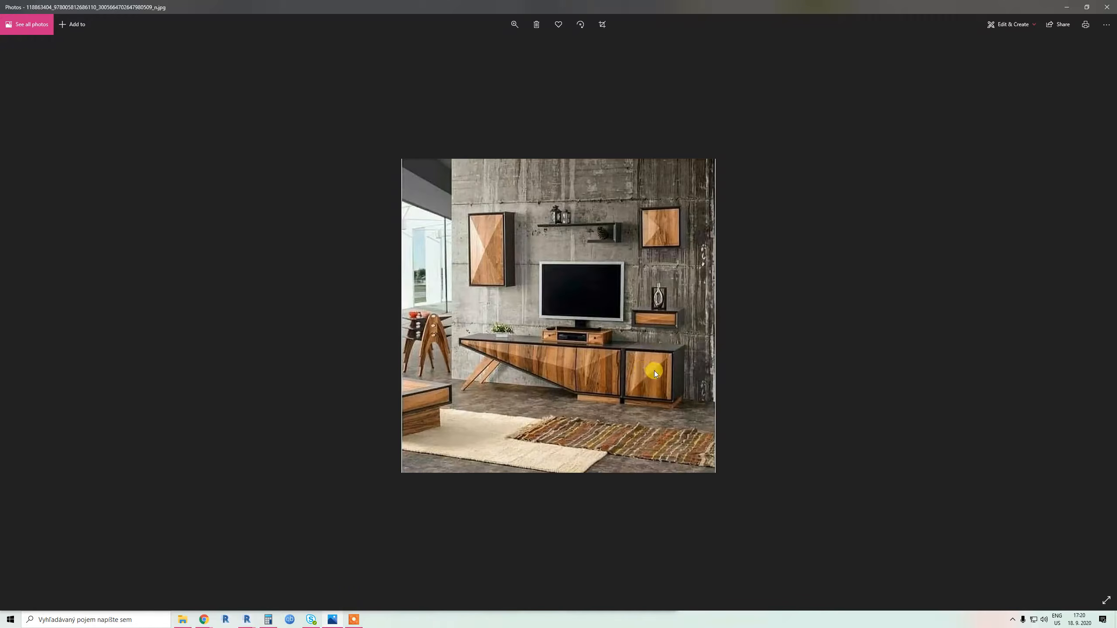
# Create a new family in Revit from the Metric Generic Model template
pyautogui.click(1069, 7)
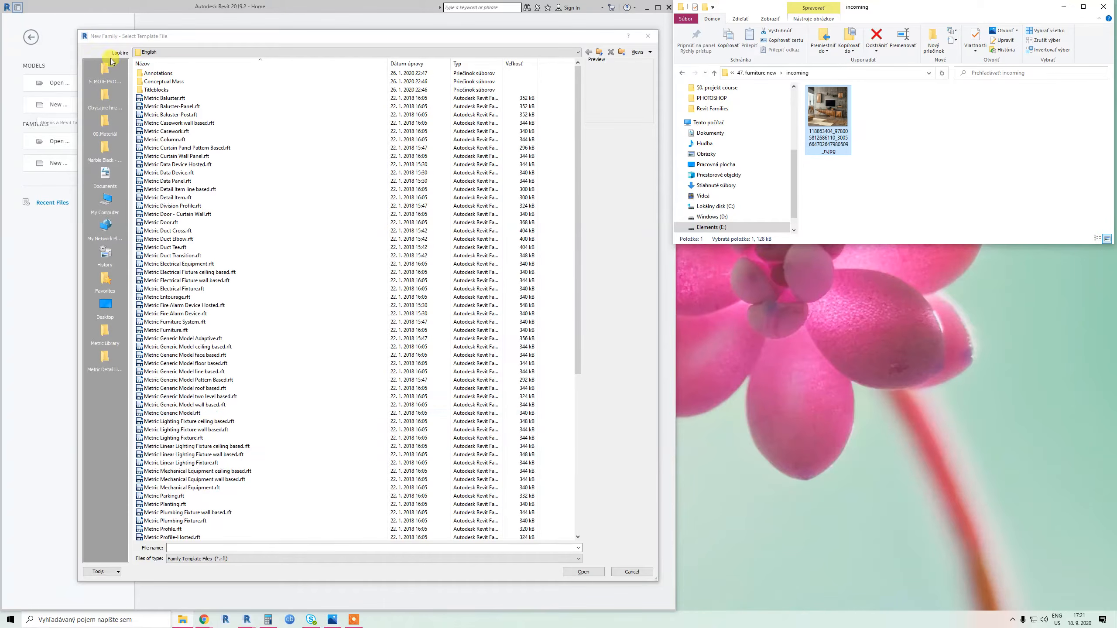
pyautogui.click(209, 414)
pyautogui.click(580, 572)
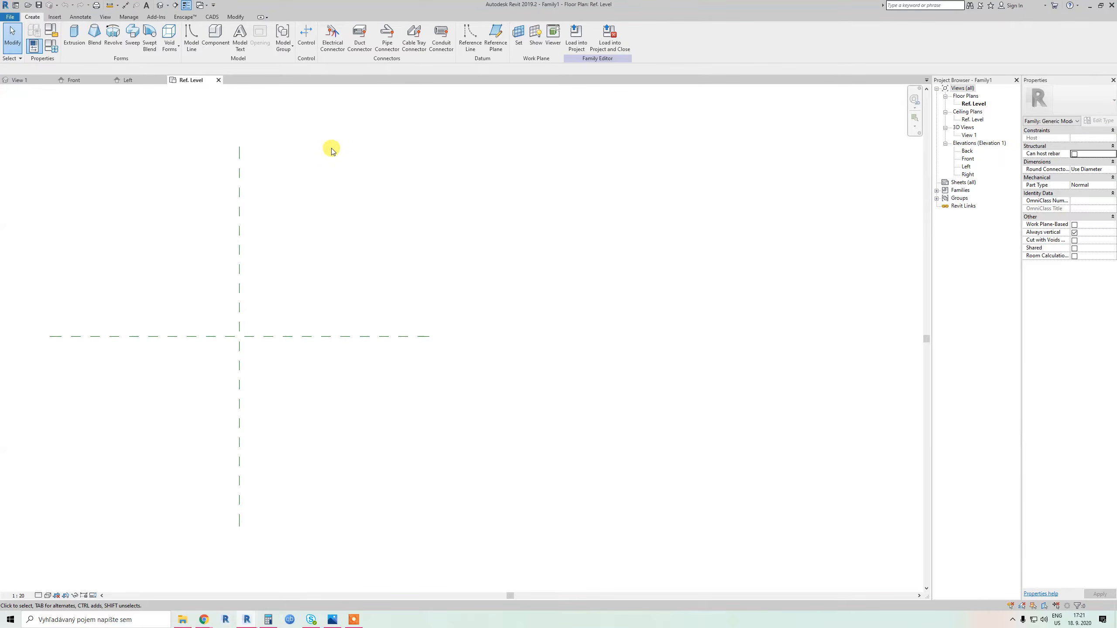
# Draw two vertical and two horizontal reference planes, one on each side of the centre planes
pyautogui.click(496, 44)
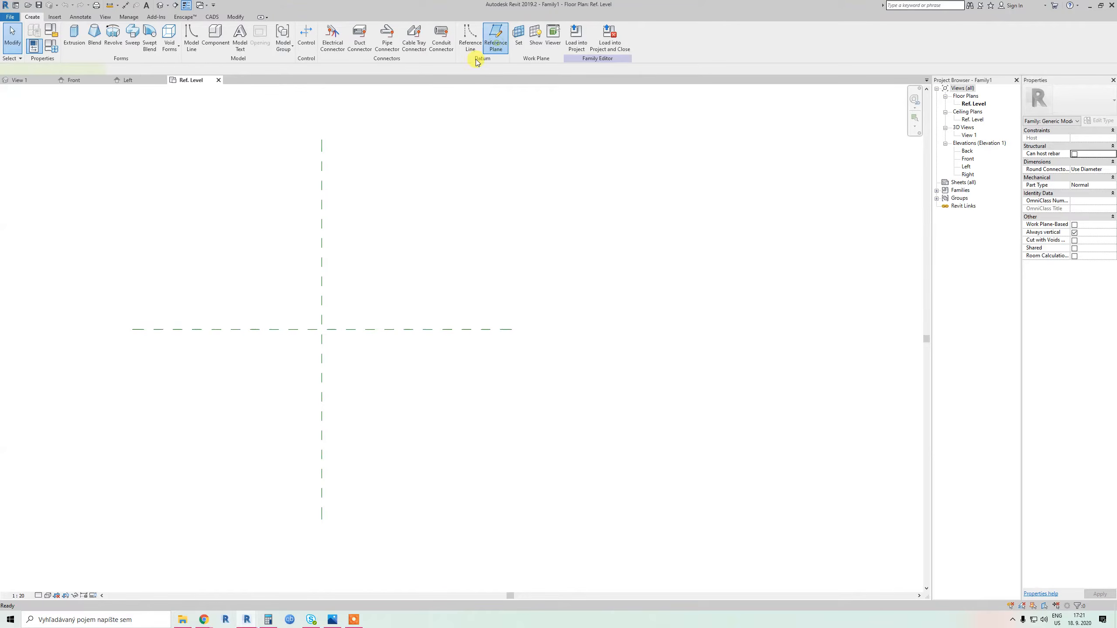
pyautogui.click(260, 192)
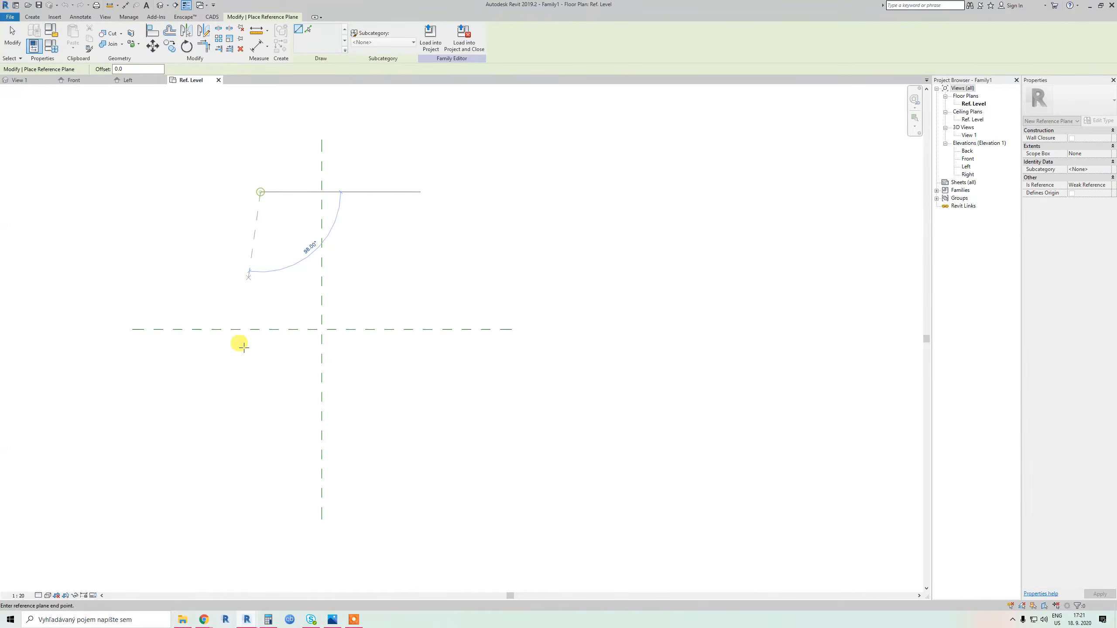
pyautogui.click(259, 456)
pyautogui.click(387, 205)
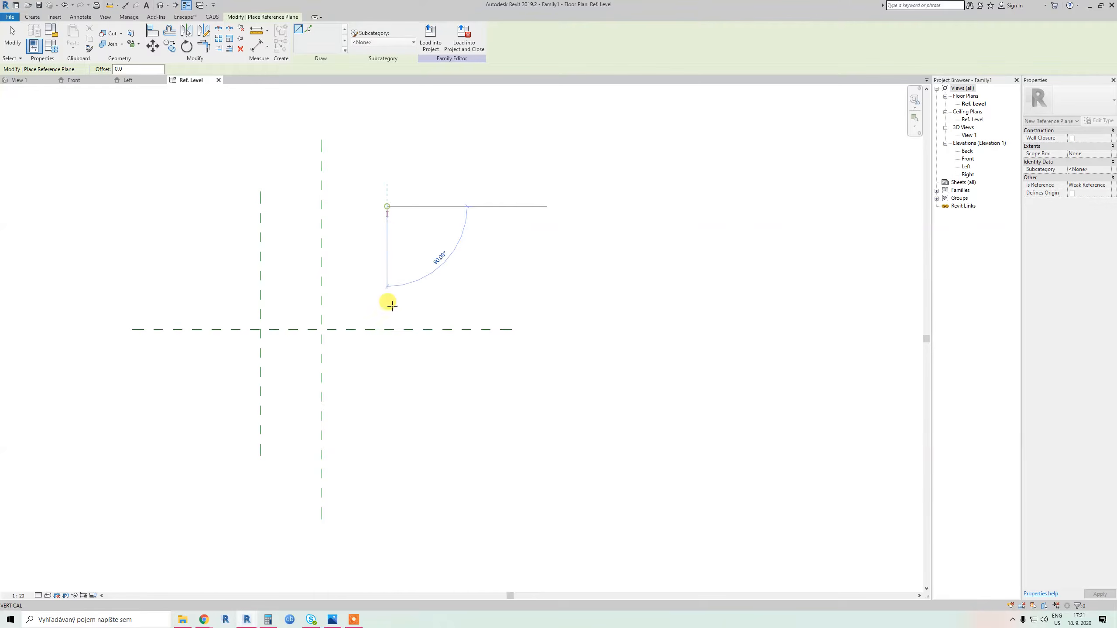
pyautogui.click(387, 447)
pyautogui.click(215, 274)
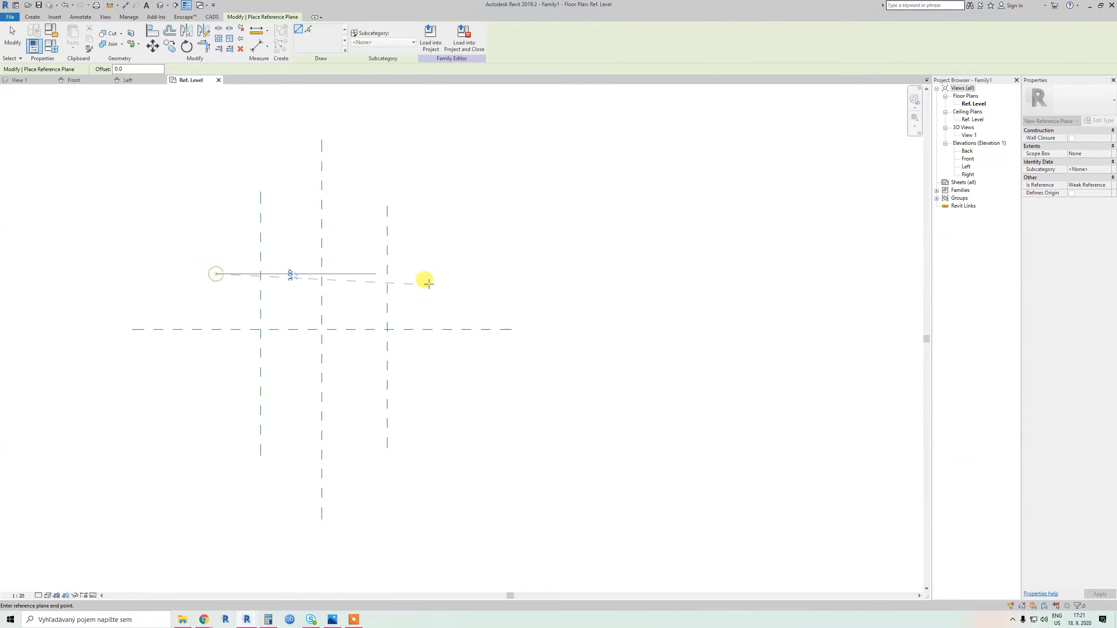
pyautogui.click(440, 273)
pyautogui.click(245, 378)
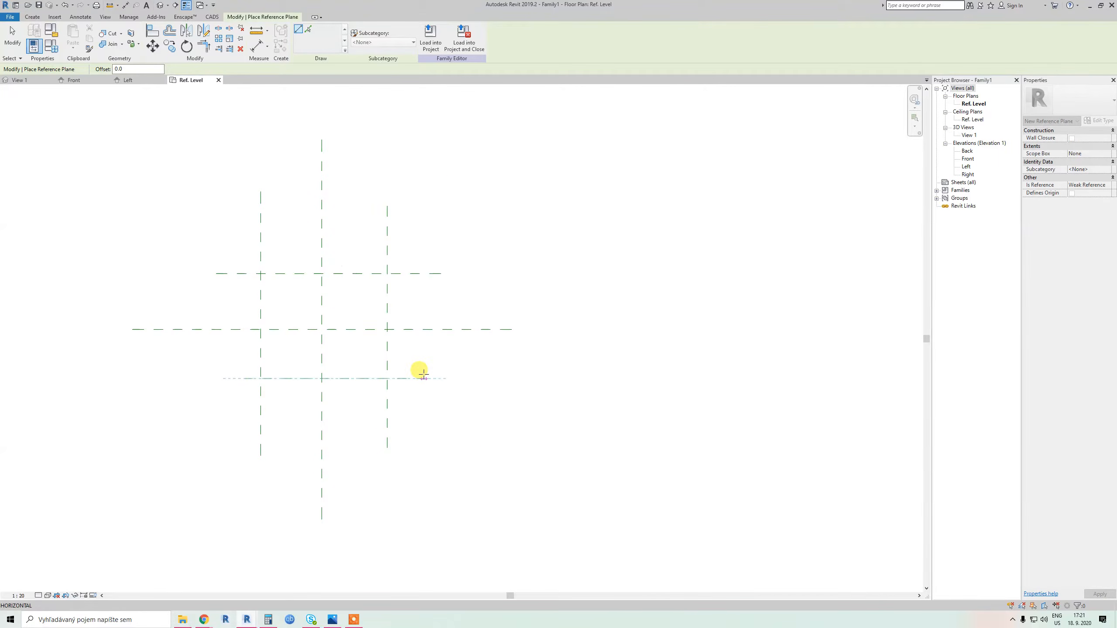
pyautogui.click(424, 378)
pyautogui.press('Escape')
# Place a continuous aligned dimension across the three vertical reference planes
pyautogui.click(263, 236)
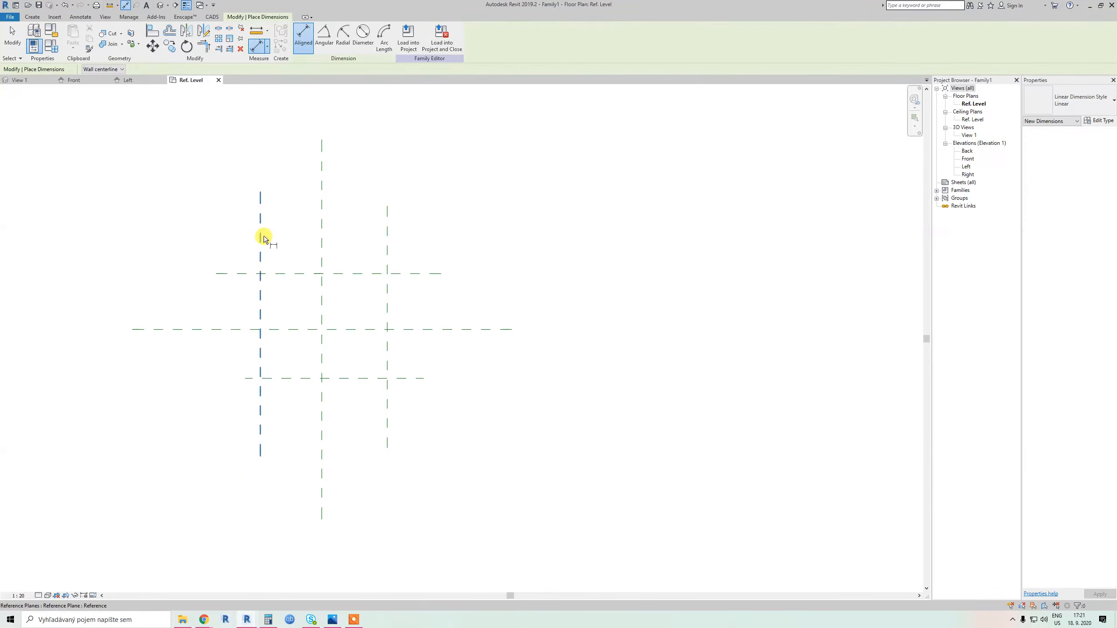
pyautogui.press('Escape')
pyautogui.click(267, 46)
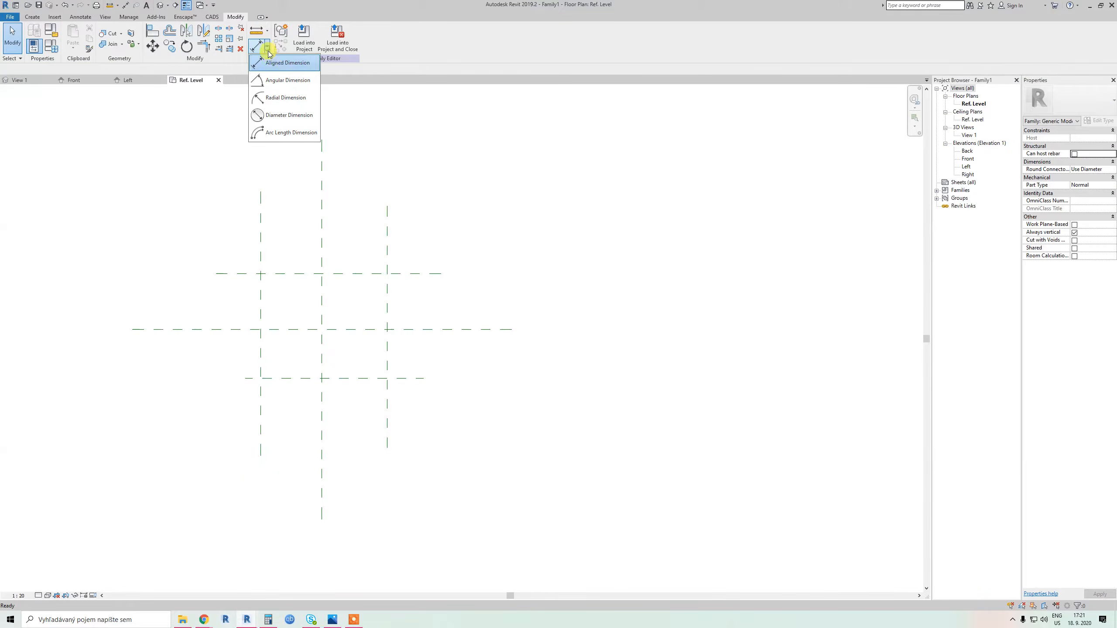
pyautogui.click(291, 62)
pyautogui.click(260, 250)
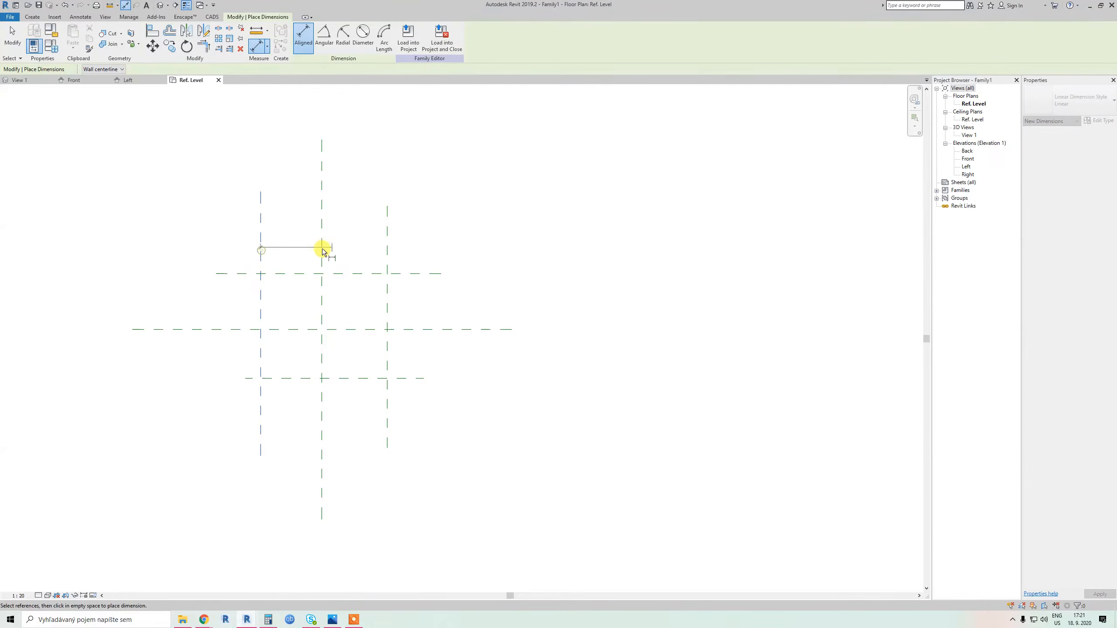
pyautogui.click(323, 251)
pyautogui.click(389, 251)
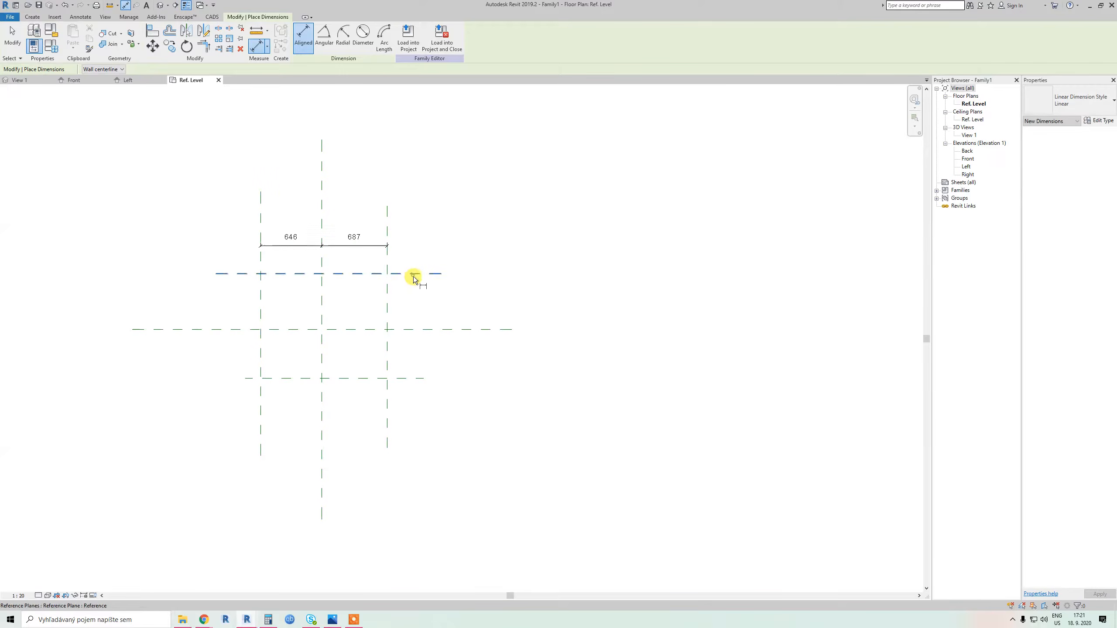
# Place a continuous aligned dimension across the three horizontal reference planes
pyautogui.click(413, 274)
pyautogui.click(416, 329)
pyautogui.click(414, 377)
pyautogui.click(416, 408)
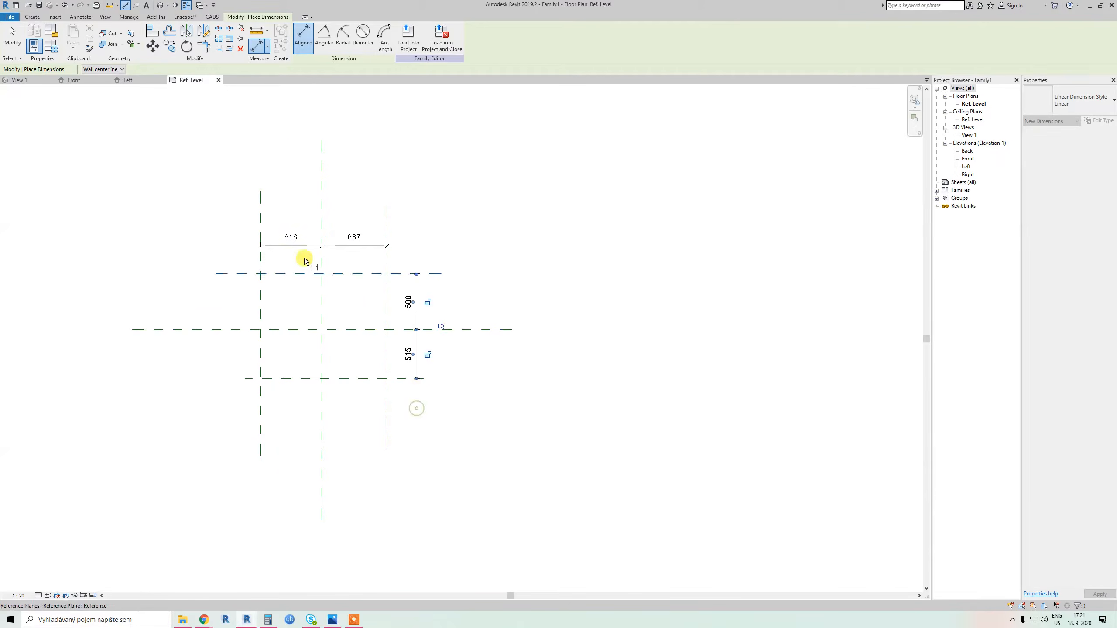
pyautogui.press('Escape')
# Apply the equality constraint to both the horizontal and the vertical dimension chains
pyautogui.click(294, 238)
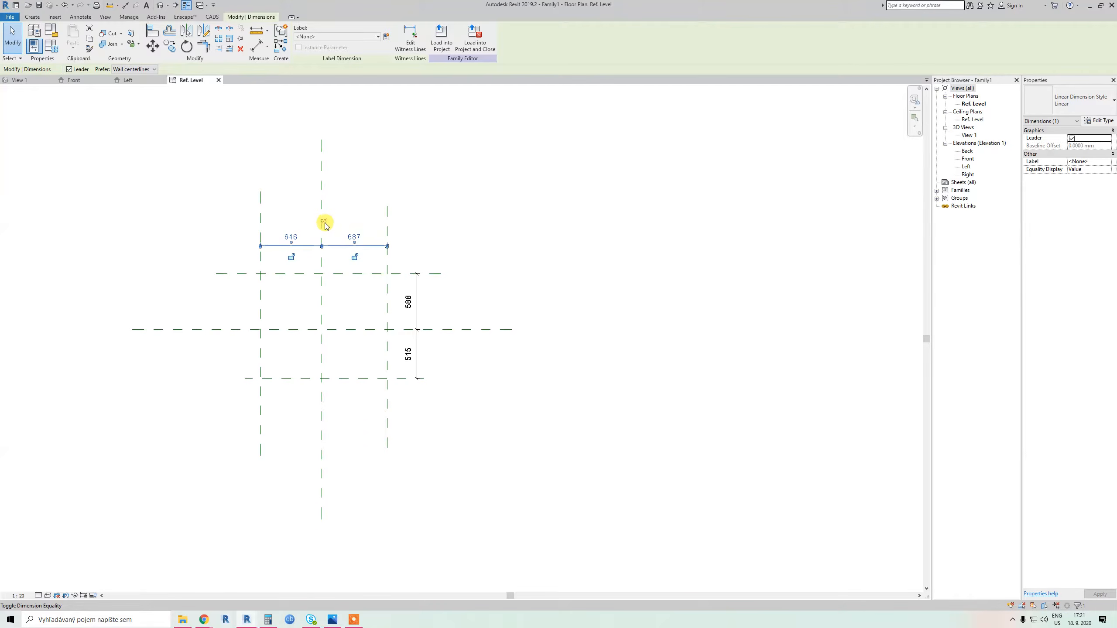
pyautogui.click(324, 224)
pyautogui.press('Escape')
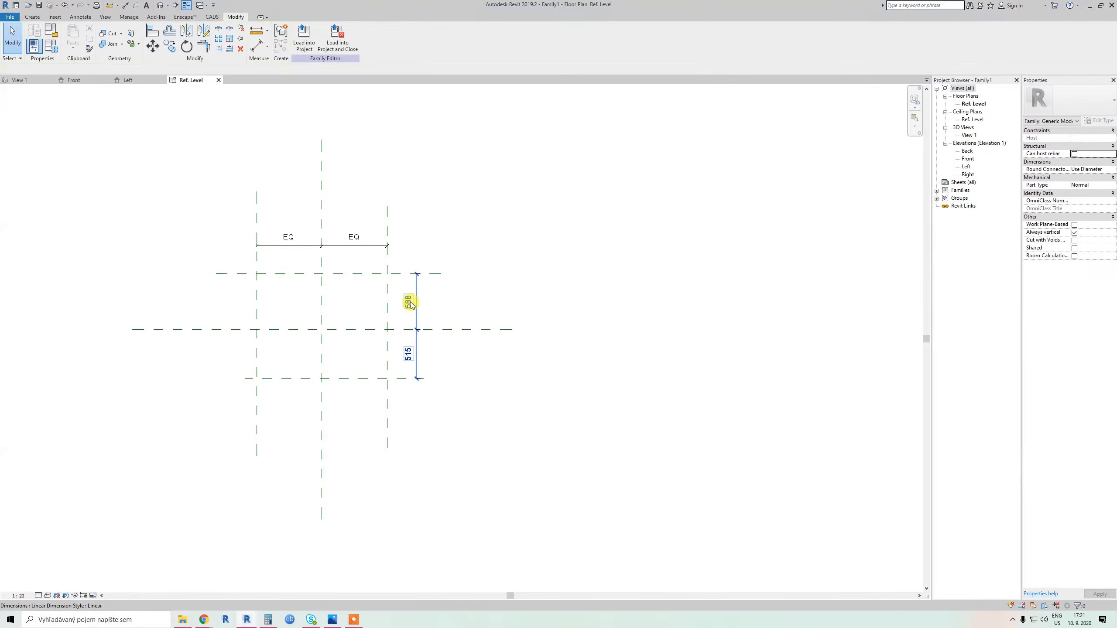
pyautogui.click(410, 304)
pyautogui.click(435, 328)
pyautogui.press('Escape')
# Add overall aligned dimensions between the two outer vertical planes and between the two outer horizontal planes
pyautogui.press('d')
pyautogui.press('i')
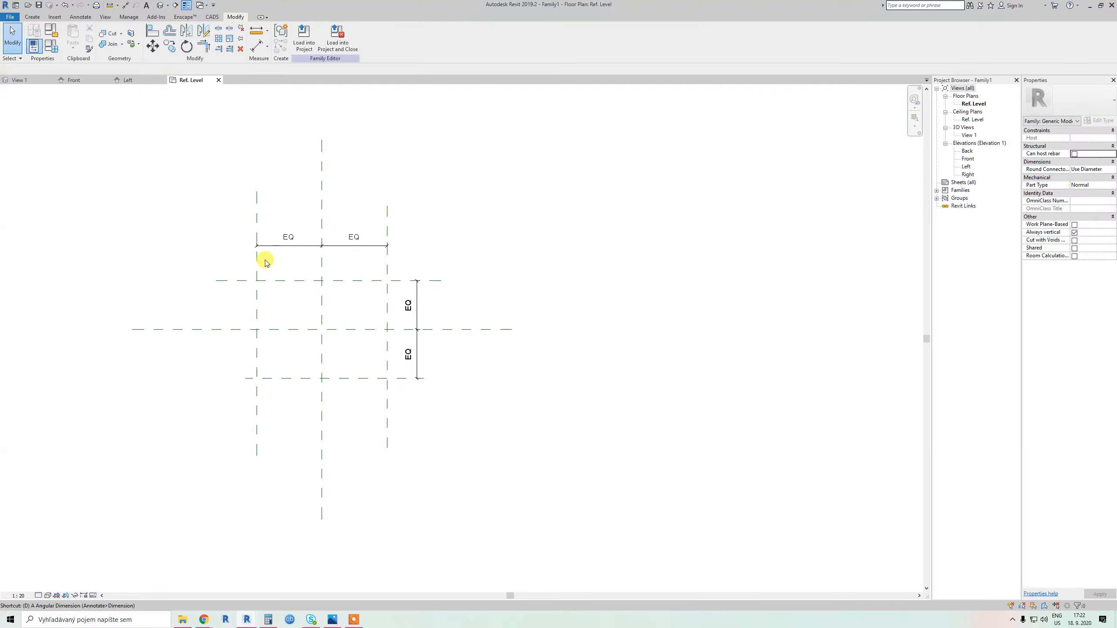
pyautogui.click(257, 263)
pyautogui.click(388, 265)
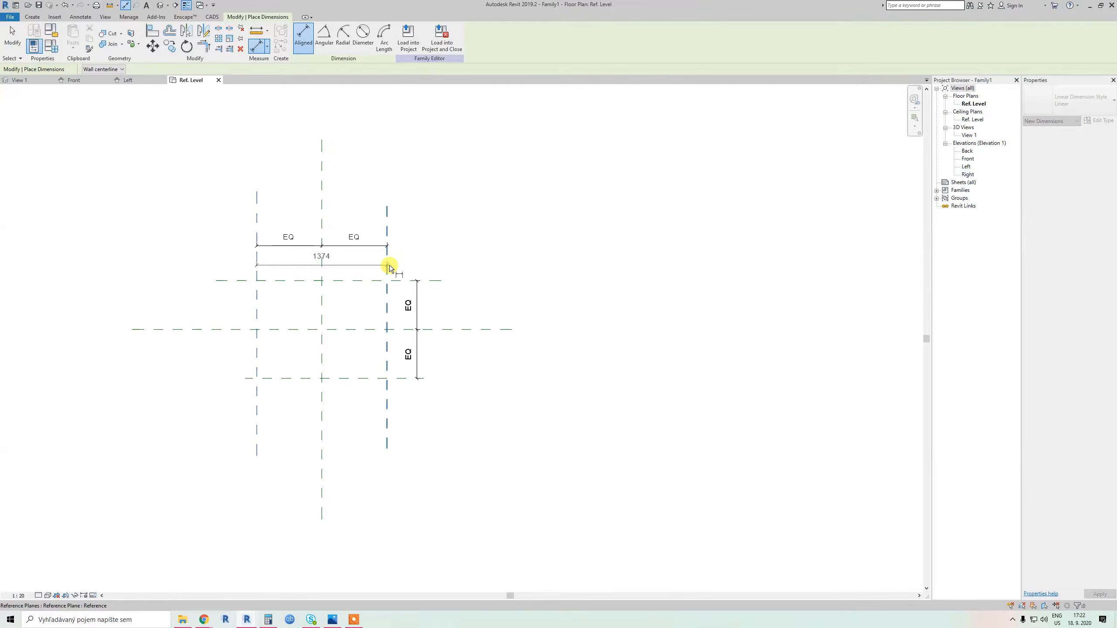
pyautogui.click(394, 229)
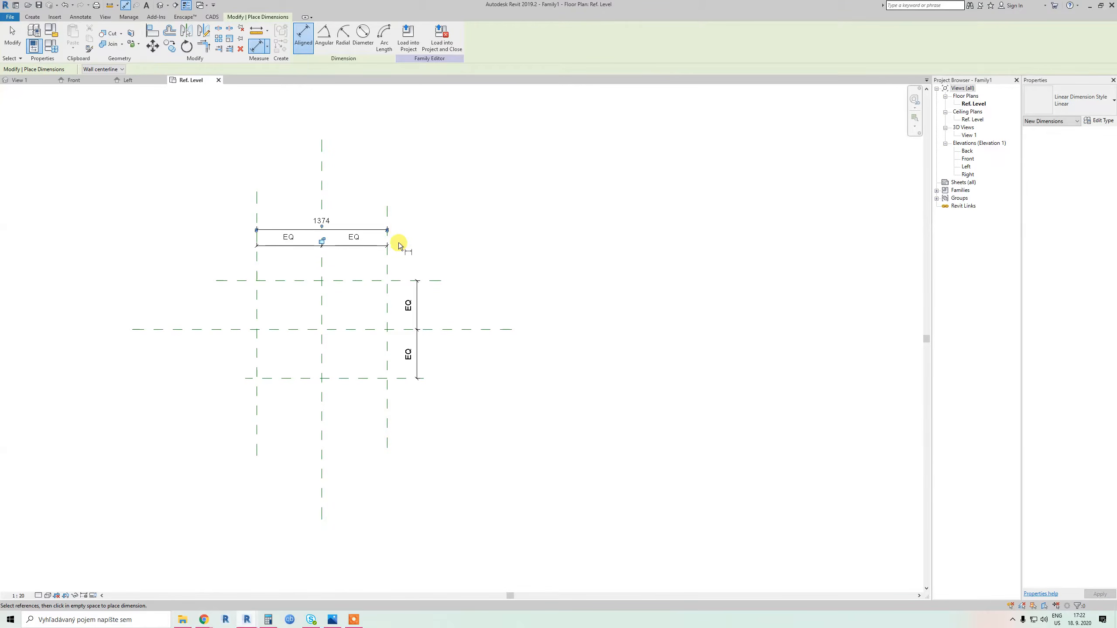
pyautogui.click(402, 281)
pyautogui.click(401, 379)
pyautogui.click(437, 347)
pyautogui.press('Escape')
pyautogui.press('Escape')
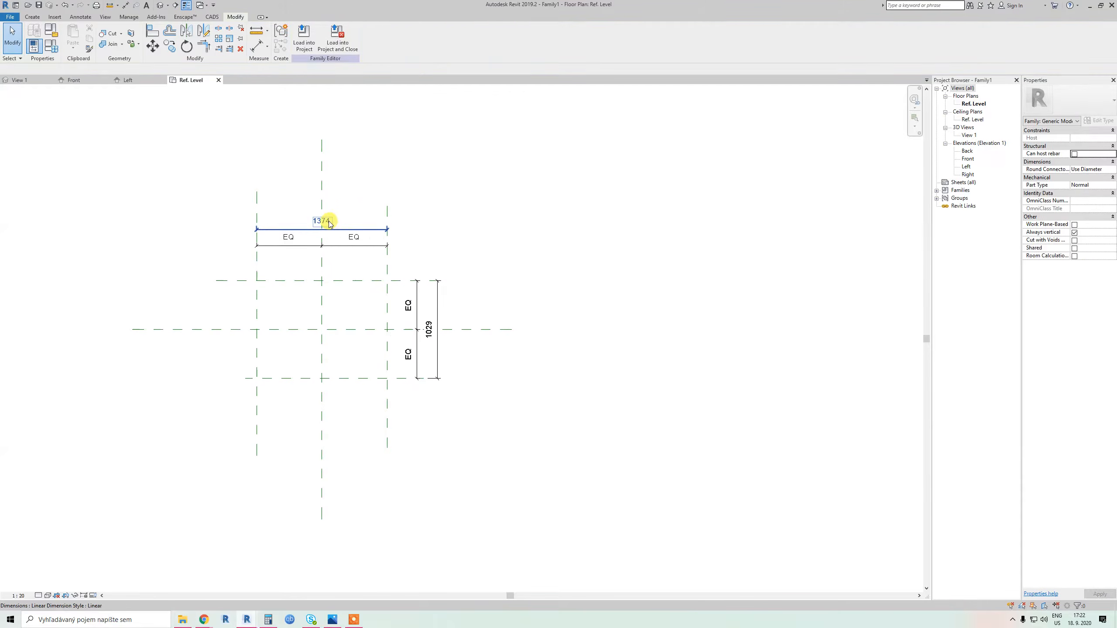
# Label the overall horizontal dimension with a new type-based family parameter named W
pyautogui.click(330, 223)
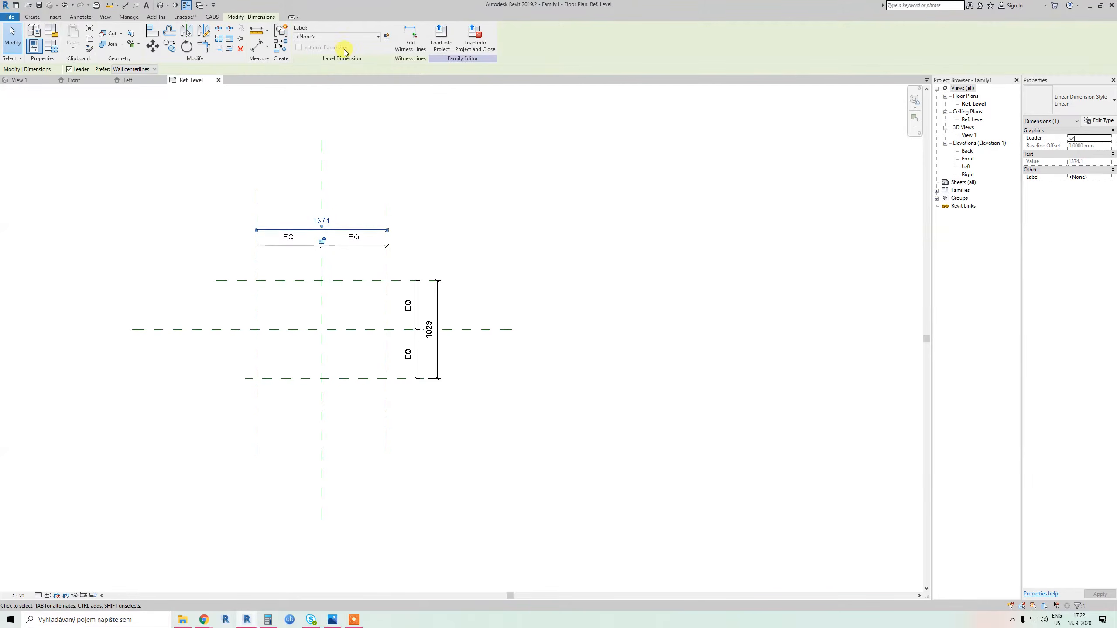
pyautogui.click(386, 37)
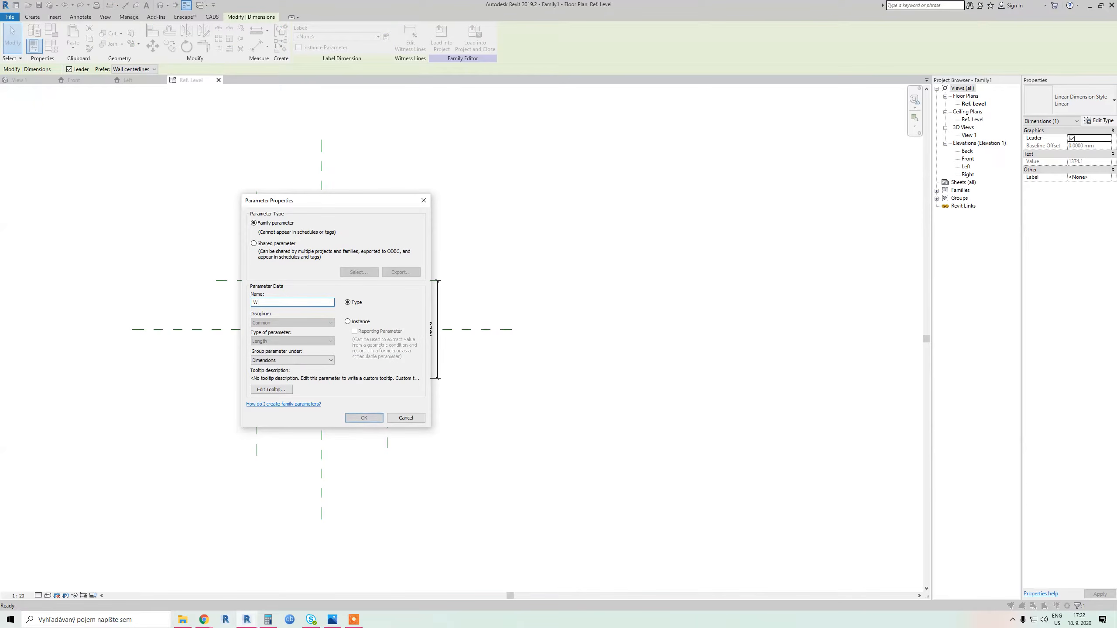
pyautogui.write('W')
pyautogui.click(359, 418)
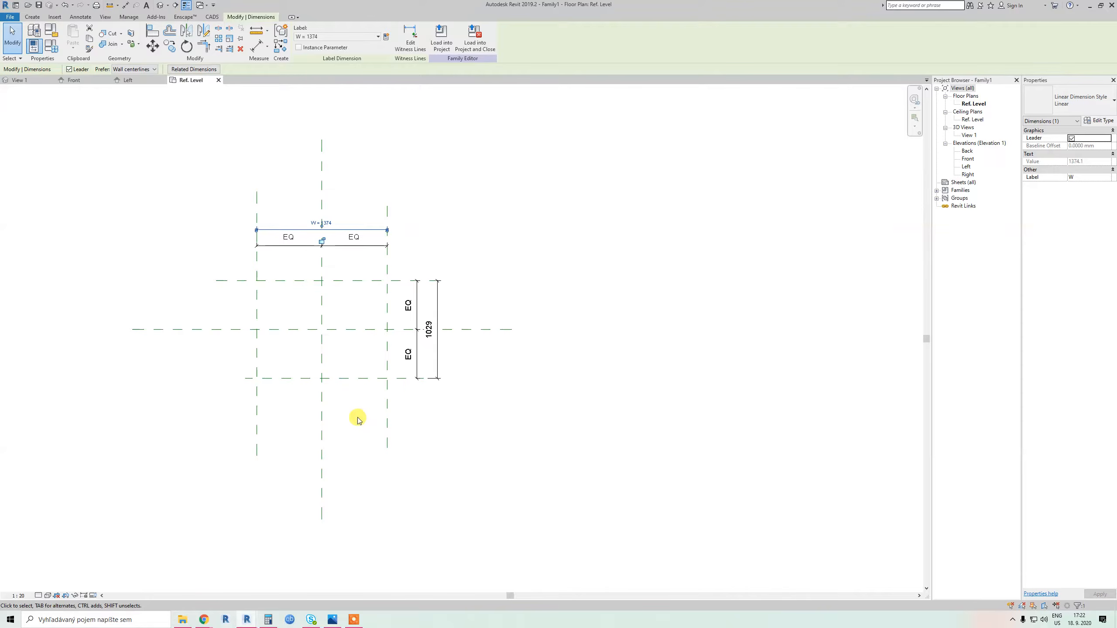
pyautogui.press('Escape')
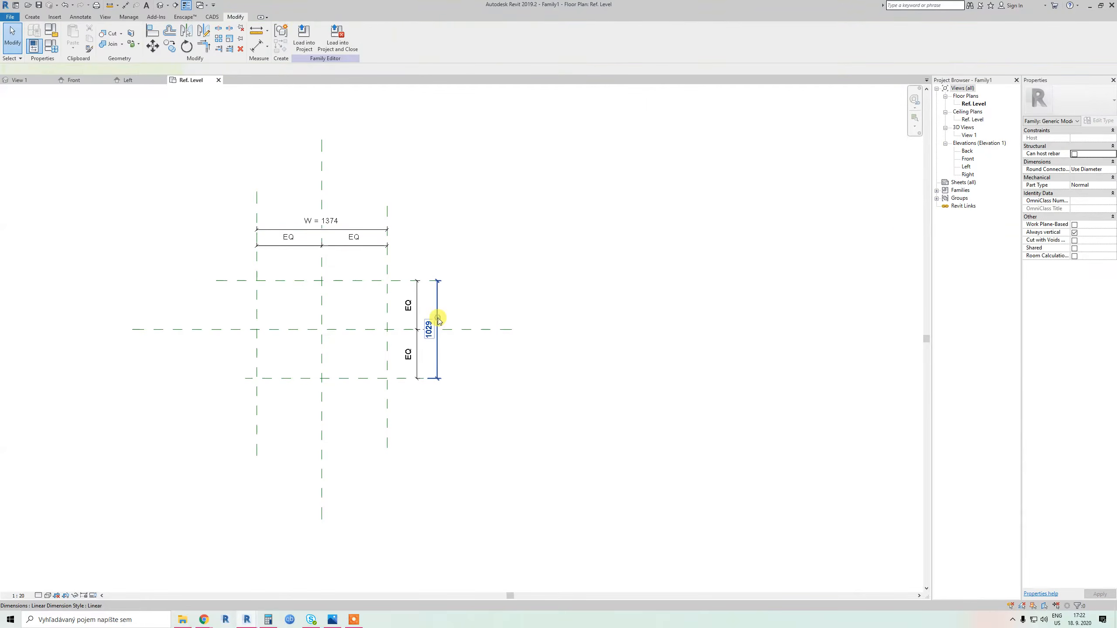
# Label the overall vertical dimension with a new type-based family parameter named D
pyautogui.click(438, 320)
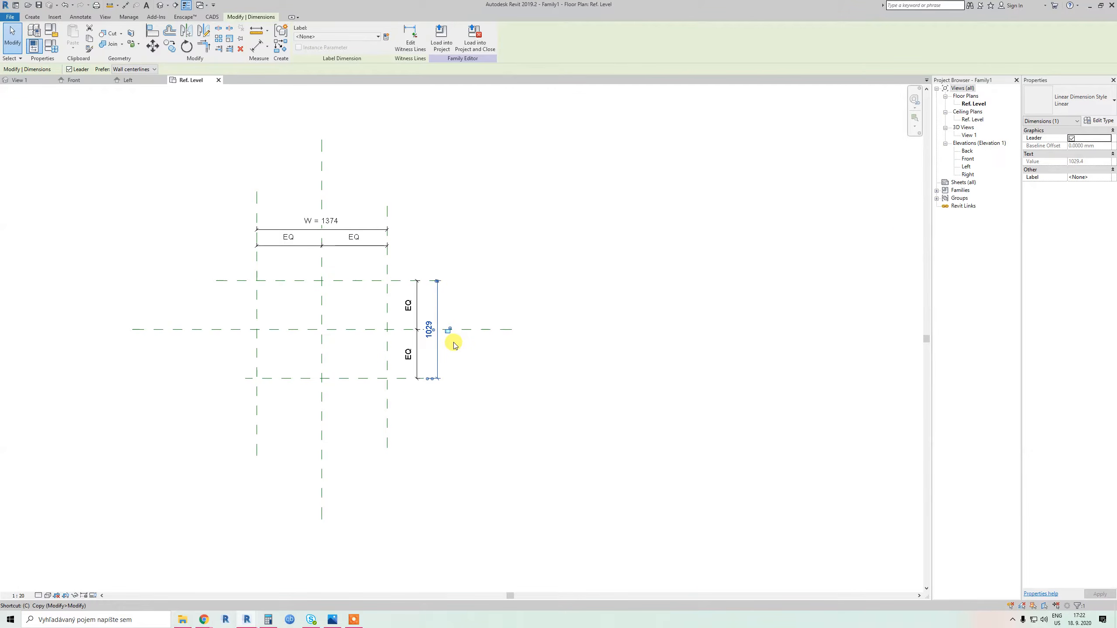
pyautogui.click(386, 37)
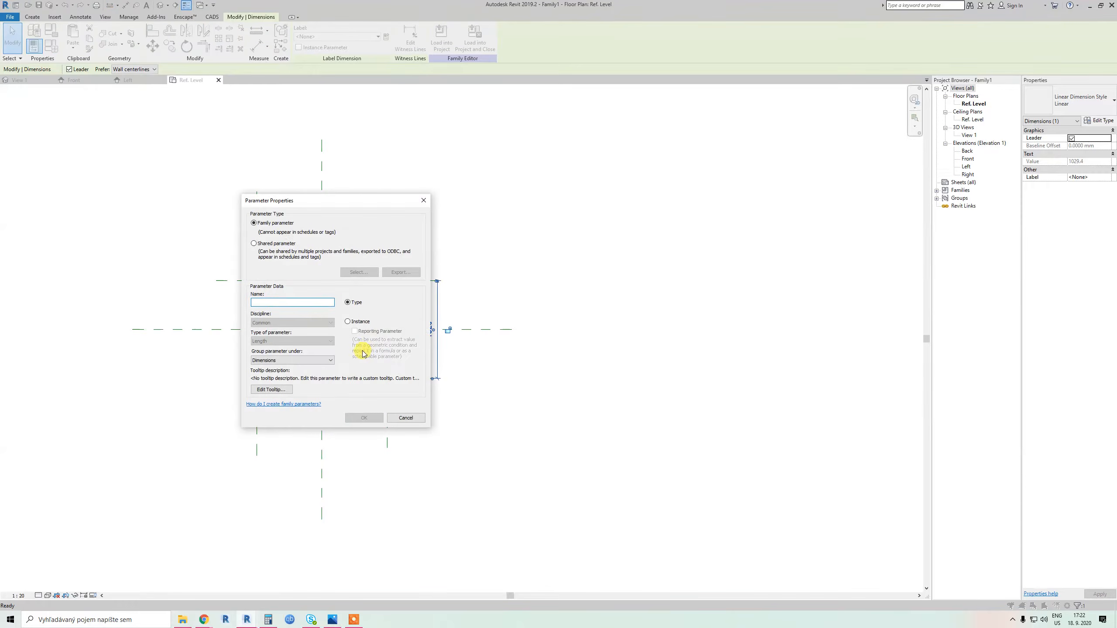
pyautogui.write('D')
pyautogui.click(365, 418)
pyautogui.click(356, 357)
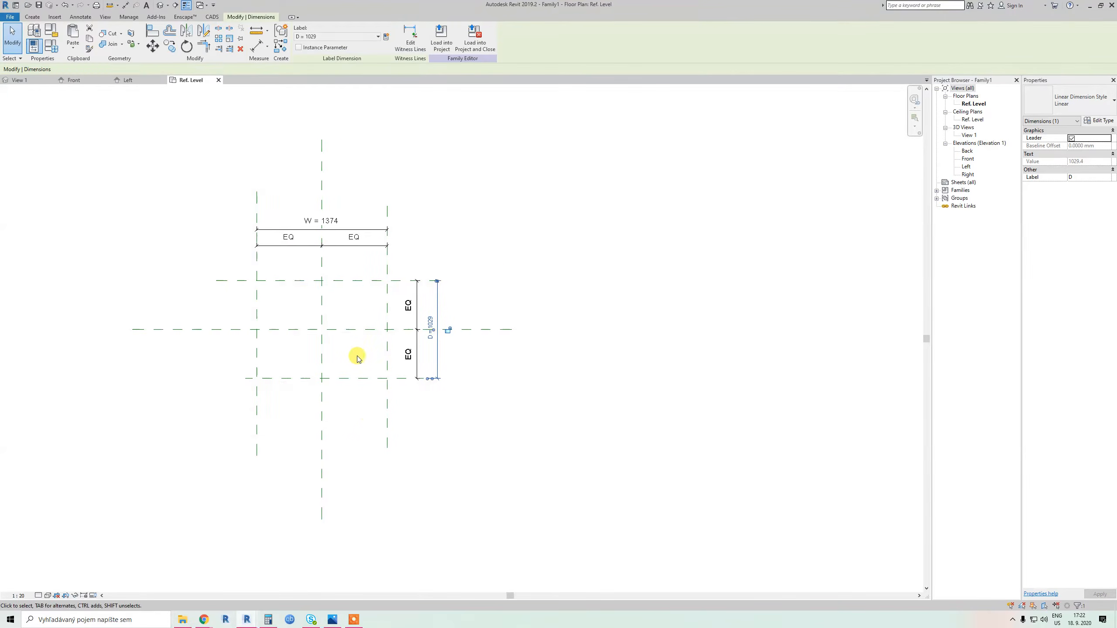
pyautogui.moveTo(357, 357); pyautogui.dragTo(374, 361, button='middle')
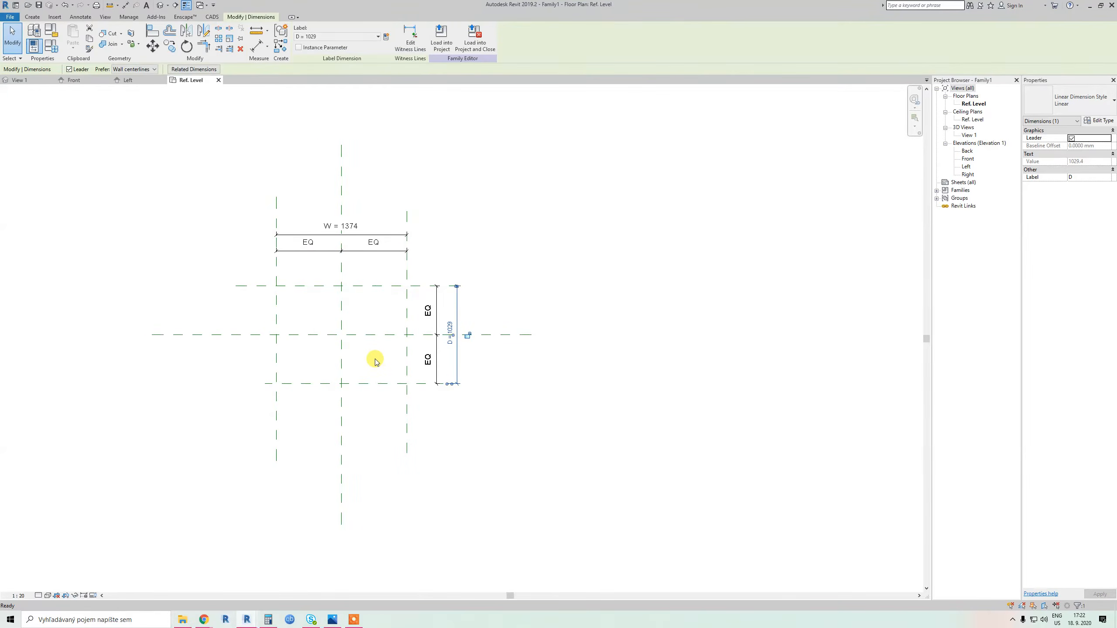
# Set the family type parameters D and W to 1000 each
pyautogui.click(54, 46)
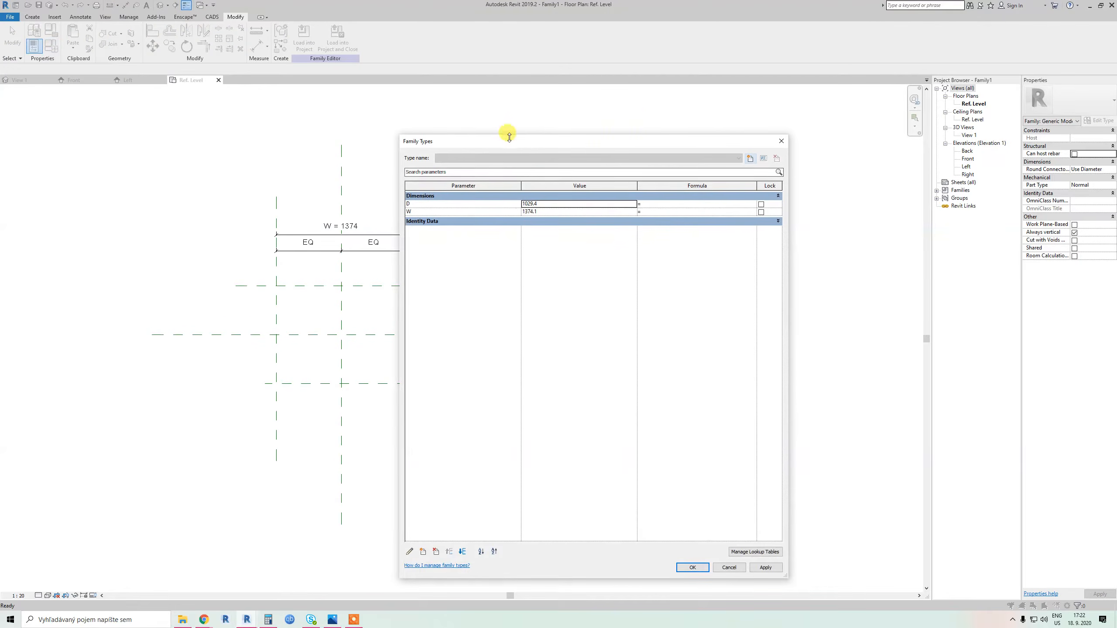
pyautogui.moveTo(606, 124); pyautogui.dragTo(724, 106)
pyautogui.doubleClick(679, 167)
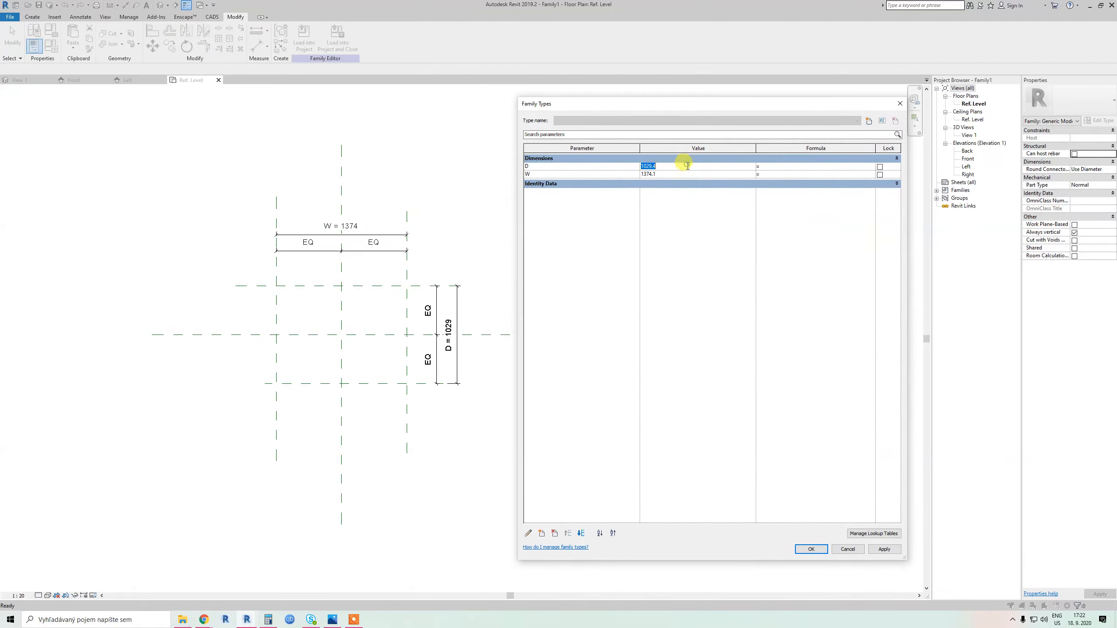
pyautogui.write('1000')
pyautogui.click(884, 549)
pyautogui.click(811, 549)
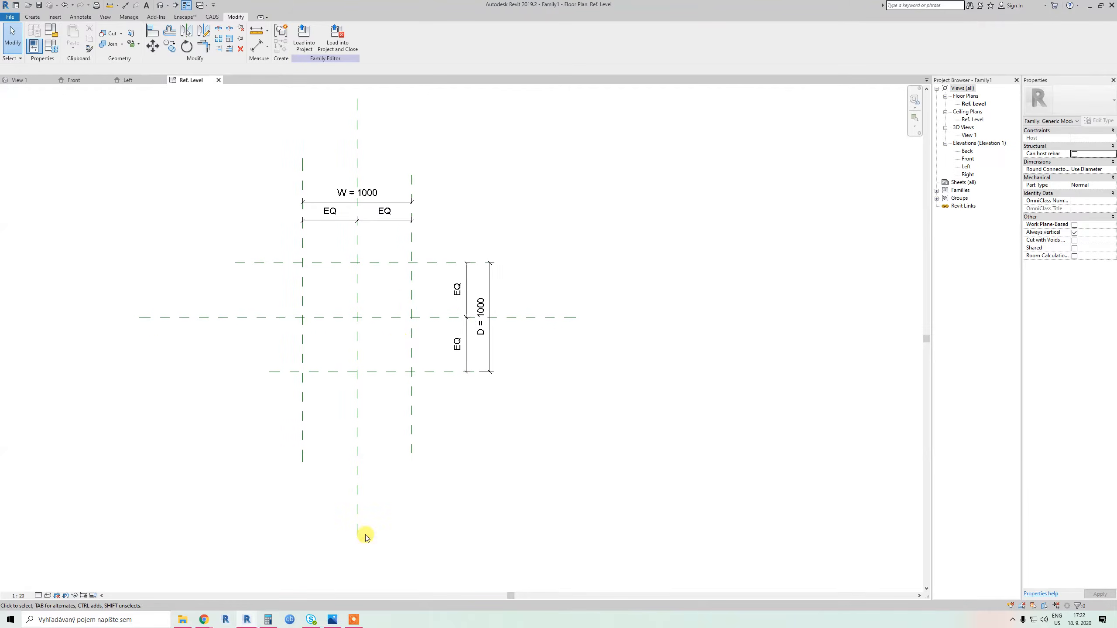
# Switch to Photos to examine the cabinet in the reference picture, and return to the family
pyautogui.click(332, 620)
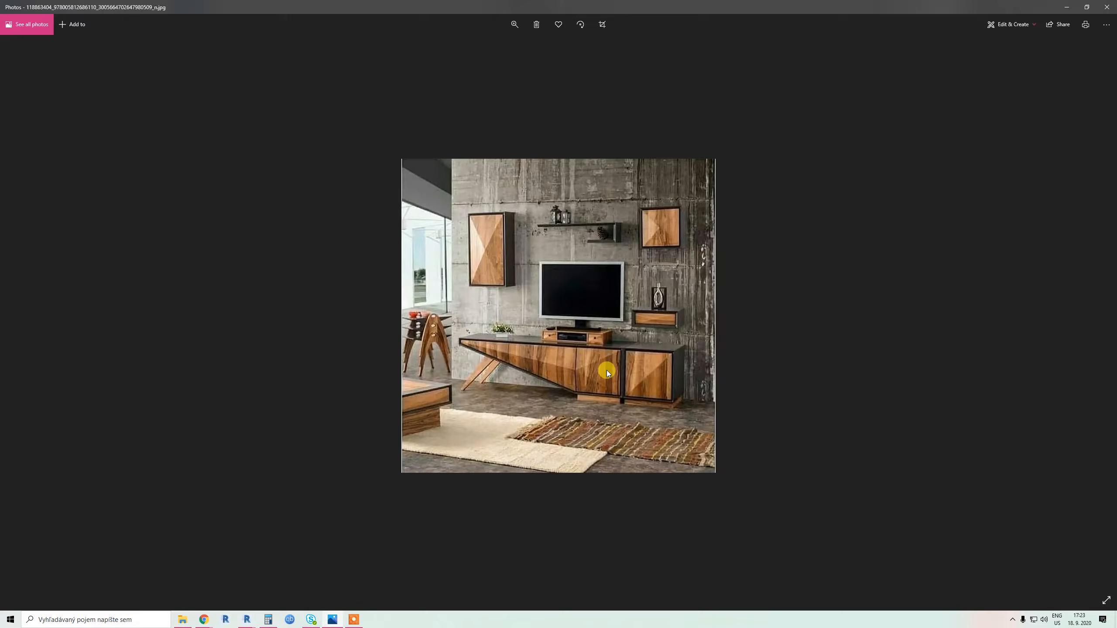
pyautogui.click(1066, 7)
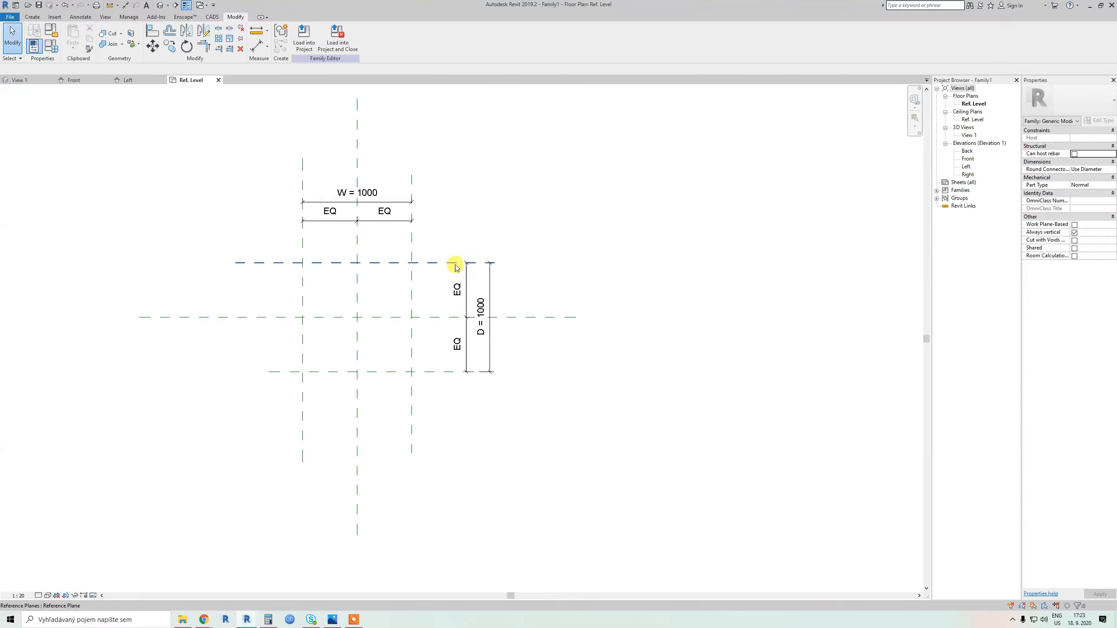
# Start an extrusion and sketch a 1000 by 1000 rectangular profile through the intersections of the outer reference planes
pyautogui.scroll(-1, 434, 278)
pyautogui.moveTo(429, 279)
pyautogui.mouseDown(button='middle')
pyautogui.moveTo(439, 277)
pyautogui.moveTo(410, 291)
pyautogui.mouseUp(button='middle')
pyautogui.scroll(2, 381, 281)
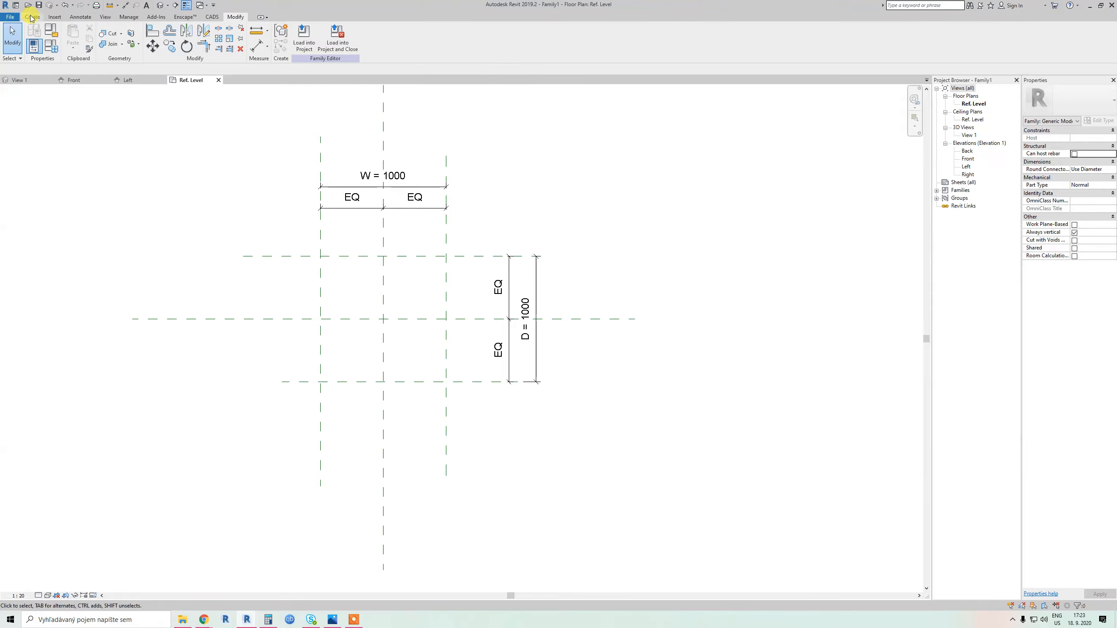
pyautogui.click(31, 16)
pyautogui.click(74, 35)
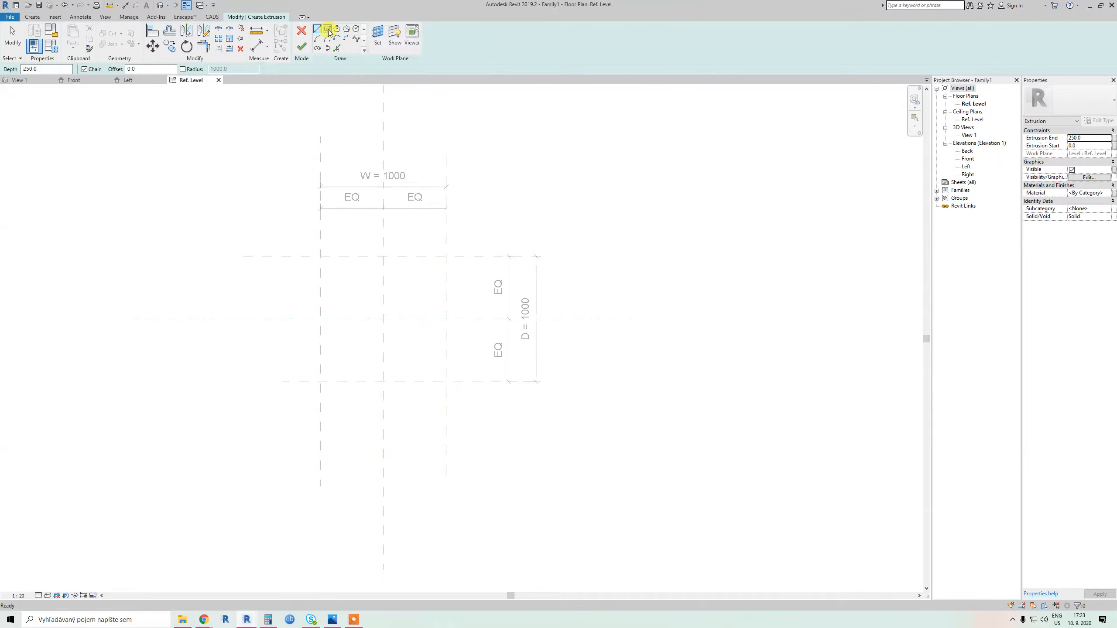
pyautogui.click(327, 29)
pyautogui.click(320, 256)
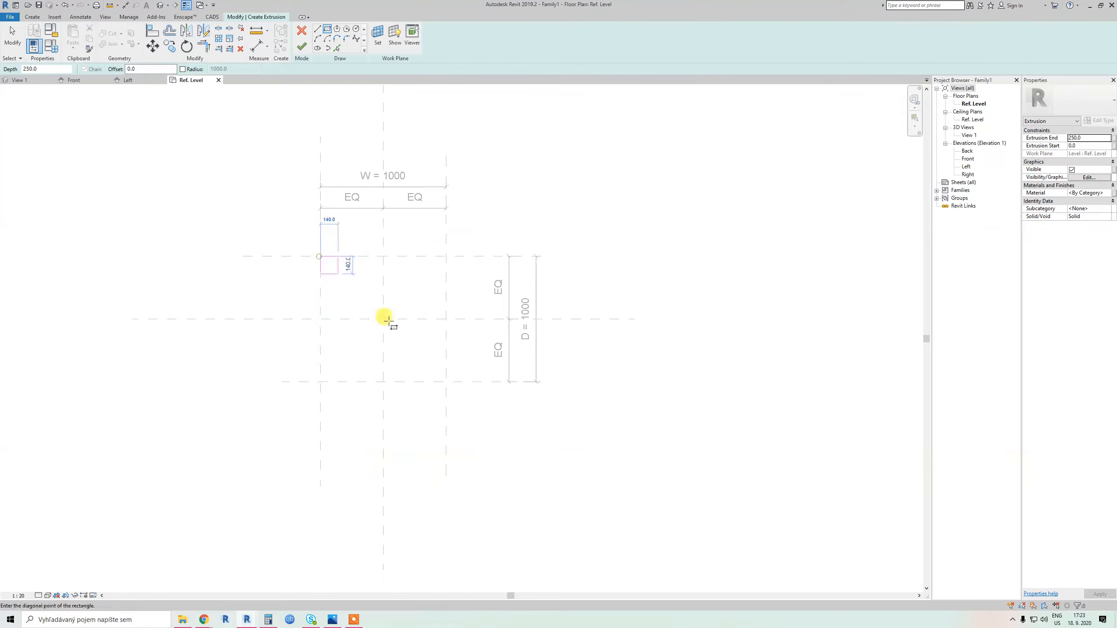
pyautogui.click(446, 382)
pyautogui.scroll(1, 308, 244)
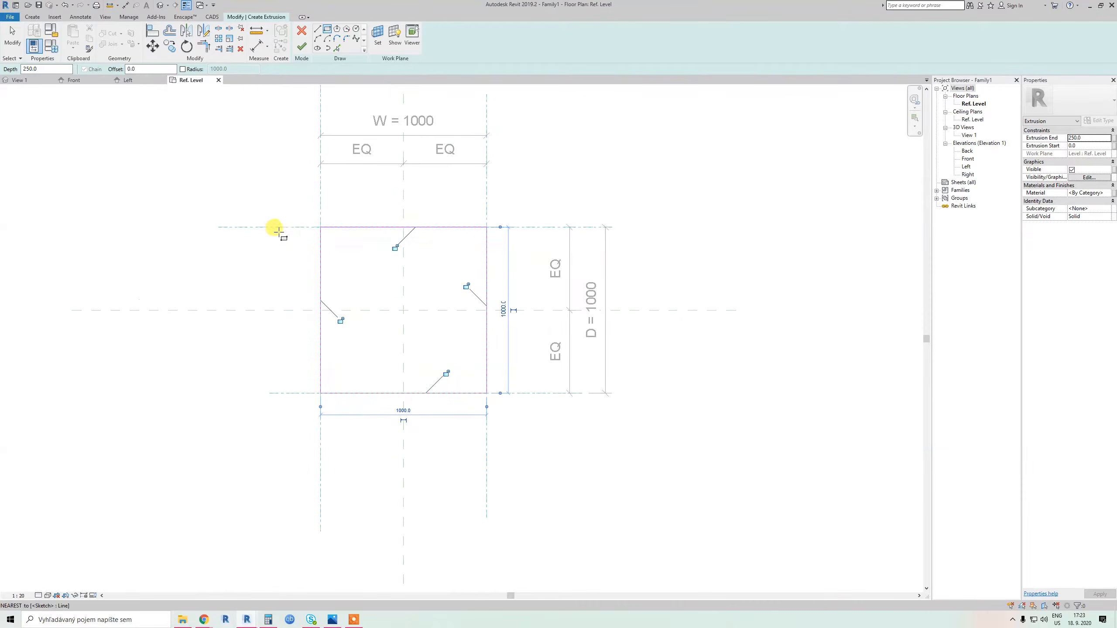
# Leave the rectangle tool and shift the profile's top edge down, away from the upper reference plane
pyautogui.moveTo(367, 245); pyautogui.dragTo(329, 248, button='middle')
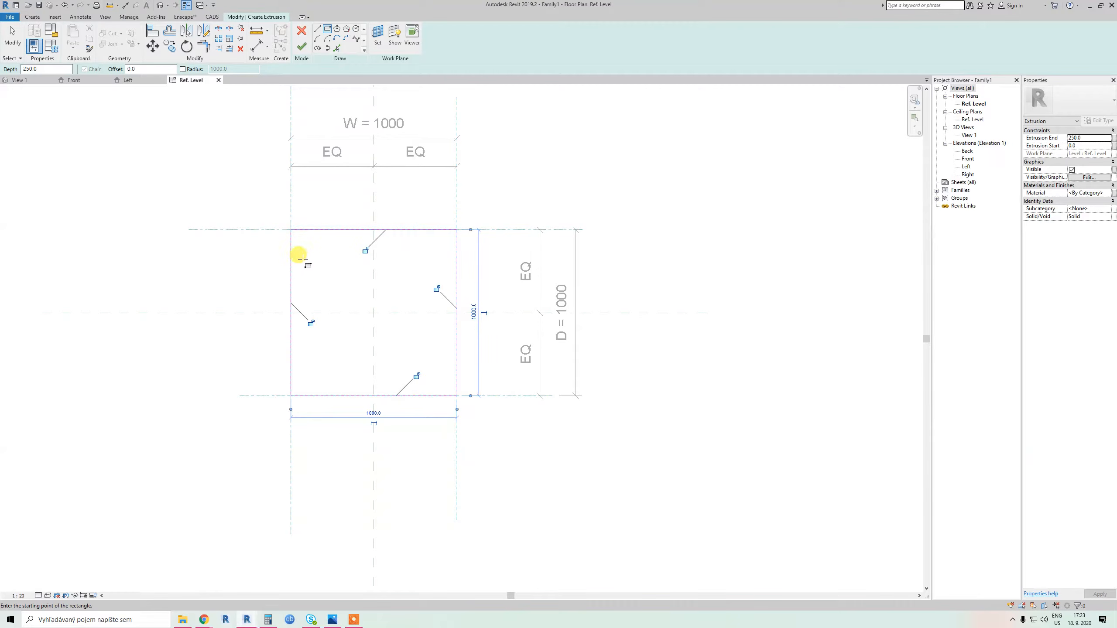
pyautogui.press('Escape')
pyautogui.press('Escape')
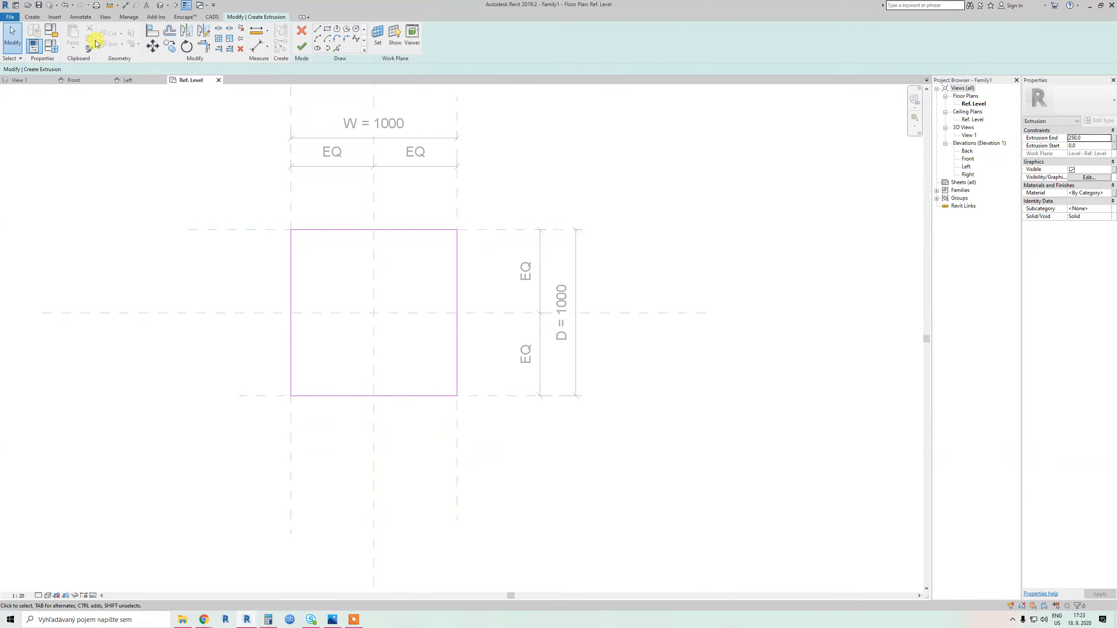
pyautogui.moveTo(270, 215); pyautogui.dragTo(493, 413)
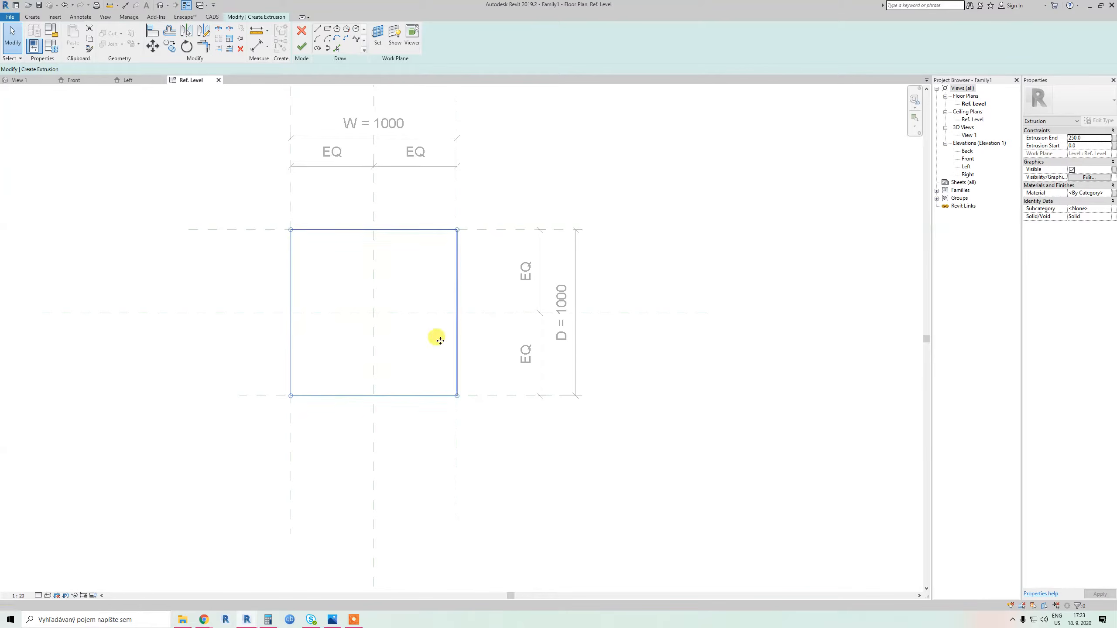
pyautogui.click(405, 231)
pyautogui.moveTo(405, 230); pyautogui.dragTo(403, 254)
pyautogui.click(324, 231)
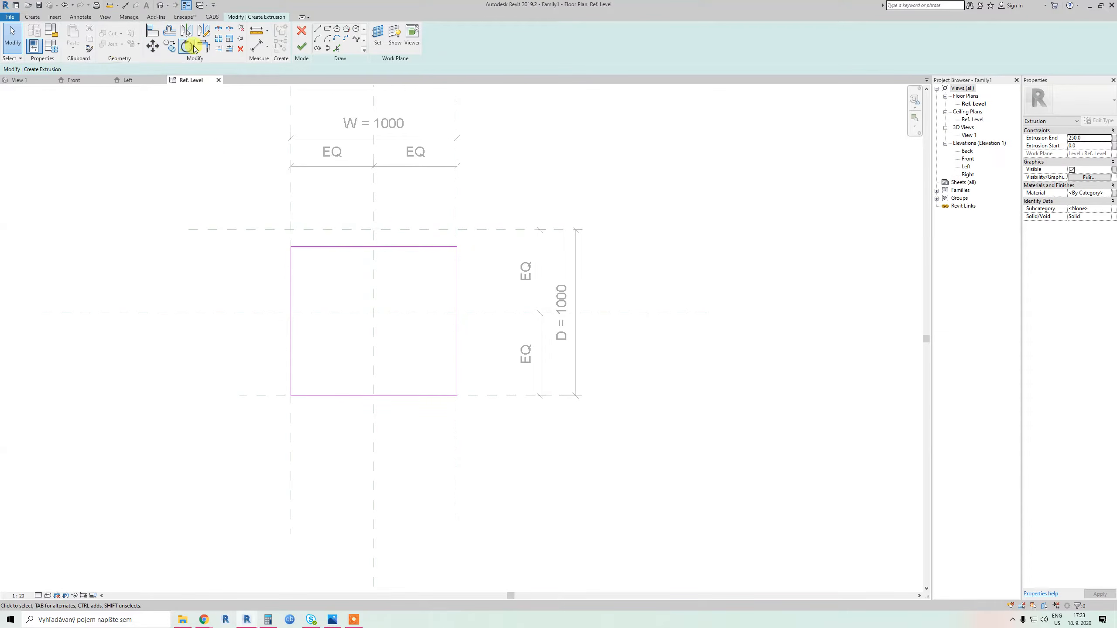
# Align the profile's top edge with the upper horizontal reference plane
pyautogui.click(153, 31)
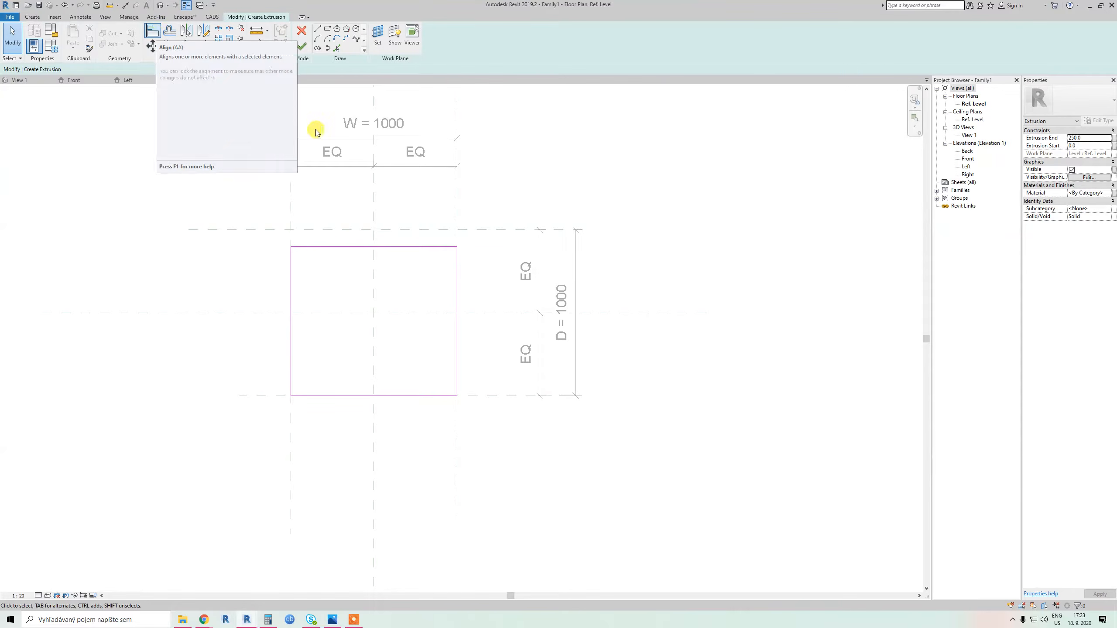
pyautogui.click(356, 228)
pyautogui.click(359, 246)
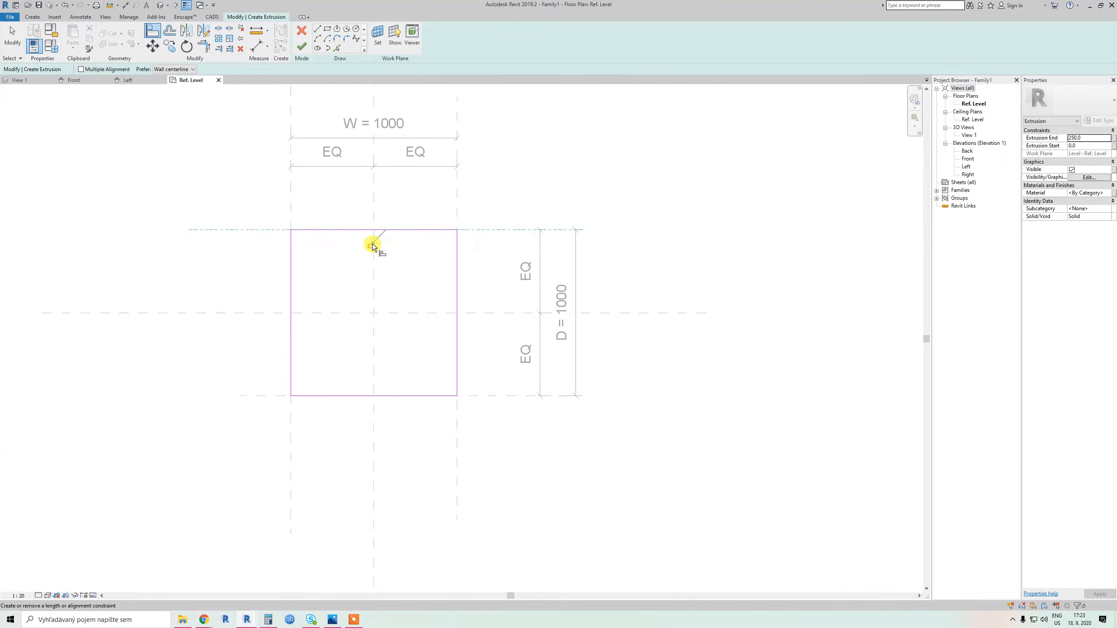
# Delete the rectangular profile and redraw it 1000 by 1000 through the intersections of the outer reference planes
pyautogui.press('Escape')
pyautogui.press('Escape')
pyautogui.moveTo(274, 215); pyautogui.dragTo(497, 403)
pyautogui.press('Delete')
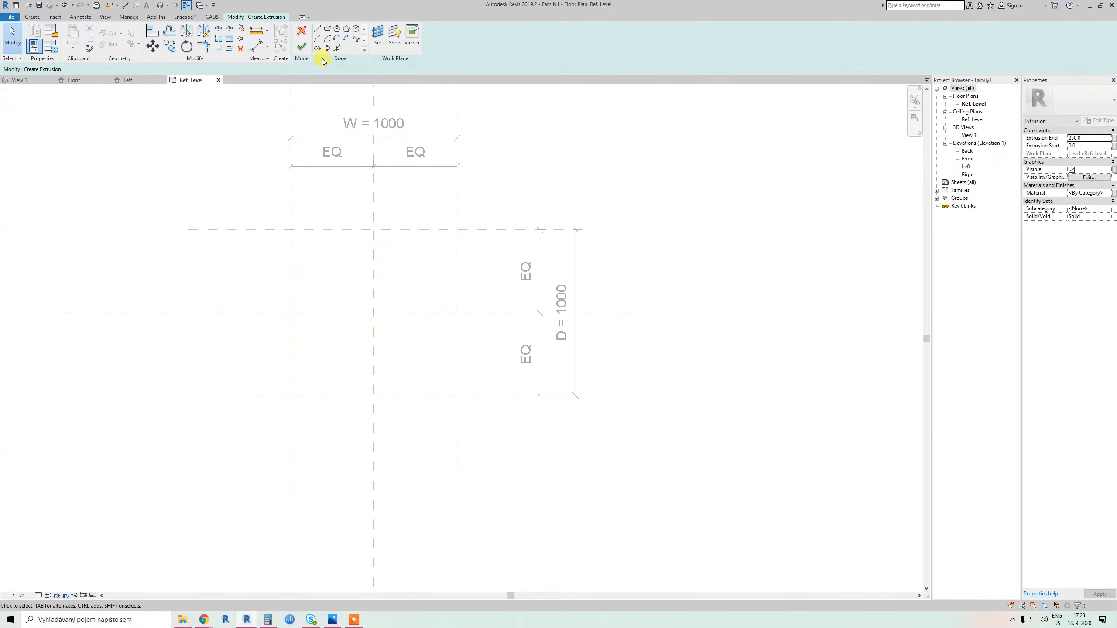
pyautogui.click(328, 30)
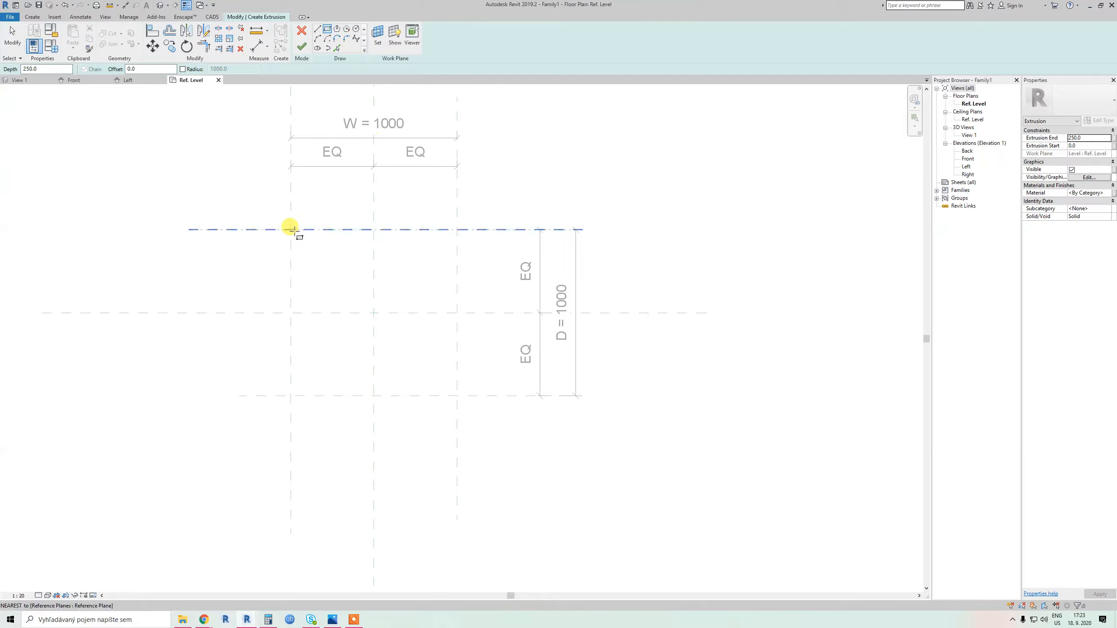
pyautogui.click(306, 241)
pyautogui.click(459, 395)
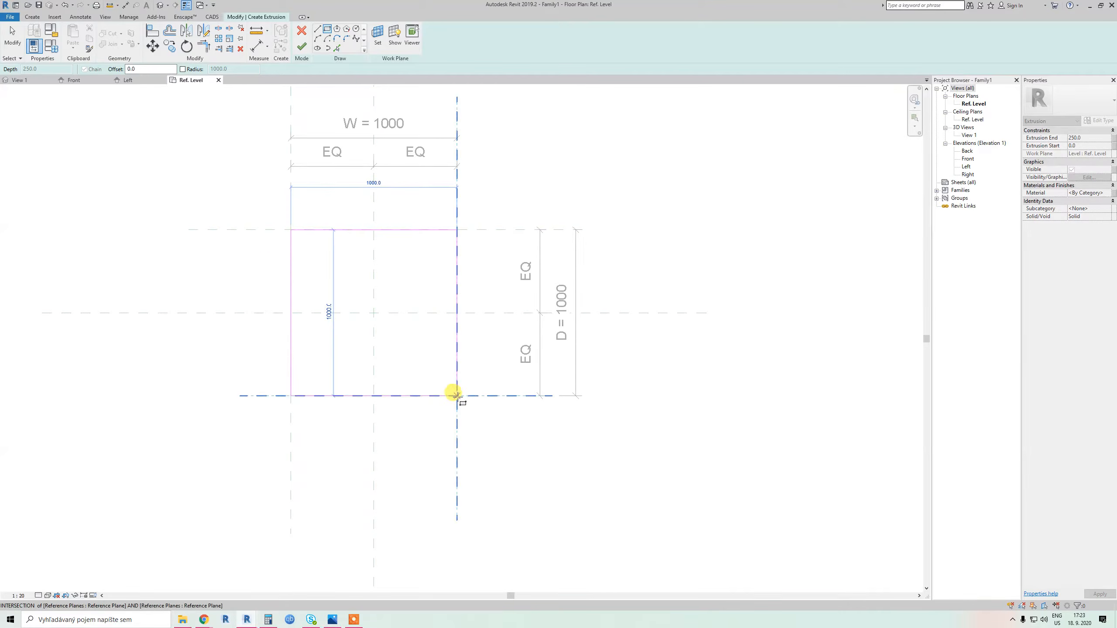
# Lock all four sides of the rectangle to the reference planes and finish the extrusion
pyautogui.click(370, 245)
pyautogui.click(442, 294)
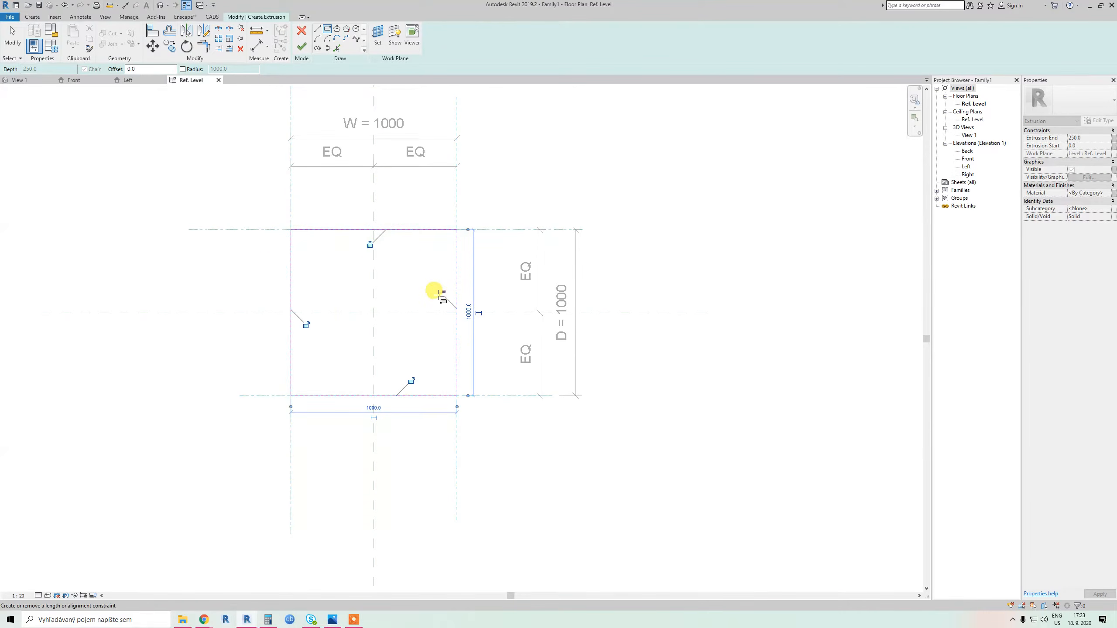
pyautogui.click(415, 386)
pyautogui.click(306, 325)
pyautogui.scroll(-1, 401, 269)
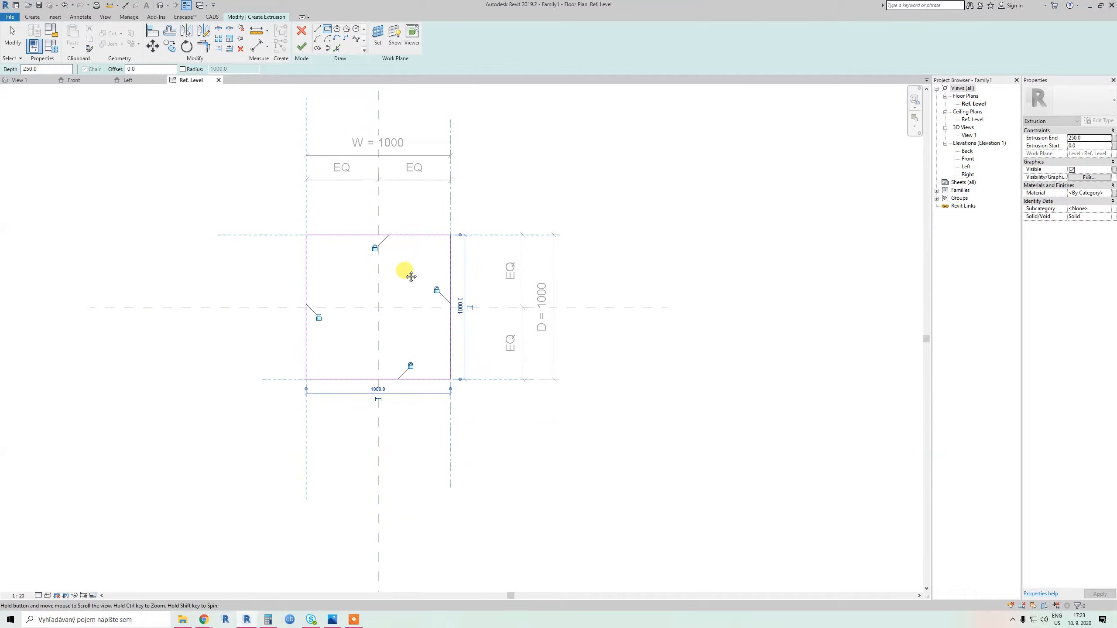
pyautogui.click(302, 46)
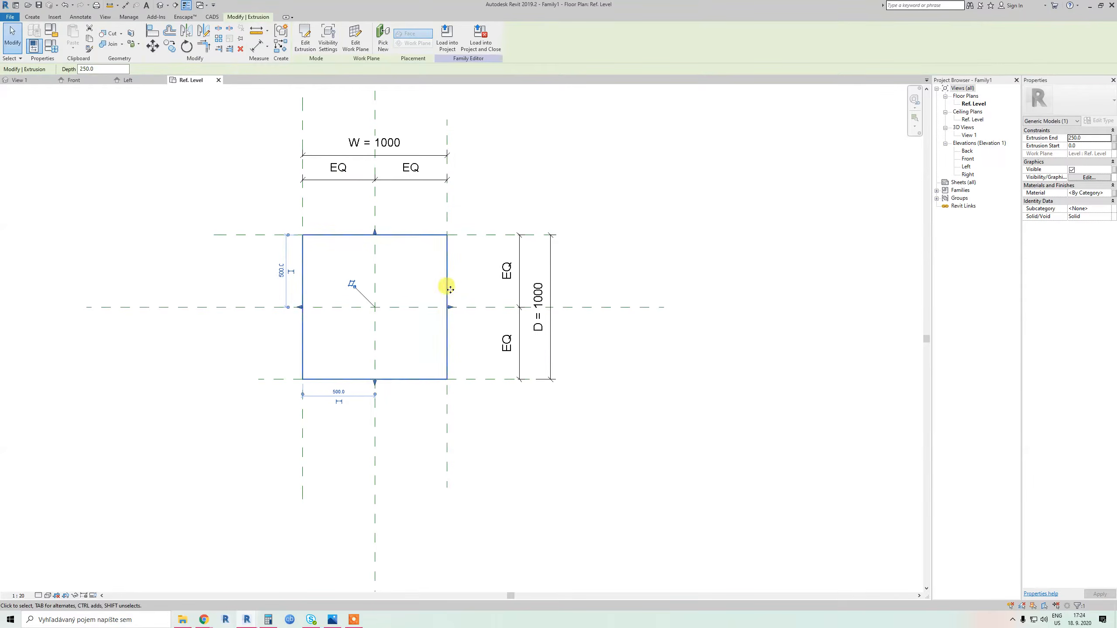
# Open the Front elevation and draw a horizontal reference plane just above the extrusion's top, extending past both sides
pyautogui.doubleClick(967, 159)
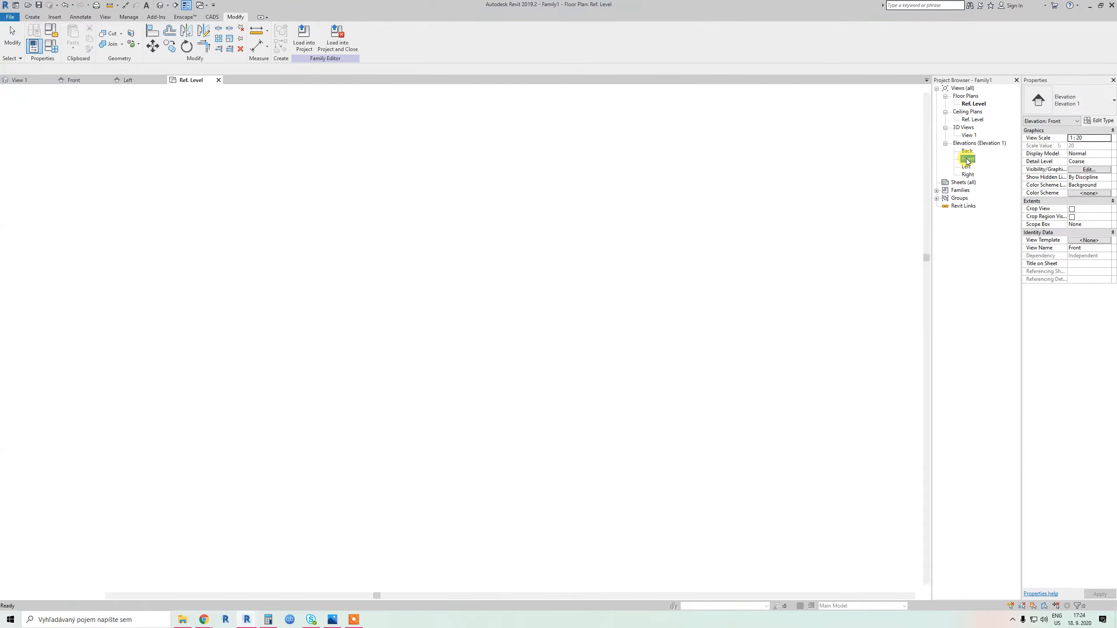
pyautogui.moveTo(386, 429); pyautogui.dragTo(351, 389, button='middle')
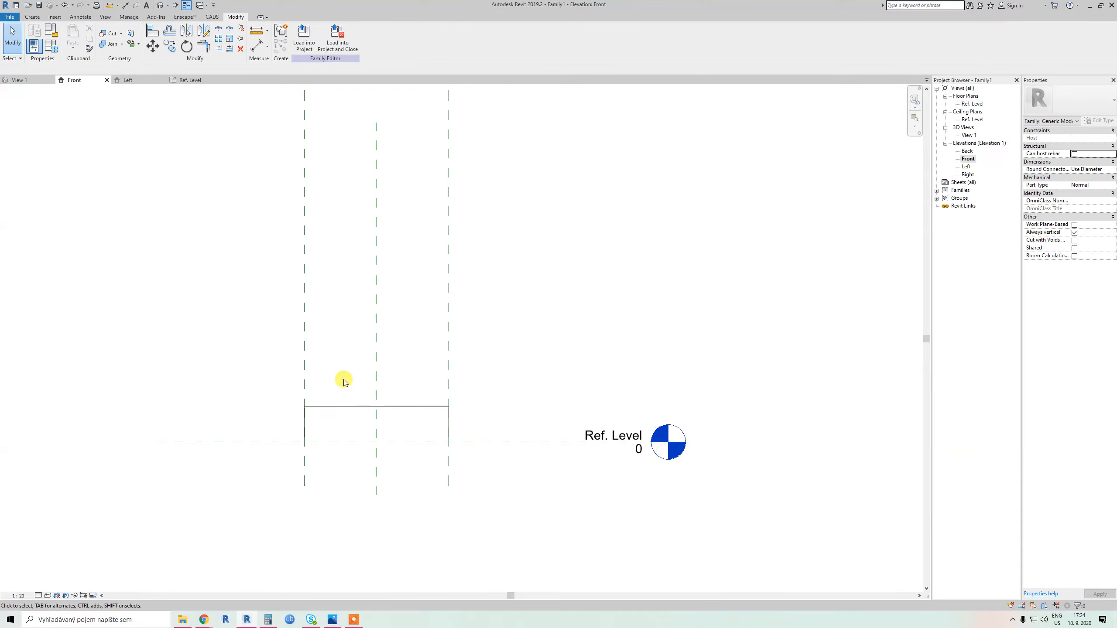
pyautogui.press('r')
pyautogui.press('p')
pyautogui.click(274, 400)
pyautogui.click(513, 399)
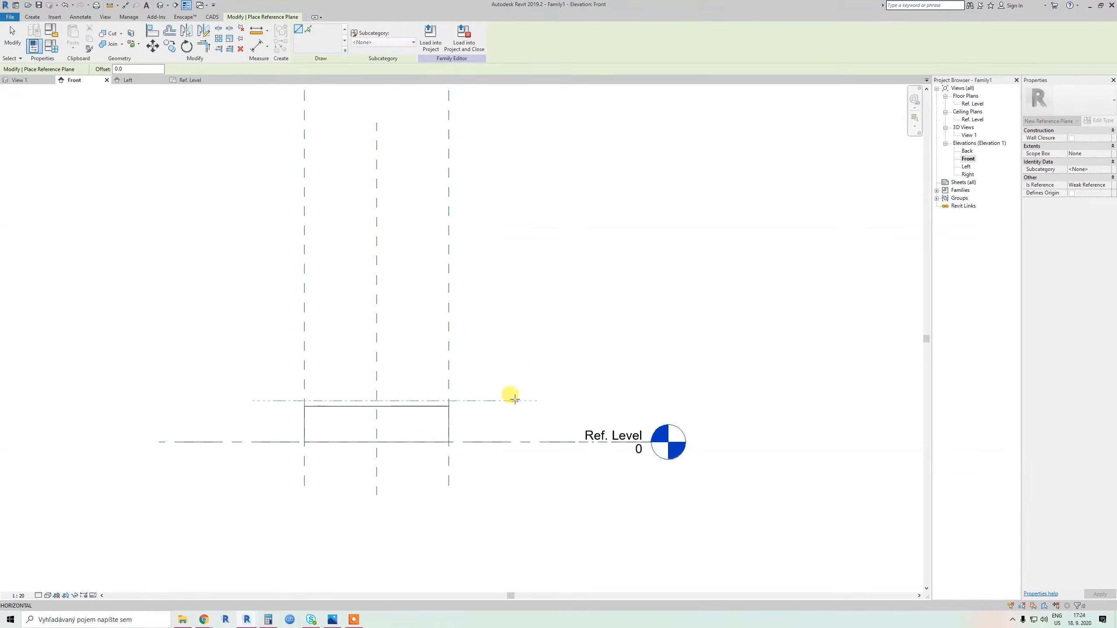
pyautogui.press('Escape')
pyautogui.press('Escape')
# Align the top of the extrusion to the new horizontal reference plane and lock the alignment
pyautogui.scroll(1, 455, 438)
pyautogui.press('a')
pyautogui.press('l')
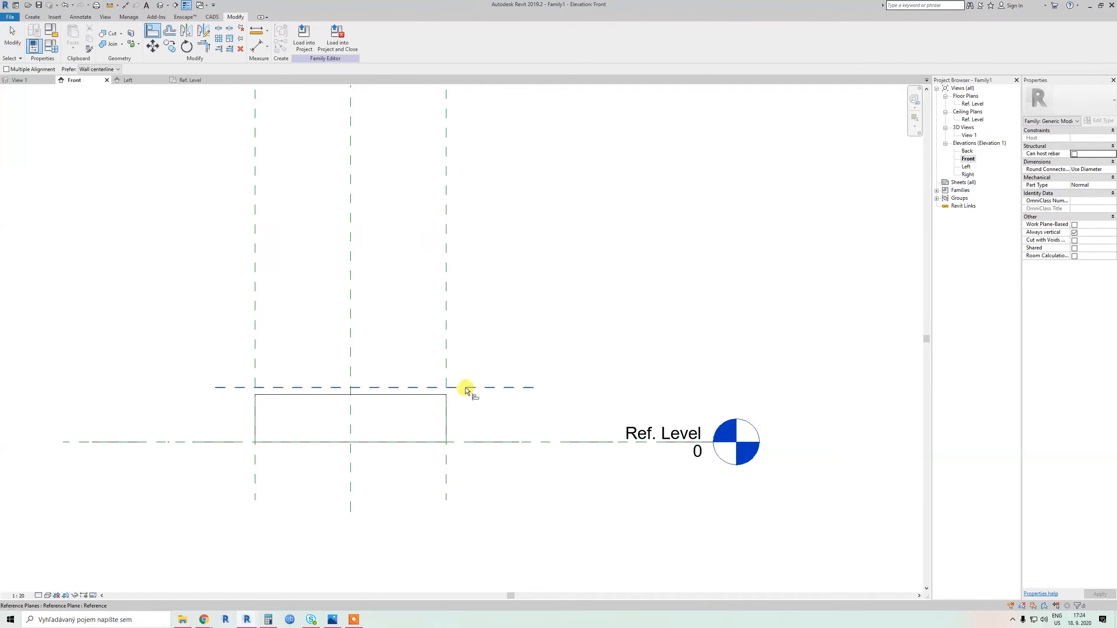
pyautogui.click(465, 388)
pyautogui.click(407, 395)
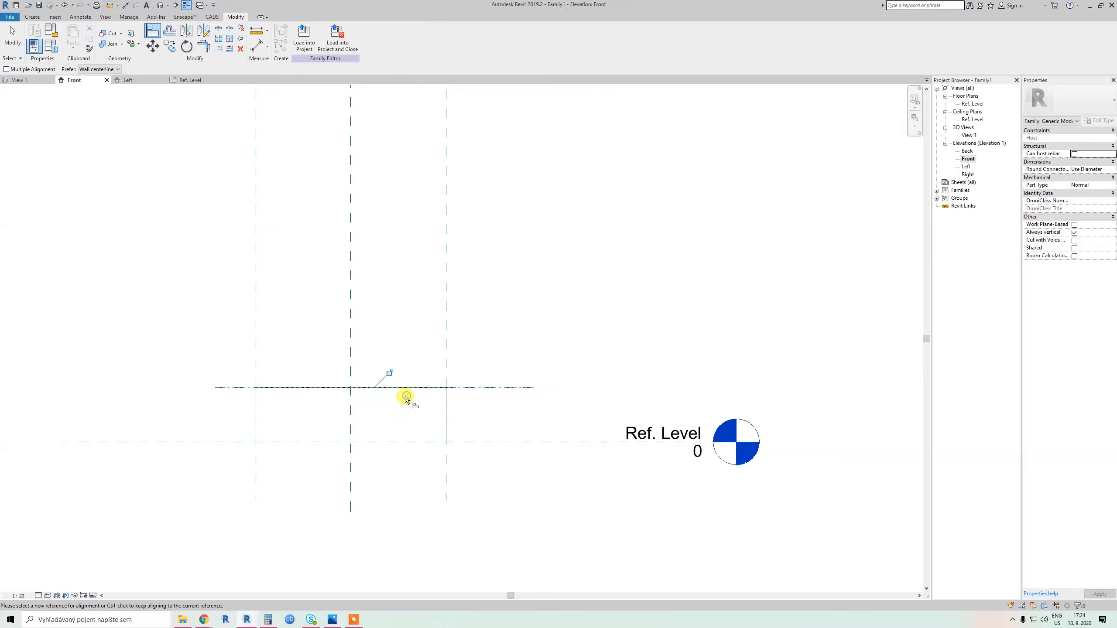
pyautogui.click(389, 373)
pyautogui.scroll(-1, 379, 363)
pyautogui.press('Escape')
pyautogui.press('Escape')
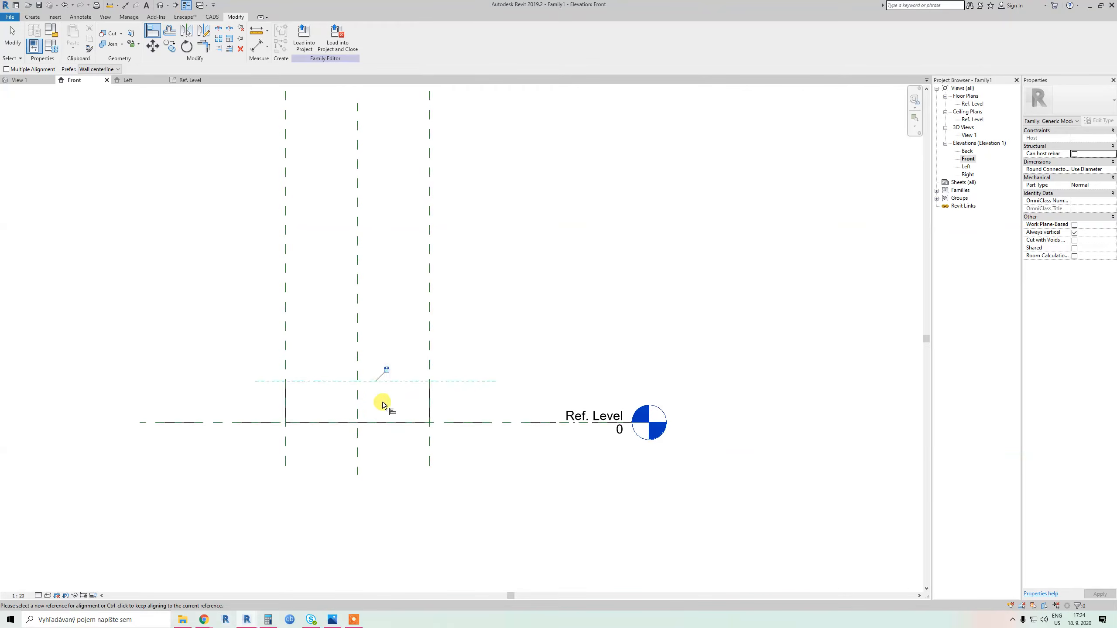
# Dimension the height from the Ref. Level to the horizontal reference plane at the extrusion's top
pyautogui.scroll(2, 453, 406)
pyautogui.press('d')
pyautogui.press('i')
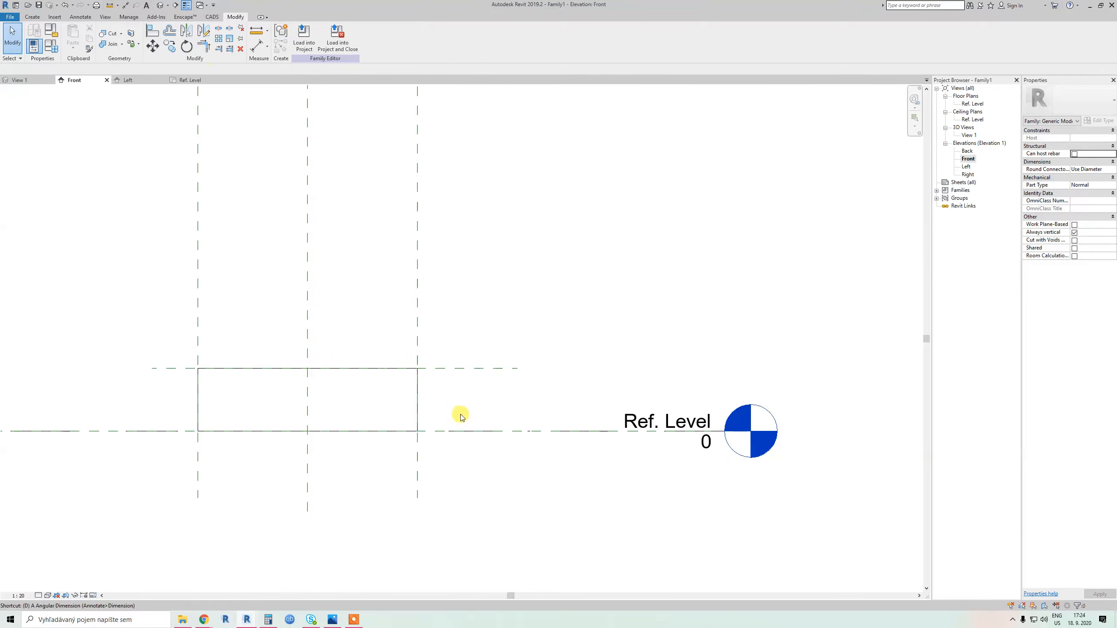
pyautogui.click(464, 430)
pyautogui.click(461, 369)
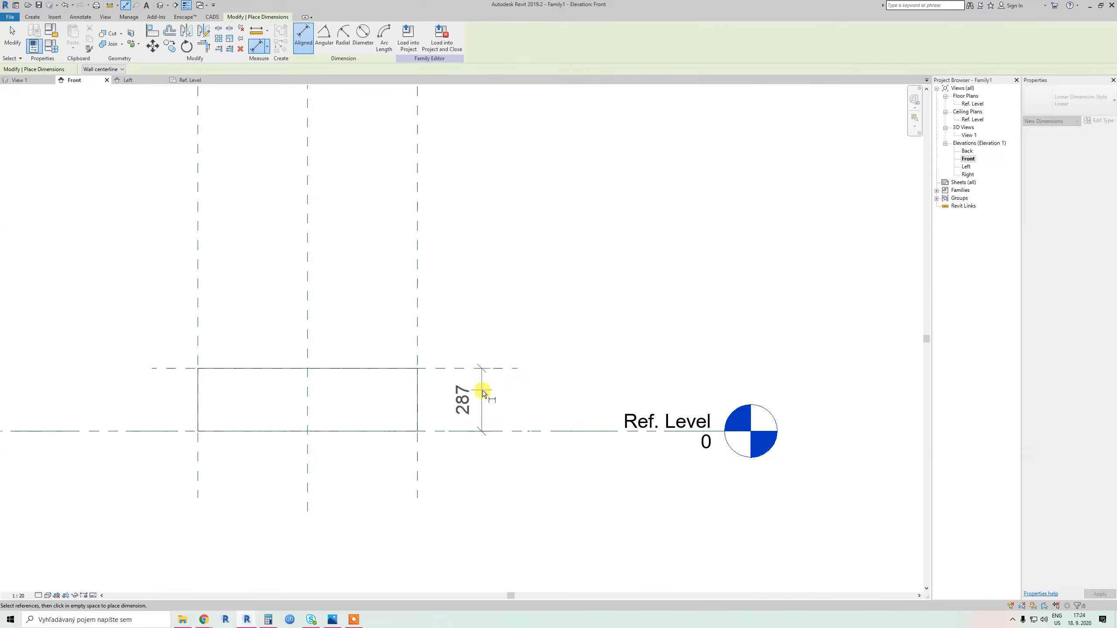
pyautogui.click(482, 391)
pyautogui.press('Escape')
# Label the height dimension with a new type-based family parameter named H
pyautogui.click(466, 400)
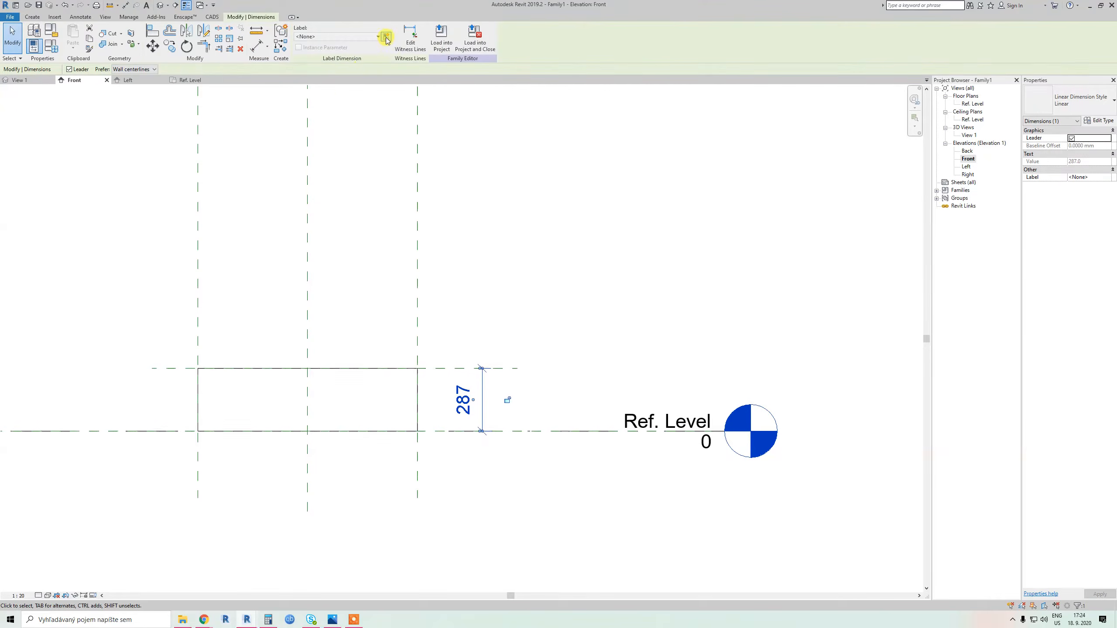
pyautogui.click(386, 37)
pyautogui.write('H')
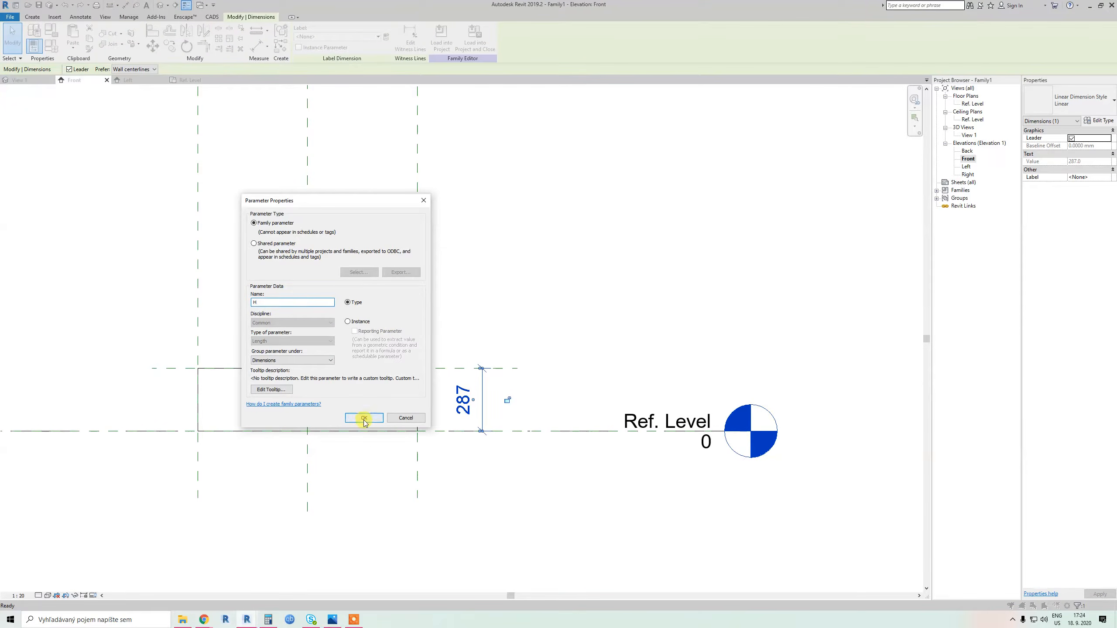
pyautogui.click(363, 418)
pyautogui.click(407, 392)
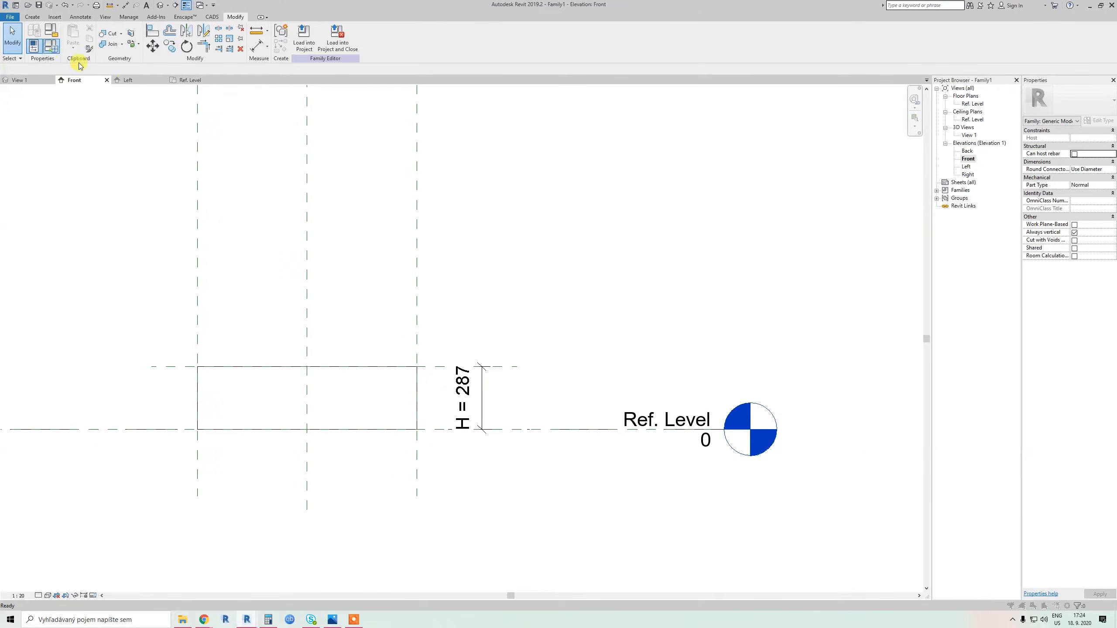
# Set the family type parameter H to 200 and apply it
pyautogui.click(51, 46)
pyautogui.click(668, 174)
pyautogui.doubleClick(668, 175)
pyautogui.write('200')
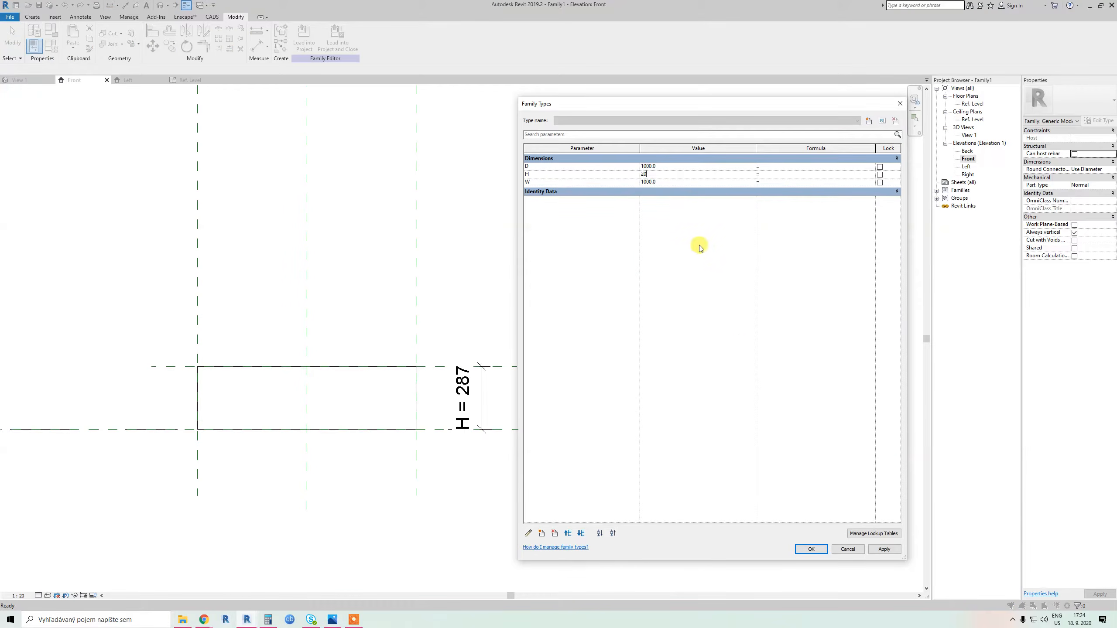
pyautogui.click(884, 549)
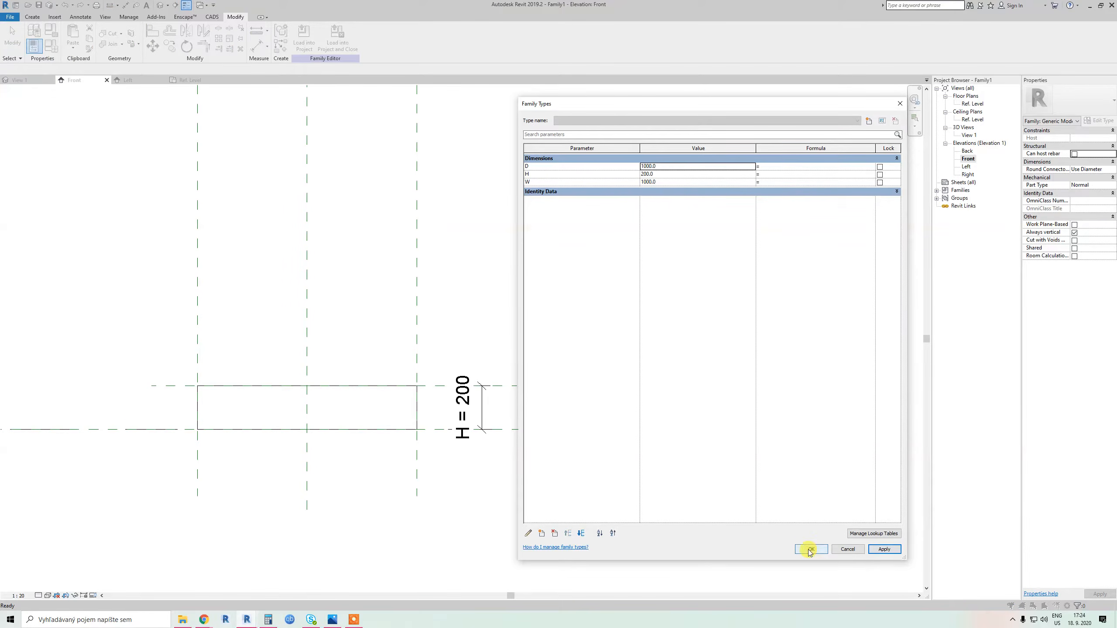
pyautogui.click(809, 549)
# Move the H dimension's text above the upper reference plane, clear of its dimension line
pyautogui.click(461, 402)
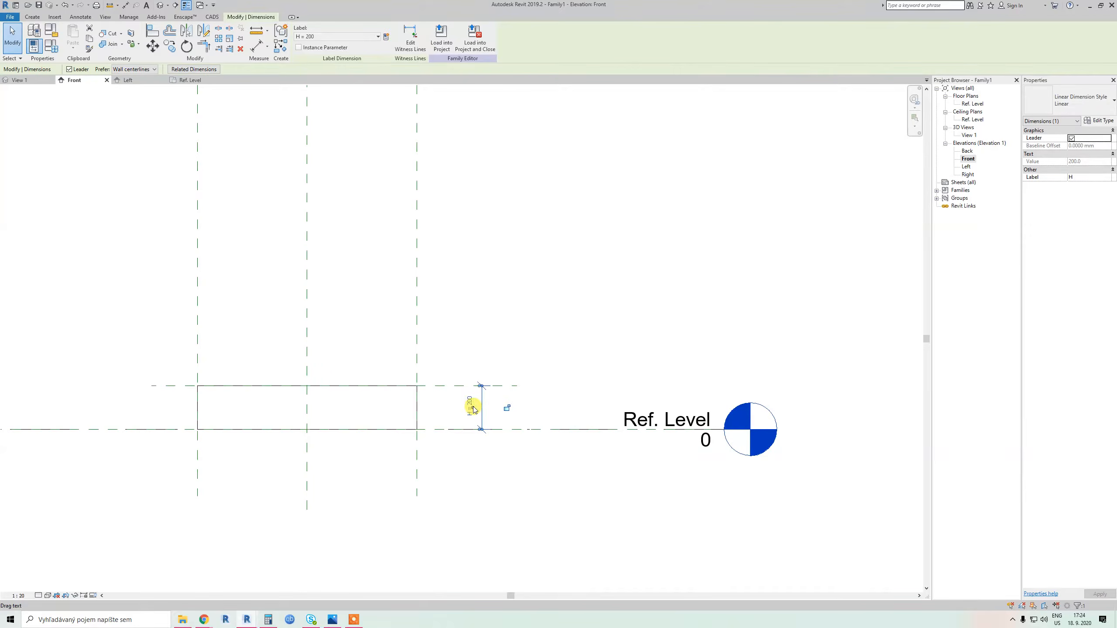
pyautogui.moveTo(471, 399); pyautogui.dragTo(471, 352)
pyautogui.click(505, 359)
pyautogui.scroll(-1, 436, 292)
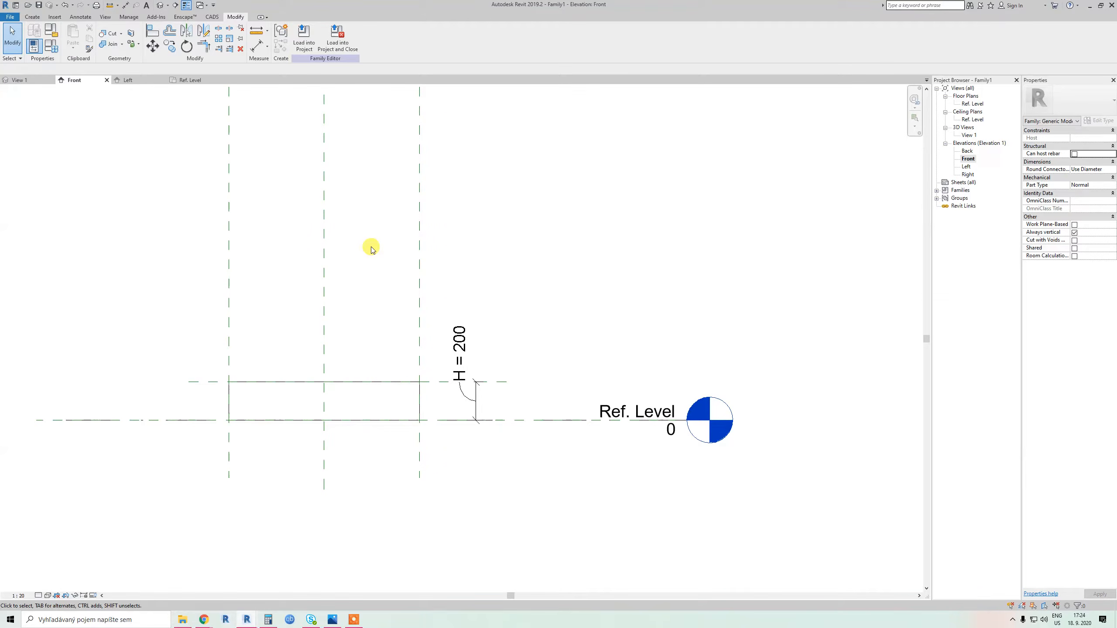
# Start a void extrusion and sketch a closed triangle joining the box's top midpoint, lower-left corner and upper-left corner
pyautogui.click(32, 17)
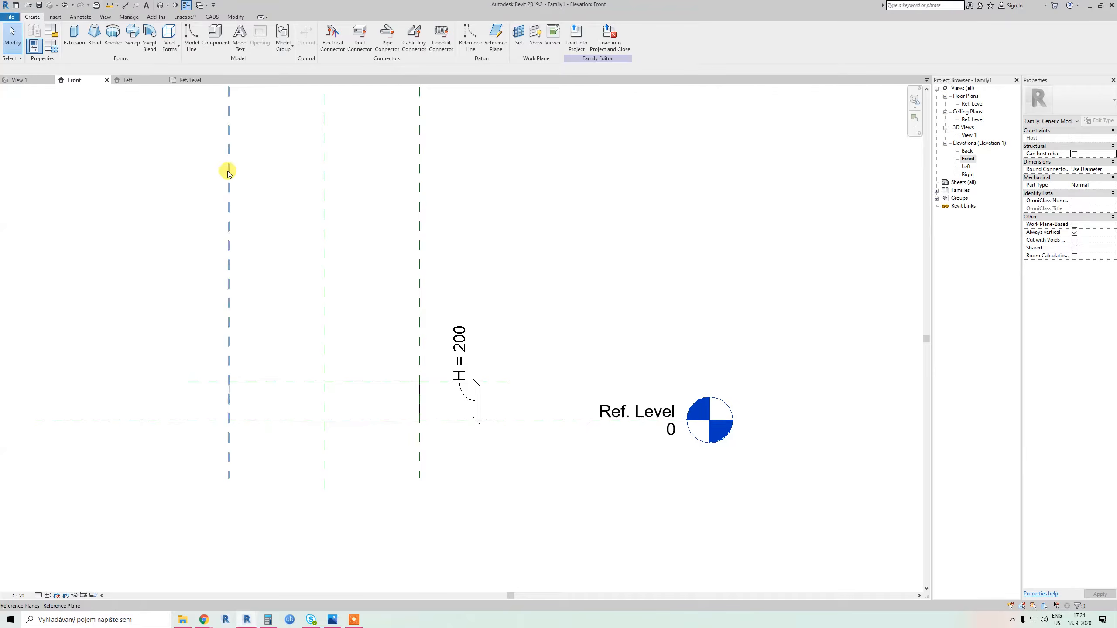
pyautogui.scroll(-1, 227, 170)
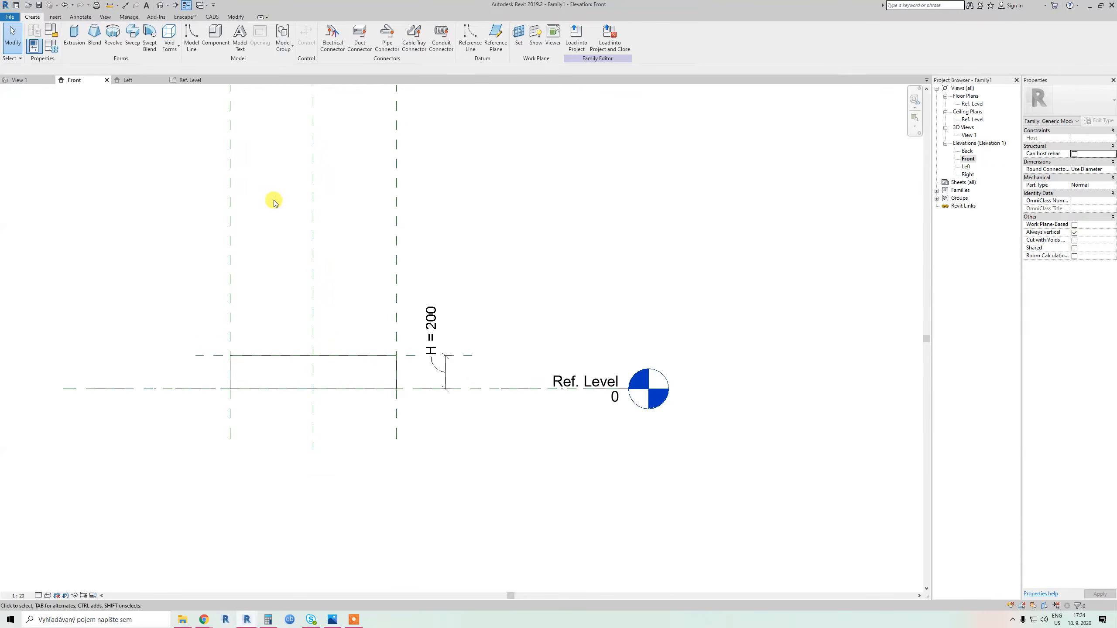
pyautogui.moveTo(275, 200); pyautogui.dragTo(298, 205, button='middle')
pyautogui.click(163, 39)
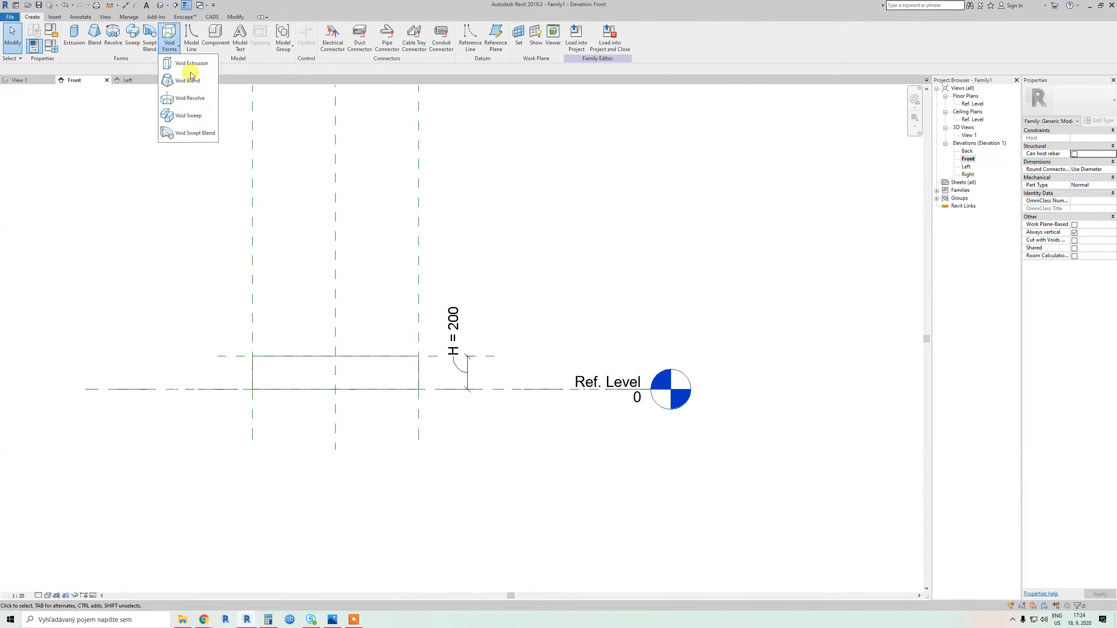
pyautogui.click(189, 73)
pyautogui.click(318, 29)
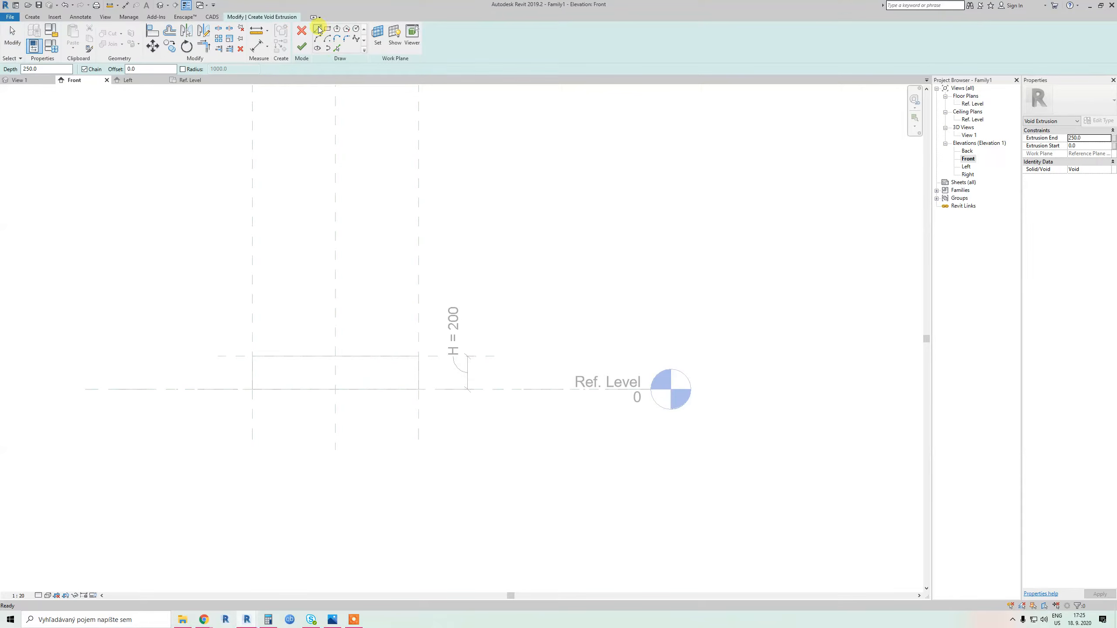
pyautogui.scroll(3, 293, 379)
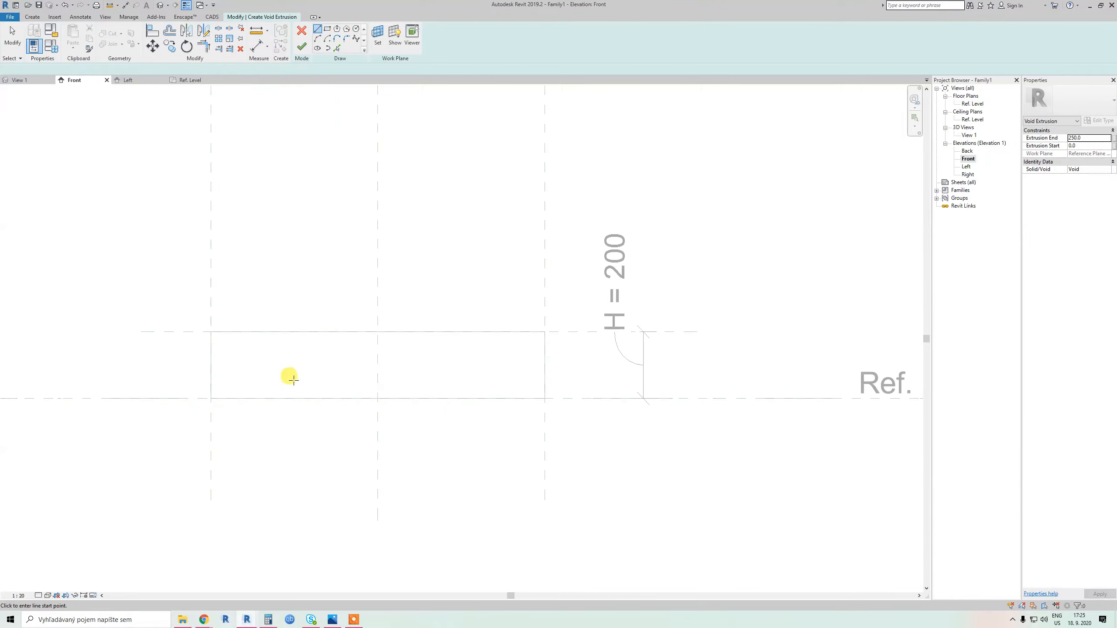
pyautogui.click(377, 332)
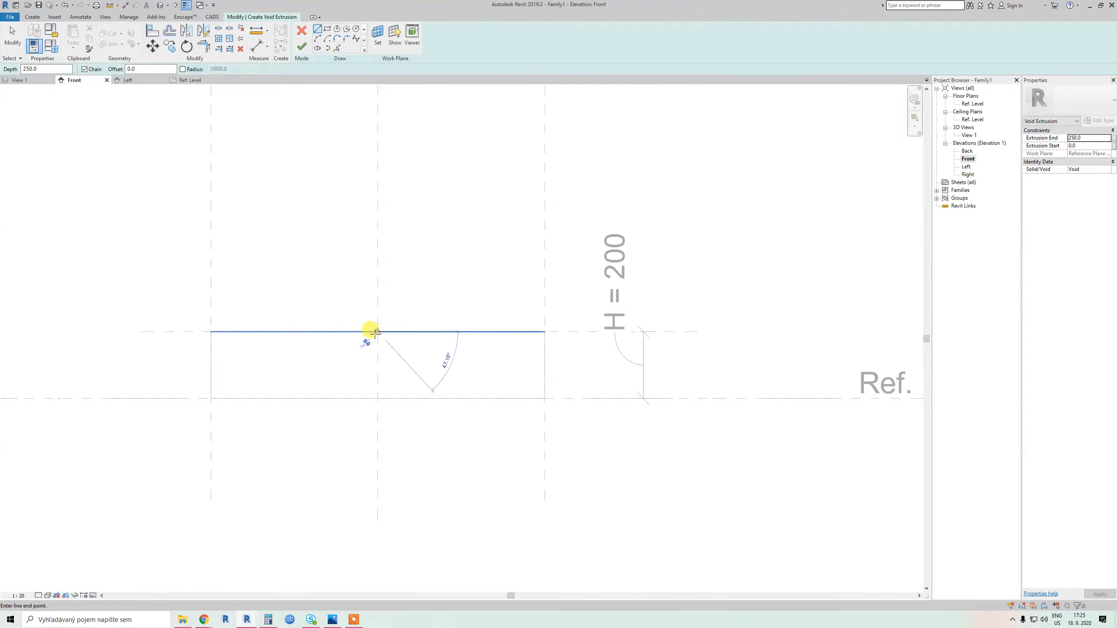
pyautogui.click(211, 398)
pyautogui.click(211, 331)
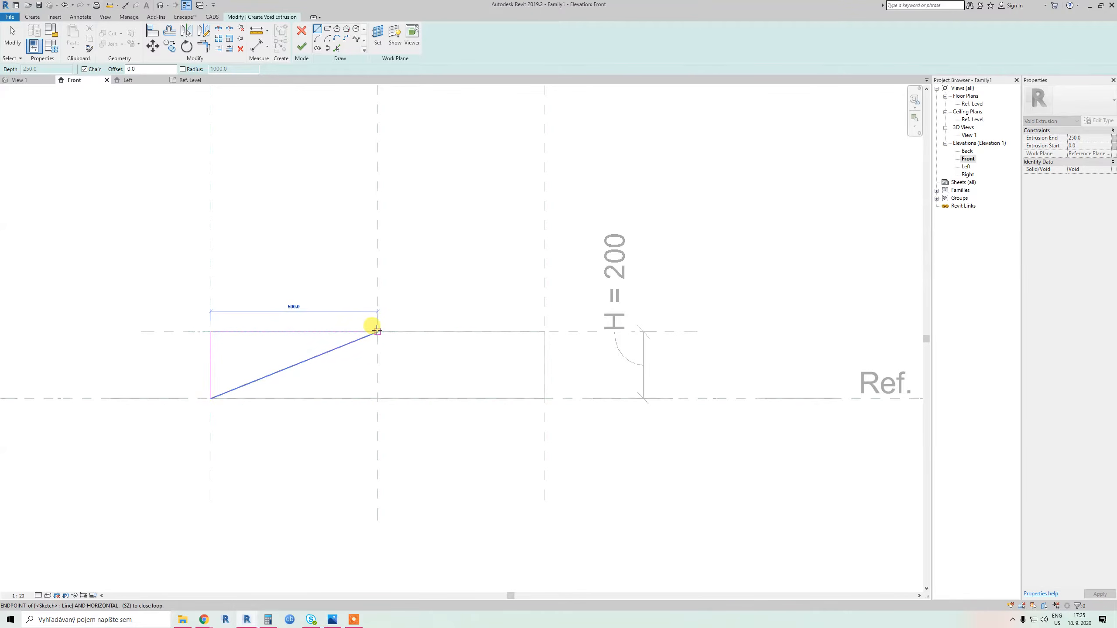
pyautogui.click(377, 332)
pyautogui.press('Escape')
pyautogui.moveTo(269, 349); pyautogui.dragTo(320, 299, button='middle')
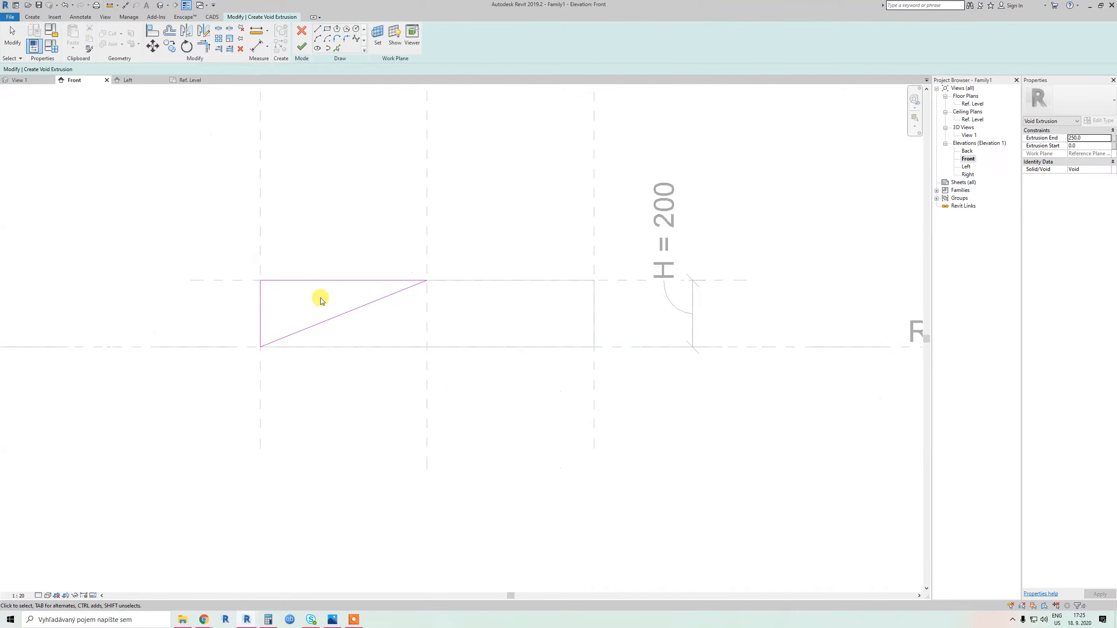
# Align the triangle's left sketch line with the left vertical reference plane and lock the alignment
pyautogui.press('a')
pyautogui.press('l')
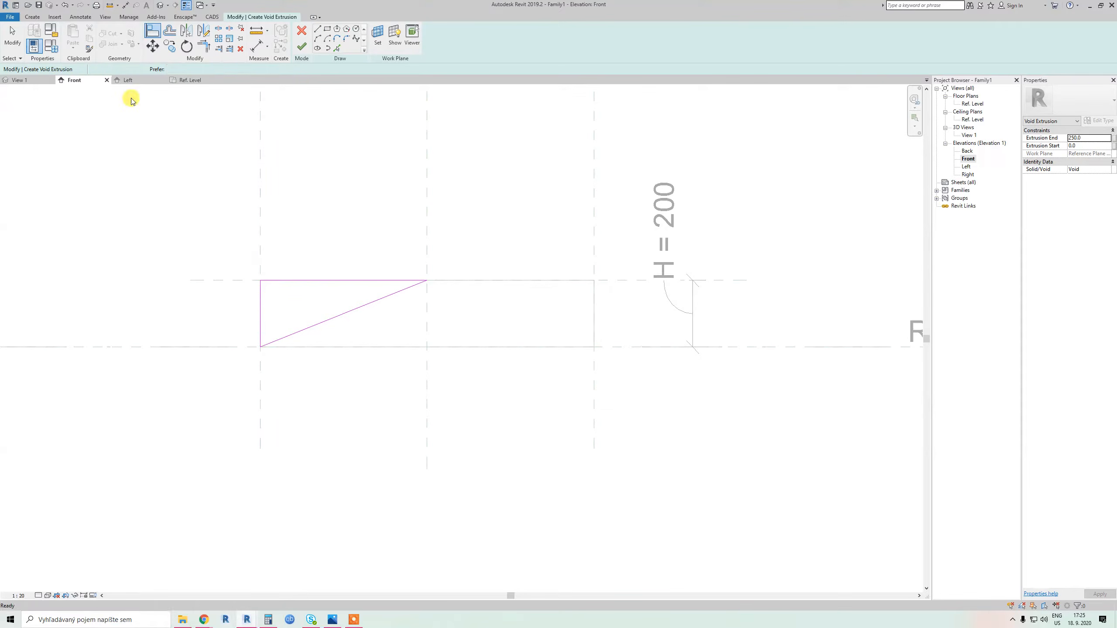
pyautogui.press('Escape')
pyautogui.click(155, 34)
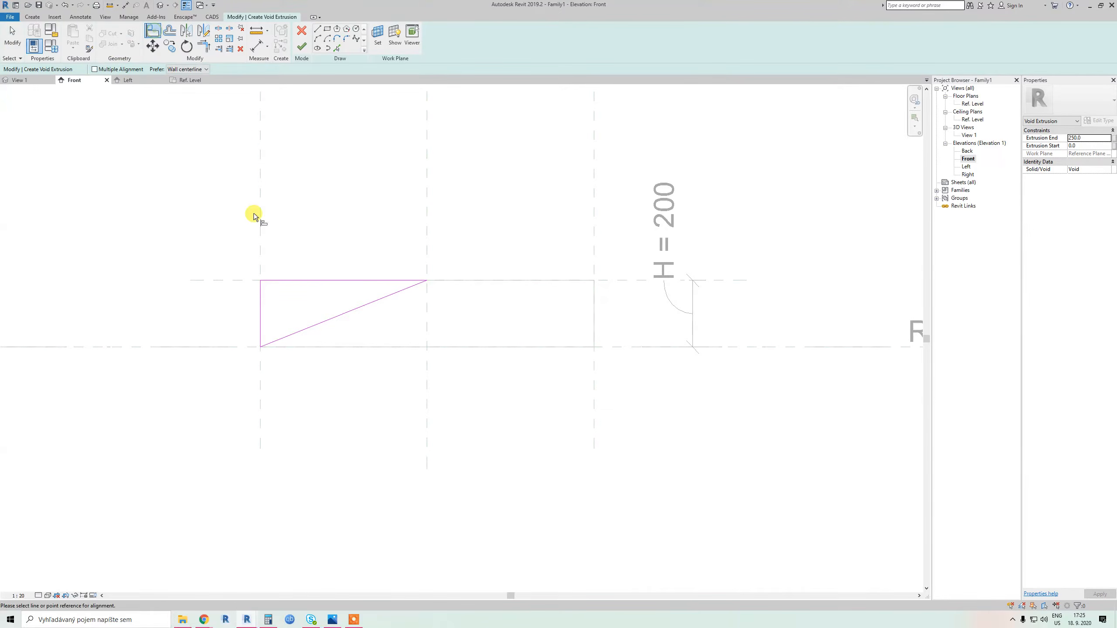
pyautogui.click(262, 247)
pyautogui.click(264, 304)
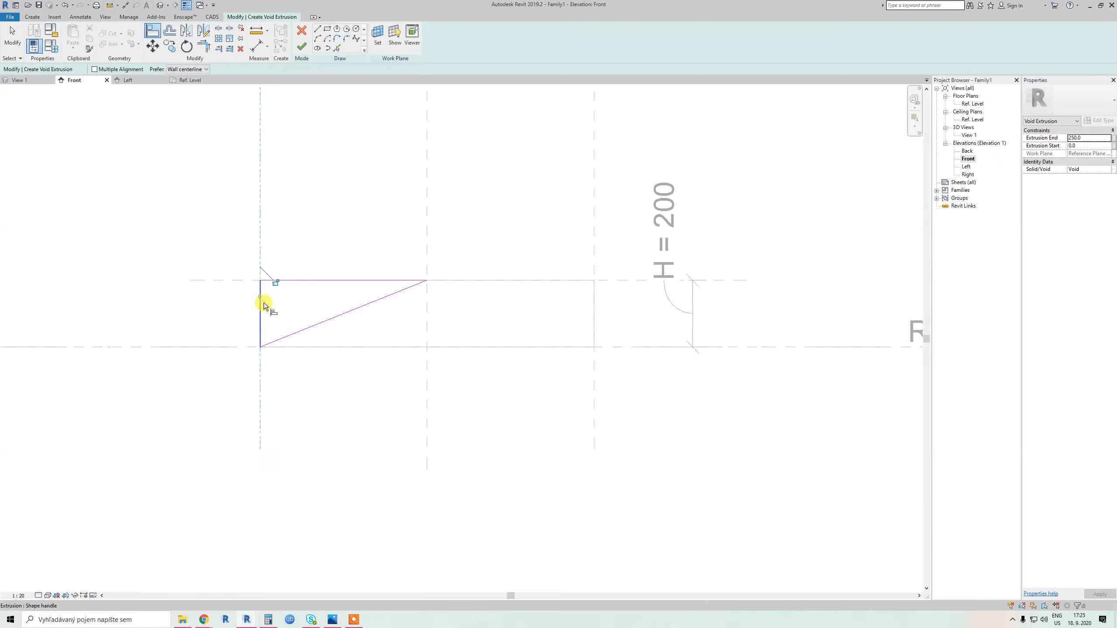
# Align the triangle's top sketch line with the upper horizontal reference plane and lock the alignment
pyautogui.click(241, 281)
pyautogui.click(332, 281)
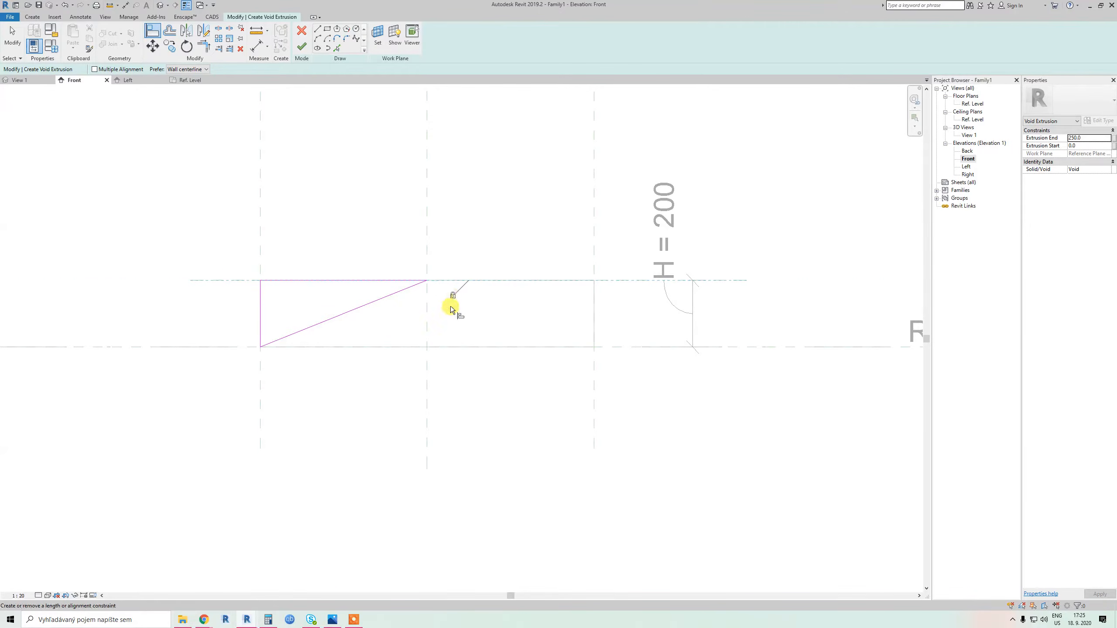
pyautogui.scroll(2, 431, 283)
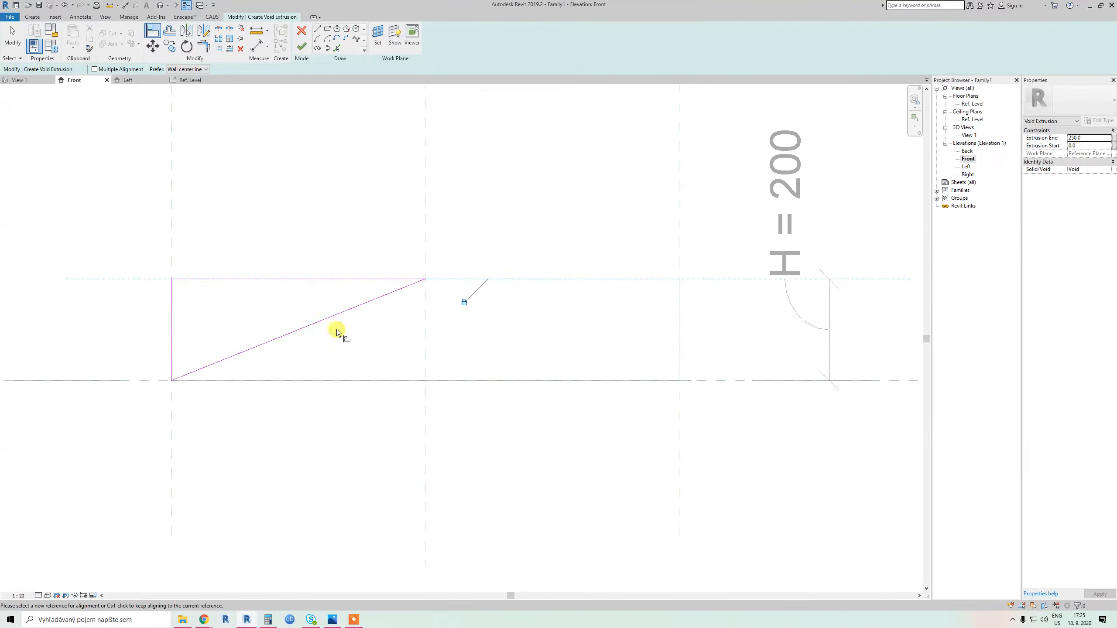
pyautogui.scroll(-1, 382, 308)
pyautogui.moveTo(382, 308); pyautogui.dragTo(427, 282, button='middle')
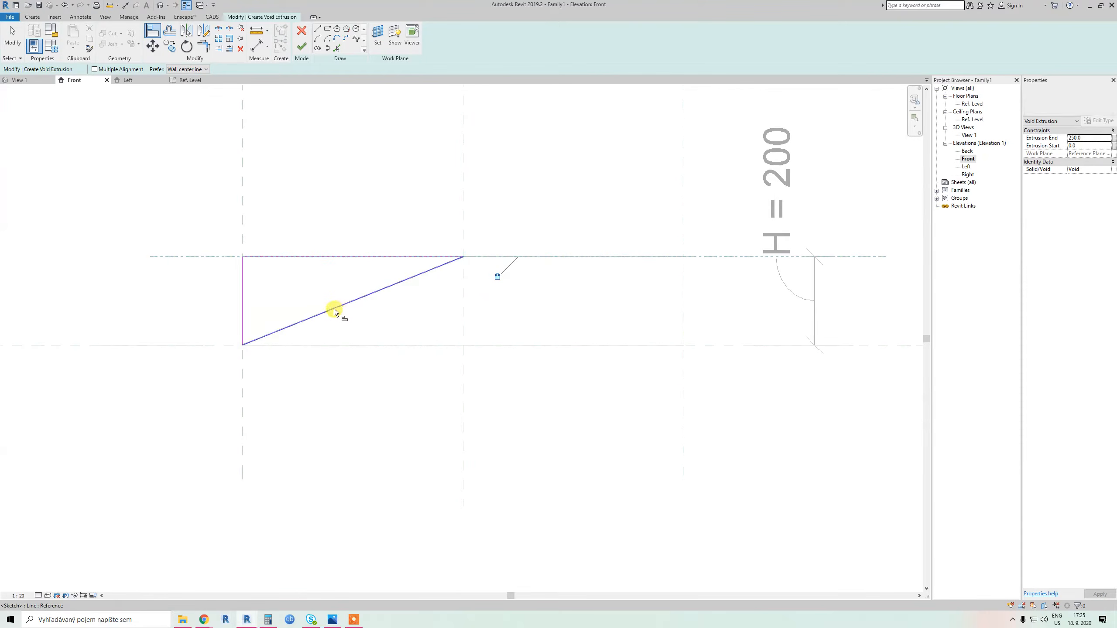
# Try to align the sloped line's upper endpoint with the centre reference plane, picking the sloped sketch line as reference
pyautogui.scroll(2, 307, 315)
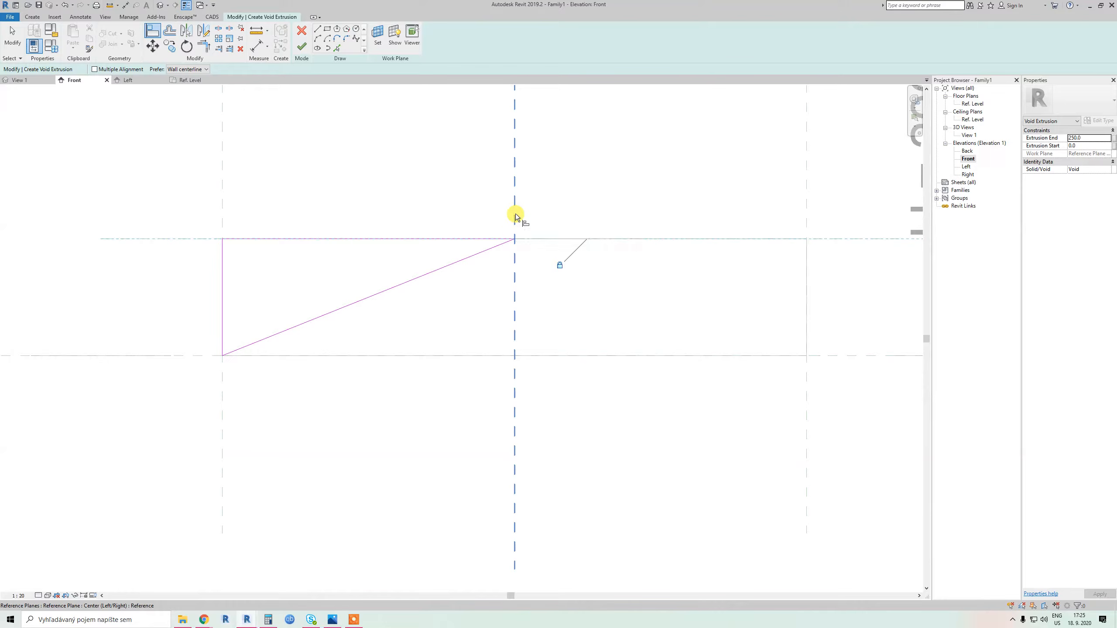
pyautogui.scroll(3, 511, 240)
pyautogui.scroll(-2, 511, 240)
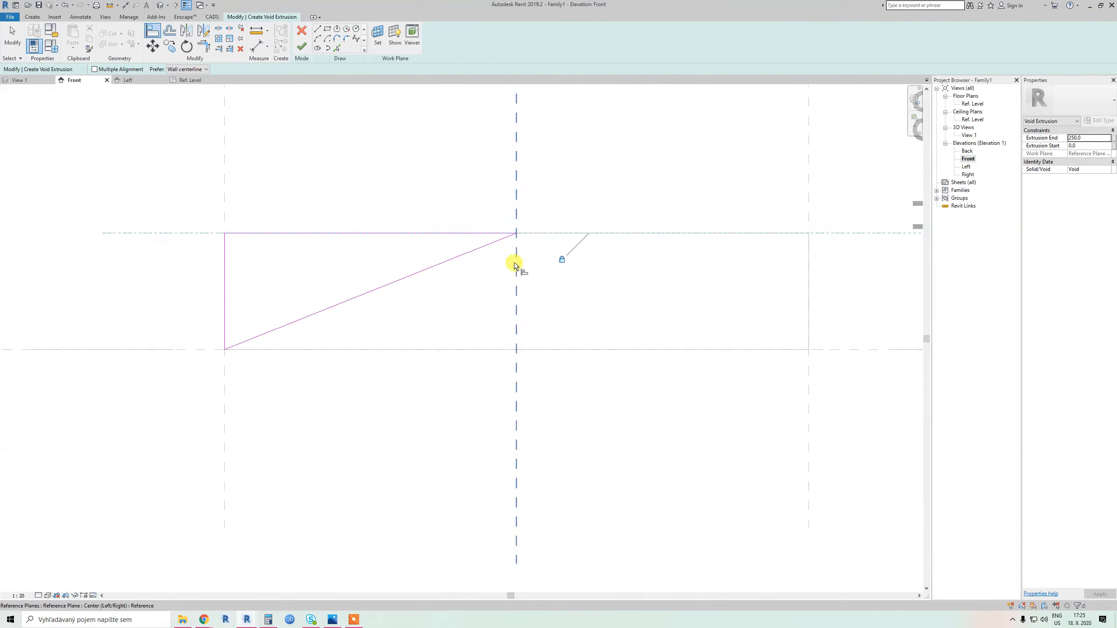
pyautogui.moveTo(516, 259); pyautogui.dragTo(497, 293, button='middle')
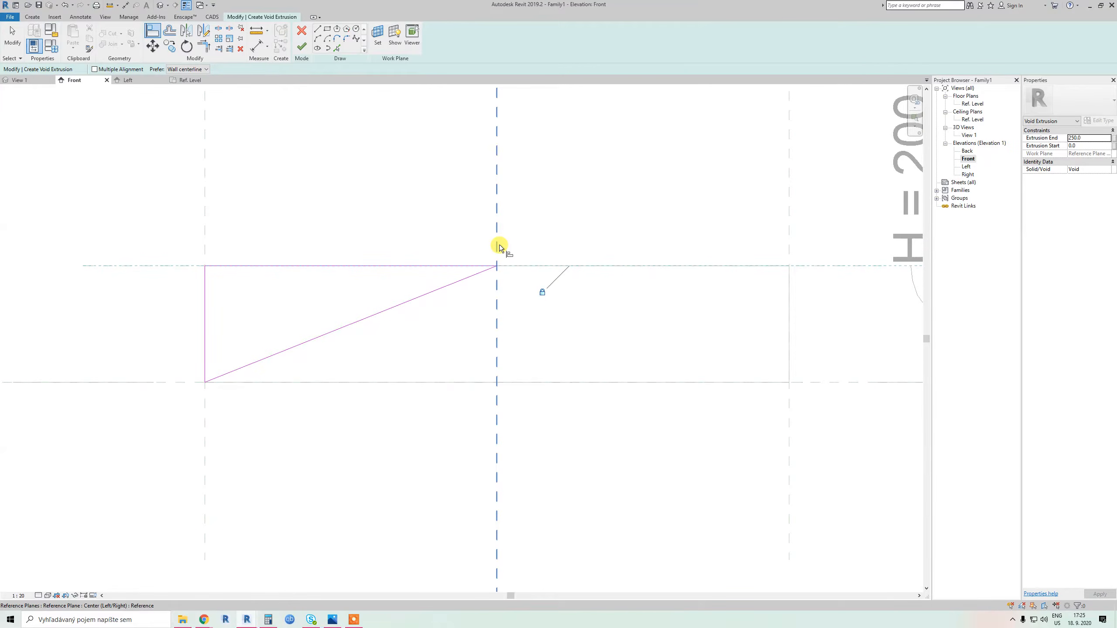
pyautogui.scroll(2, 500, 265)
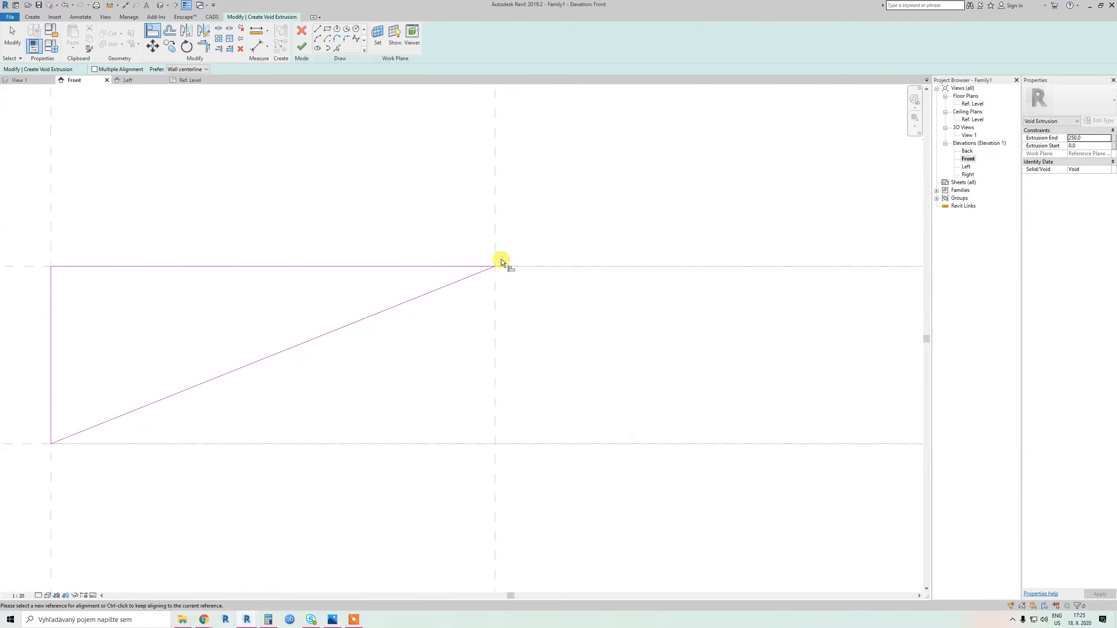
pyautogui.click(468, 279)
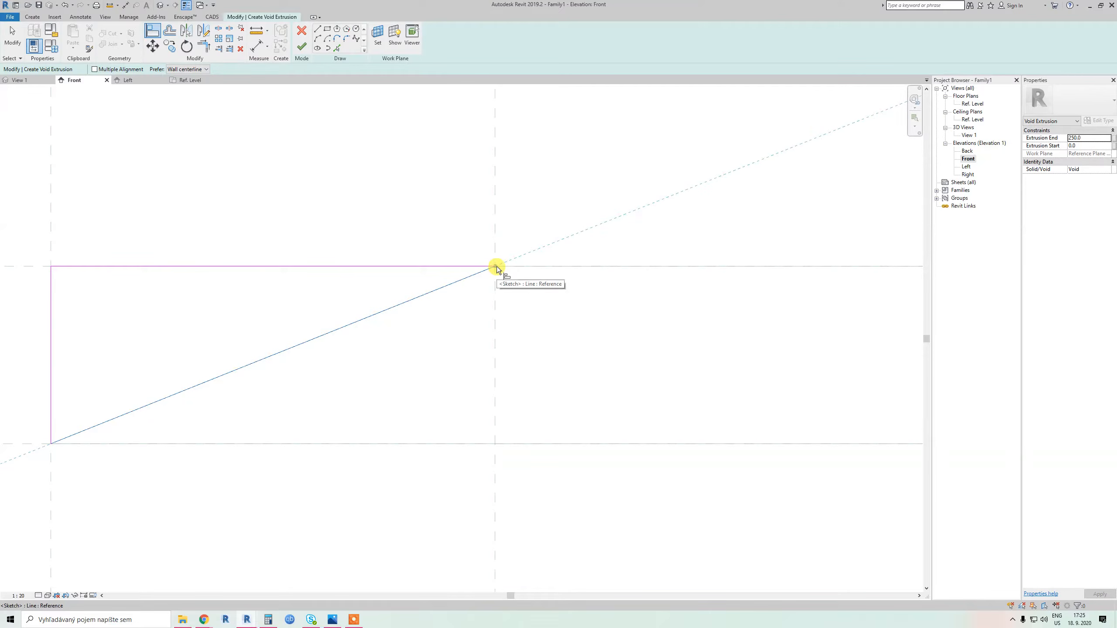
pyautogui.press('Escape')
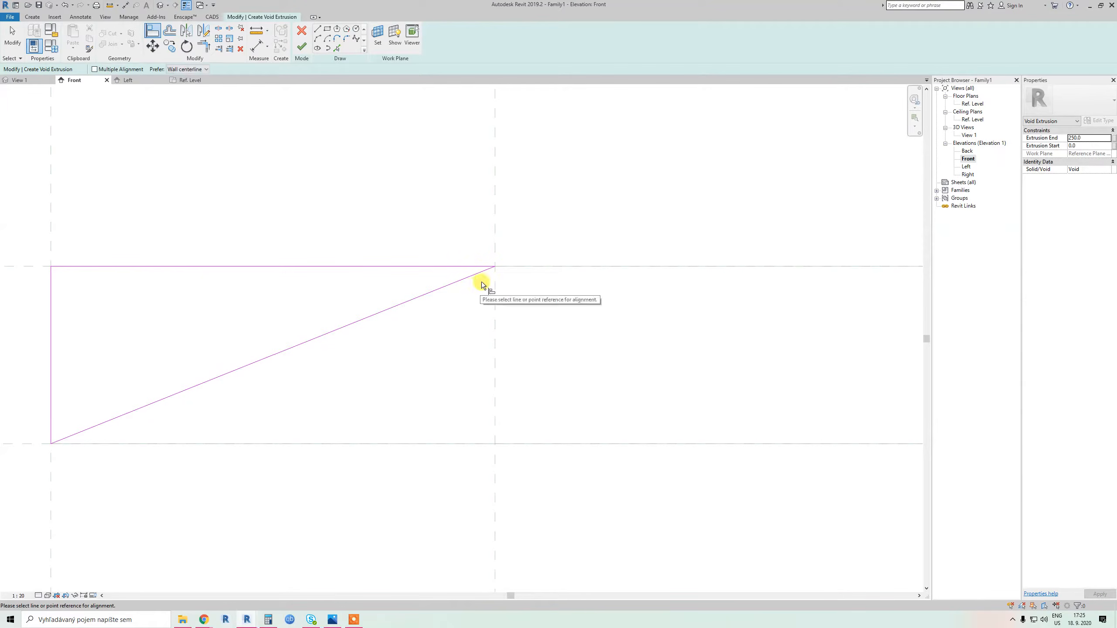
pyautogui.click(470, 277)
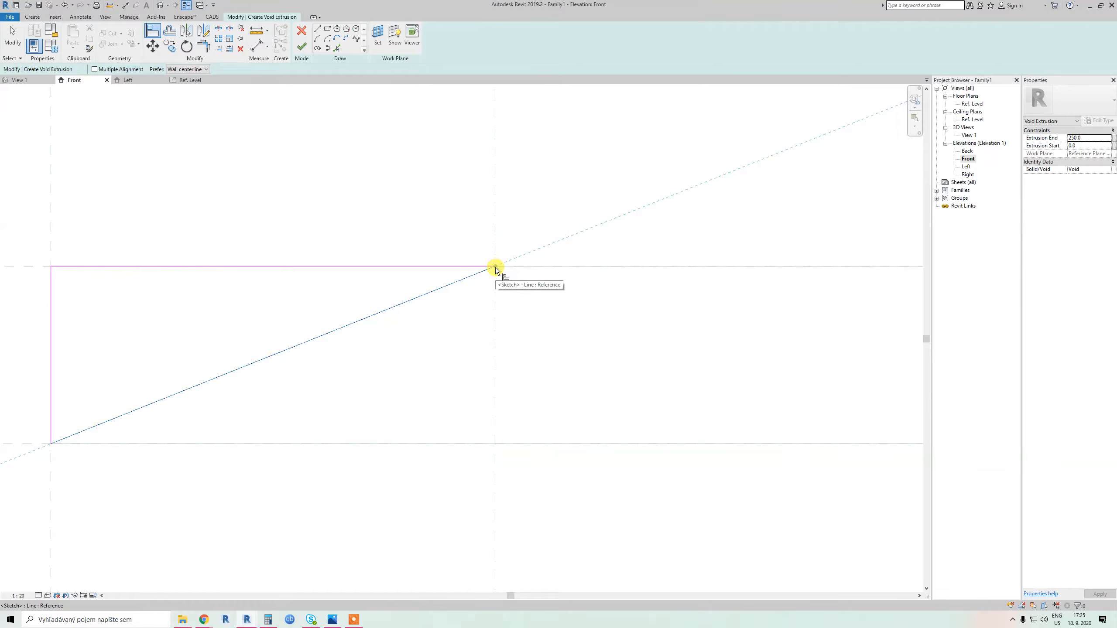
pyautogui.click(284, 338)
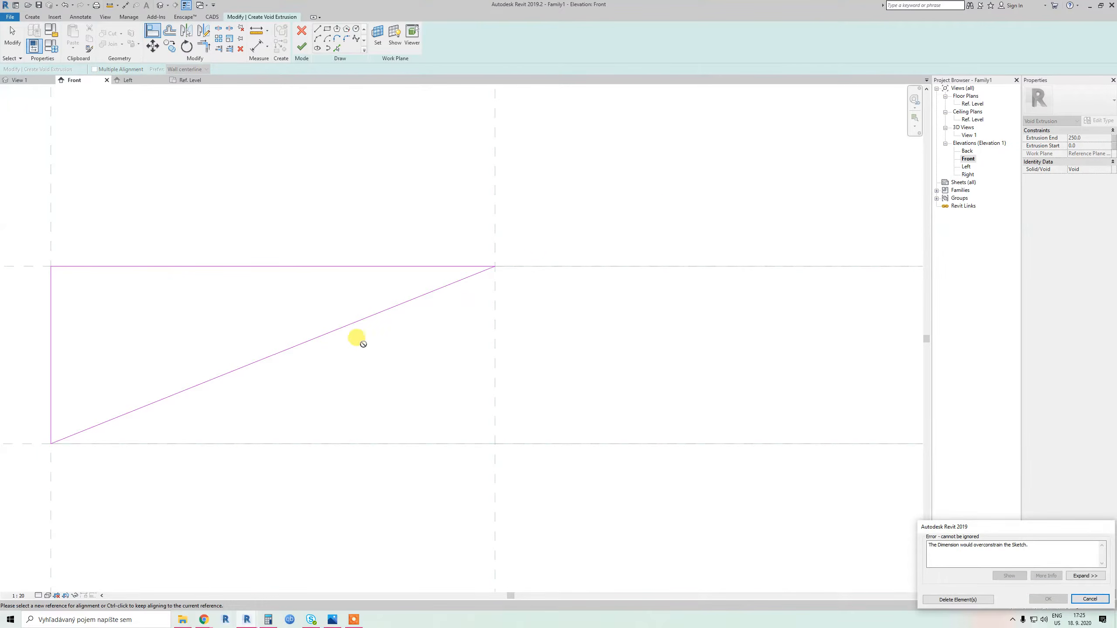
pyautogui.press('Escape')
pyautogui.press('Escape')
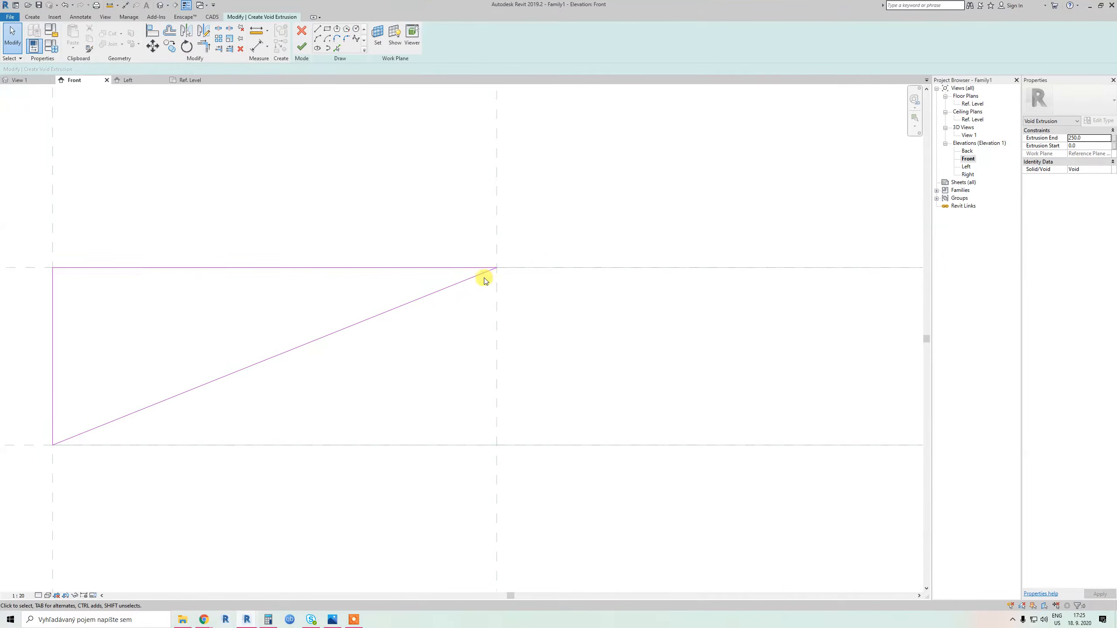
# Align the sloped line's upper endpoint with the Center (Left/Right) reference plane and lock the alignment
pyautogui.press('a')
pyautogui.press('l')
pyautogui.moveTo(443, 289); pyautogui.dragTo(451, 299, button='middle')
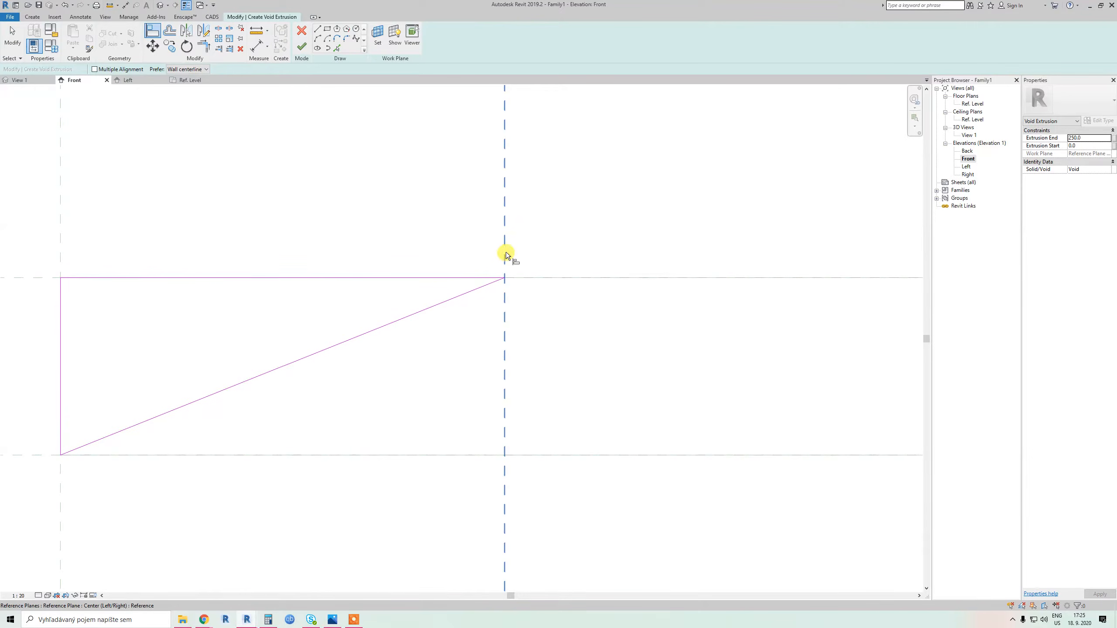
pyautogui.scroll(-1, 336, 254)
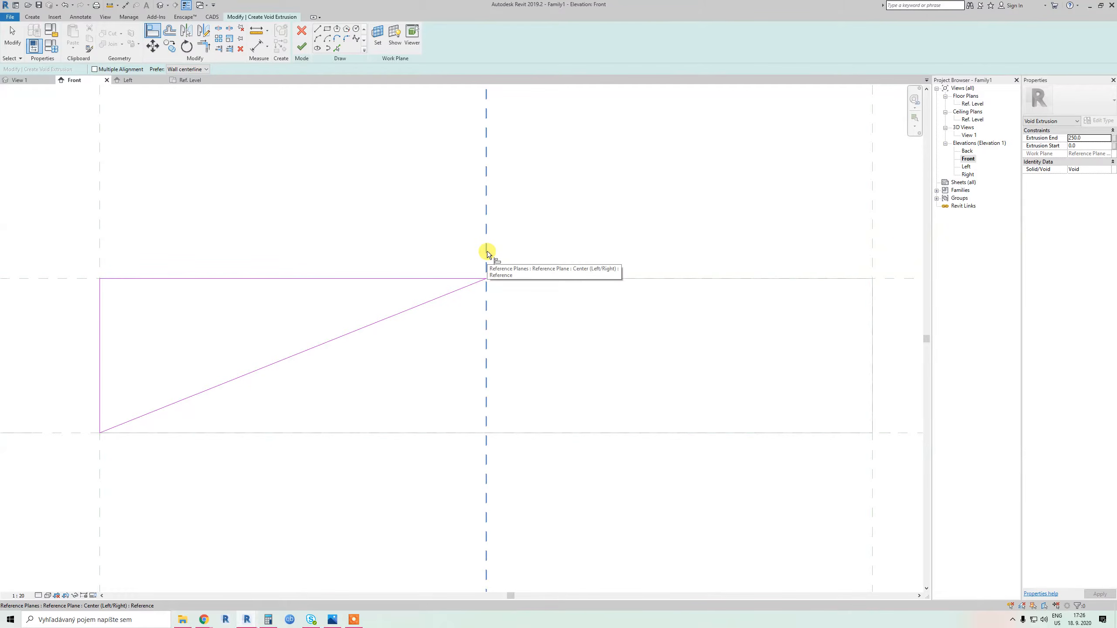
pyautogui.scroll(-1, 486, 254)
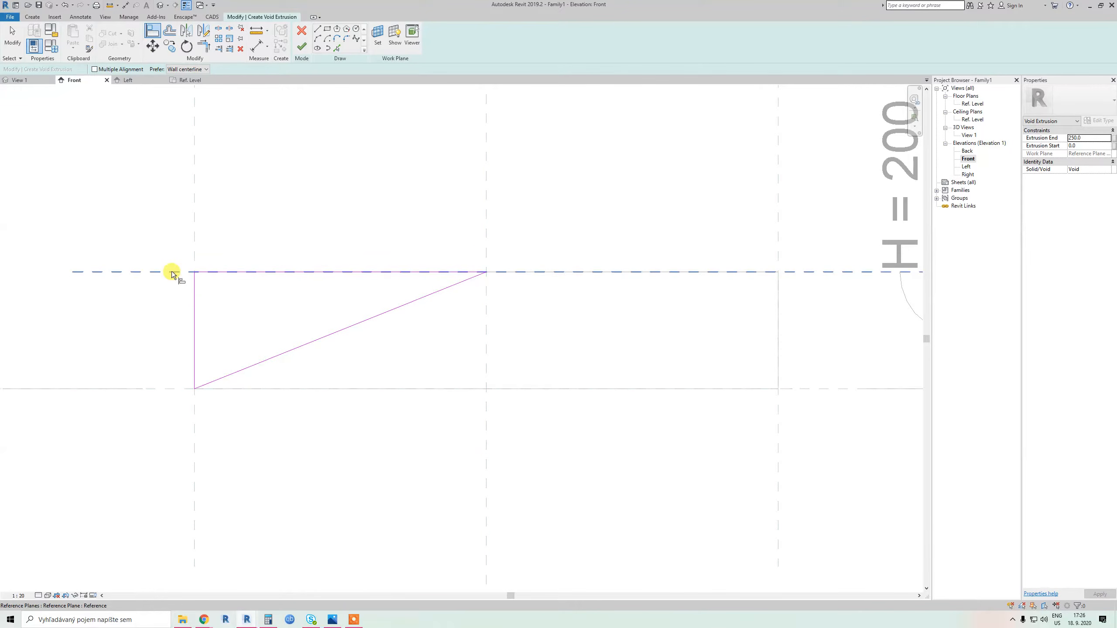
pyautogui.click(486, 233)
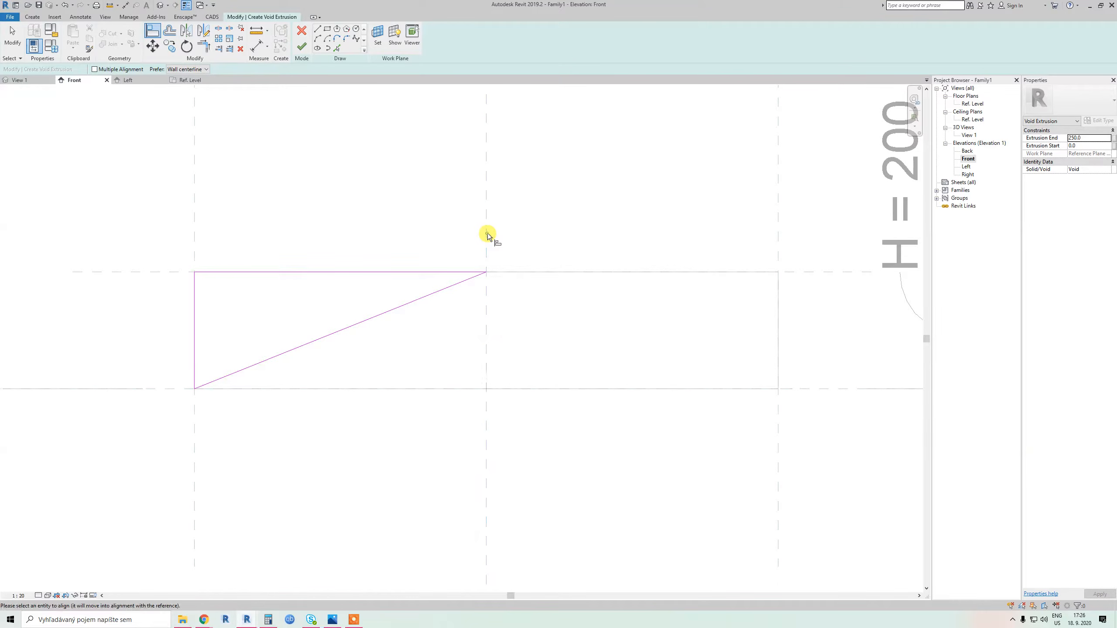
pyautogui.scroll(1, 487, 274)
pyautogui.scroll(1, 487, 274)
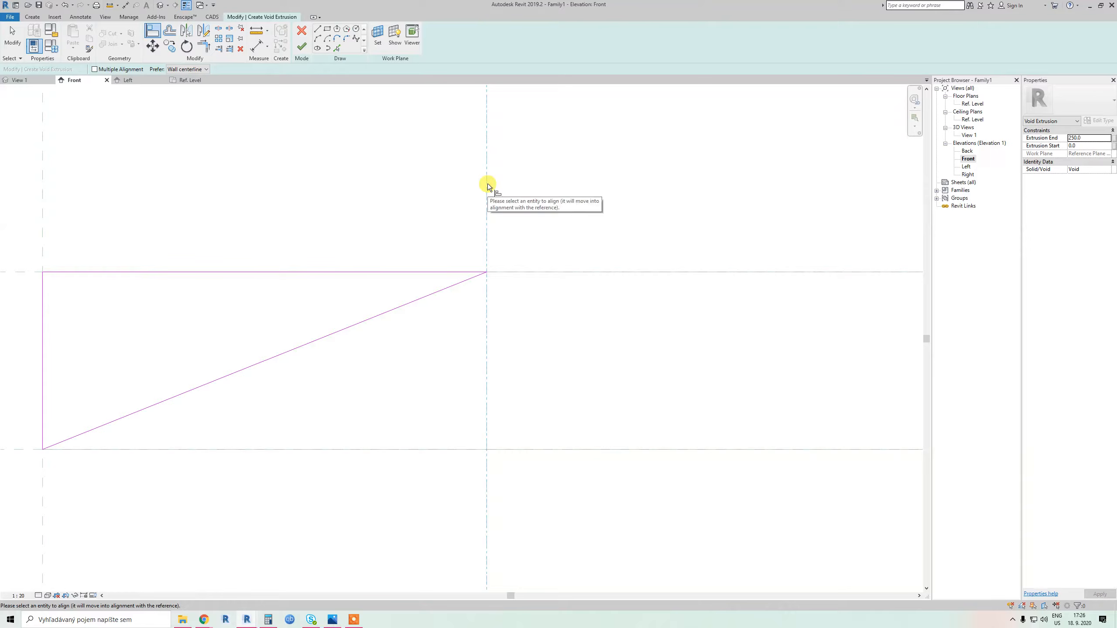
pyautogui.click(488, 274)
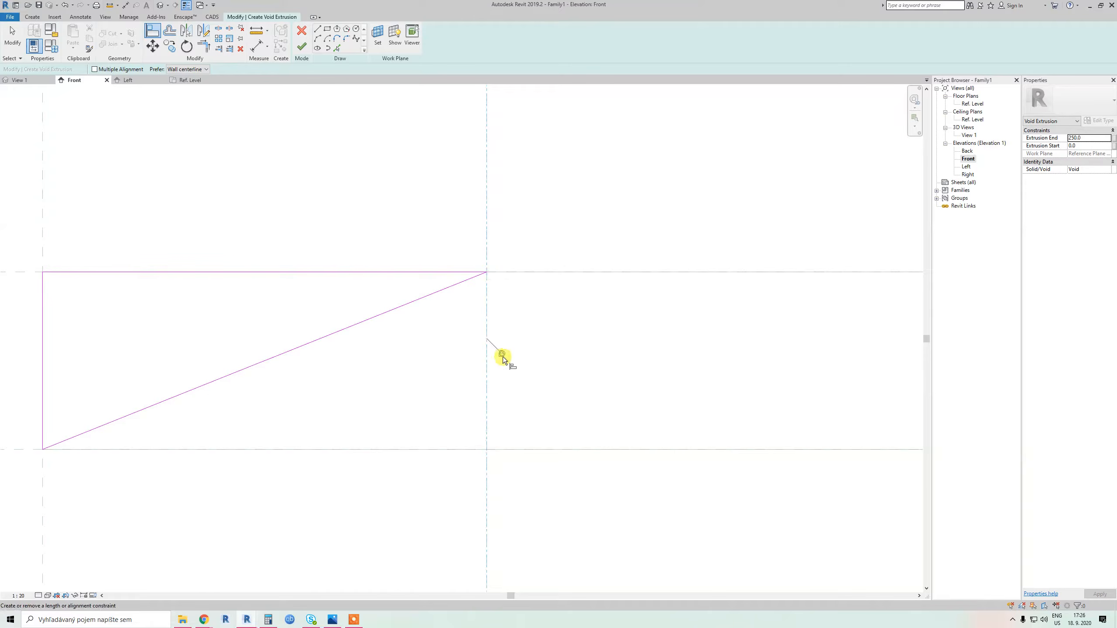
pyautogui.scroll(-3, 502, 356)
pyautogui.moveTo(502, 356); pyautogui.dragTo(542, 229, button='middle')
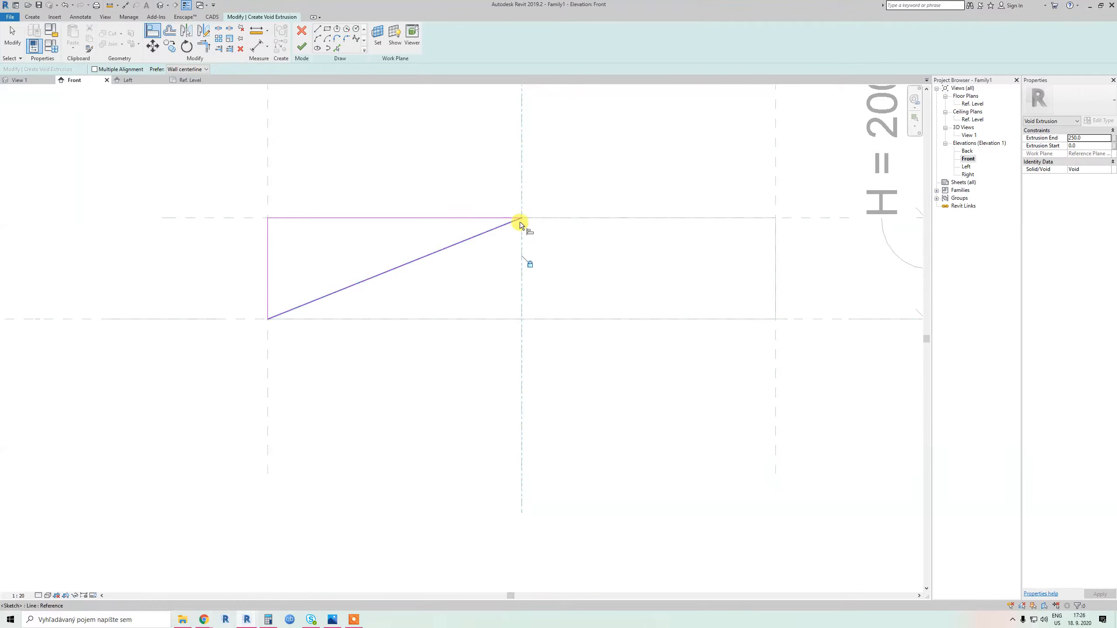
# Try to align and lock the sloped line's lower endpoint to the left vertical reference plane
pyautogui.click(267, 345)
pyautogui.scroll(2, 267, 344)
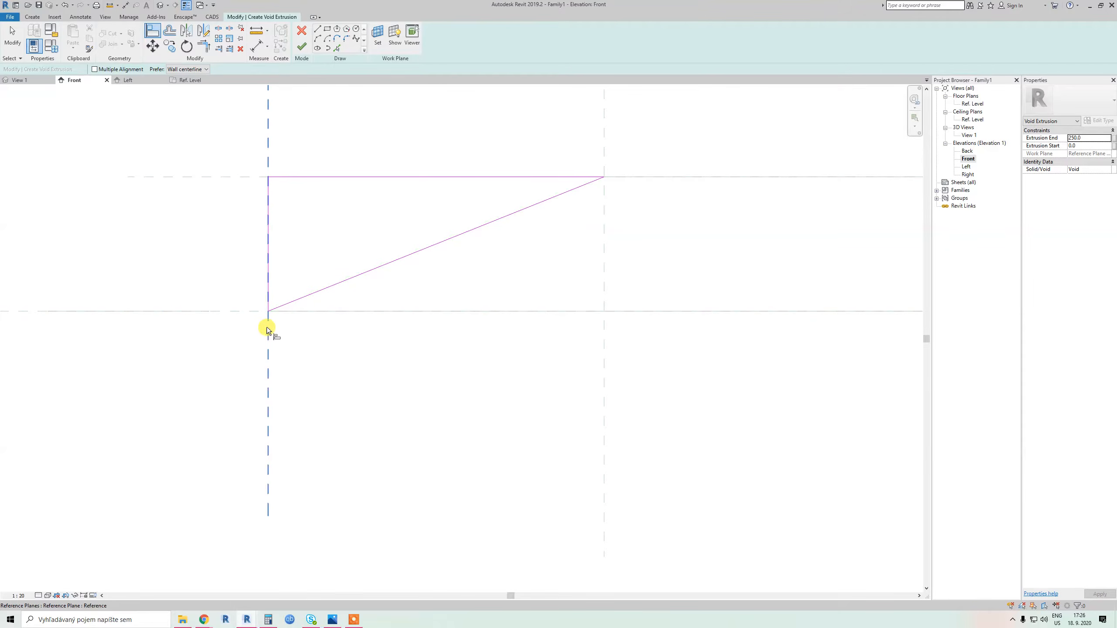
pyautogui.click(268, 328)
pyautogui.scroll(2, 269, 312)
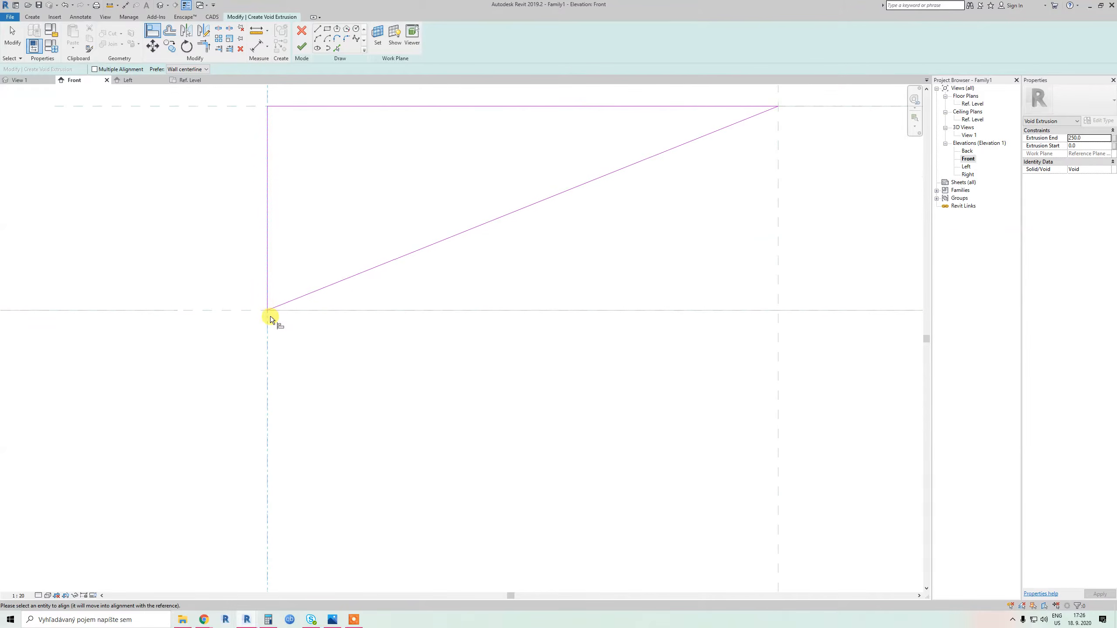
pyautogui.scroll(-2, 269, 317)
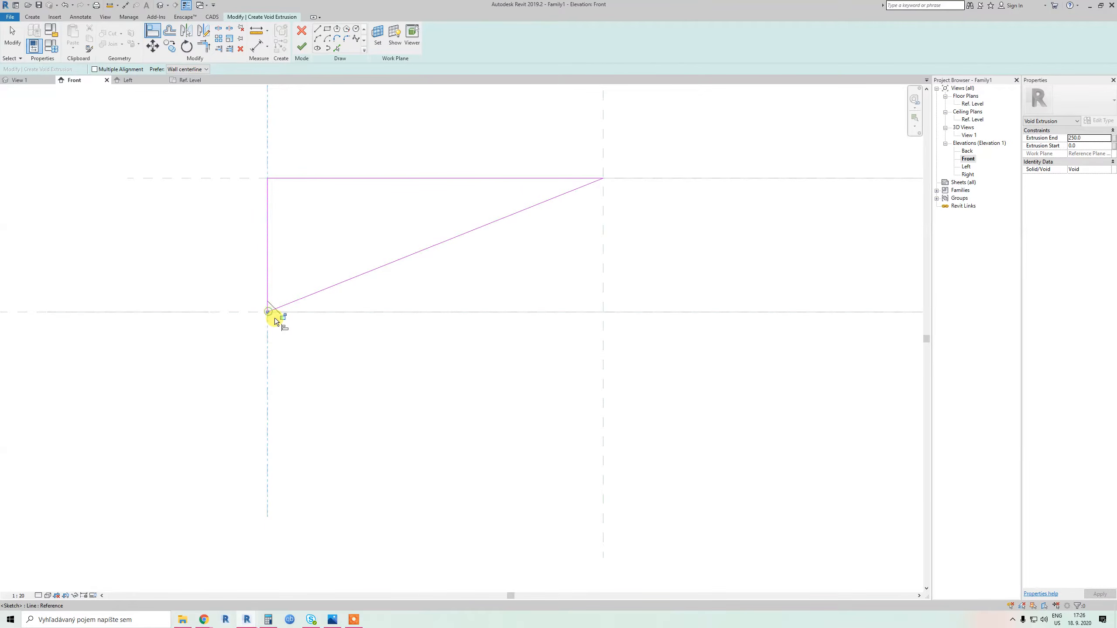
pyautogui.click(277, 315)
pyautogui.press('Escape')
# Retry locking the sloped line's lower endpoint to the left reference plane, working closer in on the corner
pyautogui.scroll(2, 257, 317)
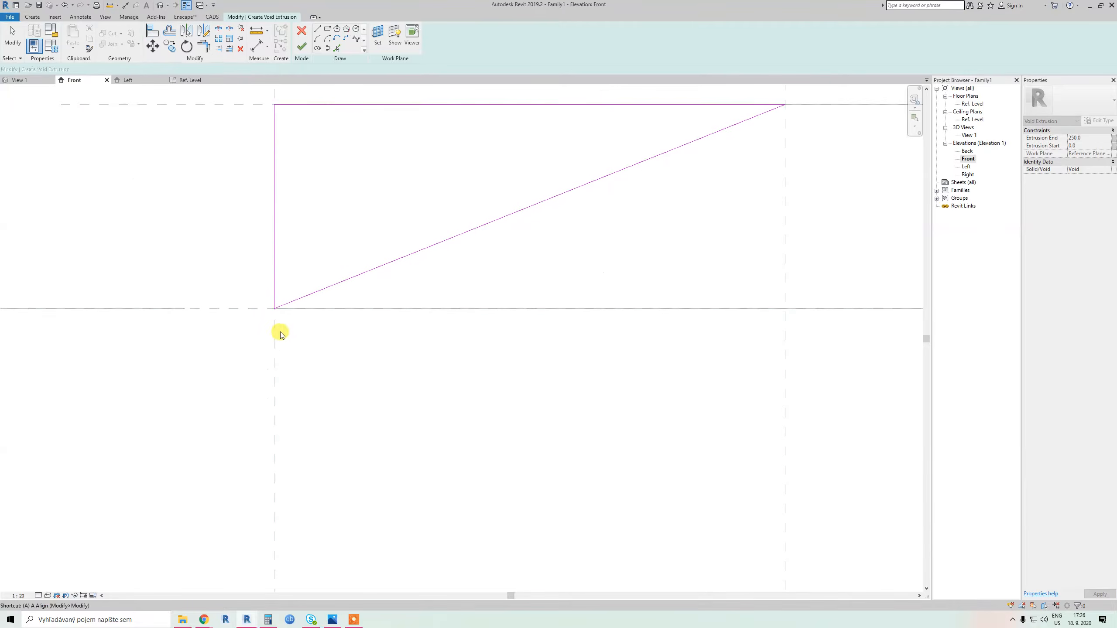
pyautogui.press('l')
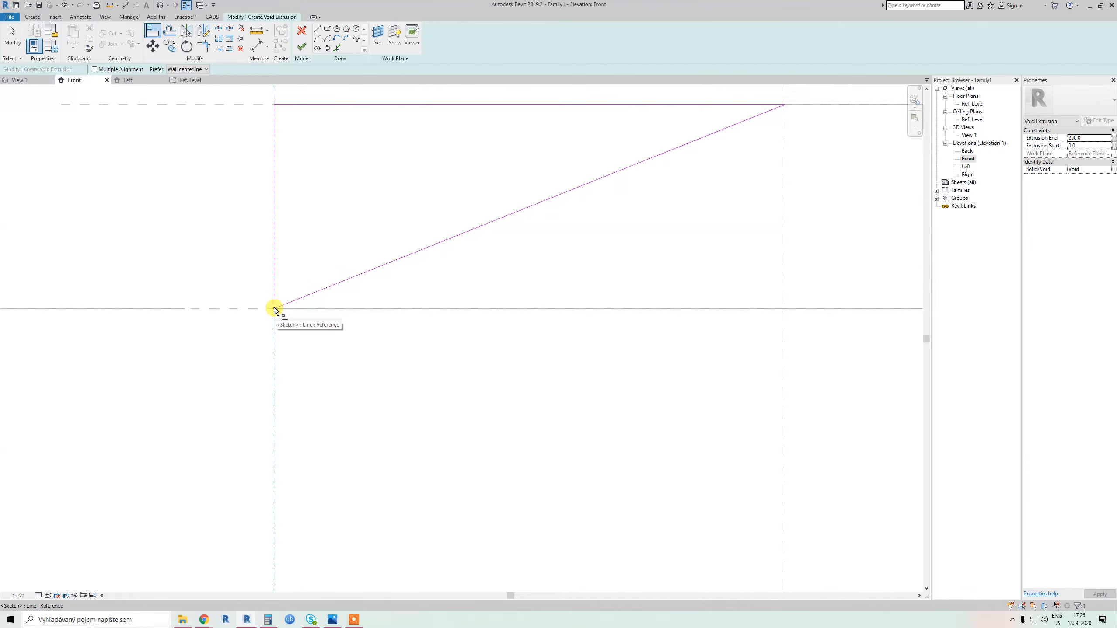
pyautogui.click(275, 308)
pyautogui.click(284, 352)
pyautogui.press('Escape')
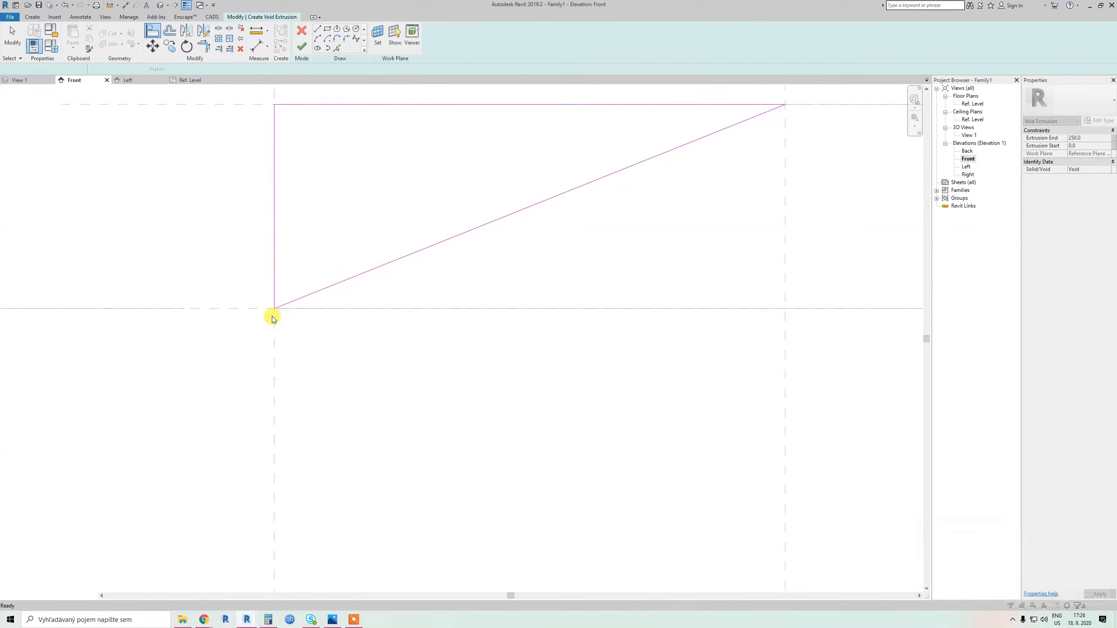
pyautogui.scroll(1, 273, 317)
pyautogui.press('a')
pyautogui.press('l')
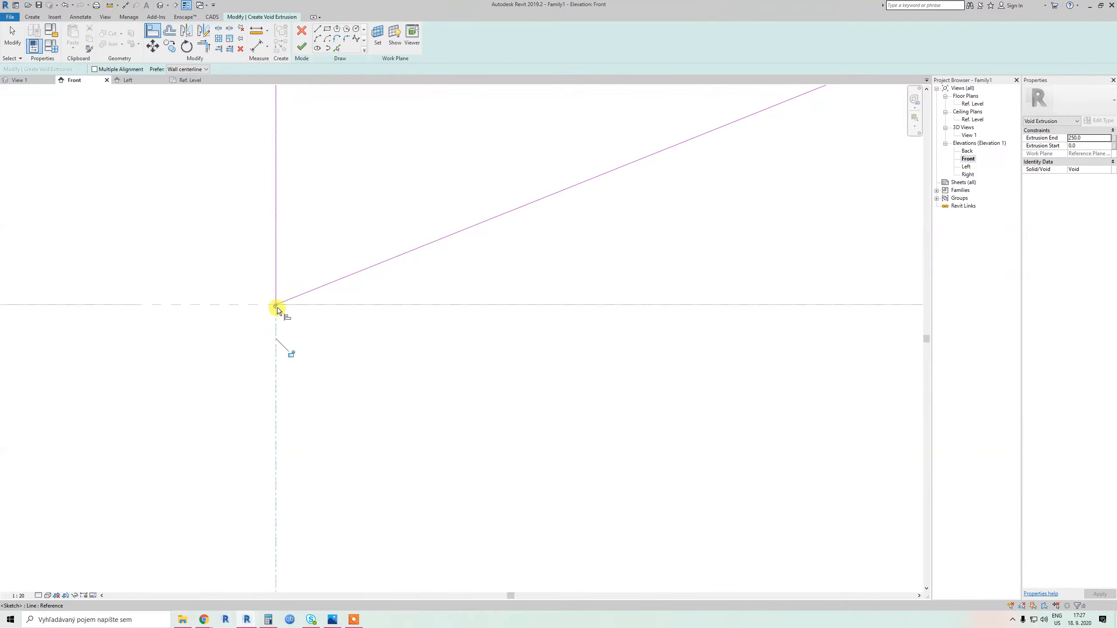
pyautogui.click(277, 307)
pyautogui.click(285, 351)
pyautogui.press('Escape')
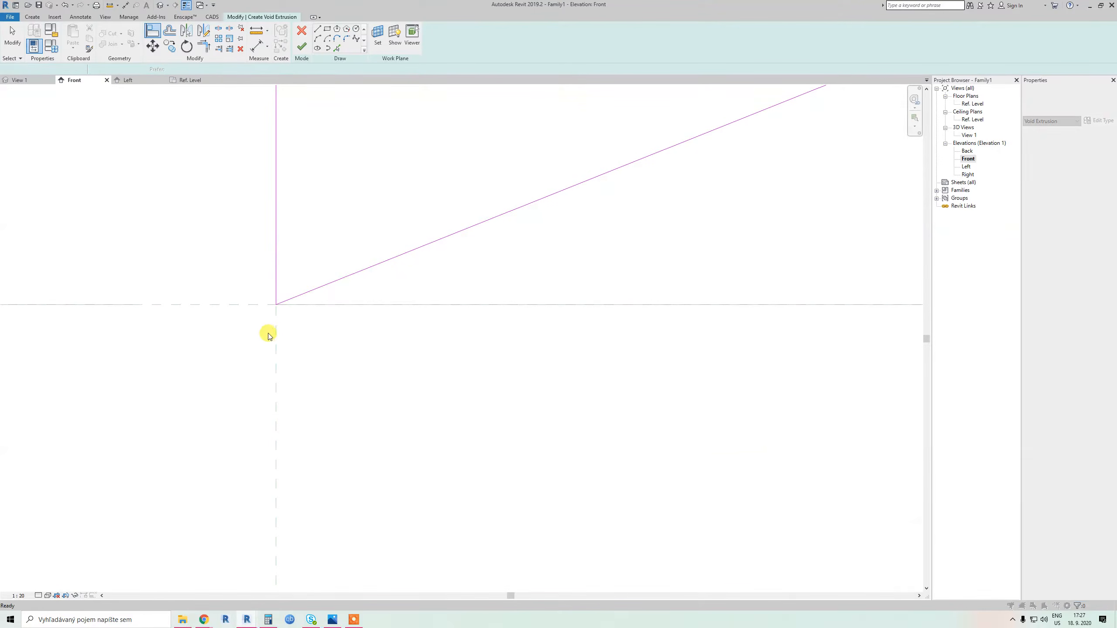
# Align the sloped line's lower endpoint with the Ref. Level line and lock the alignment
pyautogui.scroll(-1, 260, 312)
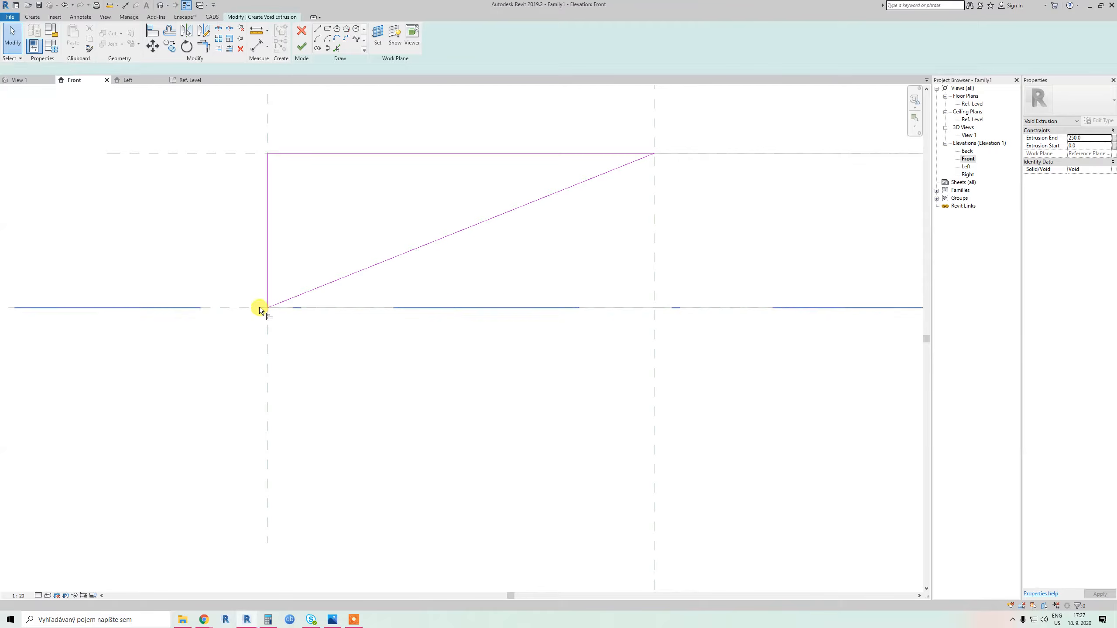
pyautogui.press('a')
pyautogui.press('l')
pyautogui.click(258, 307)
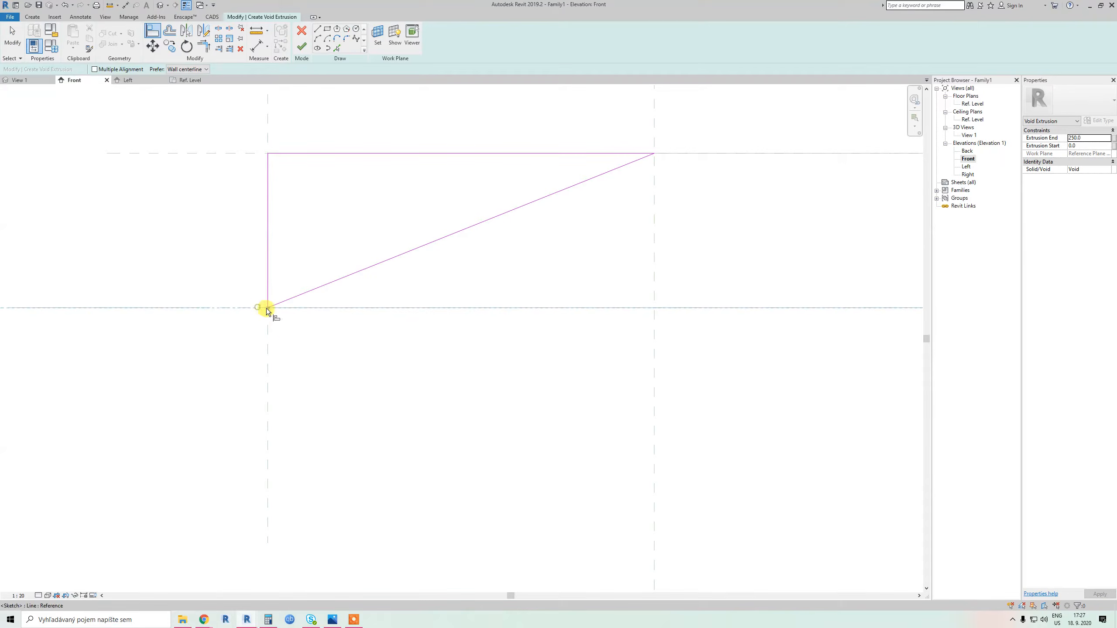
pyautogui.click(478, 293)
pyautogui.scroll(-2, 270, 345)
pyautogui.press('Escape')
pyautogui.press('Escape')
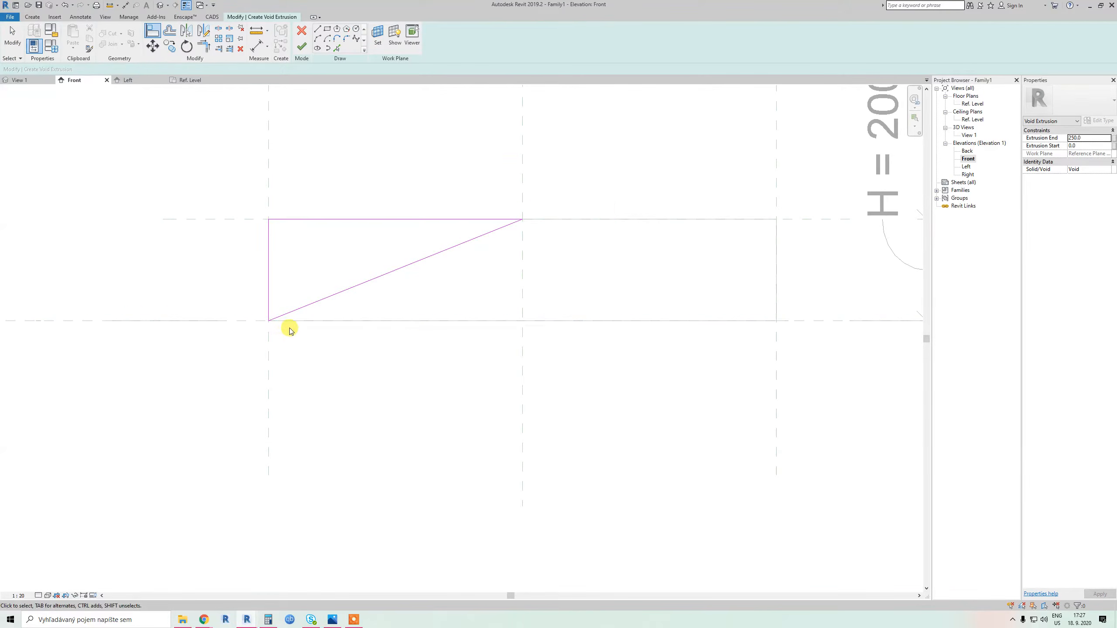
# Finish the triangular sketch to create the void extrusion
pyautogui.scroll(-2, 292, 324)
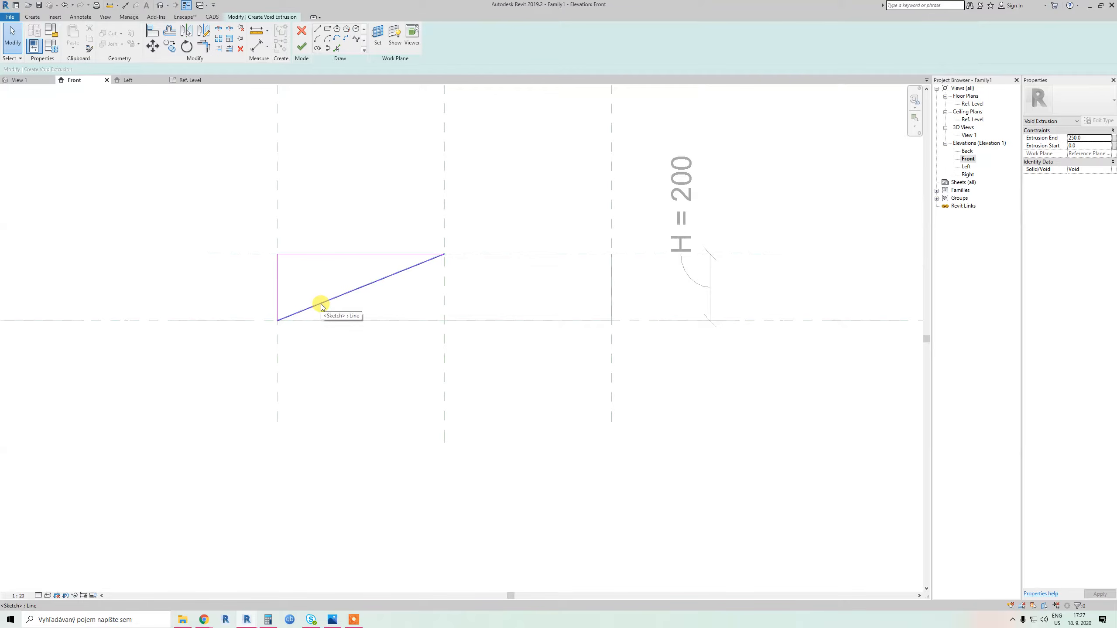
pyautogui.click(301, 48)
pyautogui.scroll(-1, 347, 251)
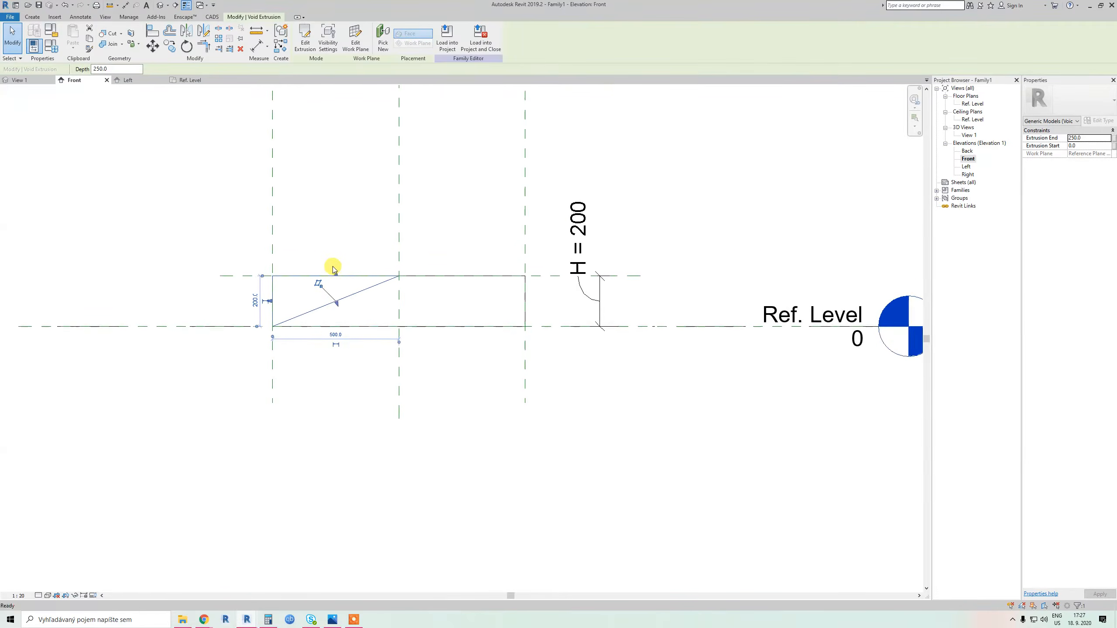
# In the Ref. Level plan, align the void extrusion's two end edges to the back and front reference planes and lock both alignments
pyautogui.doubleClick(972, 104)
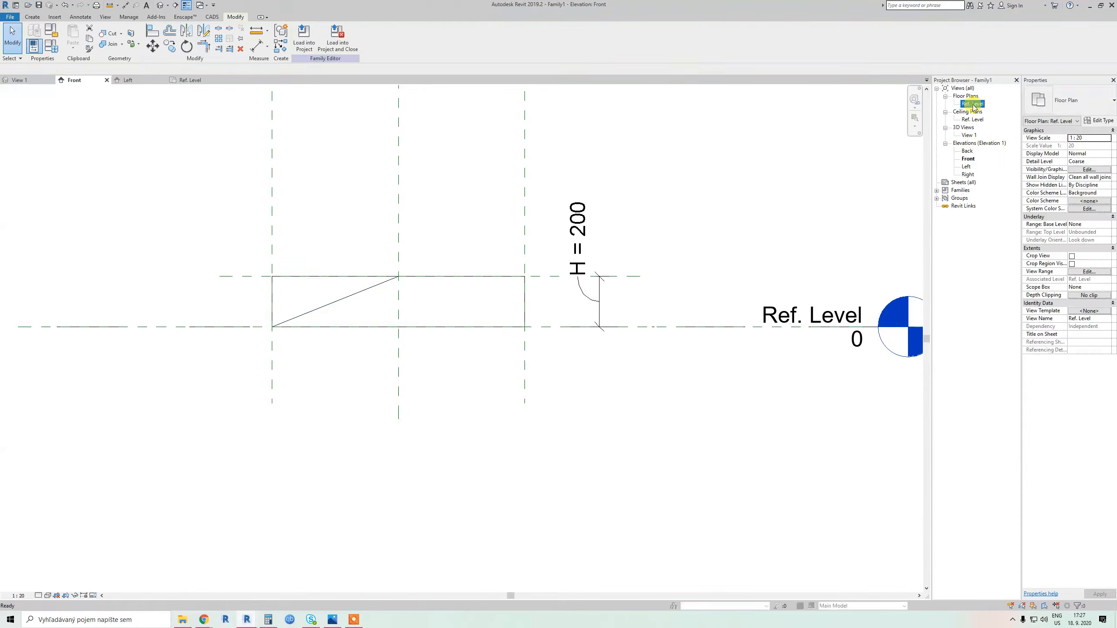
pyautogui.press('Escape')
pyautogui.press('a')
pyautogui.press('l')
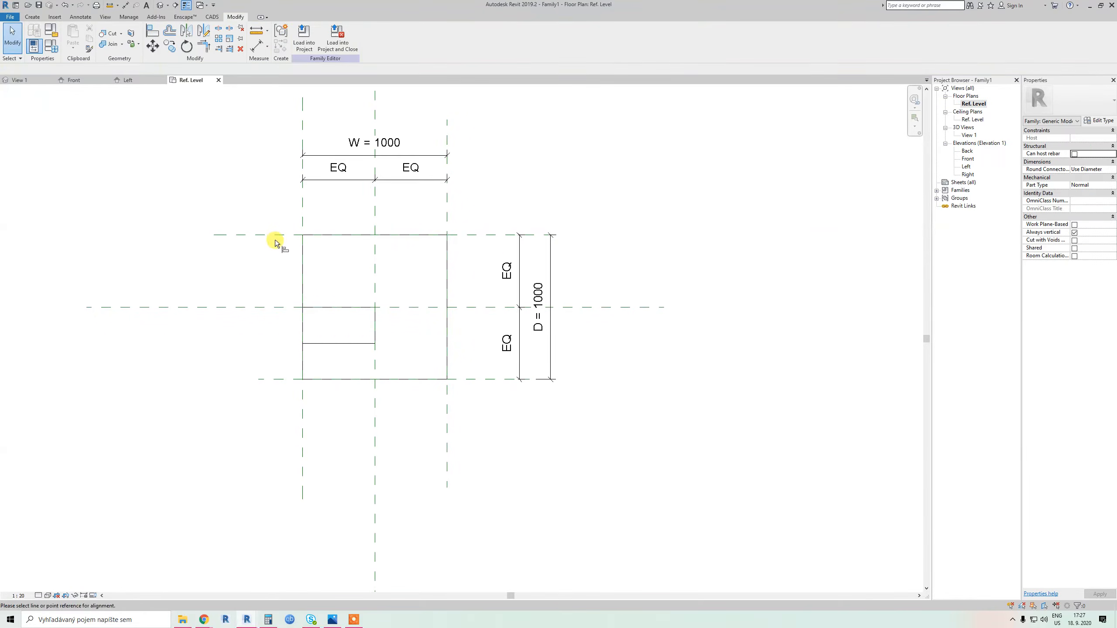
pyautogui.click(270, 236)
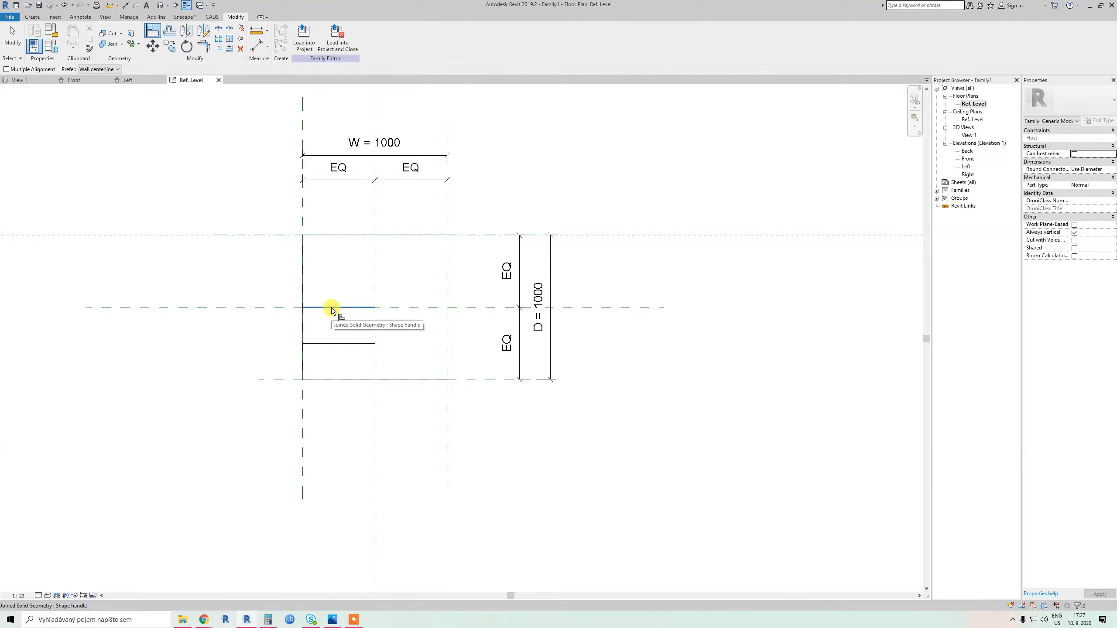
pyautogui.click(331, 307)
pyautogui.click(319, 380)
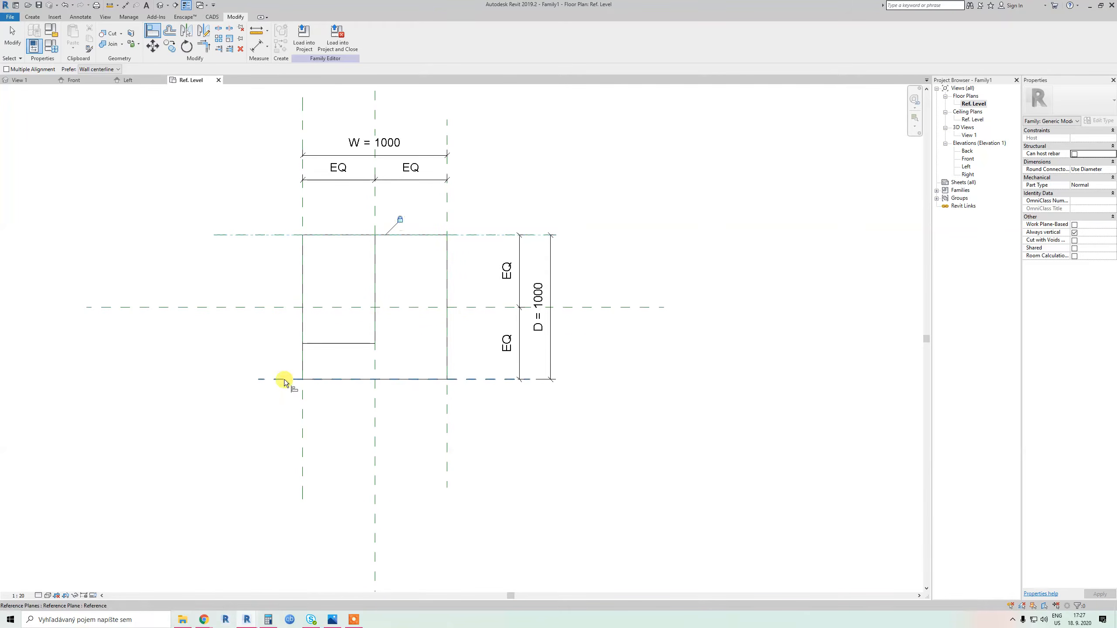
pyautogui.click(324, 343)
pyautogui.click(381, 392)
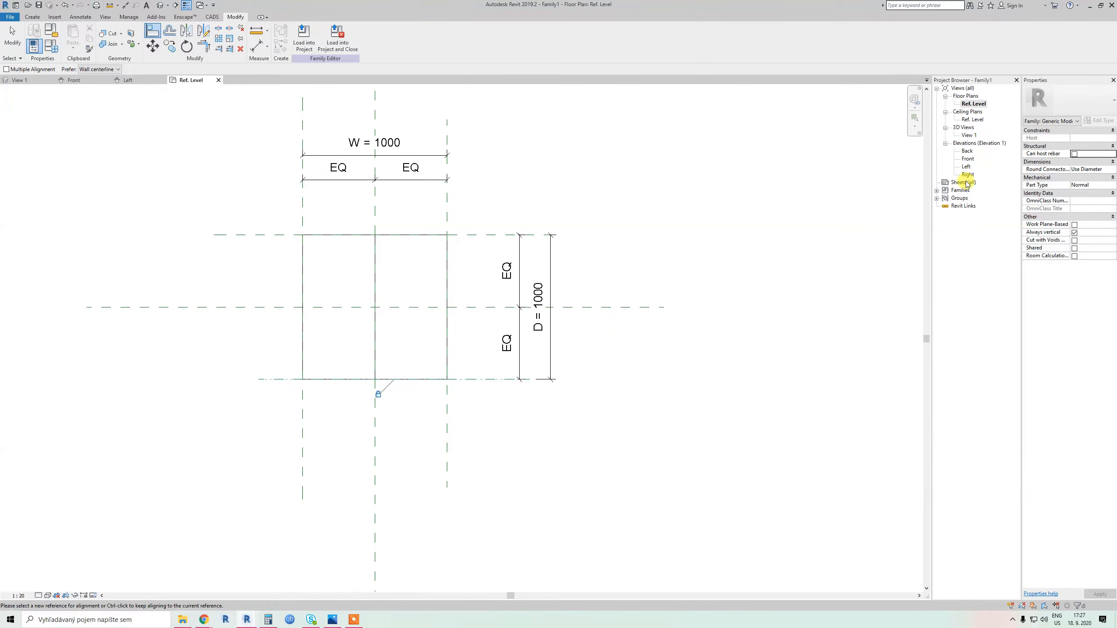
# In the front elevation, mirror a copy of the triangular void extrusion across the Center (Left/Right) reference plane
pyautogui.doubleClick(969, 159)
pyautogui.press('Escape')
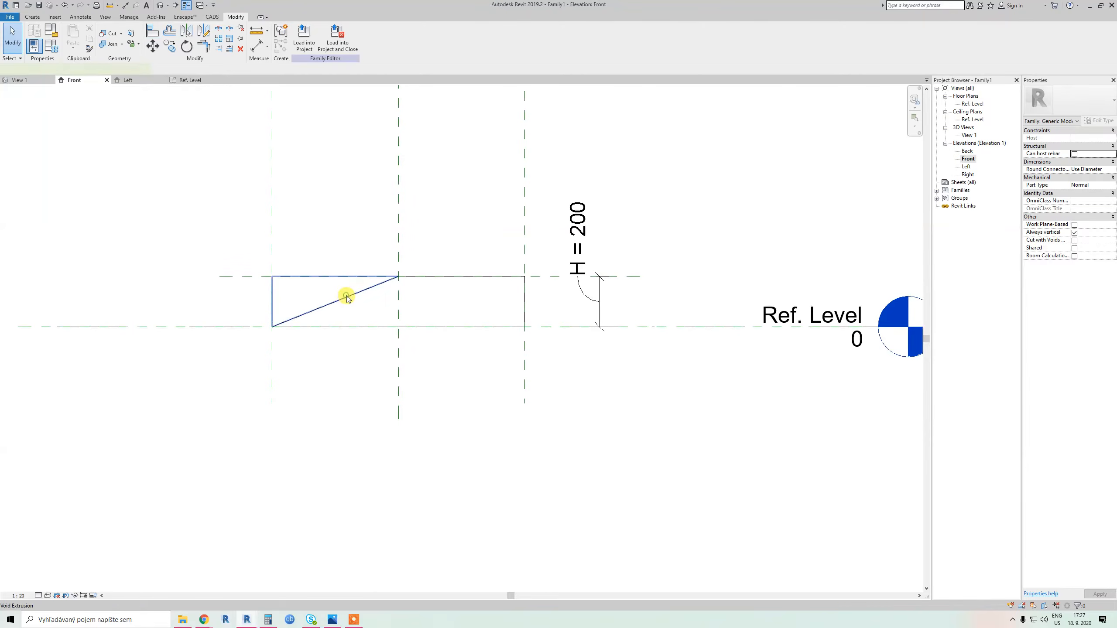
pyautogui.click(347, 298)
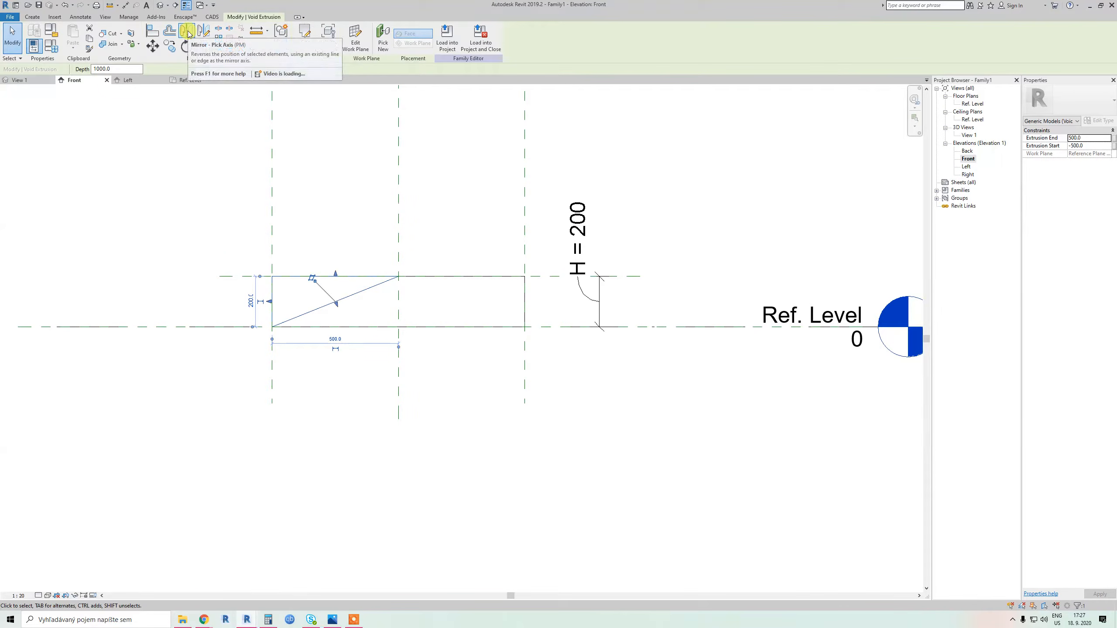
pyautogui.click(337, 295)
pyautogui.click(337, 298)
pyautogui.click(338, 294)
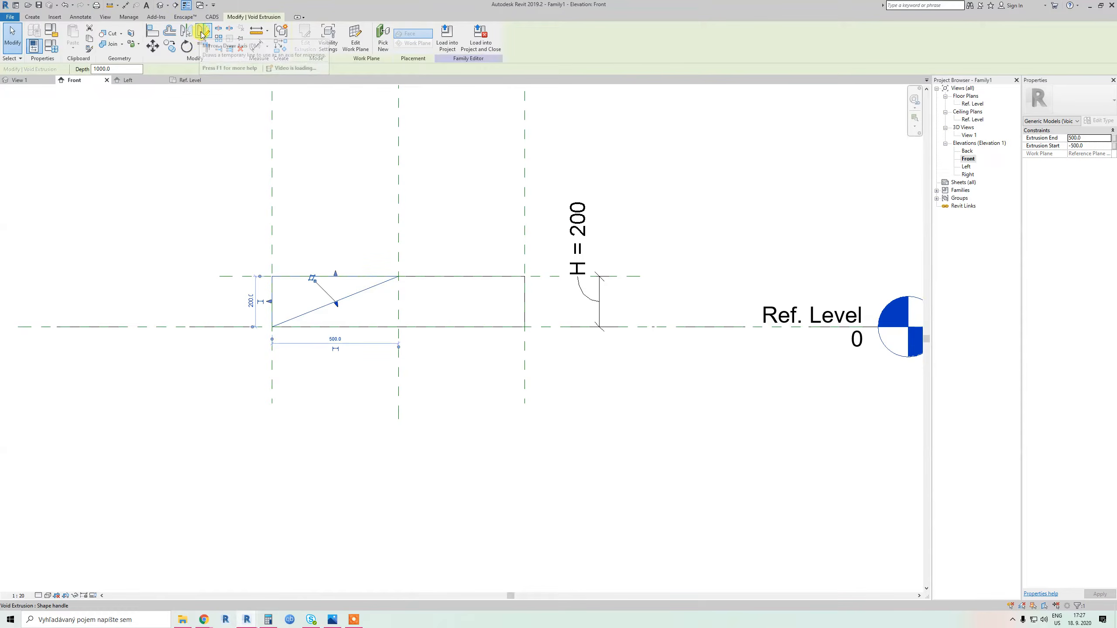
pyautogui.click(202, 34)
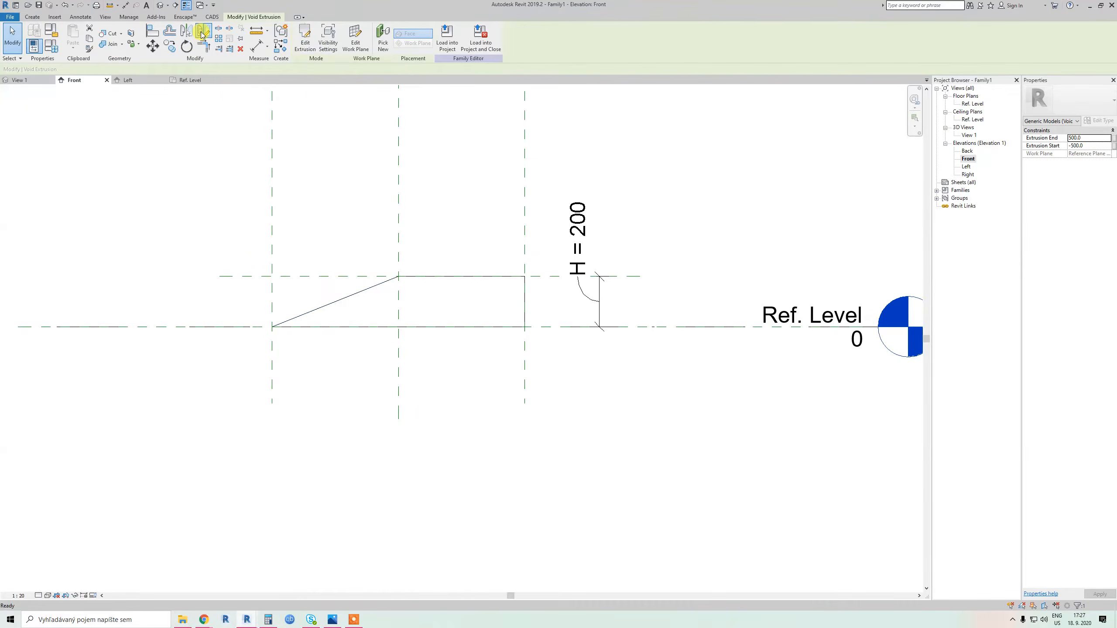
pyautogui.click(398, 170)
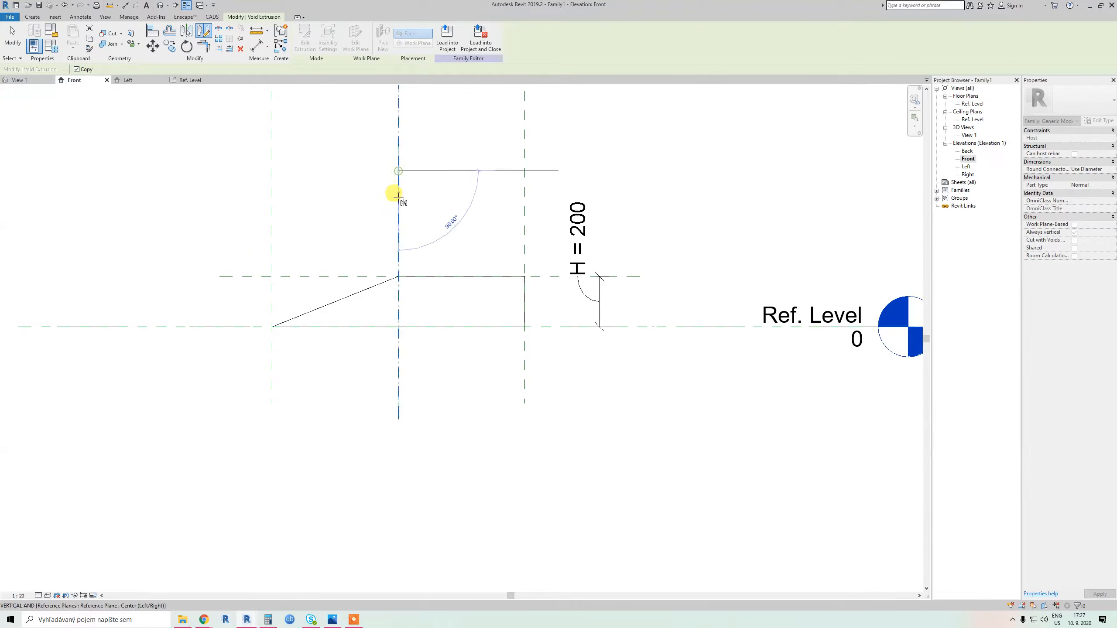
pyautogui.click(405, 291)
pyautogui.click(408, 314)
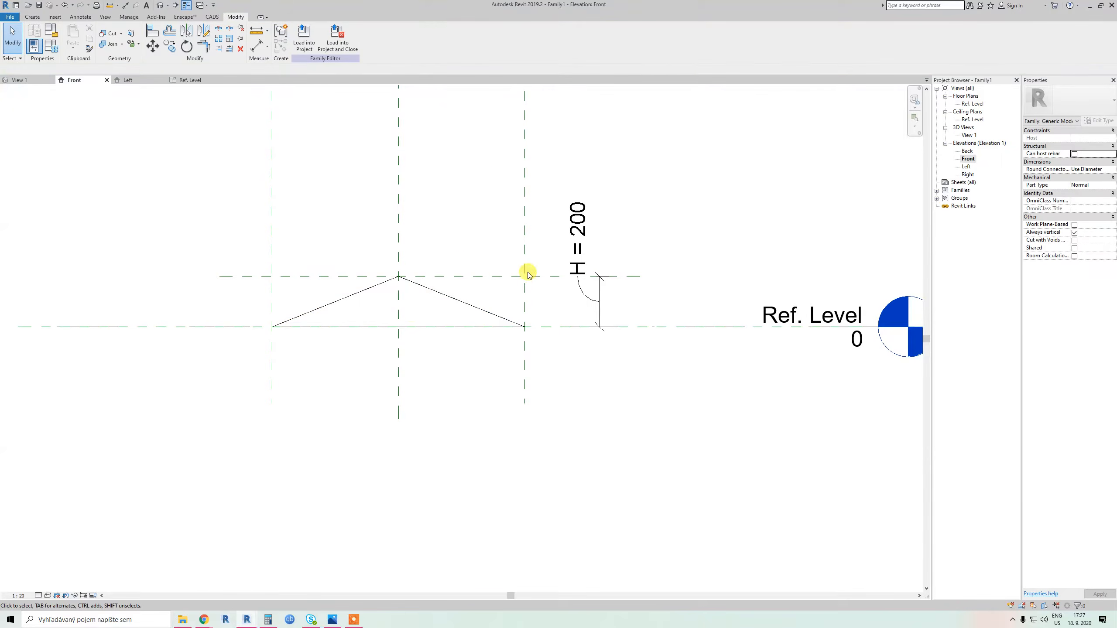
# Open the default 3D view and inspect the gabled shape cut by the two voids
pyautogui.scroll(-3, 419, 327)
pyautogui.moveTo(418, 327); pyautogui.dragTo(485, 402, button='middle')
pyautogui.press('q')
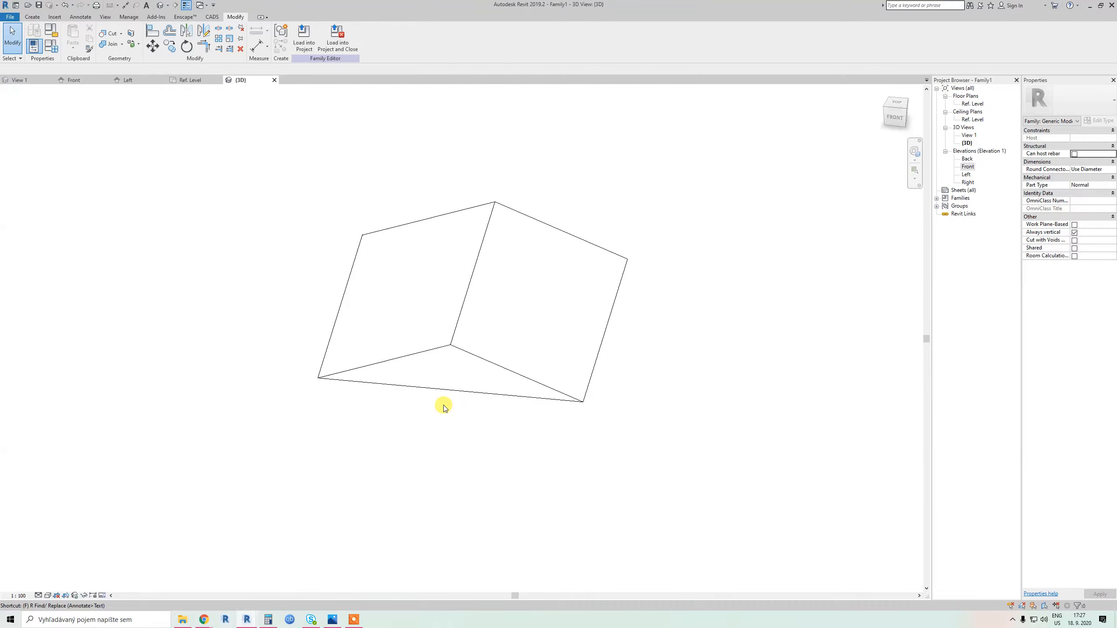
pyautogui.keyDown('shift'); pyautogui.moveTo(408, 404); pyautogui.dragTo(428, 416, button='middle'); pyautogui.keyUp('shift')
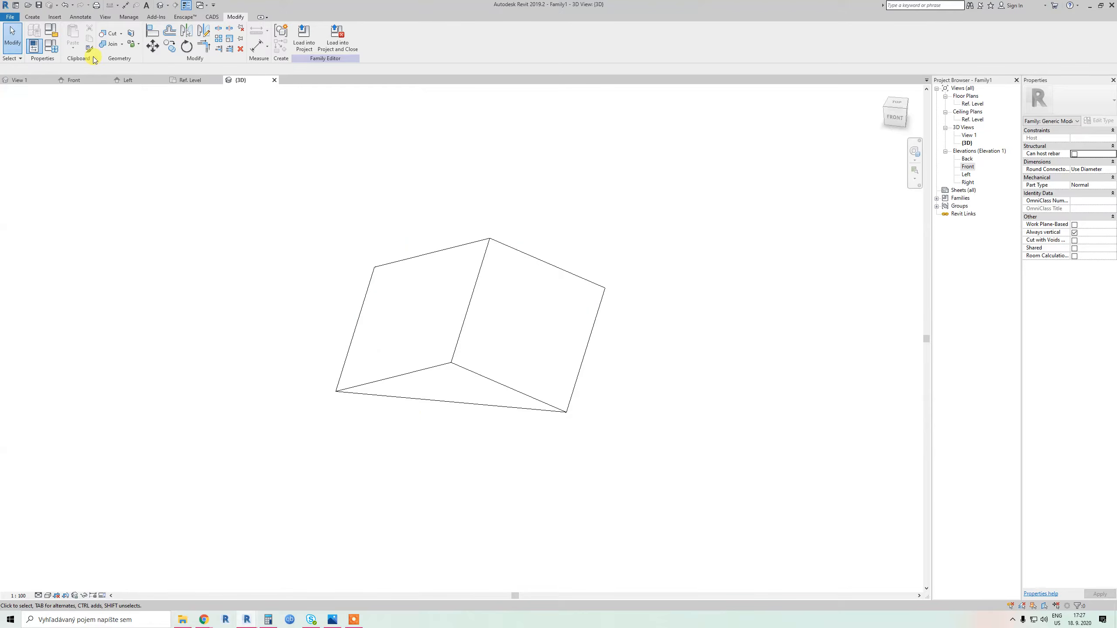
# Test the family by setting both the D and W parameters to 1500 and applying each change
pyautogui.click(51, 45)
pyautogui.click(679, 167)
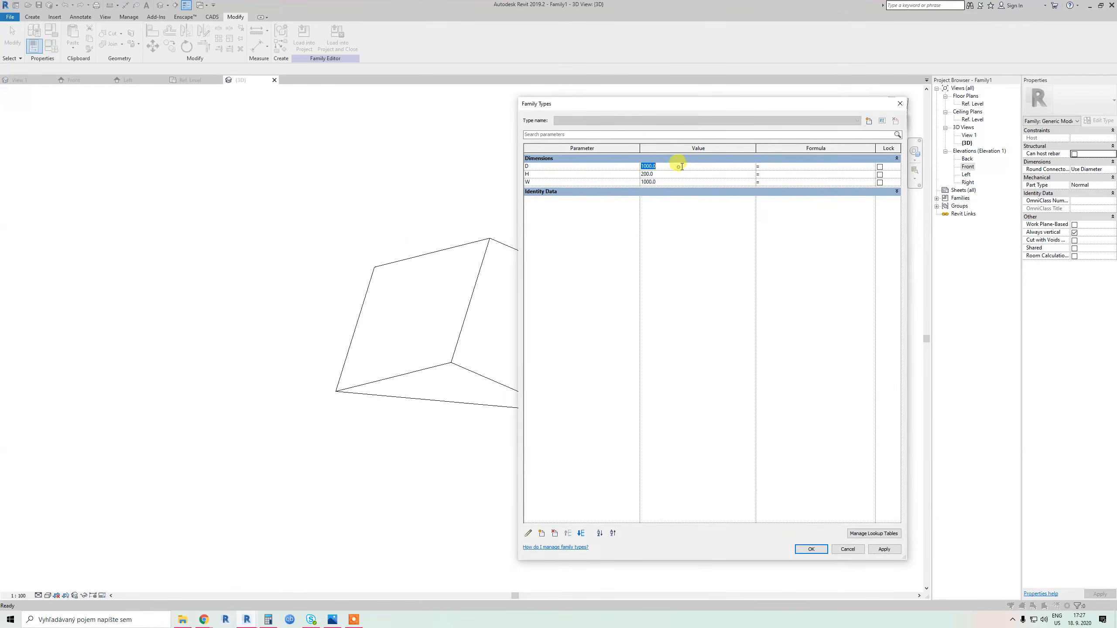
pyautogui.moveTo(519, 97); pyautogui.dragTo(635, 112)
pyautogui.write('150')
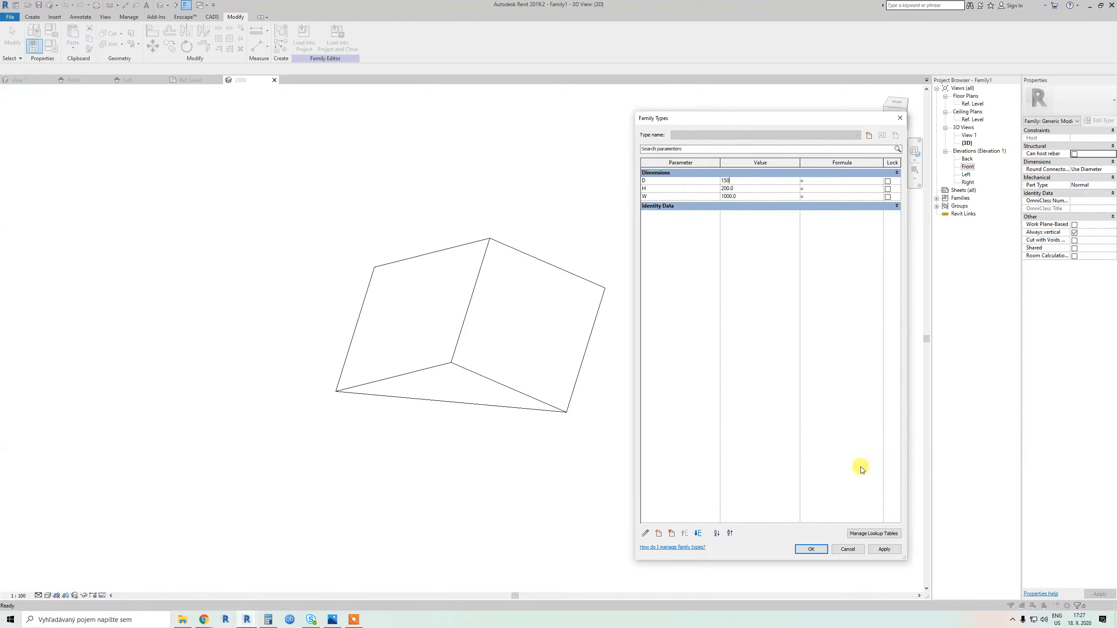
pyautogui.click(883, 551)
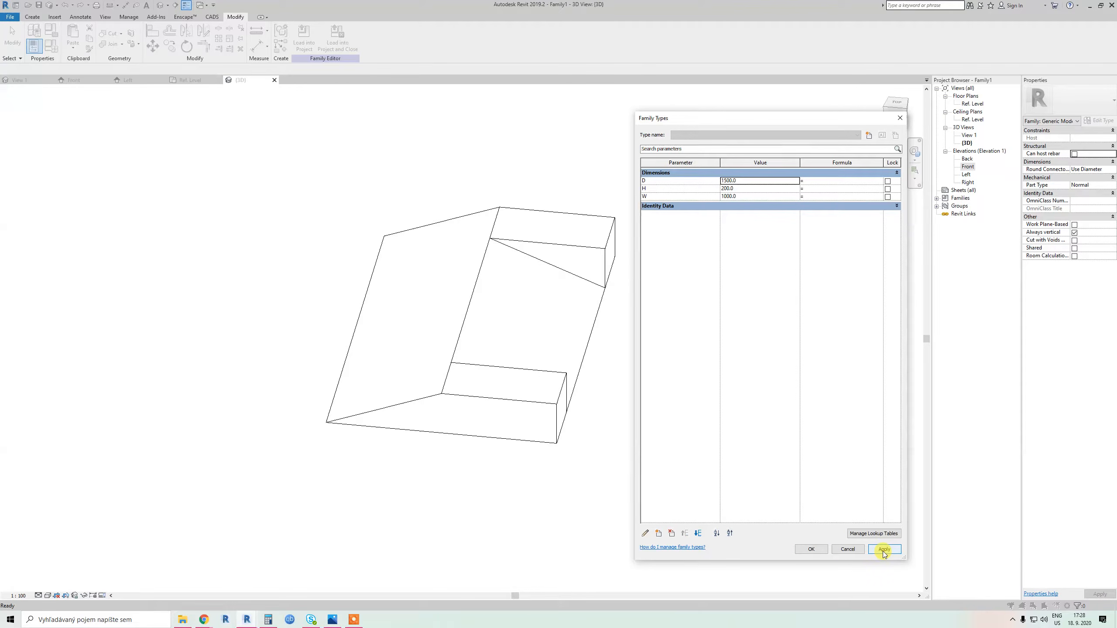
pyautogui.click(747, 197)
pyautogui.write('1500')
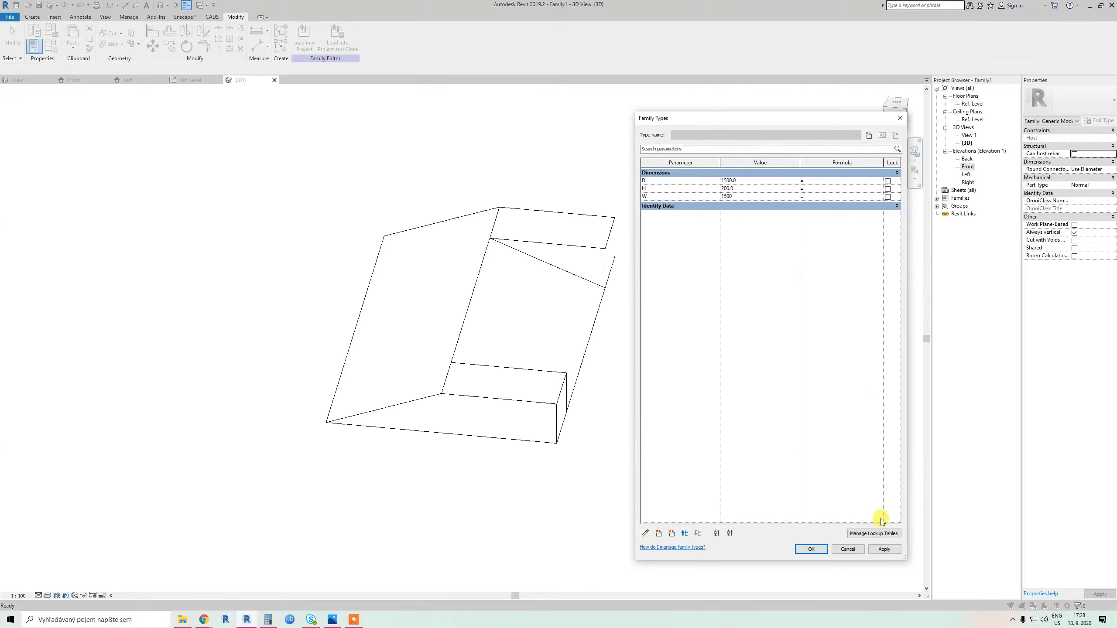
pyautogui.click(884, 551)
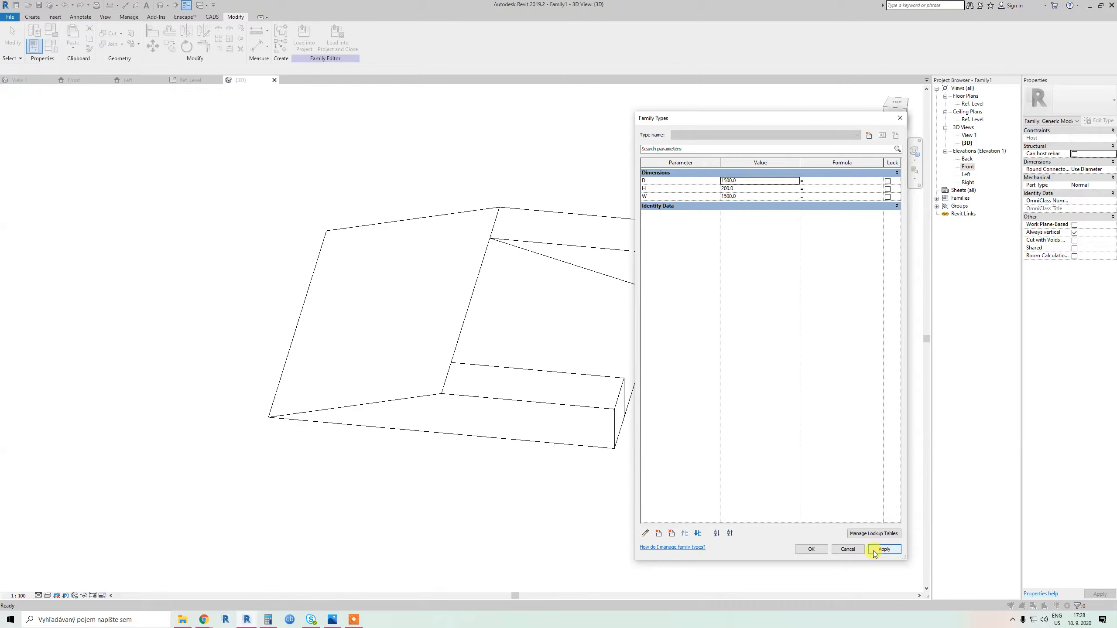
pyautogui.click(809, 548)
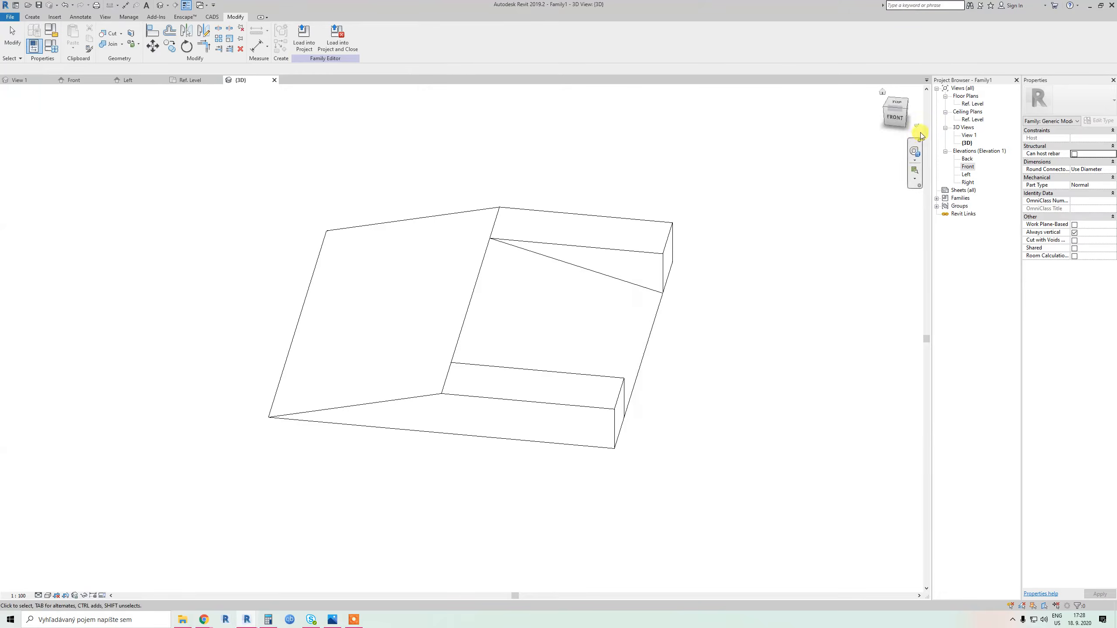
# In the Ref. Level plan, align the mirrored void's two end edges to the back and front reference planes and lock them
pyautogui.doubleClick(968, 104)
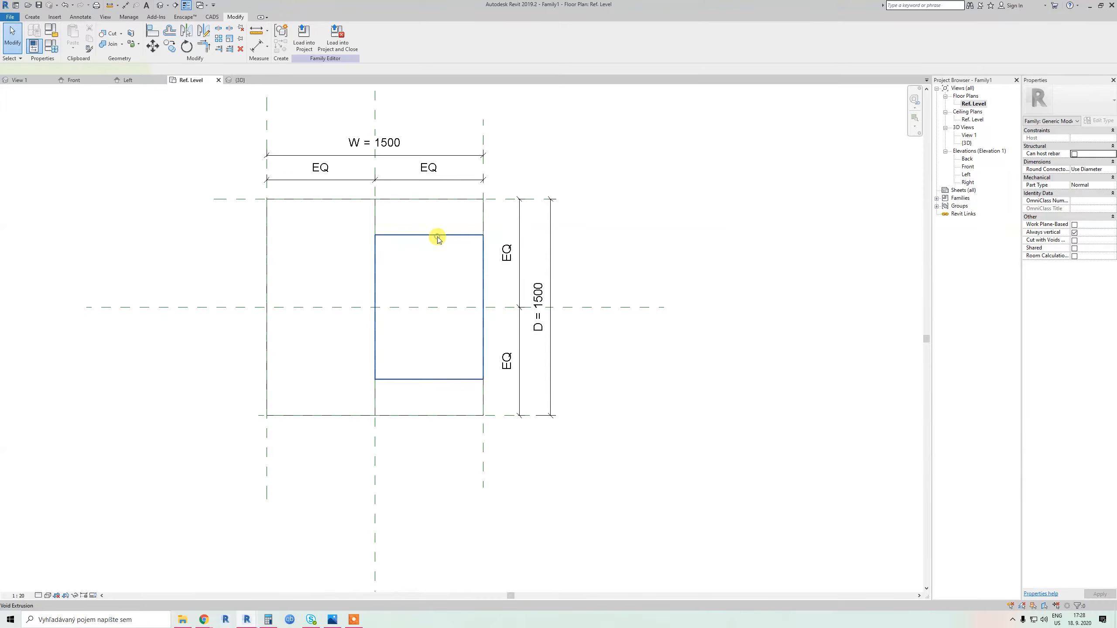
pyautogui.scroll(2, 491, 207)
pyautogui.press('a')
pyautogui.press('l')
pyautogui.click(503, 196)
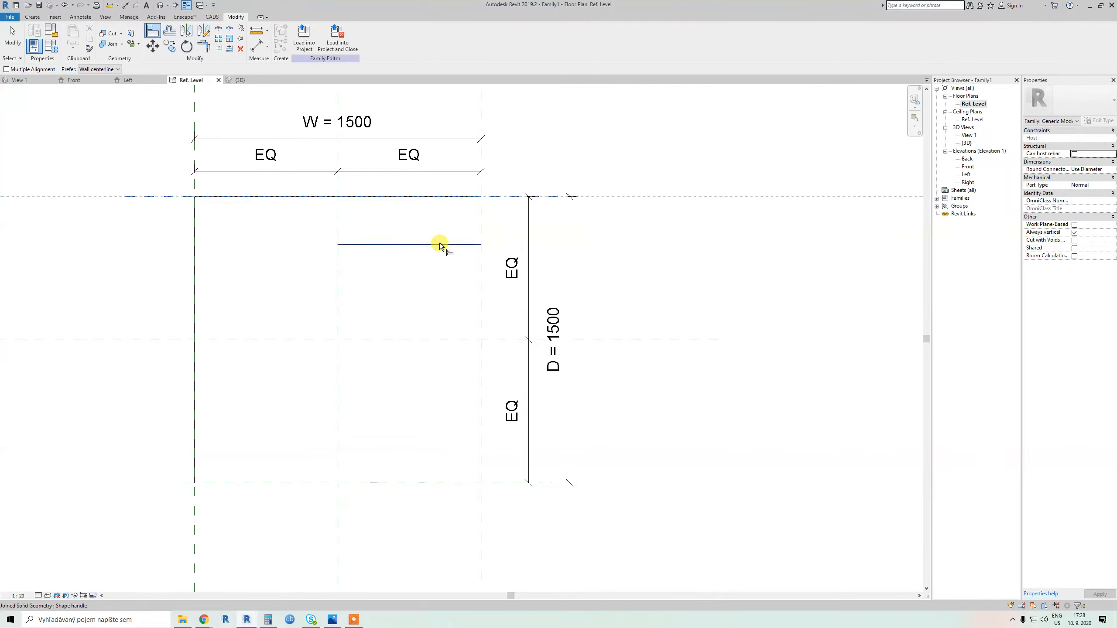
pyautogui.click(440, 243)
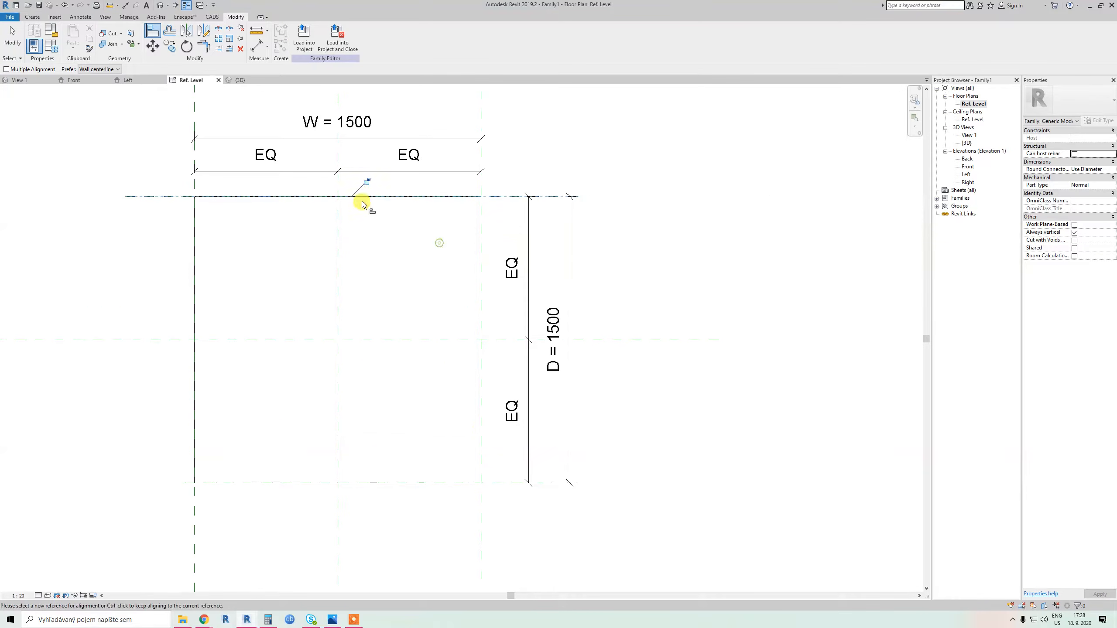
pyautogui.click(496, 483)
pyautogui.click(448, 435)
pyautogui.press('Escape')
pyautogui.press('Escape')
# Return to the 3D view and set the D and W family parameters to 1000
pyautogui.hotkey('ctrl', 'Tab')
pyautogui.keyDown('shift'); pyautogui.moveTo(424, 366); pyautogui.dragTo(486, 382, button='middle'); pyautogui.keyUp('shift')
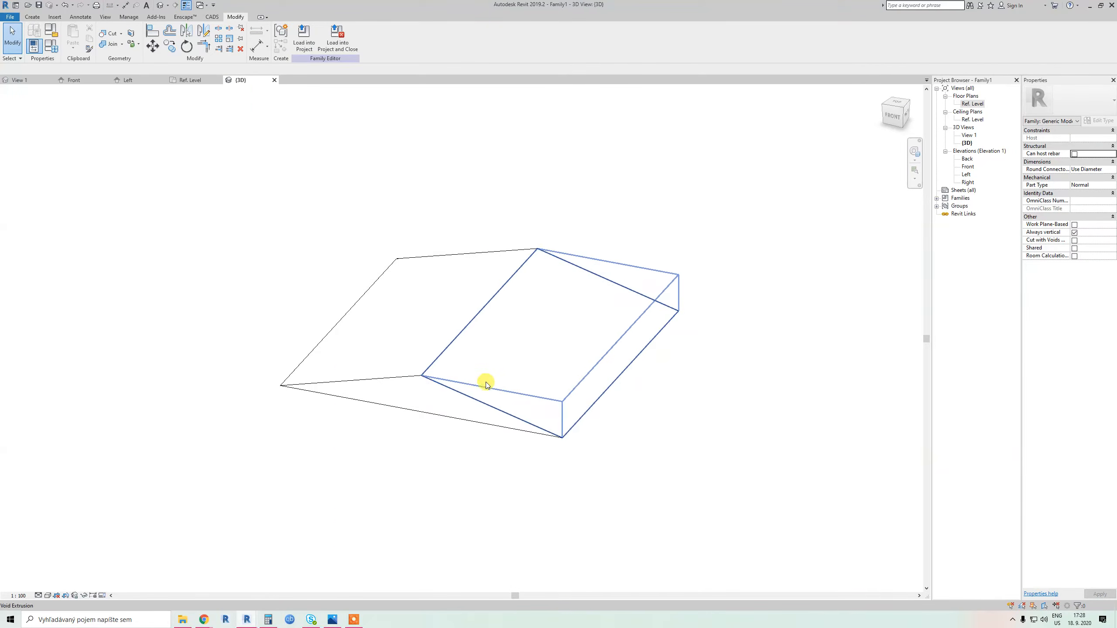
pyautogui.press('f')
pyautogui.press('t')
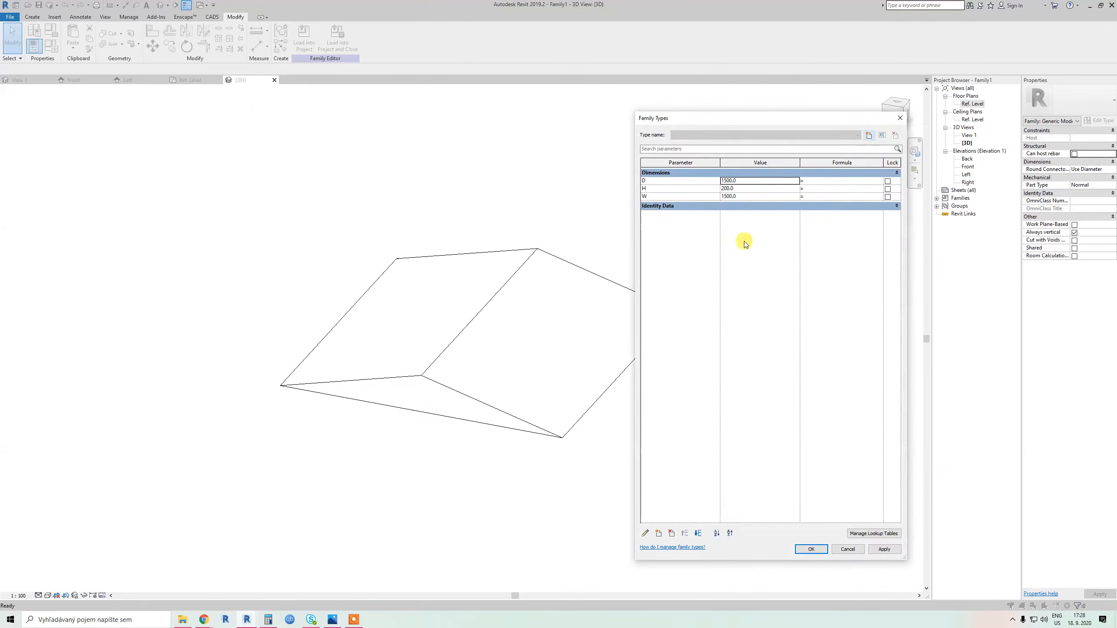
pyautogui.doubleClick(757, 184)
pyautogui.write('10')
pyautogui.write('1000')
pyautogui.click(883, 550)
pyautogui.click(802, 551)
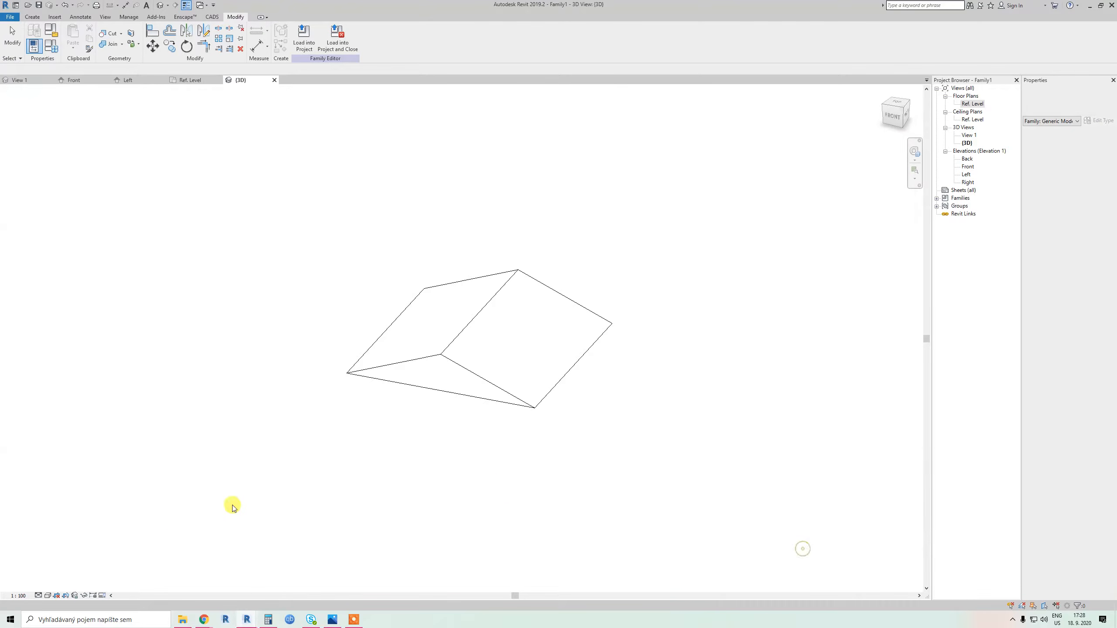
# Change the 3D view's visual style to shaded and inspect the cut solid
pyautogui.click(48, 595)
pyautogui.click(62, 562)
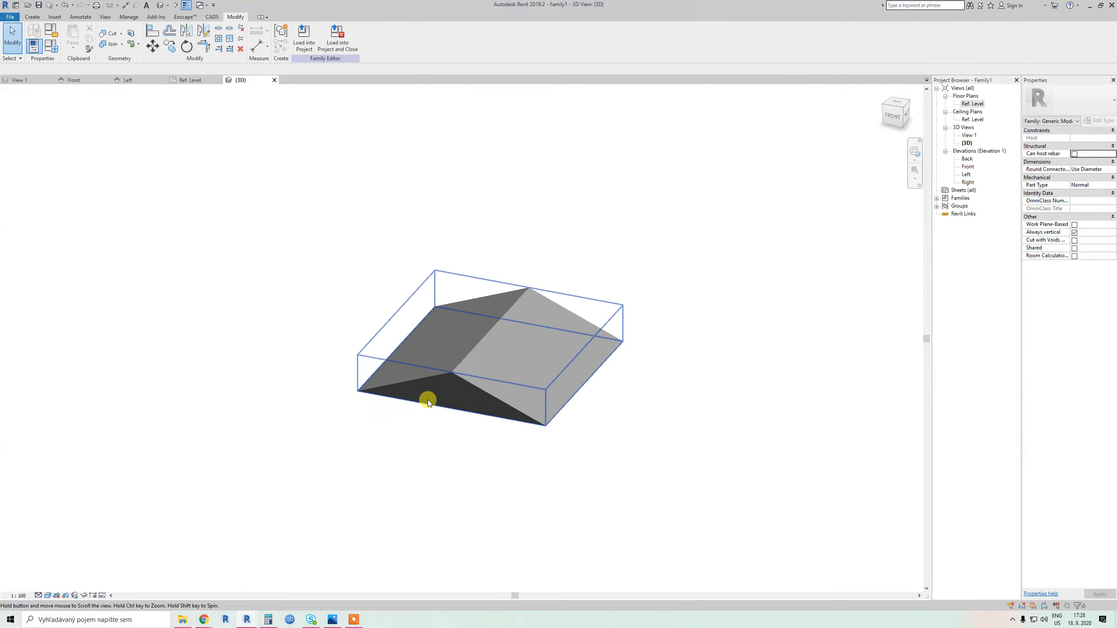
pyautogui.keyDown('shift'); pyautogui.moveTo(428, 401); pyautogui.dragTo(456, 457, button='middle'); pyautogui.keyUp('shift')
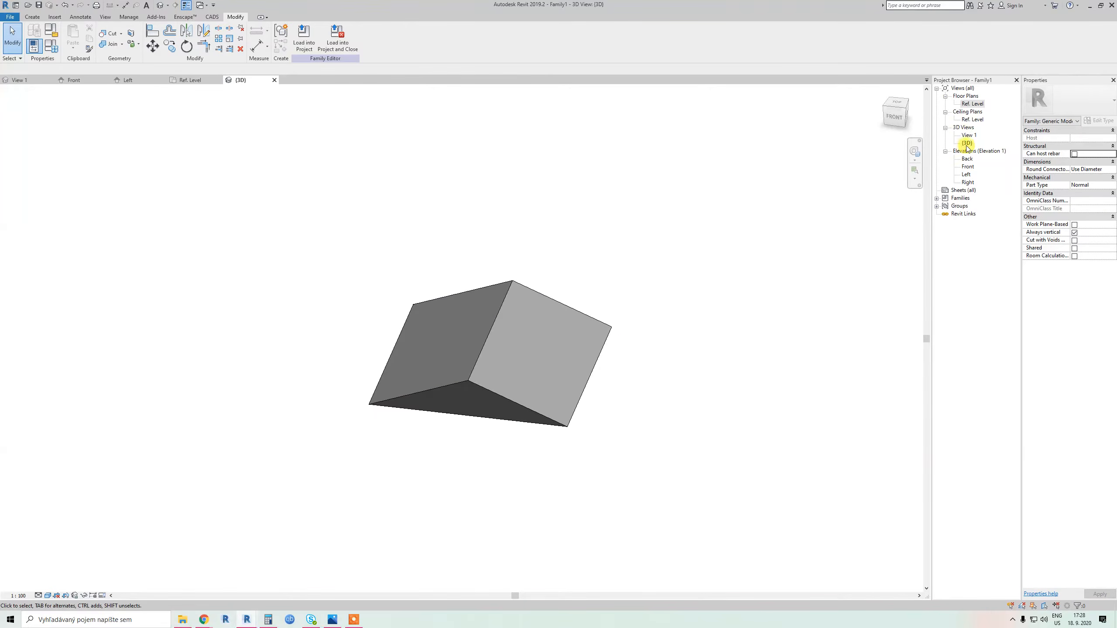
# In the right elevation, sketch a triangular void extrusion from the center plane's top intersection to the block's lower-left and upper-left corners
pyautogui.doubleClick(968, 167)
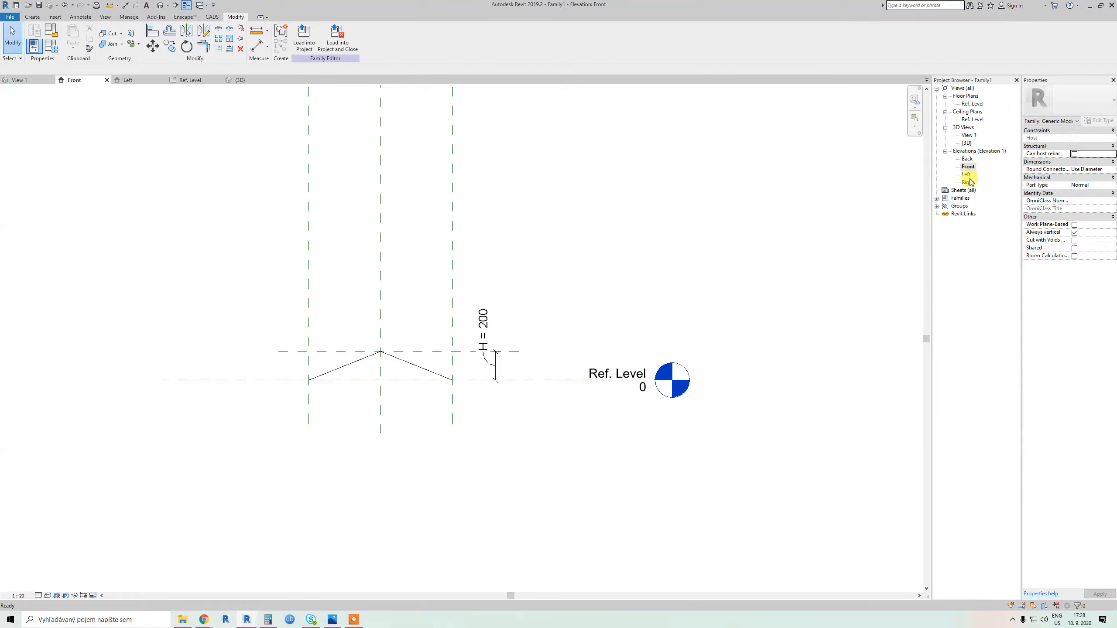
pyautogui.doubleClick(968, 182)
pyautogui.scroll(3, 532, 493)
pyautogui.moveTo(554, 490); pyautogui.dragTo(411, 354, button='middle')
pyautogui.click(39, 17)
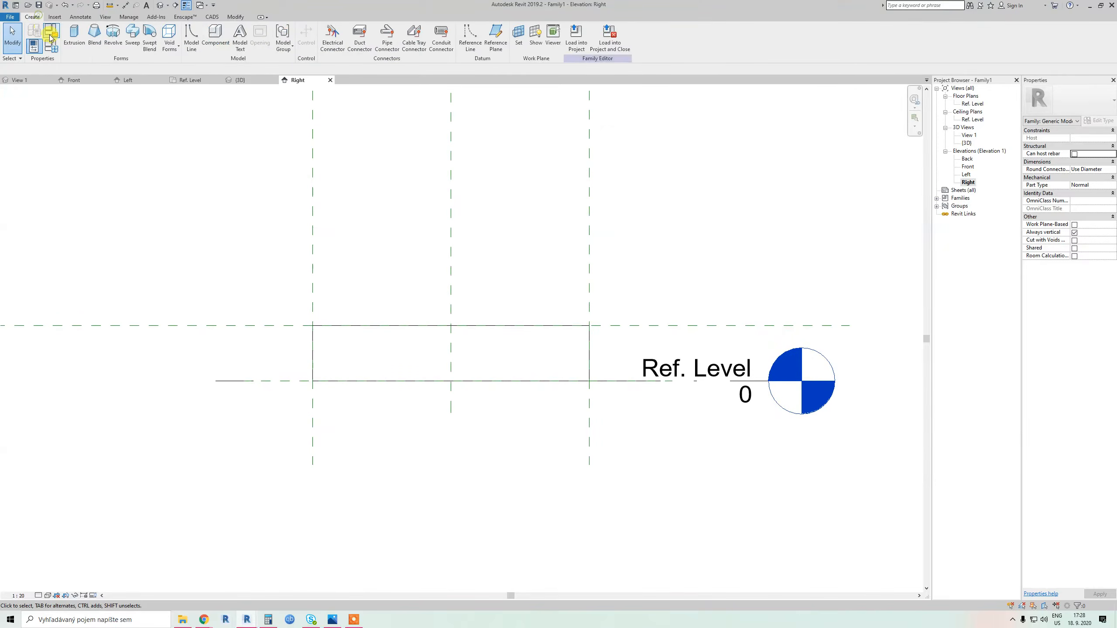
pyautogui.click(169, 41)
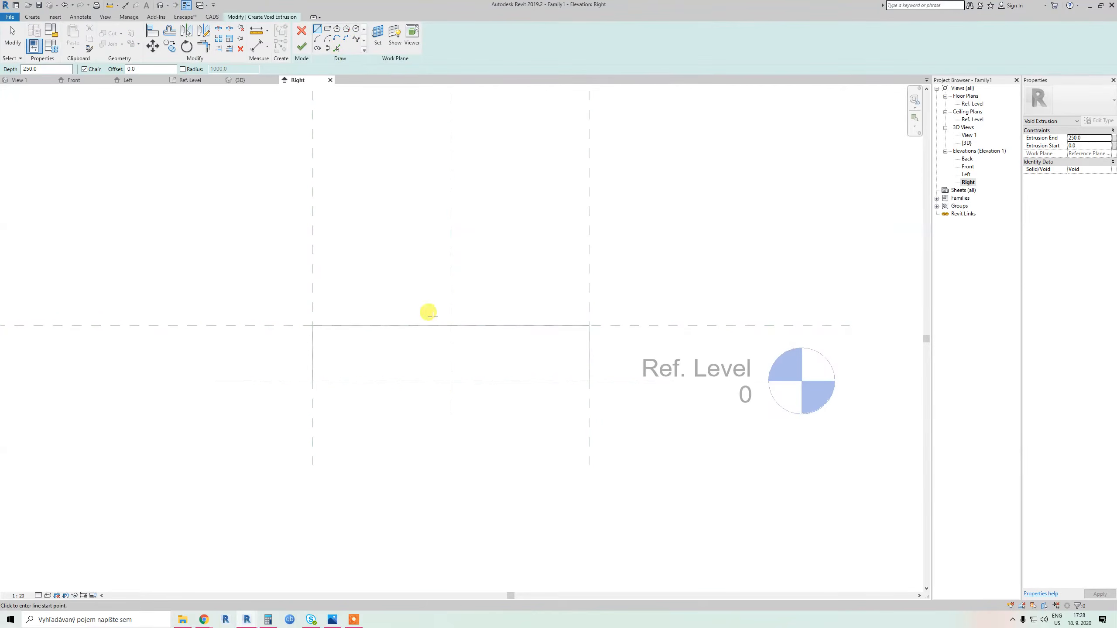
pyautogui.click(452, 327)
pyautogui.click(312, 380)
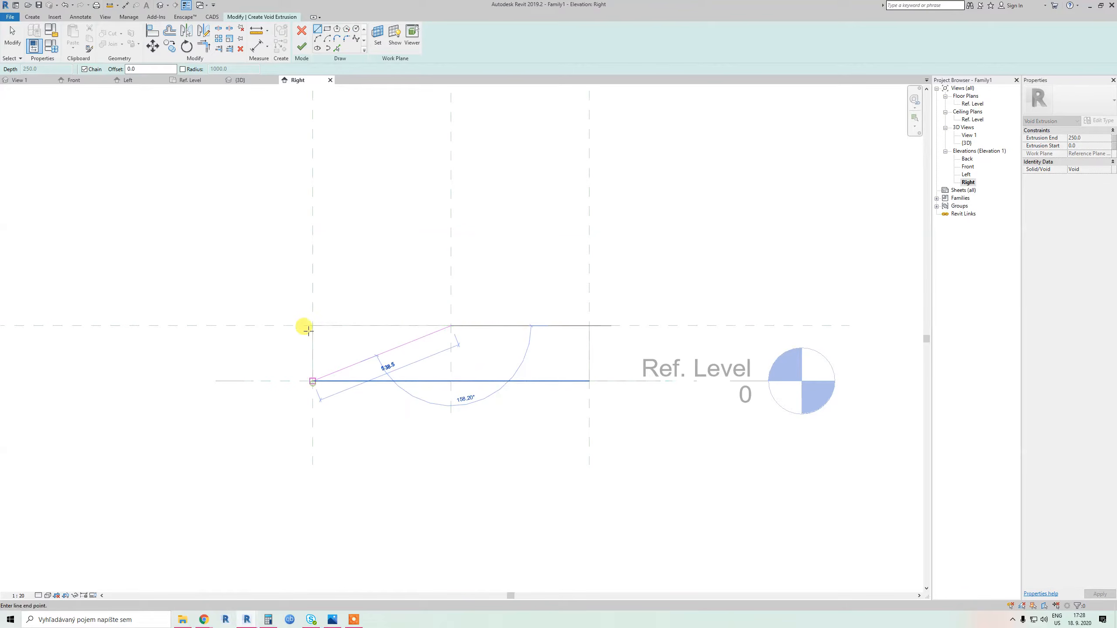
pyautogui.click(313, 326)
pyautogui.click(450, 326)
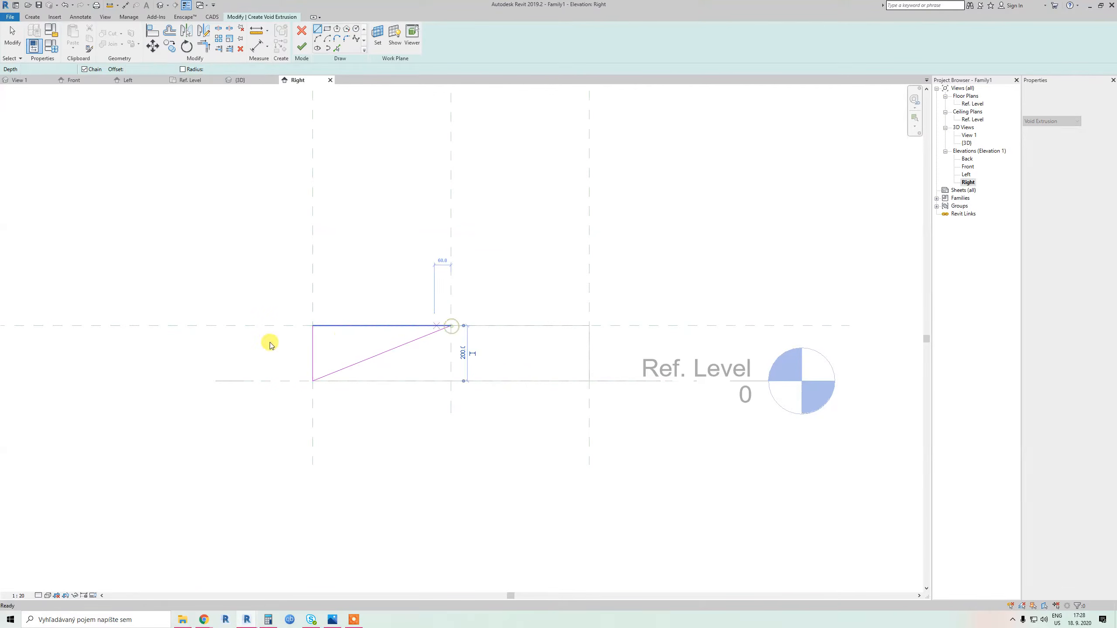
# Align and lock the triangle's top edge to the height reference plane and its vertical edge to the left reference plane
pyautogui.press('a')
pyautogui.press('l')
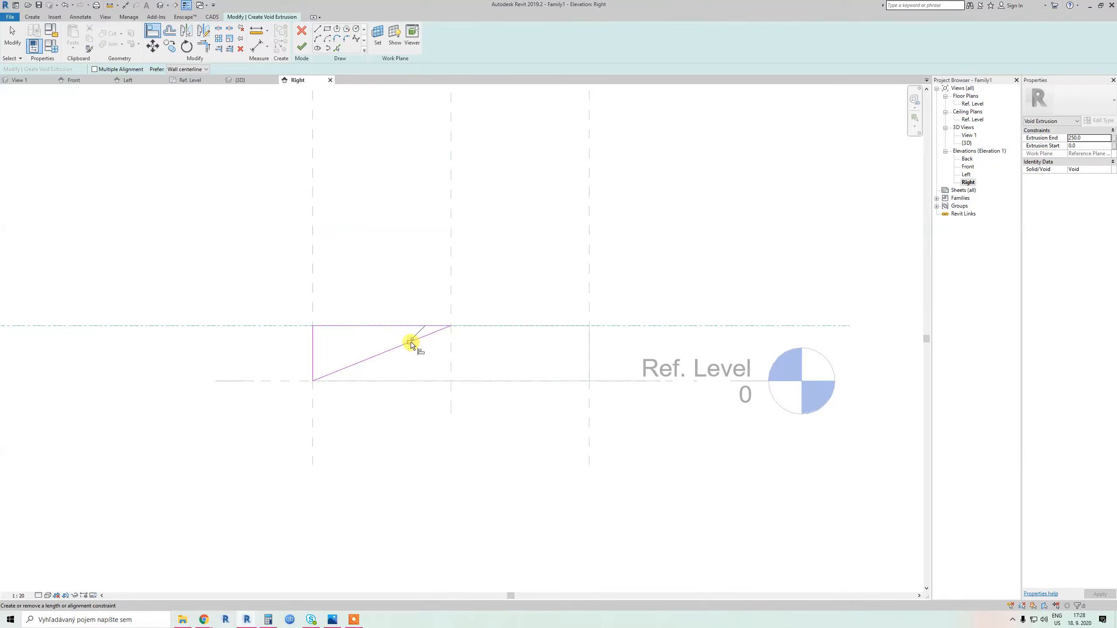
pyautogui.click(315, 291)
pyautogui.click(313, 336)
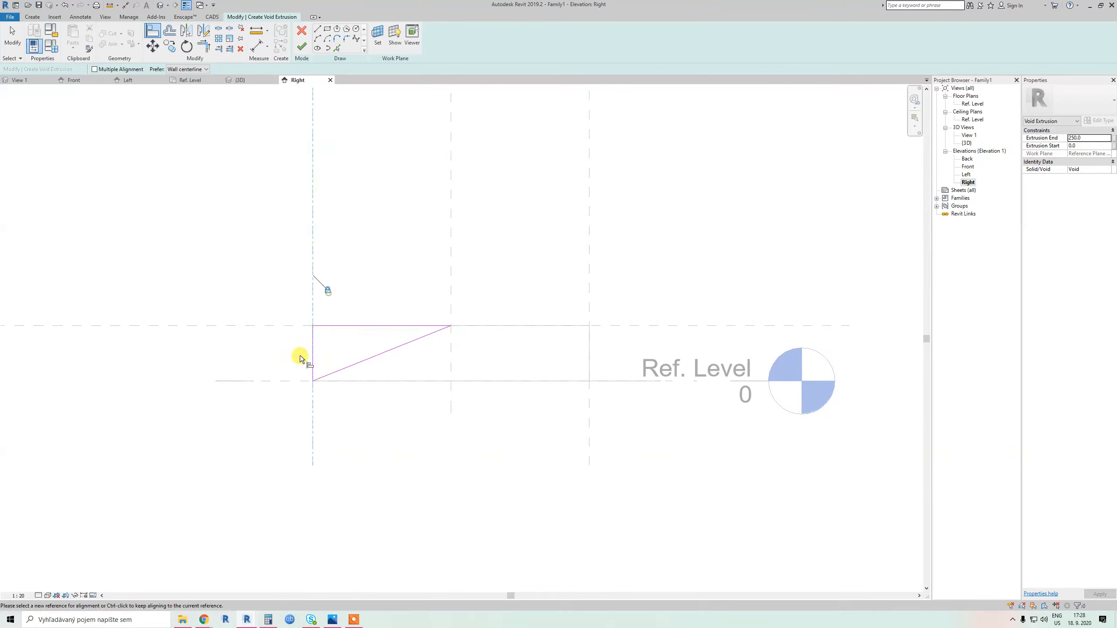
pyautogui.press('Escape')
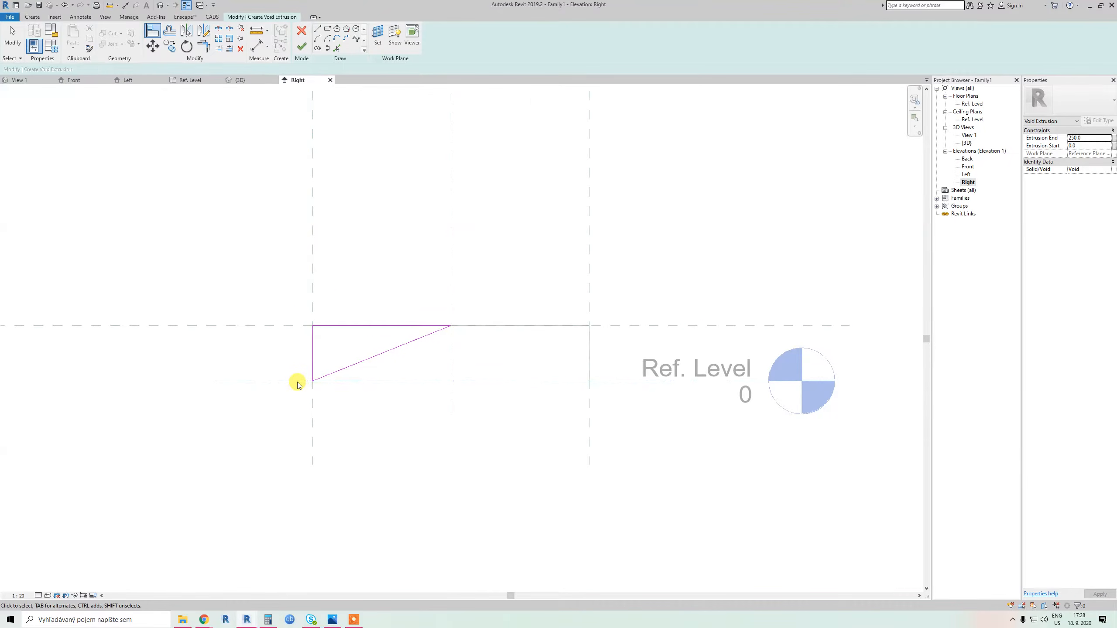
# Align and lock the triangle's lower vertex to the Ref. Level reference plane
pyautogui.scroll(2, 295, 380)
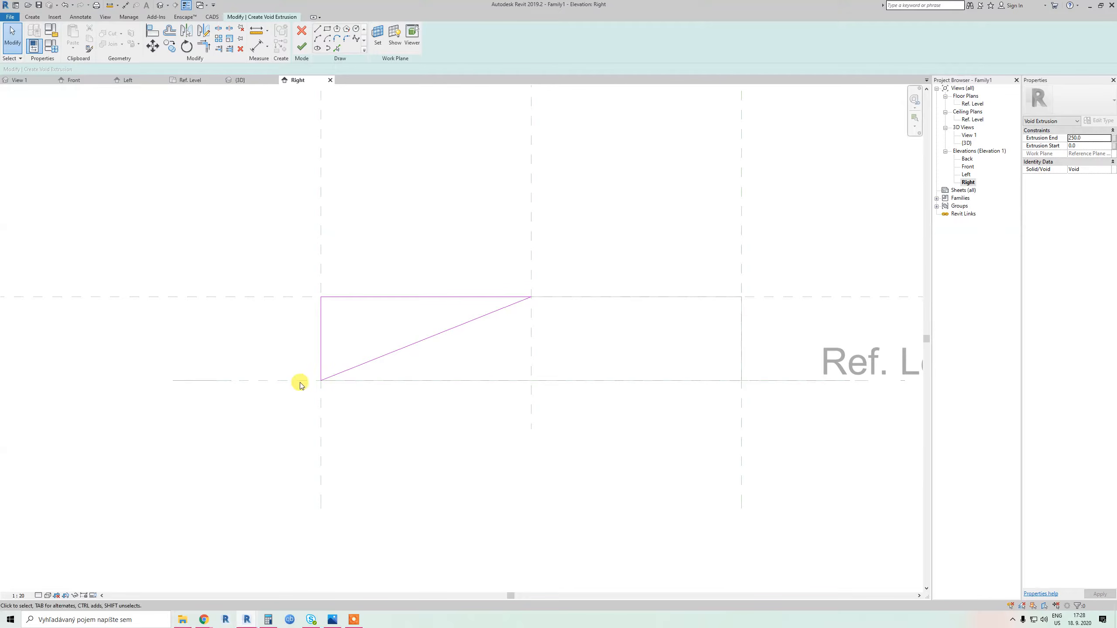
pyautogui.press('a')
pyautogui.press('l')
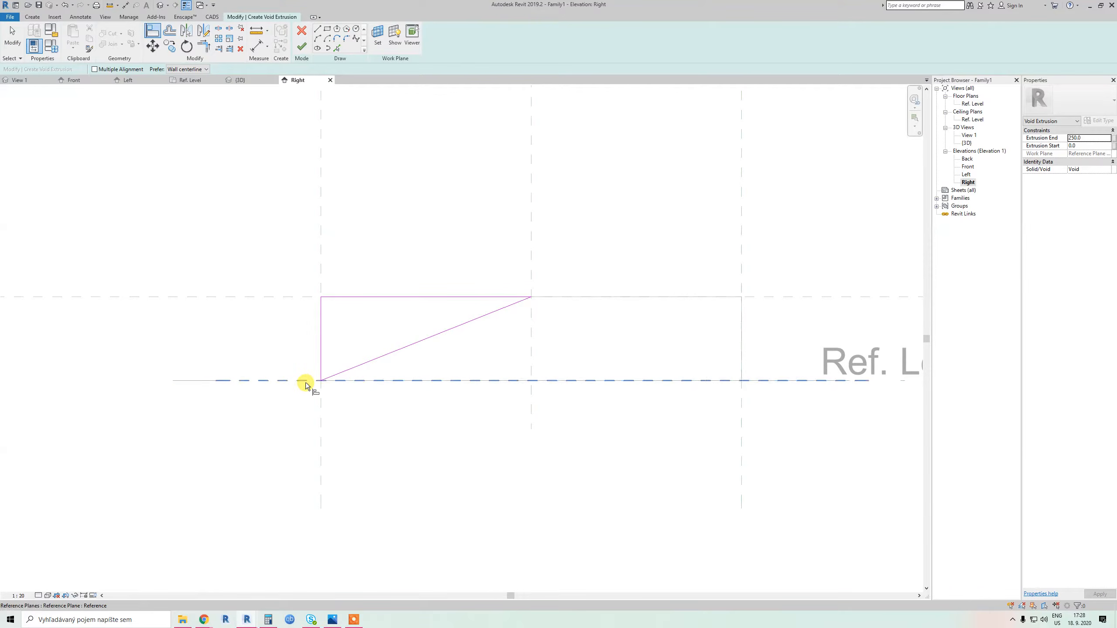
pyautogui.click(305, 383)
pyautogui.click(467, 379)
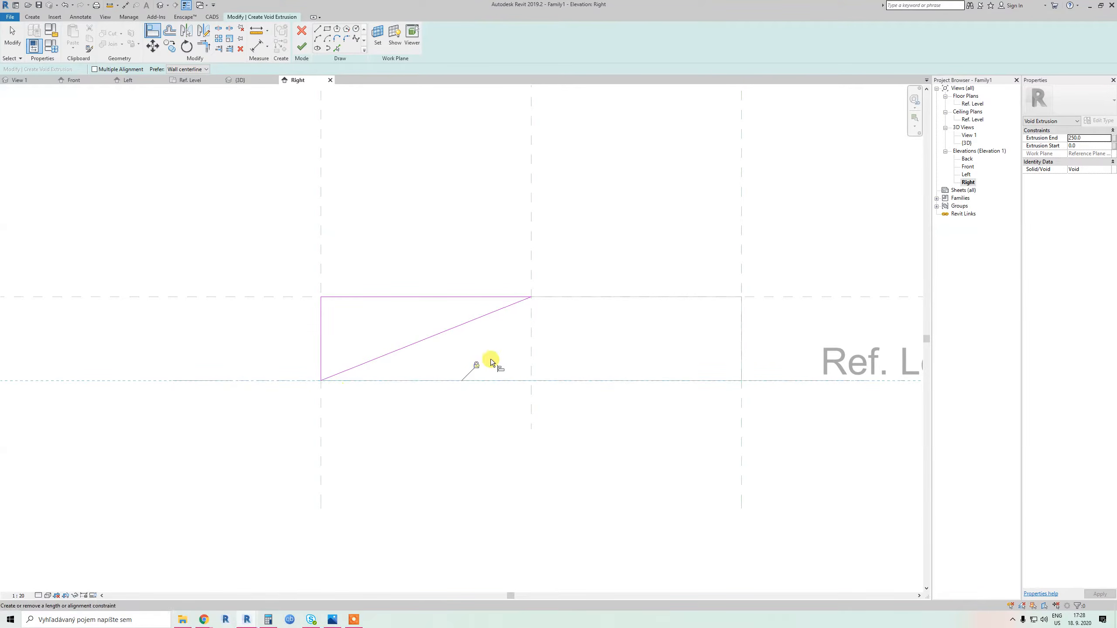
# Align and lock the triangle's upper inner vertex to the center reference plane and finish the void extrusion sketch
pyautogui.click(531, 260)
pyautogui.click(529, 295)
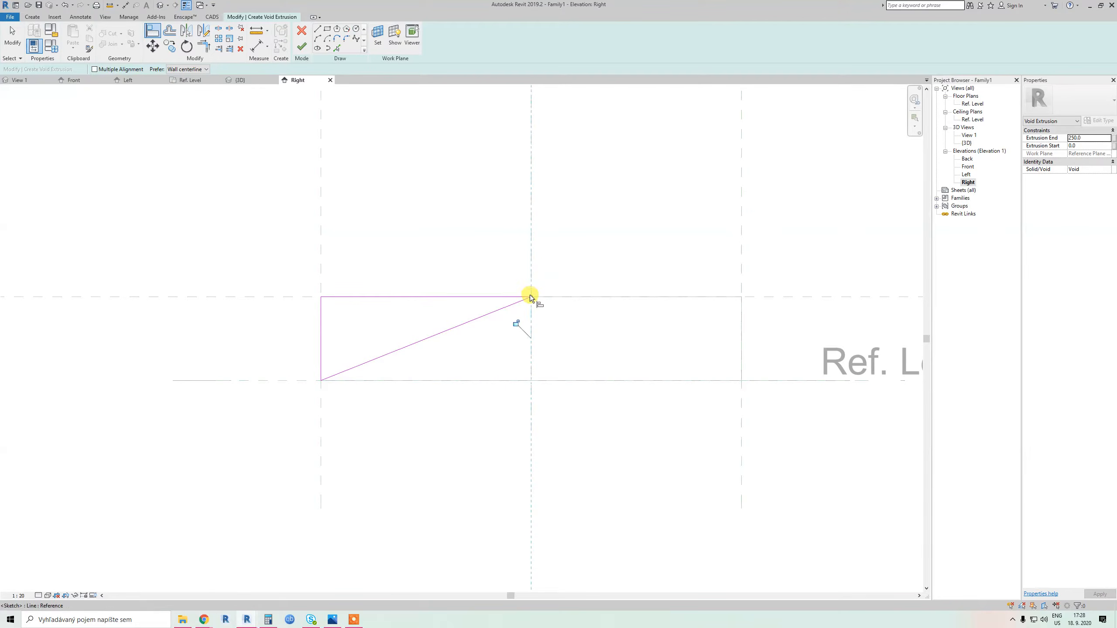
pyautogui.scroll(-2, 399, 311)
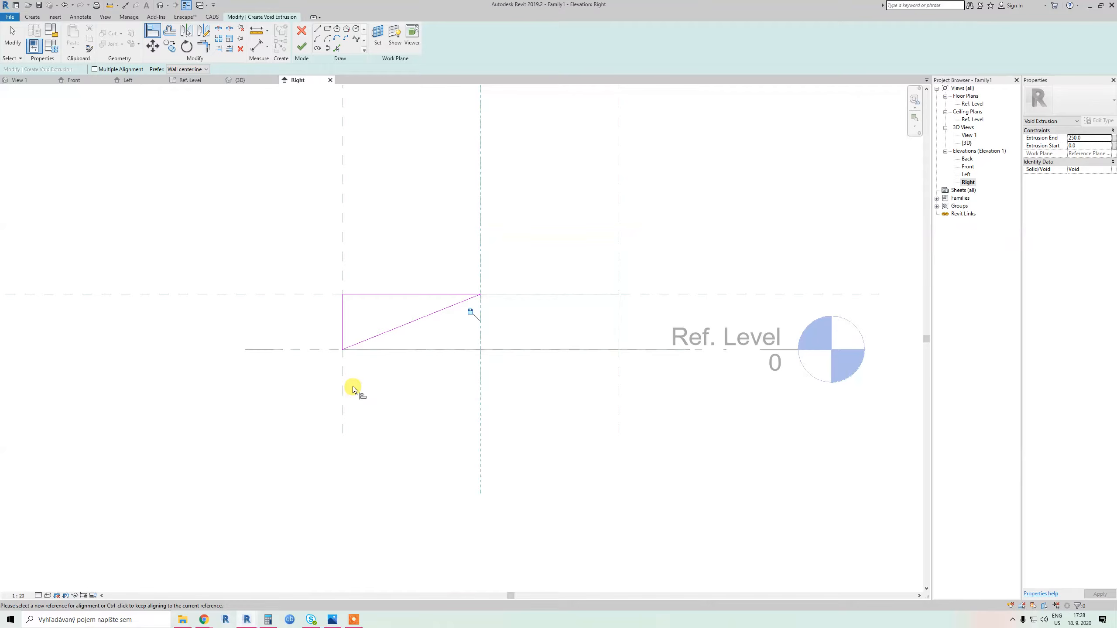
pyautogui.click(302, 47)
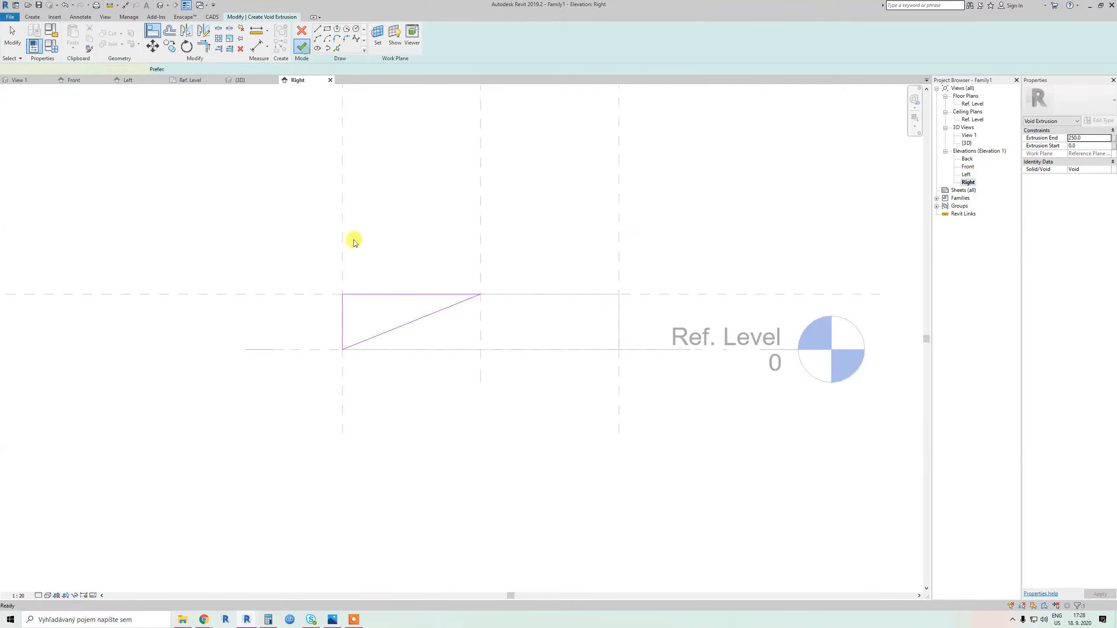
# Mirror a copy of the triangular void about the Center (Front/Back) reference plane
pyautogui.click(398, 320)
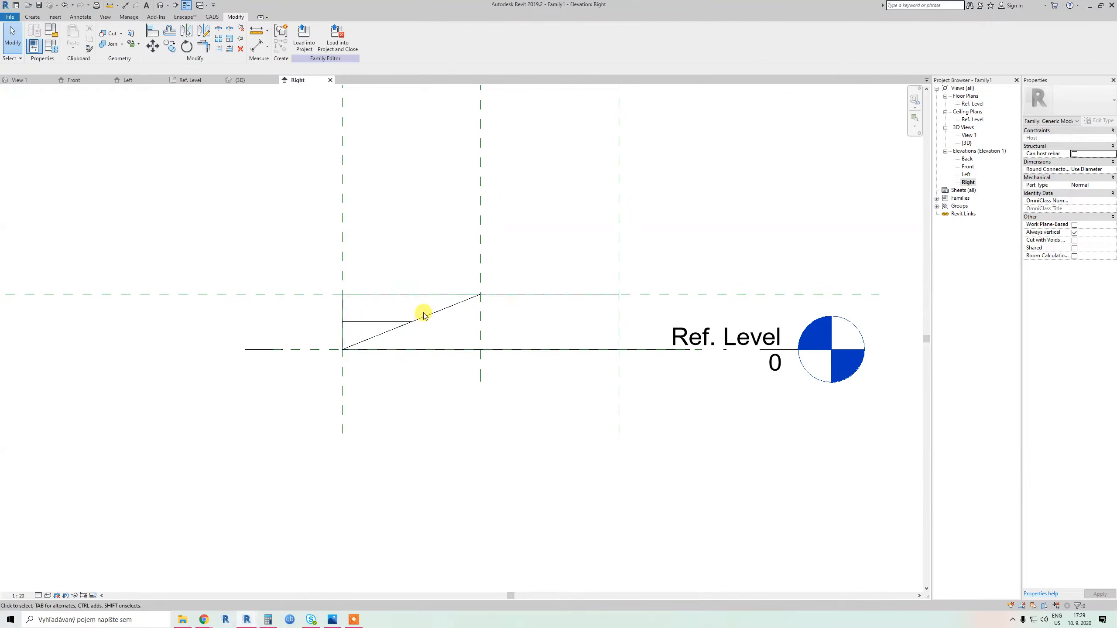
pyautogui.click(425, 319)
pyautogui.press('d')
pyautogui.press('m')
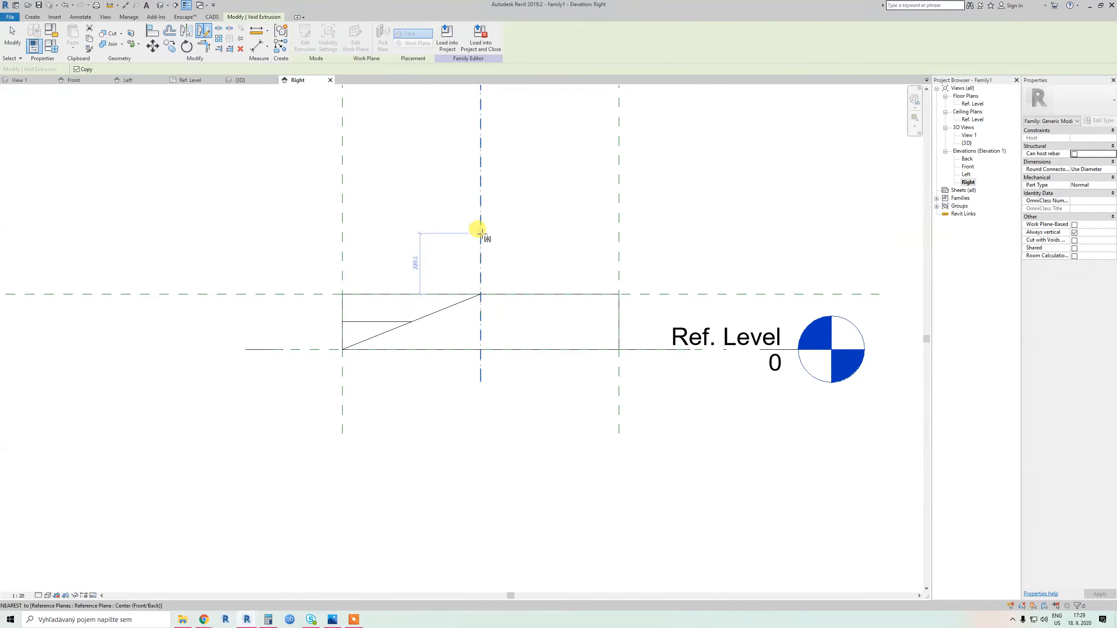
pyautogui.click(481, 233)
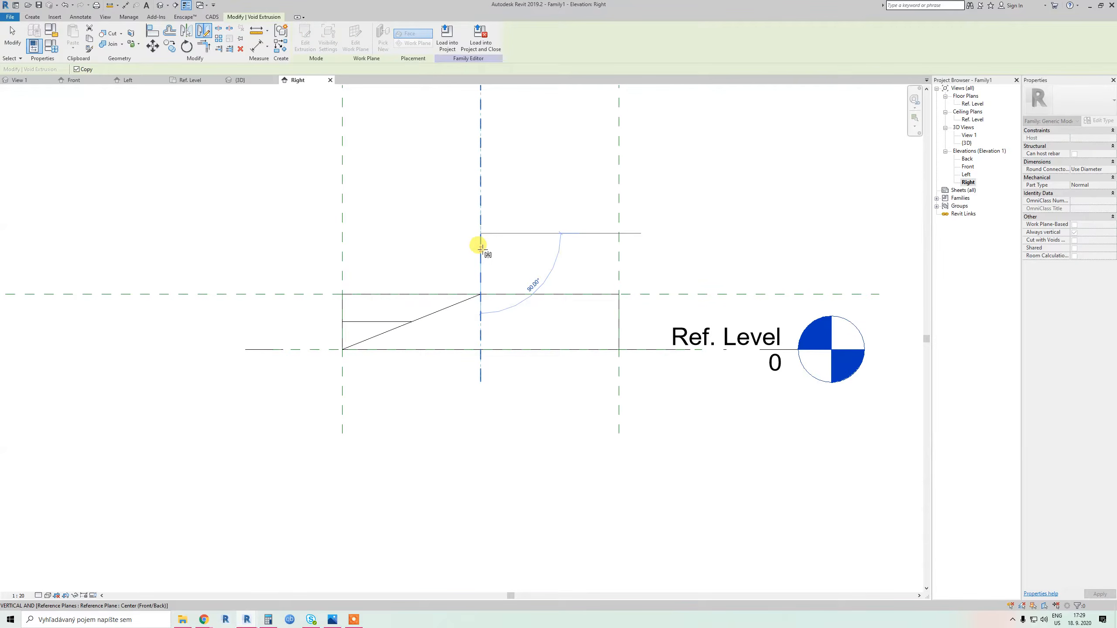
pyautogui.click(482, 264)
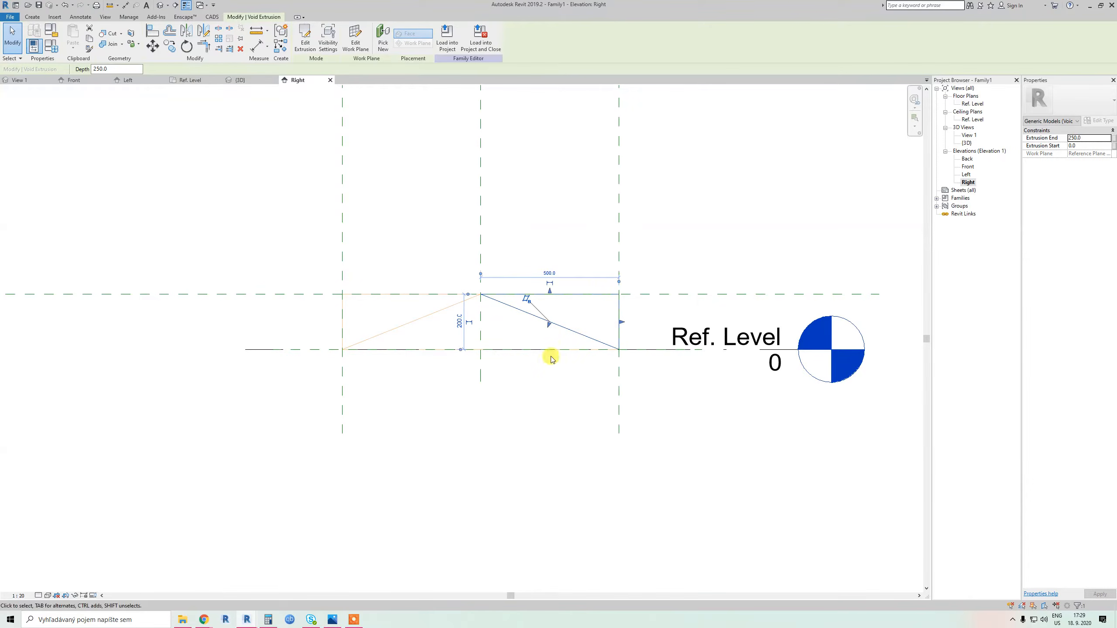
pyautogui.click(517, 330)
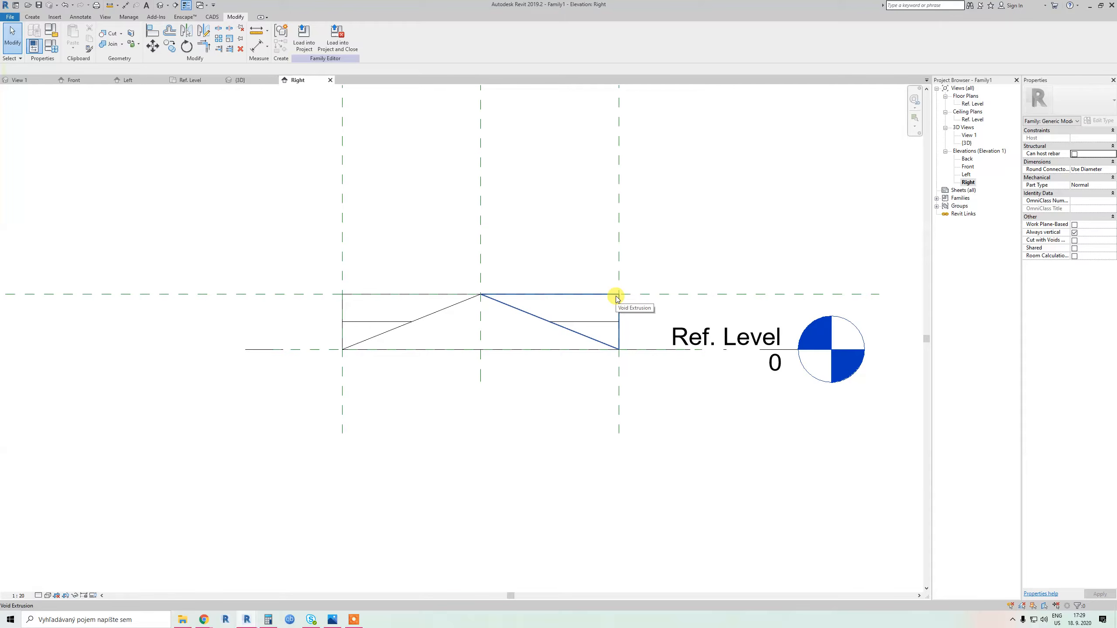
pyautogui.scroll(-2, 548, 304)
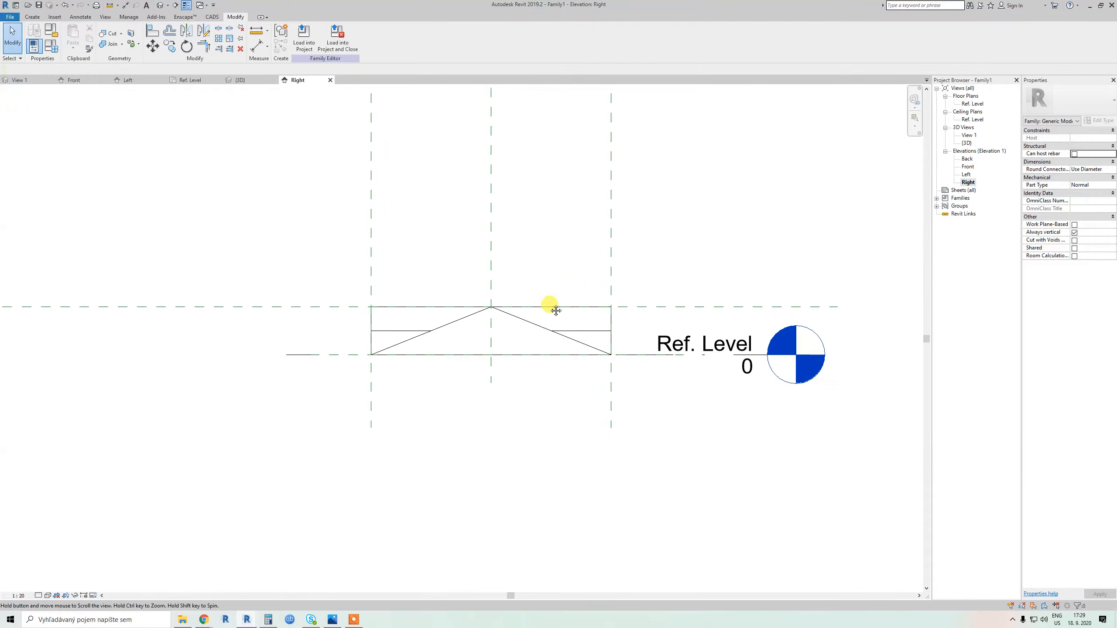
# In the Ref. Level plan, stretch the upper half's void to the right and left reference planes and lock both ends
pyautogui.doubleClick(975, 105)
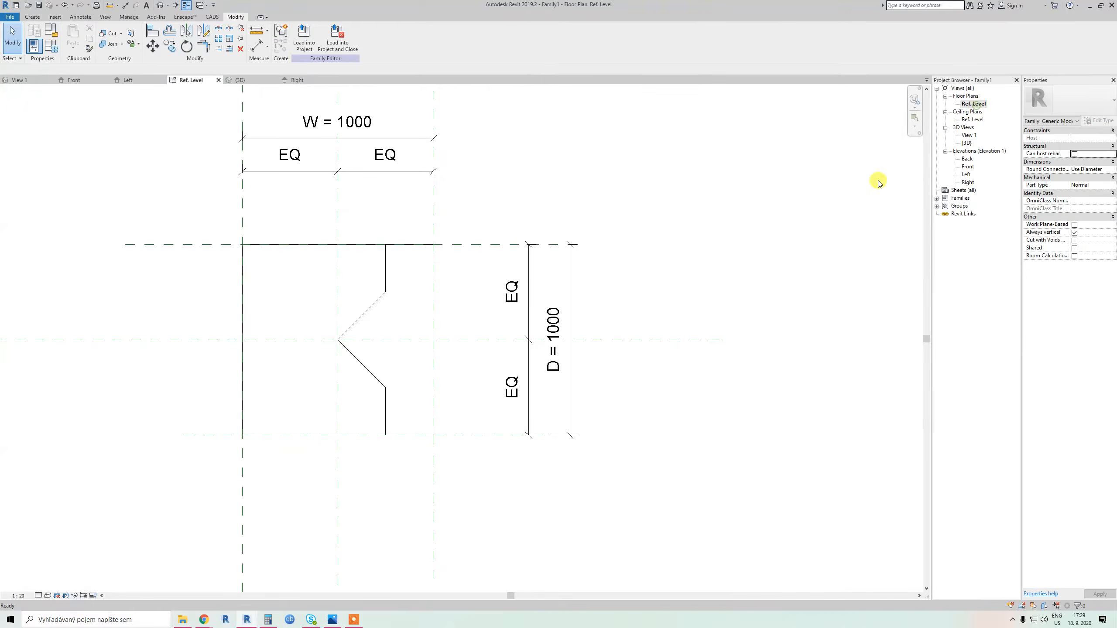
pyautogui.click(385, 290)
pyautogui.press('Escape')
pyautogui.press('a')
pyautogui.press('l')
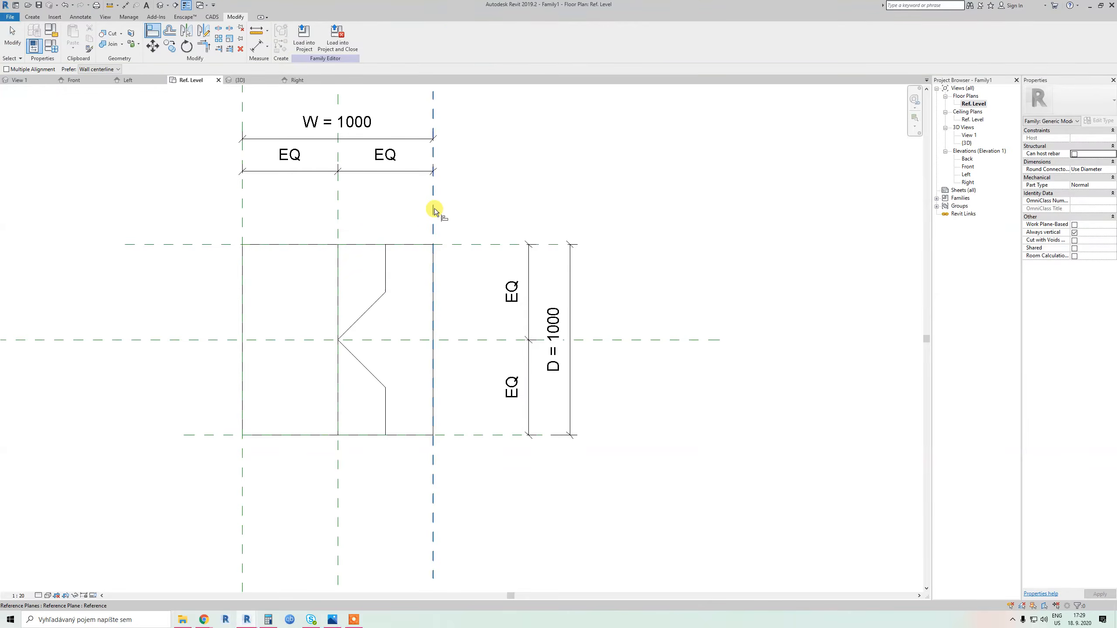
pyautogui.press('Escape')
pyautogui.click(385, 292)
pyautogui.moveTo(388, 293); pyautogui.dragTo(433, 288)
pyautogui.moveTo(331, 291); pyautogui.dragTo(240, 283)
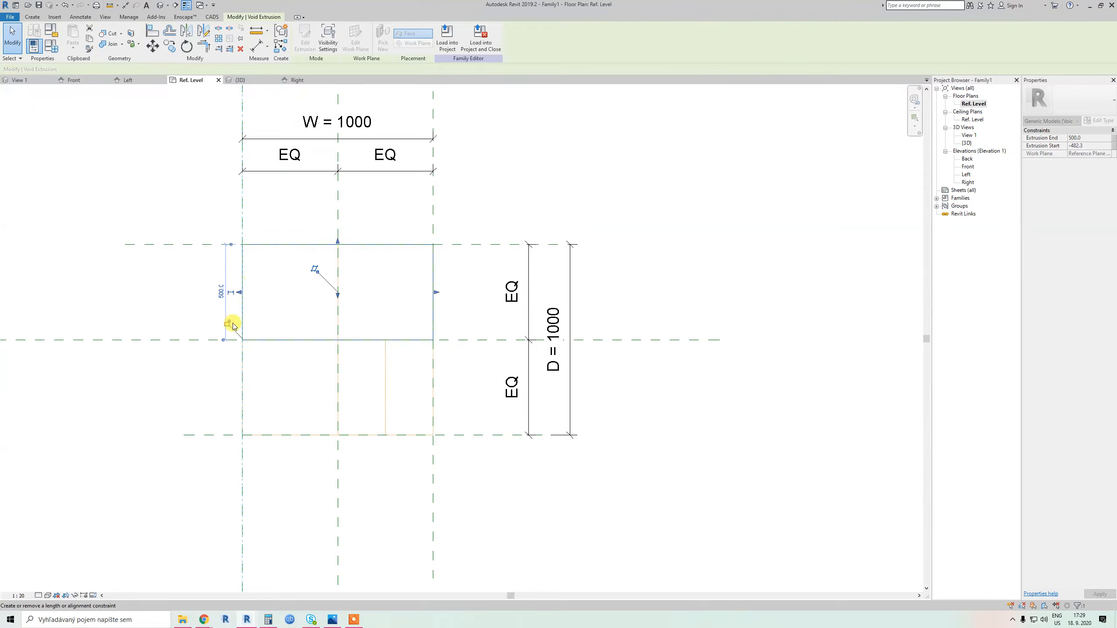
# Stretch the lower half's void to the right and left reference planes and lock both ends
pyautogui.click(381, 373)
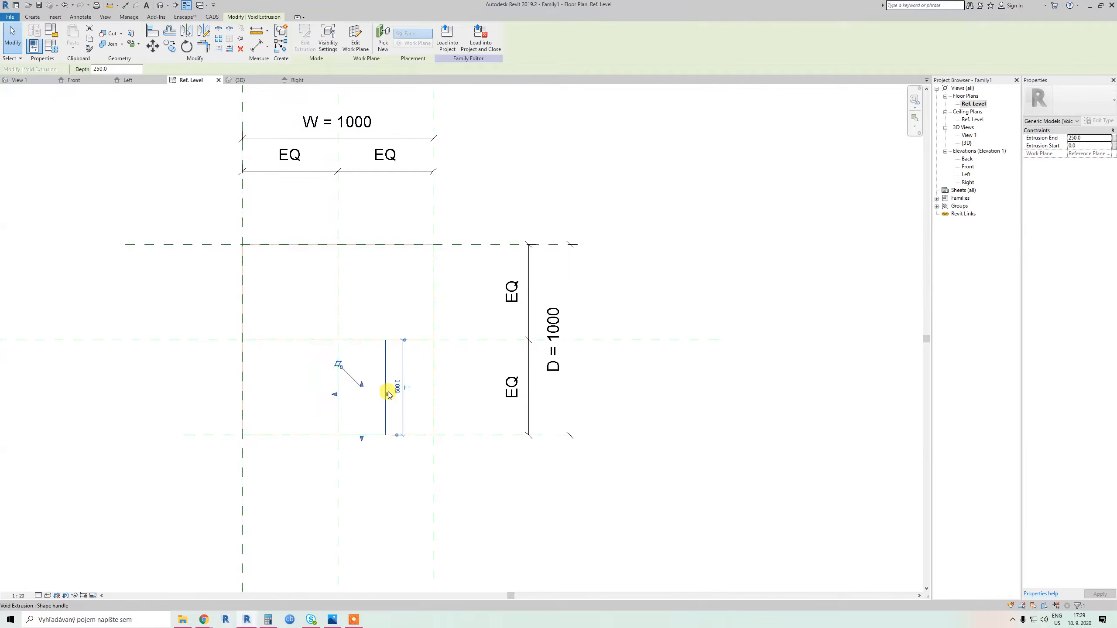
pyautogui.moveTo(388, 395); pyautogui.dragTo(433, 387)
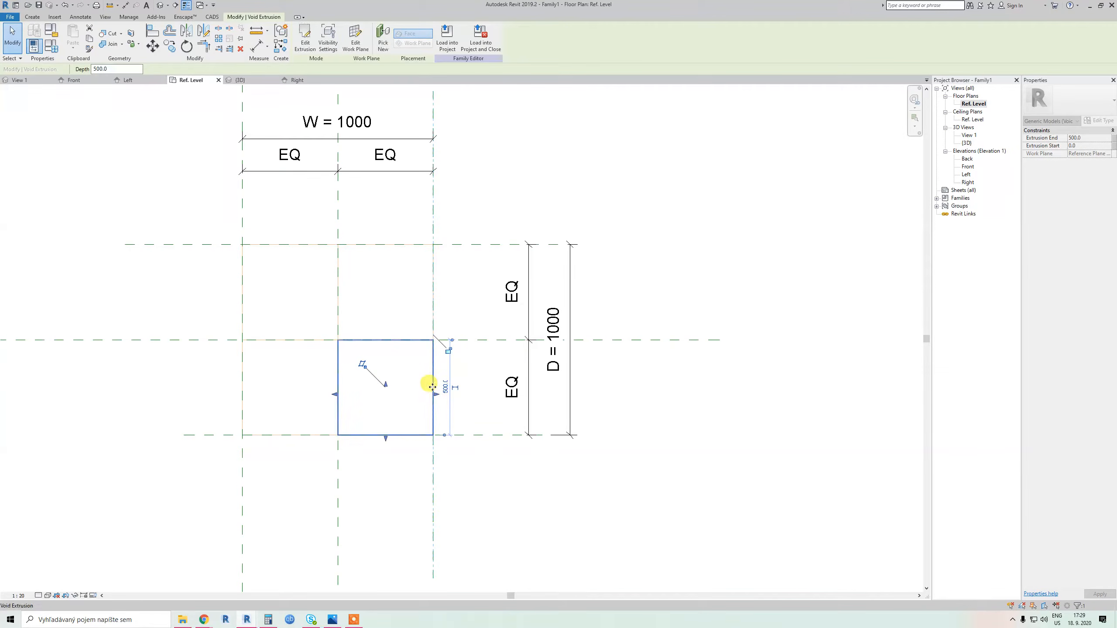
pyautogui.press('Escape')
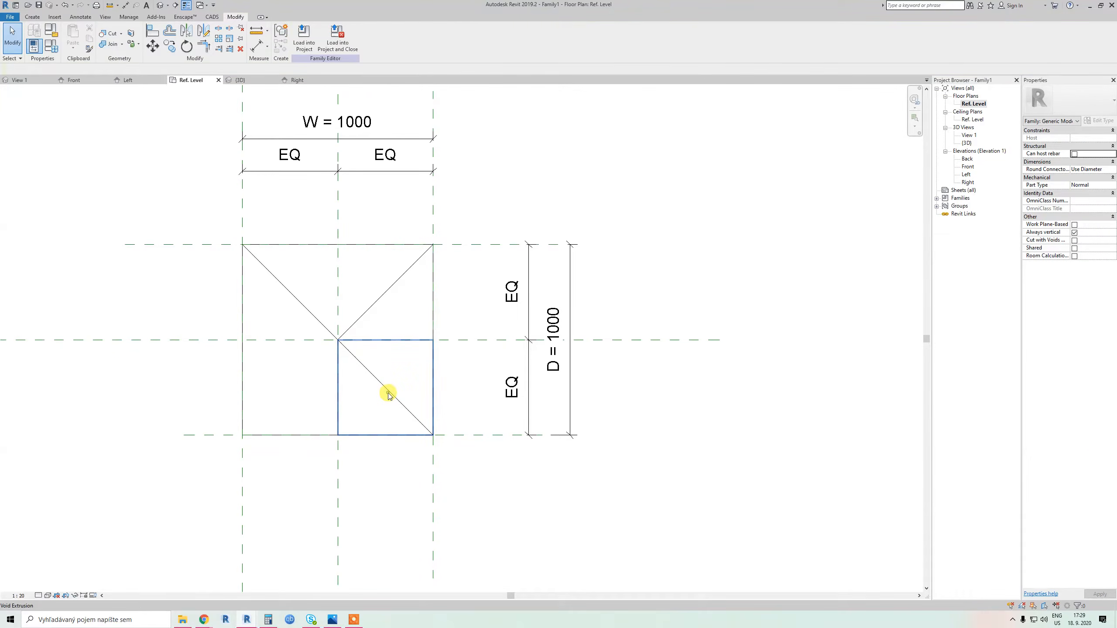
pyautogui.click(389, 396)
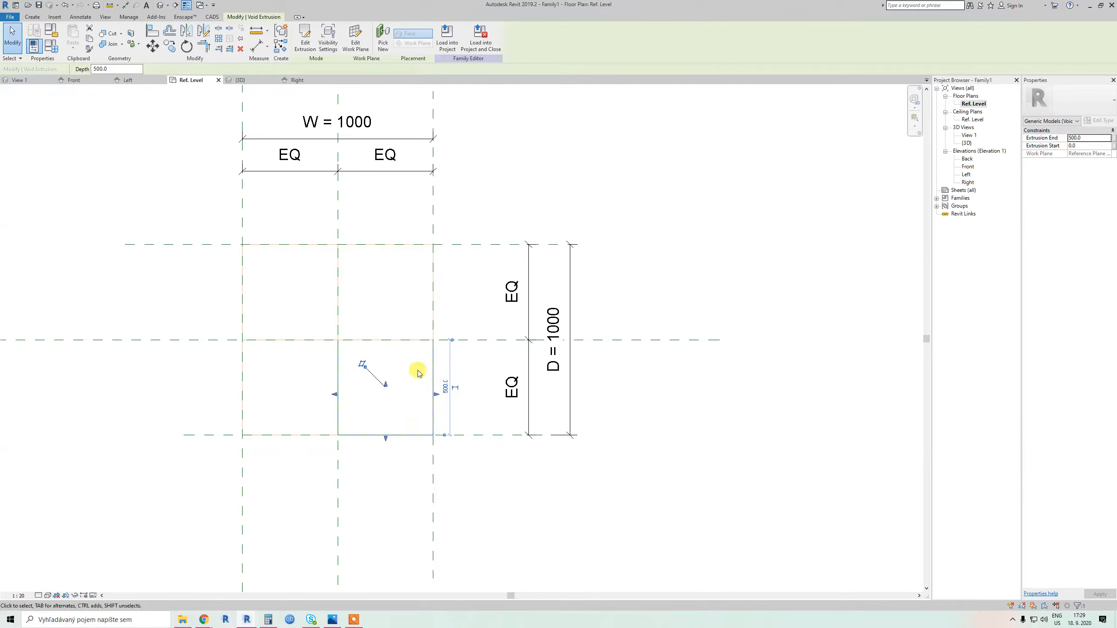
pyautogui.moveTo(435, 396); pyautogui.dragTo(434, 395)
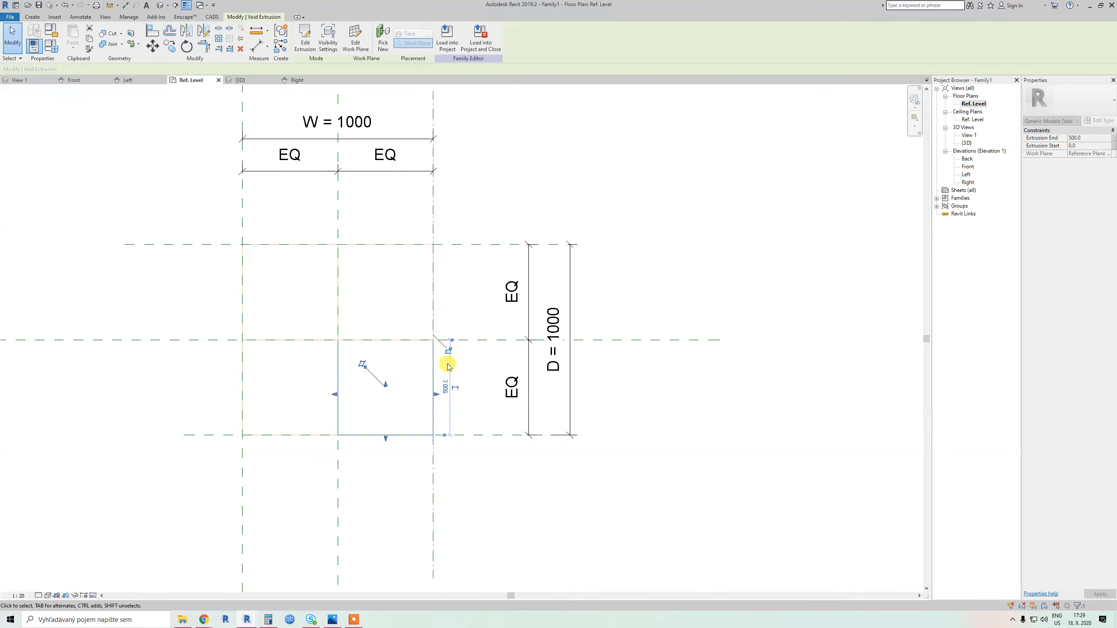
pyautogui.moveTo(334, 395); pyautogui.dragTo(253, 393)
pyautogui.press('Escape')
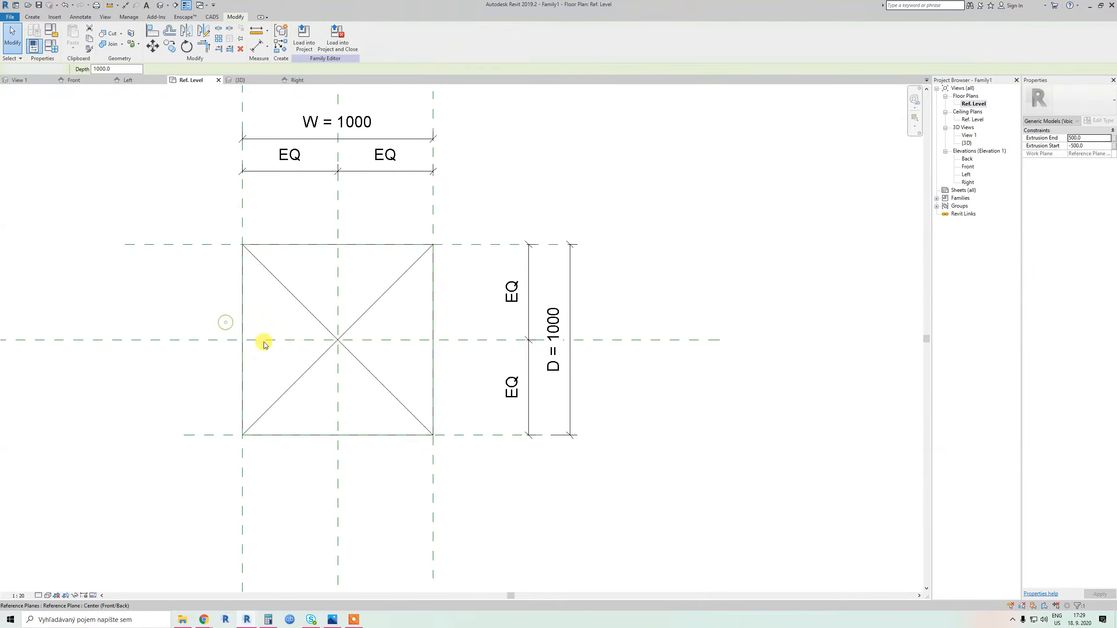
# Go to the 3D view and set the D and W family parameters to 1500
pyautogui.hotkey('ctrl', 'Tab')
pyautogui.keyDown('shift'); pyautogui.moveTo(419, 376); pyautogui.dragTo(588, 384, button='middle'); pyautogui.keyUp('shift')
pyautogui.press('t')
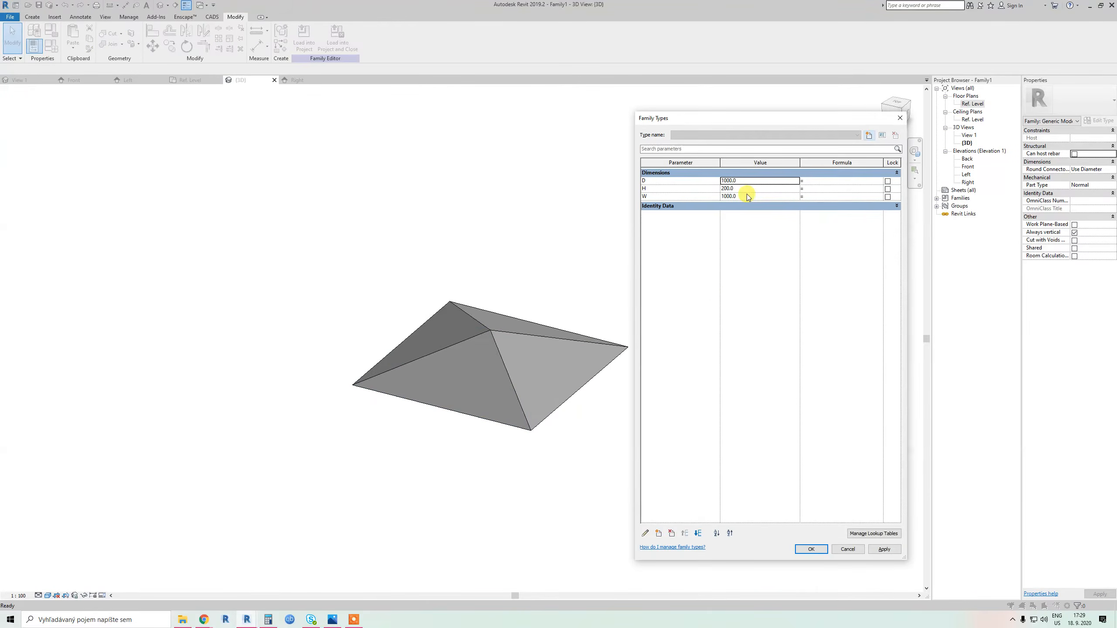
pyautogui.click(757, 181)
pyautogui.write('1')
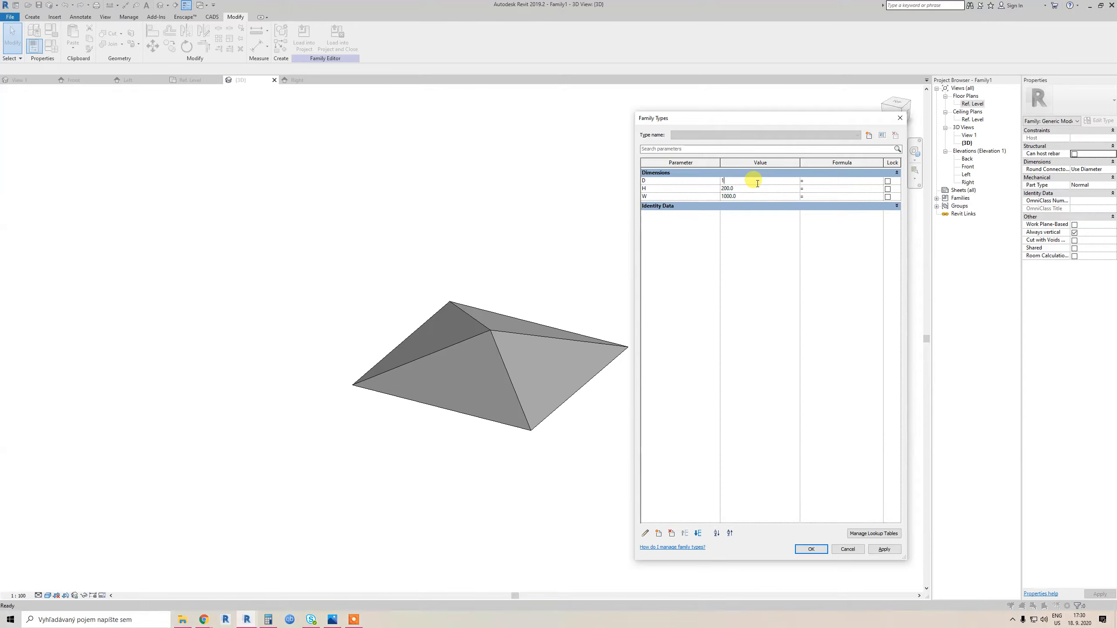
pyautogui.press('Return')
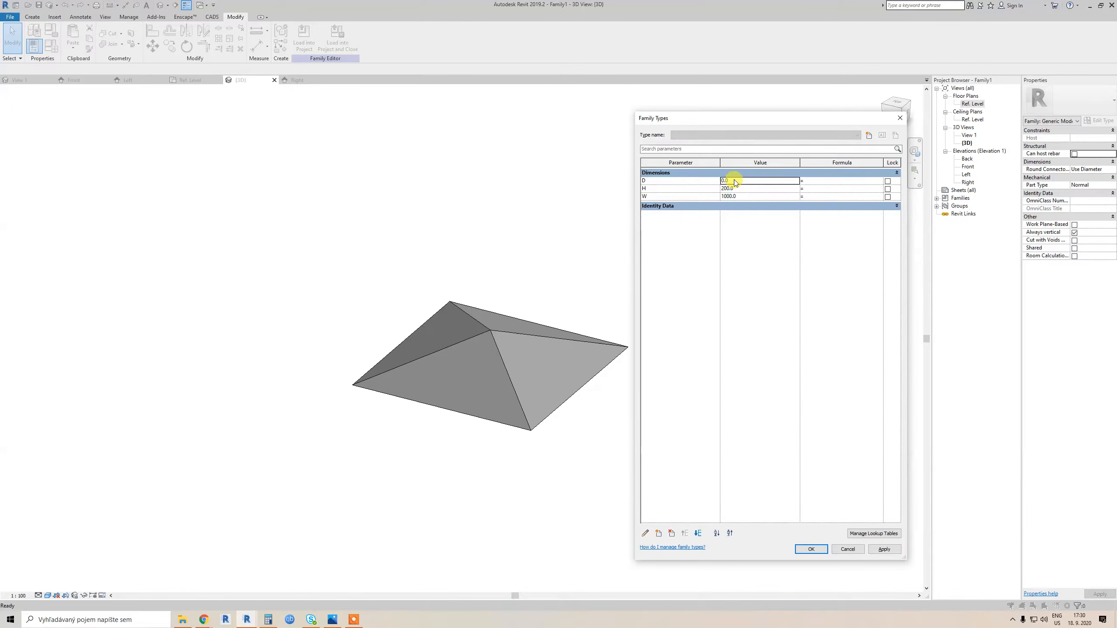
pyautogui.click(808, 548)
pyautogui.click(844, 370)
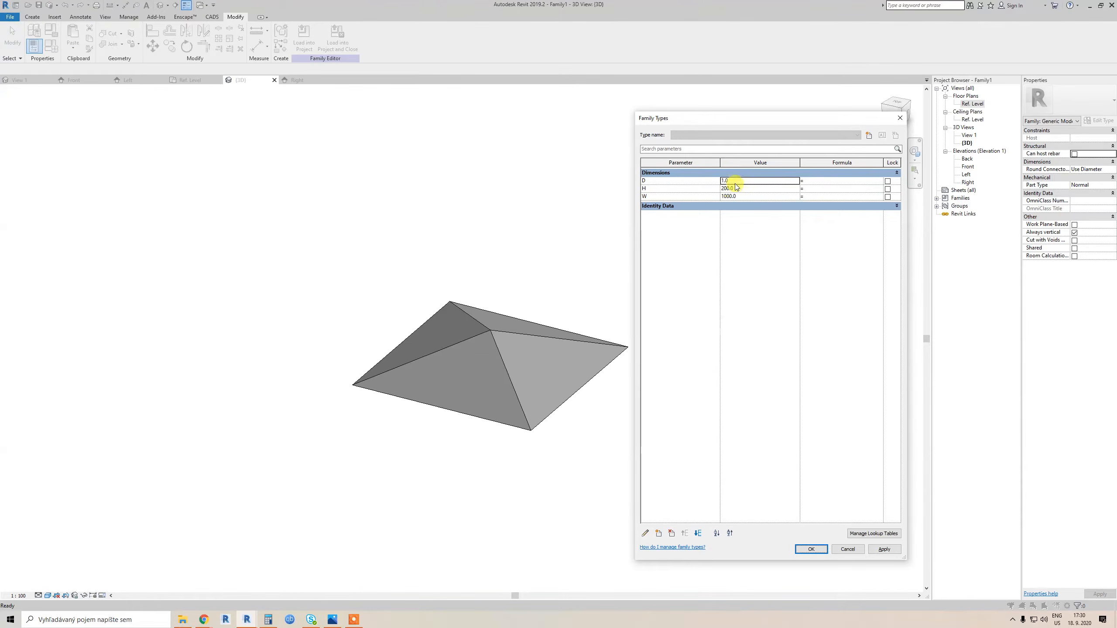
pyautogui.click(749, 197)
pyautogui.write('1500')
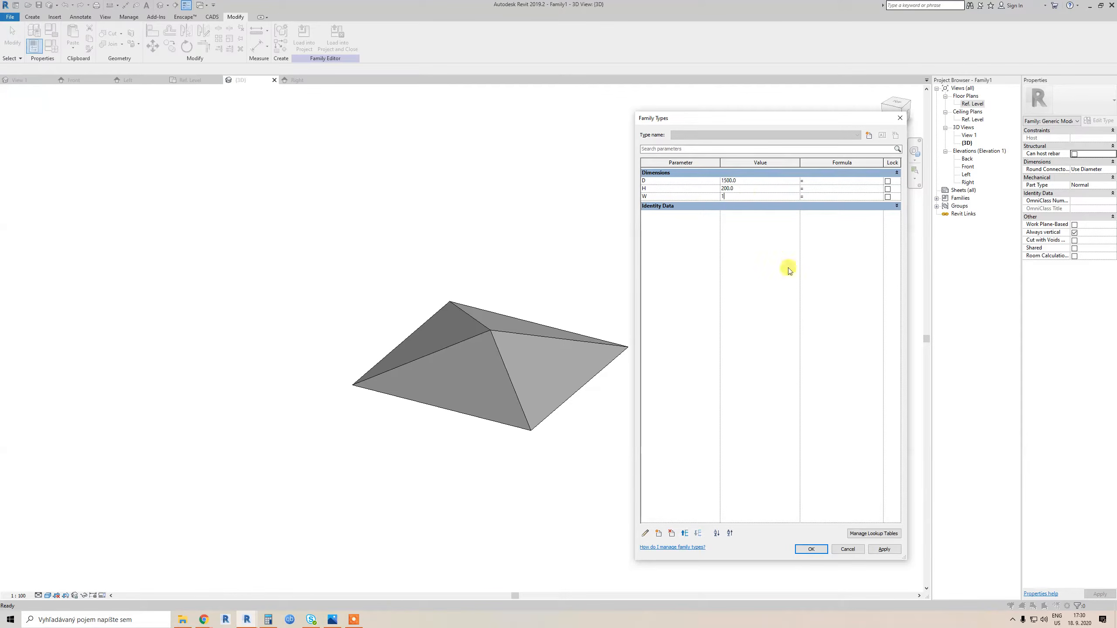
pyautogui.click(886, 548)
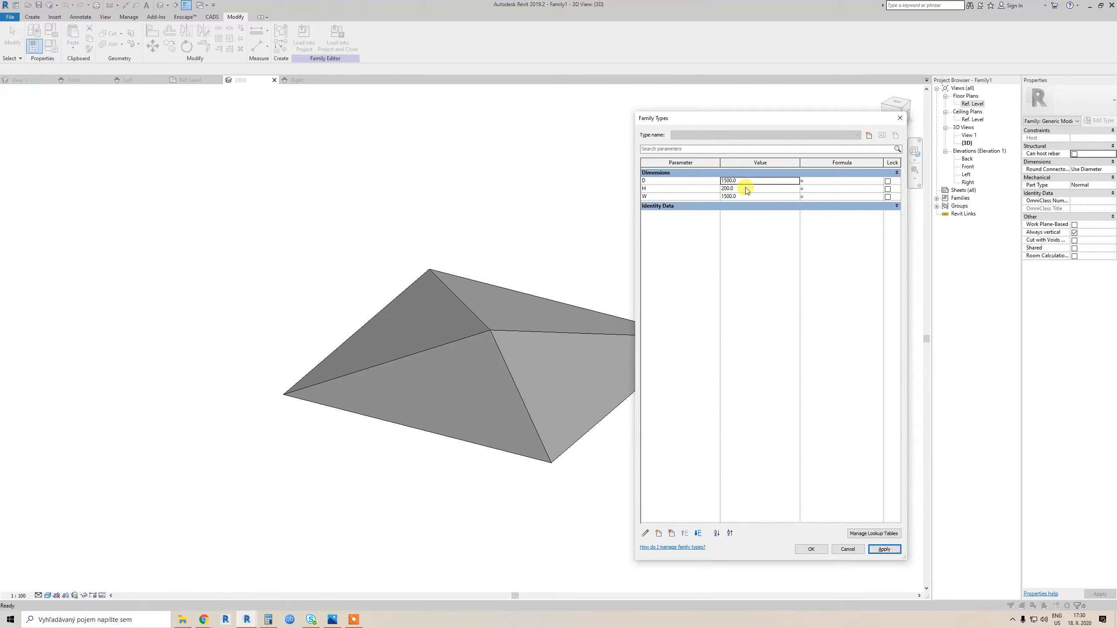
# Test the H family parameter at 300 and at 100
pyautogui.click(751, 189)
pyautogui.write('300')
pyautogui.click(883, 549)
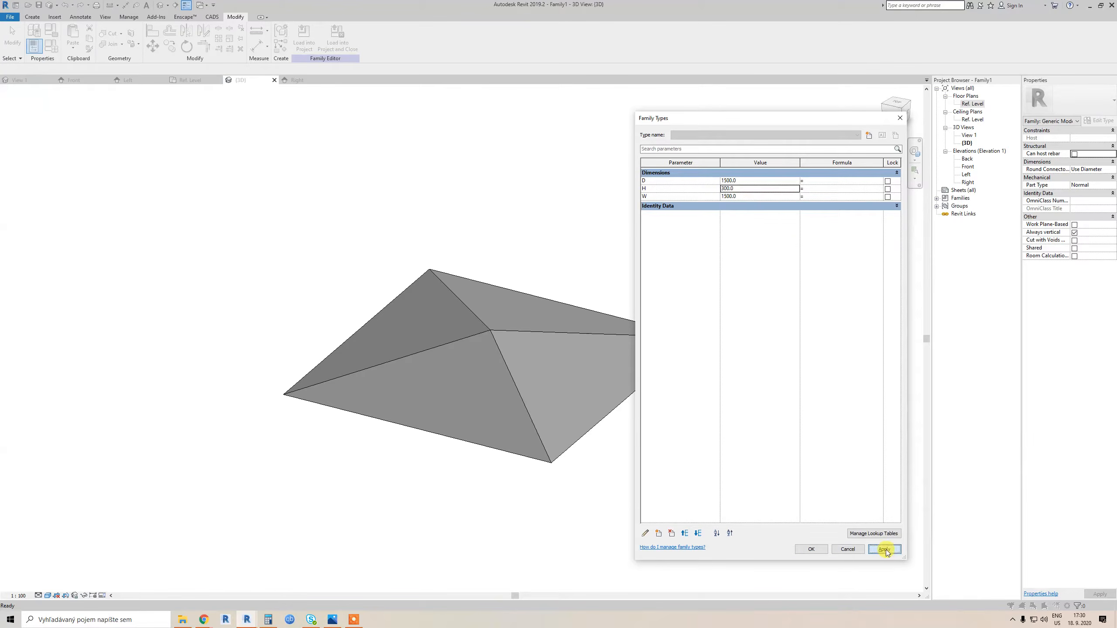
pyautogui.click(751, 189)
pyautogui.write('10')
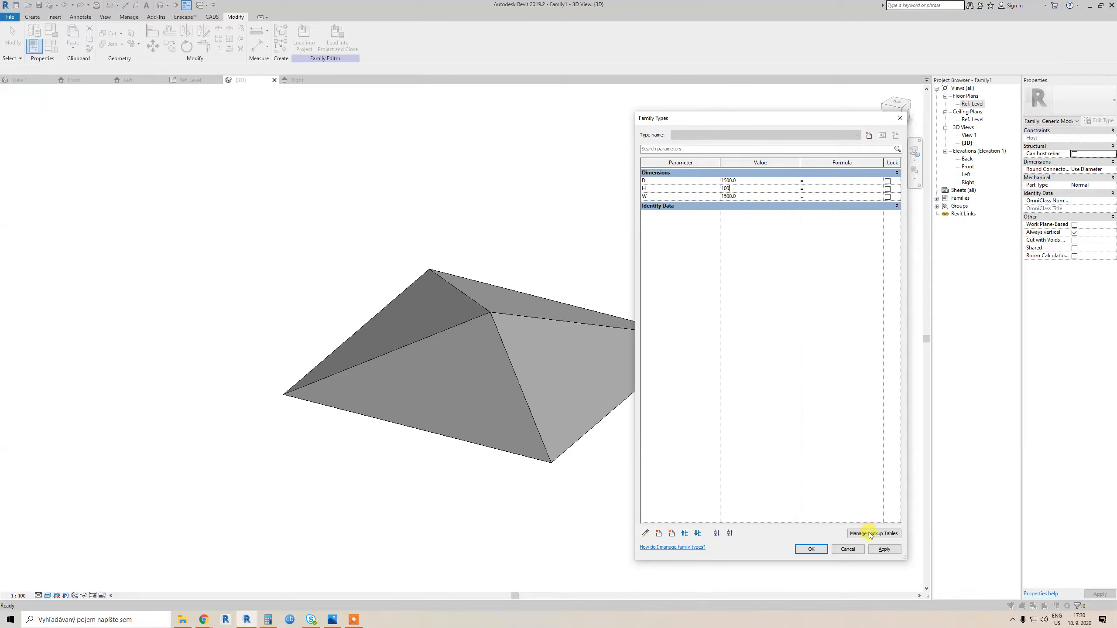
# Set the D and W family parameters to 500 and H to 50, and close the family types
pyautogui.click(744, 181)
pyautogui.write('50')
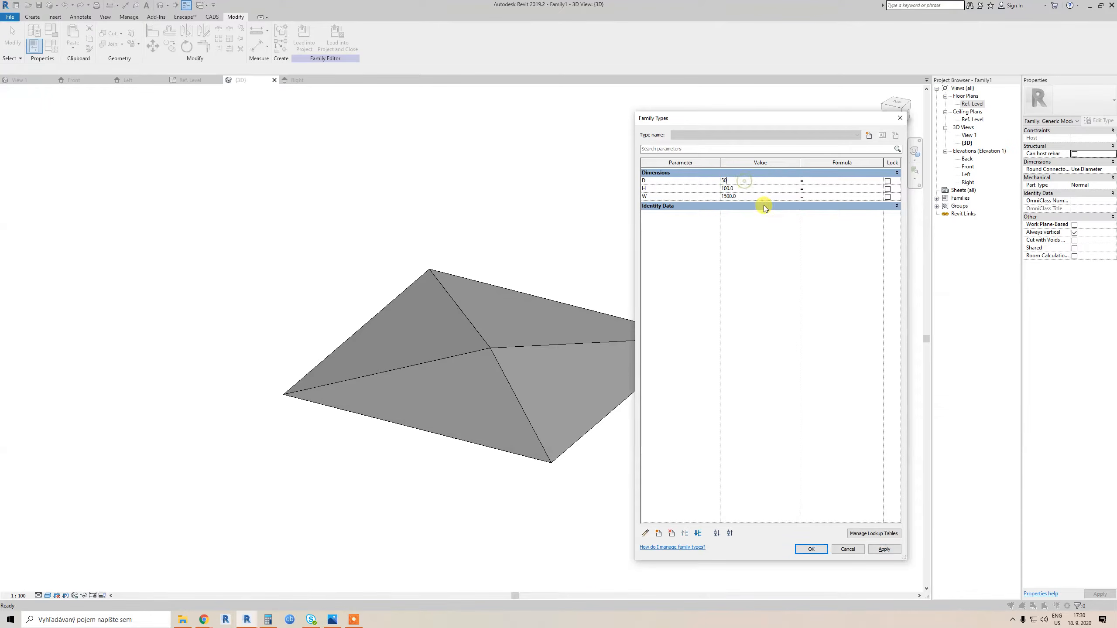
pyautogui.write('500')
pyautogui.click(747, 188)
pyautogui.write('50')
pyautogui.click(885, 550)
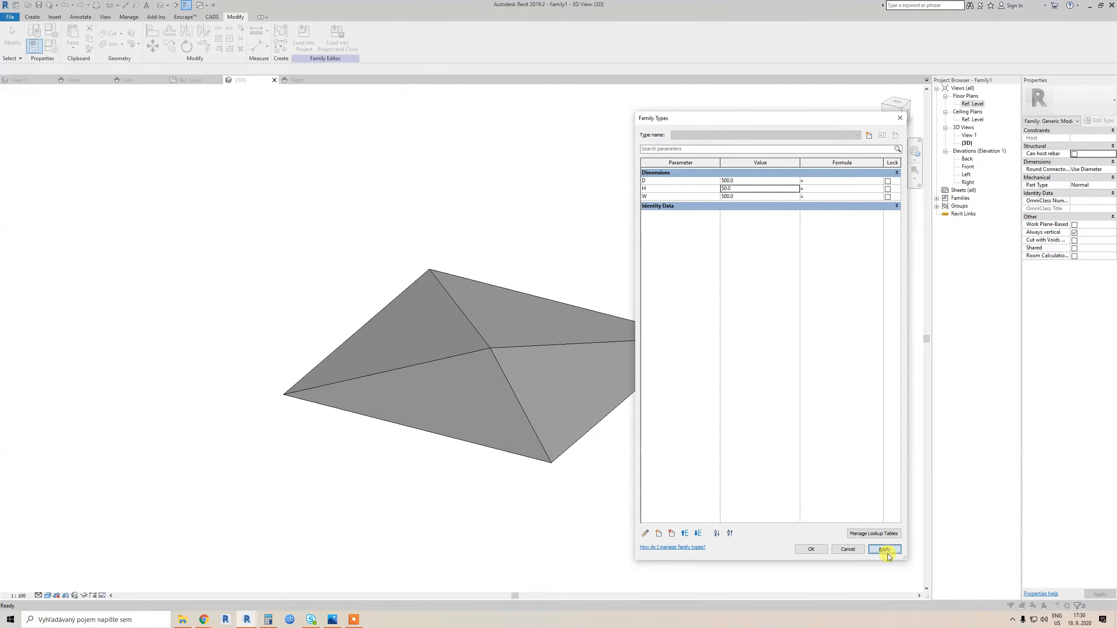
pyautogui.click(811, 549)
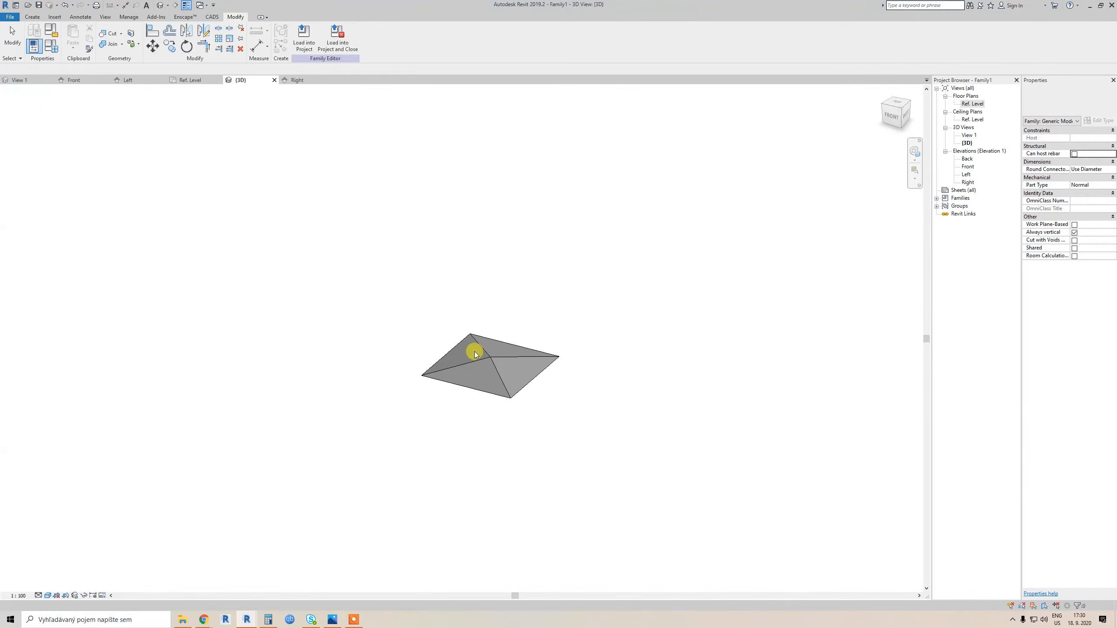
# Select the pyramid-shaped solid and check its Material property
pyautogui.keyDown('shift'); pyautogui.moveTo(475, 354); pyautogui.dragTo(482, 450, button='middle'); pyautogui.keyUp('shift')
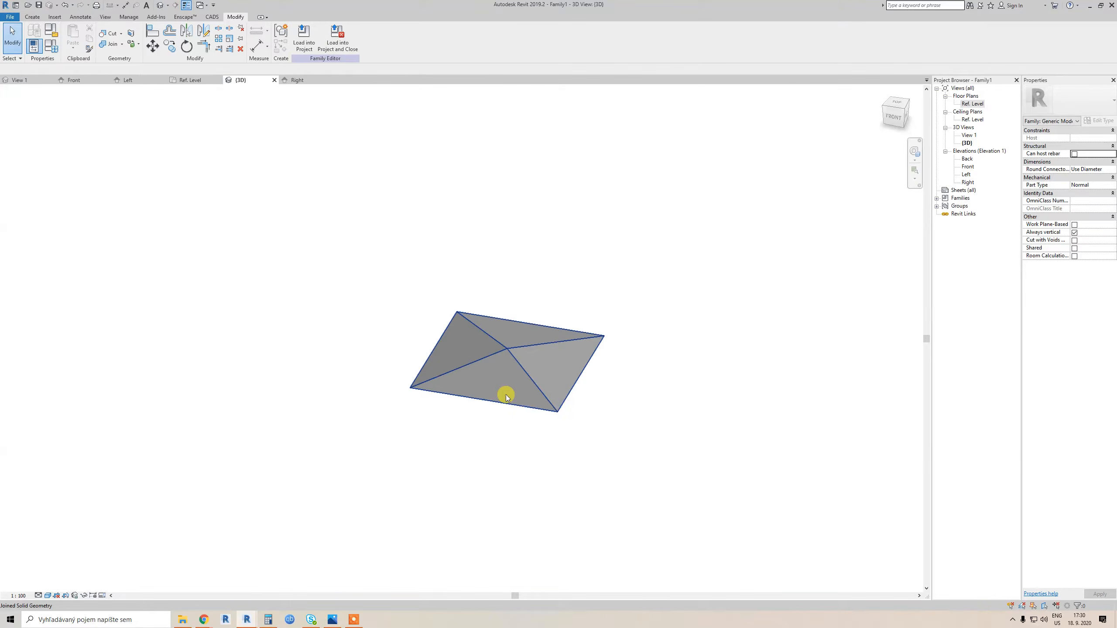
pyautogui.click(507, 397)
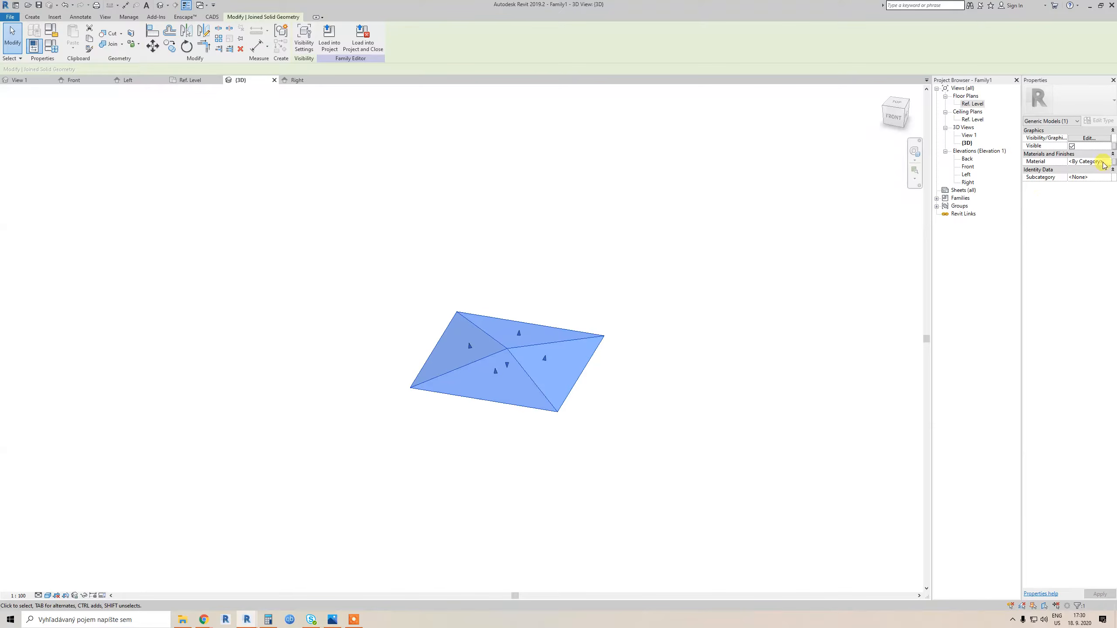
pyautogui.click(1113, 162)
pyautogui.press('Escape')
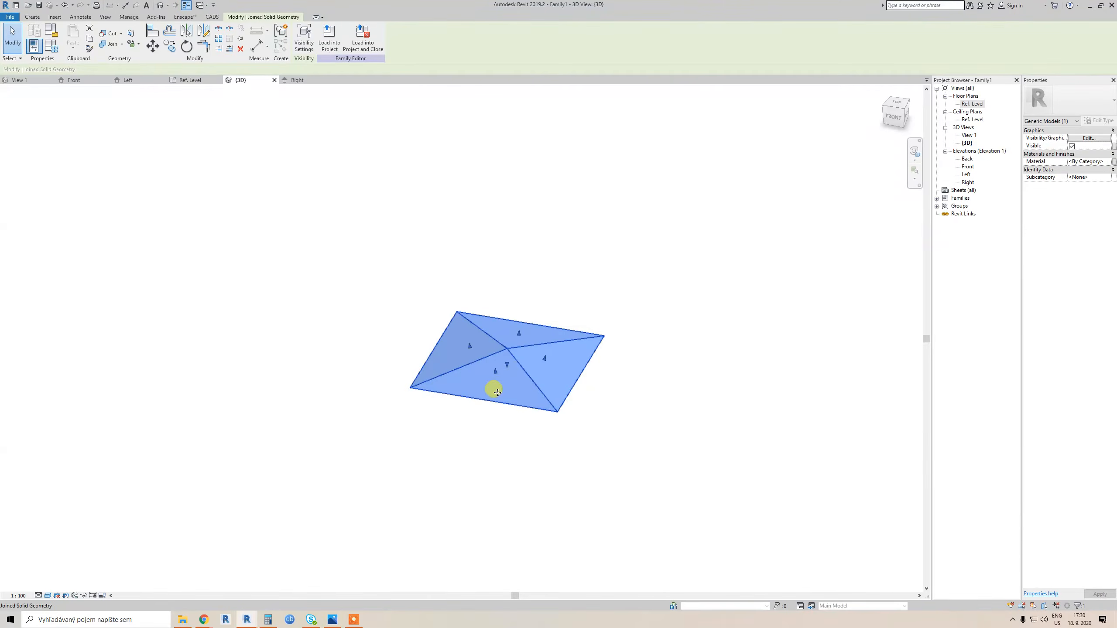
# Associate the solid's Material property with a new type family parameter named base
pyautogui.click(1113, 163)
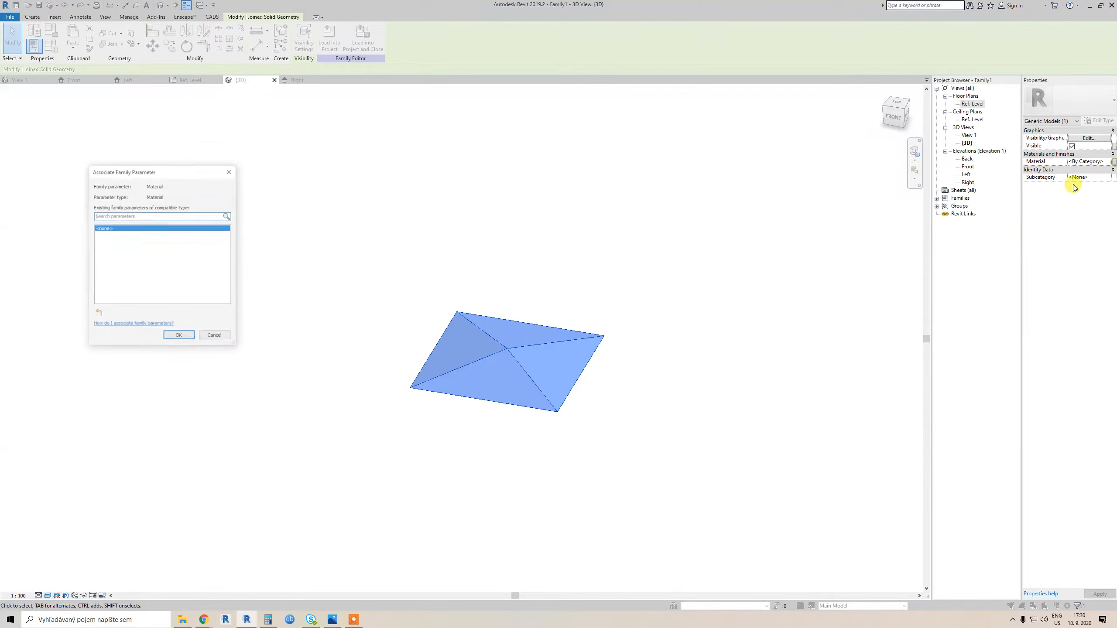
pyautogui.click(99, 314)
pyautogui.write('base')
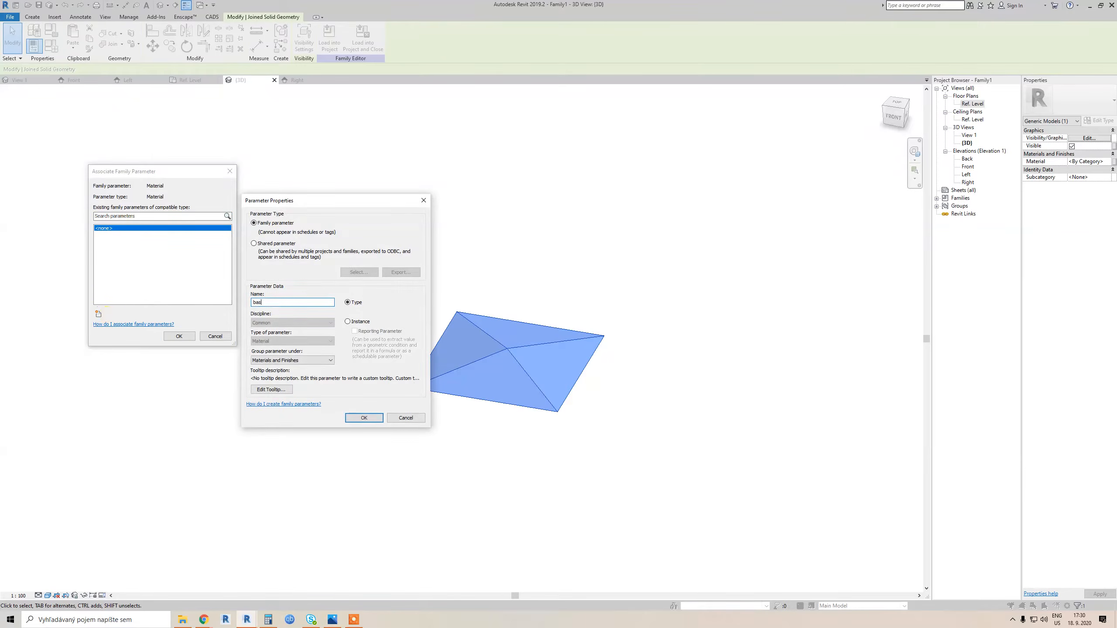
pyautogui.click(365, 418)
pyautogui.click(168, 341)
pyautogui.click(290, 310)
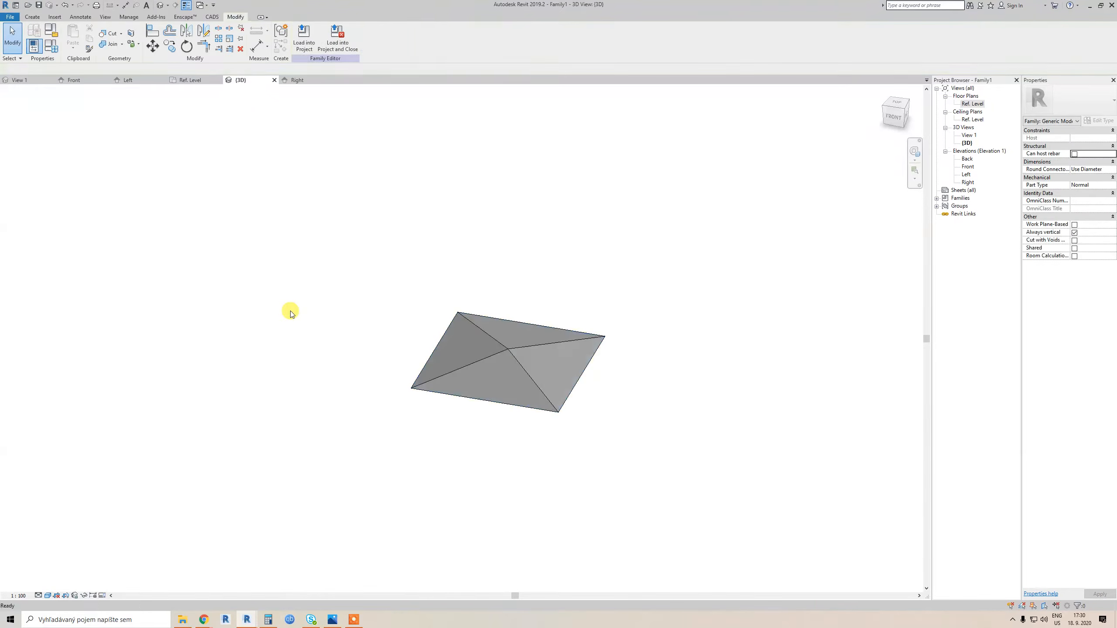
# Add the Birch material from the library and assign it to the base family parameter
pyautogui.press('t')
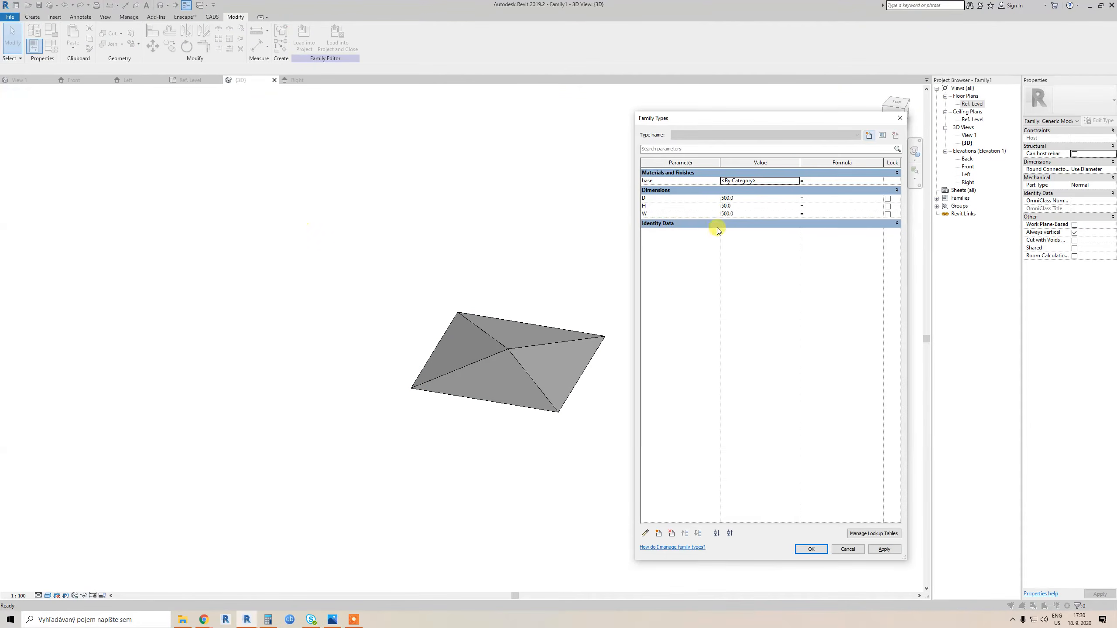
pyautogui.click(796, 181)
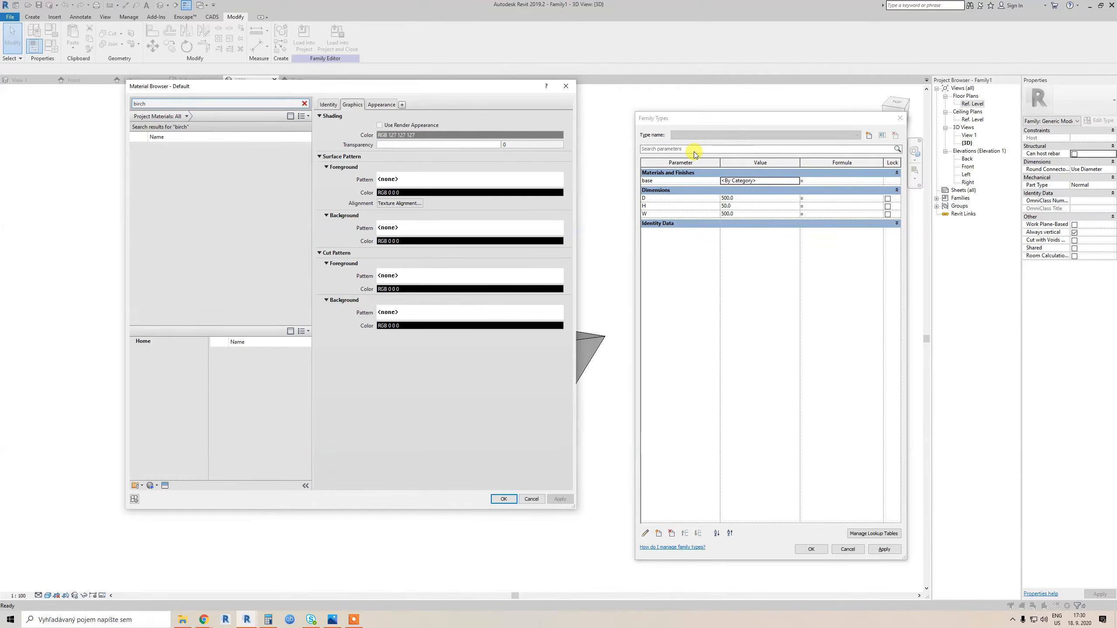
pyautogui.click(296, 355)
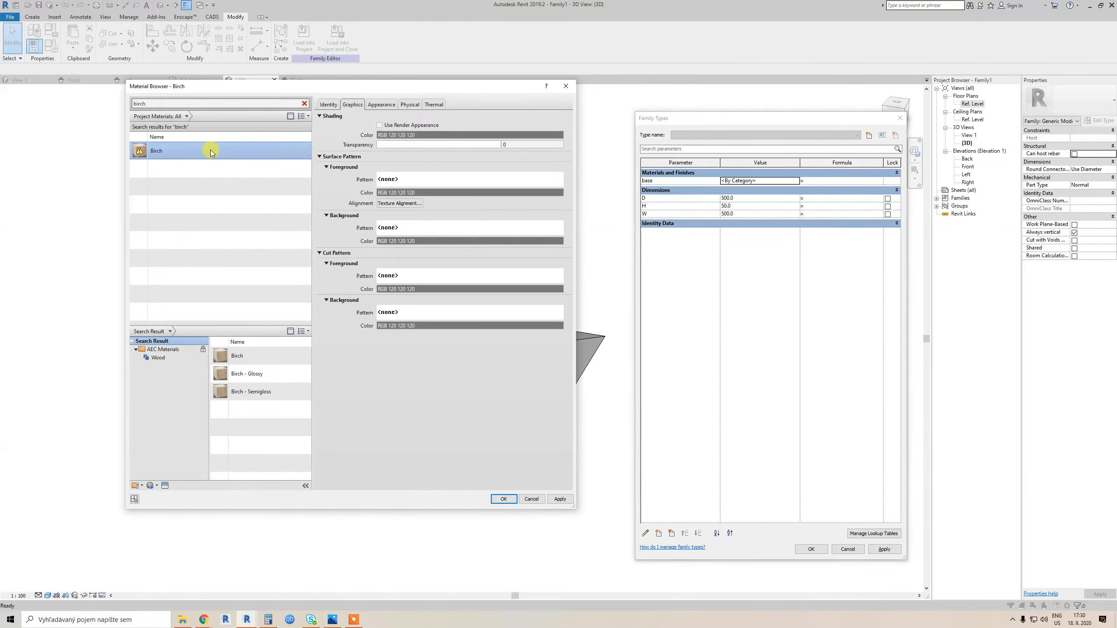
pyautogui.press('Return')
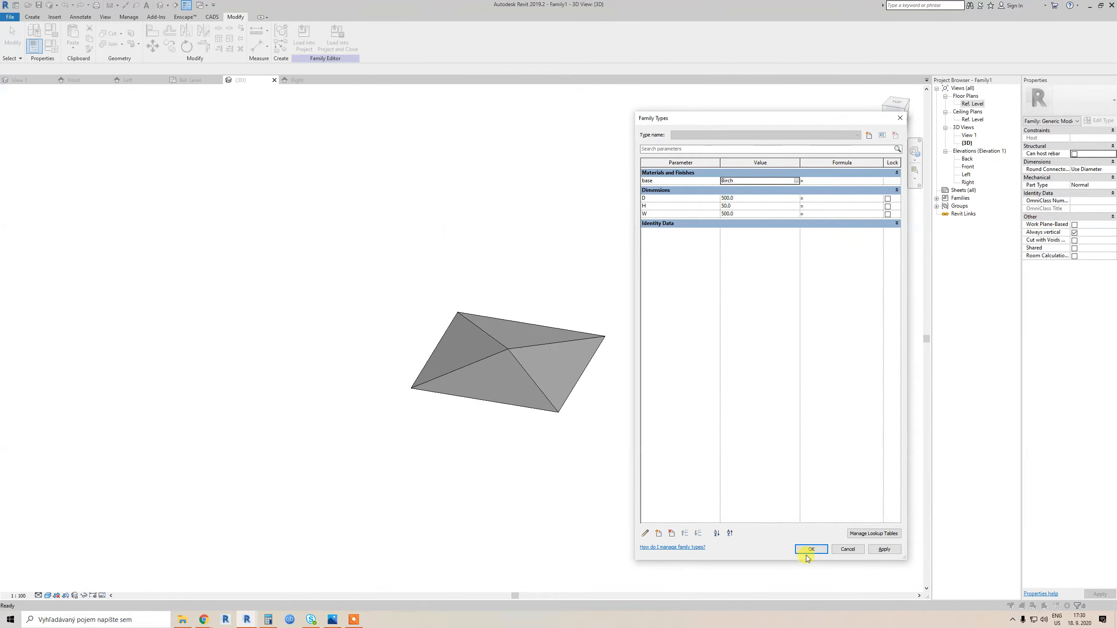
pyautogui.click(801, 548)
# Switch the 3D view to the Realistic visual style to show the wood texture
pyautogui.scroll(2, 516, 381)
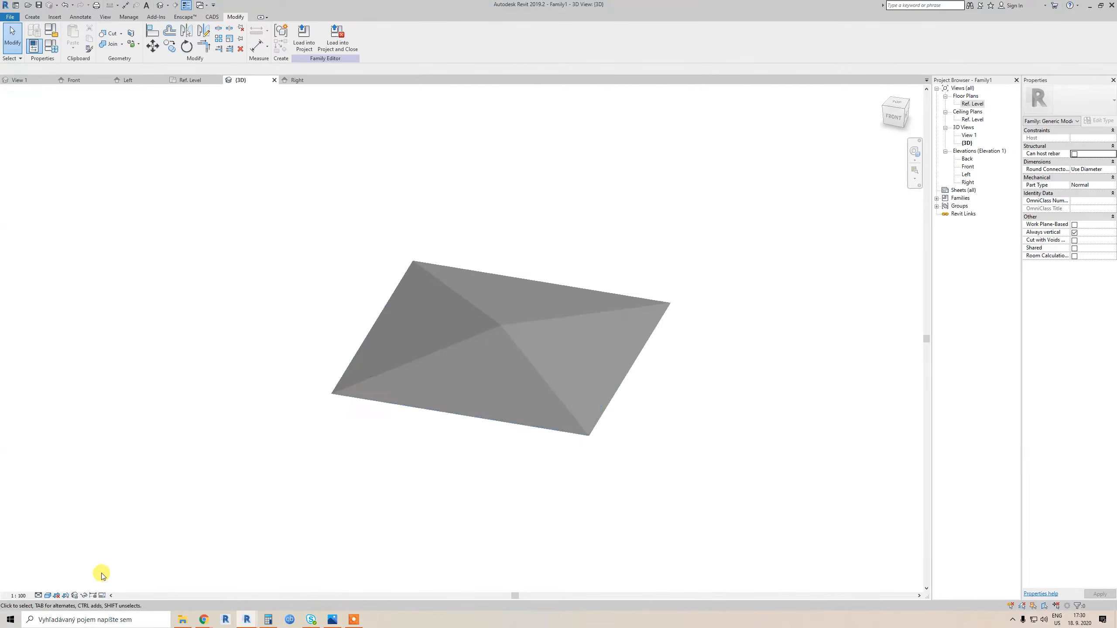
pyautogui.click(48, 595)
pyautogui.click(62, 578)
pyautogui.keyDown('shift'); pyautogui.moveTo(464, 469); pyautogui.dragTo(364, 577, button='middle'); pyautogui.keyUp('shift')
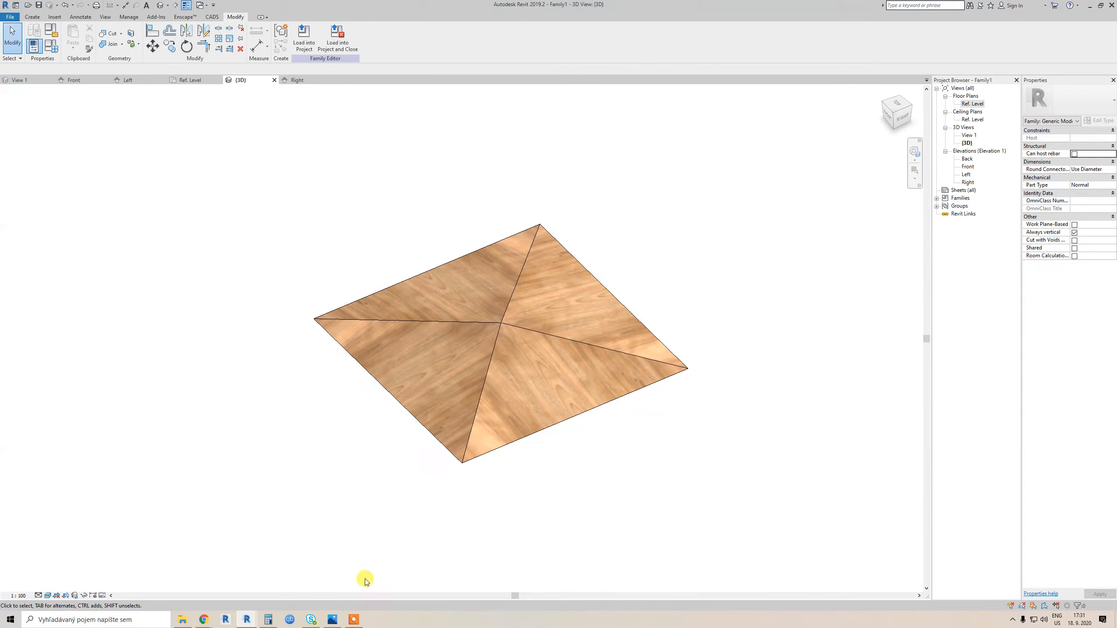
# Check the furniture reference image in Photos, return to Revit, and examine the wood grain direction on the pyramid's faces
pyautogui.click(332, 619)
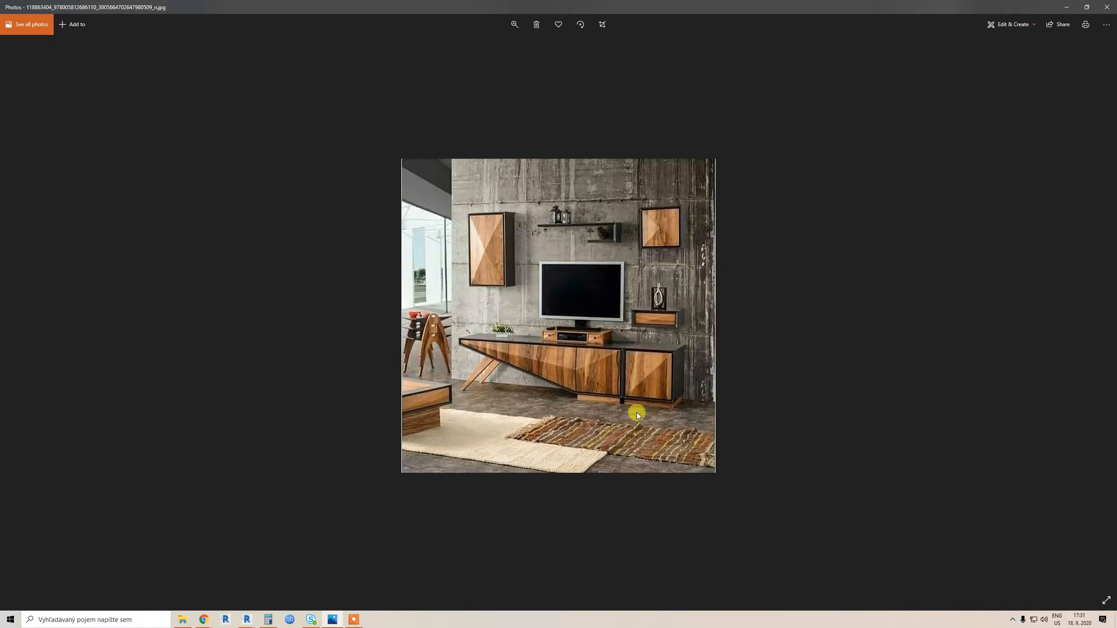
pyautogui.click(1066, 7)
pyautogui.keyDown('shift'); pyautogui.moveTo(531, 304); pyautogui.dragTo(512, 437, button='middle'); pyautogui.keyUp('shift')
pyautogui.scroll(-1, 562, 333)
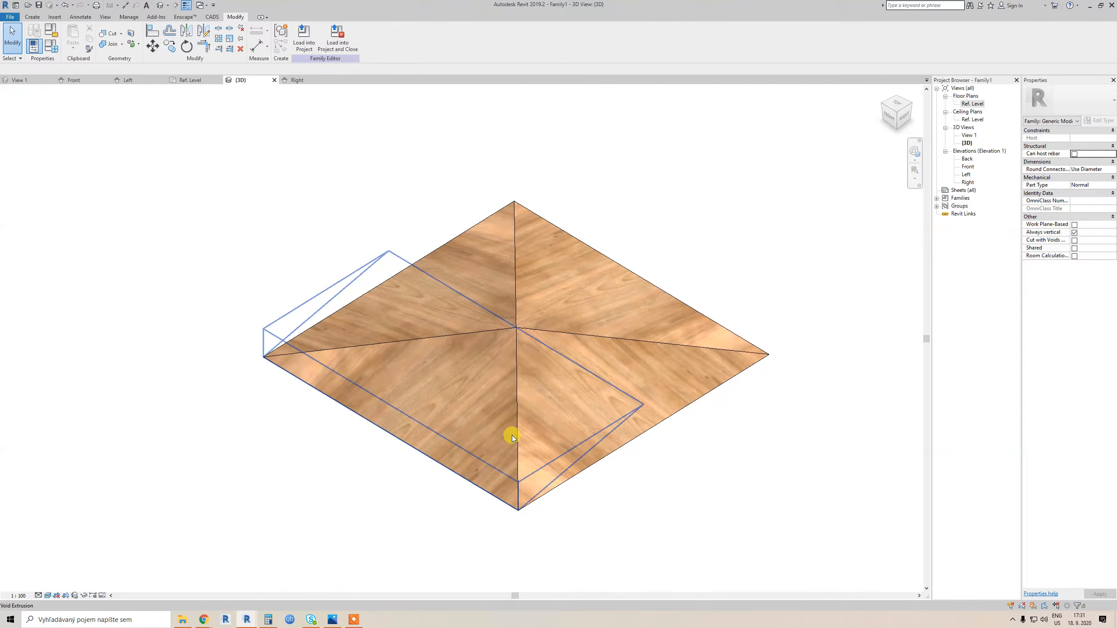
pyautogui.keyDown('shift'); pyautogui.moveTo(473, 429); pyautogui.dragTo(377, 394, button='middle'); pyautogui.keyUp('shift')
pyautogui.moveTo(404, 344)
pyautogui.keyDown('shift'); pyautogui.mouseDown(button='middle')
pyautogui.moveTo(255, 229)
pyautogui.moveTo(232, 249)
pyautogui.moveTo(402, 345)
pyautogui.mouseUp(button='middle'); pyautogui.keyUp('shift')
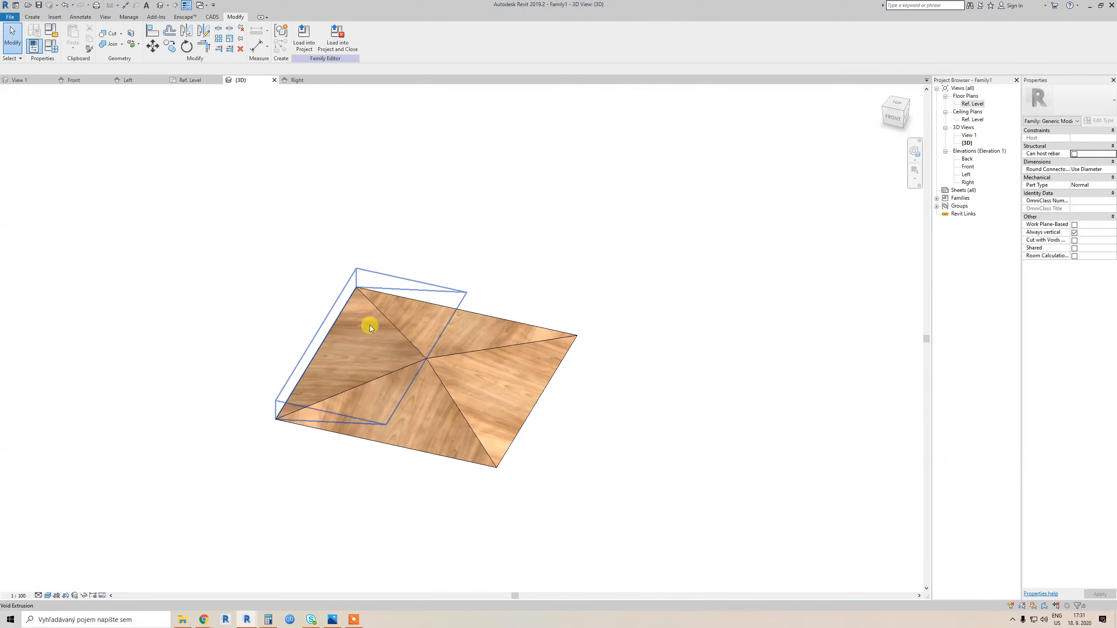
# Create a new Material-type family parameter named base 90 under Materials and Finishes
pyautogui.click(56, 52)
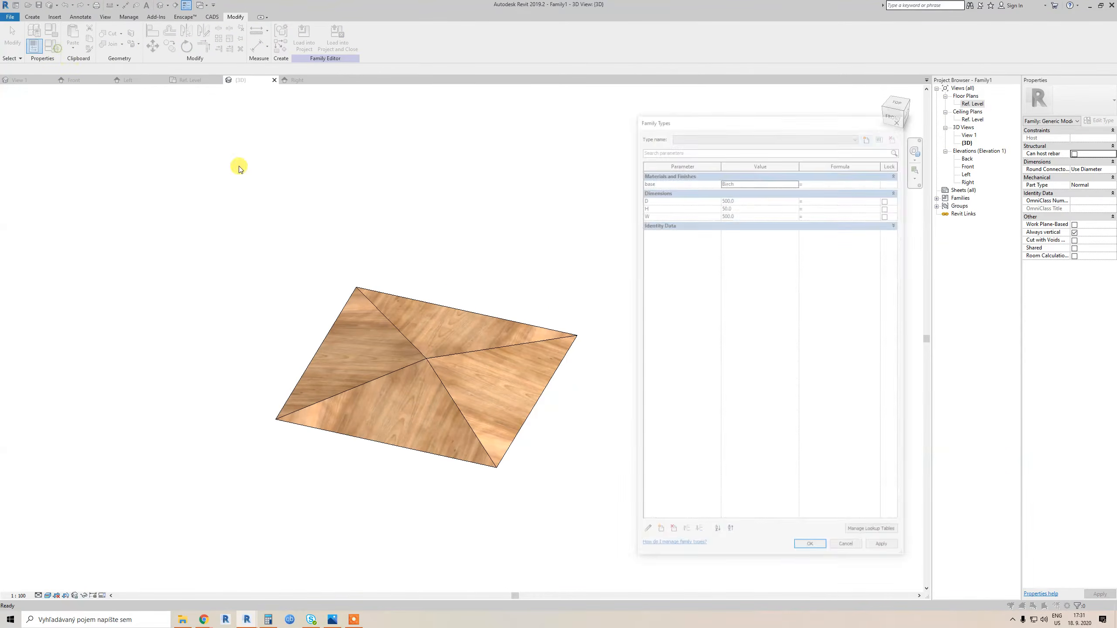
pyautogui.click(659, 534)
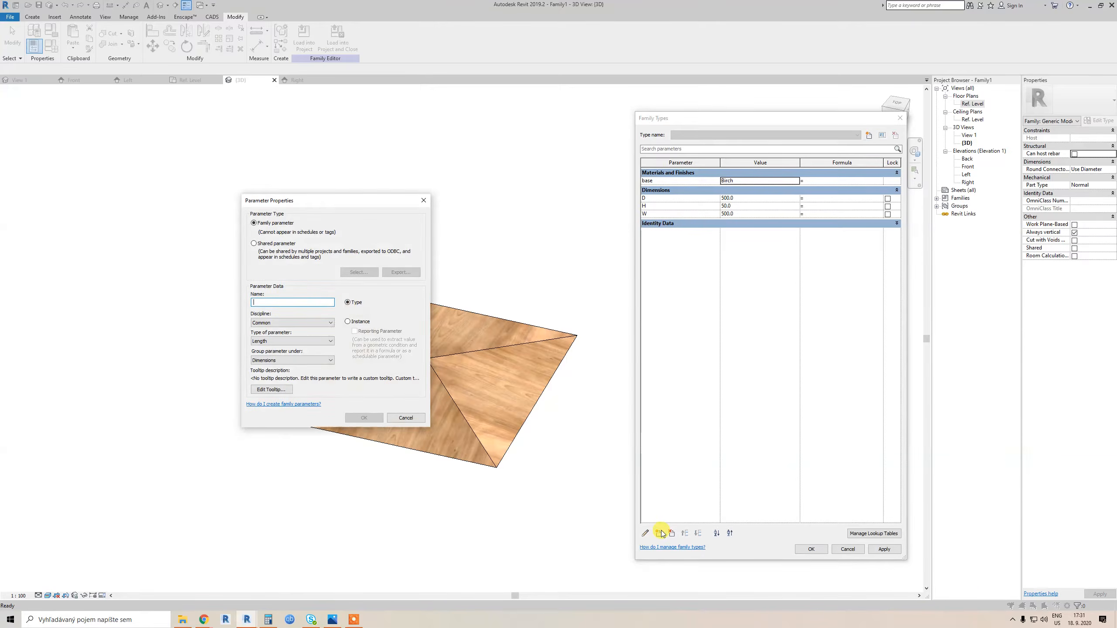
pyautogui.write('base ')
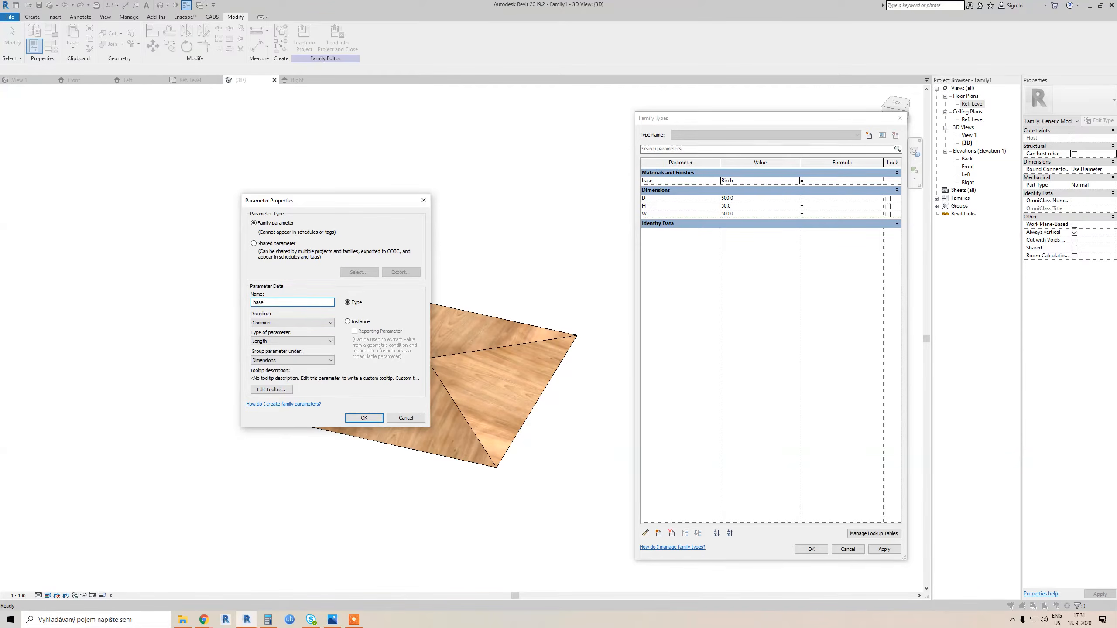
pyautogui.write('90')
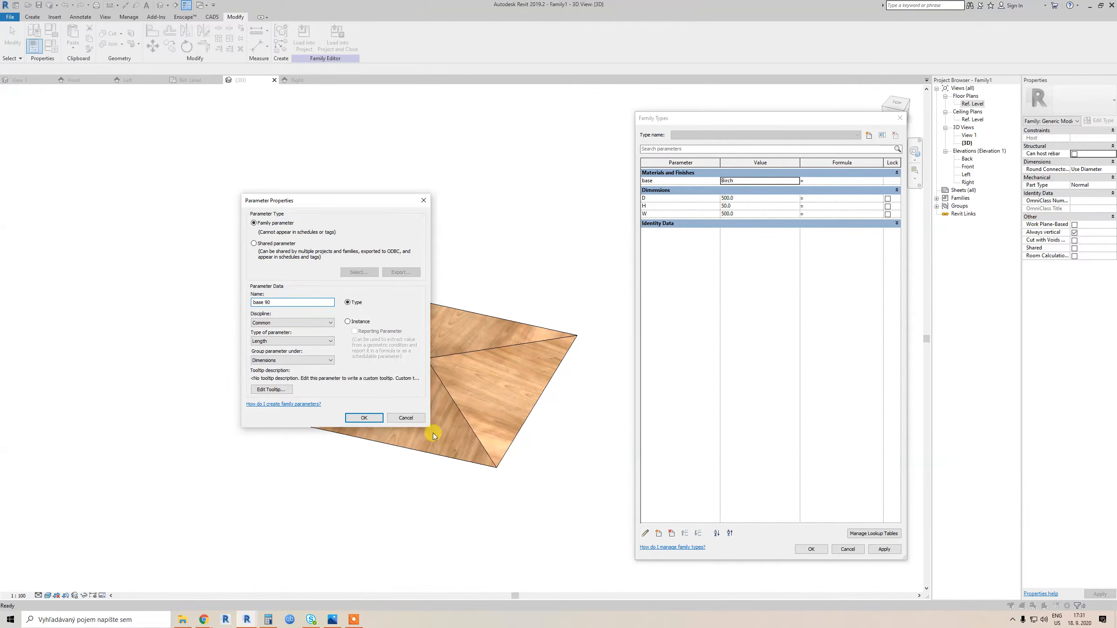
pyautogui.click(291, 322)
pyautogui.click(290, 341)
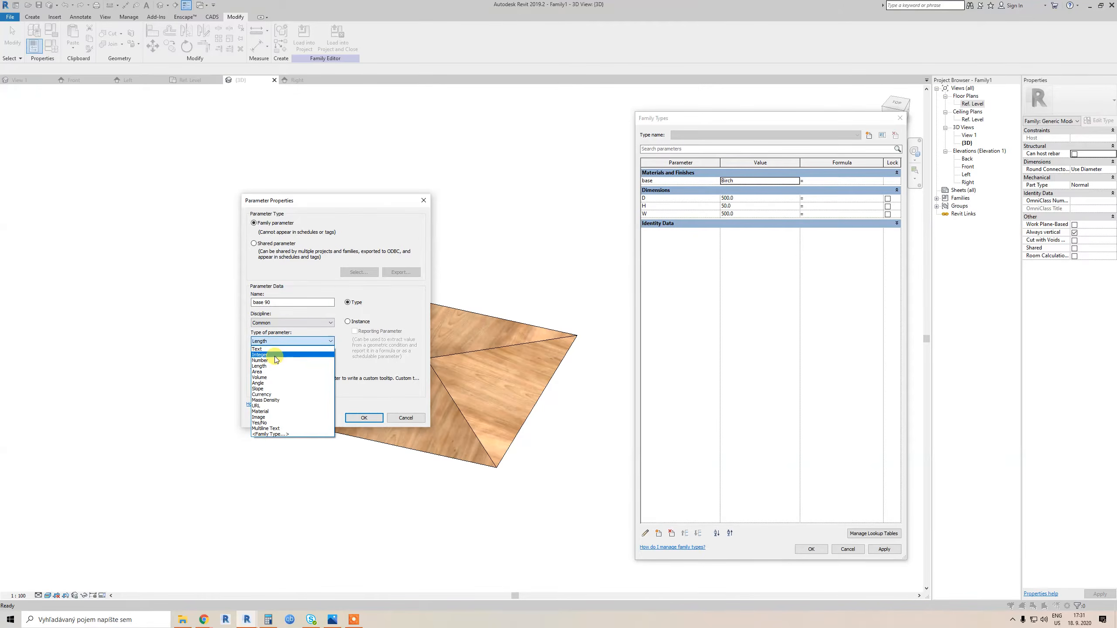
pyautogui.click(273, 410)
pyautogui.click(367, 417)
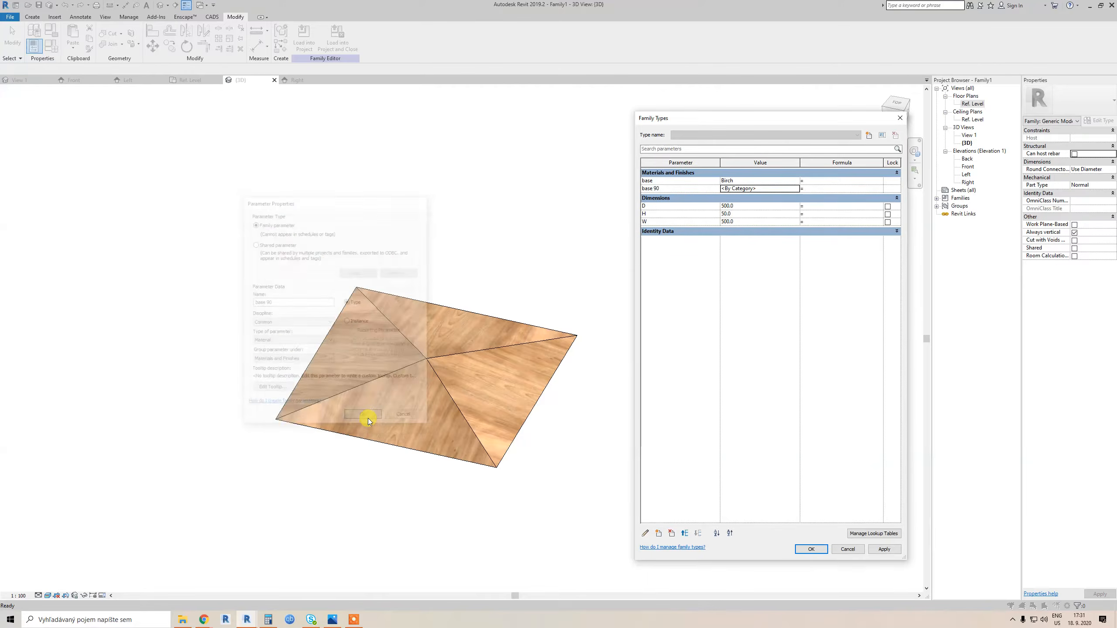
# For the base 90 parameter, duplicate the Birch material and name the copy Birch 90
pyautogui.click(797, 189)
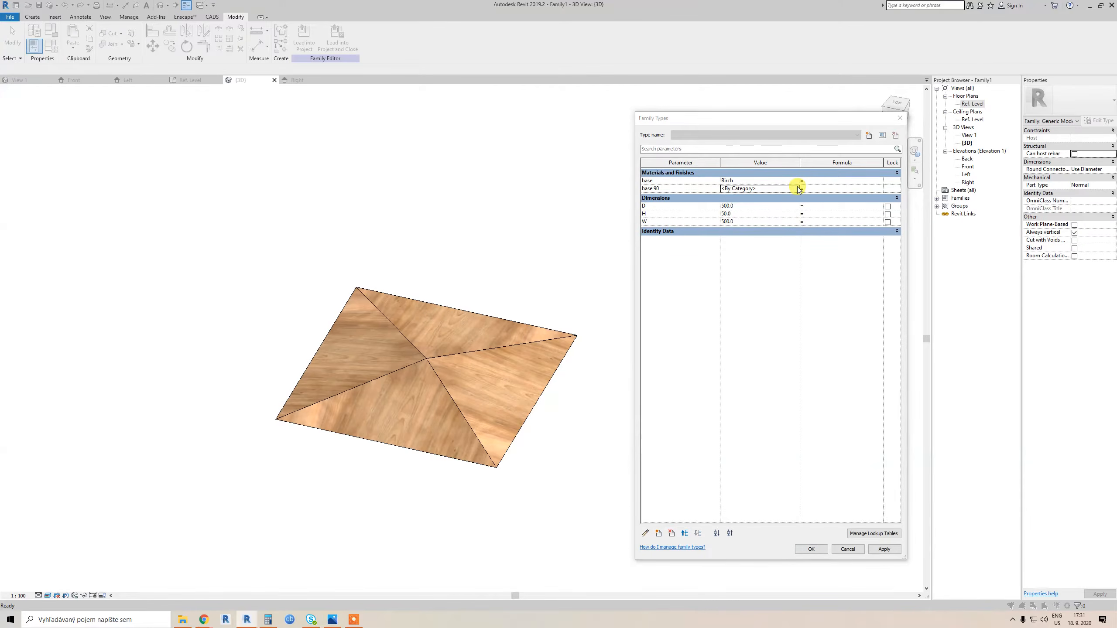
pyautogui.rightClick(209, 246)
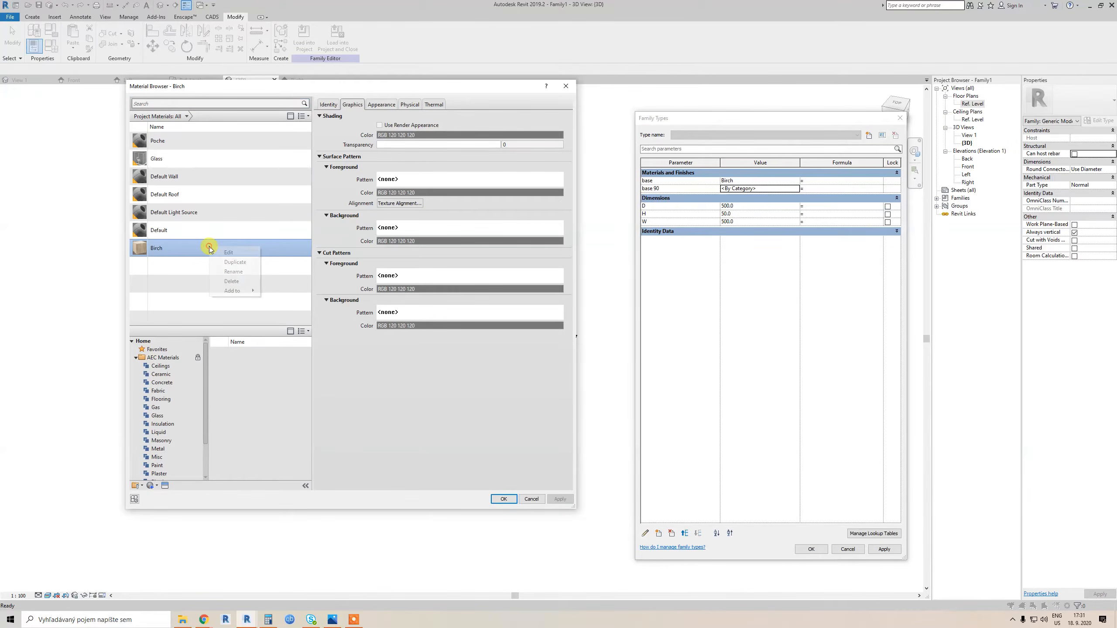
pyautogui.click(233, 259)
pyautogui.click(172, 249)
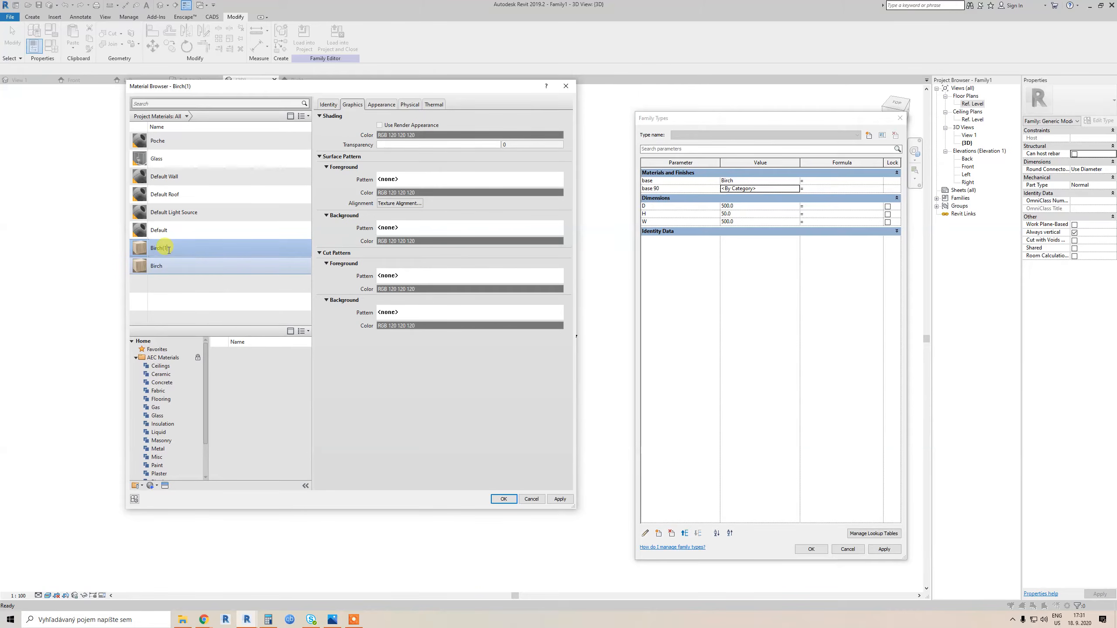
pyautogui.write('90')
pyautogui.press('Return')
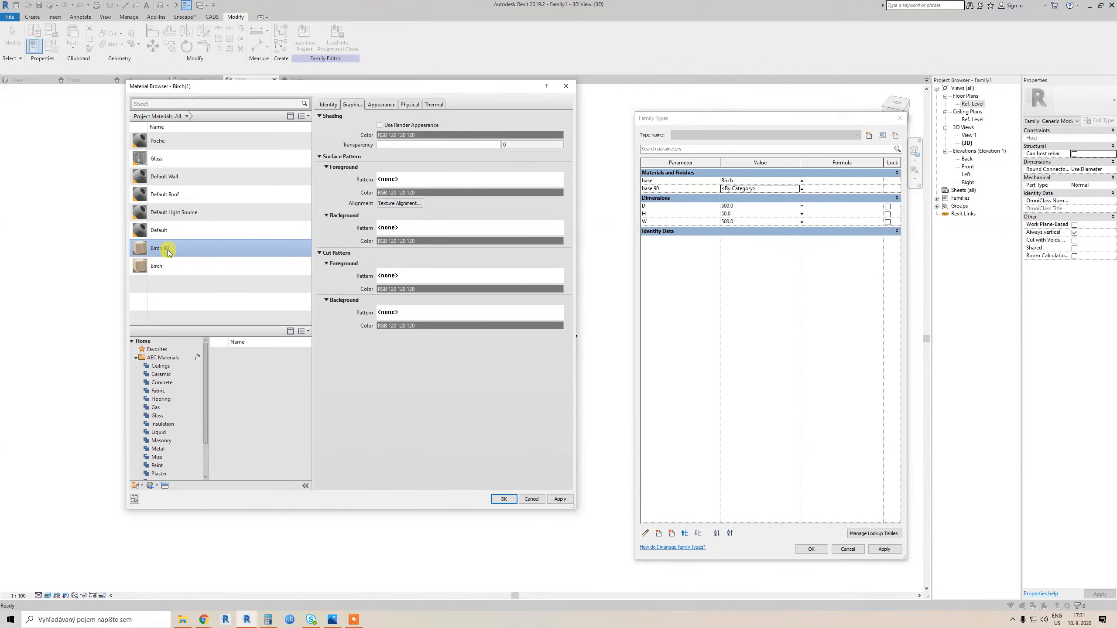
# Duplicate the appearance asset of Birch 90 and link the texture transforms of its wood image
pyautogui.click(377, 103)
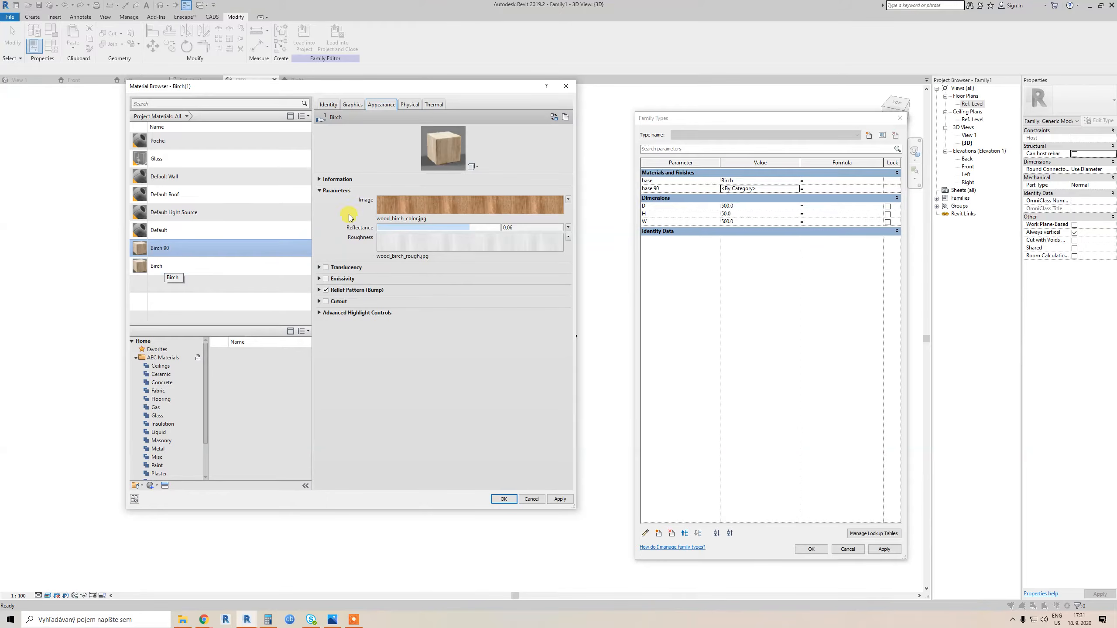
pyautogui.click(566, 117)
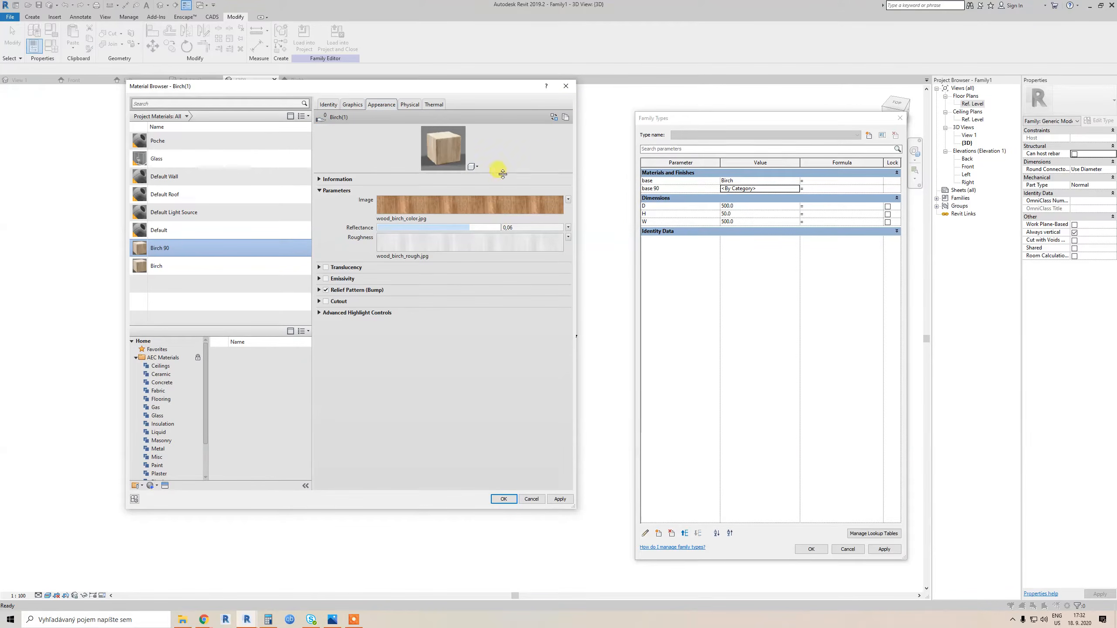
pyautogui.click(405, 206)
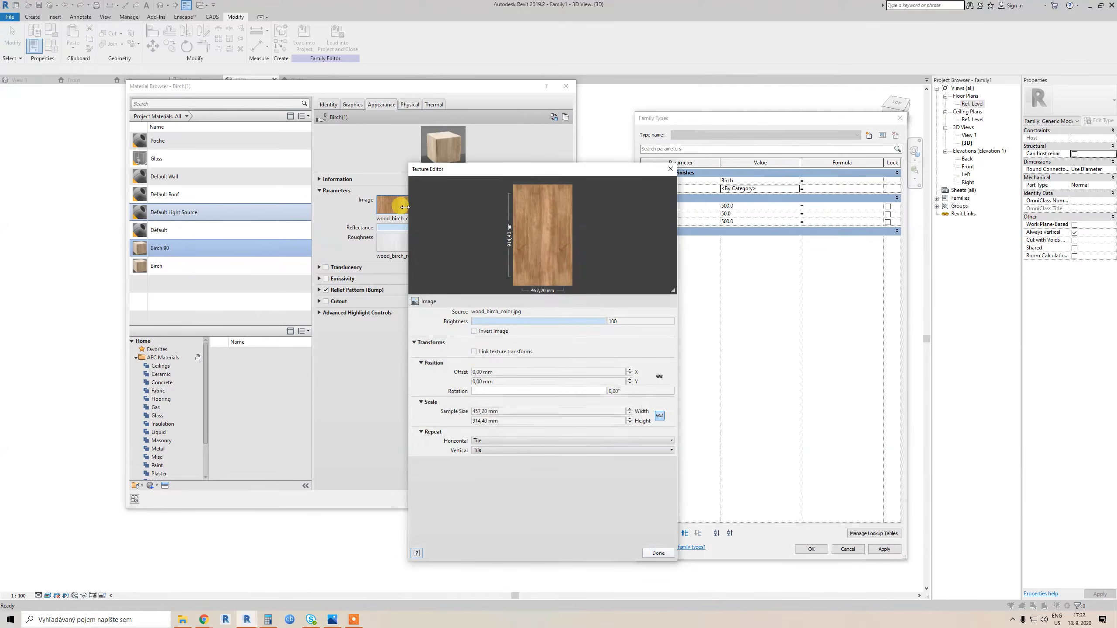
pyautogui.click(474, 351)
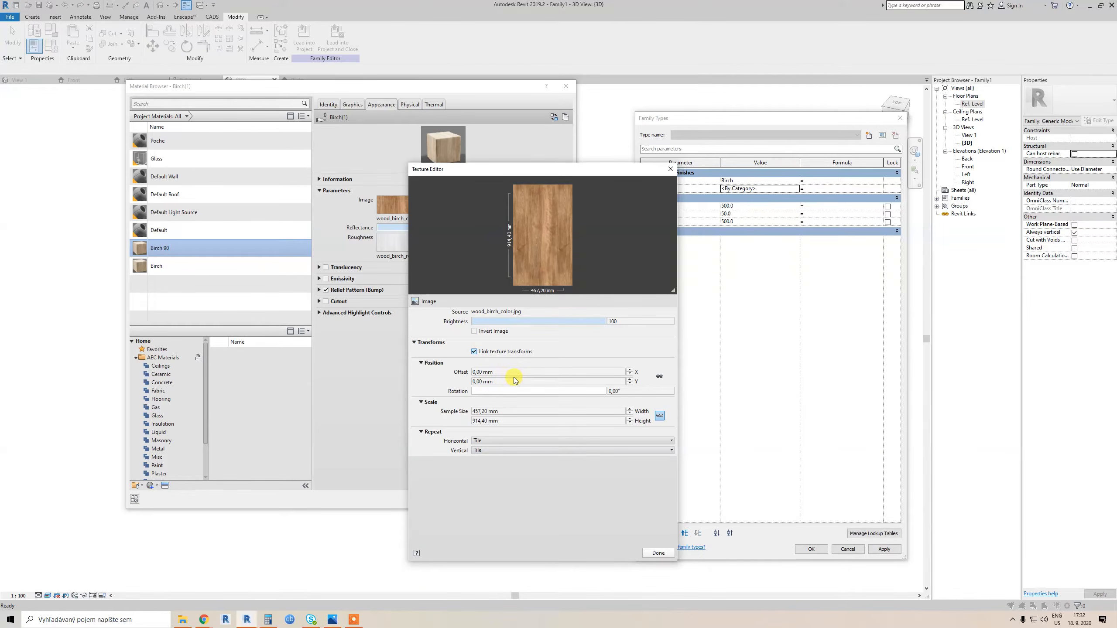
# Set the texture rotation to 90° and assign Birch 90 to the base 90 parameter
pyautogui.click(630, 392)
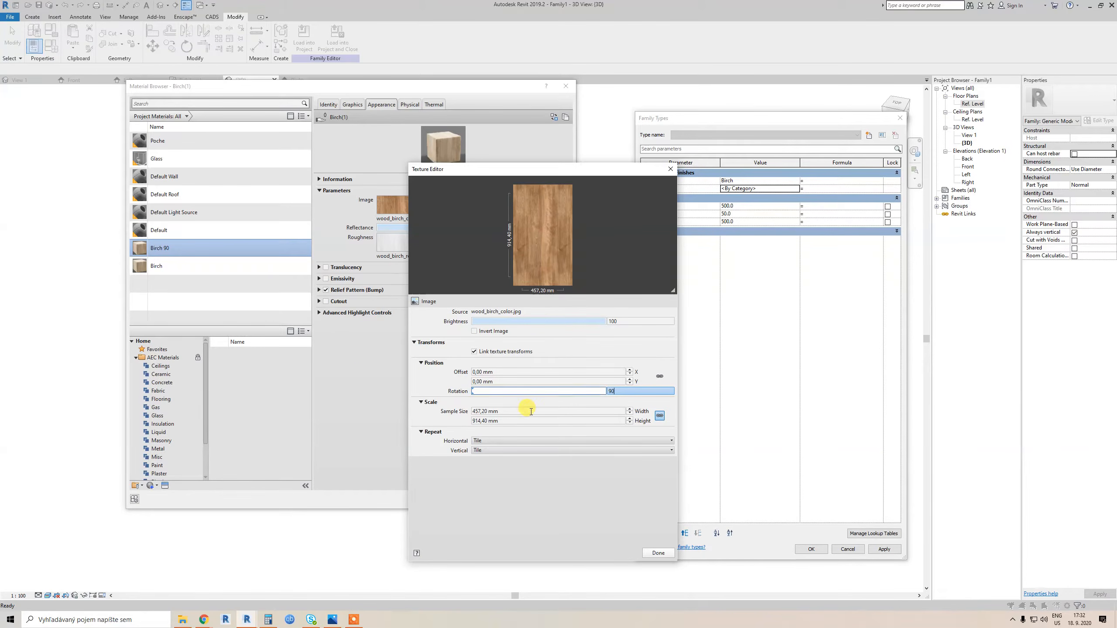
pyautogui.click(658, 554)
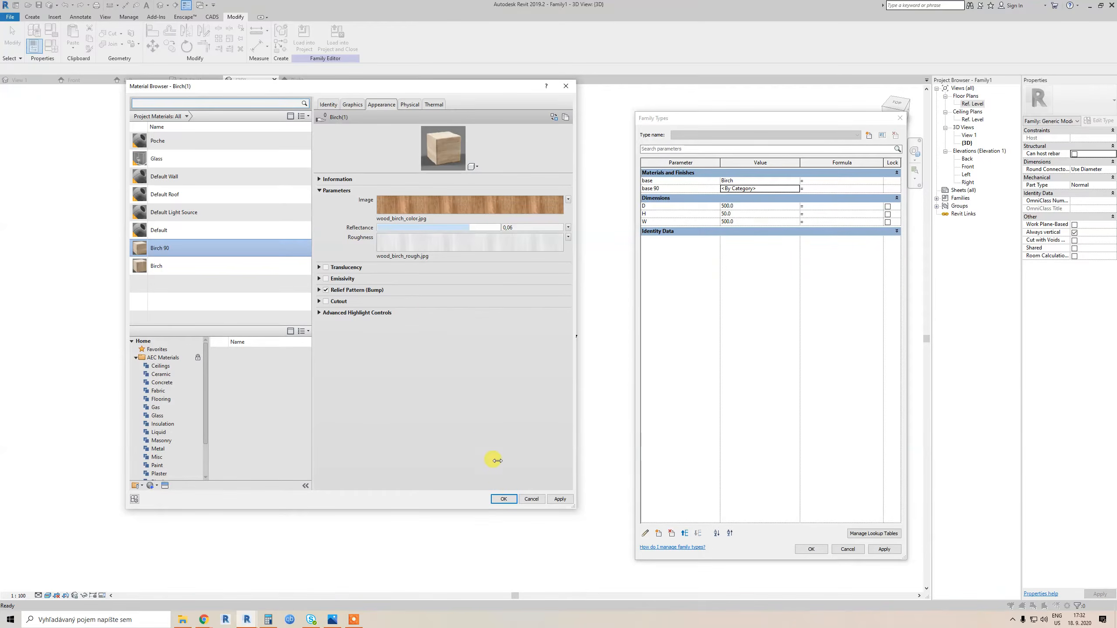
pyautogui.click(503, 499)
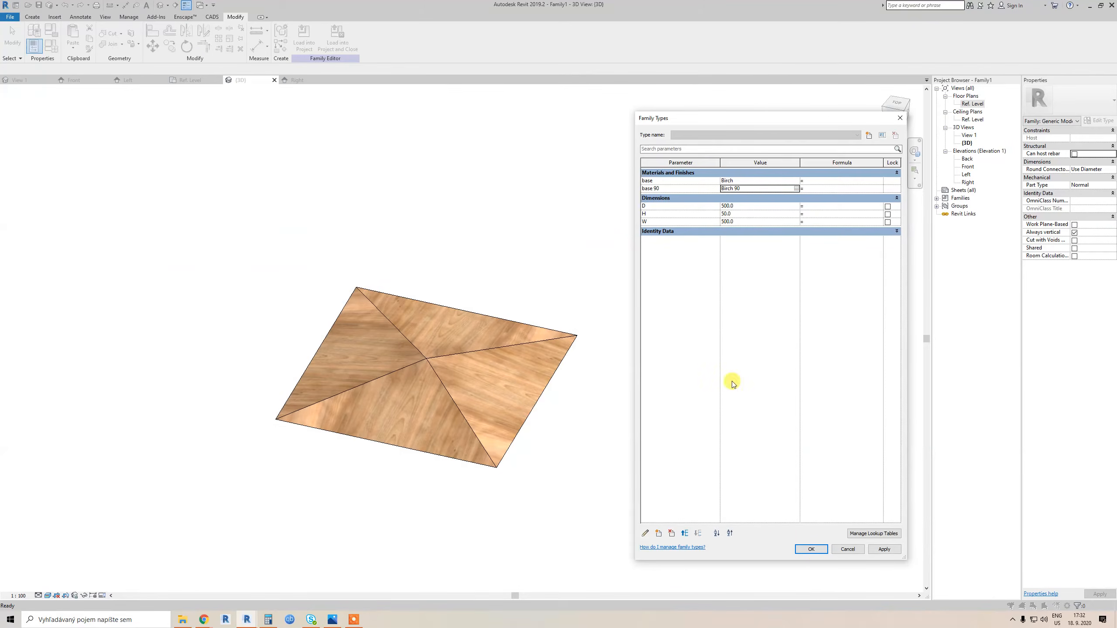
pyautogui.click(809, 550)
# Paint the pyramid's right-hand sloped face with the base 90 (param) material
pyautogui.scroll(1, 414, 398)
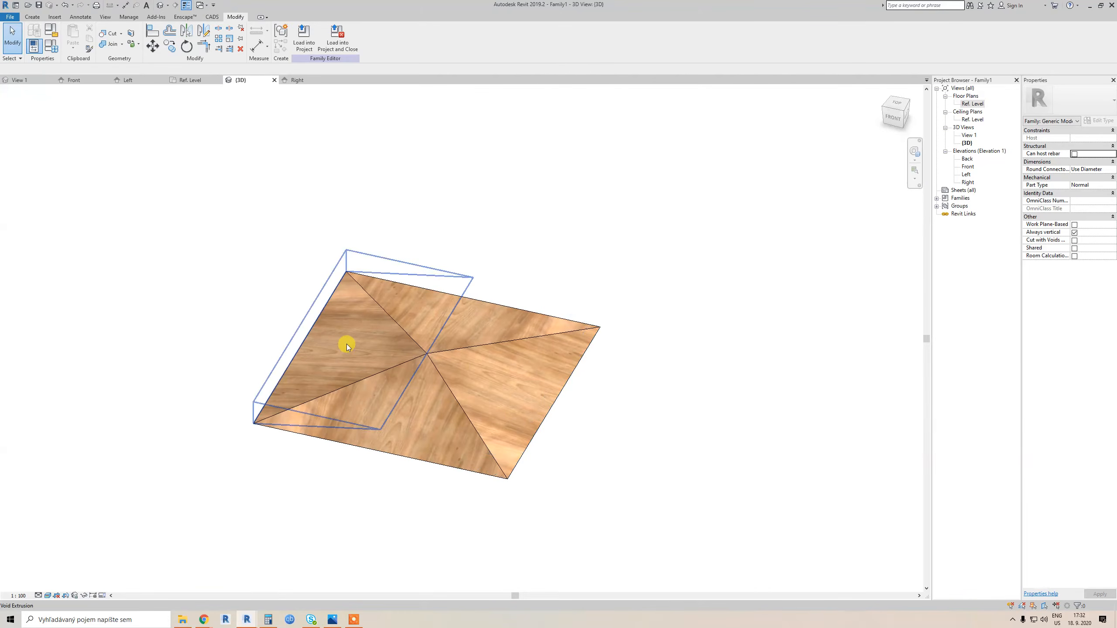
pyautogui.moveTo(354, 346); pyautogui.dragTo(517, 384)
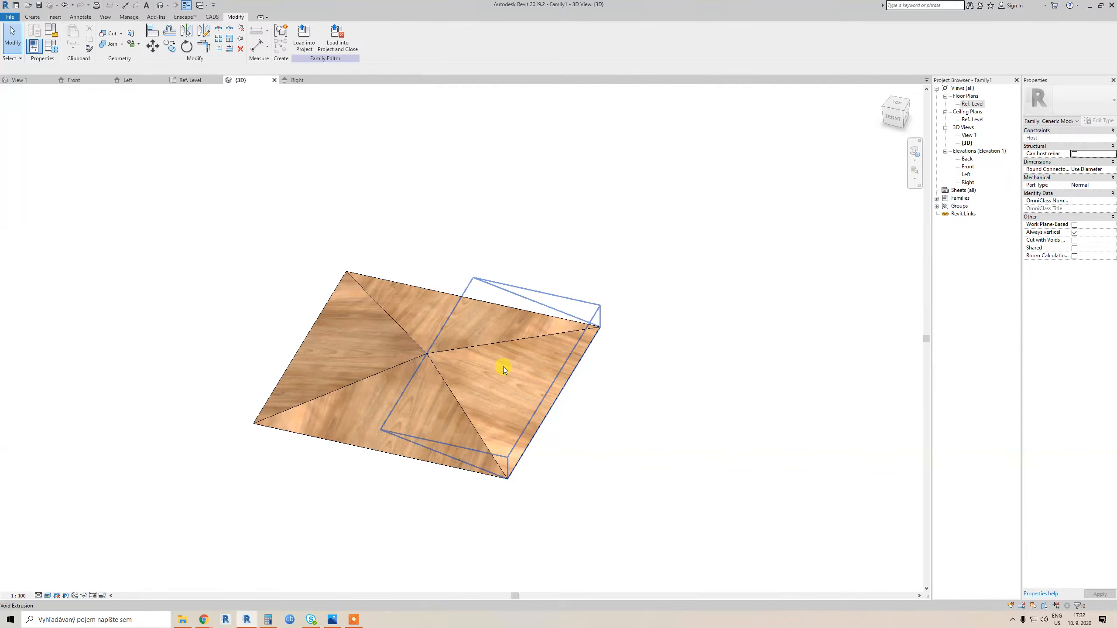
pyautogui.click(138, 45)
pyautogui.click(160, 62)
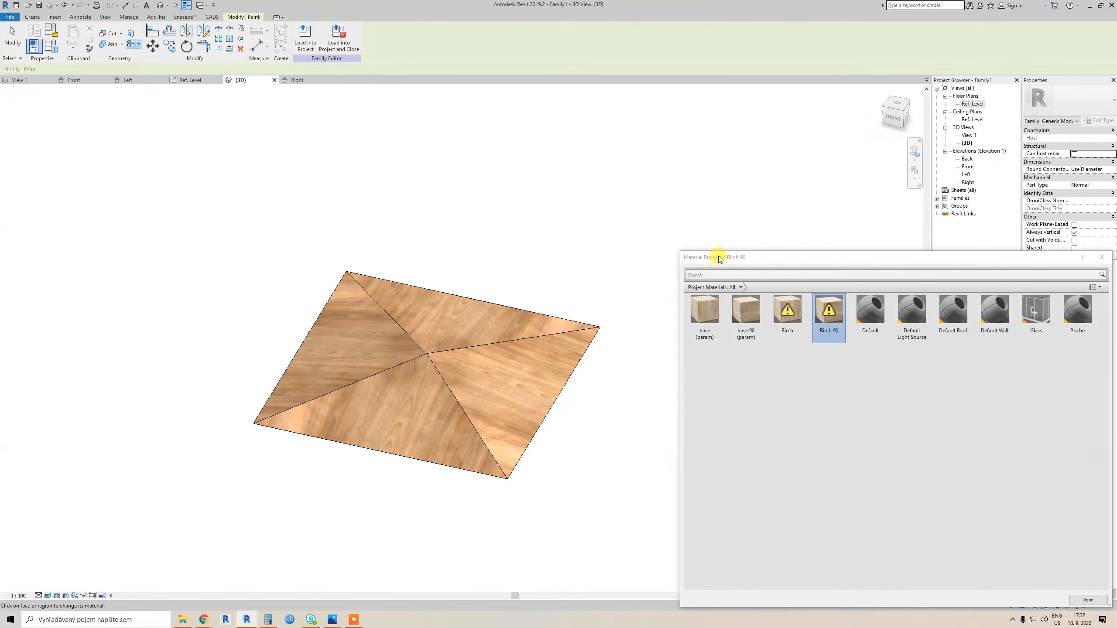
pyautogui.moveTo(718, 254)
pyautogui.mouseDown()
pyautogui.moveTo(594, 150)
pyautogui.moveTo(655, 149)
pyautogui.mouseUp()
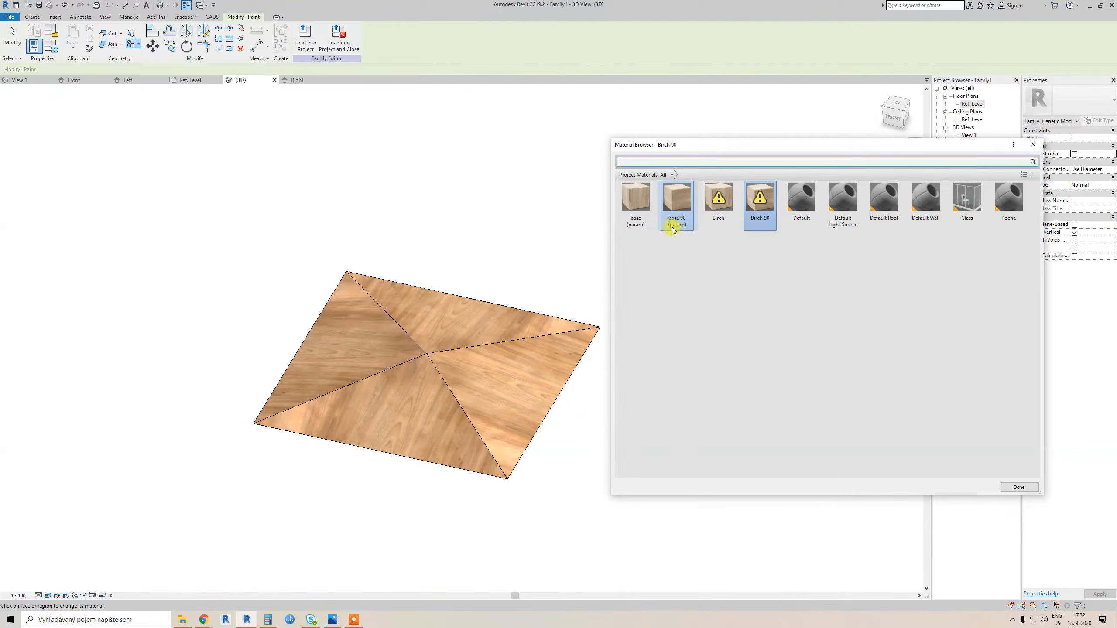
pyautogui.click(677, 203)
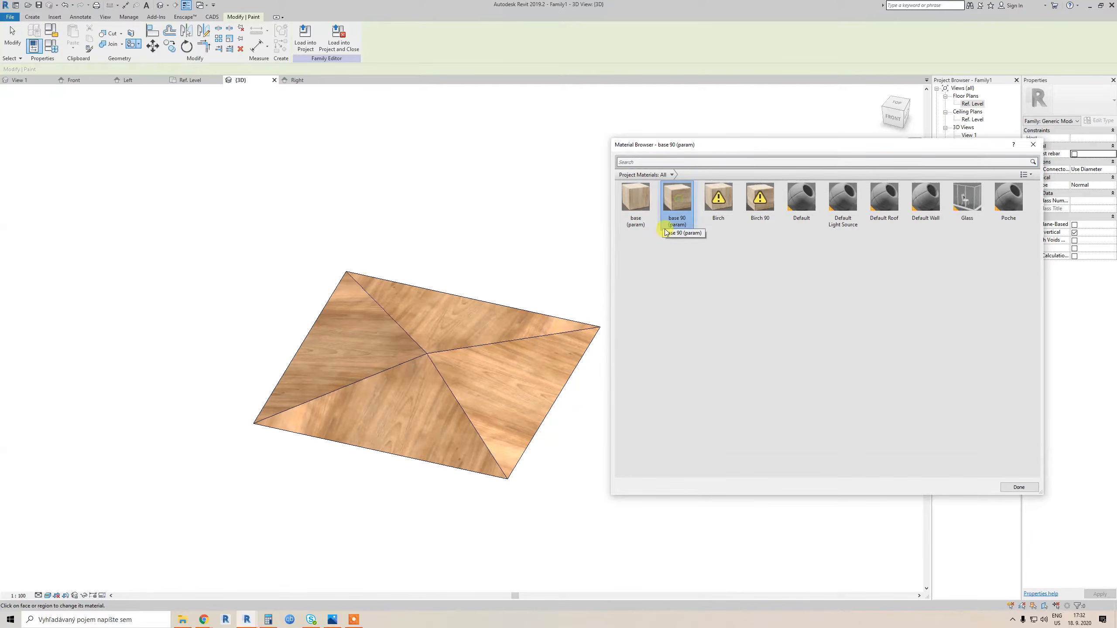
pyautogui.click(514, 391)
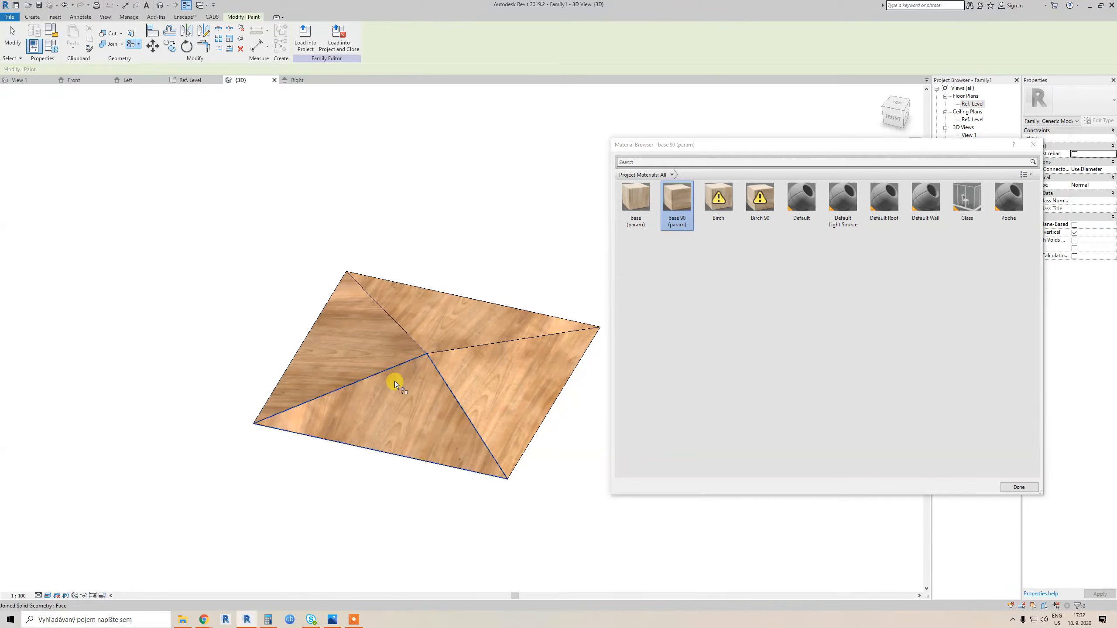
# Paint the pyramid's front sloped face with base 90 (param), finish painting and close the inactive views
pyautogui.click(395, 386)
pyautogui.click(1018, 488)
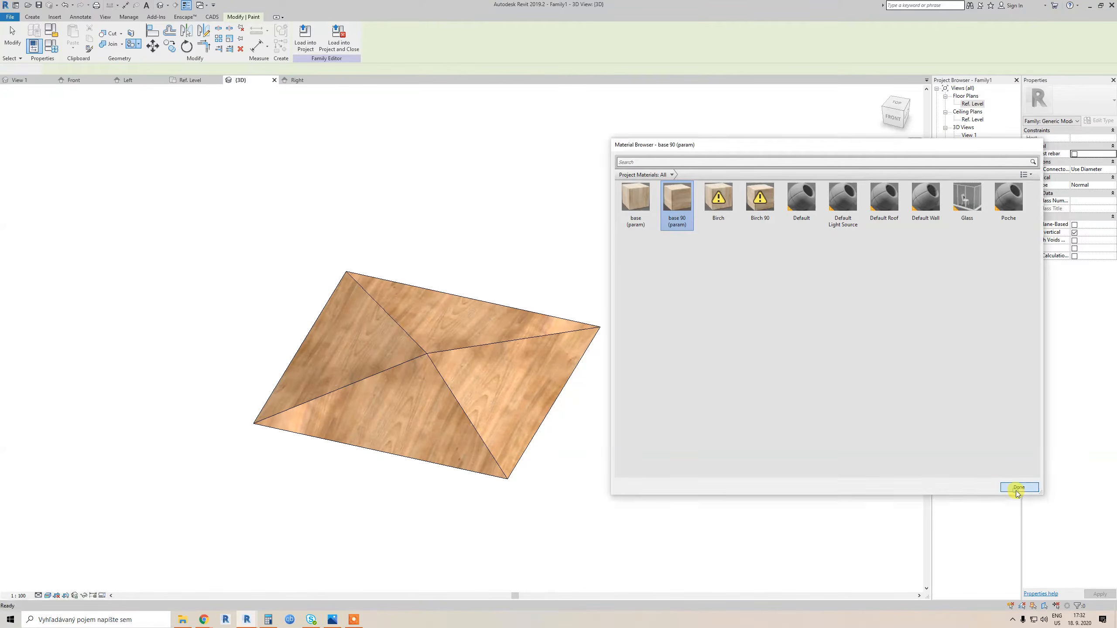
pyautogui.scroll(2, 451, 404)
pyautogui.moveTo(432, 503)
pyautogui.keyDown('shift'); pyautogui.mouseDown(button='middle')
pyautogui.moveTo(559, 491)
pyautogui.moveTo(324, 453)
pyautogui.moveTo(236, 405)
pyautogui.moveTo(466, 335)
pyautogui.moveTo(367, 306)
pyautogui.moveTo(329, 242)
pyautogui.moveTo(401, 277)
pyautogui.moveTo(486, 381)
pyautogui.moveTo(374, 444)
pyautogui.moveTo(391, 434)
pyautogui.mouseUp(button='middle'); pyautogui.keyUp('shift')
pyautogui.press('w')
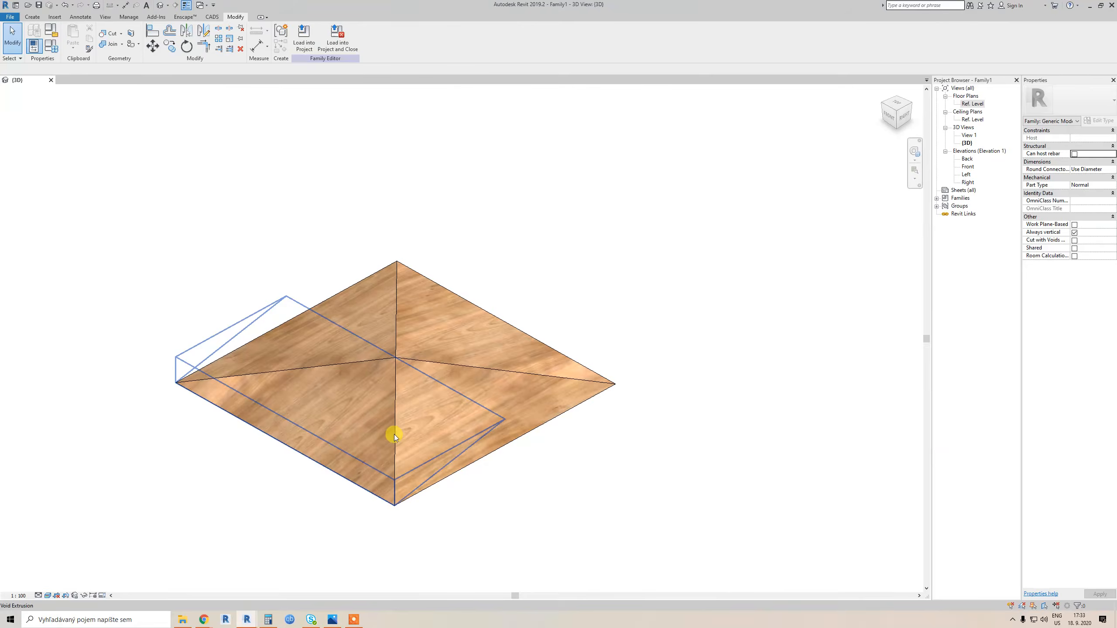
pyautogui.keyDown('shift'); pyautogui.moveTo(259, 452); pyautogui.dragTo(379, 456, button='middle'); pyautogui.keyUp('shift')
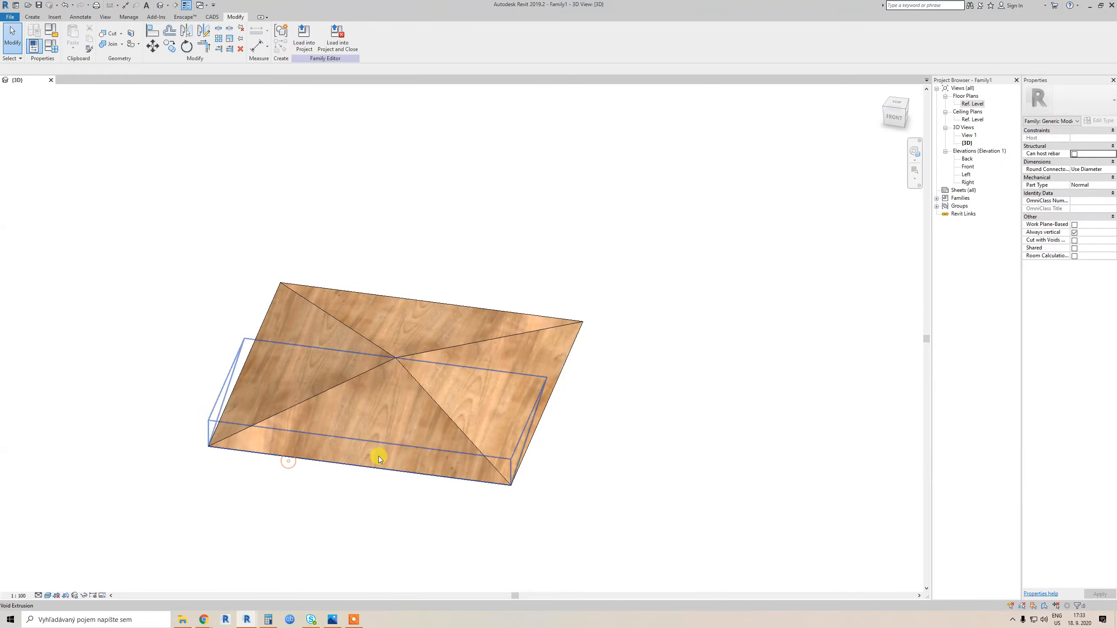
# Open the Ref. Level floor plan and examine the frames around the cabinet fronts in the reference photo
pyautogui.doubleClick(971, 104)
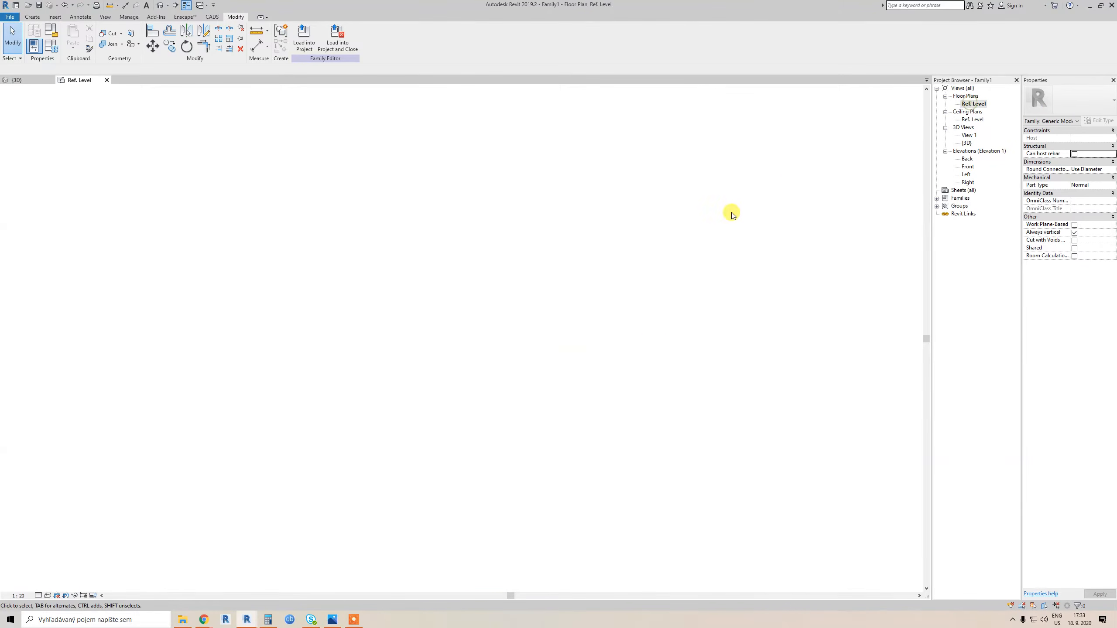
pyautogui.scroll(-3, 484, 343)
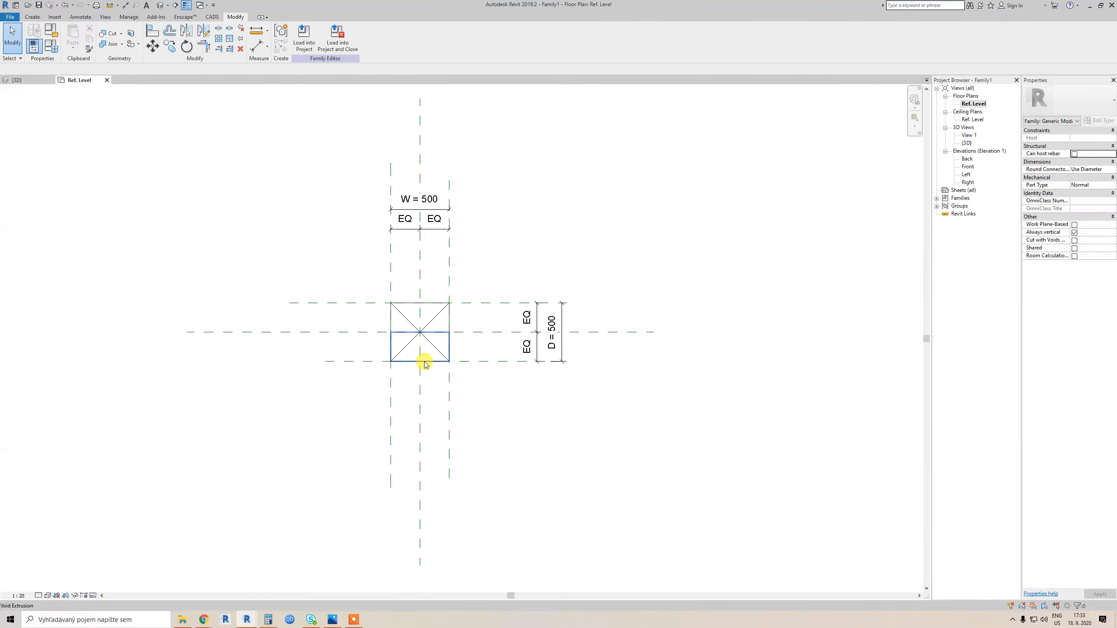
pyautogui.click(336, 622)
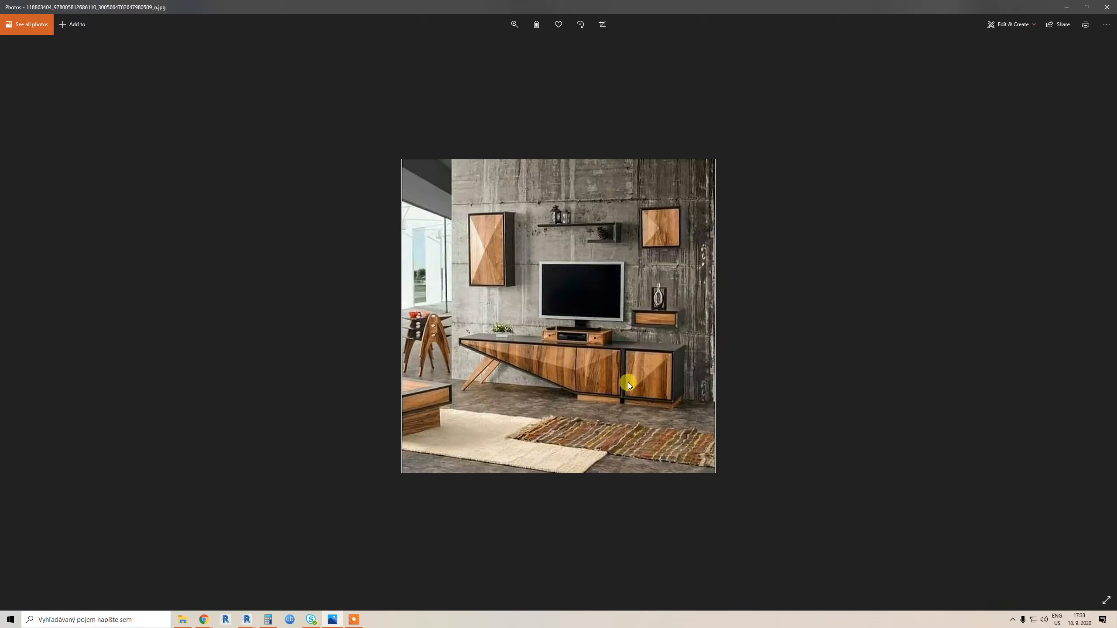
pyautogui.click(1068, 7)
pyautogui.scroll(3, 396, 308)
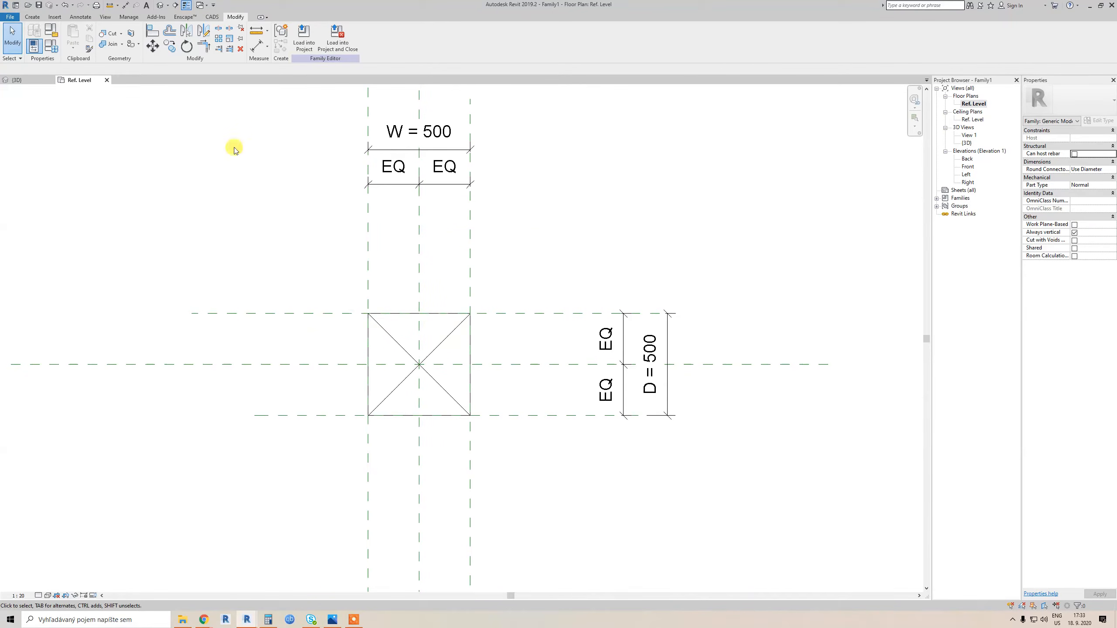
pyautogui.click(32, 16)
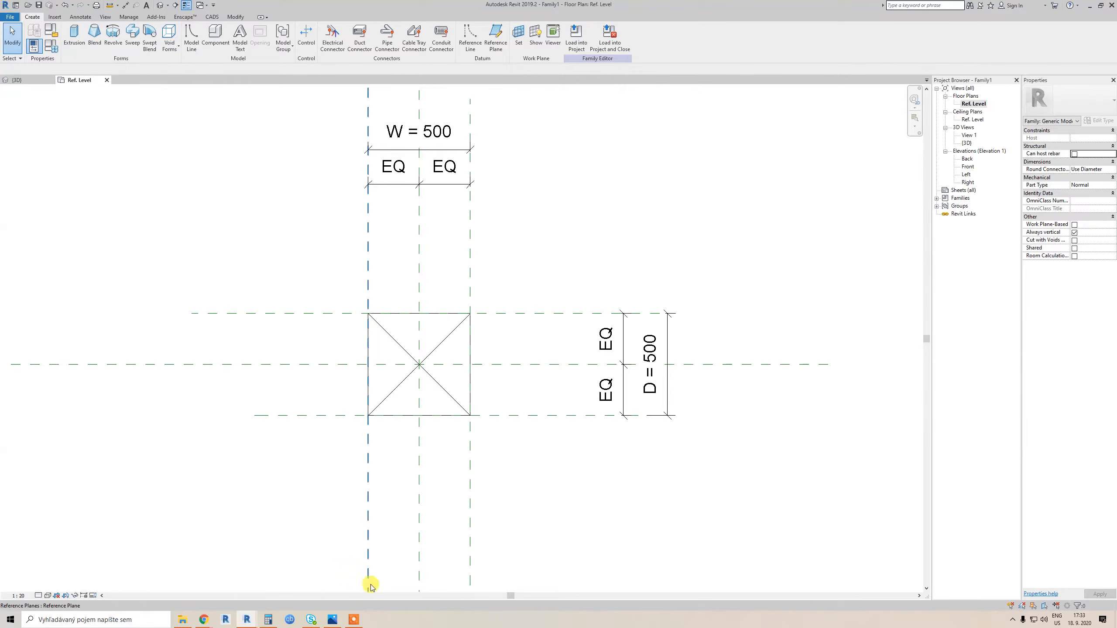
pyautogui.click(333, 620)
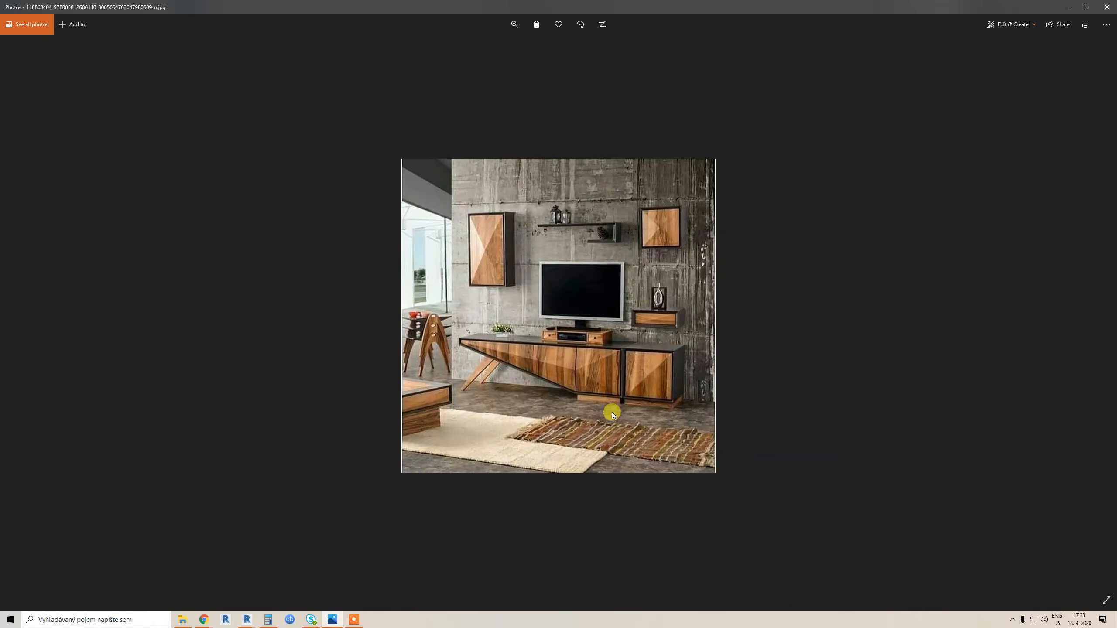
pyautogui.click(1066, 7)
pyautogui.moveTo(452, 391); pyautogui.dragTo(478, 361, button='middle')
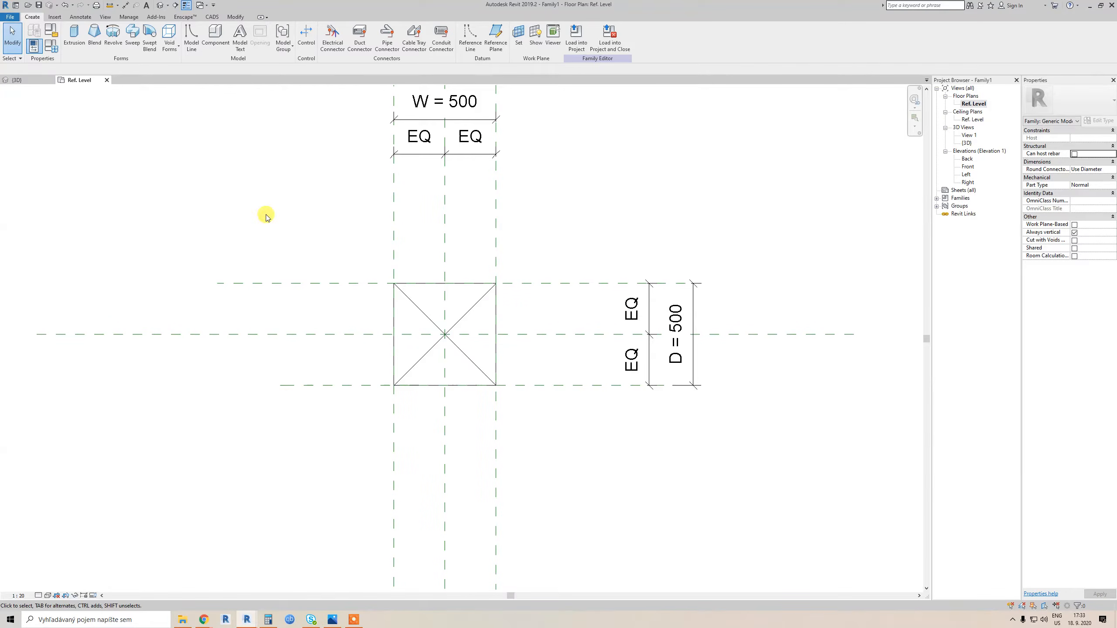
# Start a solid extrusion and sketch a rectangle on the four W and D reference planes, locking every side to its plane
pyautogui.click(73, 37)
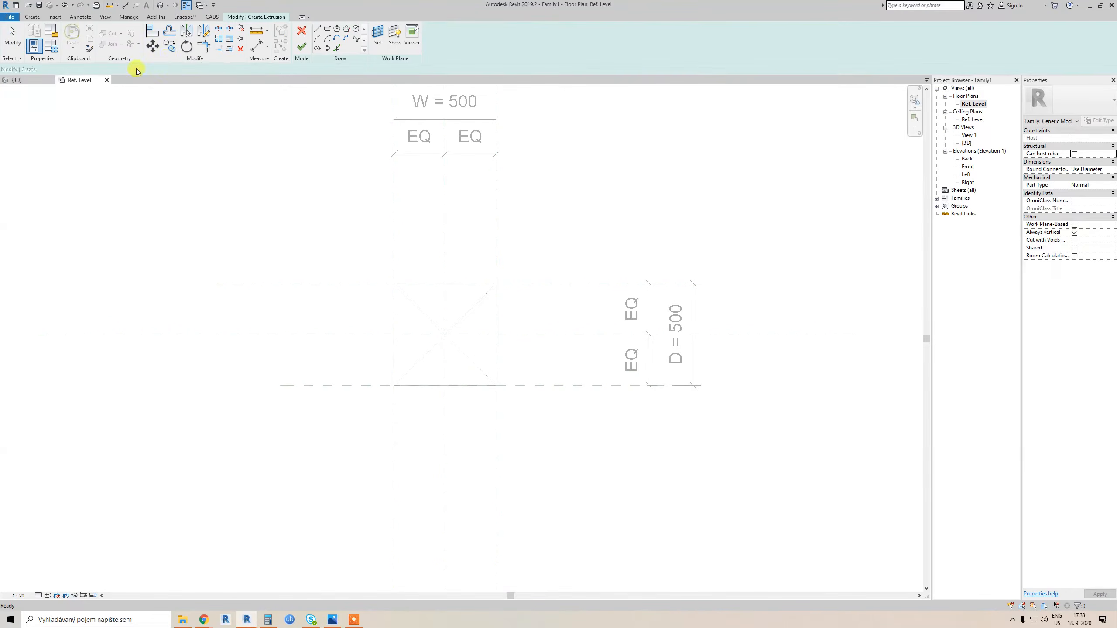
pyautogui.click(327, 34)
pyautogui.click(393, 283)
pyautogui.click(496, 386)
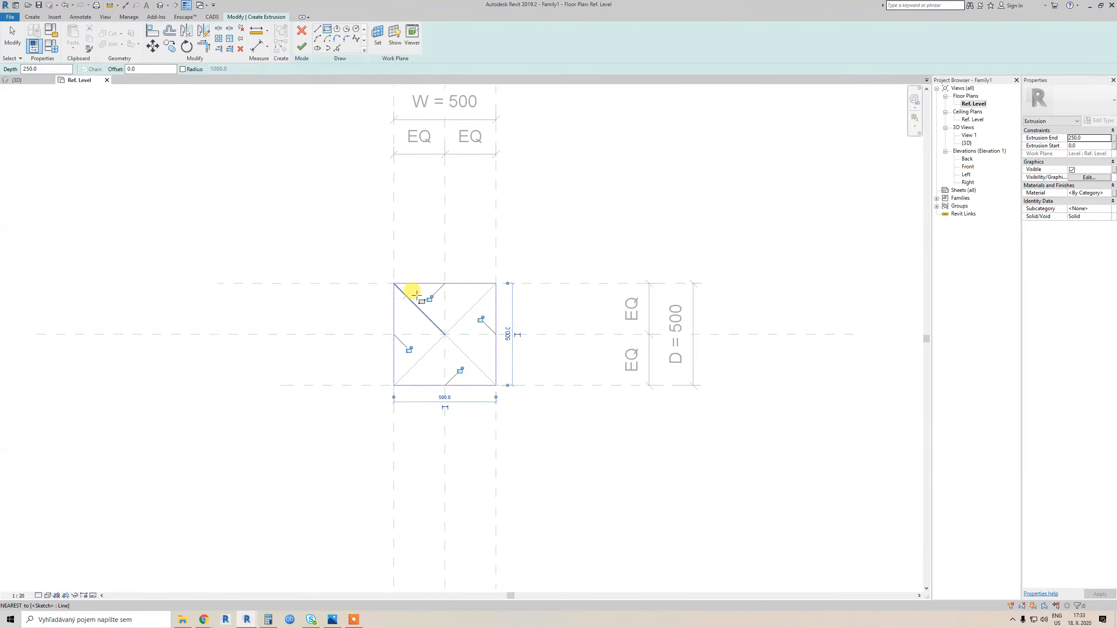
pyautogui.click(487, 325)
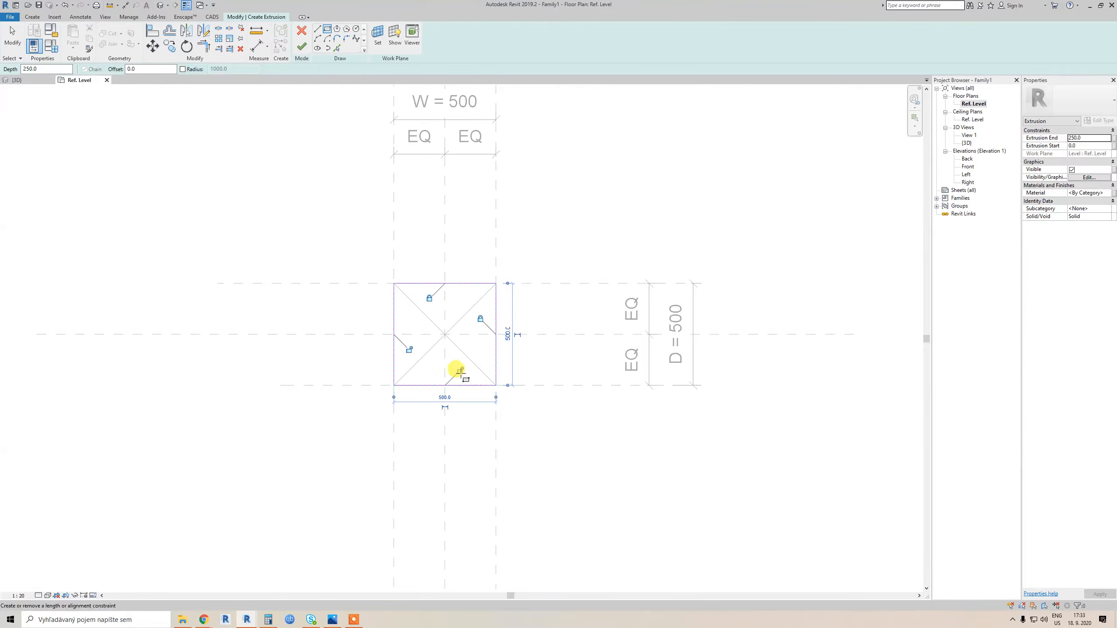
pyautogui.click(459, 371)
pyautogui.click(409, 349)
# Sketch a second rectangle of about 580 × 580 mm around the first as the outer edge of the frame
pyautogui.click(383, 276)
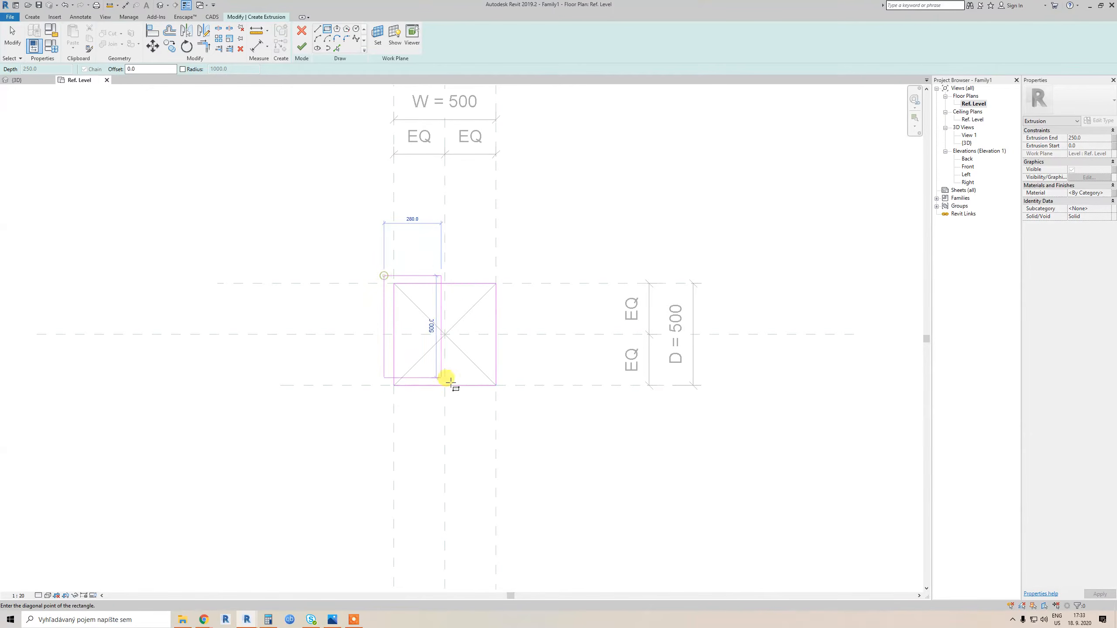
pyautogui.click(505, 389)
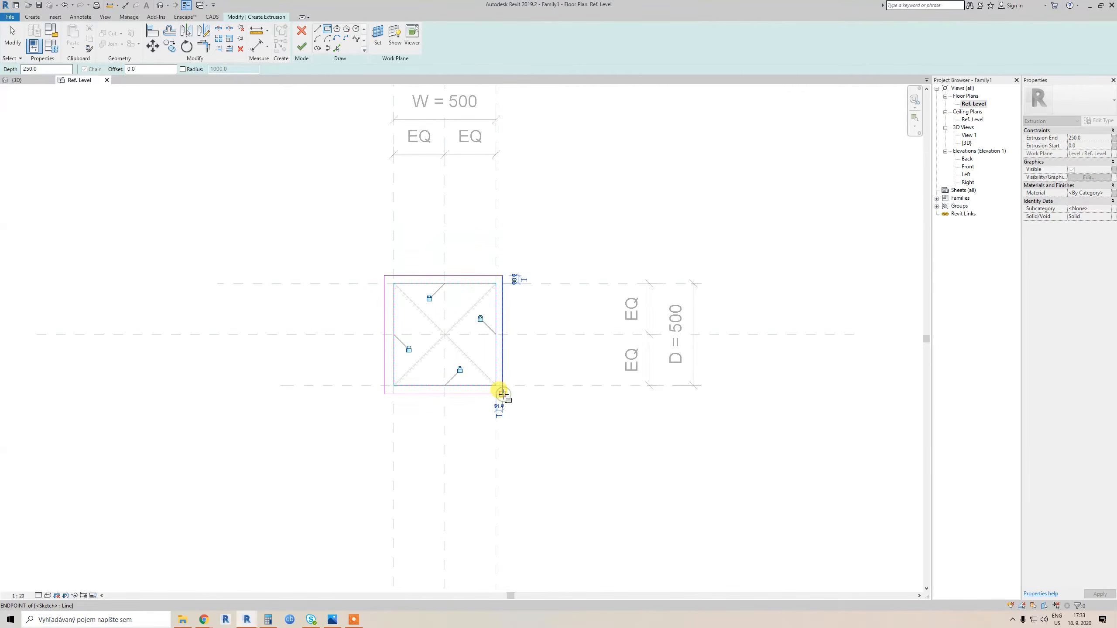
pyautogui.scroll(1, 424, 365)
pyautogui.scroll(1, 423, 360)
pyautogui.scroll(1, 394, 295)
pyautogui.press('Escape')
pyautogui.press('Escape')
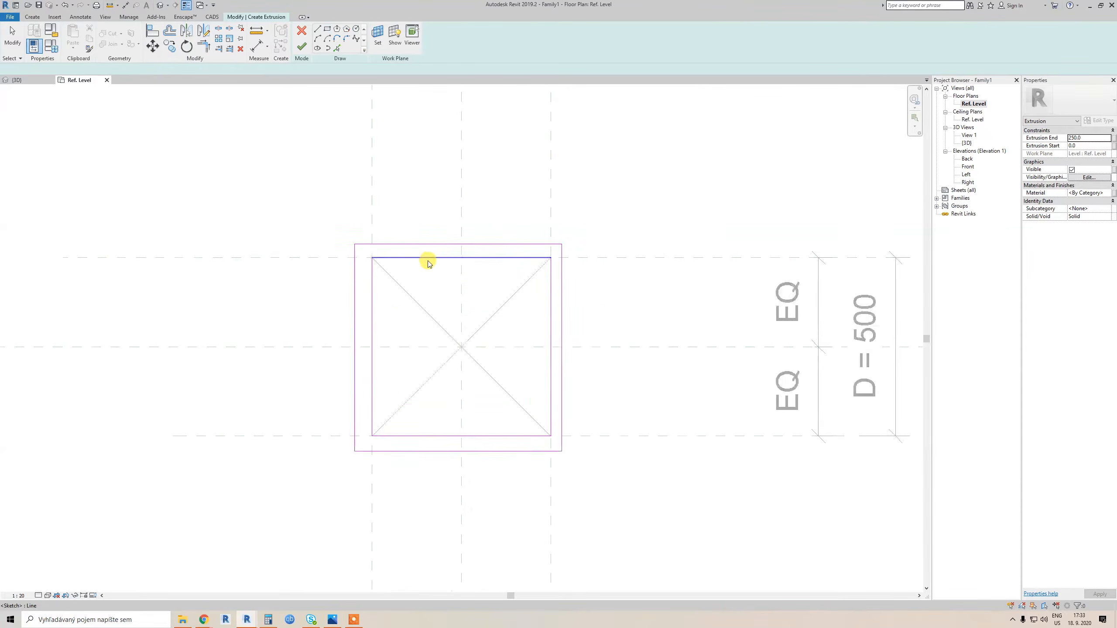
# Add aligned dimensions for the gap between the inner and outer rectangles on all four sides
pyautogui.press('d')
pyautogui.press('i')
pyautogui.click(443, 244)
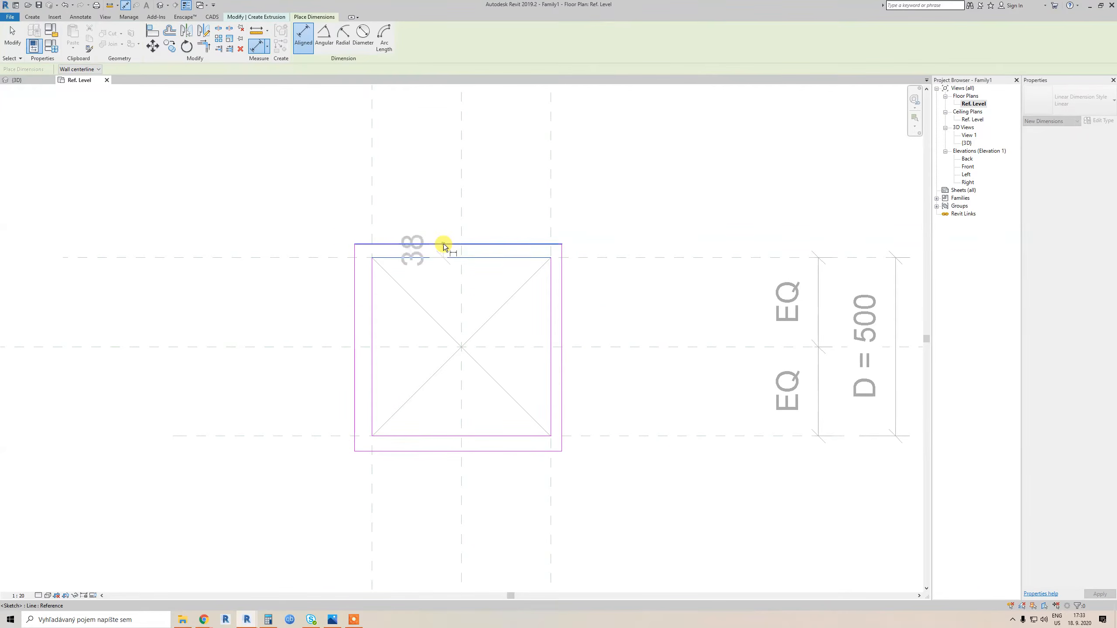
pyautogui.click(465, 203)
pyautogui.click(561, 291)
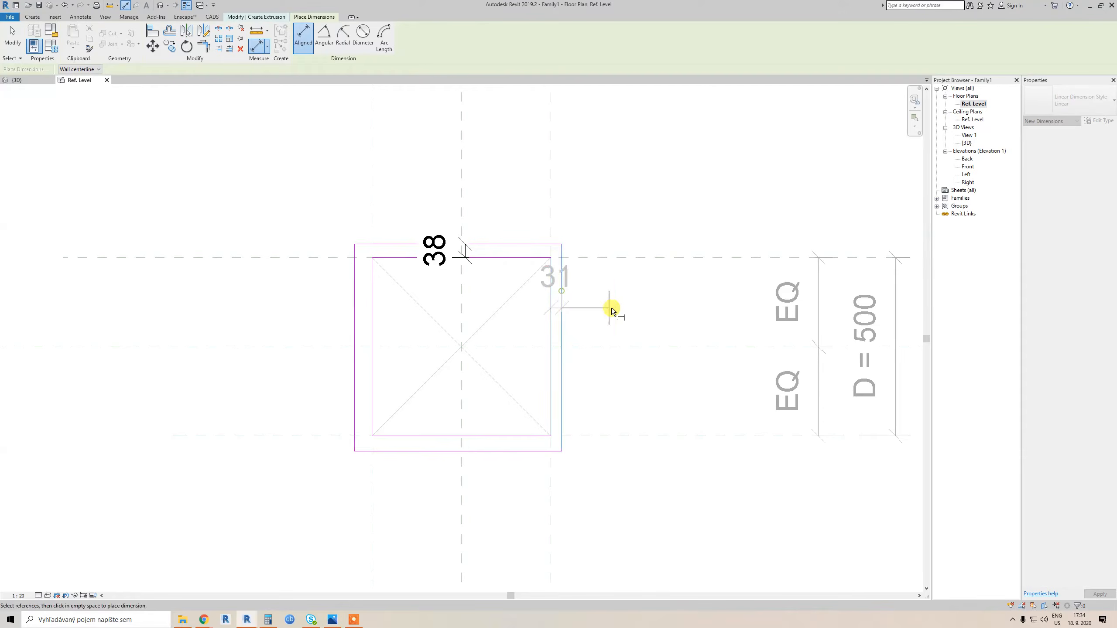
pyautogui.click(611, 308)
pyautogui.click(473, 436)
pyautogui.click(481, 451)
pyautogui.click(489, 477)
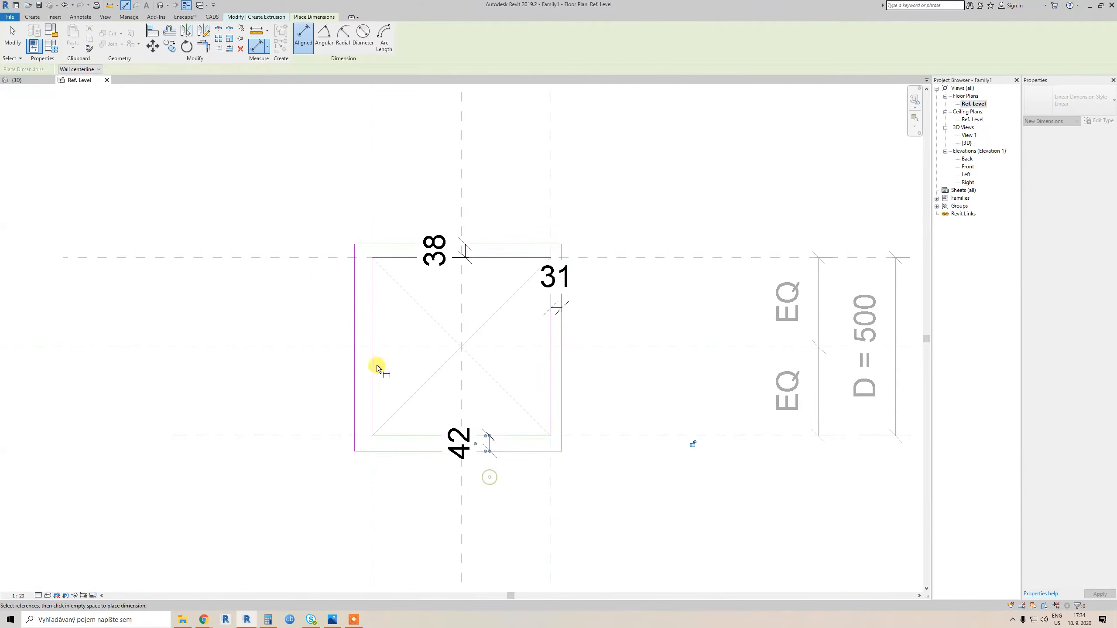
pyautogui.click(373, 364)
pyautogui.click(354, 365)
pyautogui.click(295, 365)
pyautogui.press('Escape')
pyautogui.press('Escape')
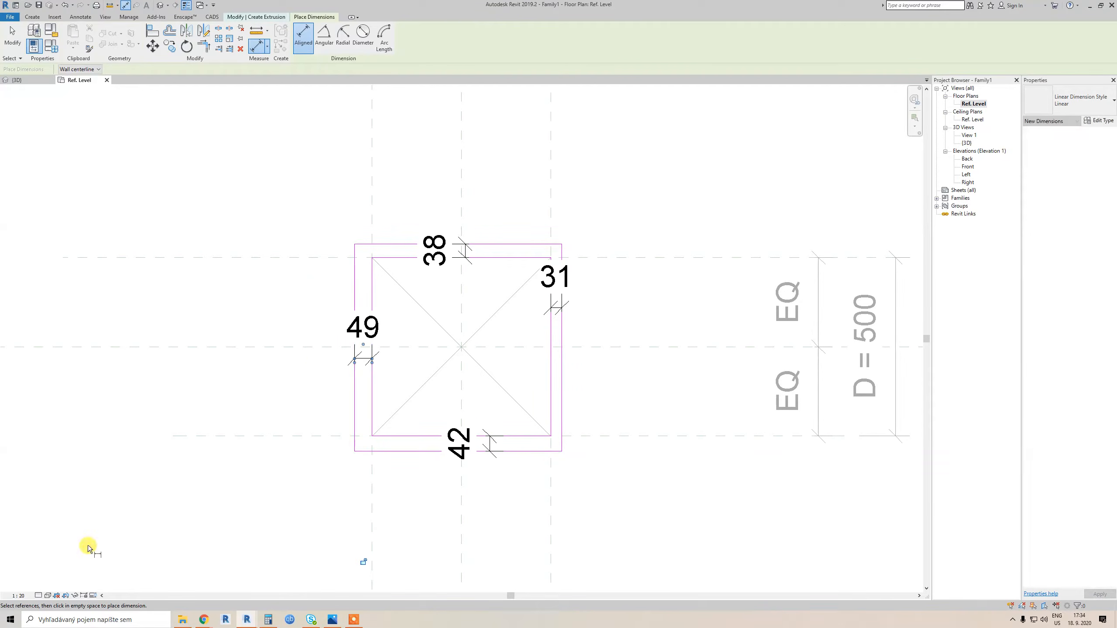
# Set the scale of the Ref. Level view to 1:10
pyautogui.click(17, 595)
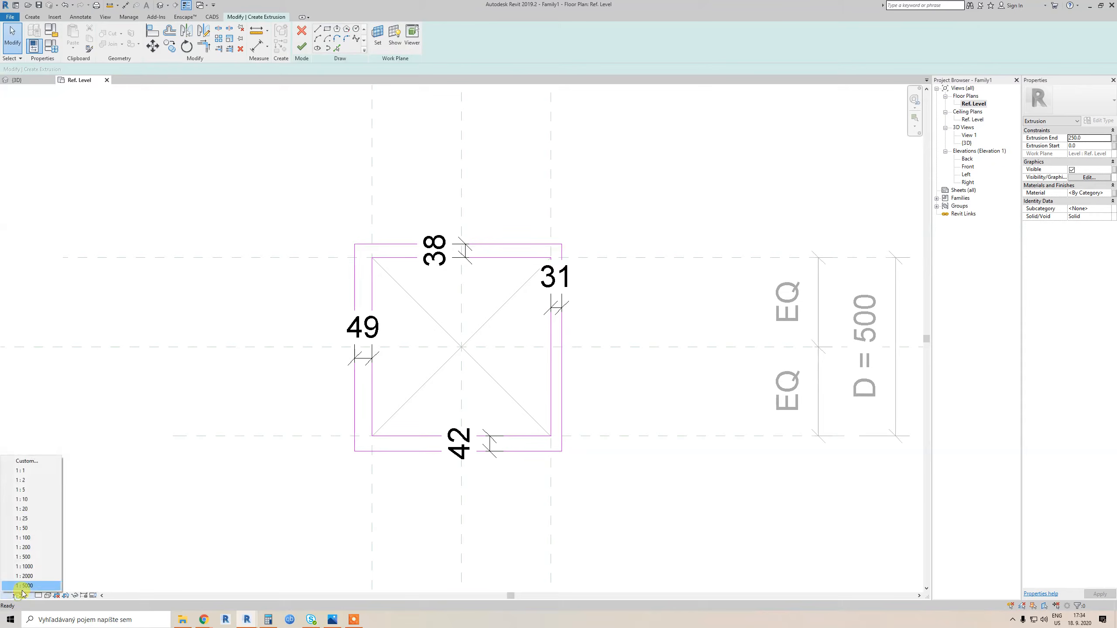
pyautogui.click(31, 499)
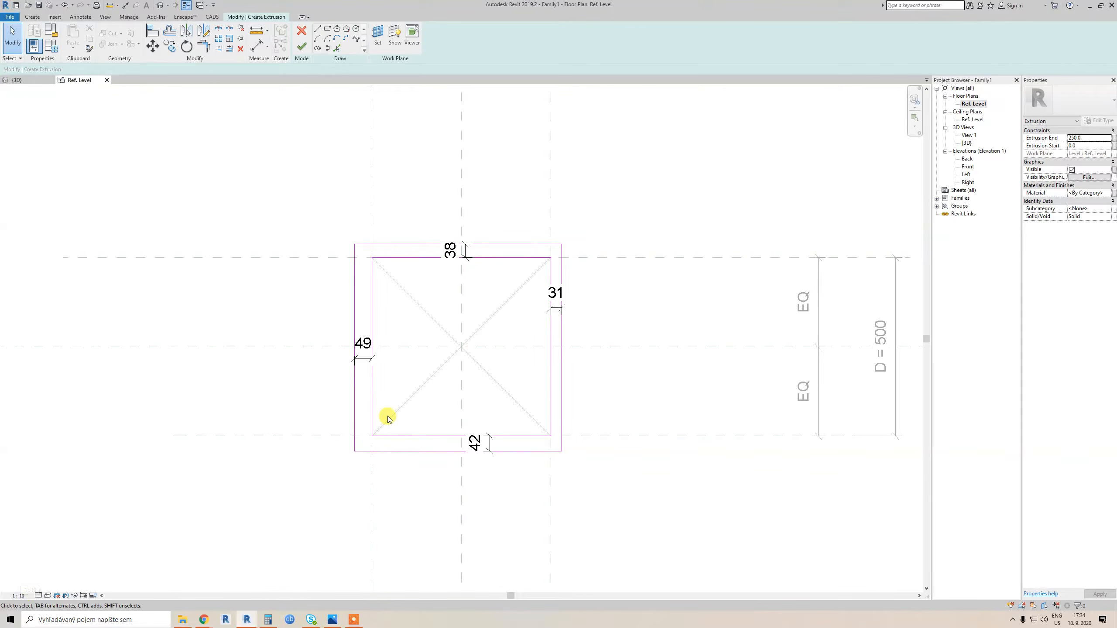
pyautogui.moveTo(387, 419); pyautogui.dragTo(346, 379, button='middle')
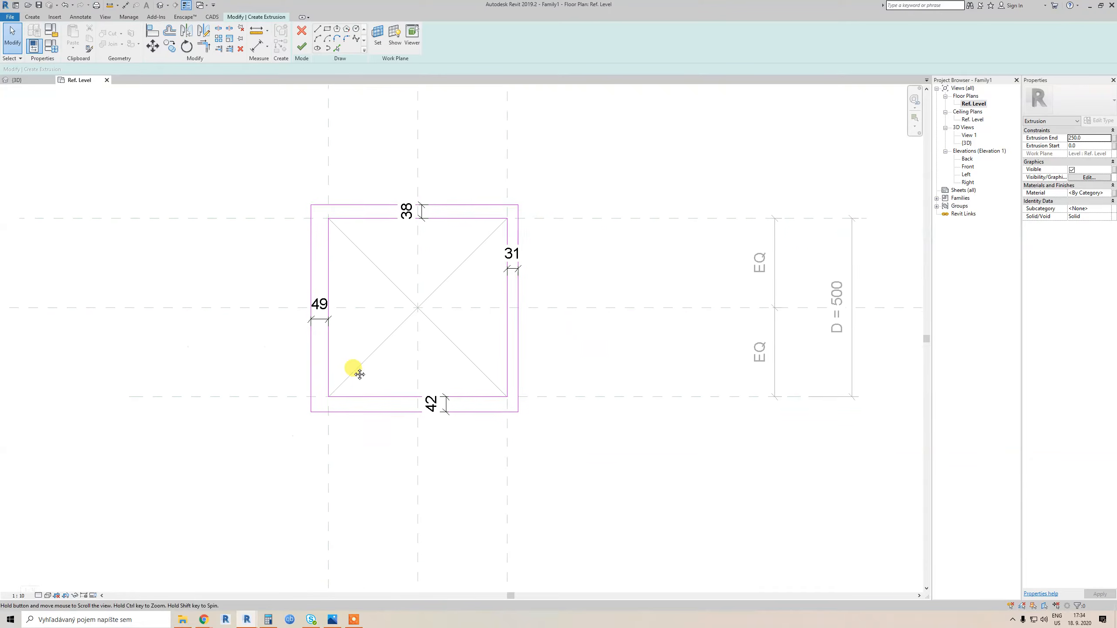
# Label the right-hand gap dimension with a new type parameter named Thickness
pyautogui.click(516, 261)
pyautogui.click(386, 36)
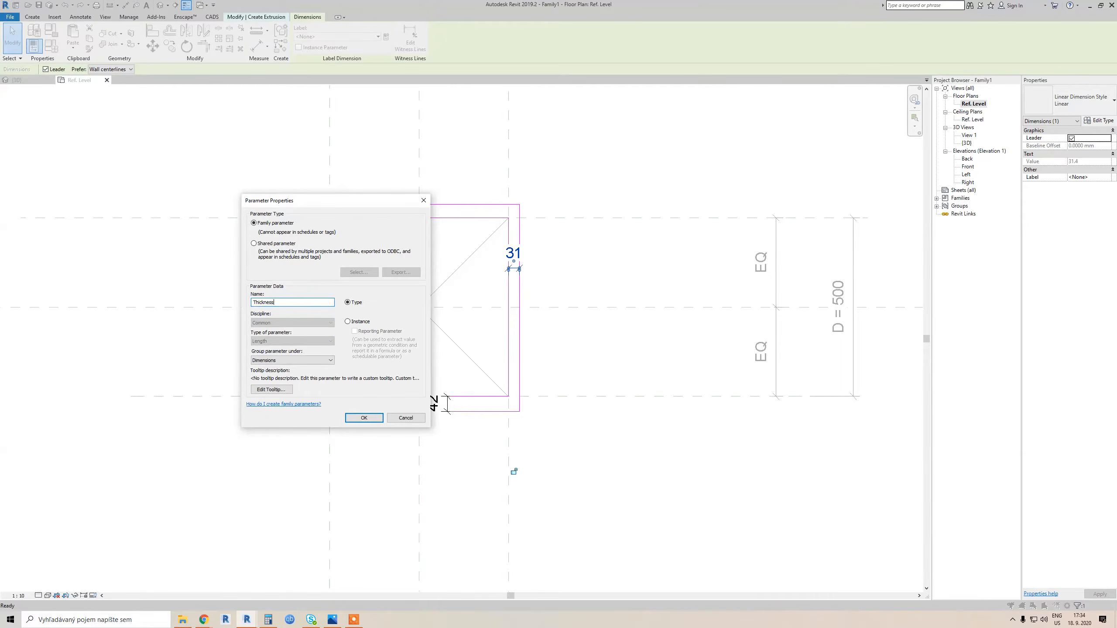
pyautogui.press('Return')
# Label the remaining three gap dimensions with the Thickness parameter and finish the frame extrusion
pyautogui.click(411, 218)
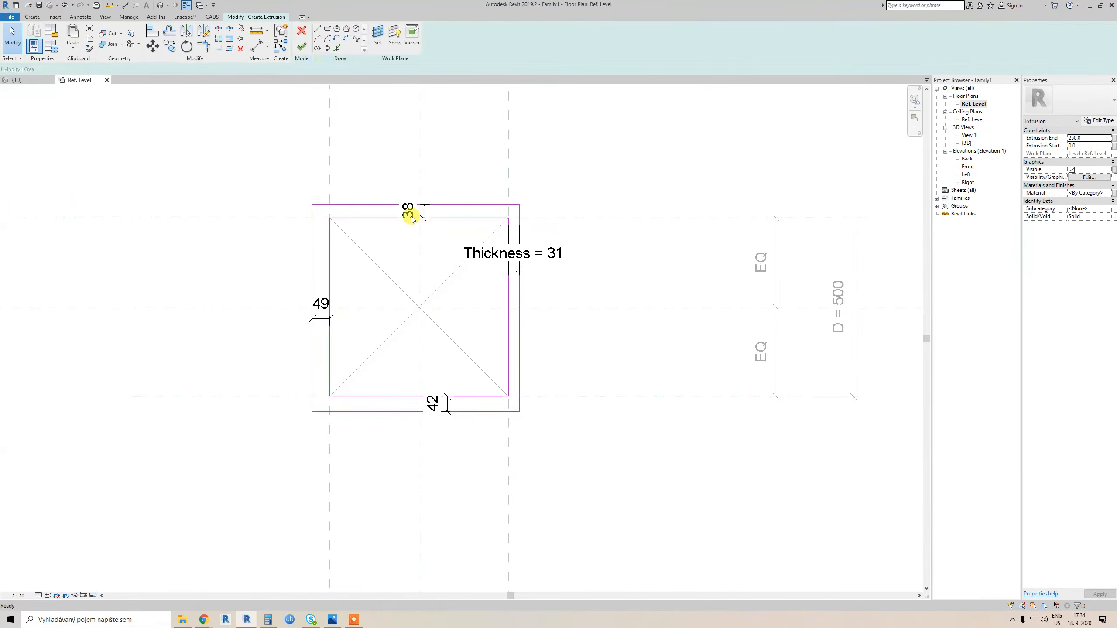
pyautogui.keyDown('ctrl'); pyautogui.click(321, 305); pyautogui.keyUp('ctrl')
pyautogui.keyDown('ctrl'); pyautogui.click(431, 403); pyautogui.keyUp('ctrl')
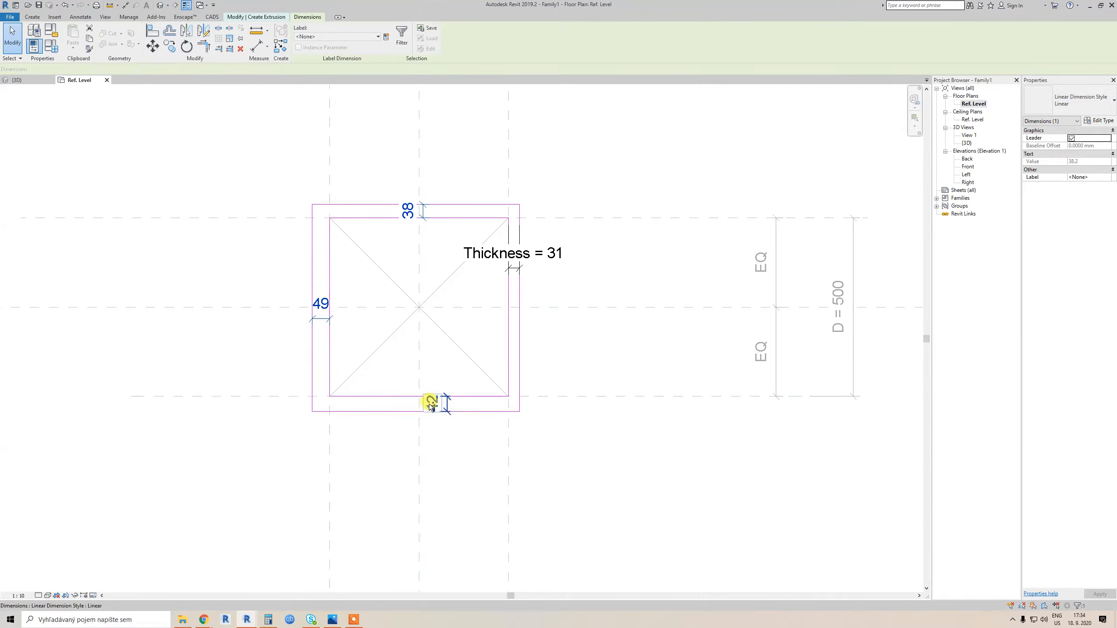
pyautogui.click(342, 37)
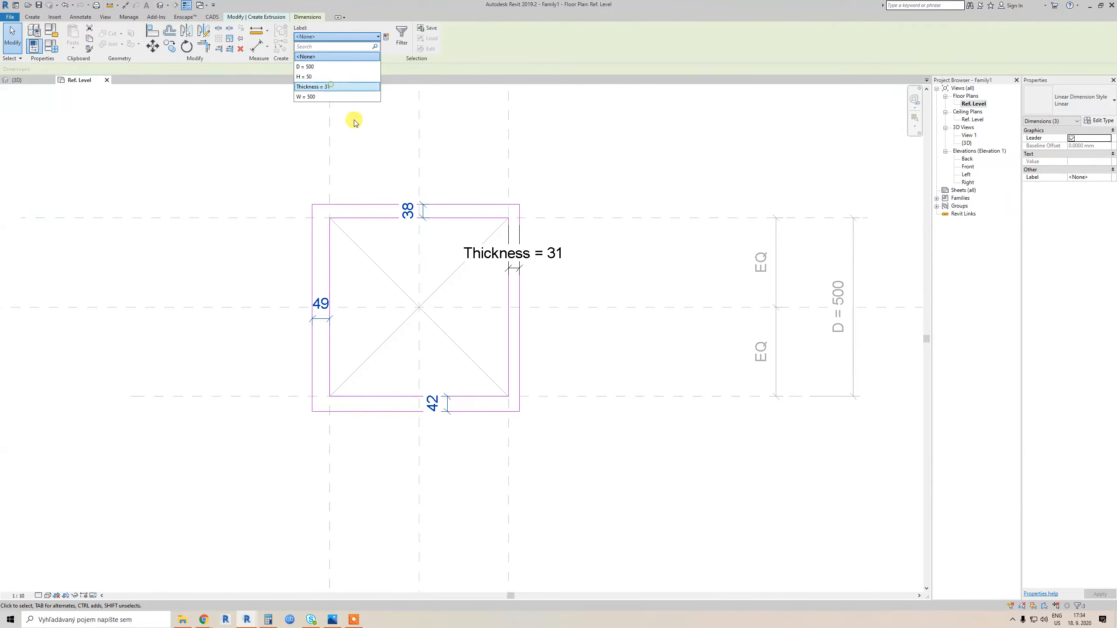
pyautogui.click(346, 87)
pyautogui.click(263, 18)
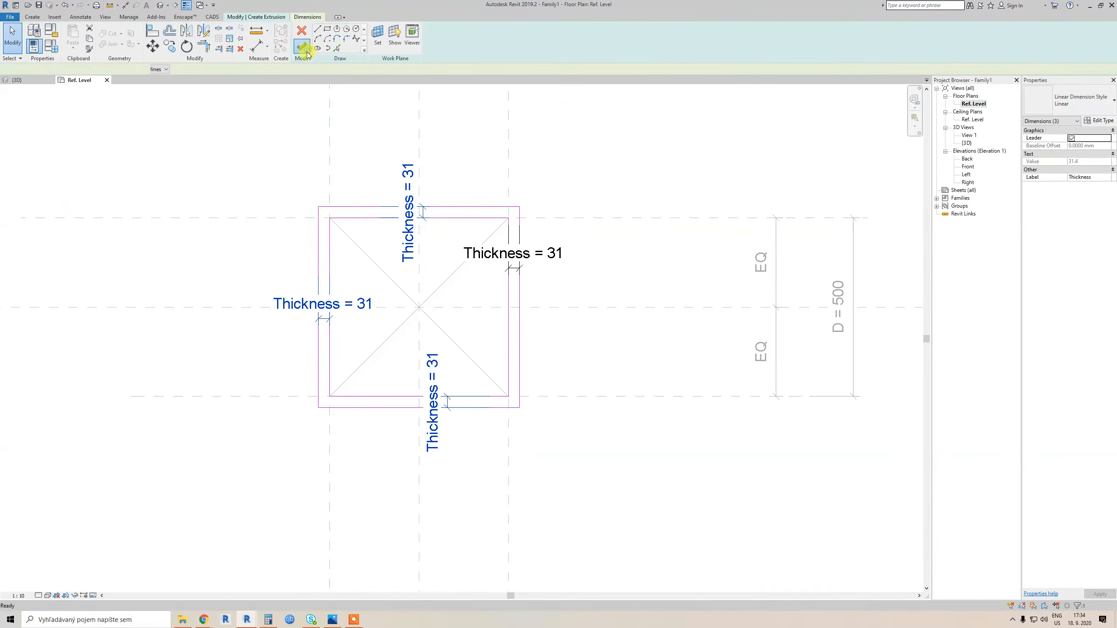
pyautogui.click(304, 40)
pyautogui.scroll(-1, 341, 253)
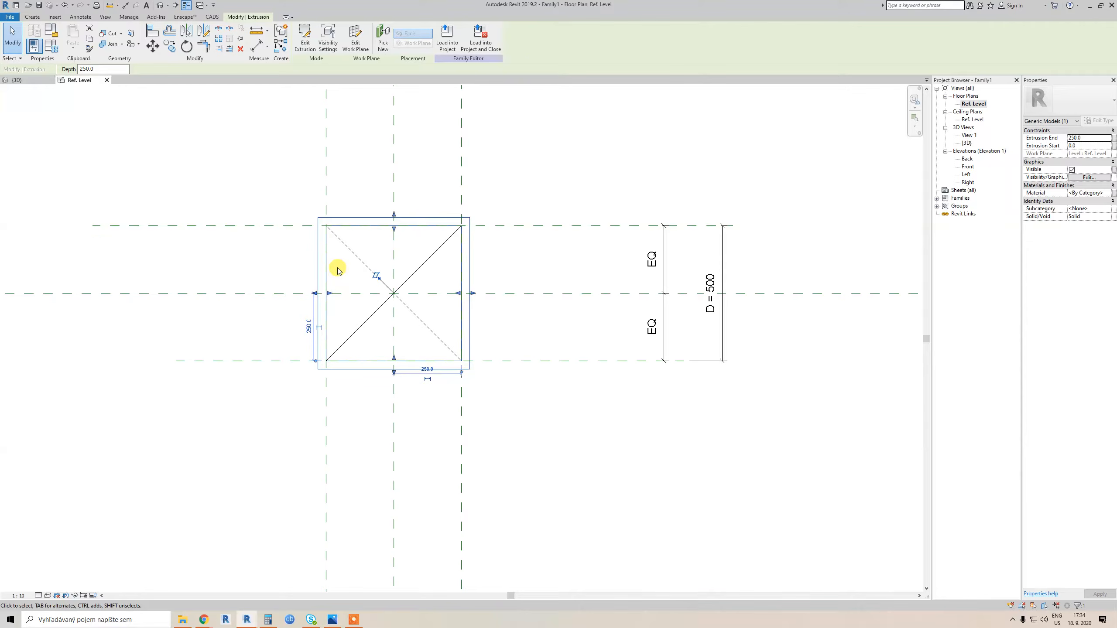
pyautogui.press('Escape')
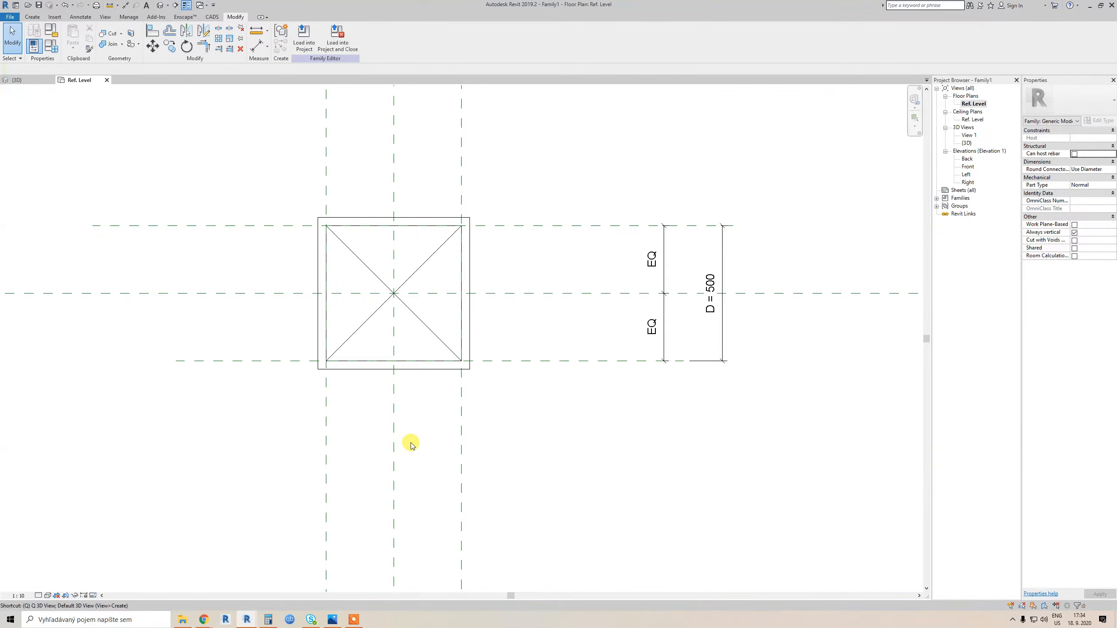
# In the Front elevation, stretch the frame extrusion's lower end to about 166 mm below Ref. Level
pyautogui.hotkey('ctrl', 'Tab')
pyautogui.keyDown('shift'); pyautogui.moveTo(391, 451); pyautogui.dragTo(442, 515, button='middle'); pyautogui.keyUp('shift')
pyautogui.keyDown('shift'); pyautogui.moveTo(627, 462); pyautogui.dragTo(473, 481, button='middle'); pyautogui.keyUp('shift')
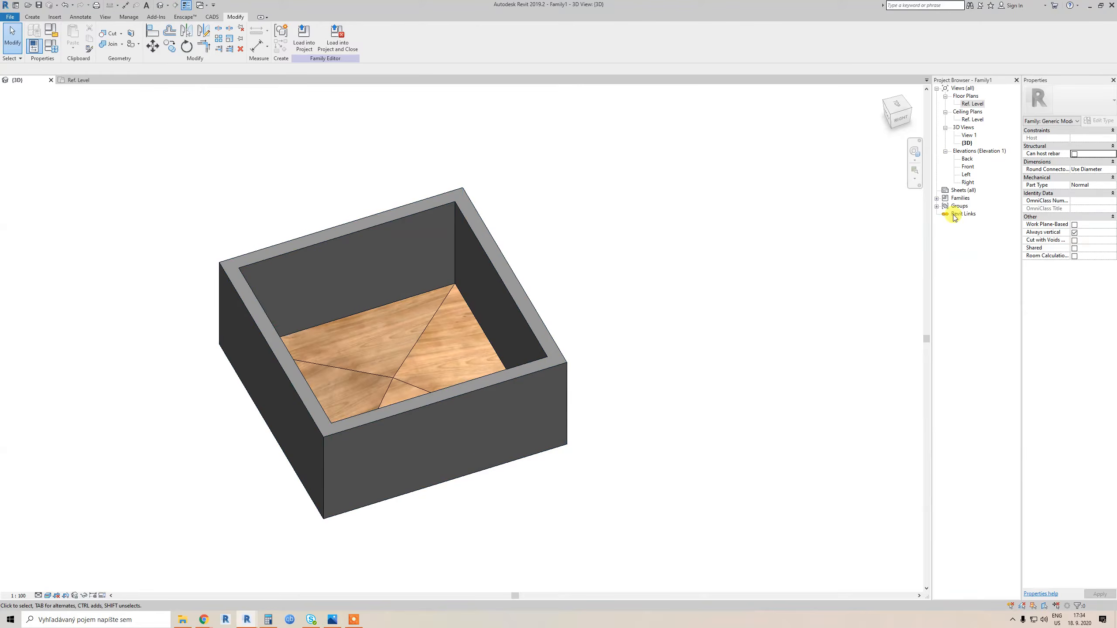
pyautogui.doubleClick(967, 167)
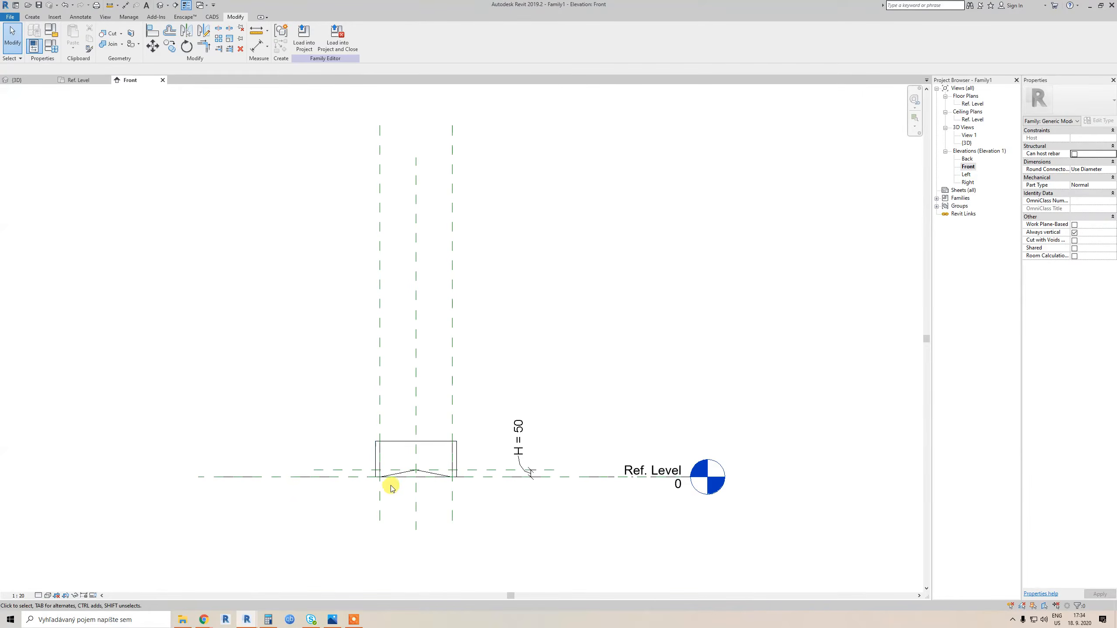
pyautogui.click(365, 361)
pyautogui.scroll(5, 367, 365)
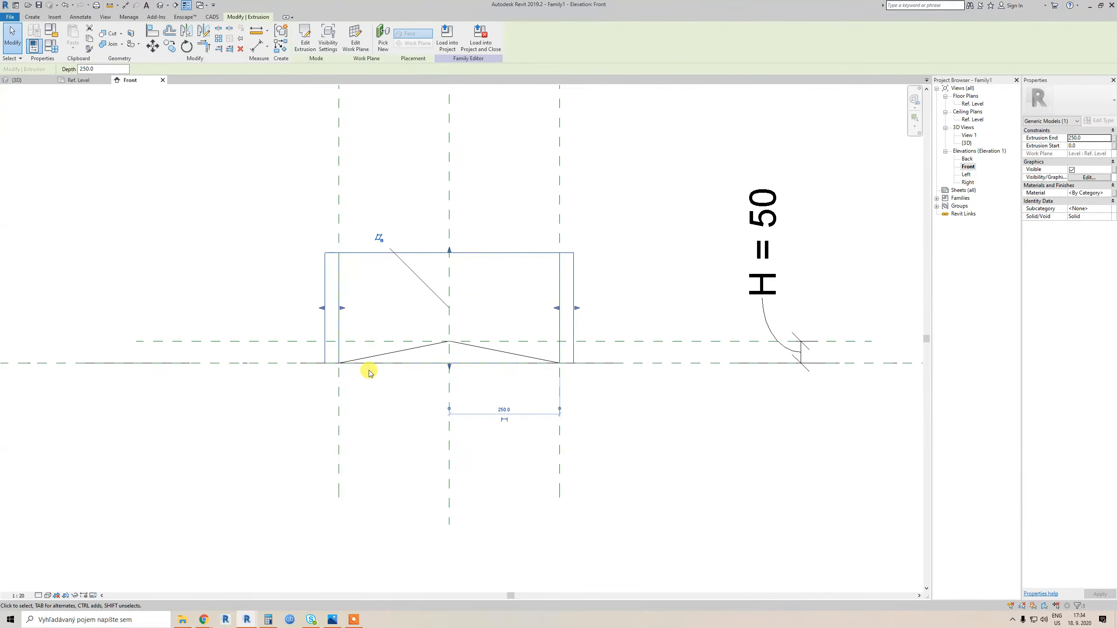
pyautogui.moveTo(449, 367); pyautogui.dragTo(437, 435)
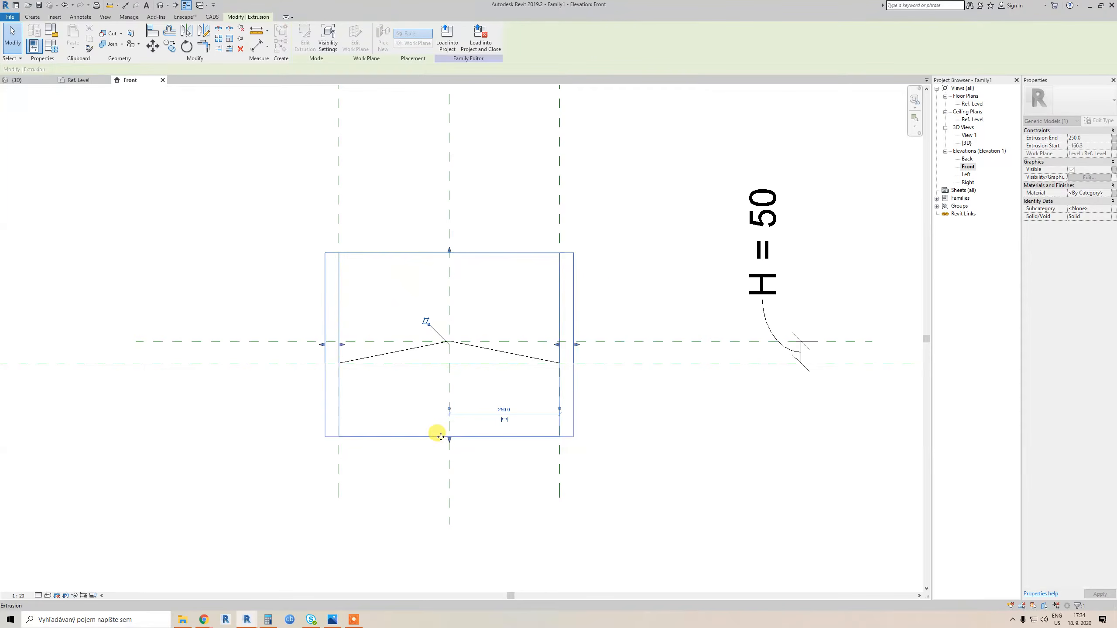
pyautogui.scroll(-1, 446, 423)
pyautogui.moveTo(448, 421); pyautogui.dragTo(434, 352, button='middle')
pyautogui.press('Escape')
pyautogui.scroll(-1, 422, 342)
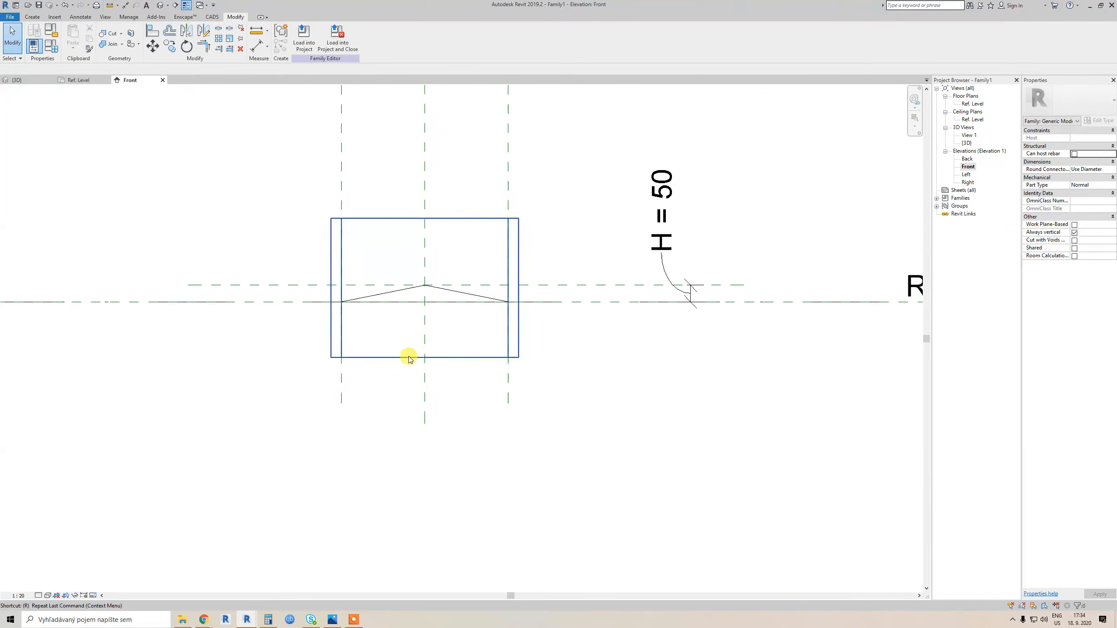
# In the Front elevation, draw a horizontal reference plane about 120 mm below Ref. Level, crossing the frame extrusion
pyautogui.press('r')
pyautogui.press('p')
pyautogui.click(300, 339)
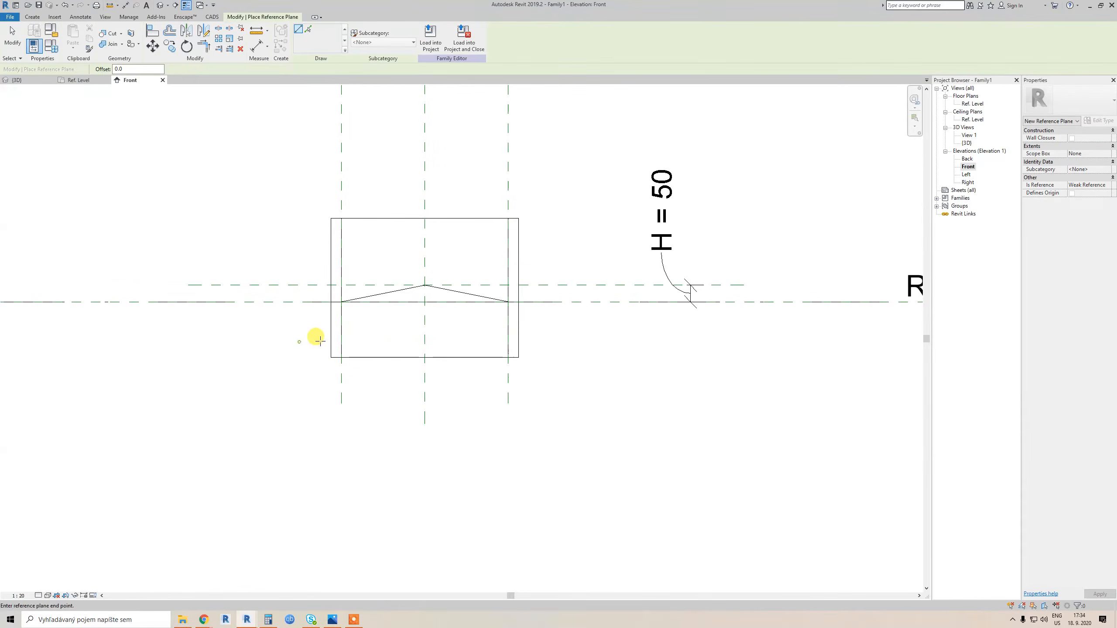
pyautogui.click(735, 334)
pyautogui.press('Escape')
# Rename the family parameter H to H1 in the Family Types
pyautogui.click(664, 230)
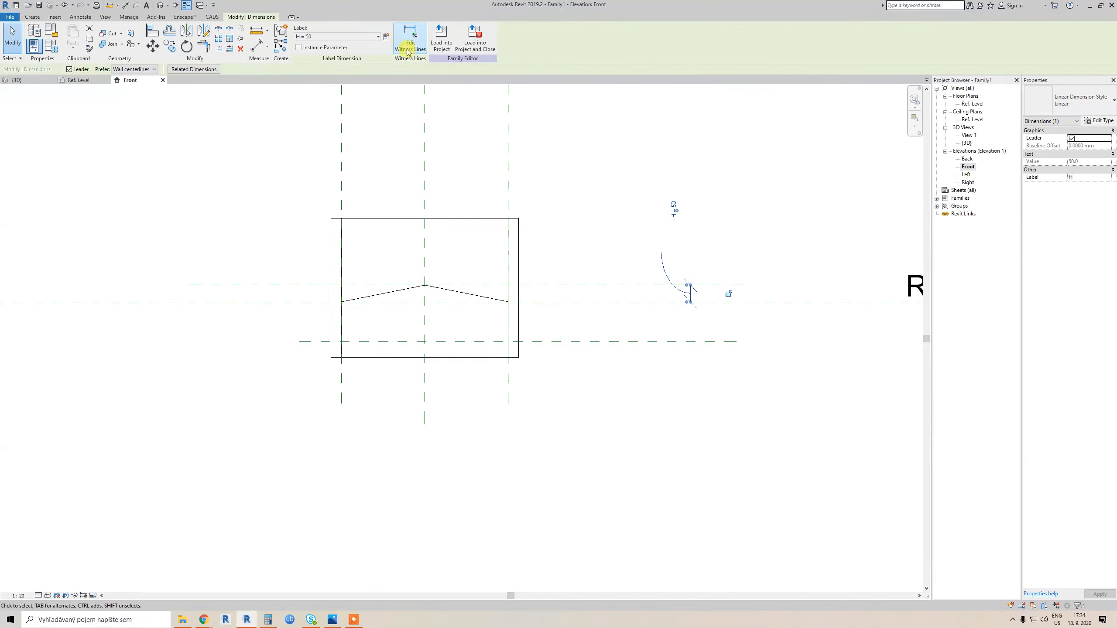
pyautogui.click(632, 180)
pyautogui.scroll(-1, 649, 222)
pyautogui.moveTo(632, 238); pyautogui.dragTo(616, 259, button='middle')
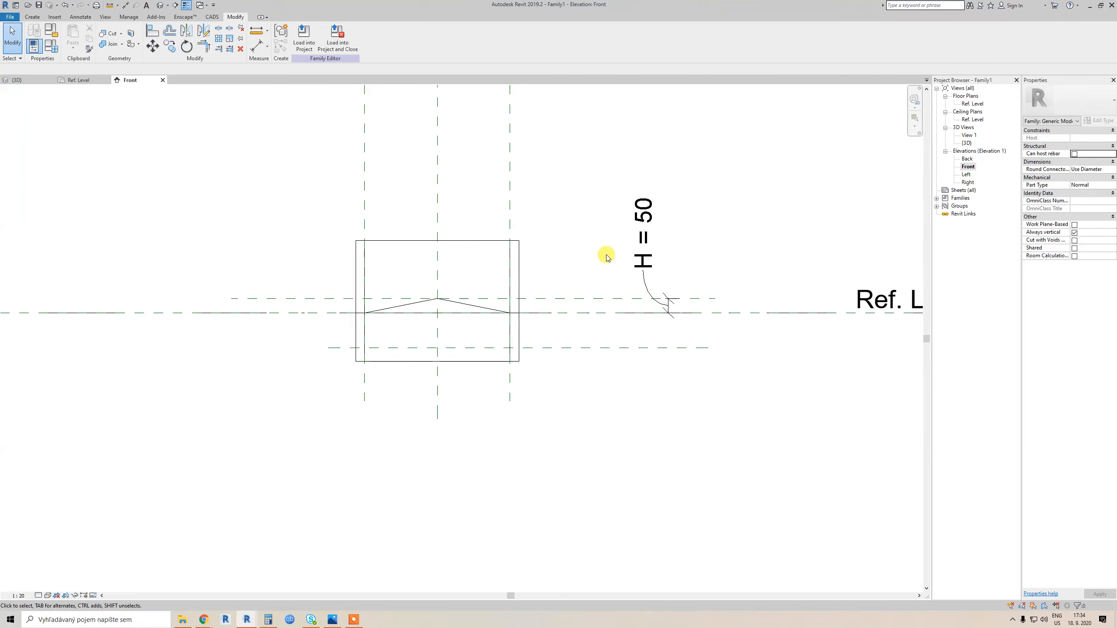
pyautogui.press('f')
pyautogui.press('t')
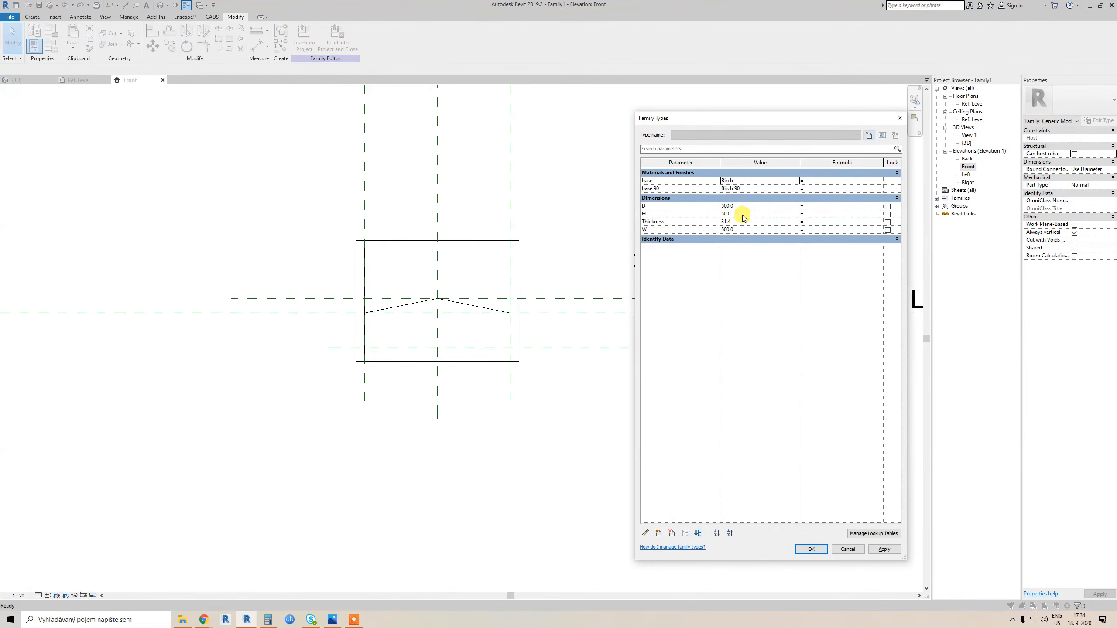
pyautogui.click(673, 213)
pyautogui.click(645, 533)
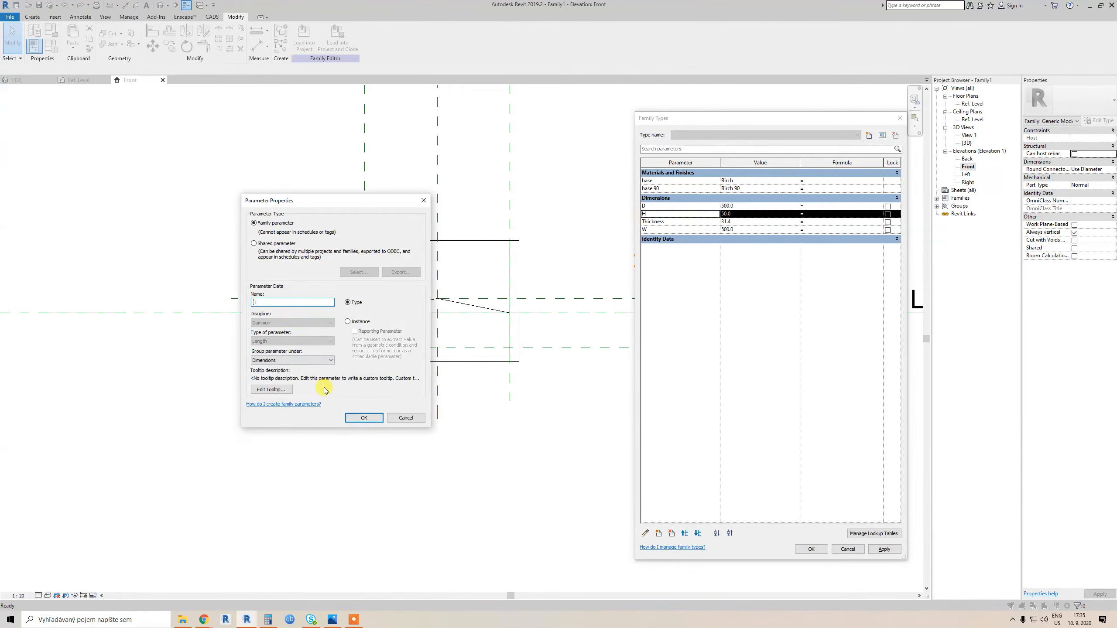
pyautogui.write('1')
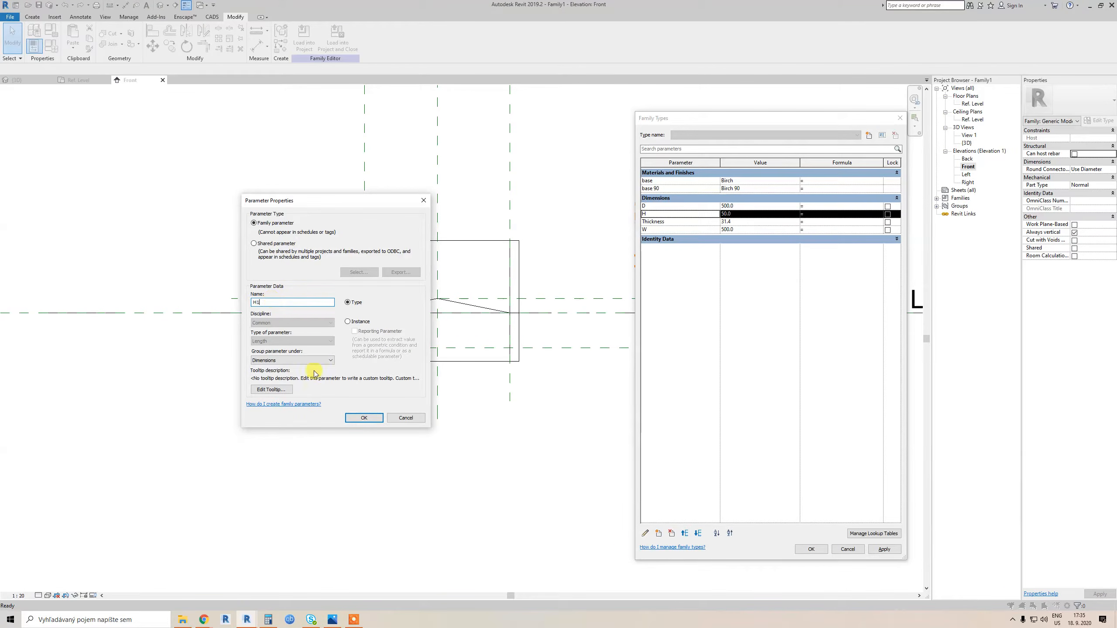
pyautogui.click(365, 419)
pyautogui.click(813, 549)
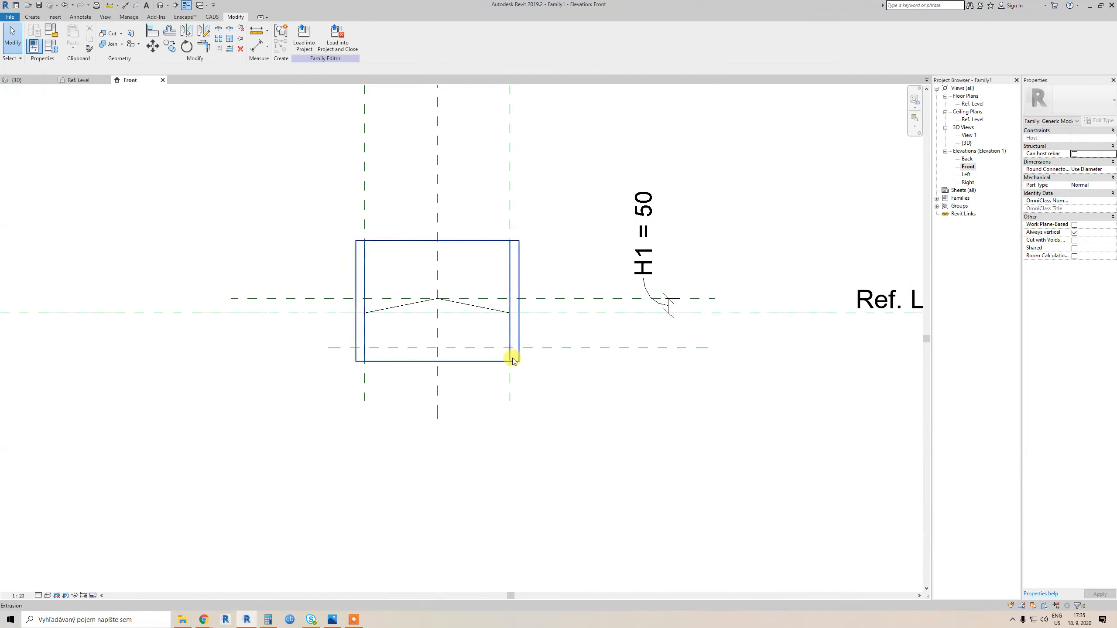
# Align the frame extrusion's top face to Ref. Level and its bottom face to the new lower reference plane
pyautogui.press('a')
pyautogui.press('l')
pyautogui.click(583, 312)
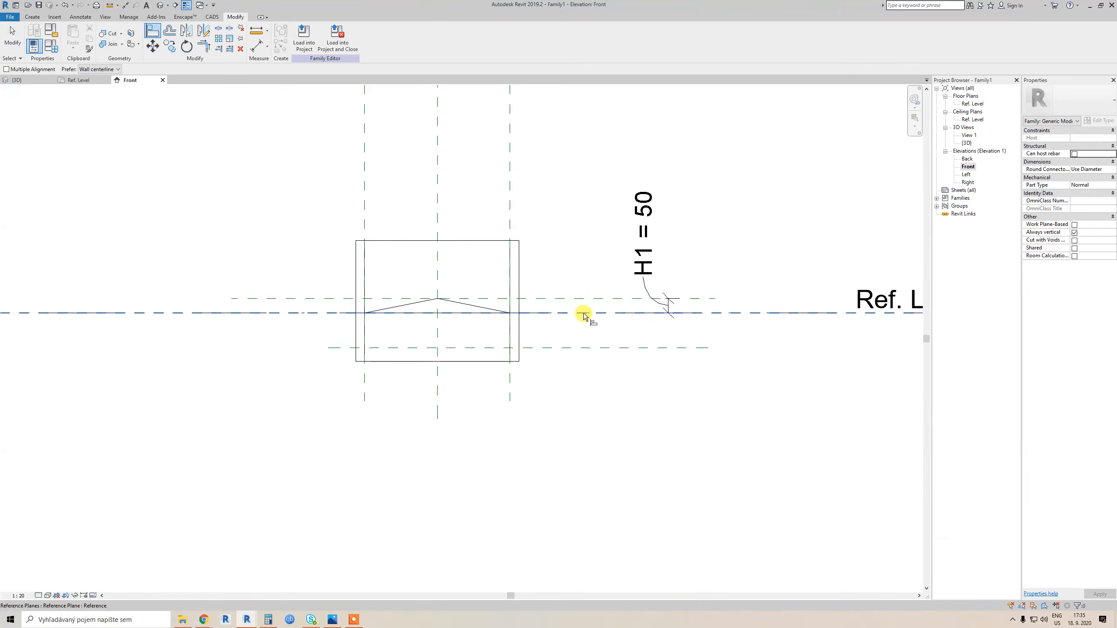
pyautogui.scroll(2, 568, 308)
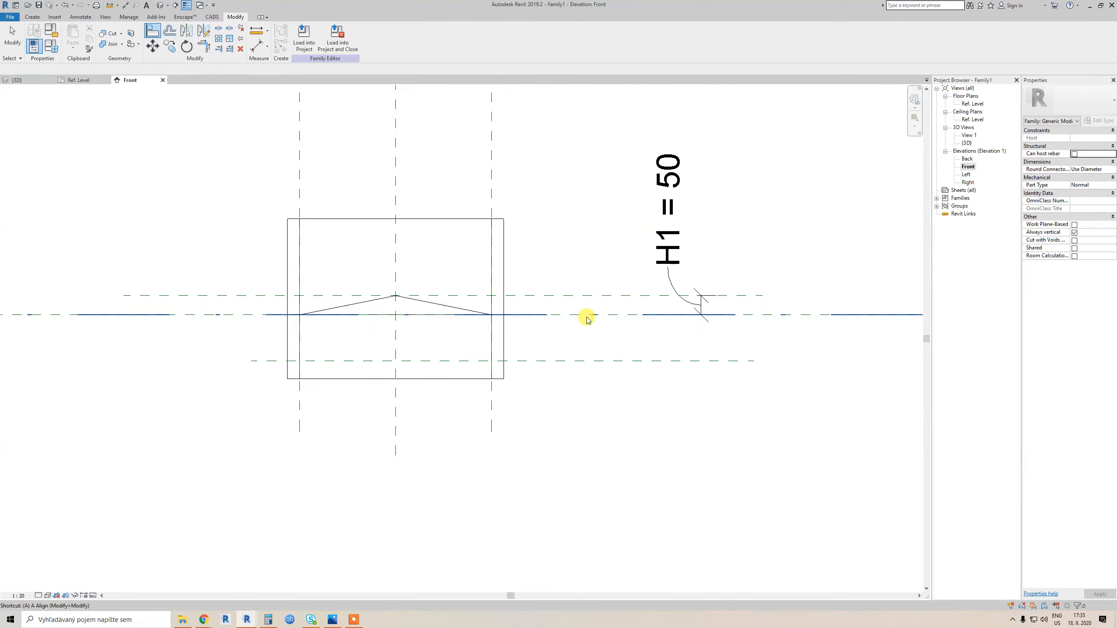
pyautogui.click(466, 220)
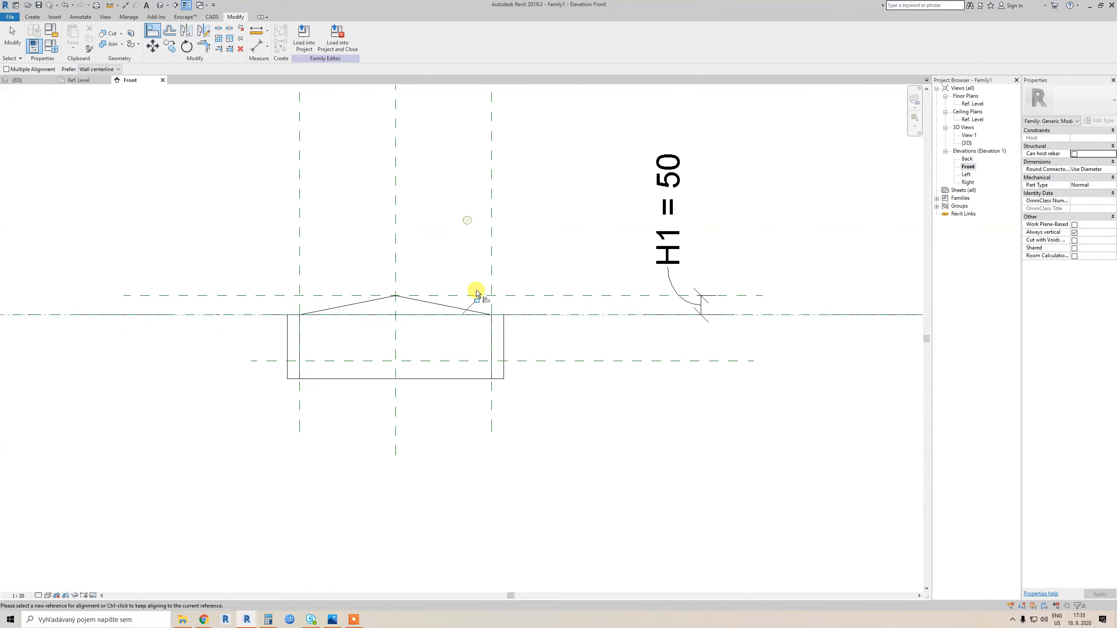
pyautogui.click(546, 360)
pyautogui.click(487, 377)
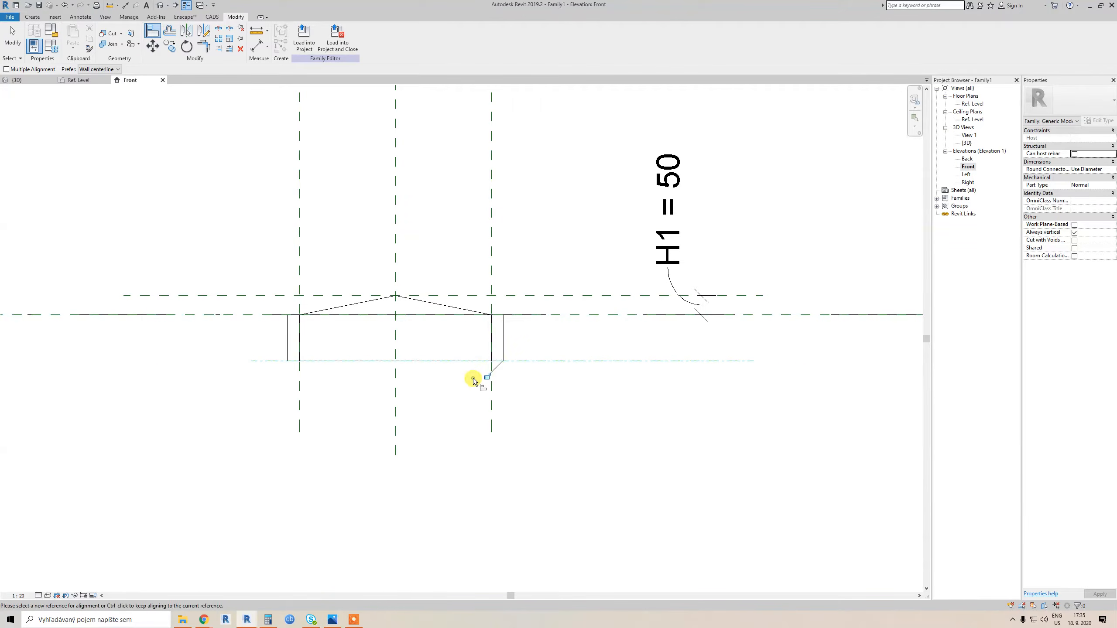
# Dimension the distance from Ref. Level to the lower reference plane and label it with a new type parameter named H2
pyautogui.press('d')
pyautogui.press('i')
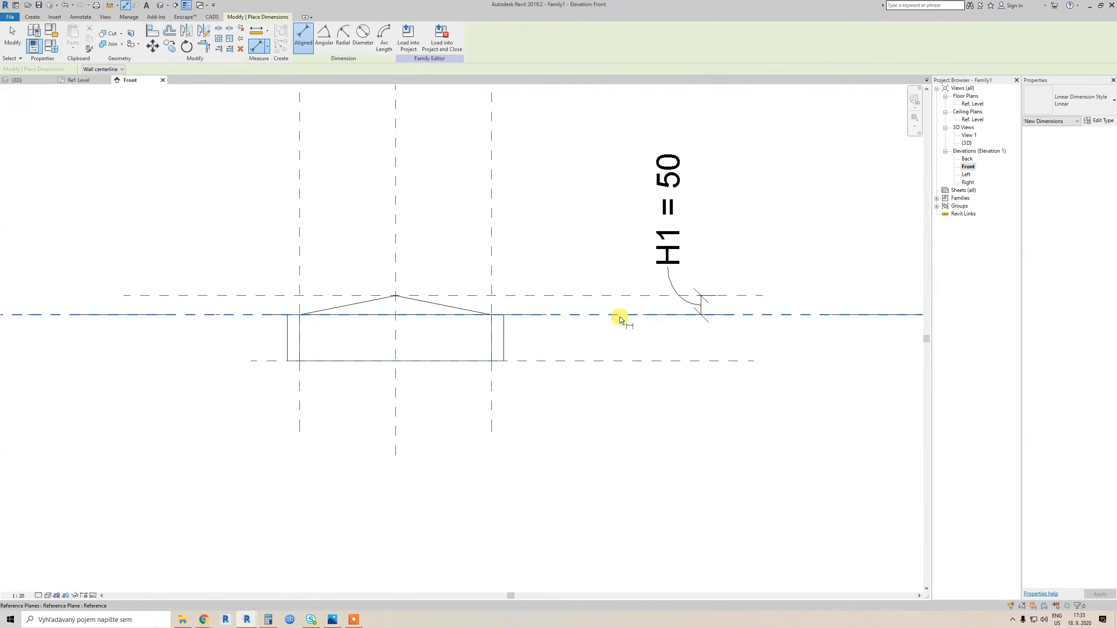
pyautogui.click(620, 315)
pyautogui.click(620, 361)
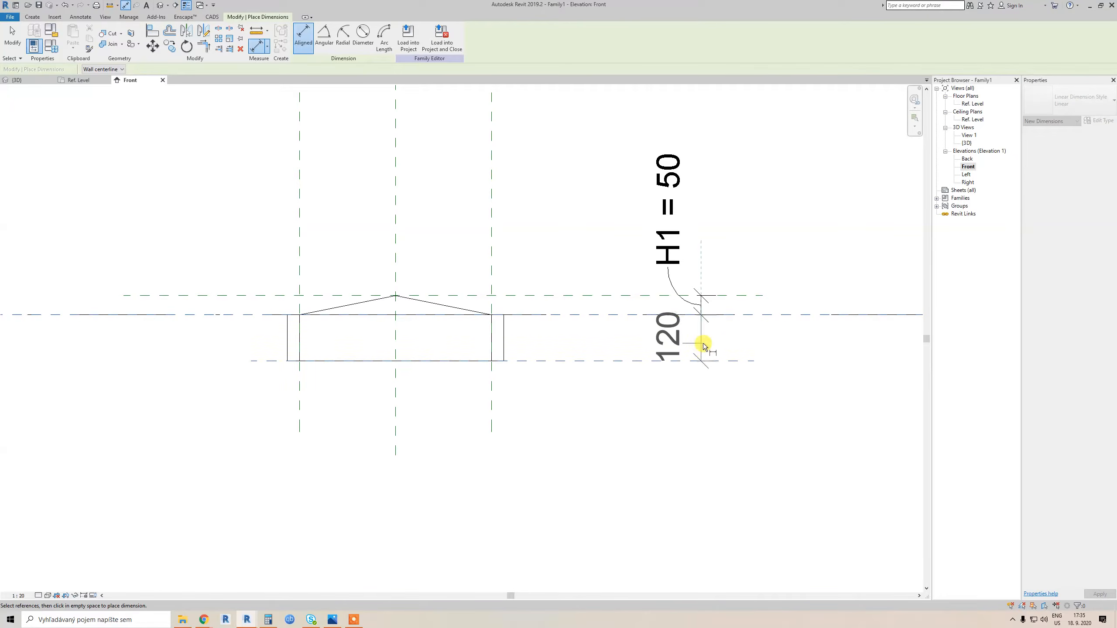
pyautogui.click(704, 343)
pyautogui.press('Escape')
pyautogui.press('Escape')
pyautogui.click(675, 341)
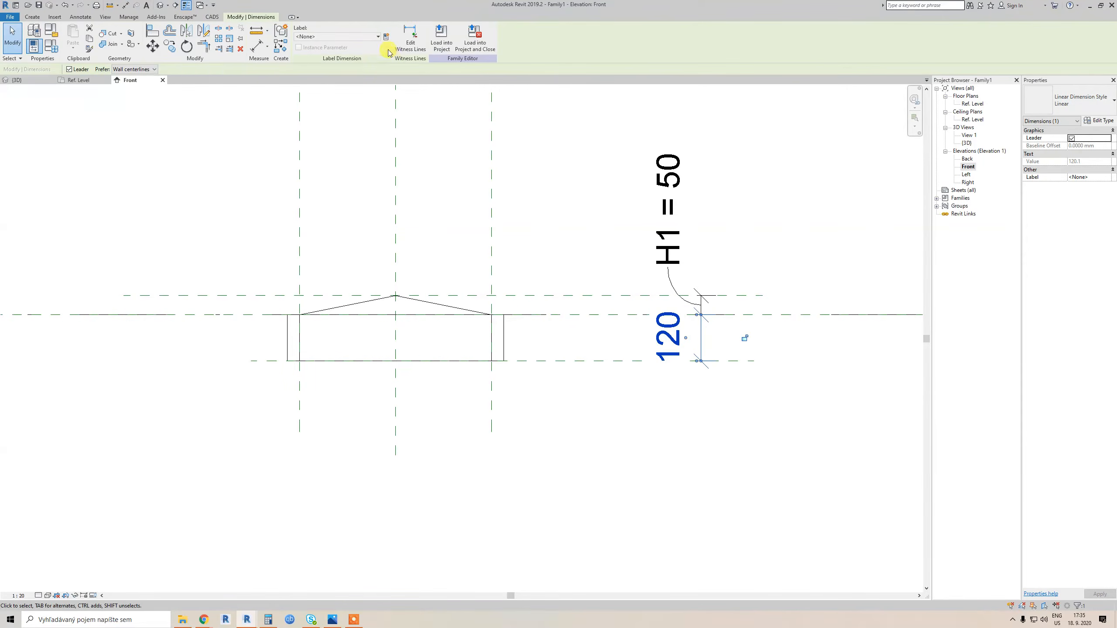
pyautogui.click(386, 37)
pyautogui.write('H2')
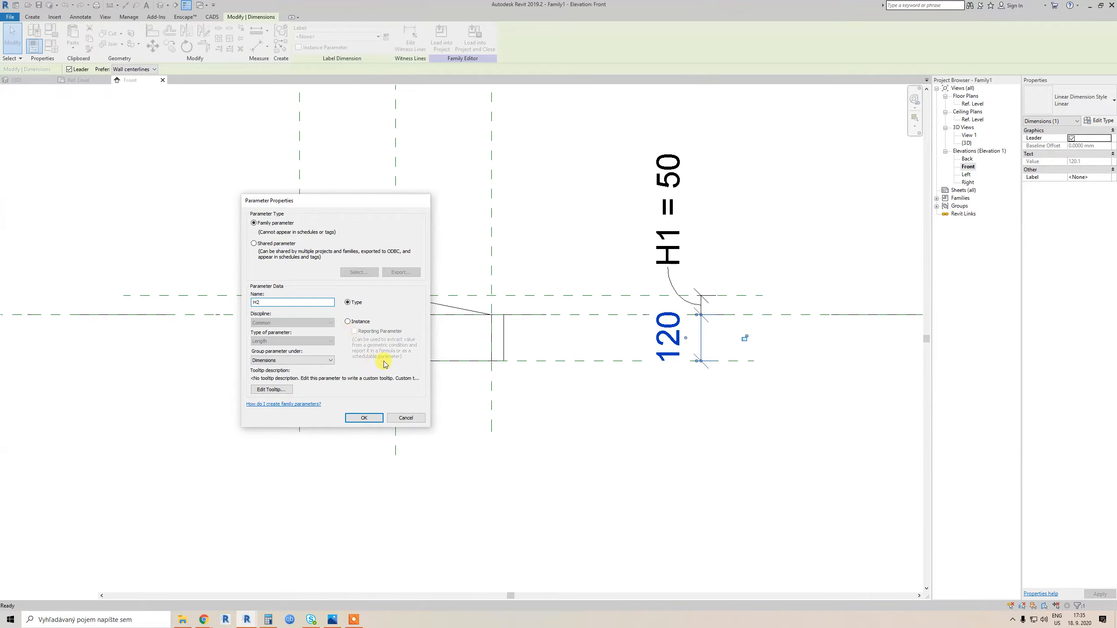
pyautogui.press('Return')
# Set the H2 parameter to 500 mm in the Family Types and apply it
pyautogui.scroll(-1, 432, 332)
pyautogui.click(479, 369)
pyautogui.press('f')
pyautogui.press('t')
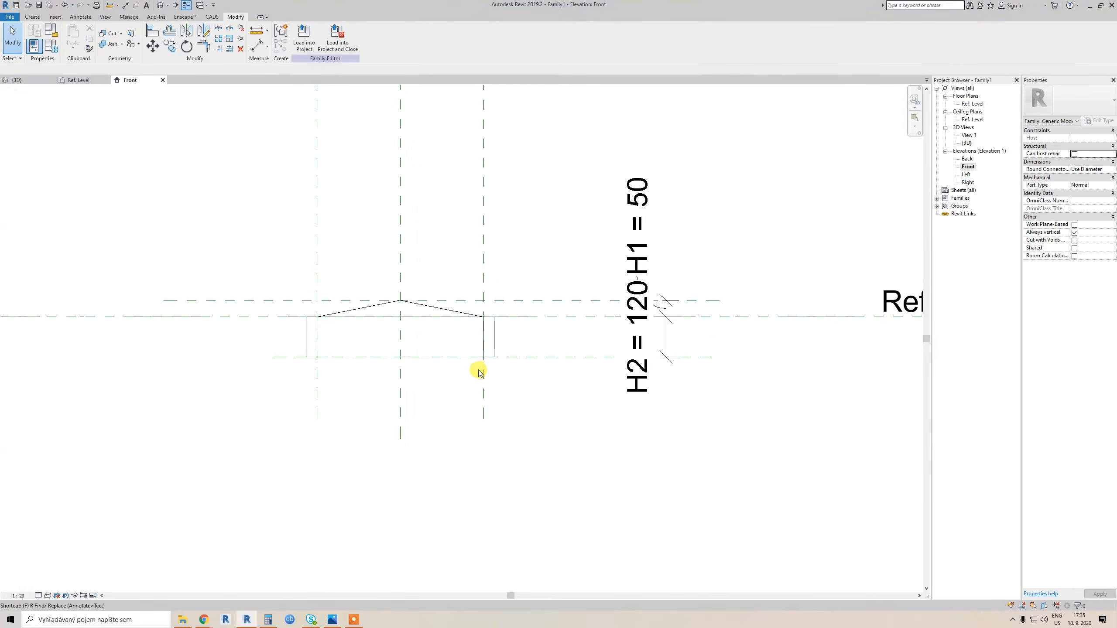
pyautogui.click(767, 222)
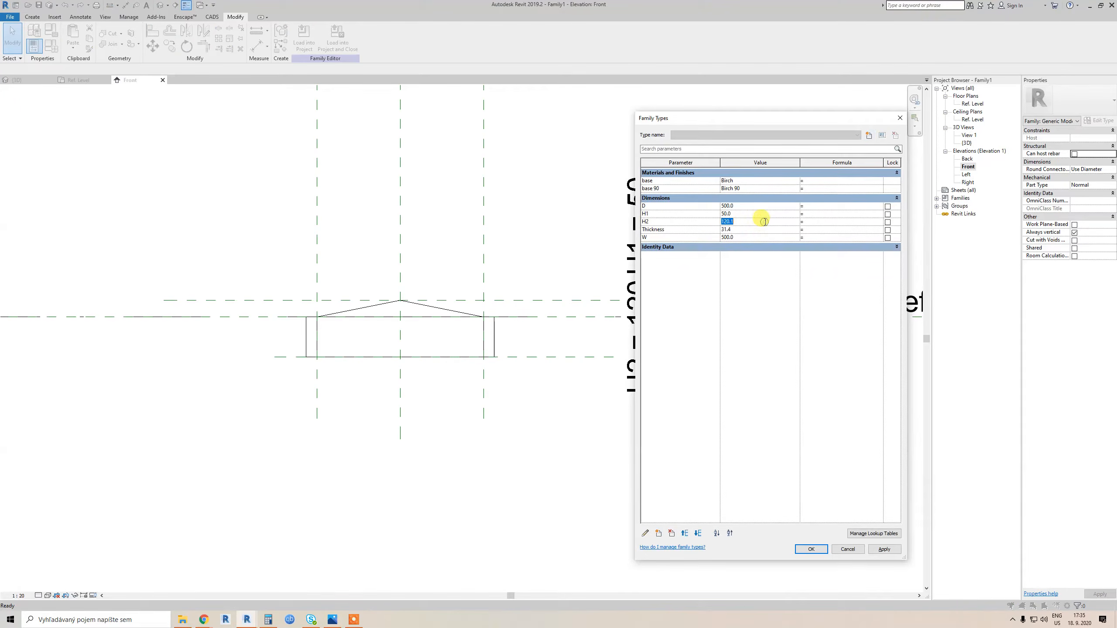
pyautogui.write('500')
pyautogui.click(878, 551)
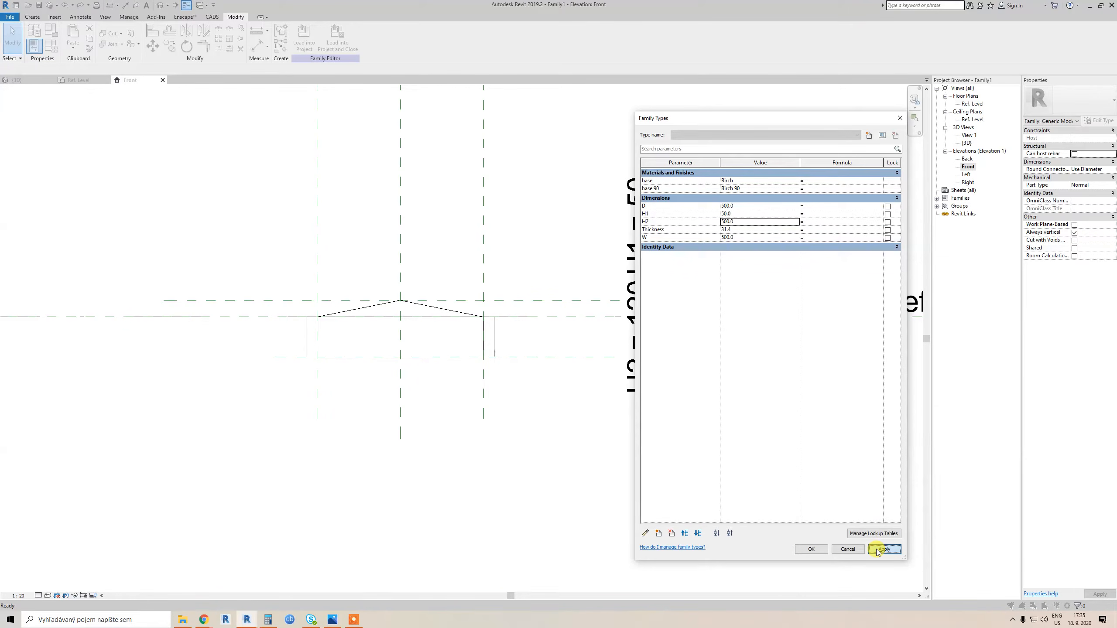
pyautogui.click(877, 550)
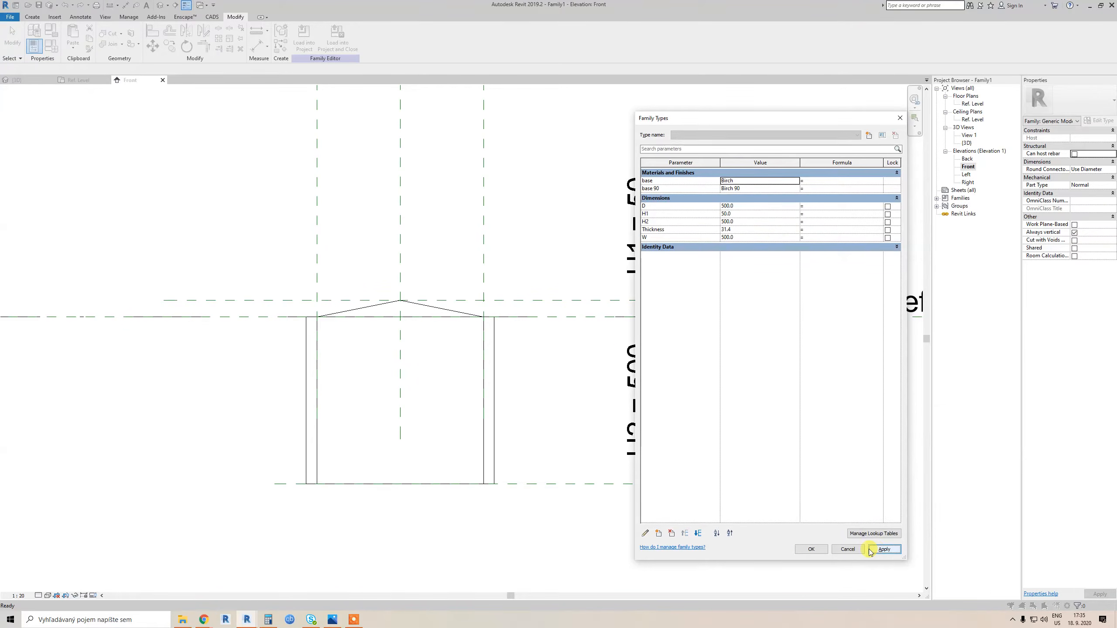
pyautogui.click(816, 551)
# Switch to the 3D view and delete the frame extrusion around the wooden pyramid
pyautogui.hotkey('ctrl', 'Tab')
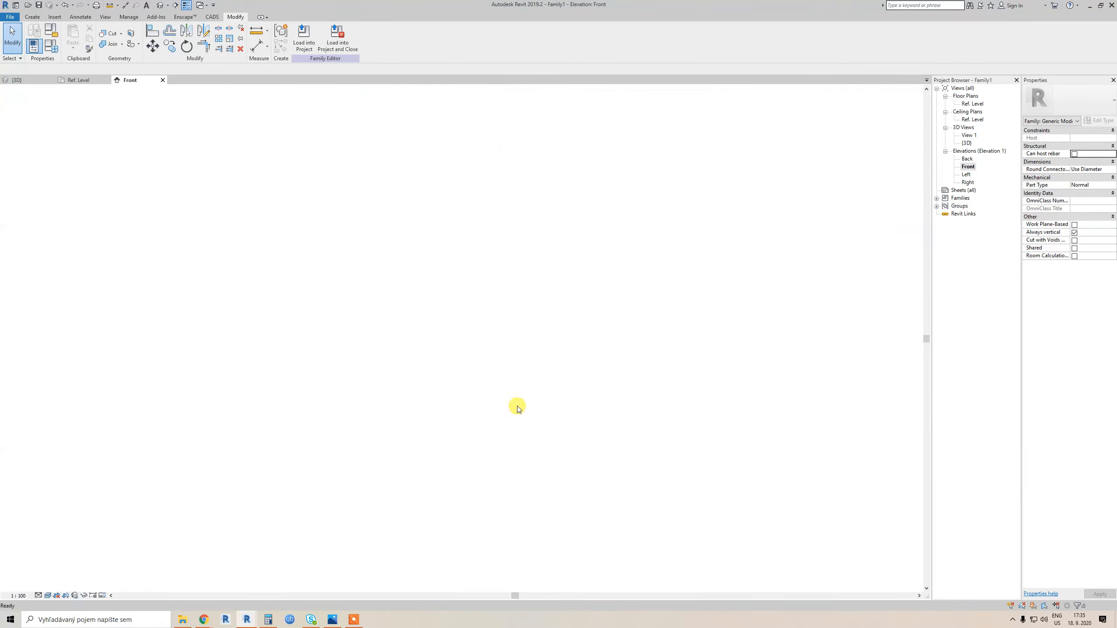
pyautogui.scroll(-3, 426, 414)
pyautogui.keyDown('shift'); pyautogui.moveTo(386, 421); pyautogui.dragTo(526, 509, button='middle'); pyautogui.keyUp('shift')
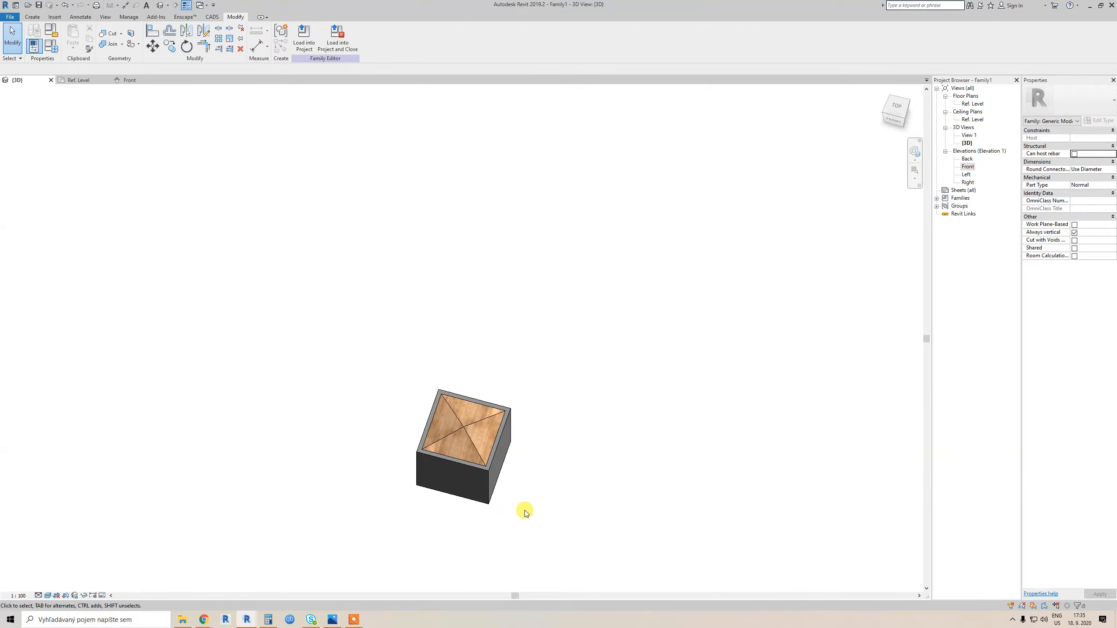
pyautogui.click(469, 484)
pyautogui.scroll(2, 482, 476)
pyautogui.keyDown('shift'); pyautogui.moveTo(481, 476); pyautogui.dragTo(444, 439, button='middle'); pyautogui.keyUp('shift')
pyautogui.press('Escape')
pyautogui.click(458, 446)
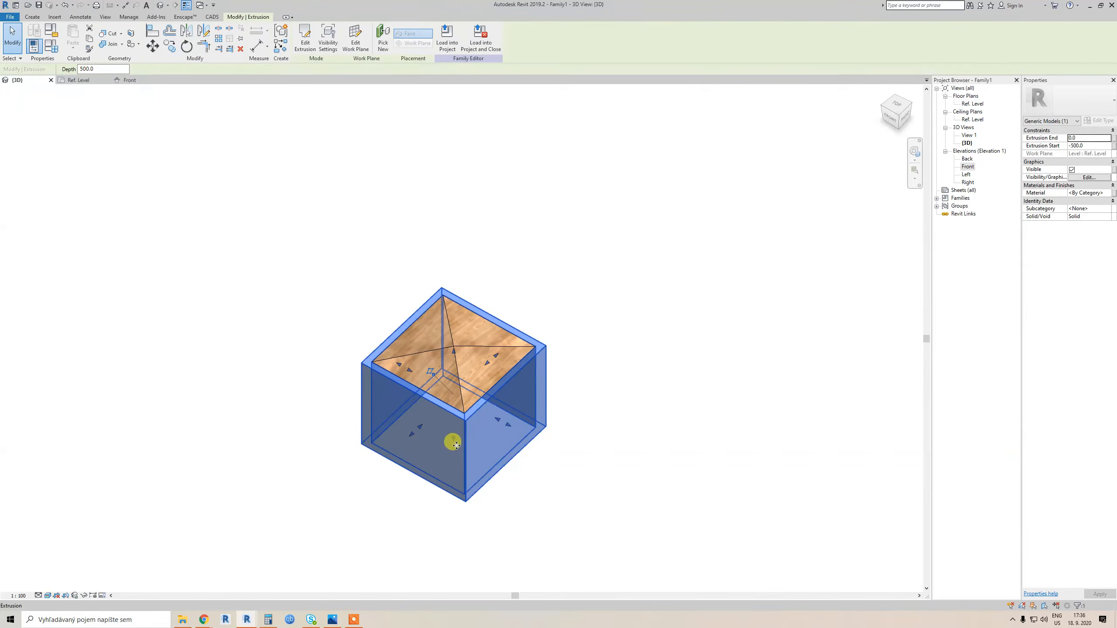
pyautogui.press('Delete')
pyautogui.keyDown('shift'); pyautogui.moveTo(480, 439); pyautogui.dragTo(484, 374, button='middle'); pyautogui.keyUp('shift')
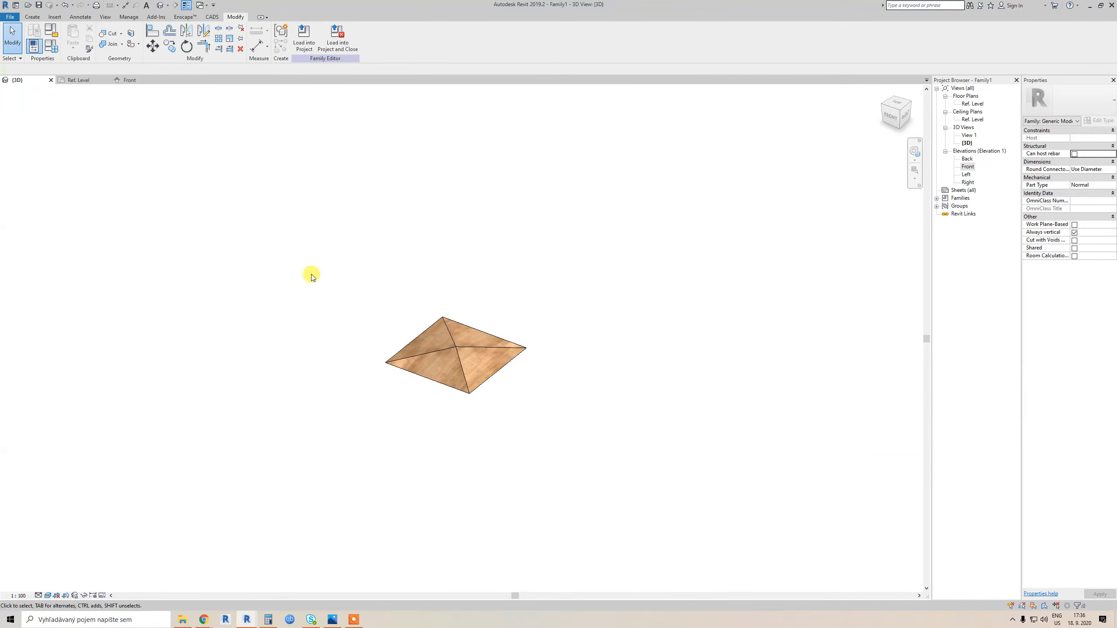
# Close the inactive Ref. Level and Front views, keeping only the 3D view of the pyramid open
pyautogui.press('w')
pyautogui.press('c')
pyautogui.keyDown('shift'); pyautogui.moveTo(364, 426); pyautogui.dragTo(388, 404, button='middle'); pyautogui.keyUp('shift')
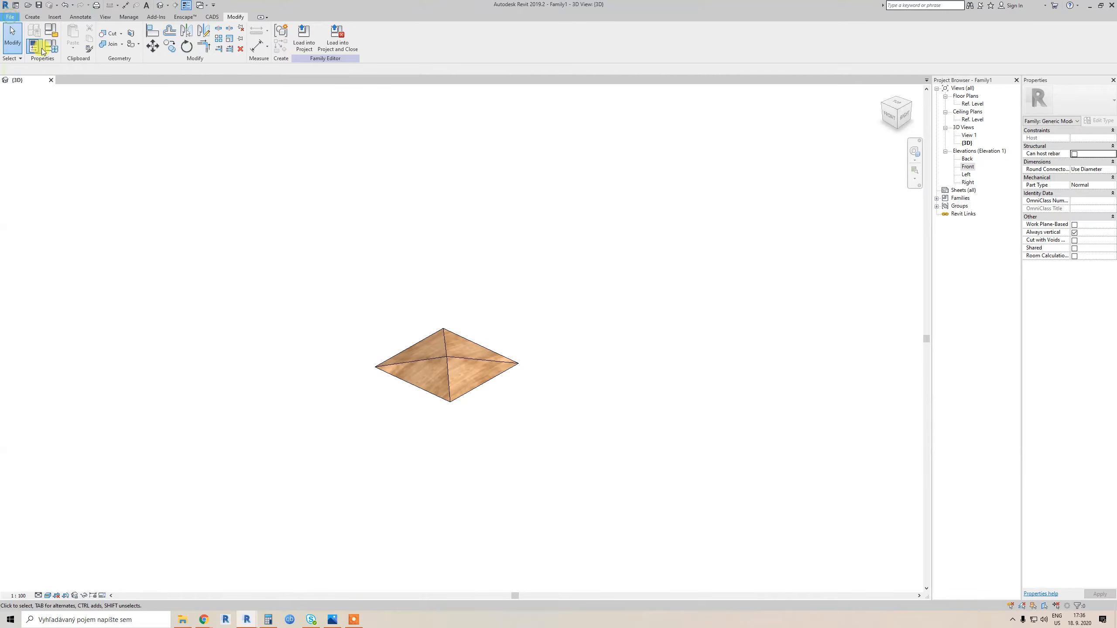
# Create a new family from the Metric Generic Model.rft template
pyautogui.click(9, 16)
pyautogui.moveTo(31, 50)
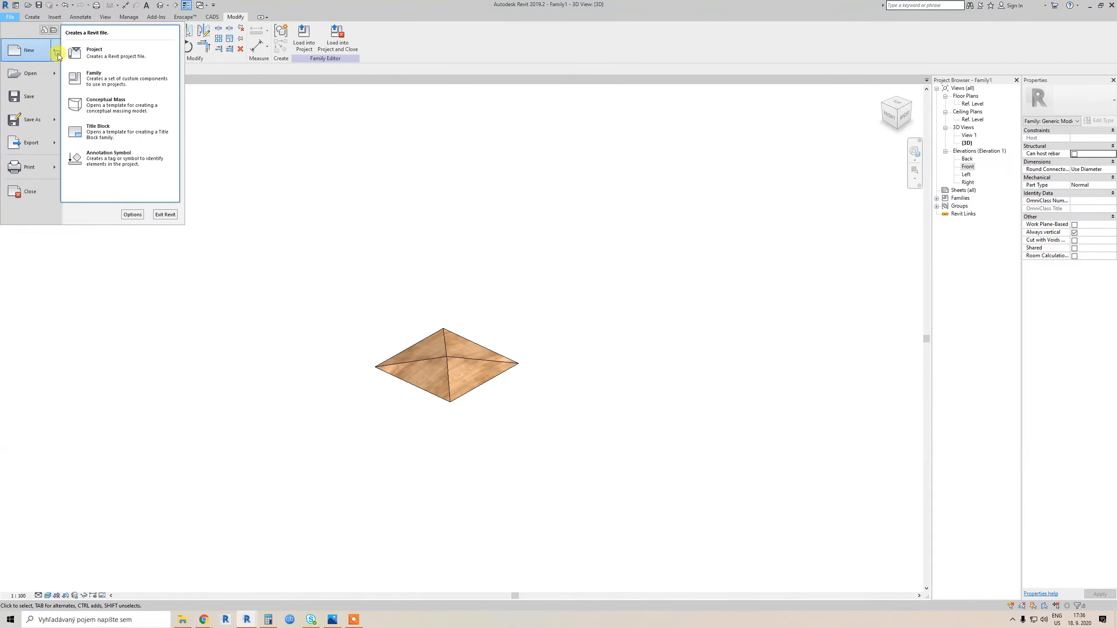
pyautogui.click(117, 84)
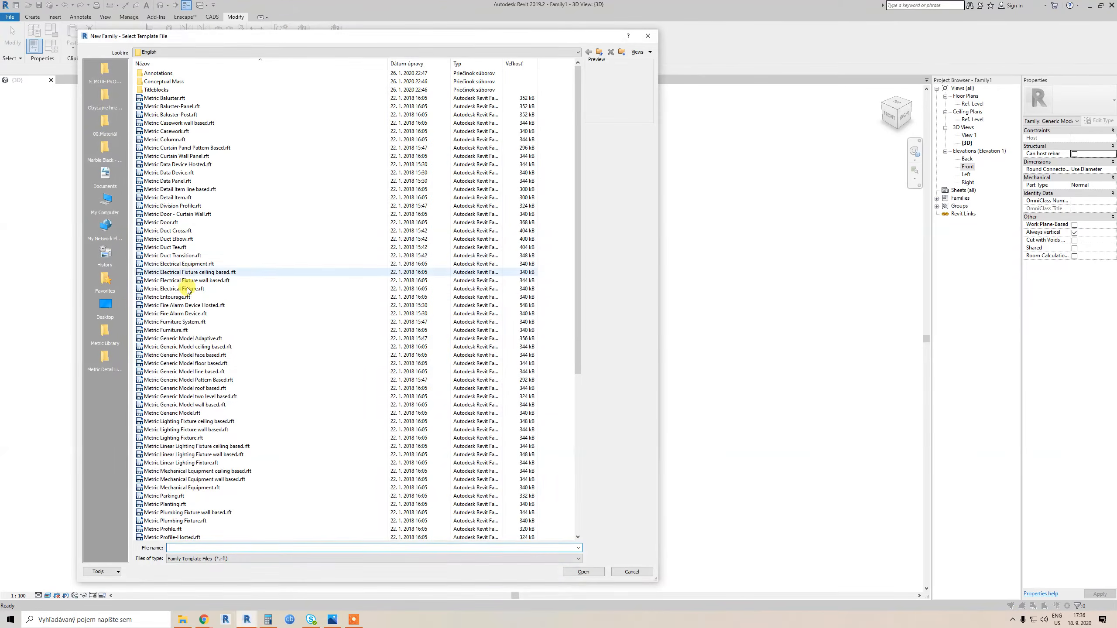
pyautogui.click(198, 414)
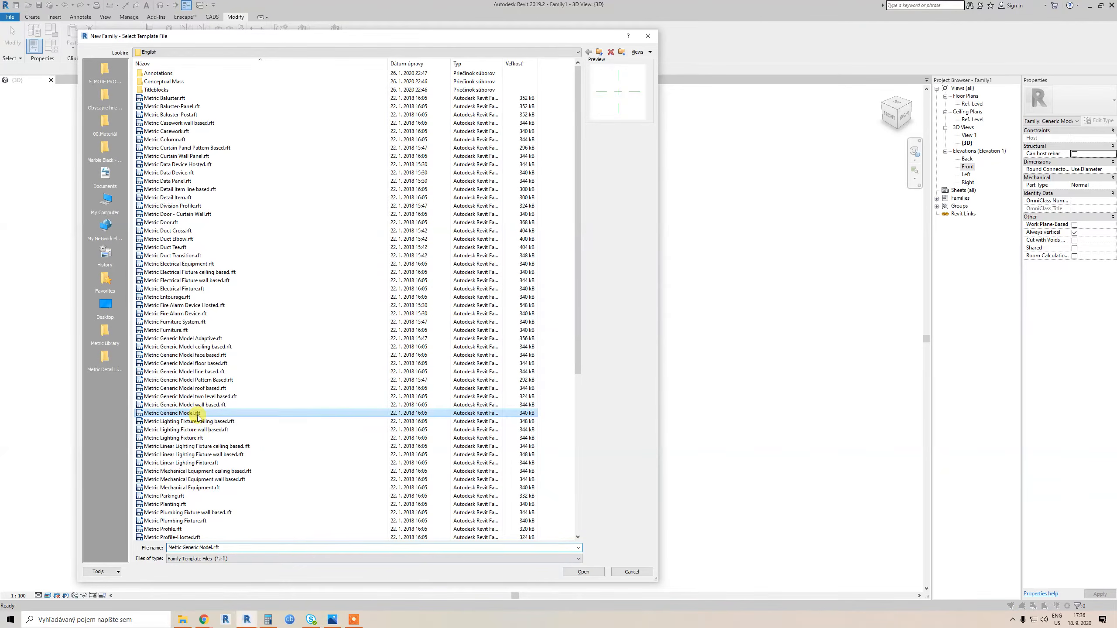
pyautogui.click(587, 571)
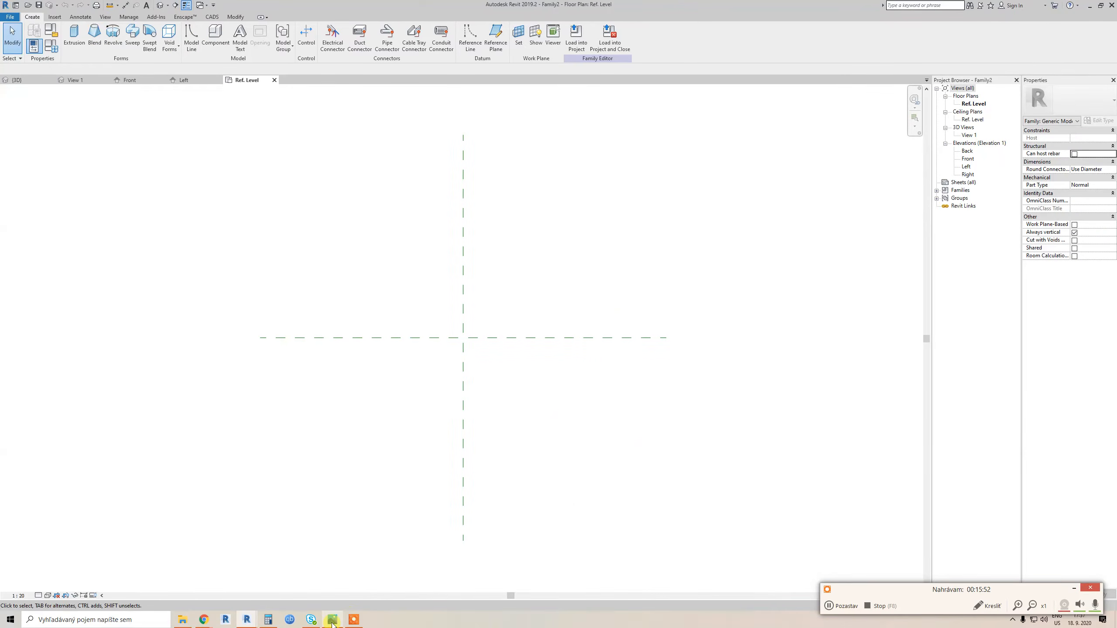
# Check the furniture reference photo in Photos and open the new family's Front elevation
pyautogui.click(332, 620)
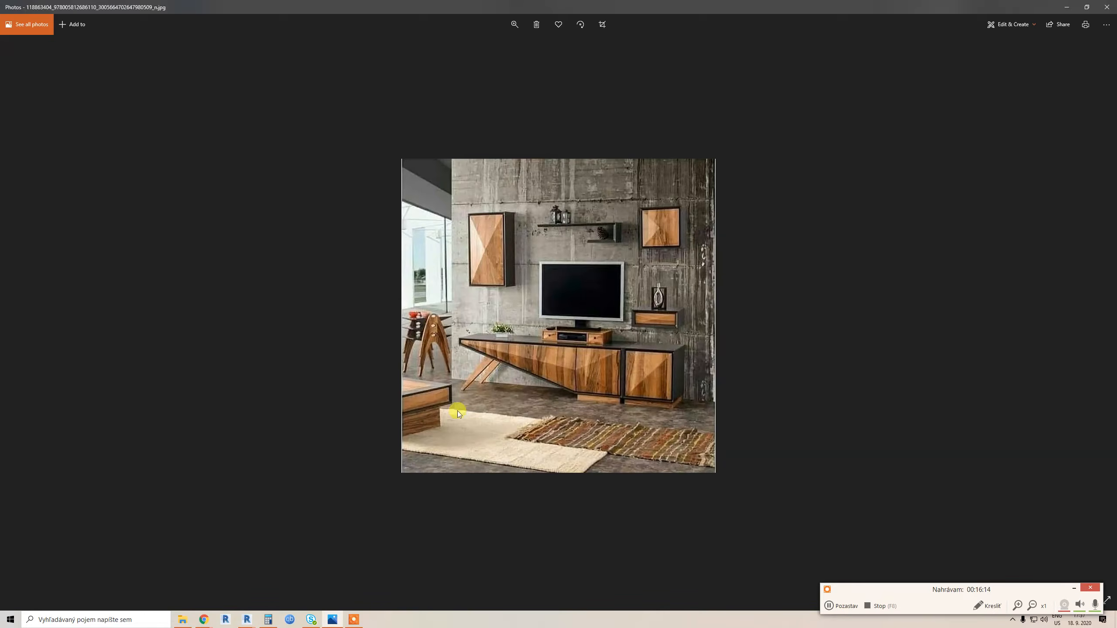
pyautogui.click(333, 620)
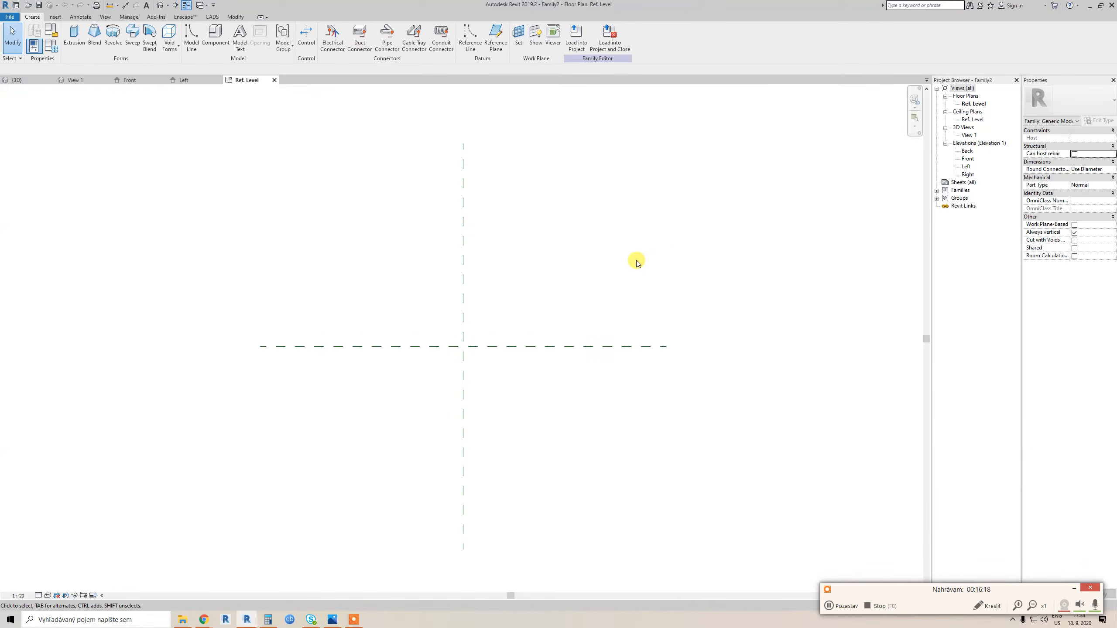
pyautogui.doubleClick(967, 158)
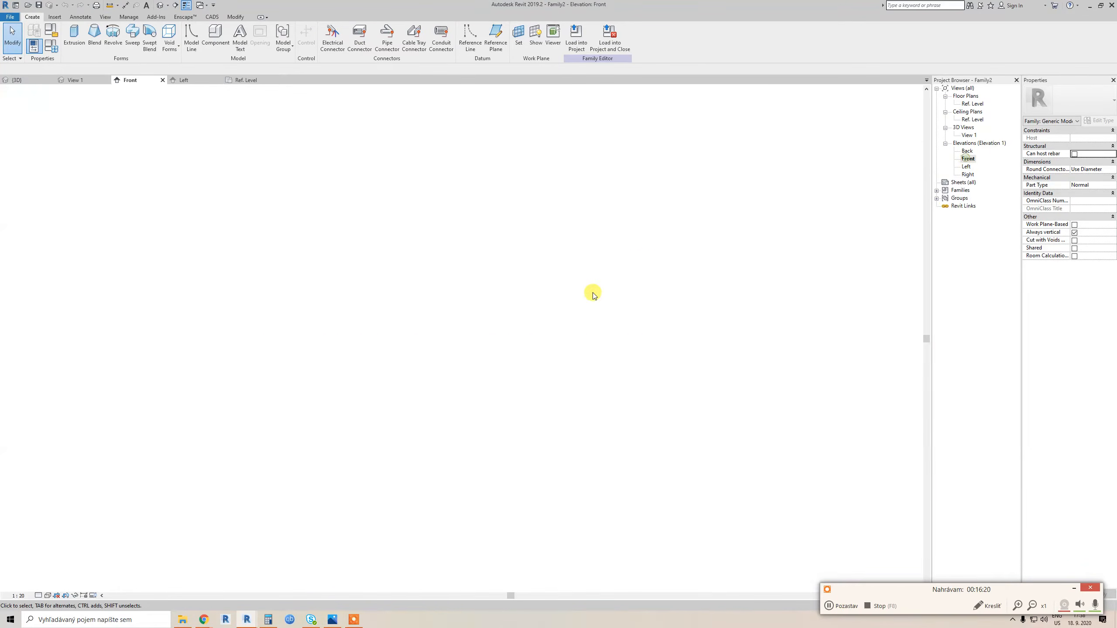
pyautogui.click(333, 620)
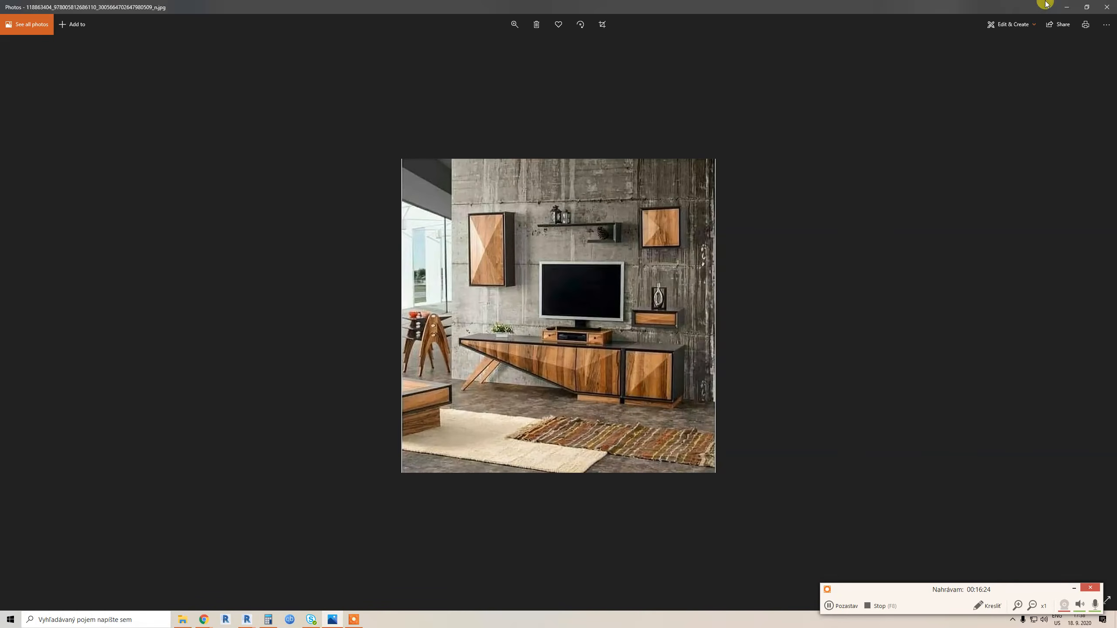
pyautogui.click(1065, 7)
# Draw a short horizontal reference plane slightly above Ref. Level, crossing the vertical centre plane
pyautogui.scroll(2, 429, 456)
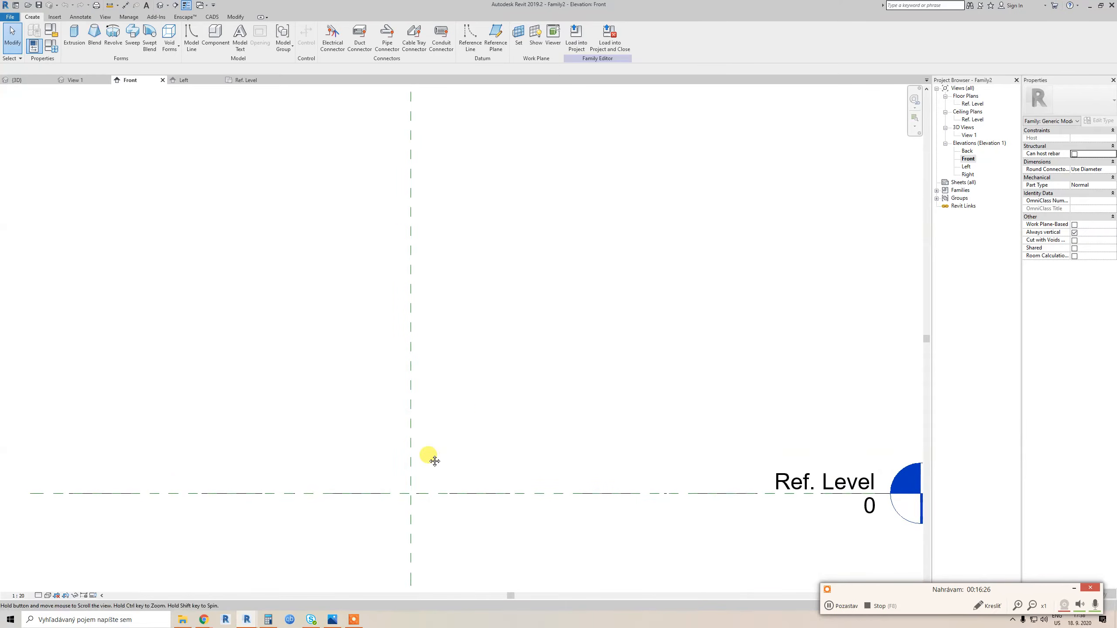
pyautogui.press('r')
pyautogui.press('p')
pyautogui.click(338, 480)
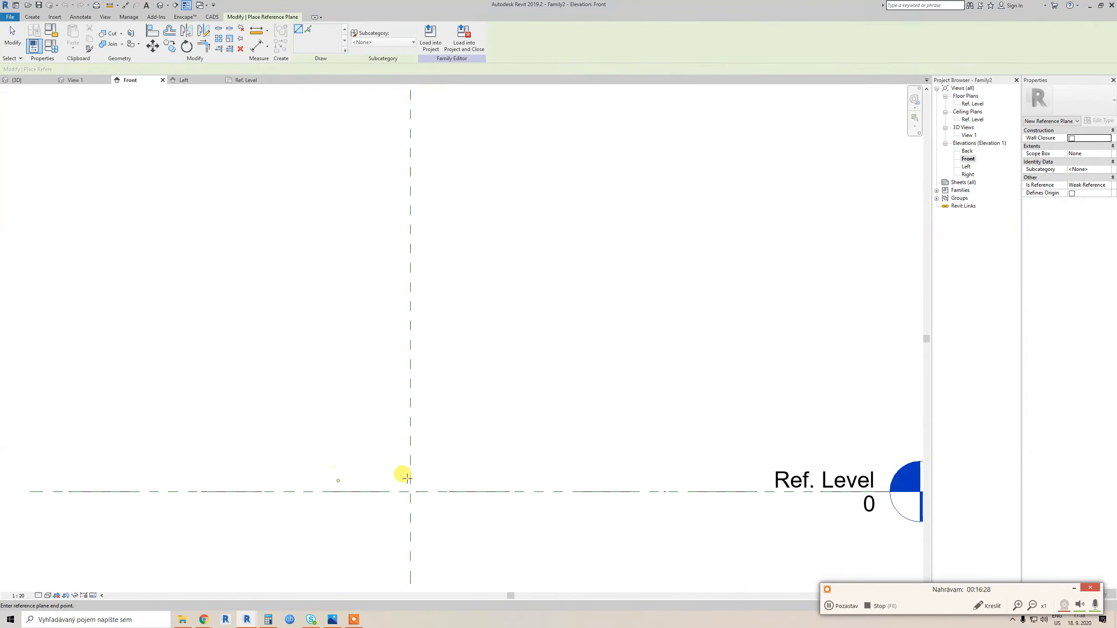
pyautogui.click(507, 480)
pyautogui.press('Escape')
pyautogui.scroll(-1, 401, 411)
pyautogui.moveTo(403, 431); pyautogui.dragTo(402, 433, button='middle')
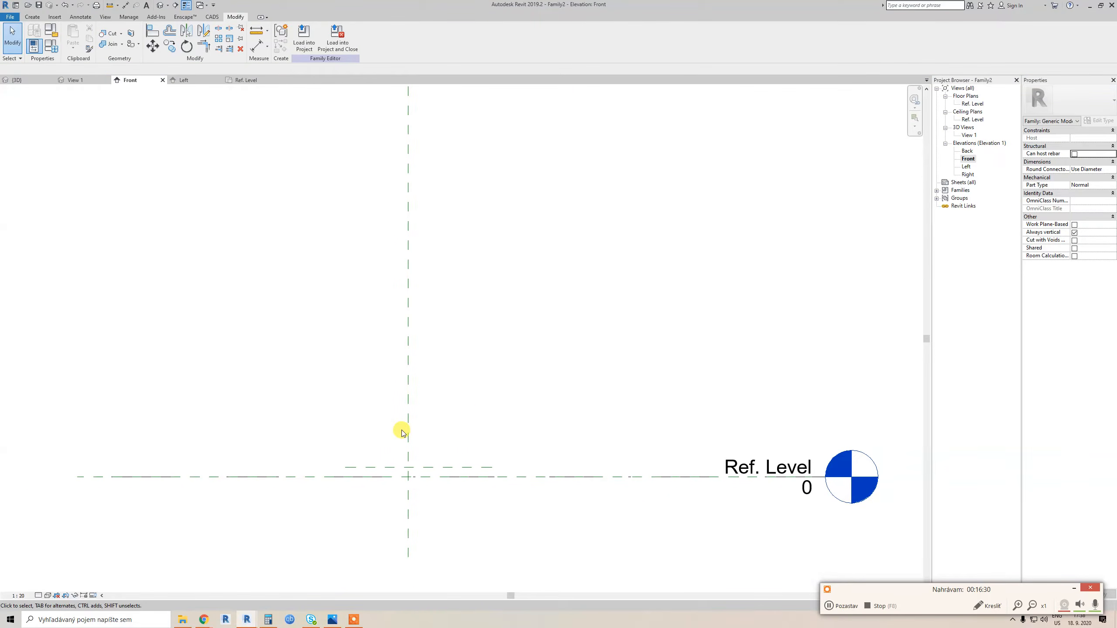
# Draw two vertical reference planes, one on each side of the centre plane, and a horizontal one above the lower horizontal plane
pyautogui.press('r')
pyautogui.press('p')
pyautogui.click(372, 385)
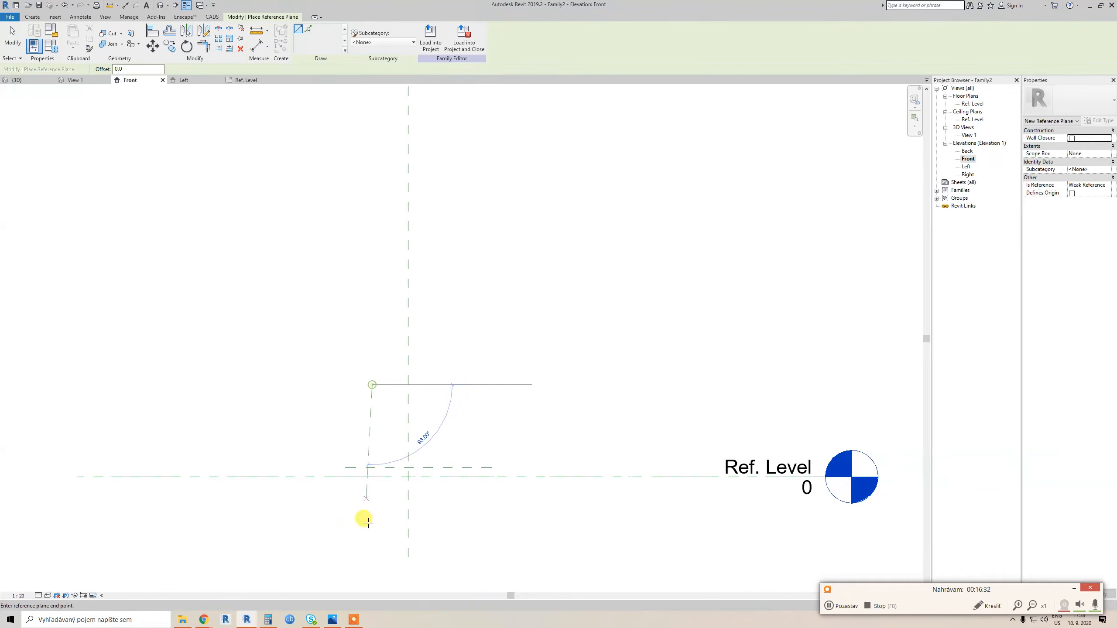
pyautogui.click(369, 524)
pyautogui.click(465, 381)
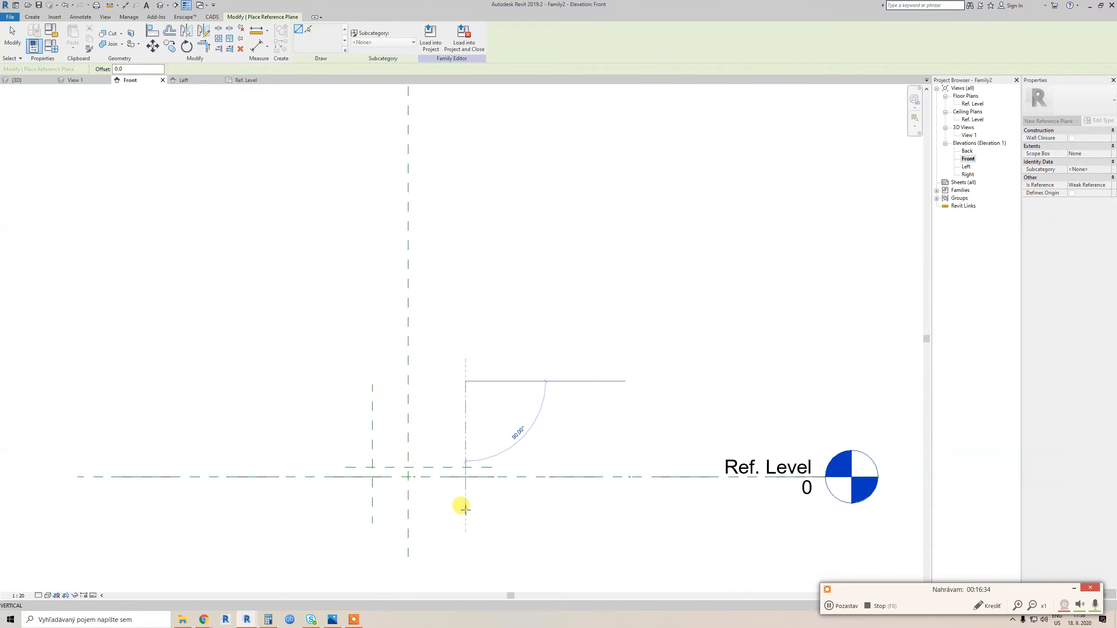
pyautogui.click(465, 519)
pyautogui.click(354, 400)
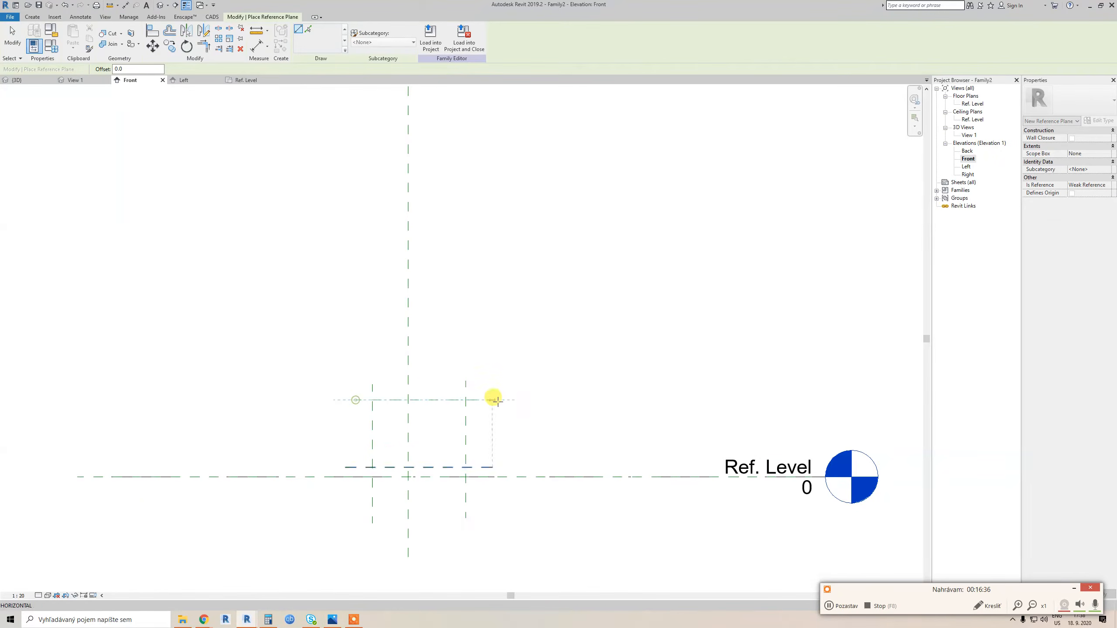
pyautogui.click(504, 400)
# Dimension the left, centre and right vertical reference planes in one chain and make the two distances equal
pyautogui.press('d')
pyautogui.press('i')
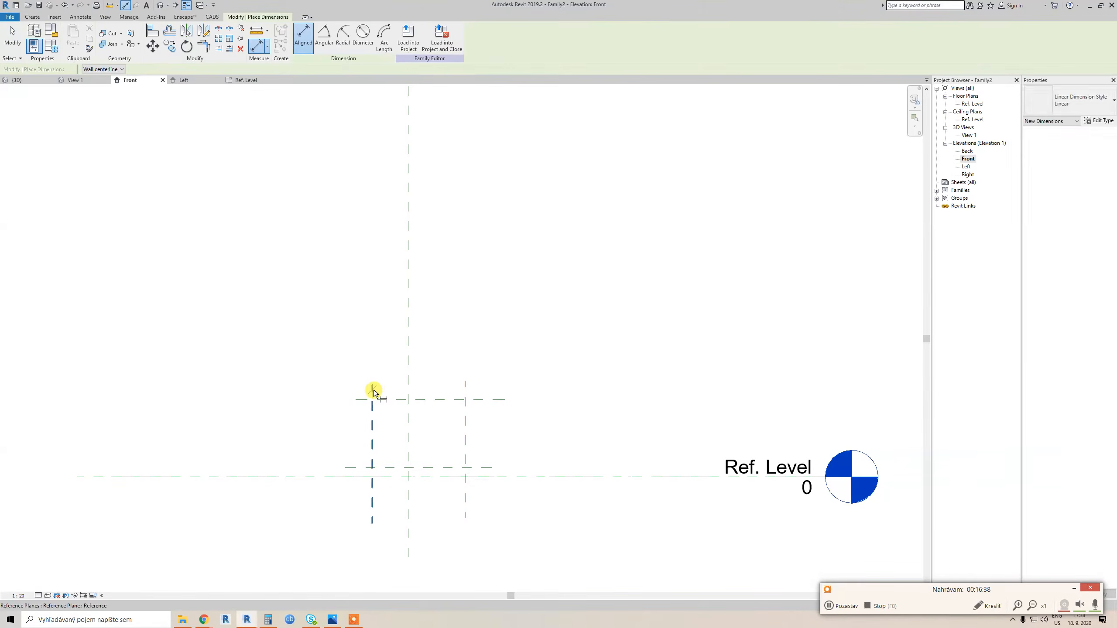
pyautogui.click(372, 389)
pyautogui.click(408, 382)
pyautogui.click(465, 383)
pyautogui.click(473, 365)
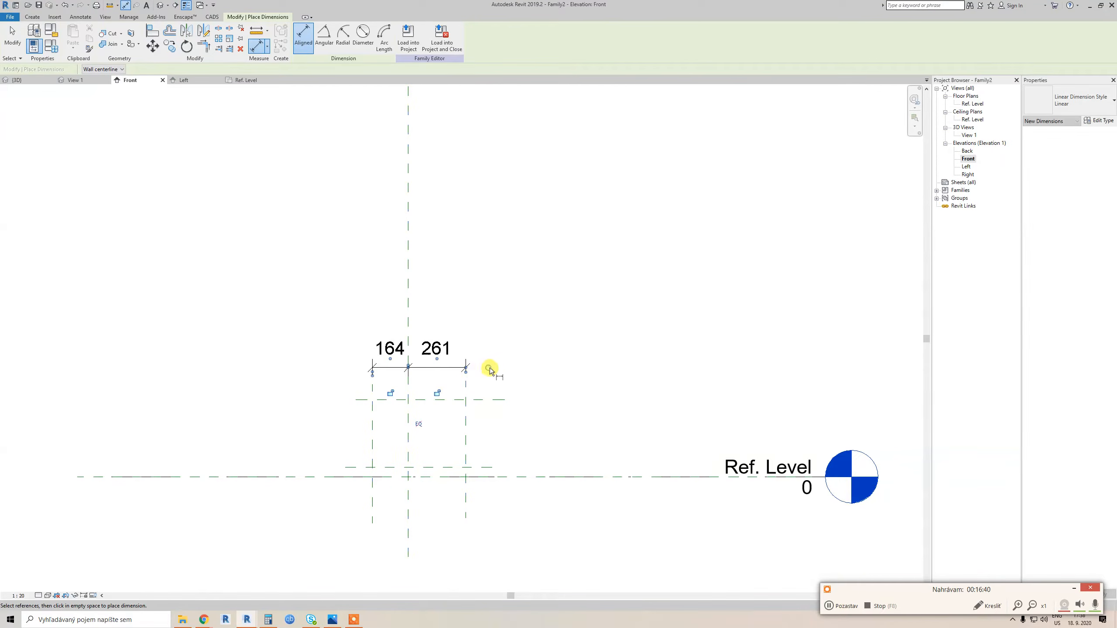
pyautogui.click(420, 424)
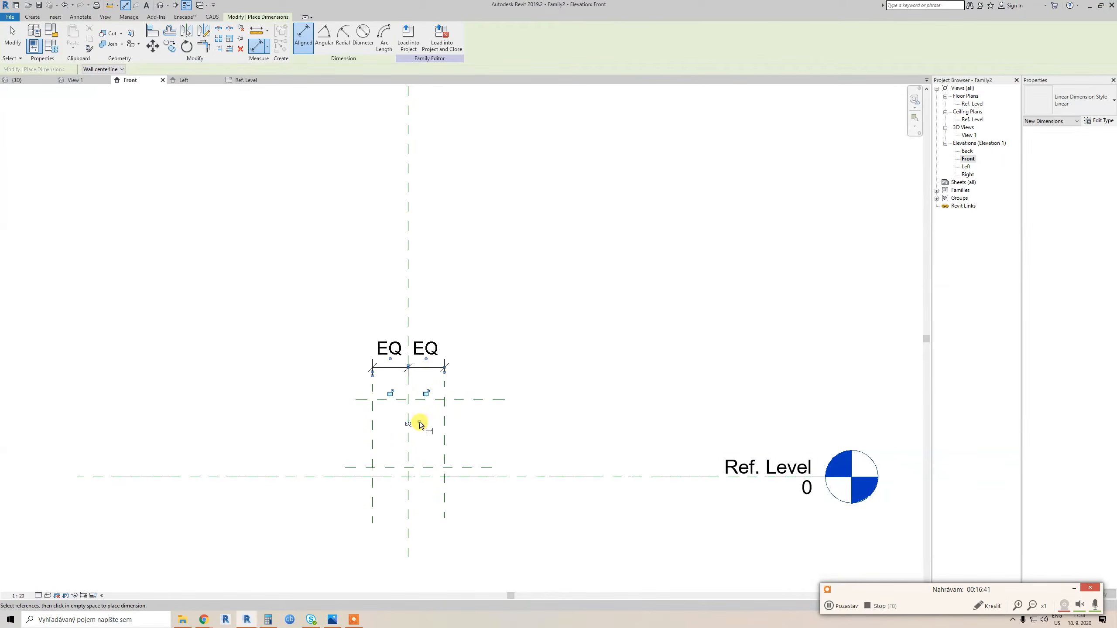
# Dimension the lower horizontal plane from Ref. Level and label the dimension with a new type parameter Base
pyautogui.click(471, 468)
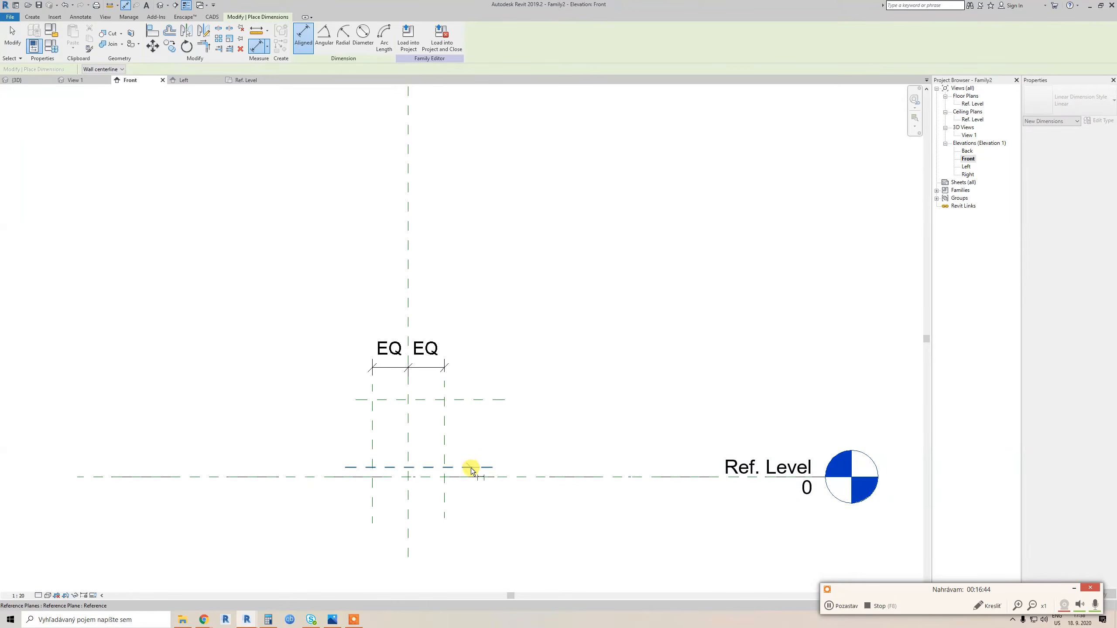
pyautogui.click(479, 477)
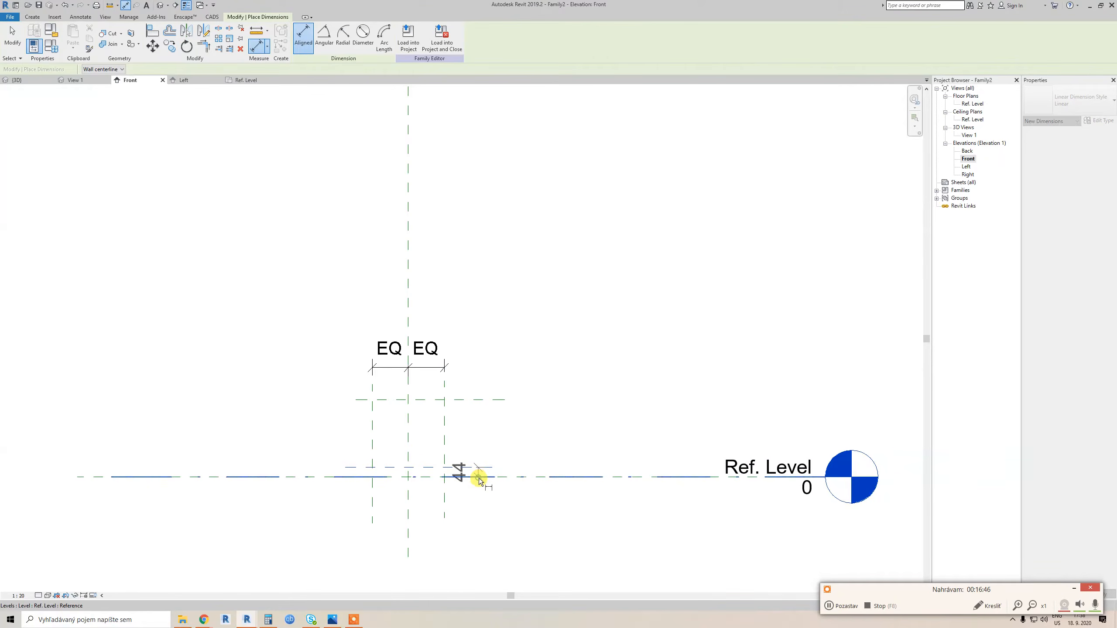
pyautogui.click(507, 536)
pyautogui.press('Escape')
pyautogui.press('Escape')
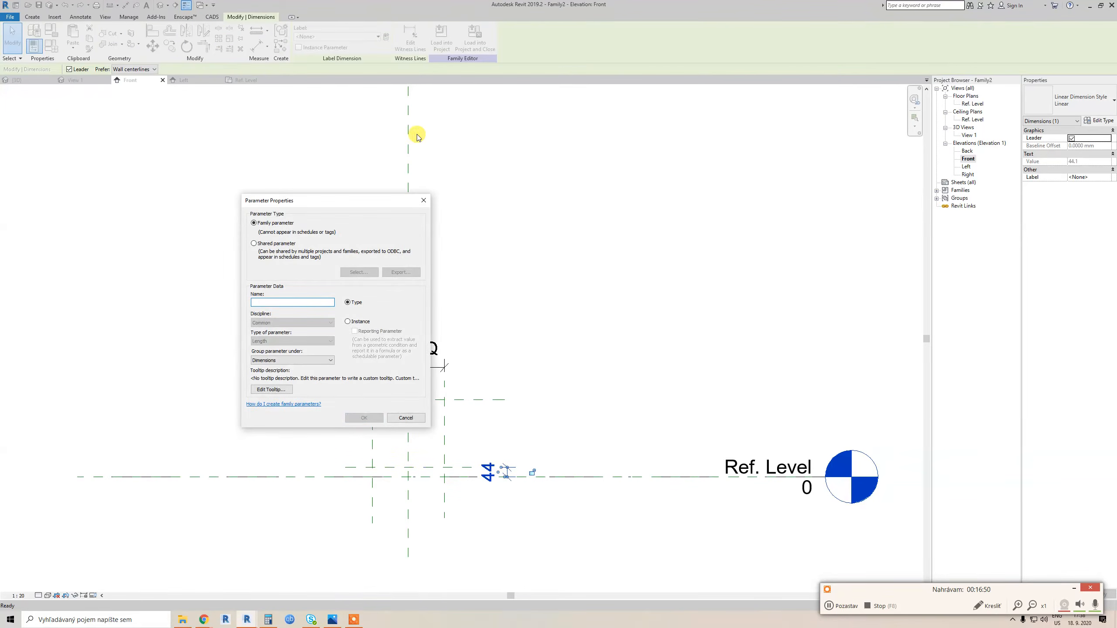
pyautogui.press('Return')
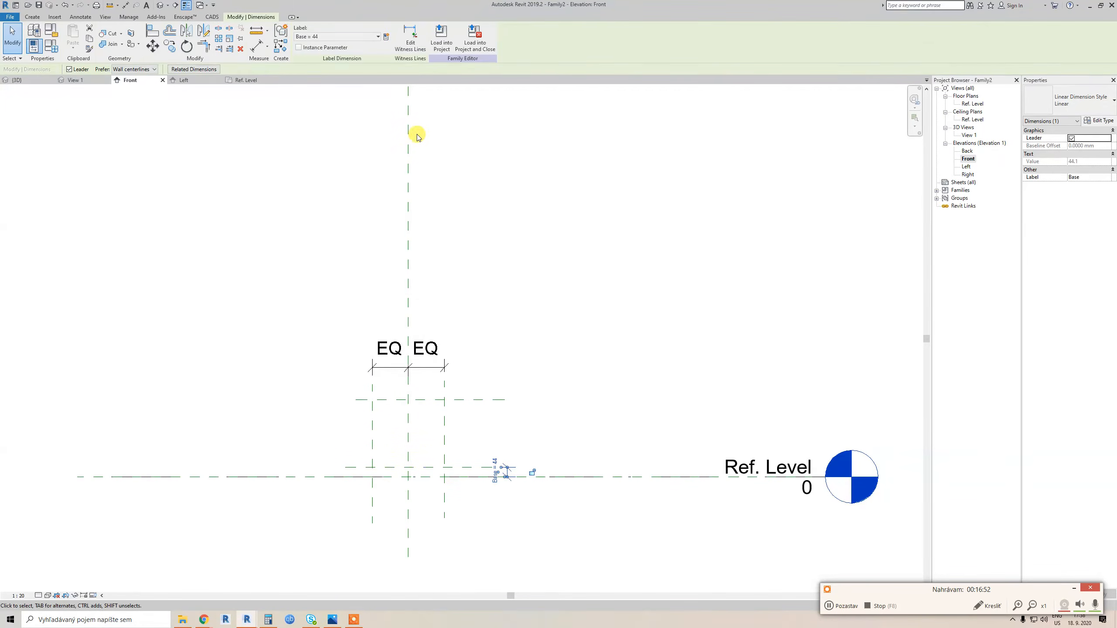
# Set the Front elevation's view scale to 1:10
pyautogui.click(449, 299)
pyautogui.click(18, 596)
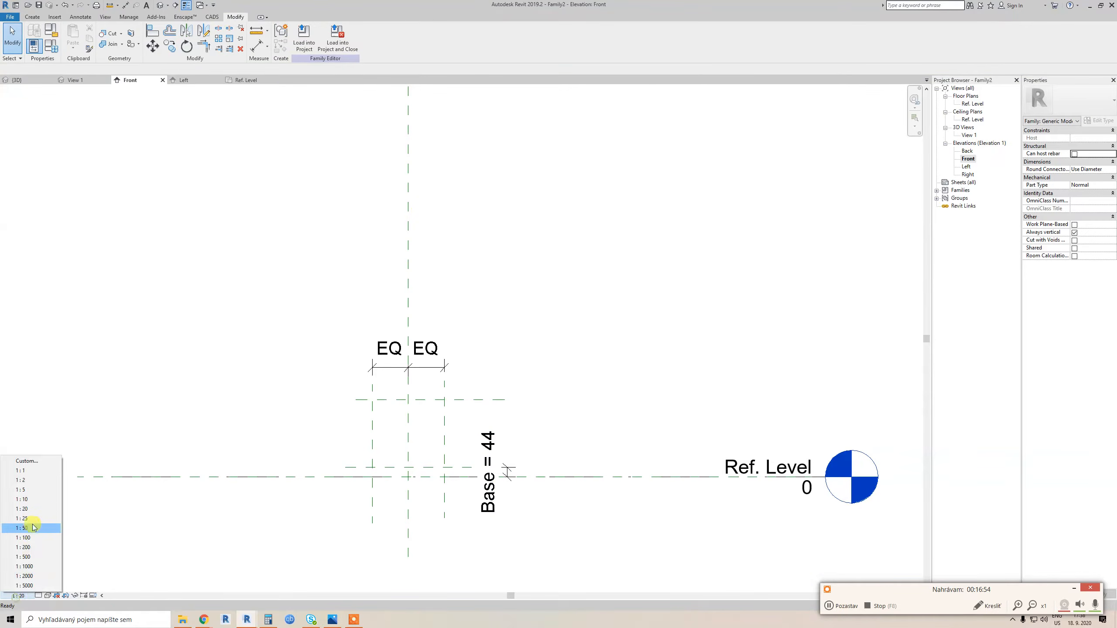
pyautogui.click(21, 500)
# Dimension the distance between the two horizontal reference planes and label it with a new type parameter H
pyautogui.press('d')
pyautogui.press('i')
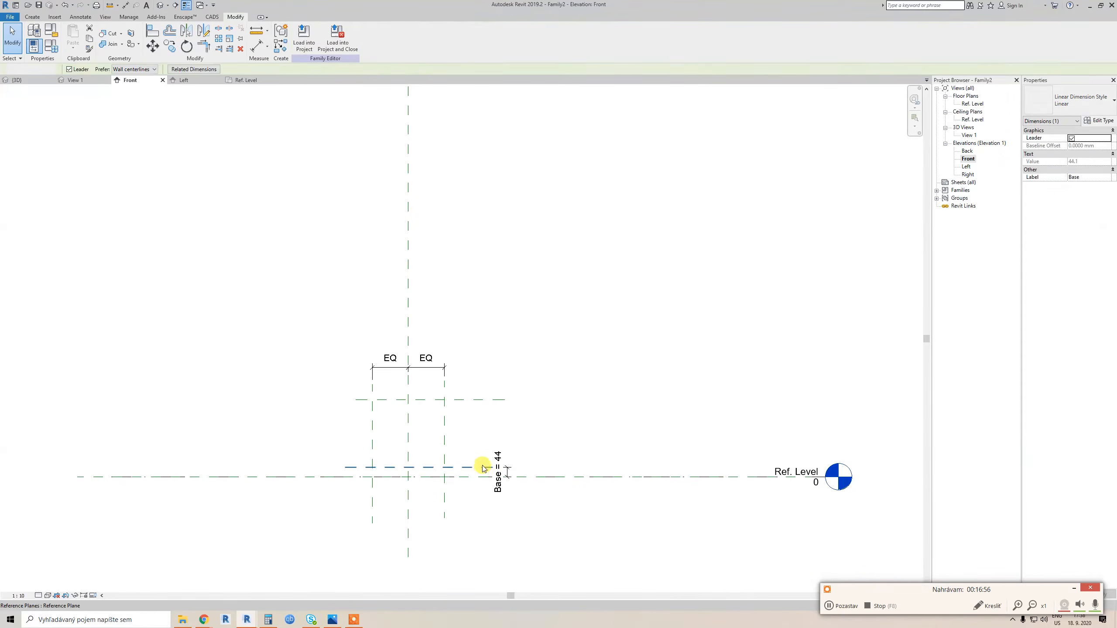
pyautogui.click(482, 467)
pyautogui.click(487, 401)
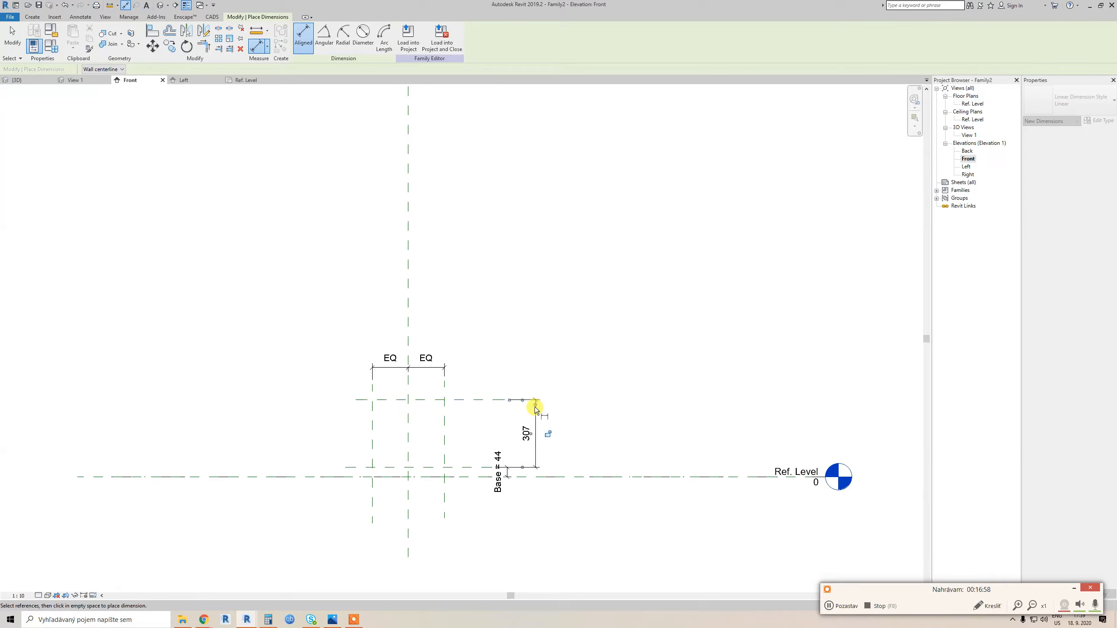
pyautogui.click(536, 409)
pyautogui.press('Escape')
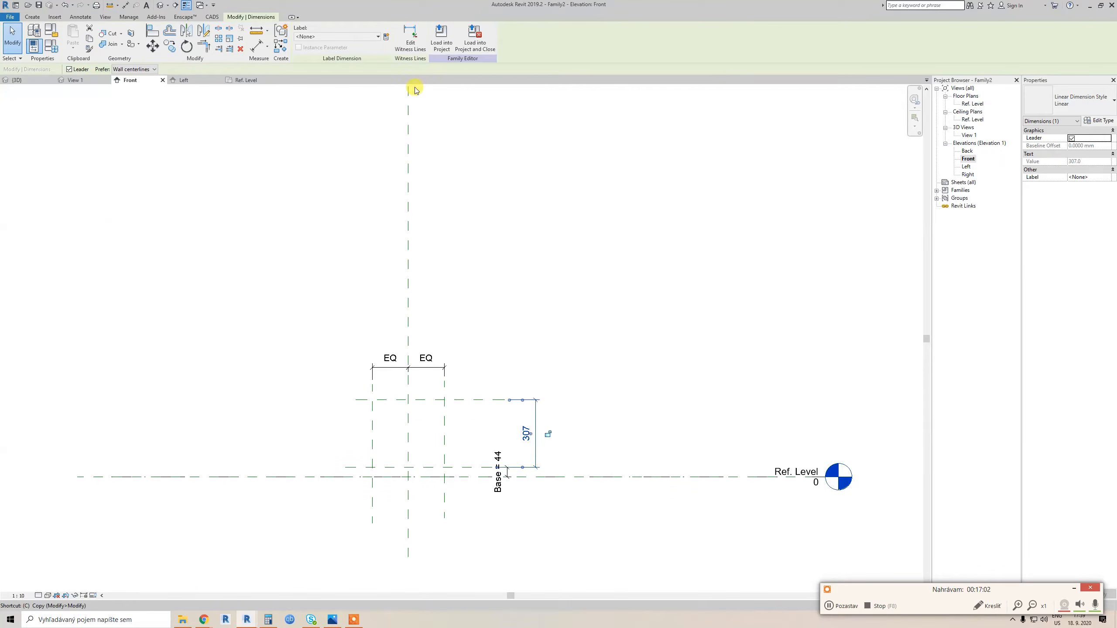
pyautogui.click(386, 36)
pyautogui.write('H')
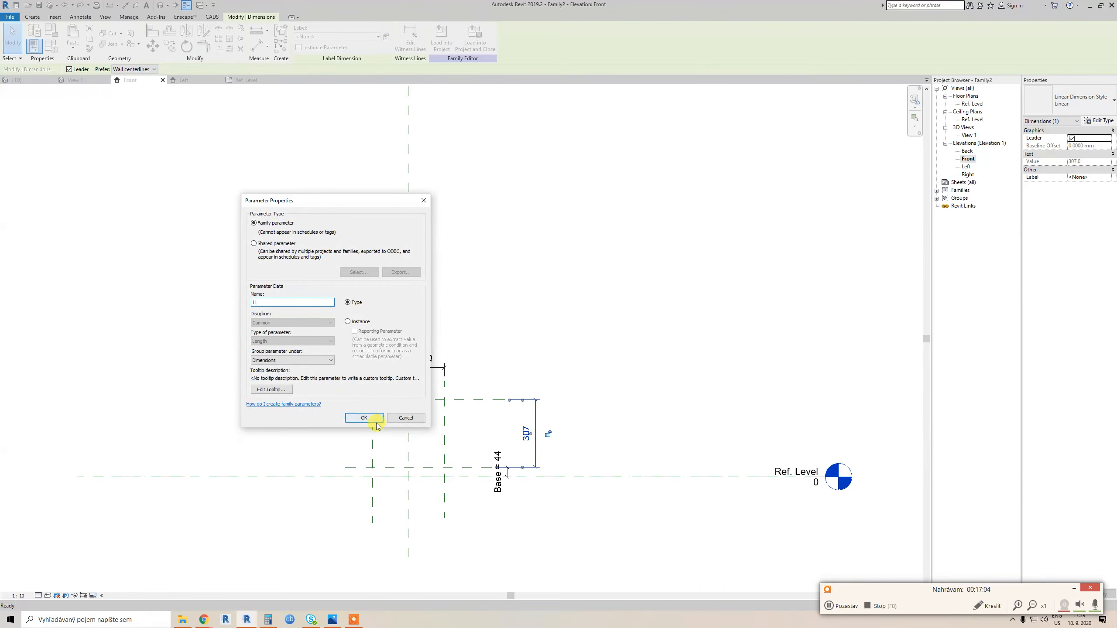
pyautogui.click(376, 423)
pyautogui.press('Escape')
# Dimension the overall distance between the outer vertical planes above the EQ dimension and label it with a new type parameter W
pyautogui.press('d')
pyautogui.press('i')
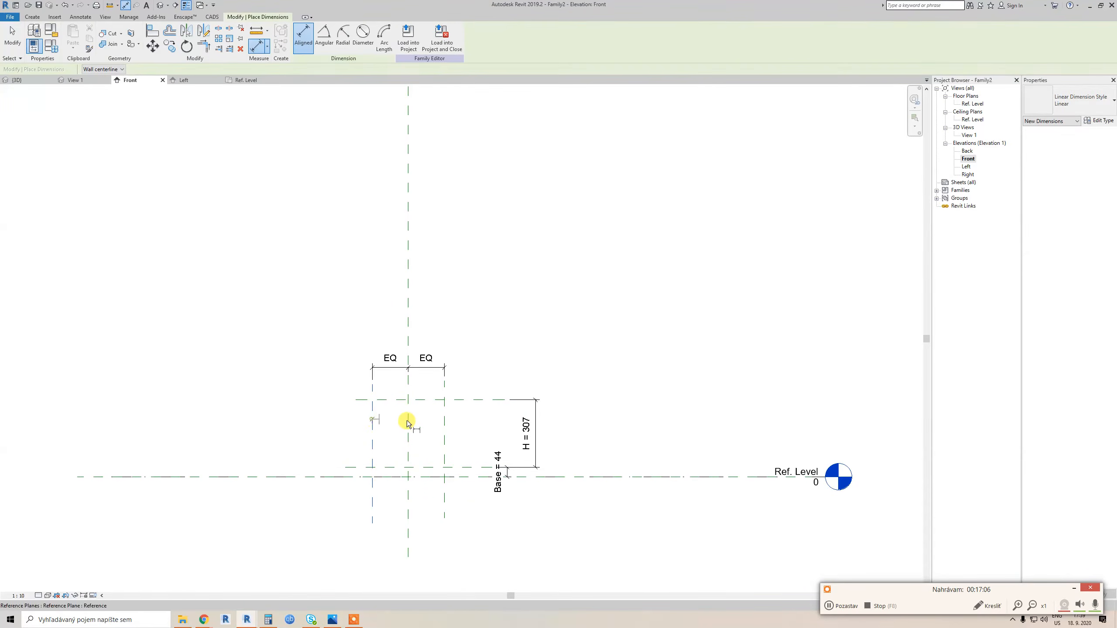
pyautogui.click(444, 418)
pyautogui.click(471, 350)
pyautogui.press('Escape')
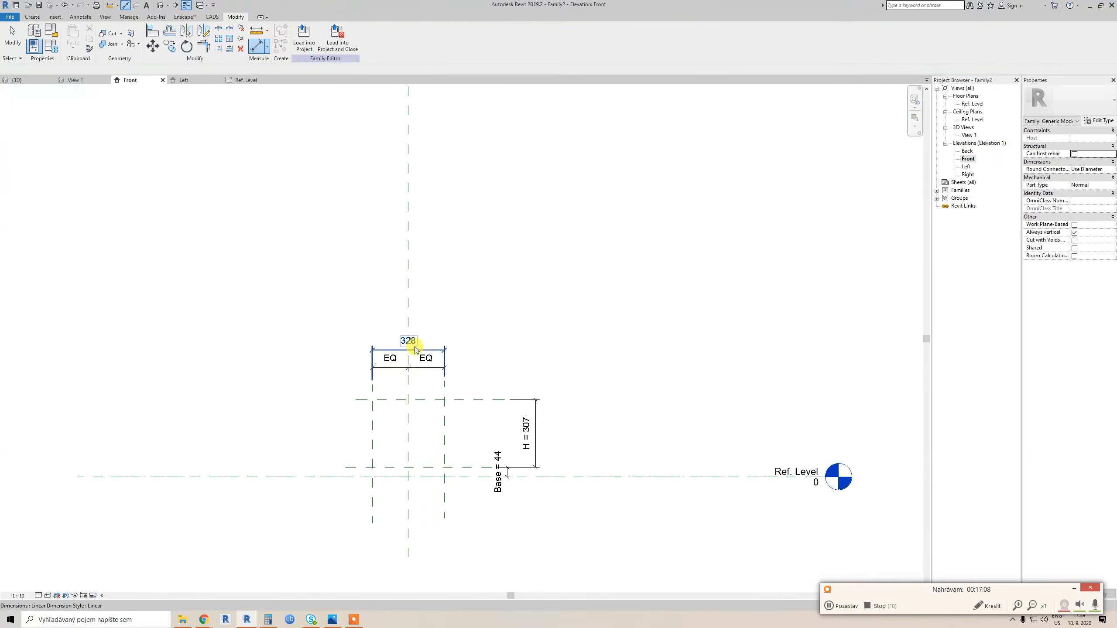
pyautogui.click(414, 347)
pyautogui.click(386, 37)
pyautogui.write('W')
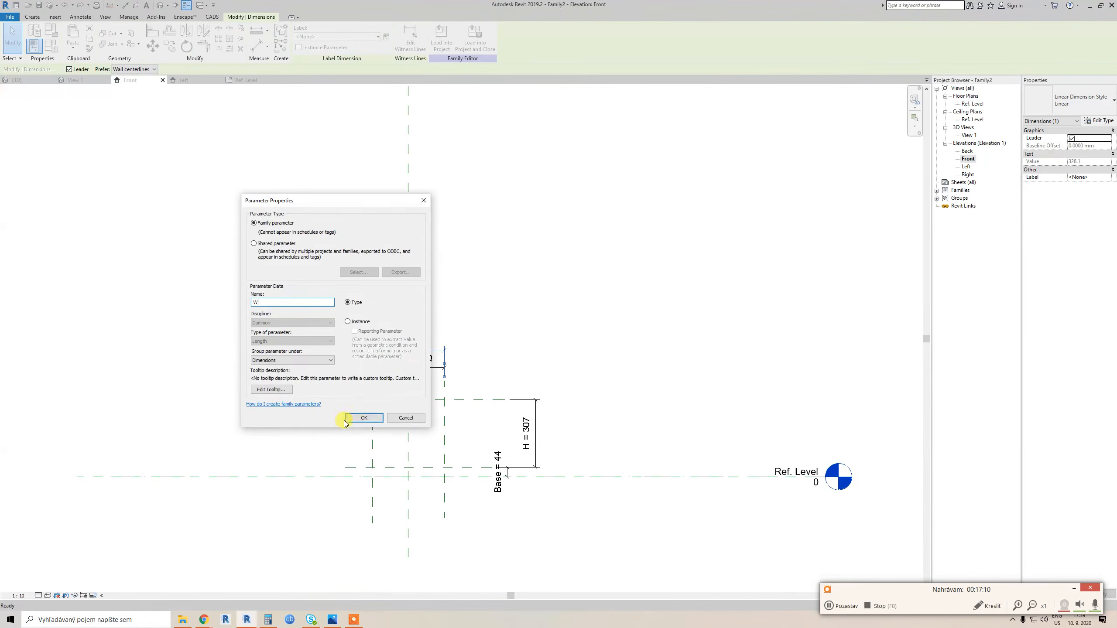
pyautogui.click(365, 418)
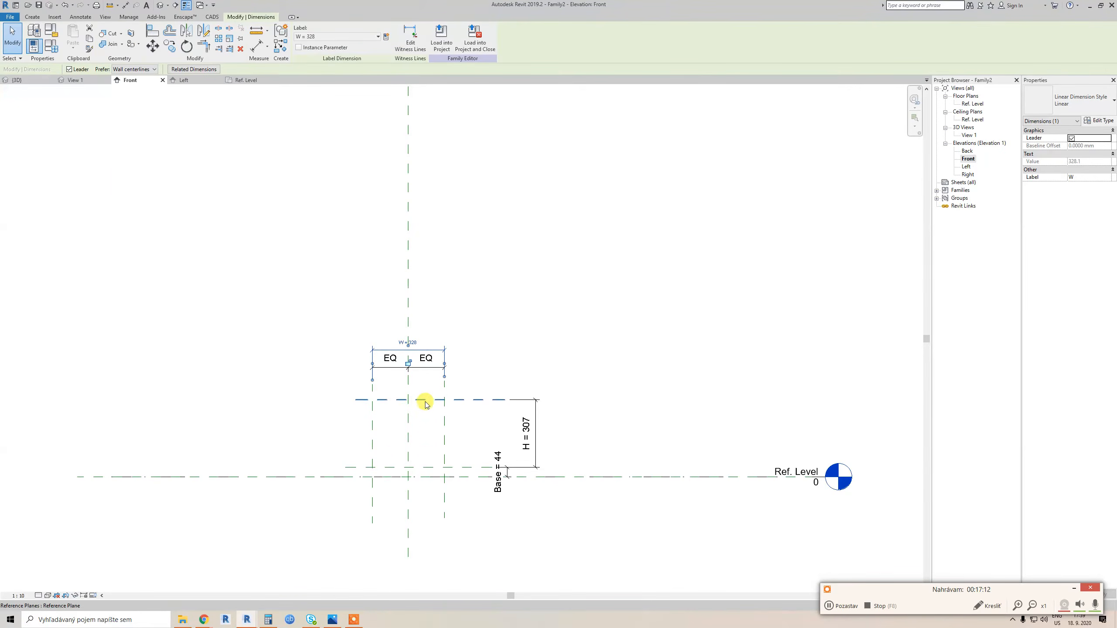
pyautogui.moveTo(425, 402); pyautogui.dragTo(429, 402, button='middle')
pyautogui.press('Escape')
# Set the family type parameters to Base 50, H 500 and W 500
pyautogui.click(52, 46)
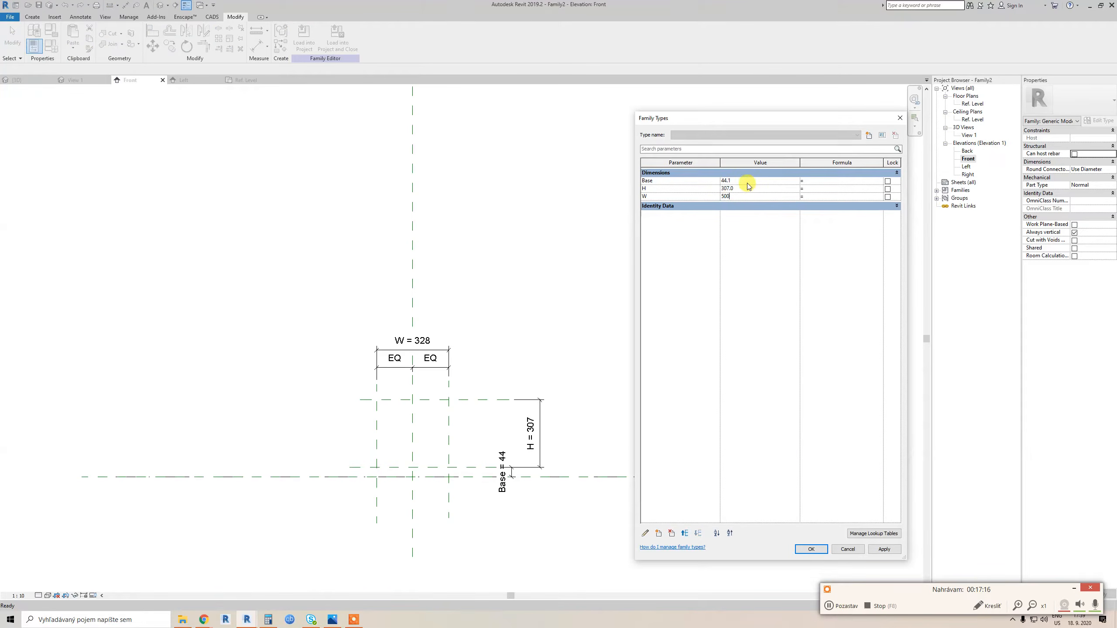
pyautogui.click(888, 550)
pyautogui.click(835, 550)
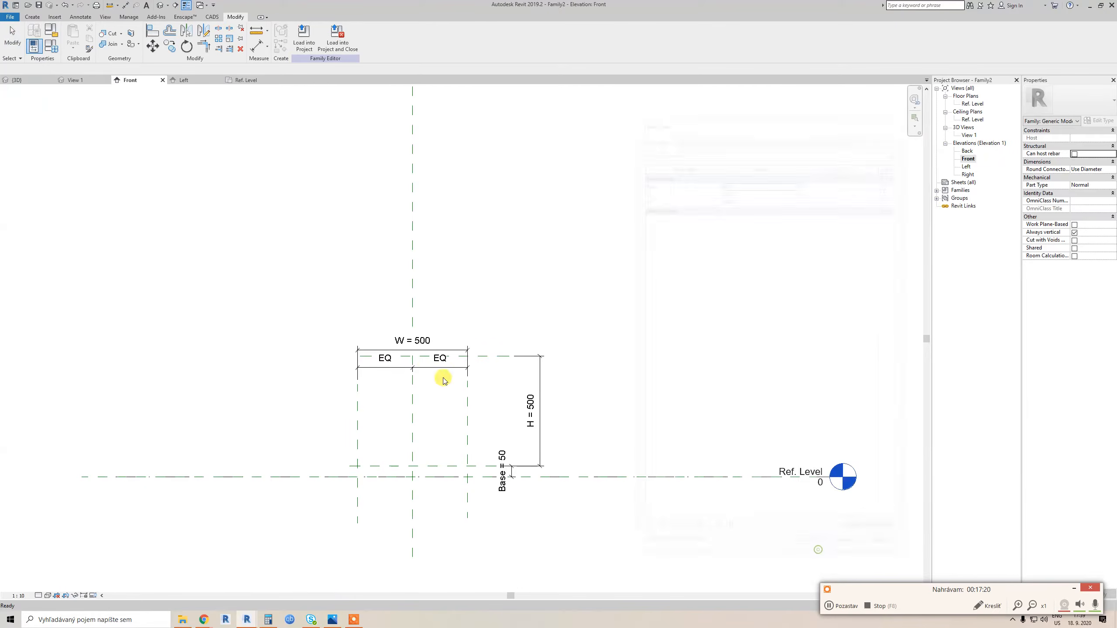
# Move the W and EQ dimensions straight up so they clear the upper horizontal reference plane
pyautogui.click(438, 368)
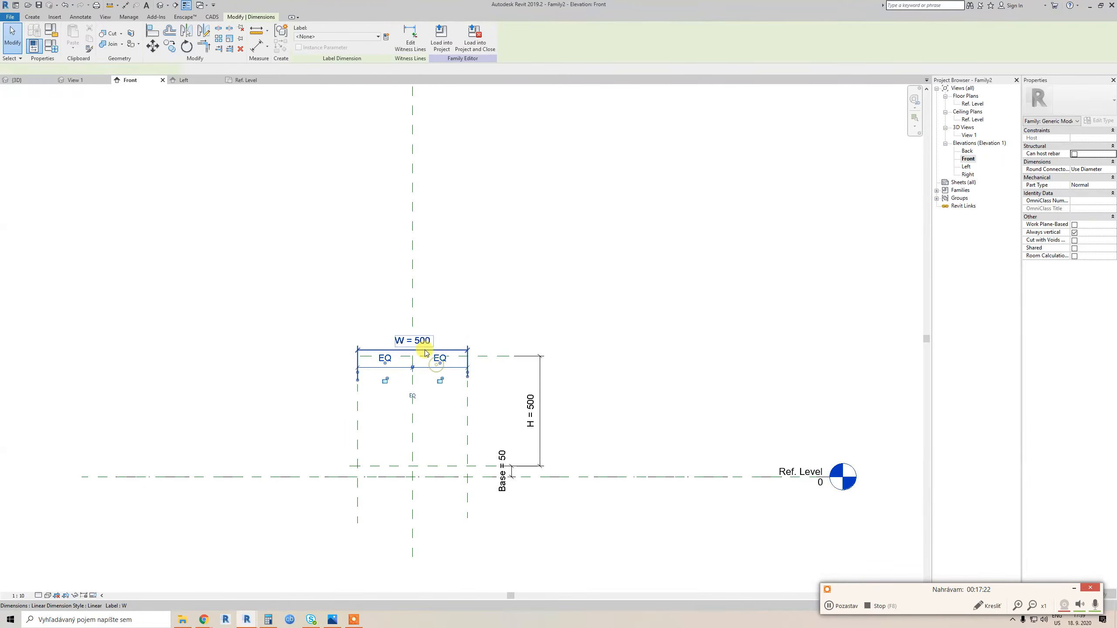
pyautogui.press('m')
pyautogui.press('v')
pyautogui.click(470, 332)
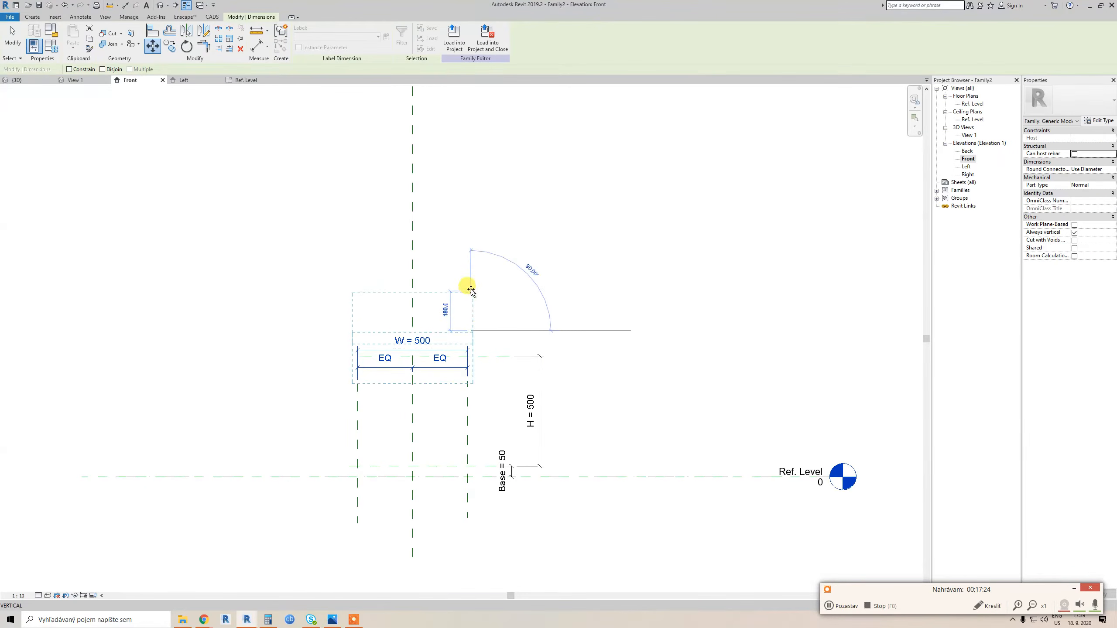
pyautogui.click(469, 289)
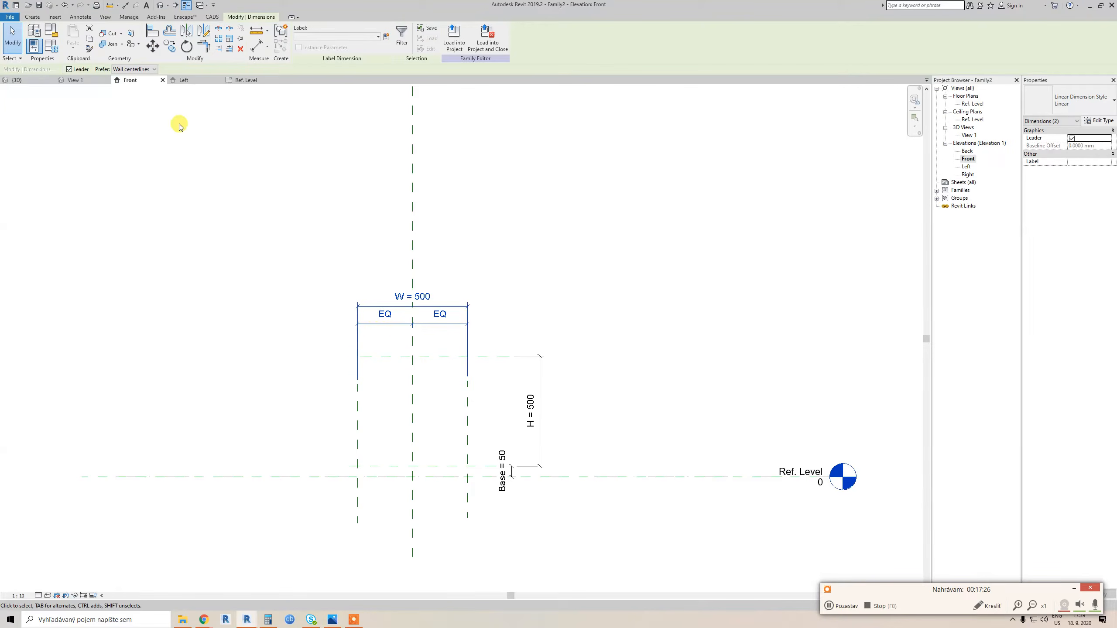
pyautogui.press('Escape')
pyautogui.scroll(2, 489, 419)
pyautogui.moveTo(510, 462); pyautogui.dragTo(473, 371, button='middle')
pyautogui.scroll(-2, 437, 347)
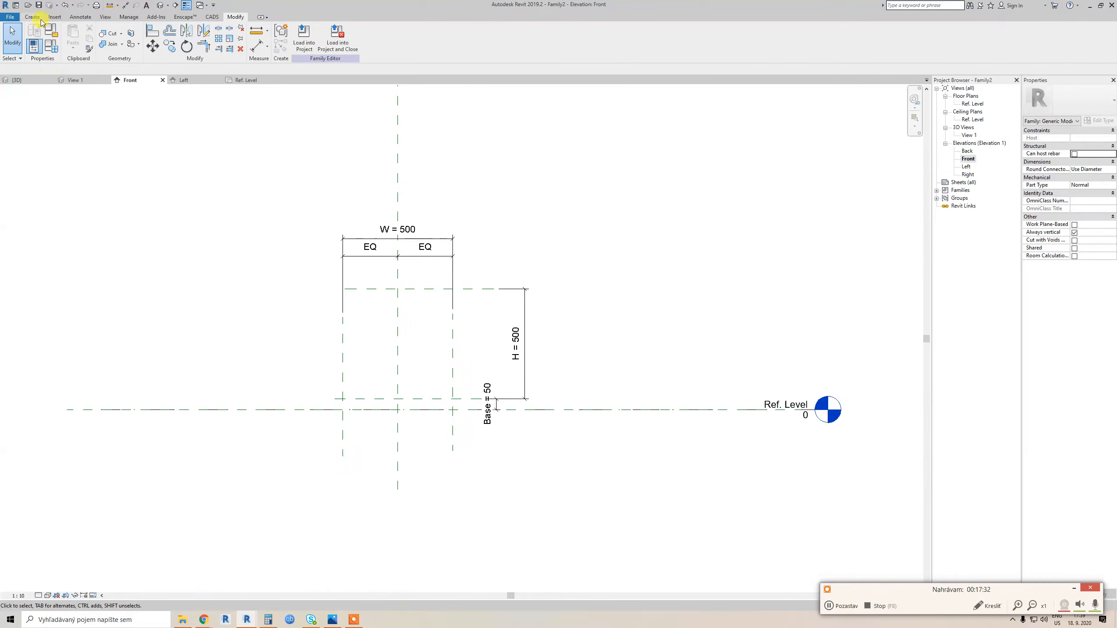
pyautogui.click(39, 18)
pyautogui.click(72, 35)
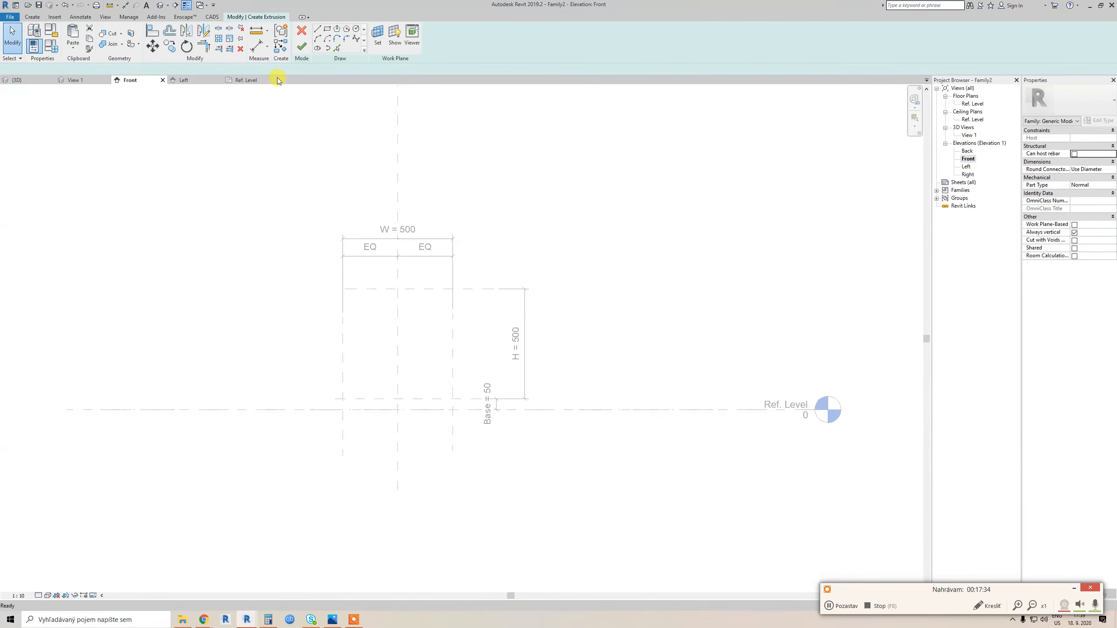
pyautogui.click(326, 29)
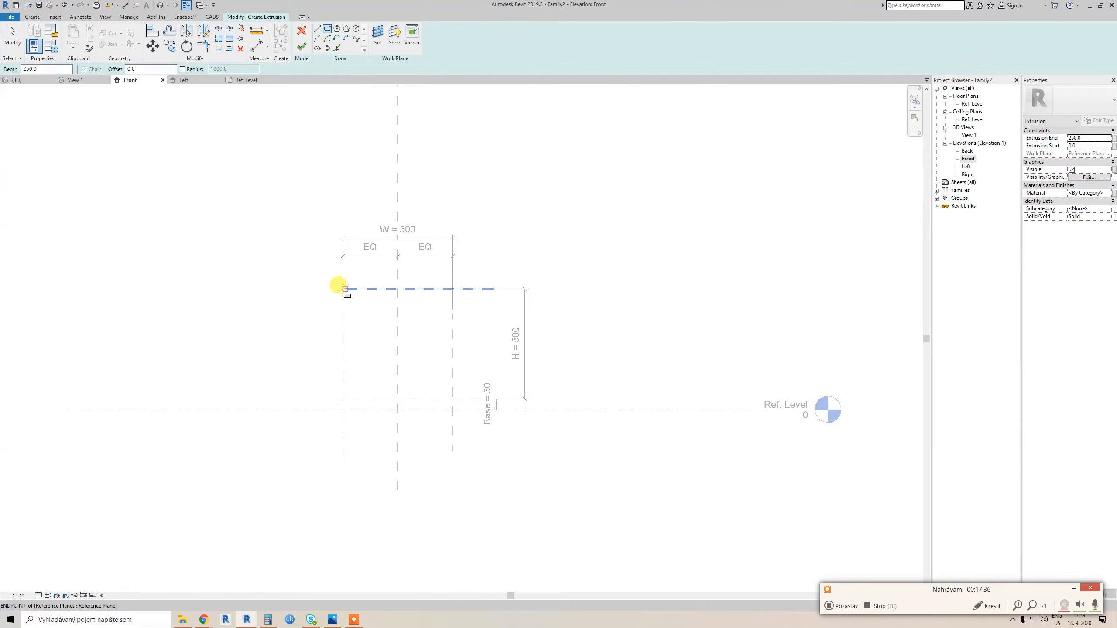
pyautogui.press('Escape')
pyautogui.press('Escape')
# Extend the upper horizontal and left vertical reference planes so that they cross at the frame's upper-left corner
pyautogui.scroll(3, 322, 289)
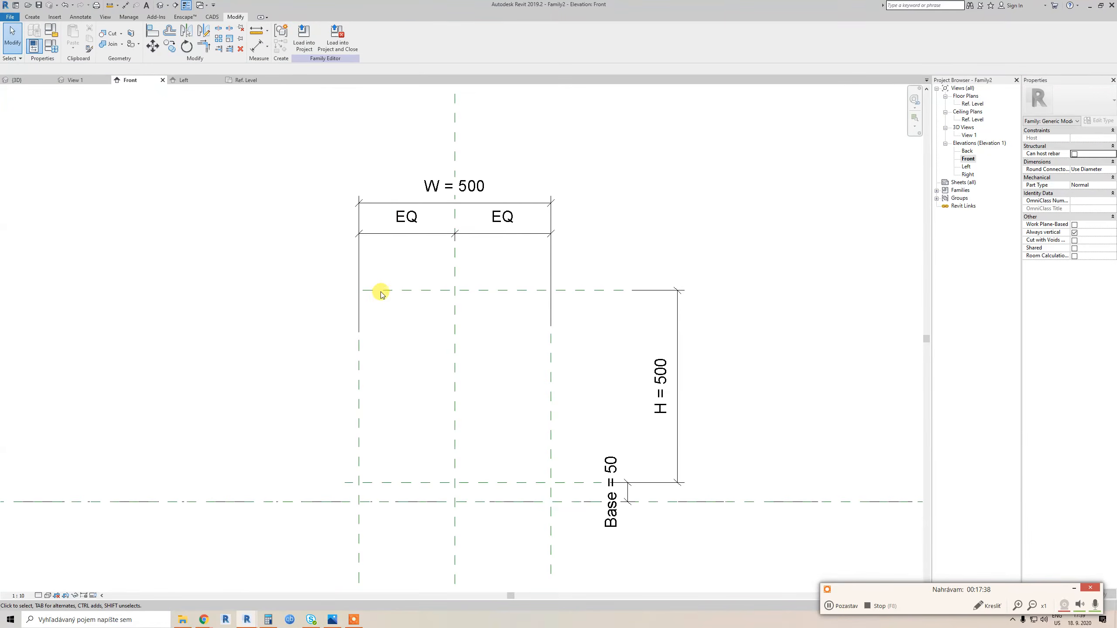
pyautogui.click(357, 290)
pyautogui.moveTo(330, 289); pyautogui.dragTo(321, 290)
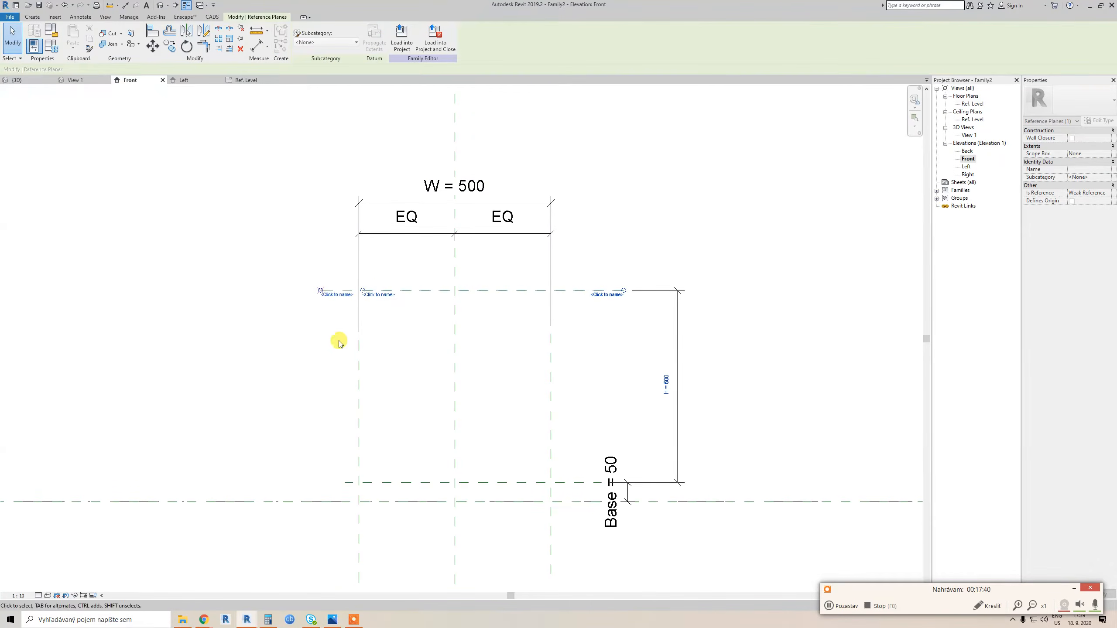
pyautogui.press('Escape')
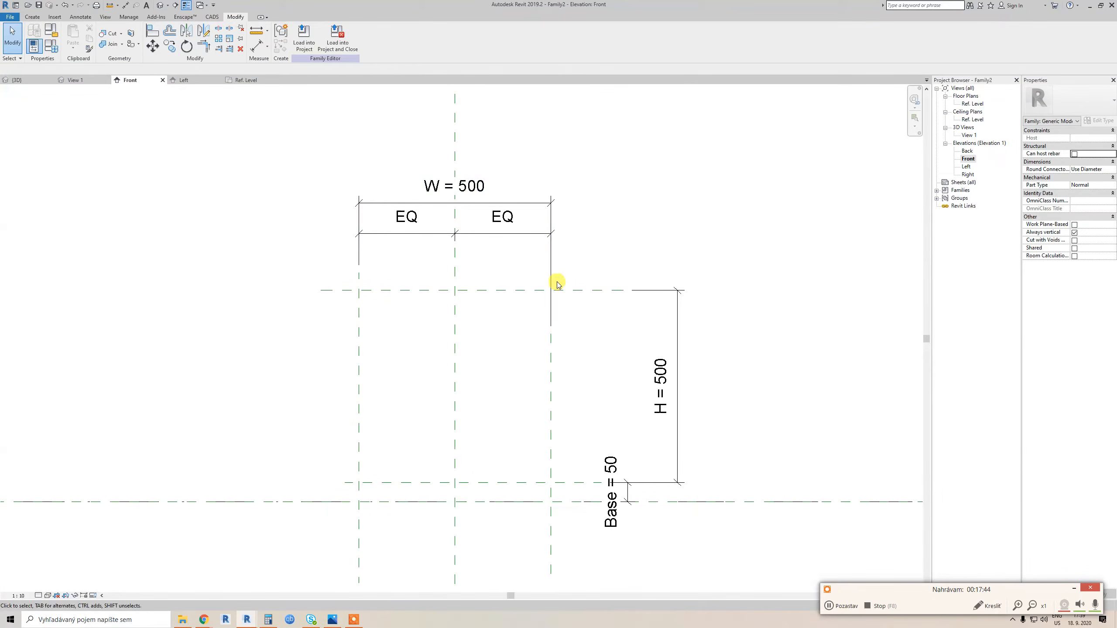
# Shorten the EQ dimension's right witness line and extend the right vertical reference plane above the upper horizontal plane
pyautogui.click(550, 323)
pyautogui.moveTo(550, 324); pyautogui.dragTo(556, 263)
pyautogui.click(567, 273)
pyautogui.click(550, 278)
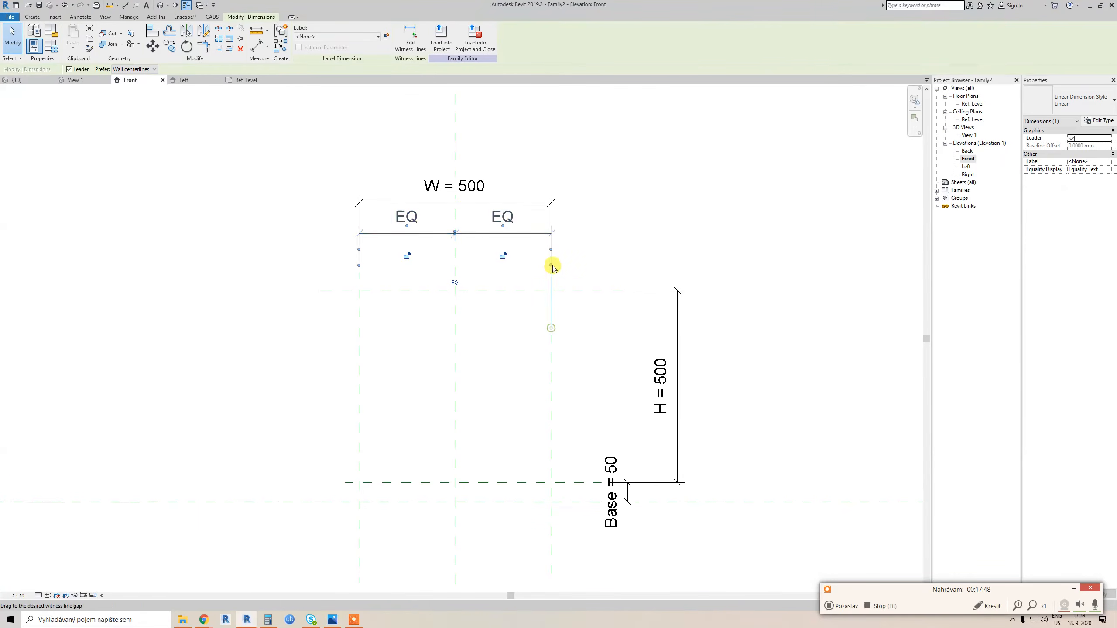
pyautogui.click(550, 336)
pyautogui.moveTo(550, 333); pyautogui.dragTo(553, 275)
pyautogui.press('Escape')
# Start an extrusion and sketch a 500 by 500 rectangle between the outer vertical planes and the two horizontal planes
pyautogui.click(32, 16)
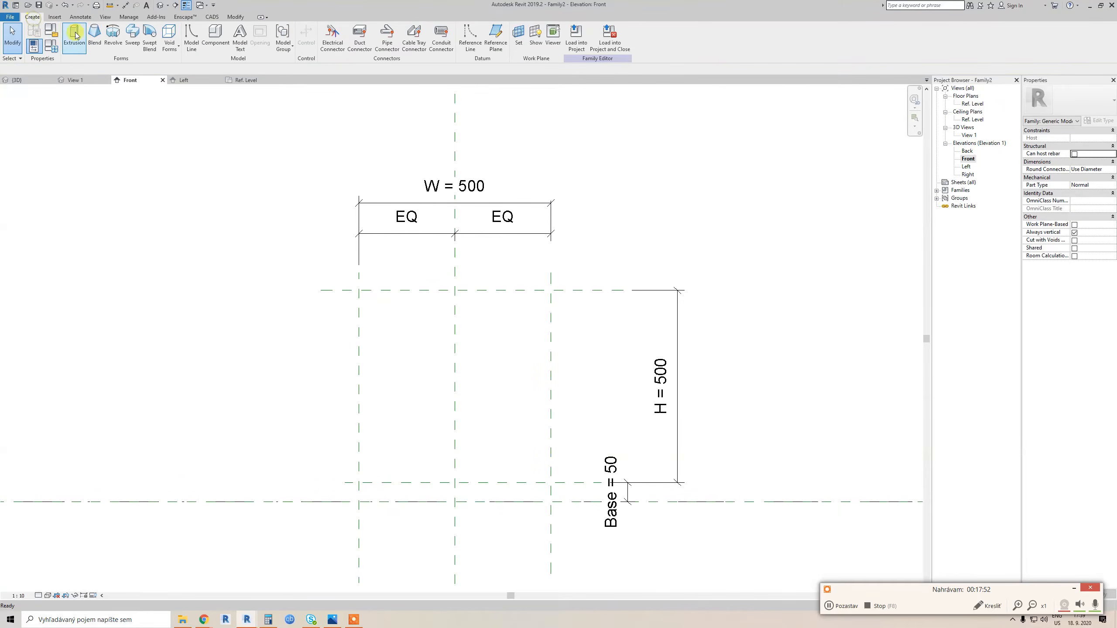
pyautogui.click(77, 36)
pyautogui.click(326, 29)
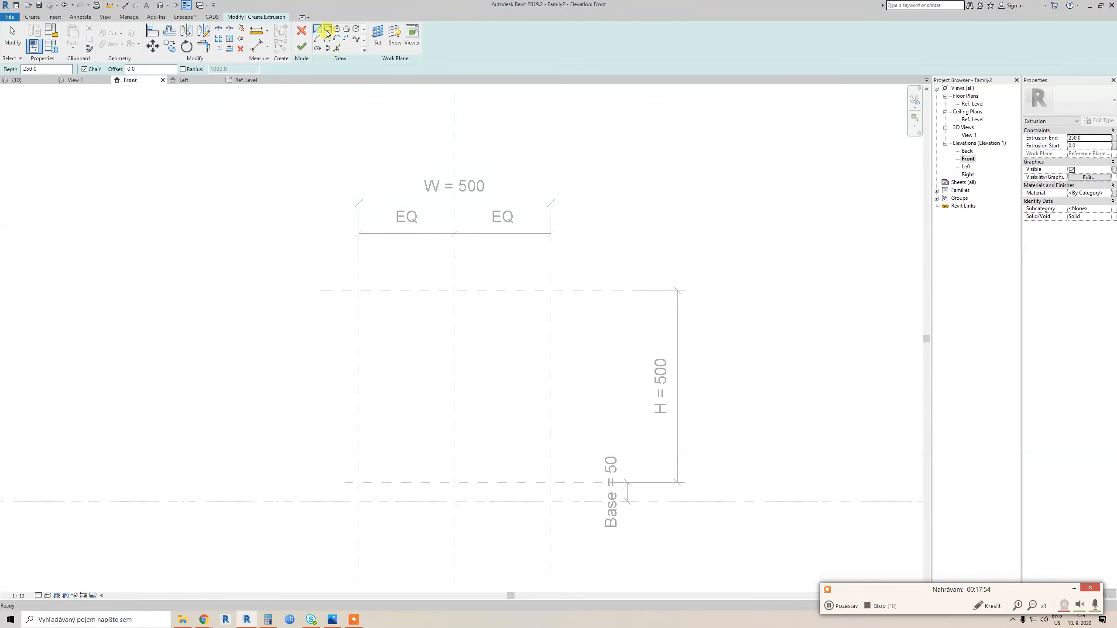
pyautogui.click(358, 291)
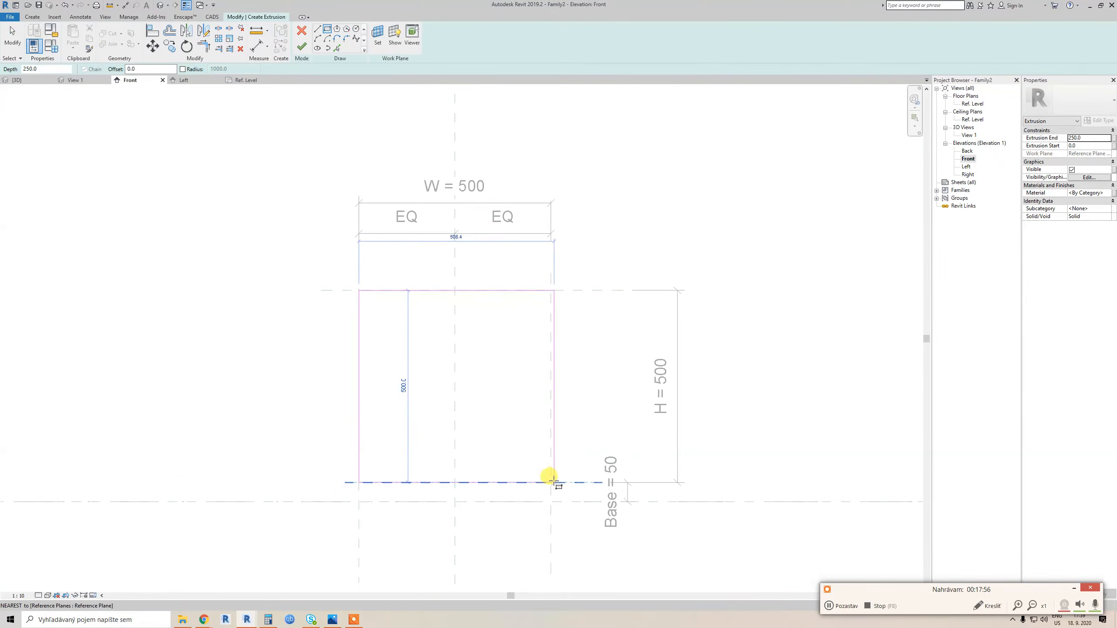
pyautogui.click(551, 483)
pyautogui.click(551, 483)
# Lock all four rectangle sides to their reference planes and finish the extrusion with a depth of 250
pyautogui.click(457, 305)
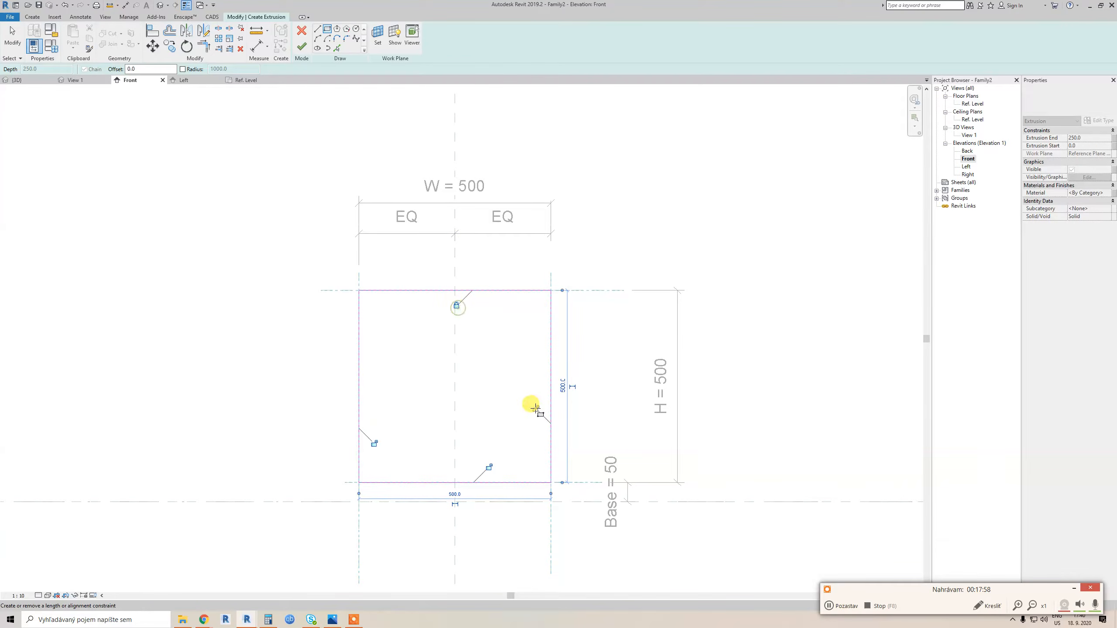
pyautogui.click(535, 409)
pyautogui.click(488, 467)
pyautogui.click(374, 444)
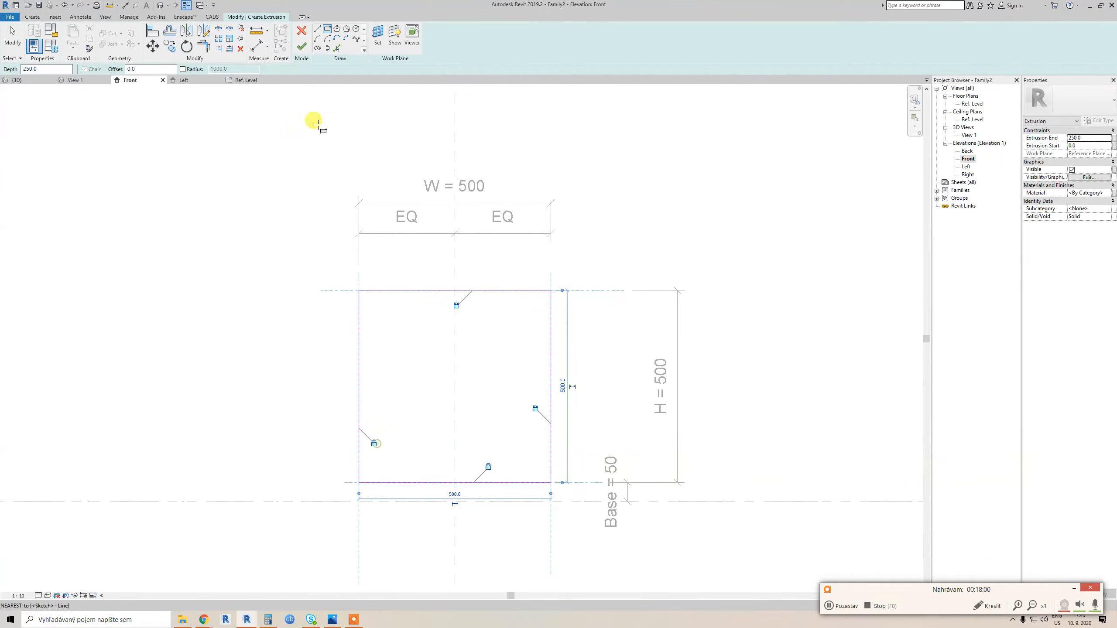
pyautogui.click(300, 47)
# Start a second extrusion and begin a rectangle at the lower-left corner of the box, extending down toward Ref. Level
pyautogui.scroll(-1, 413, 252)
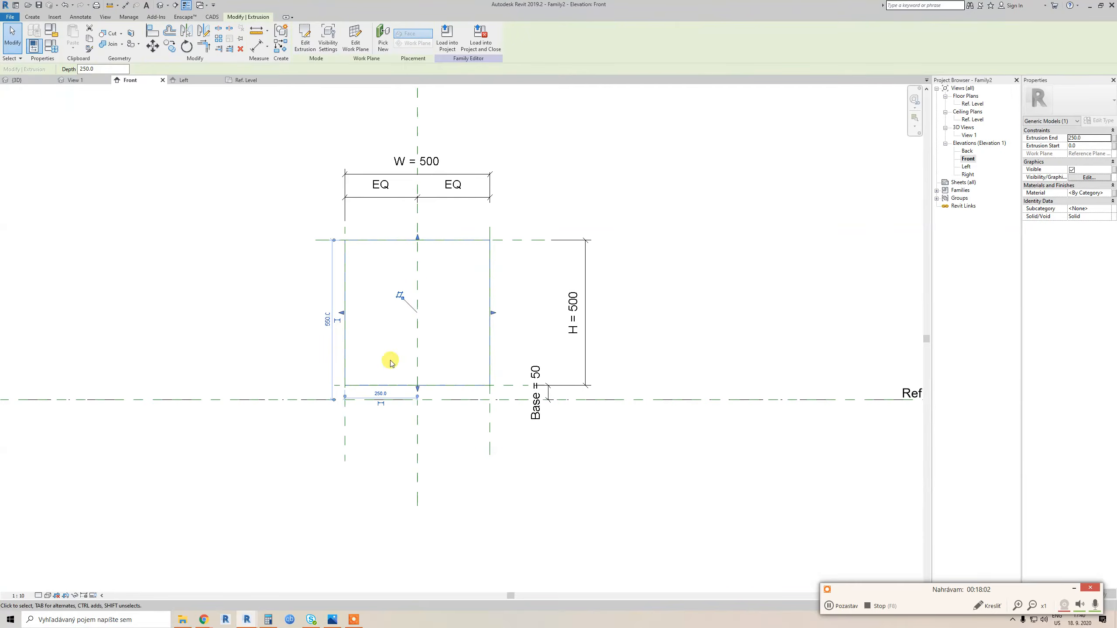
pyautogui.scroll(1, 387, 361)
pyautogui.moveTo(371, 361); pyautogui.dragTo(359, 335, button='middle')
pyautogui.press('Escape')
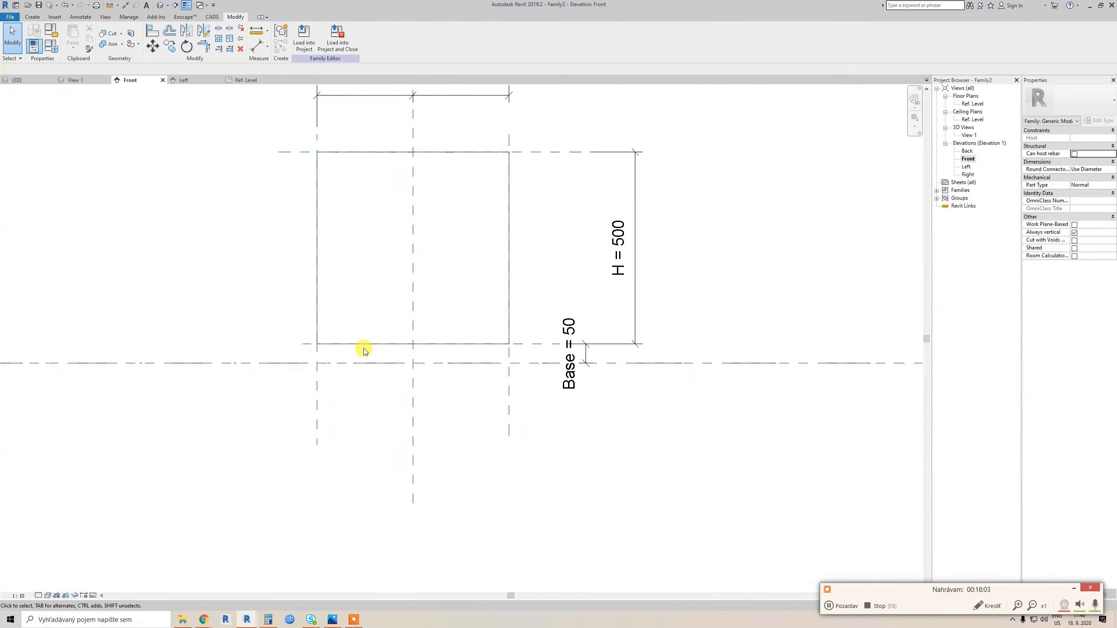
pyautogui.click(74, 35)
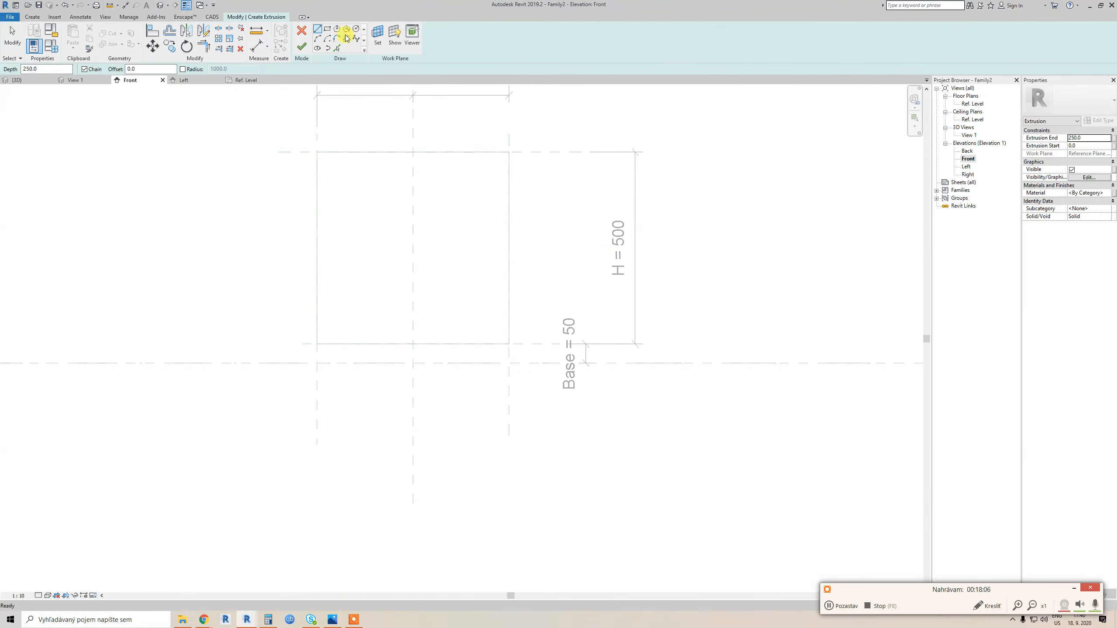
pyautogui.click(316, 344)
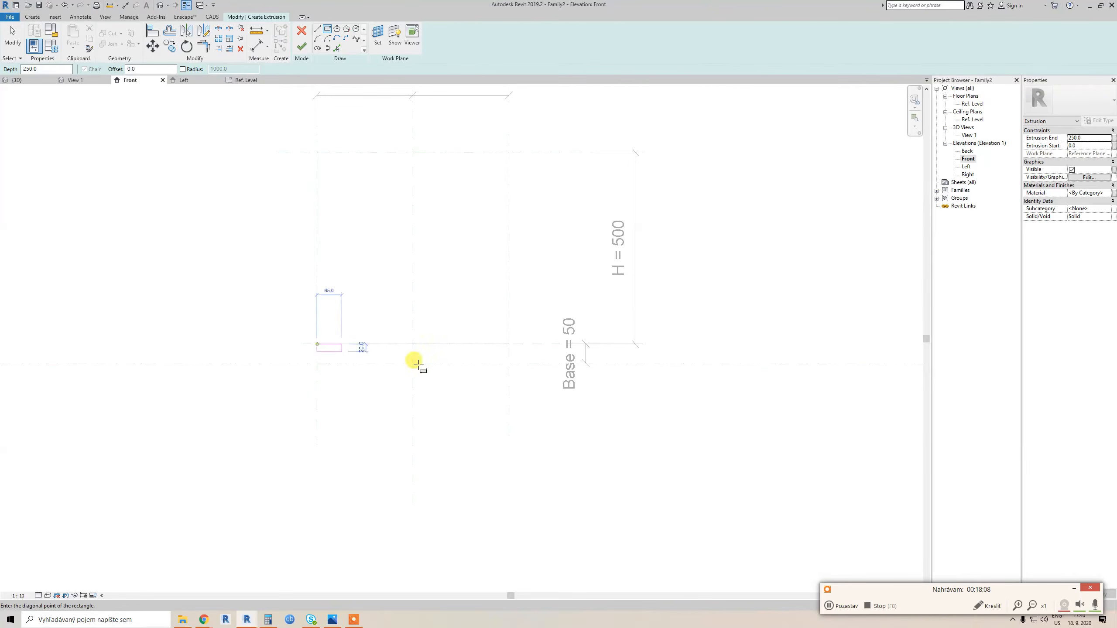
# Complete the 500 × 50 mm base rectangle between the side planes down to Ref. Level, lock its edges to the reference planes and finish the extrusion
pyautogui.click(509, 363)
pyautogui.click(397, 359)
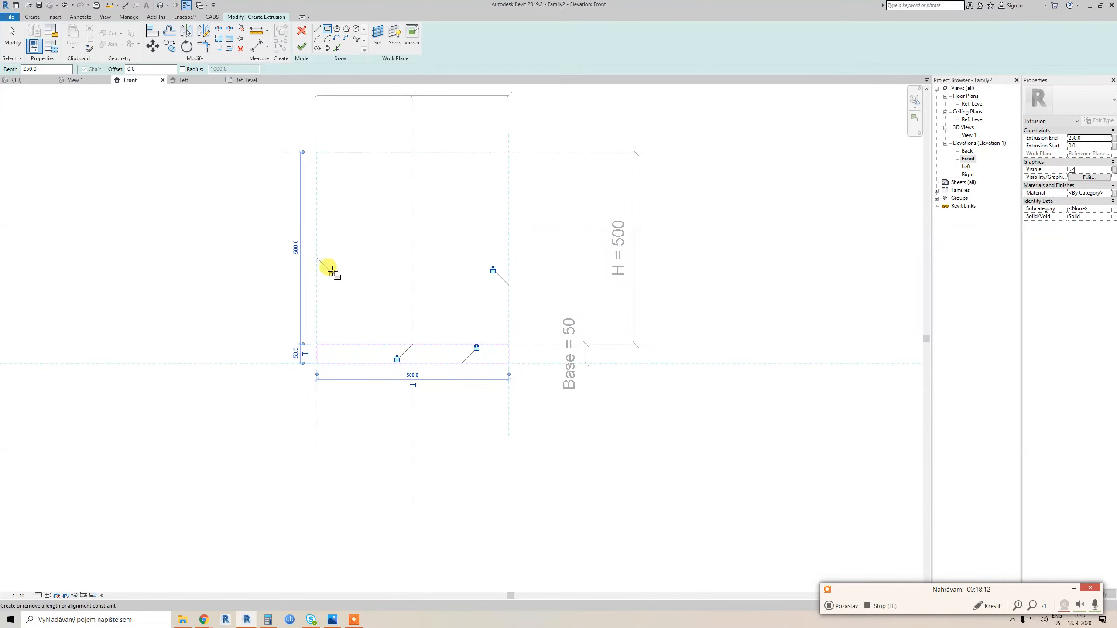
pyautogui.click(302, 52)
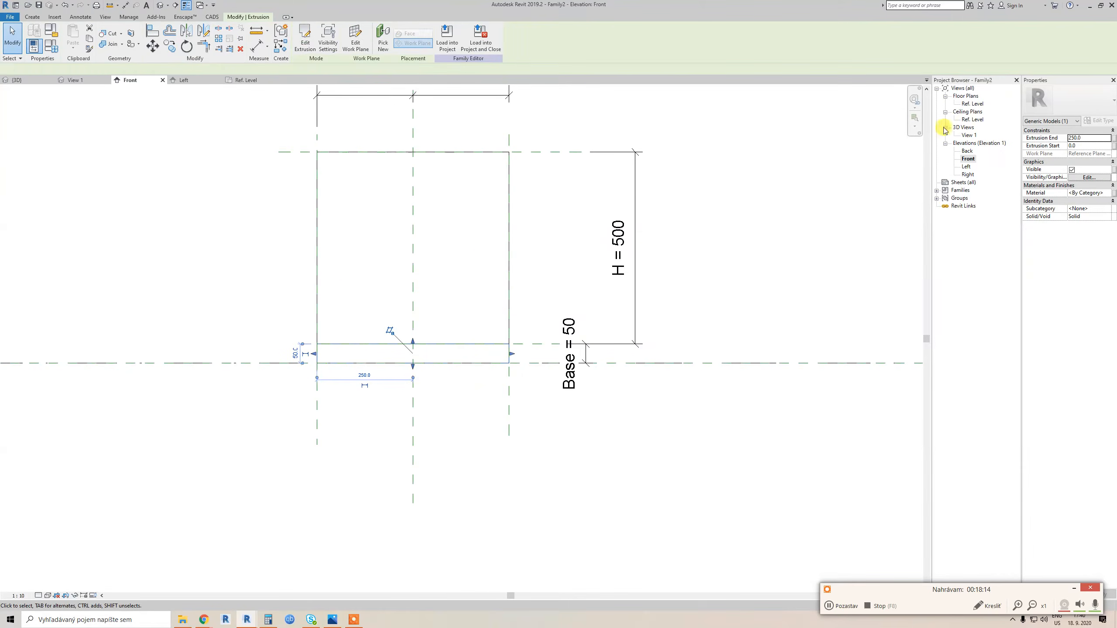
# In the Ref. Level floor plan, draw two horizontal reference planes, about 260 mm above and 200 mm below the centre plane
pyautogui.click(971, 104)
pyautogui.doubleClick(972, 104)
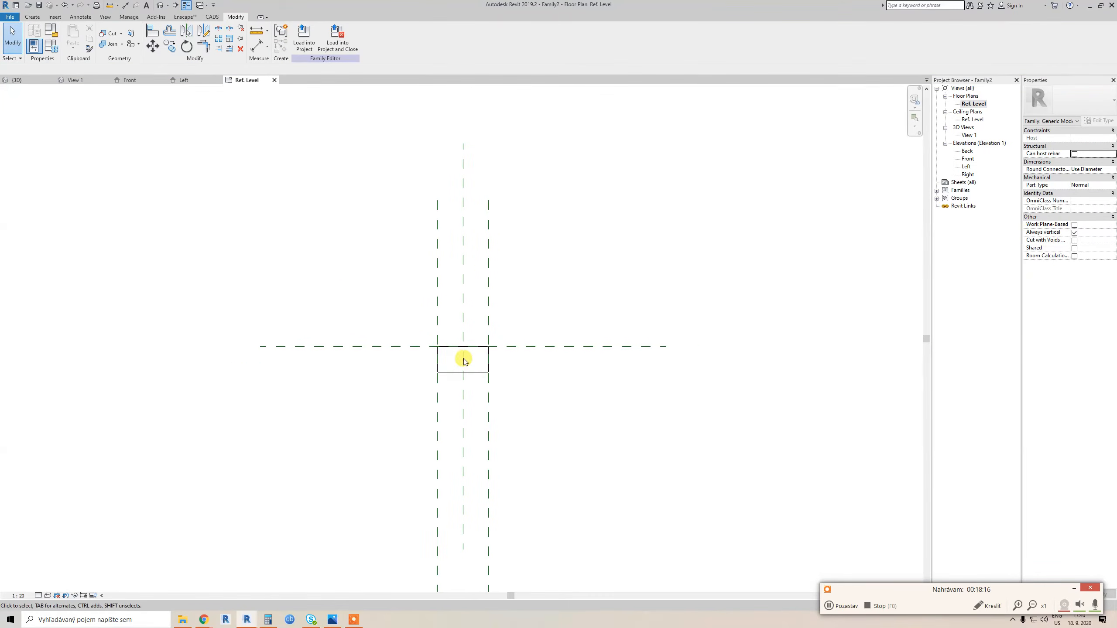
pyautogui.scroll(1, 463, 361)
pyautogui.scroll(-1, 441, 322)
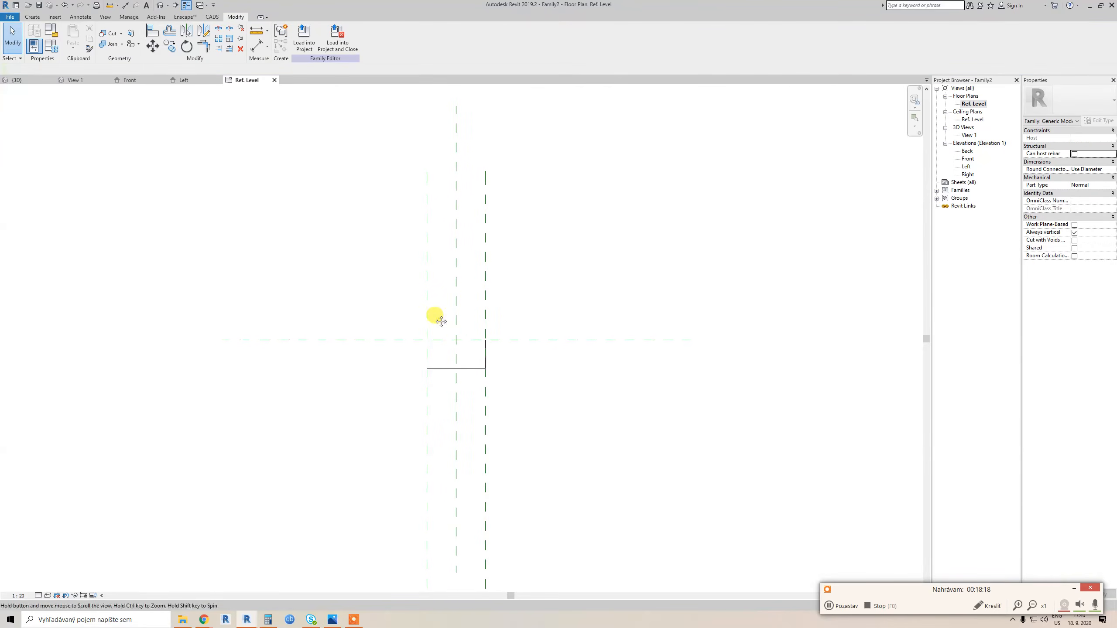
pyautogui.press('p')
pyautogui.click(391, 309)
pyautogui.click(530, 310)
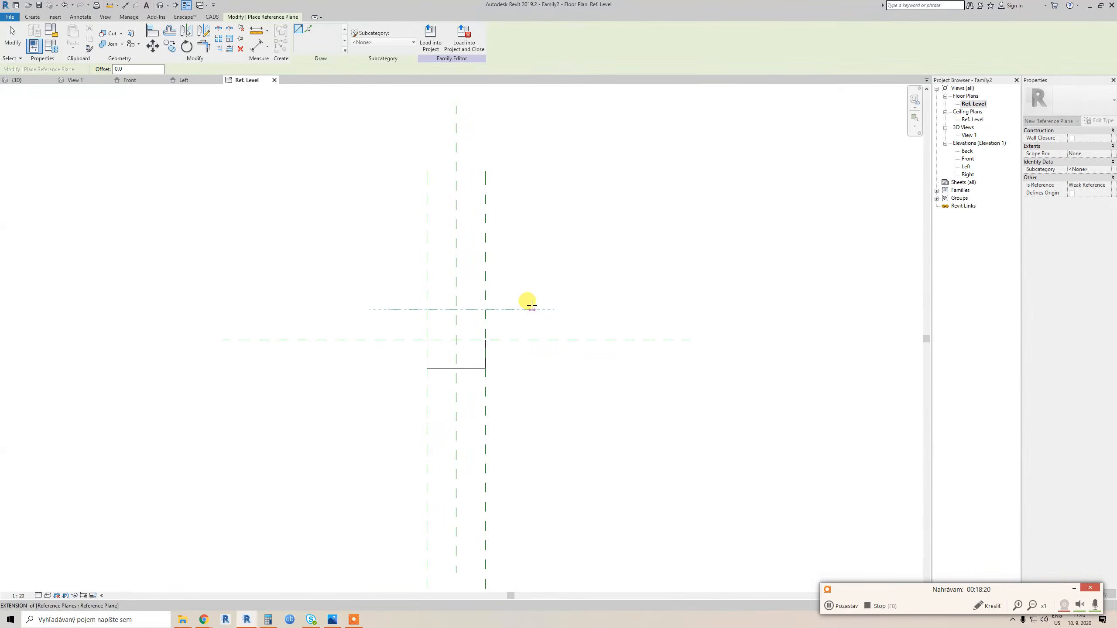
pyautogui.click(401, 362)
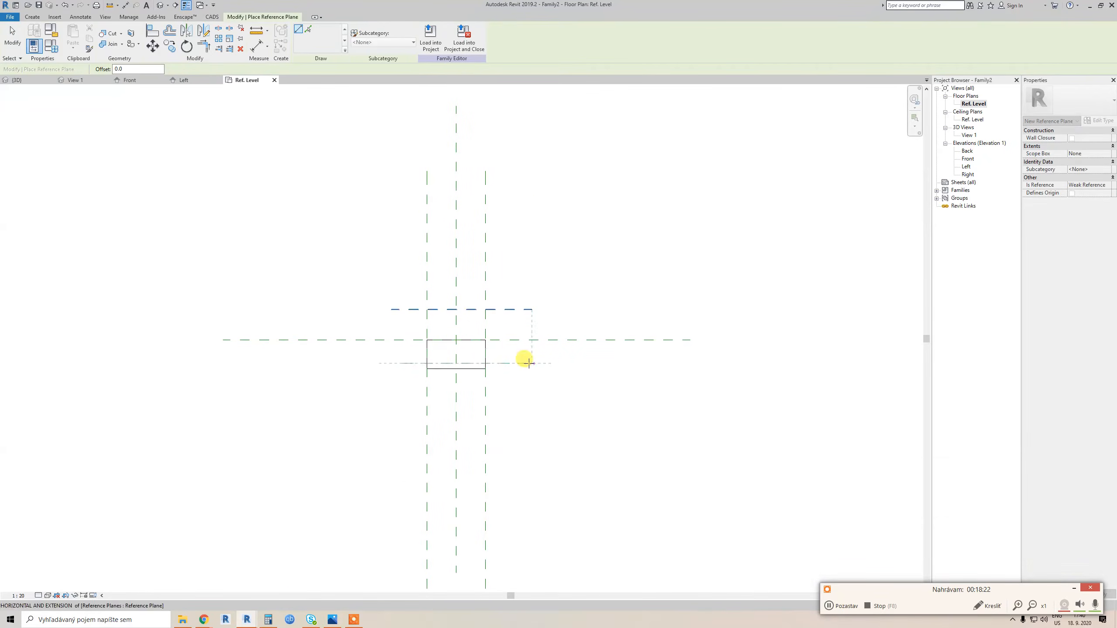
pyautogui.click(529, 363)
pyautogui.press('Escape')
# Dimension the two new planes and the centre plane in one chain and constrain the spacing as equal
pyautogui.press('d')
pyautogui.press('i')
pyautogui.click(512, 310)
pyautogui.click(512, 339)
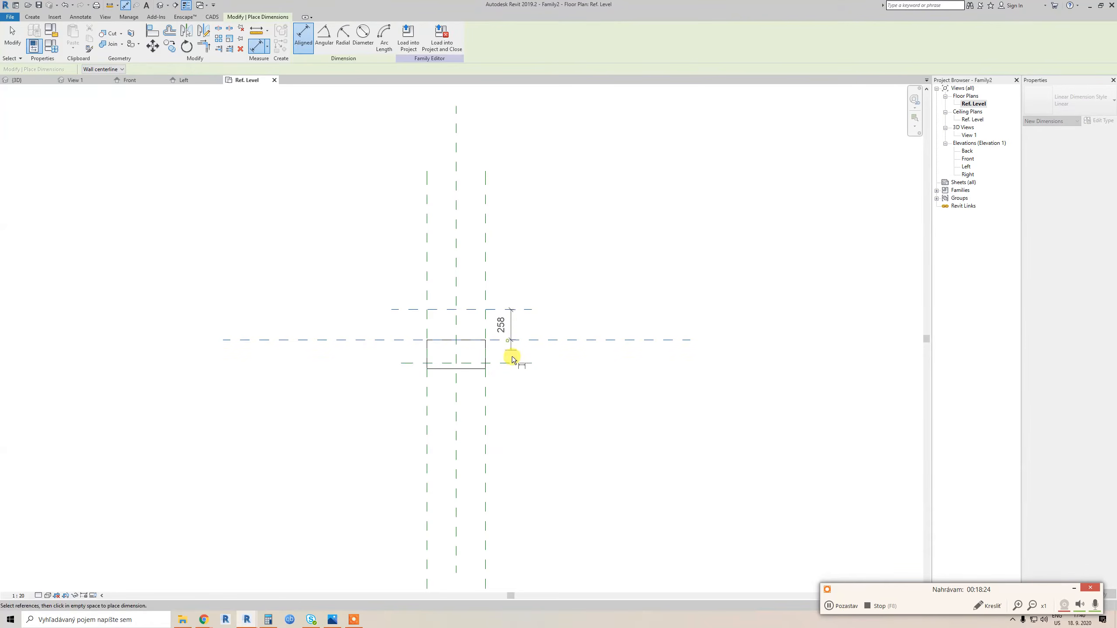
pyautogui.click(513, 363)
pyautogui.click(516, 385)
pyautogui.click(544, 338)
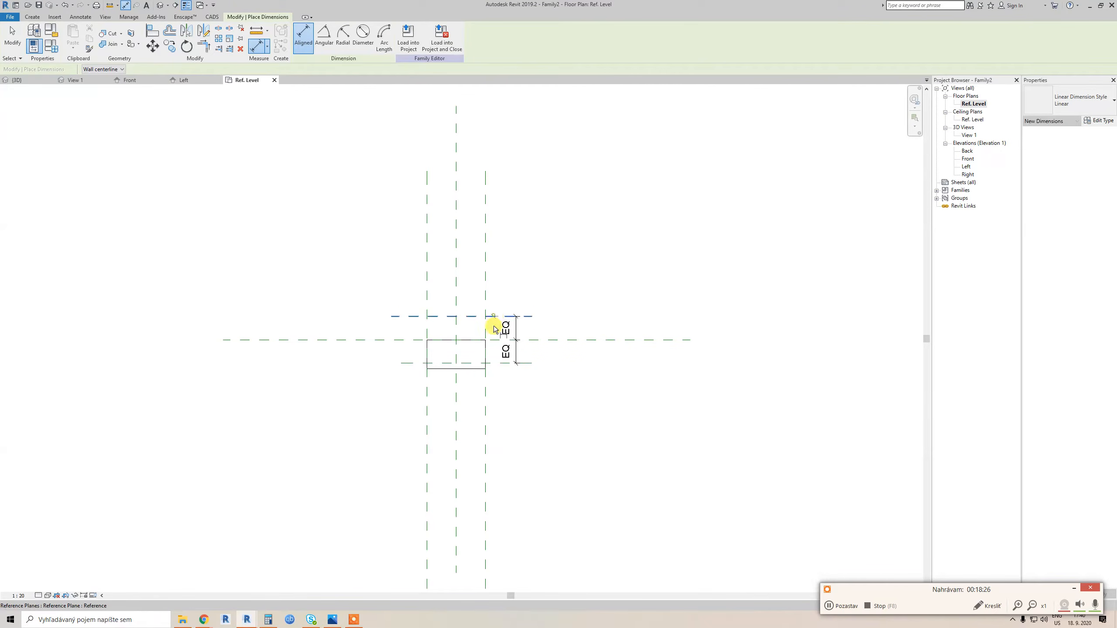
# Add an overall dimension between the two outer horizontal planes and place it clear of the EQ chain
pyautogui.click(494, 316)
pyautogui.click(498, 364)
pyautogui.click(529, 348)
pyautogui.press('Escape')
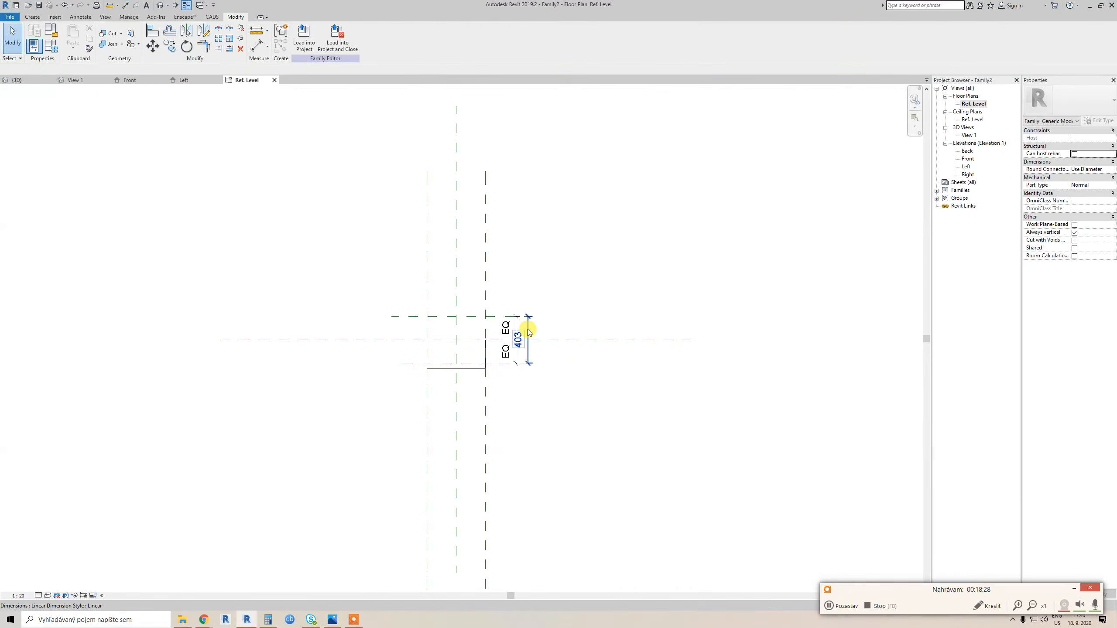
pyautogui.moveTo(527, 329); pyautogui.dragTo(533, 329)
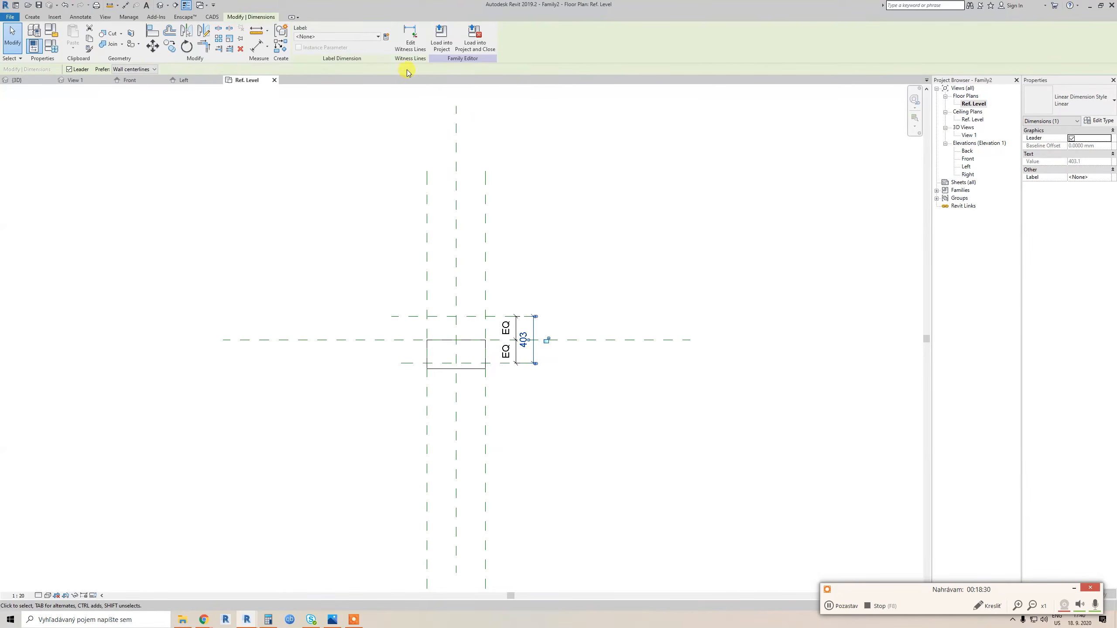
# Label the overall depth dimension with a new parameter D and set D to 500 in Family Types
pyautogui.click(386, 36)
pyautogui.write('D')
pyautogui.click(365, 418)
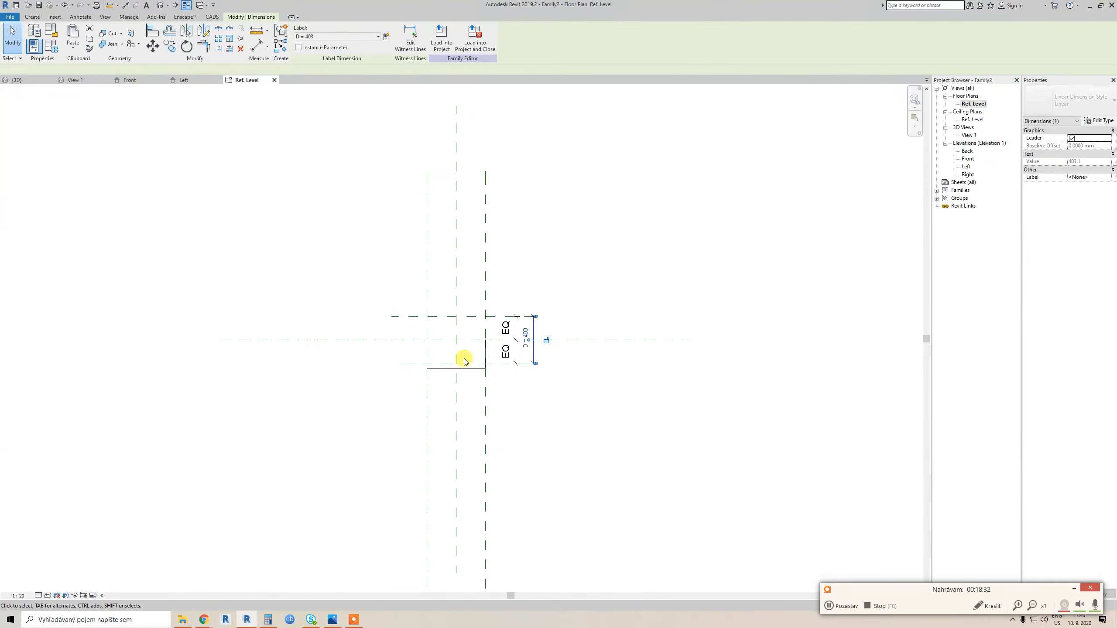
pyautogui.scroll(2, 461, 357)
pyautogui.press('Escape')
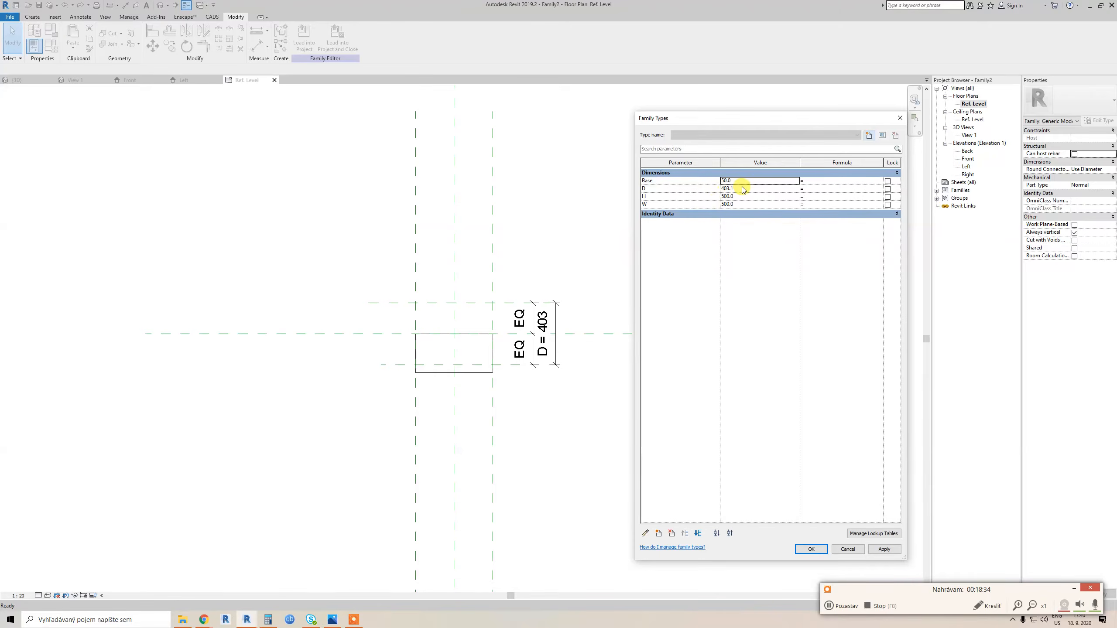
pyautogui.click(884, 548)
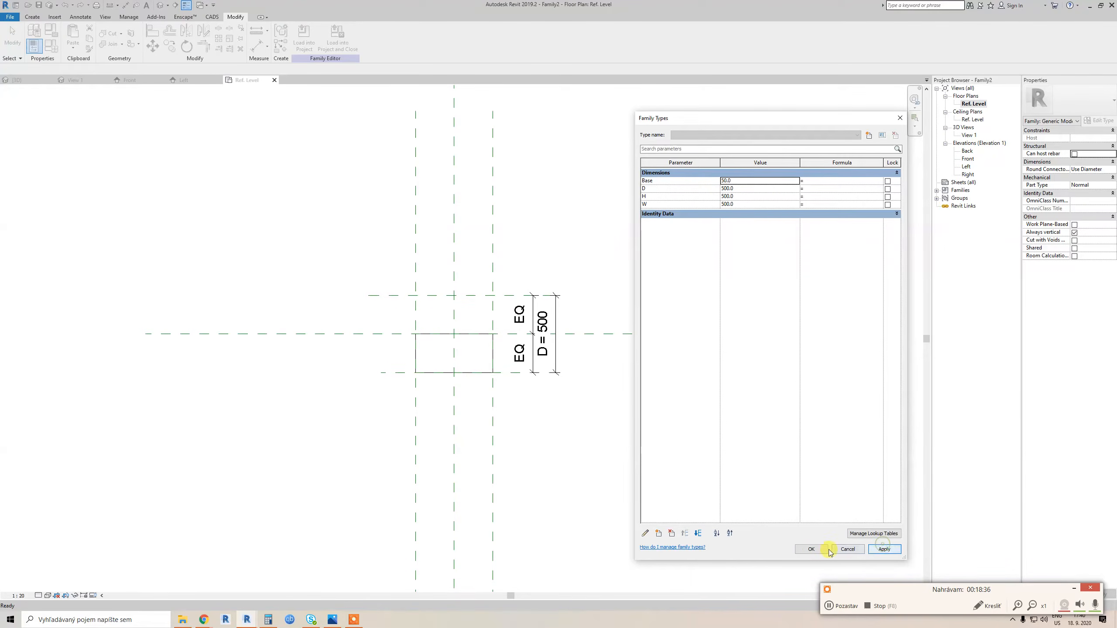
# Stretch one of the overlapping extrusions from the centre plane to the upper horizontal reference plane and lock it there
pyautogui.moveTo(457, 344); pyautogui.dragTo(461, 342, button='middle')
pyautogui.click(452, 333)
pyautogui.scroll(1, 452, 333)
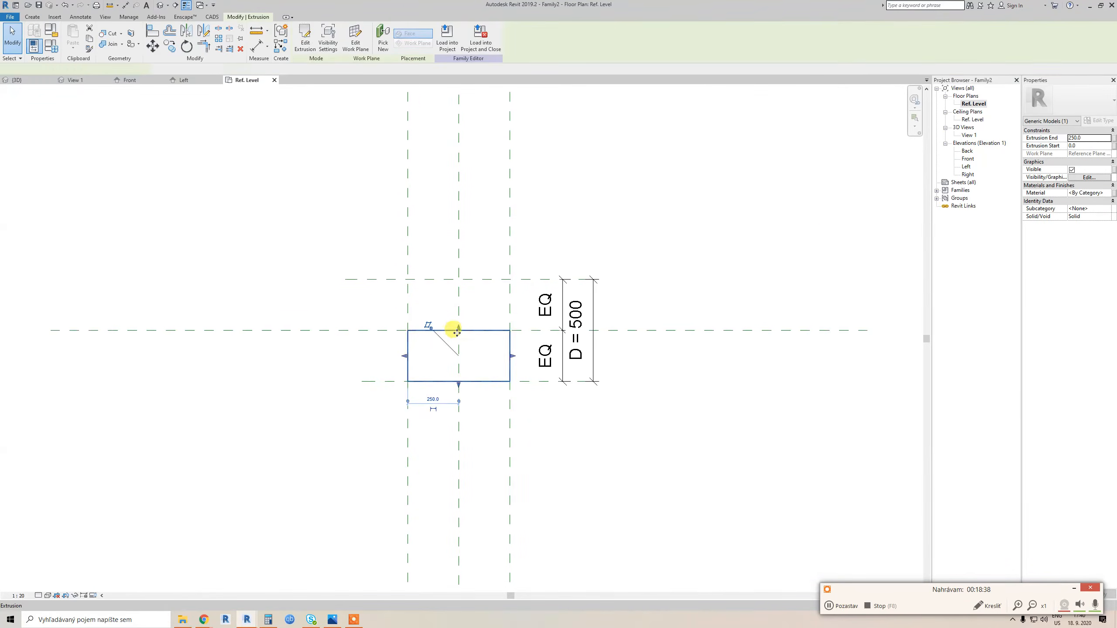
pyautogui.moveTo(459, 327); pyautogui.dragTo(458, 279)
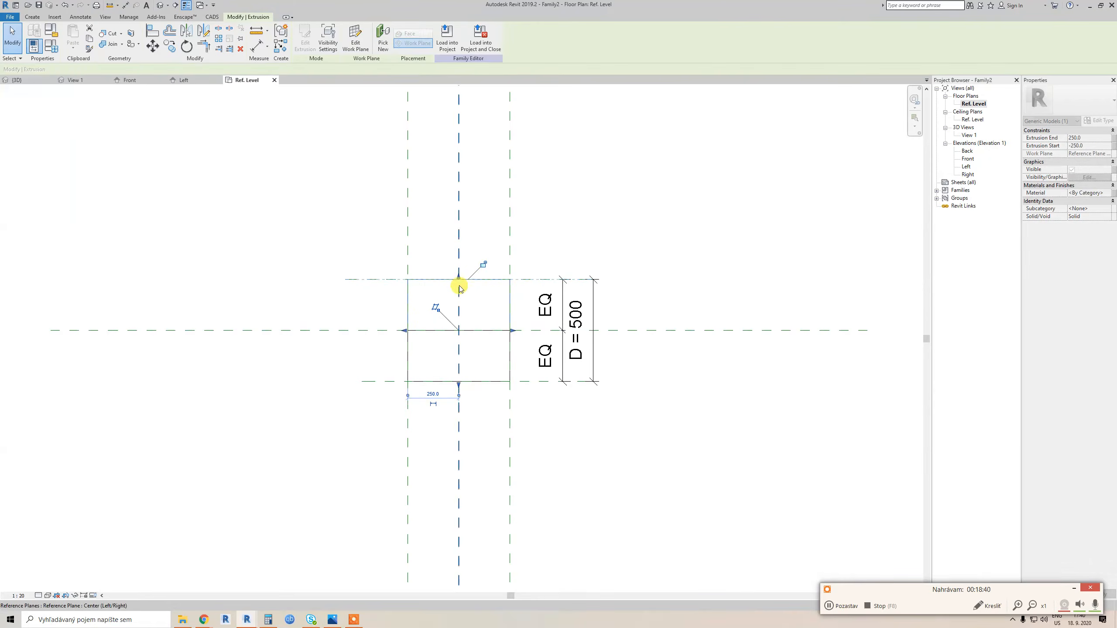
pyautogui.click(484, 264)
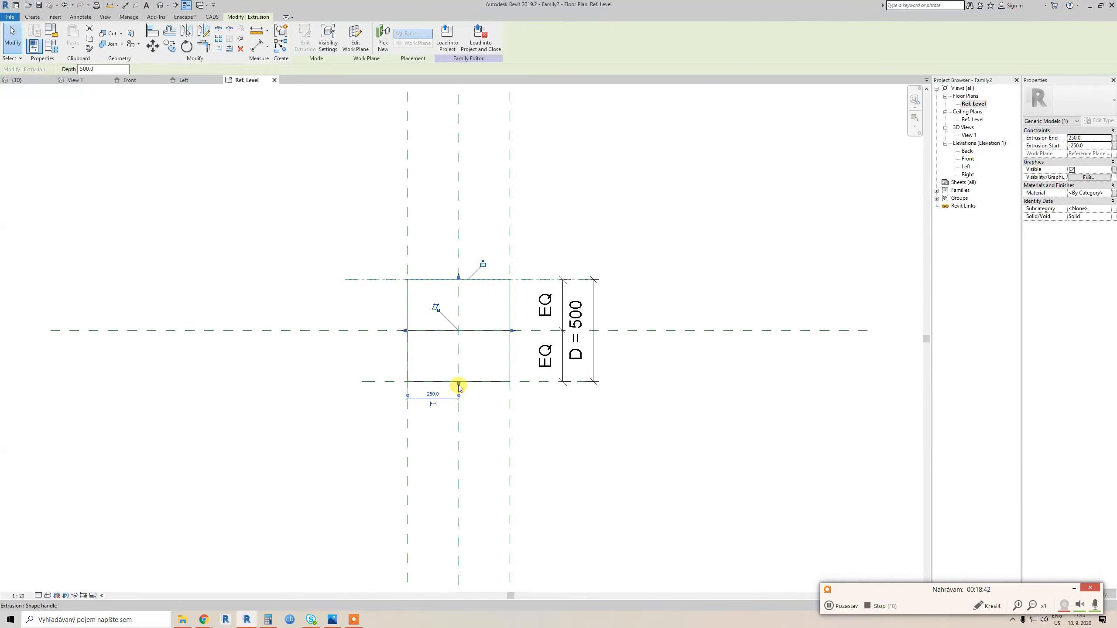
# Stretch the lower edge of the same extrusion onto the lower horizontal reference plane and lock it there
pyautogui.moveTo(459, 386)
pyautogui.mouseDown()
pyautogui.moveTo(456, 364)
pyautogui.moveTo(458, 379)
pyautogui.moveTo(458, 366)
pyautogui.moveTo(477, 384)
pyautogui.moveTo(459, 375)
pyautogui.mouseUp()
pyautogui.press('Escape')
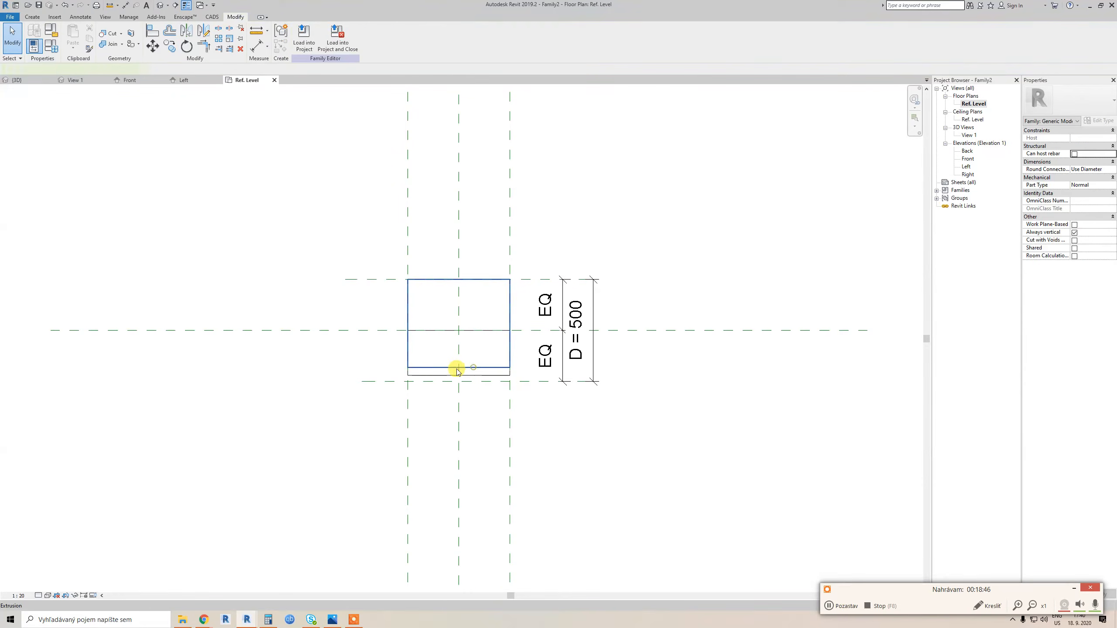
pyautogui.click(457, 373)
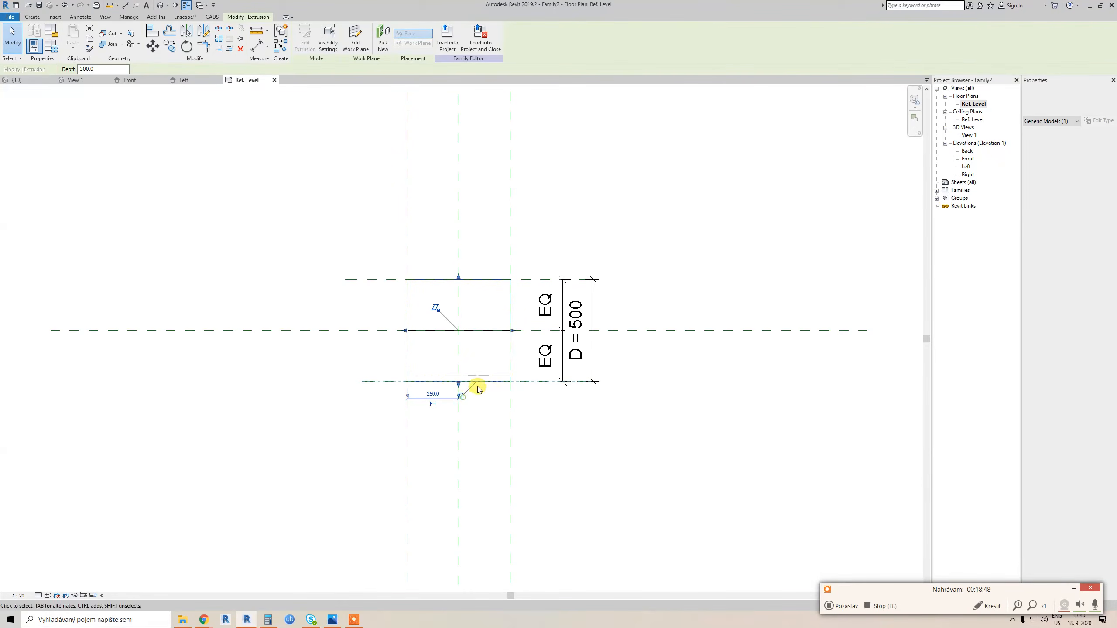
pyautogui.click(478, 376)
pyautogui.moveTo(459, 327); pyautogui.dragTo(462, 302)
pyautogui.press('Escape')
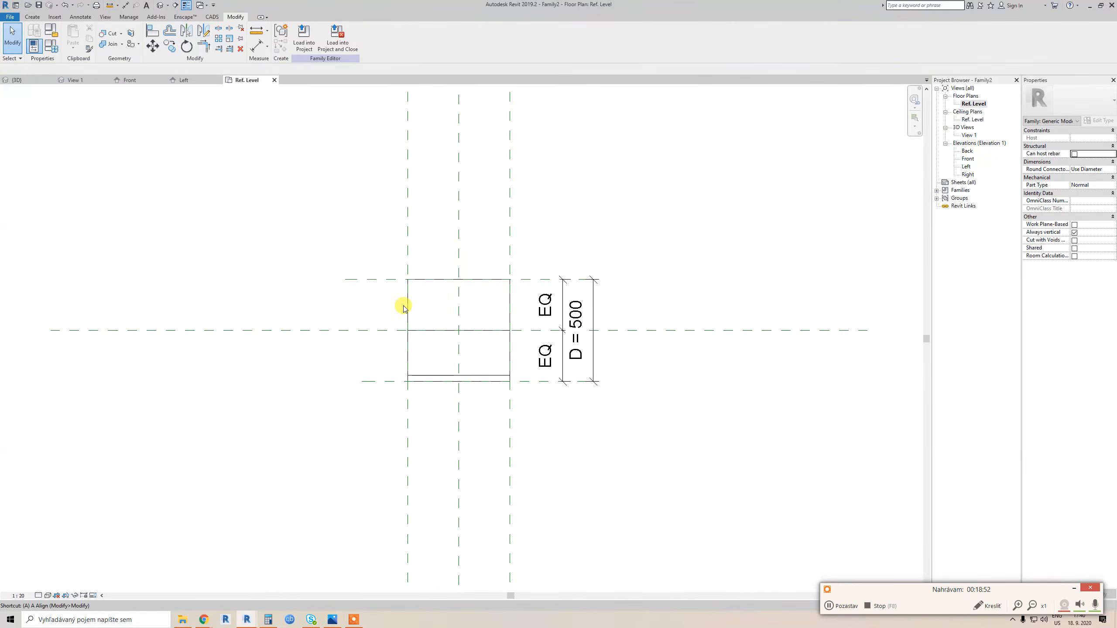
pyautogui.press('l')
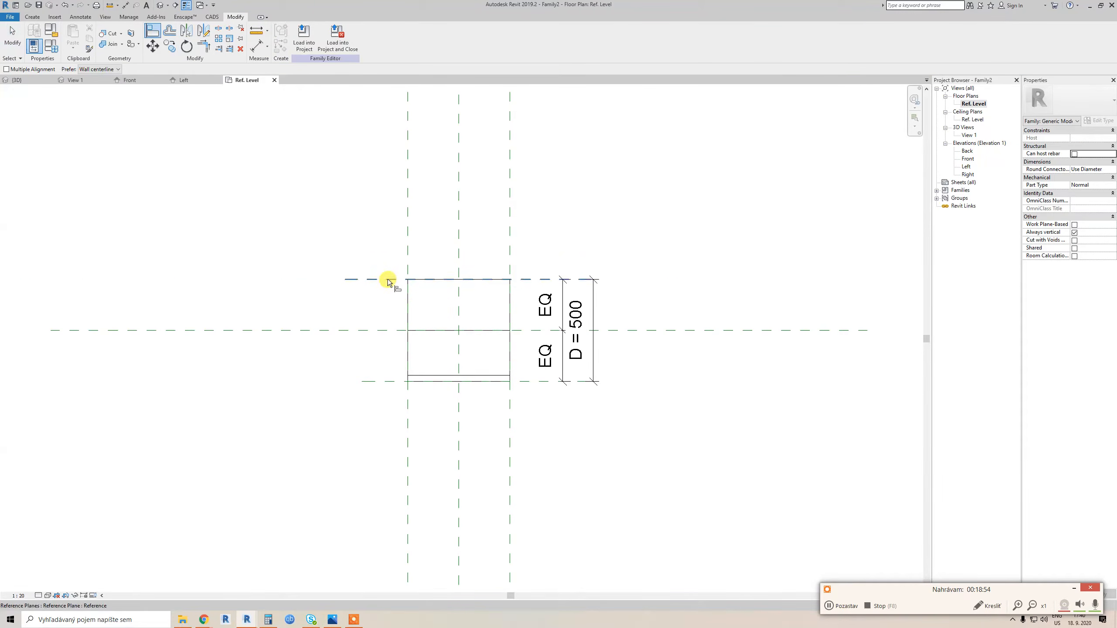
pyautogui.press('Escape')
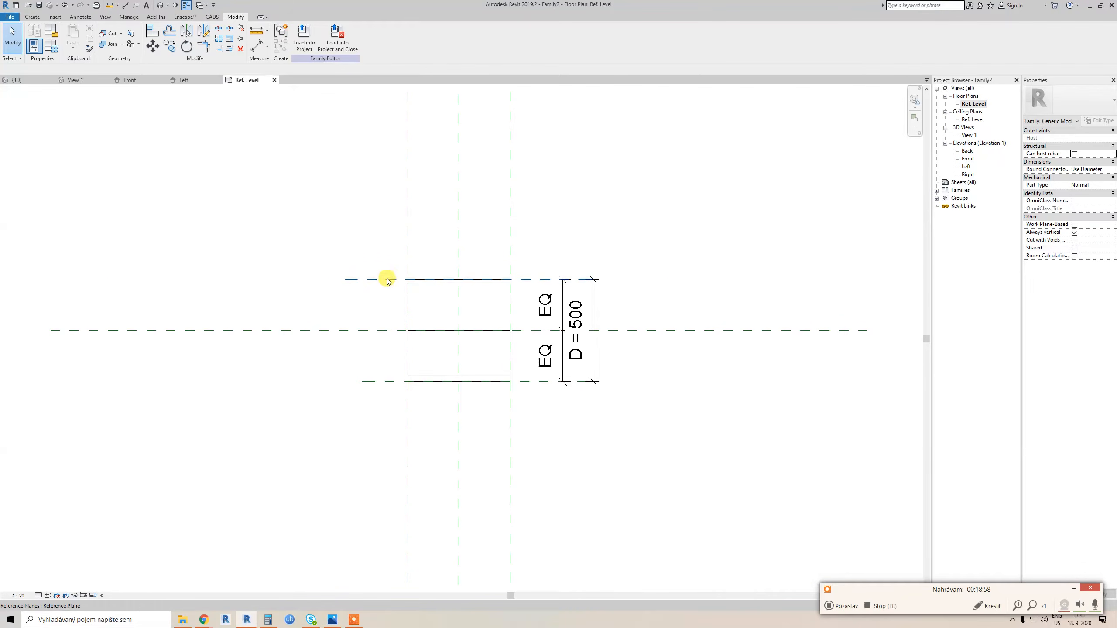
pyautogui.press('a')
pyautogui.press('l')
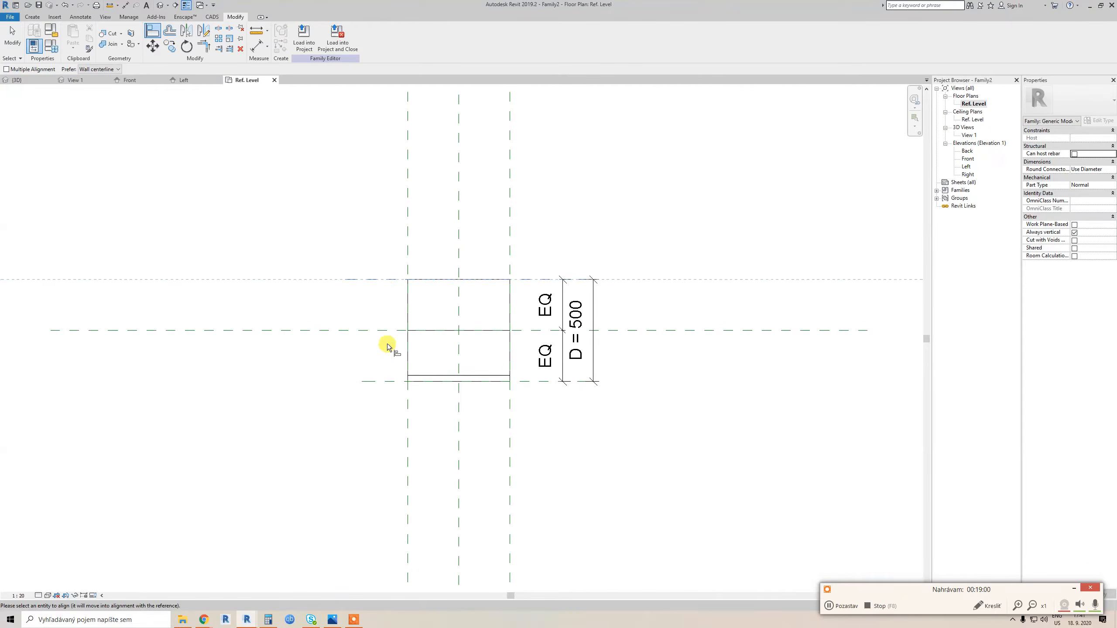
pyautogui.press('Escape')
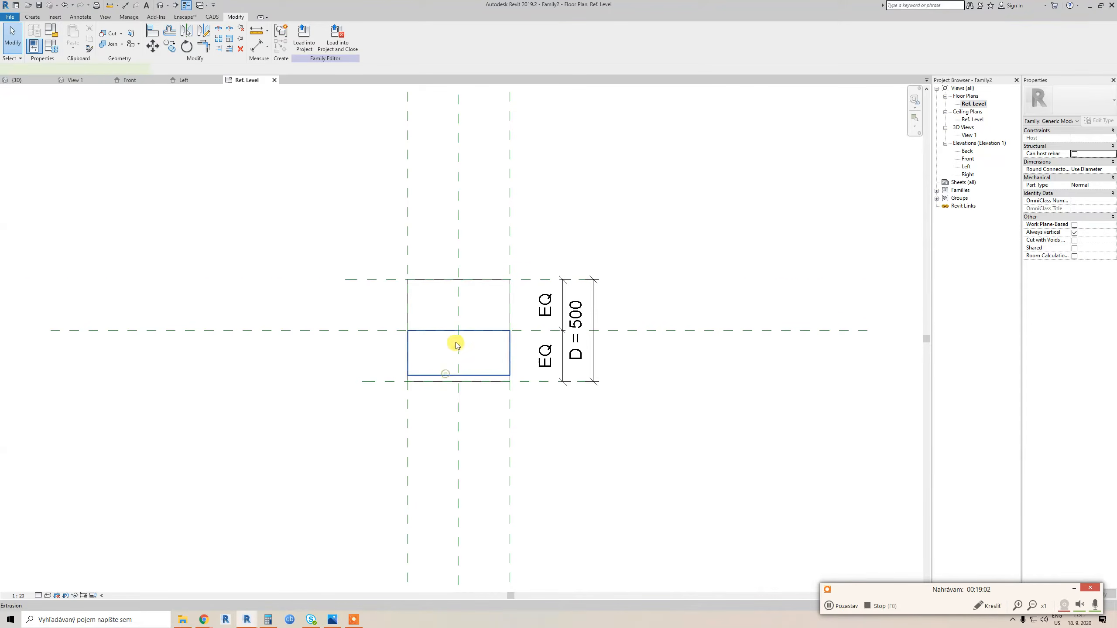
# Pull the other extrusion's upper edge off the centre plane and align its upper and lower edges to the outer horizontal reference planes
pyautogui.moveTo(458, 327); pyautogui.dragTo(458, 307)
pyautogui.press('a')
pyautogui.press('l')
pyautogui.scroll(2, 382, 286)
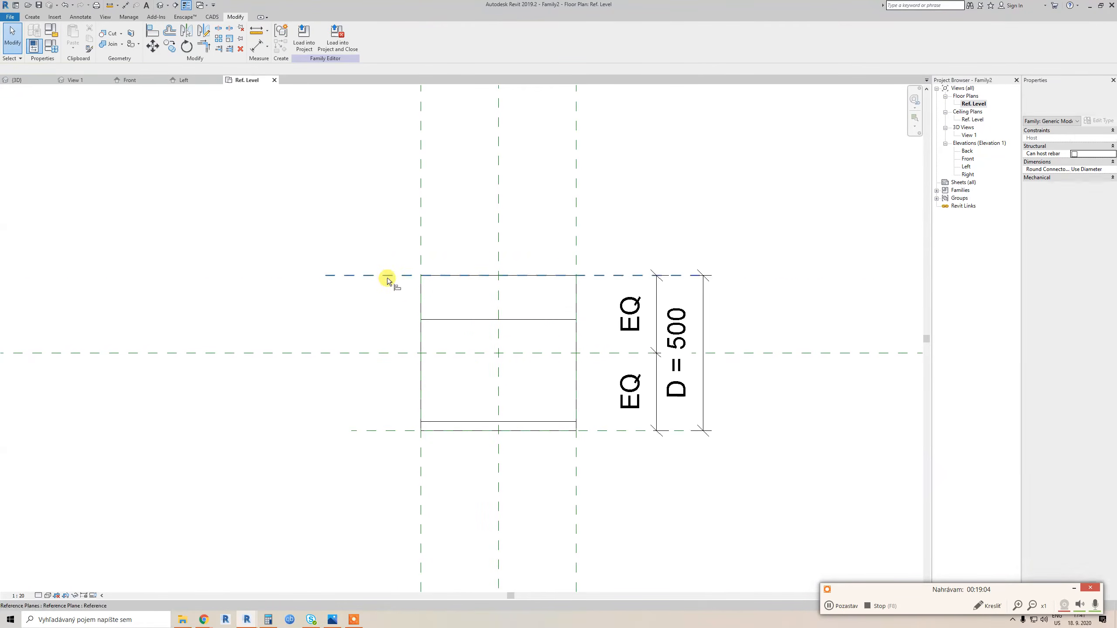
pyautogui.click(387, 277)
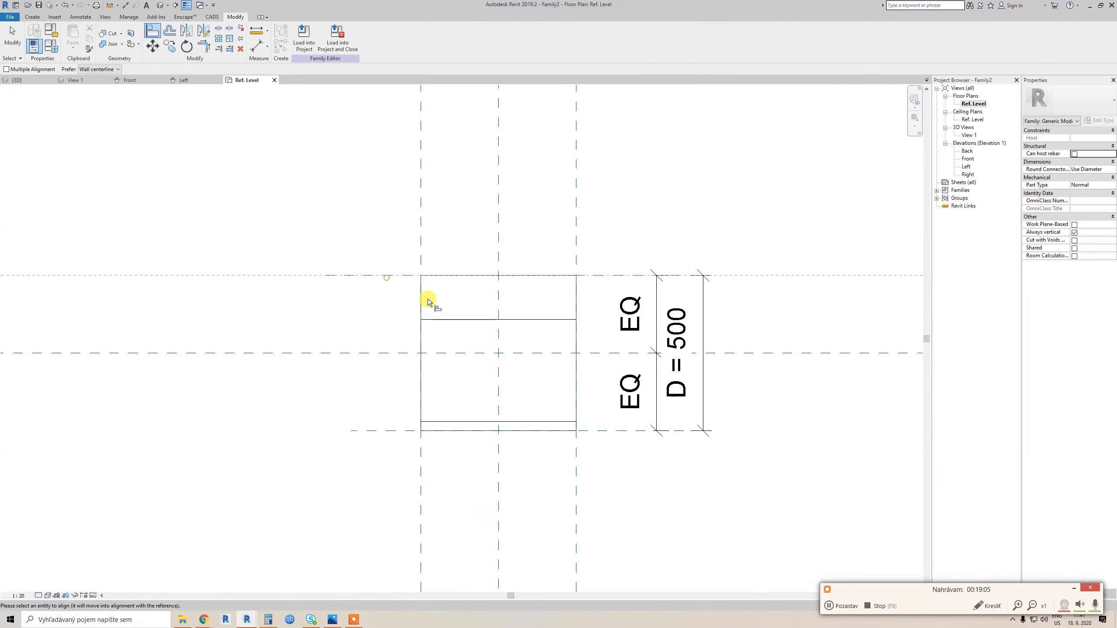
pyautogui.click(447, 319)
pyautogui.click(415, 429)
pyautogui.click(420, 422)
pyautogui.press('Escape')
pyautogui.press('Escape')
# Open the default 3D view and examine both extrusions from an angle
pyautogui.scroll(-2, 459, 423)
pyautogui.moveTo(458, 423); pyautogui.dragTo(437, 390, button='middle')
pyautogui.press('3')
pyautogui.press('d')
pyautogui.keyDown('shift'); pyautogui.moveTo(379, 454); pyautogui.dragTo(416, 375, button='middle'); pyautogui.keyUp('shift')
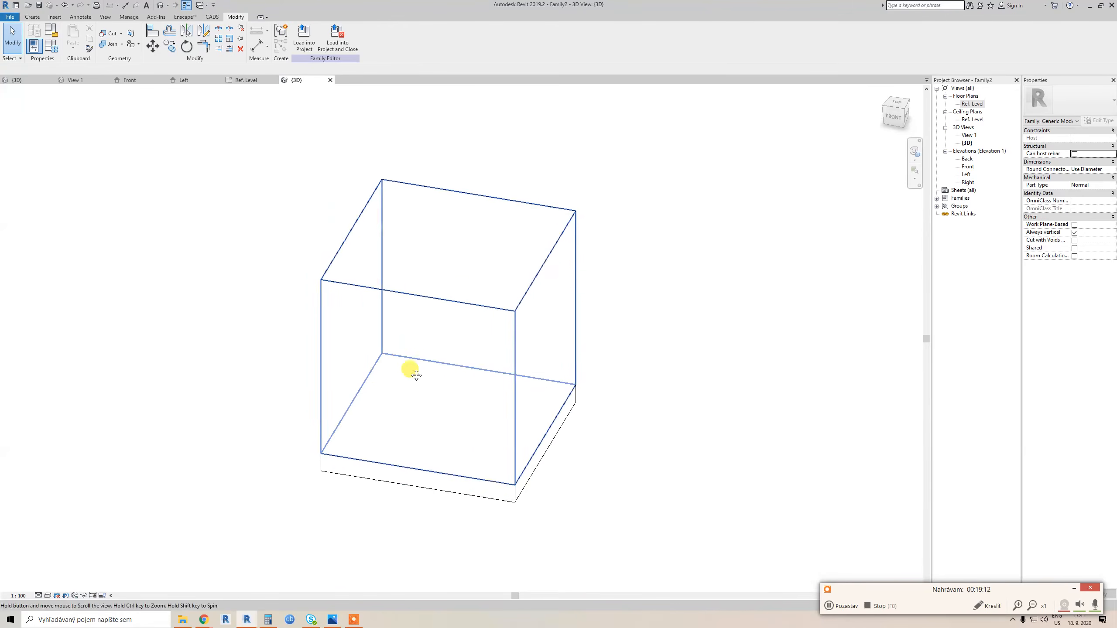
# Test the depth parameter in Family Types by applying 600 for D and restoring it to 500
pyautogui.scroll(-3, 417, 375)
pyautogui.press('f')
pyautogui.press('t')
pyautogui.press('Escape')
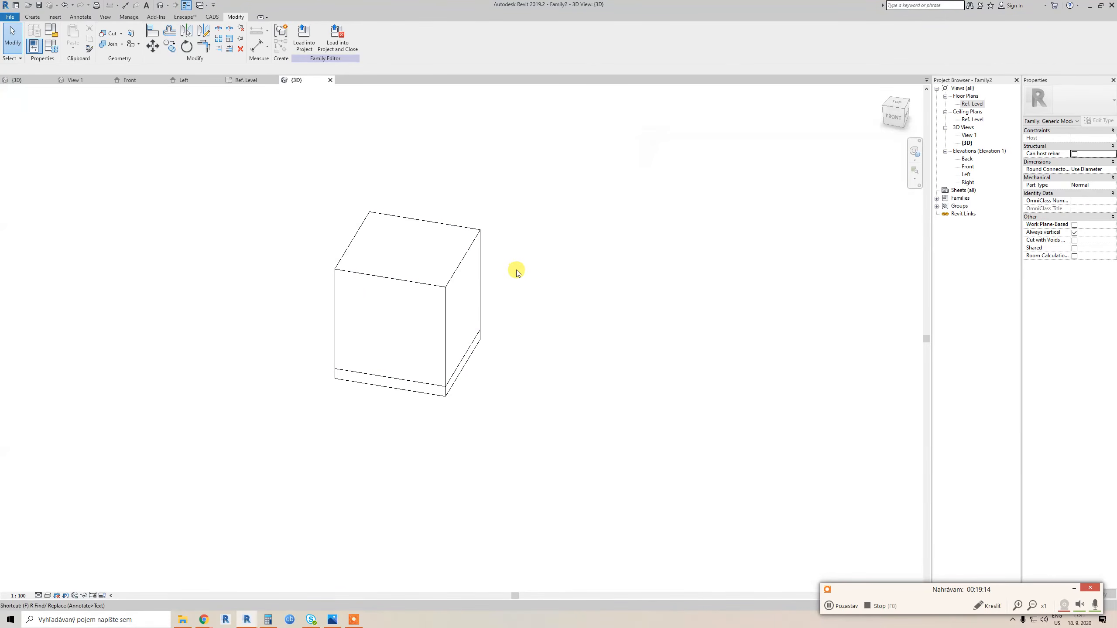
pyautogui.press('t')
pyautogui.click(749, 190)
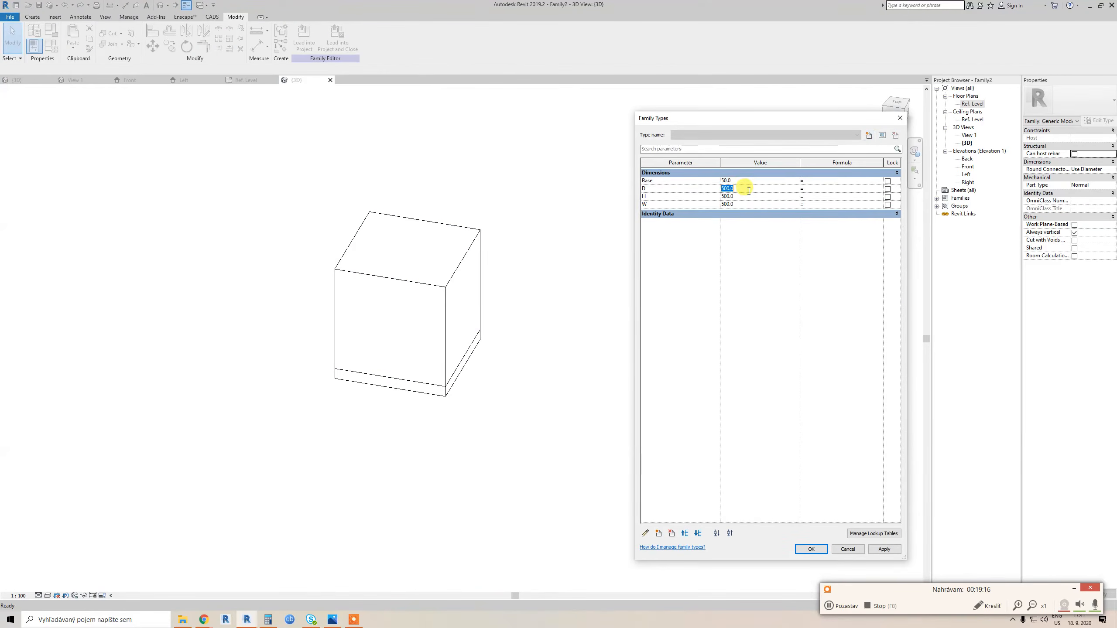
pyautogui.click(885, 549)
pyautogui.click(751, 190)
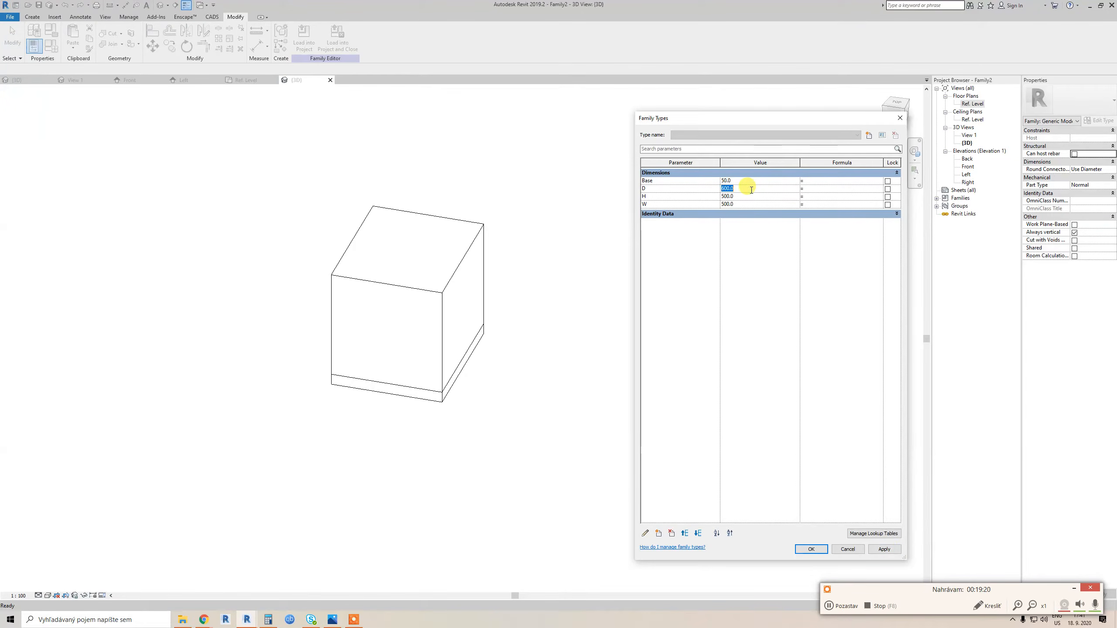
pyautogui.click(881, 550)
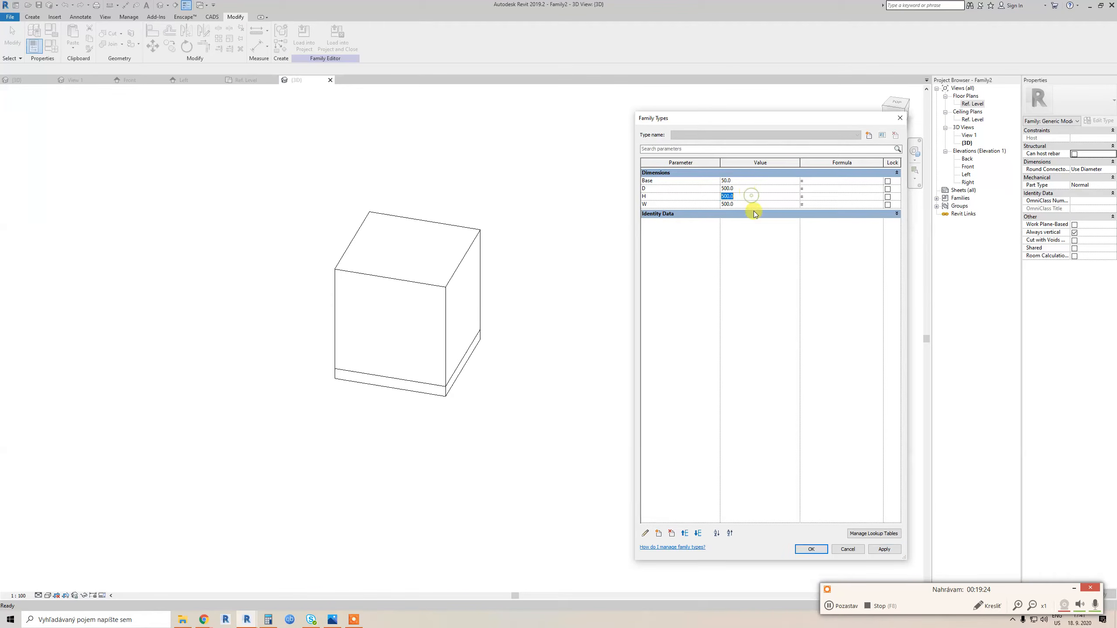
# Set the height parameter H to 700 and accept the family types
pyautogui.write('700')
pyautogui.click(884, 549)
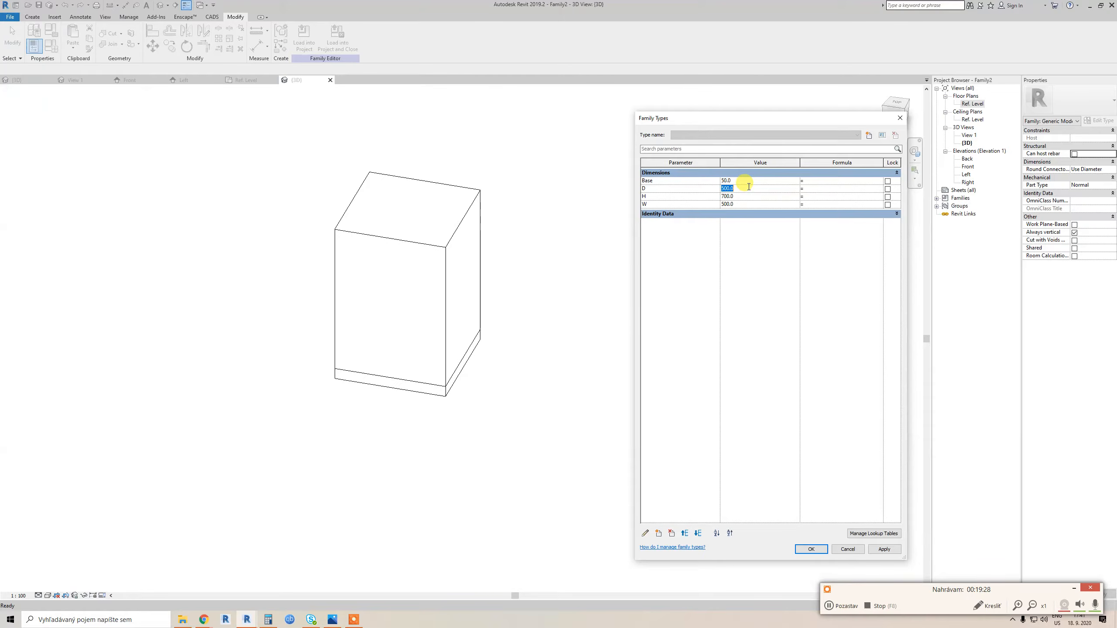
pyautogui.click(812, 549)
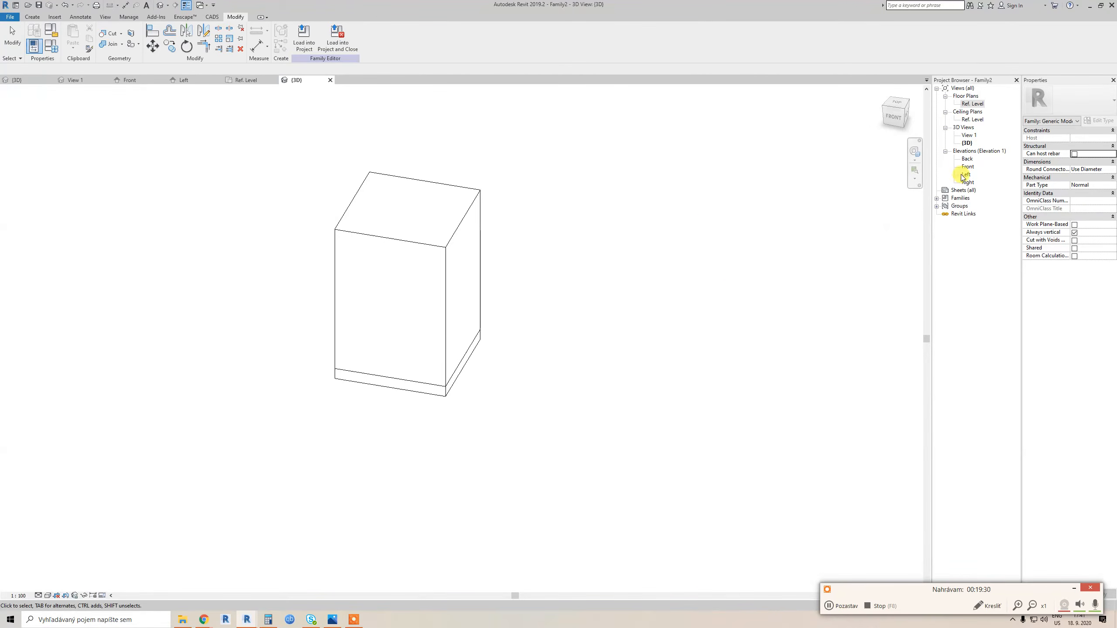
# Check the dimensioned planes in the Front elevation and the EQ depth dimension in the Ref. Level floor plan
pyautogui.doubleClick(966, 167)
pyautogui.scroll(-3, 498, 281)
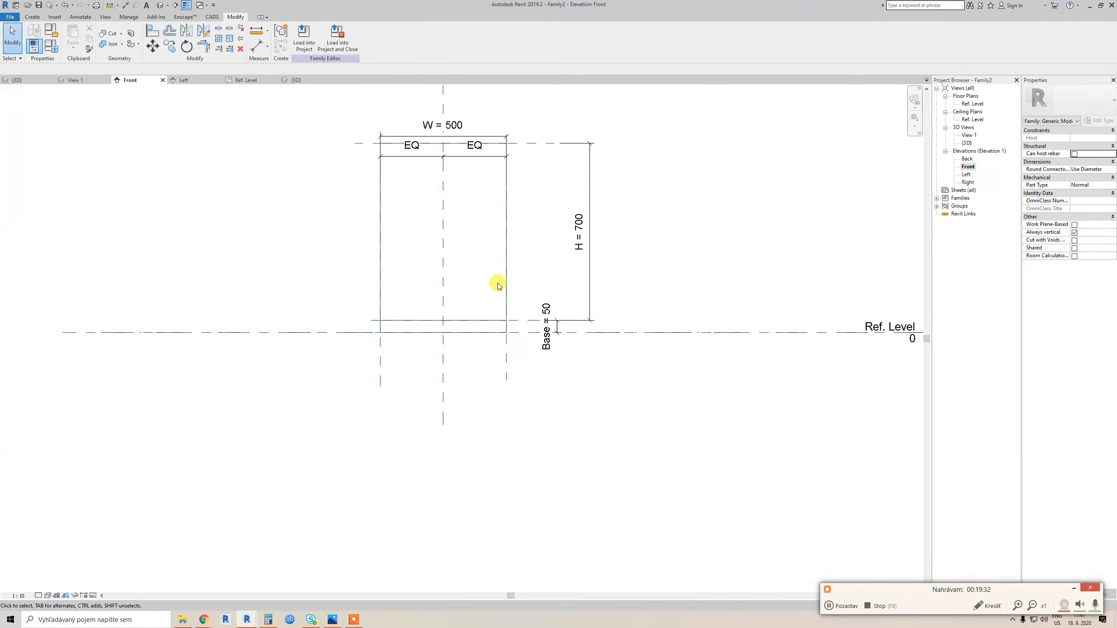
pyautogui.doubleClick(972, 104)
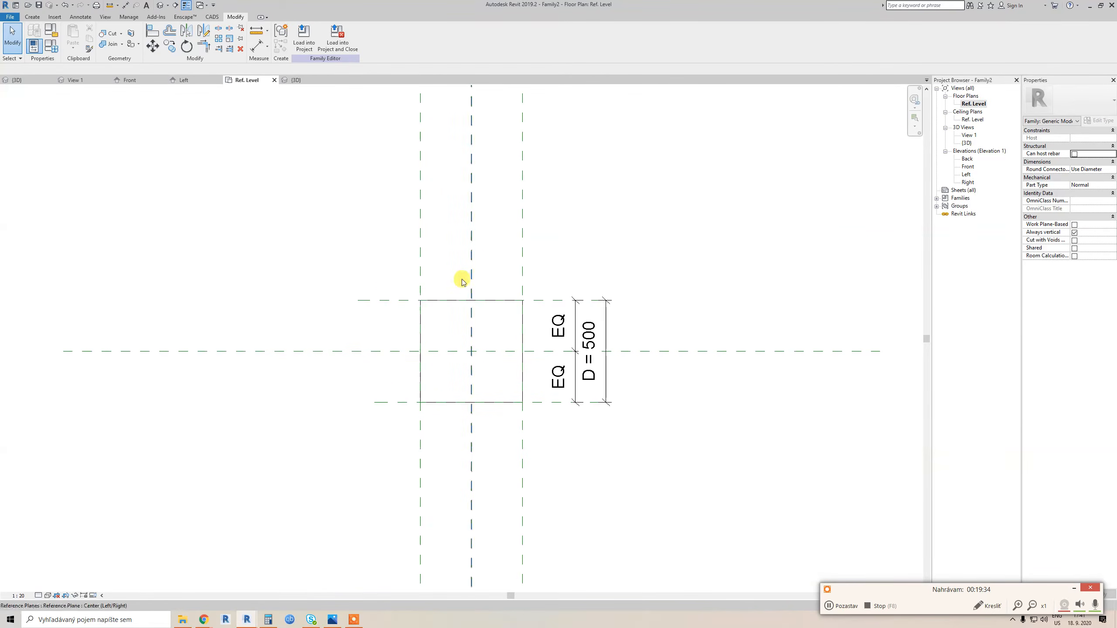
pyautogui.click(565, 335)
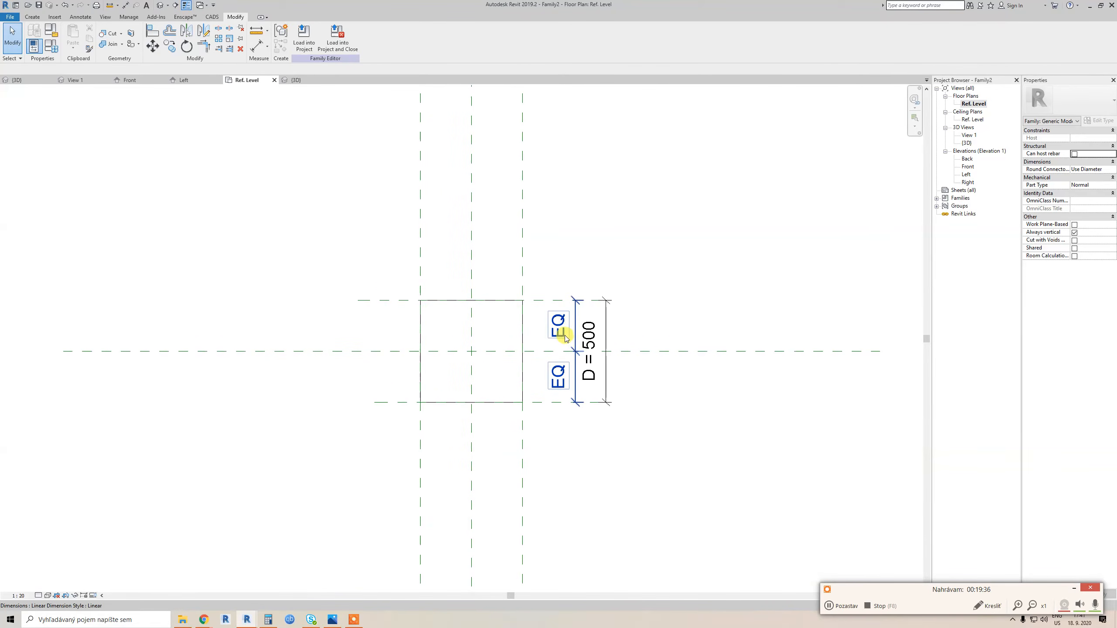
# Delete the EQ dimension, the D dimension and the front reference plane in the Ref. Level floor plan
pyautogui.press('Delete')
pyautogui.click(593, 348)
pyautogui.press('Delete')
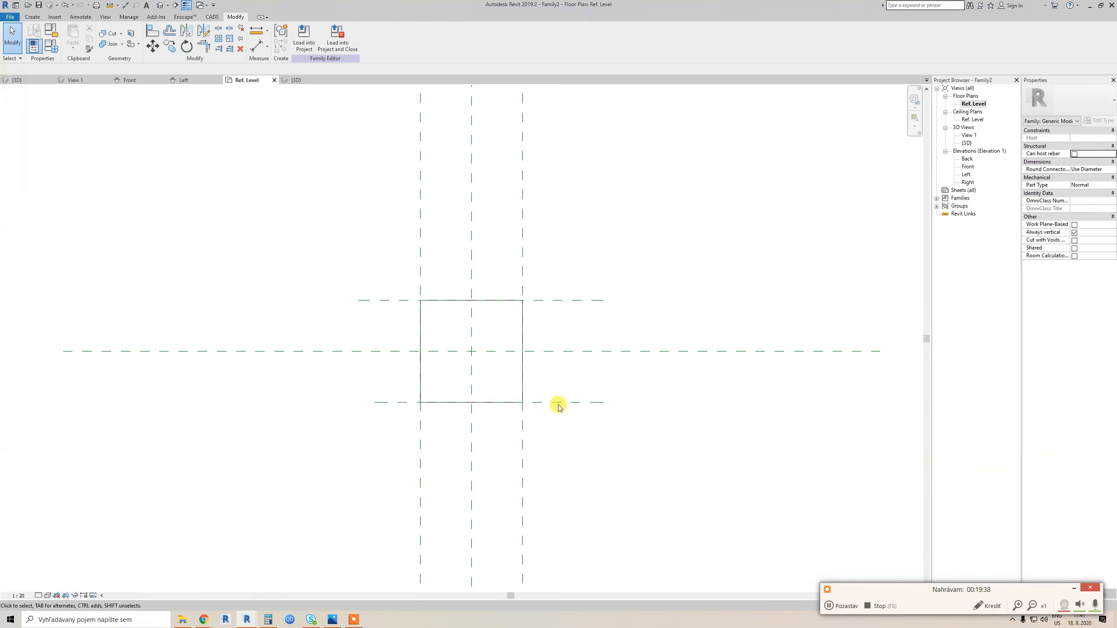
pyautogui.click(559, 402)
pyautogui.press('Escape')
# Align the front edges of both extrusions to the Center (Front/Back) reference plane and lock them
pyautogui.press('a')
pyautogui.press('l')
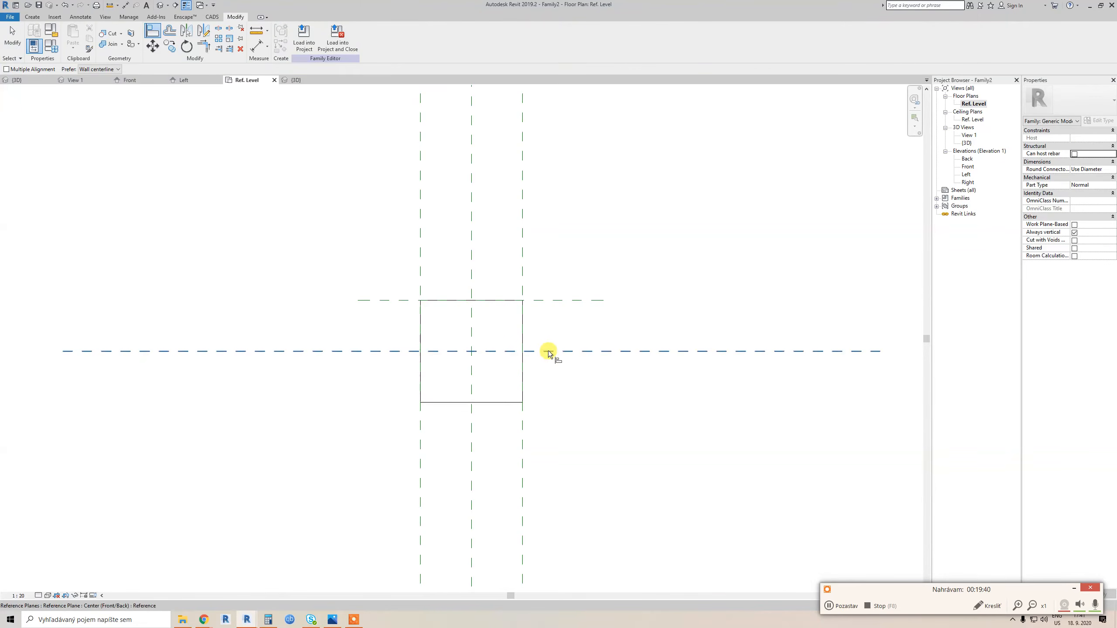
pyautogui.click(493, 404)
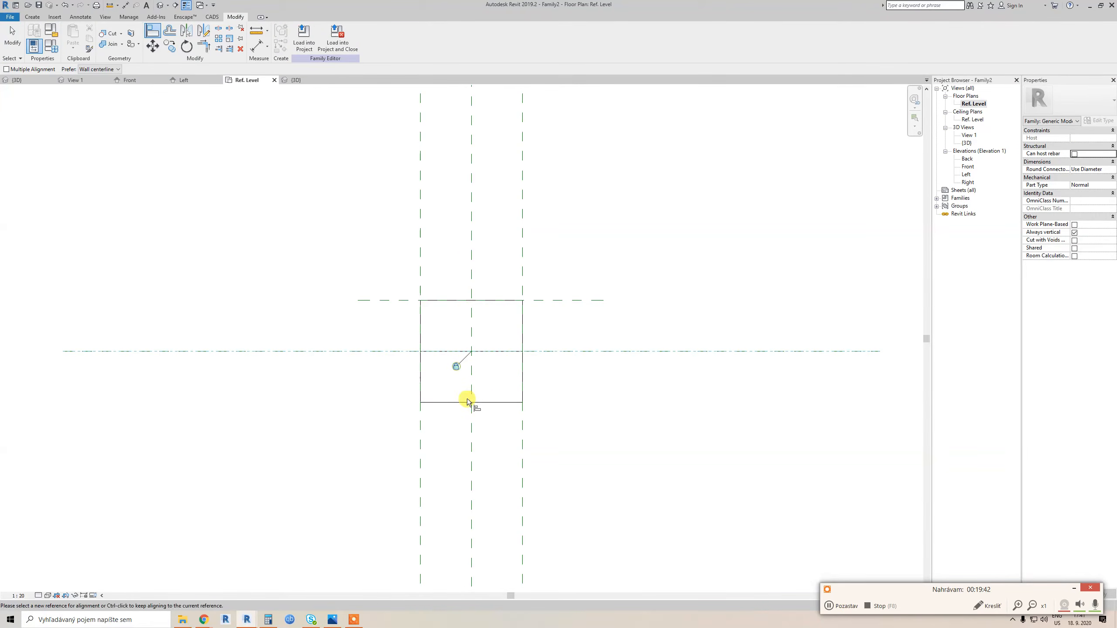
pyautogui.click(491, 404)
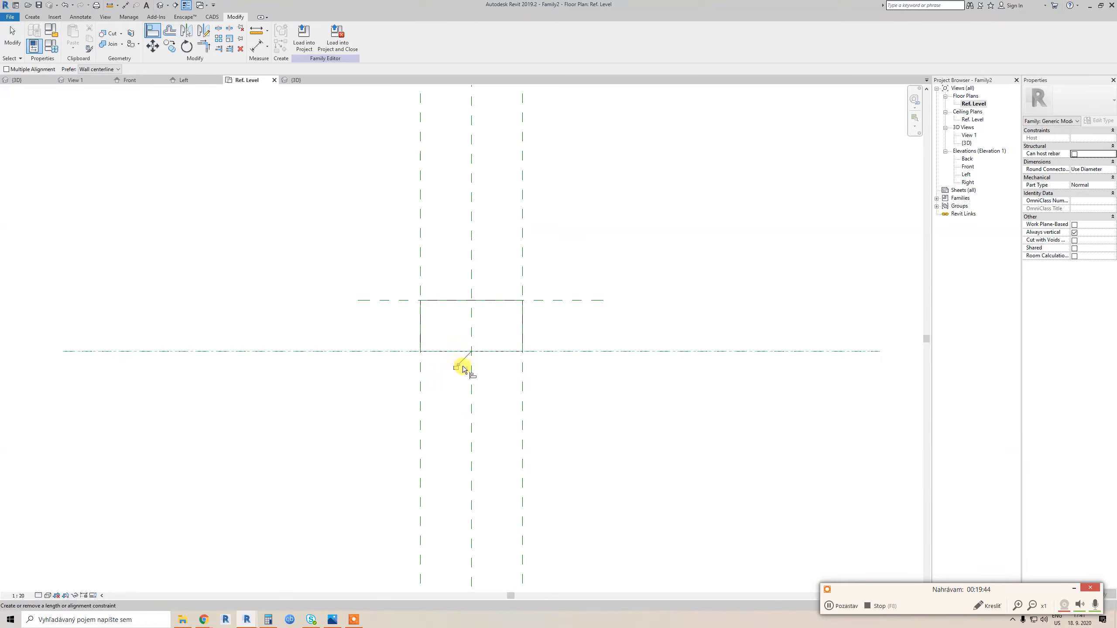
# Dimension from the Center (Front/Back) plane to the rear reference plane and label the dimension with parameter D
pyautogui.press('d')
pyautogui.press('i')
pyautogui.click(561, 351)
pyautogui.click(563, 300)
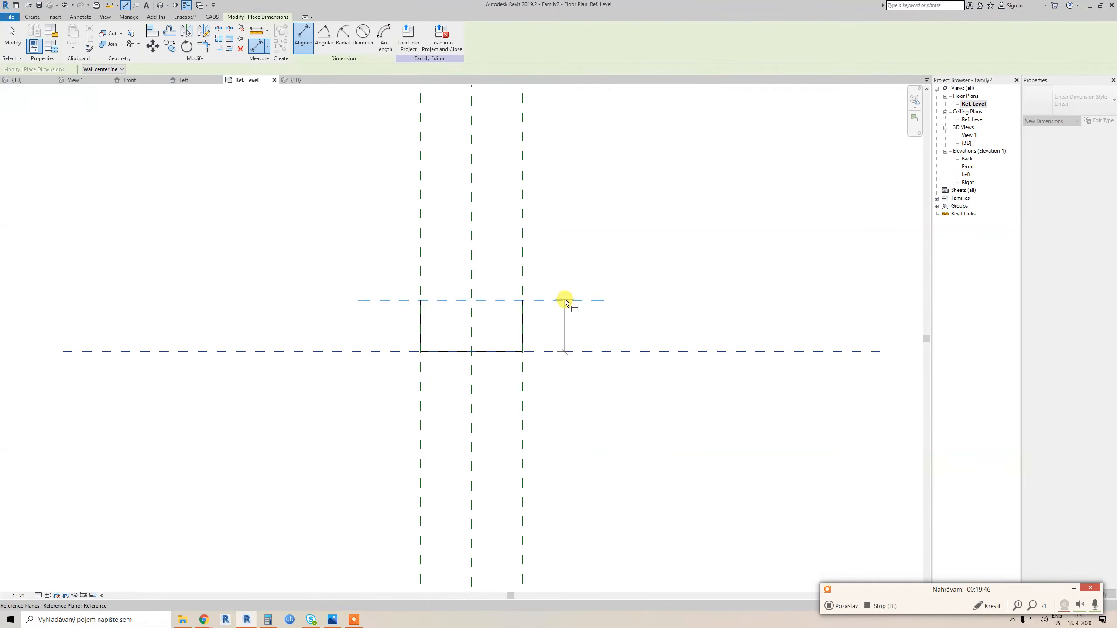
pyautogui.click(572, 296)
pyautogui.press('Escape')
pyautogui.click(334, 37)
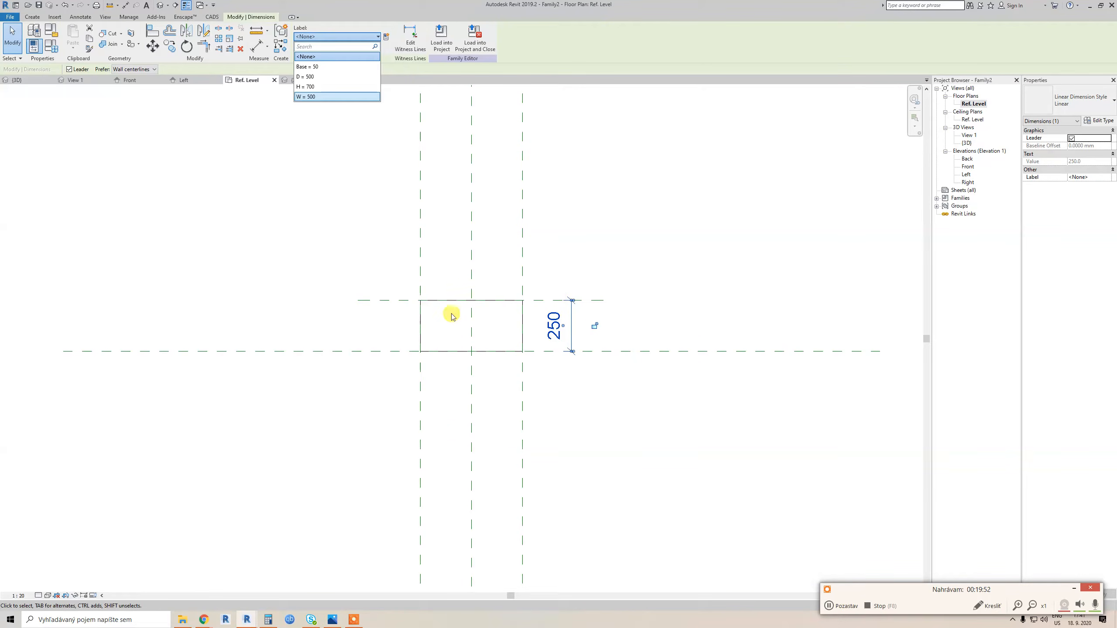
pyautogui.click(330, 76)
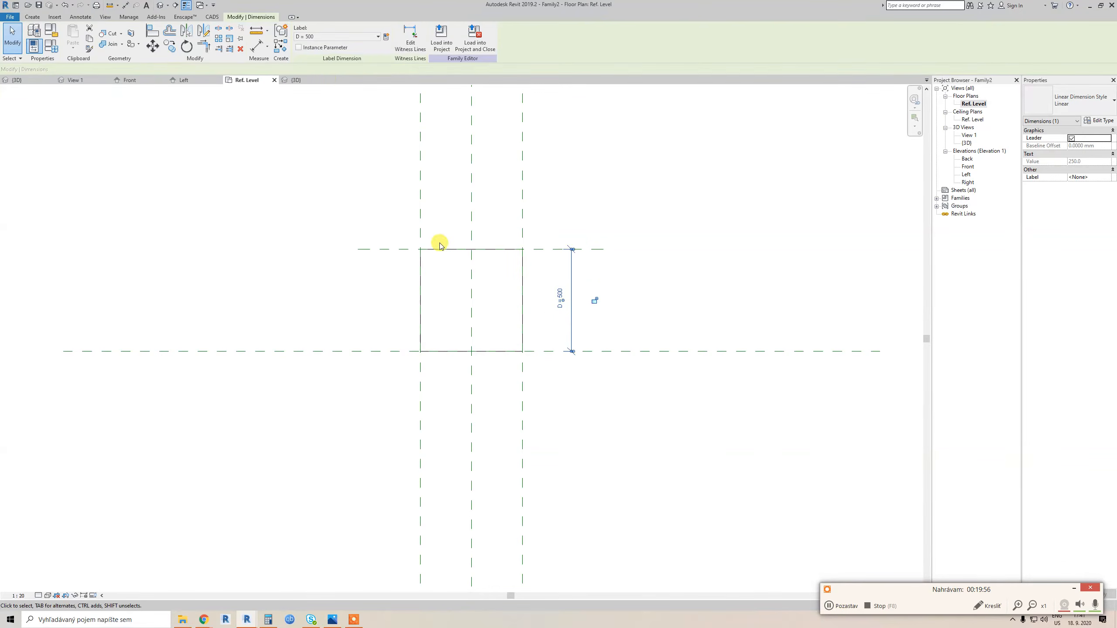
pyautogui.press('Escape')
# View the box in 3D from an angle and apply 600 for the depth parameter D in Family Types
pyautogui.press('3')
pyautogui.press('d')
pyautogui.scroll(1, 462, 307)
pyautogui.keyDown('shift'); pyautogui.moveTo(541, 353); pyautogui.dragTo(512, 341, button='middle'); pyautogui.keyUp('shift')
pyautogui.scroll(-1, 512, 342)
pyautogui.moveTo(512, 341); pyautogui.dragTo(500, 433, button='middle')
pyautogui.press('f')
pyautogui.press('t')
pyautogui.click(747, 188)
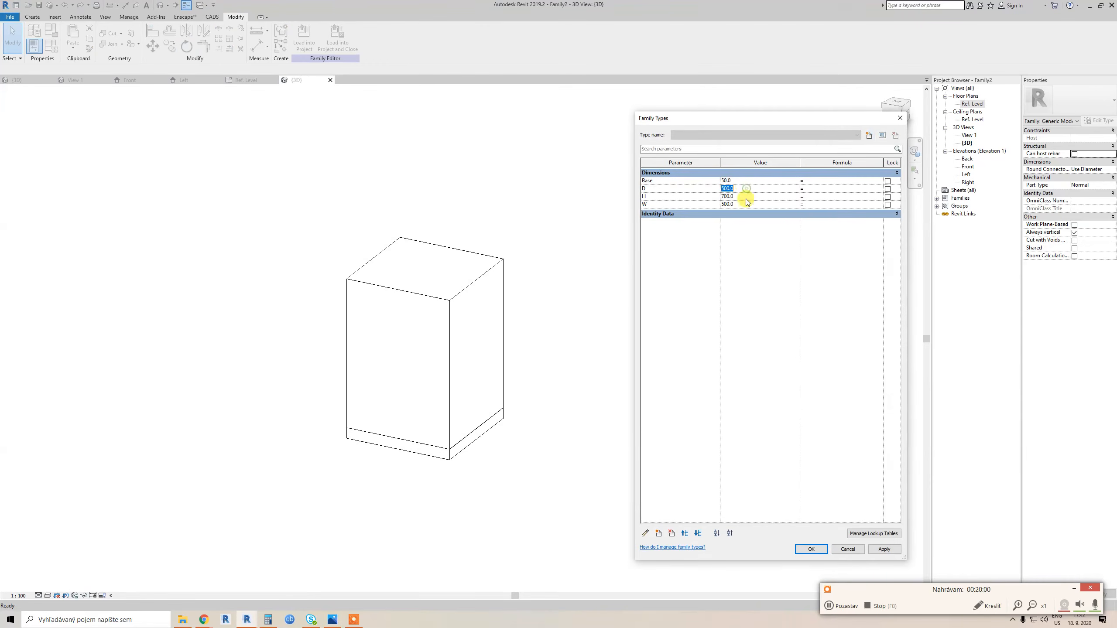
pyautogui.click(880, 551)
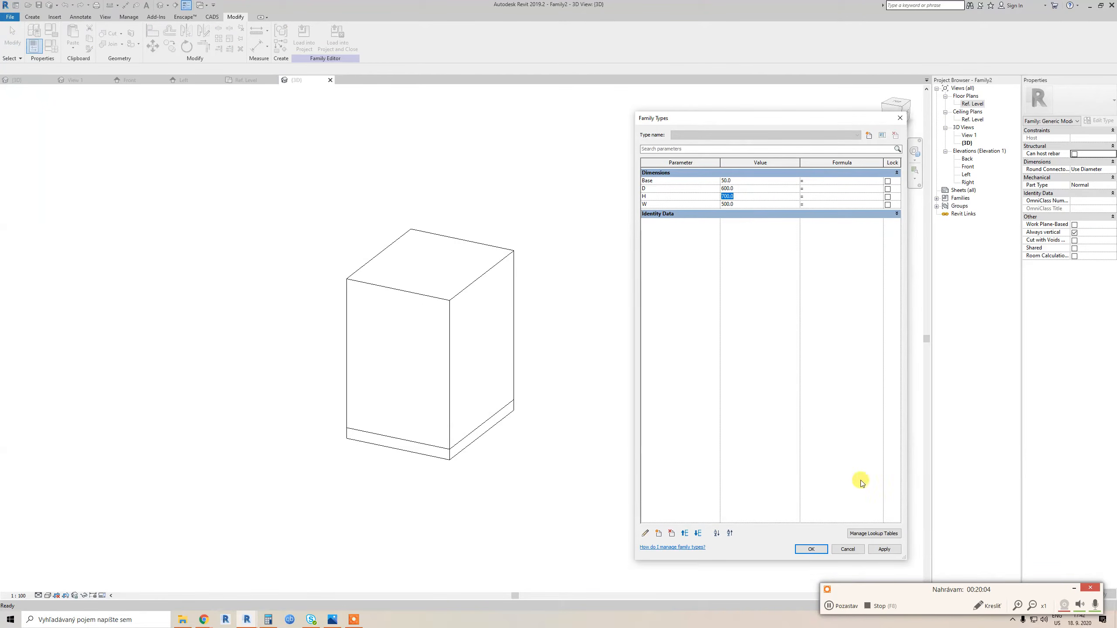
# Apply 600 for H, 600 for W and 60 for Base, and accept the family types
pyautogui.click(884, 552)
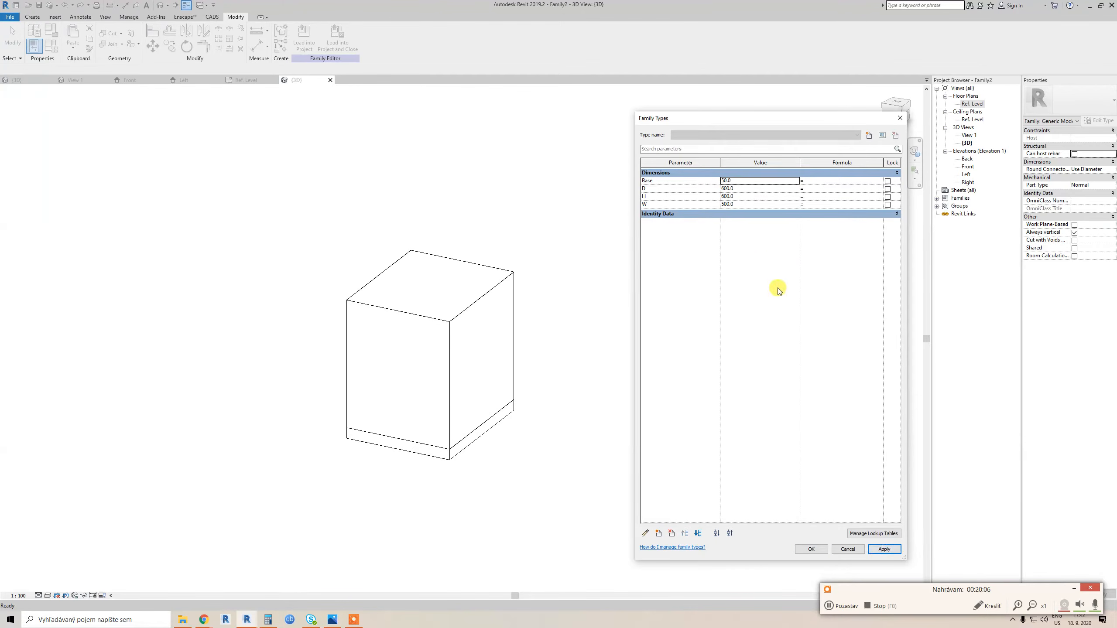
pyautogui.click(745, 205)
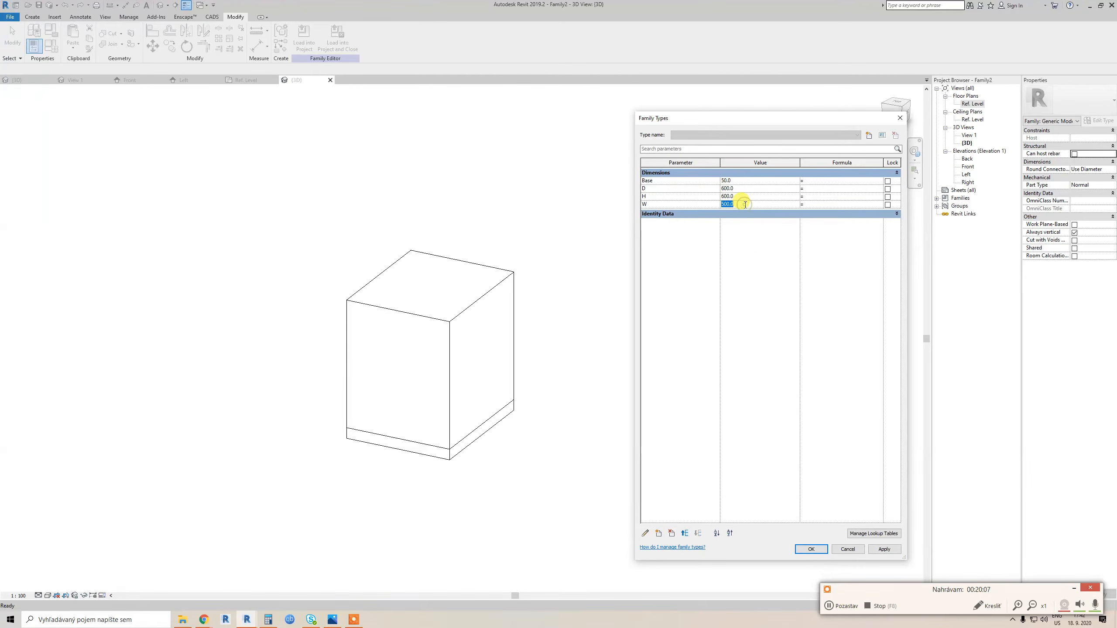
pyautogui.click(883, 551)
pyautogui.doubleClick(730, 180)
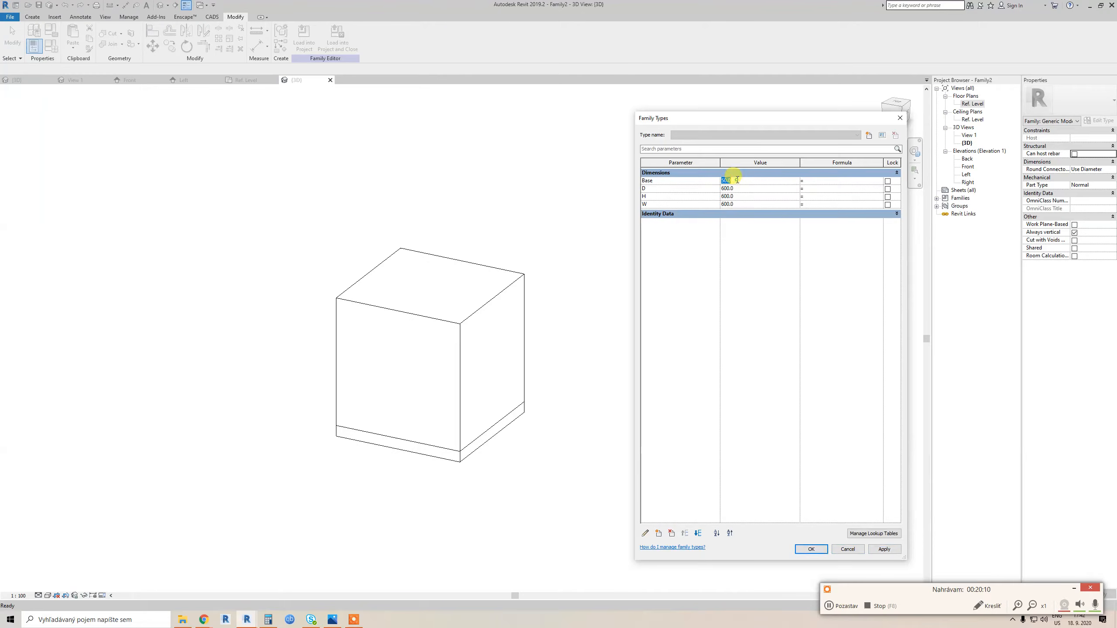
pyautogui.click(877, 553)
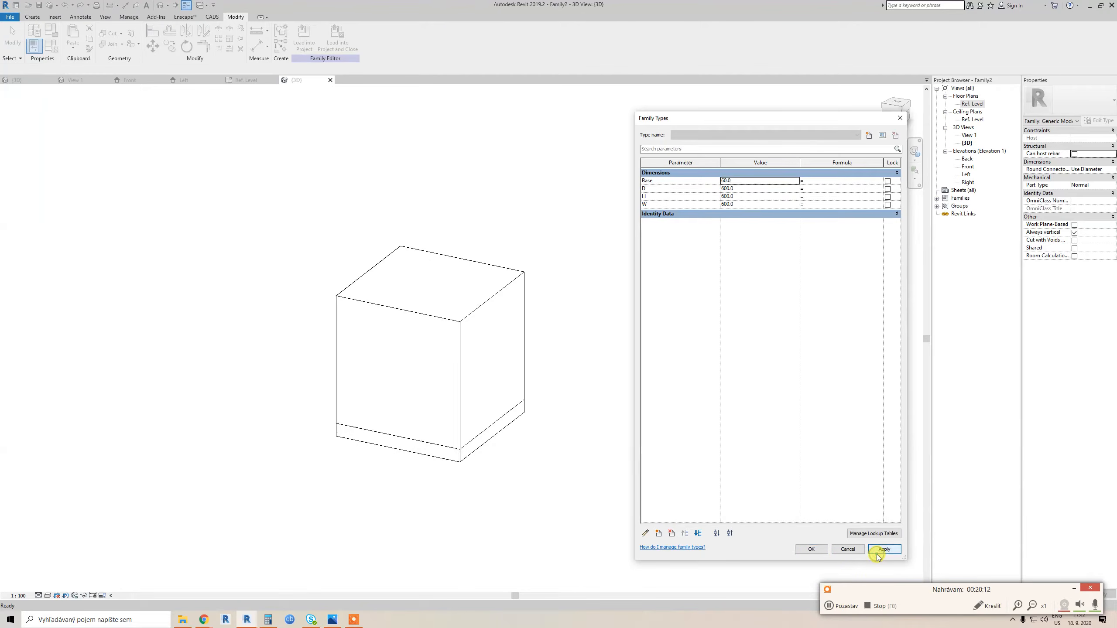
pyautogui.click(812, 549)
pyautogui.click(809, 549)
# Inspect the base extrusion in the 3D view and examine the dimensioned box in the Front elevation
pyautogui.click(461, 461)
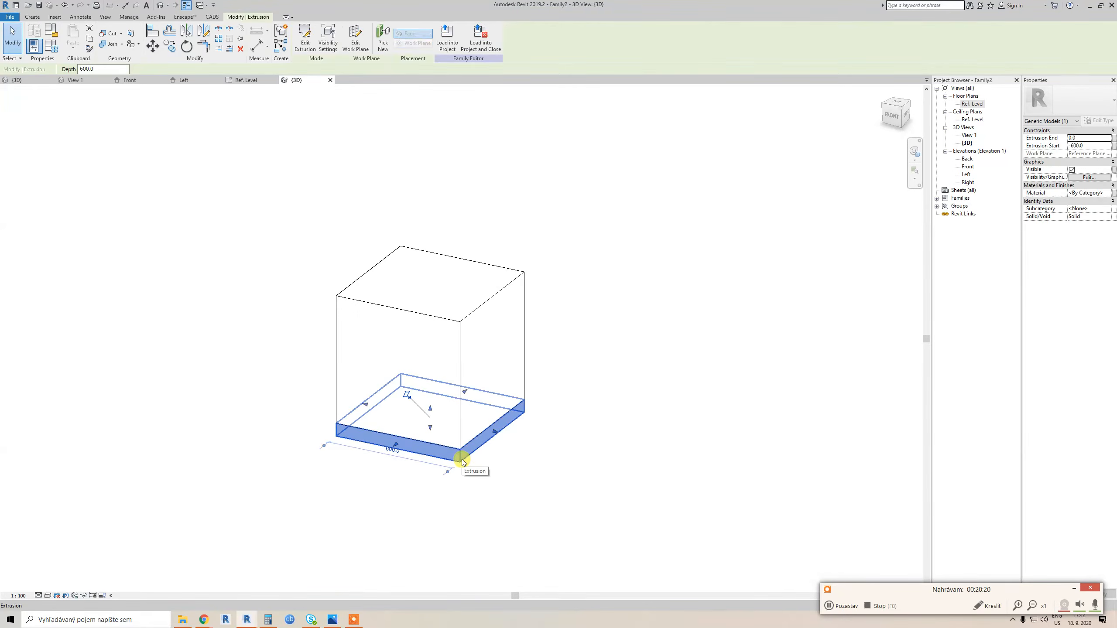
pyautogui.press('Escape')
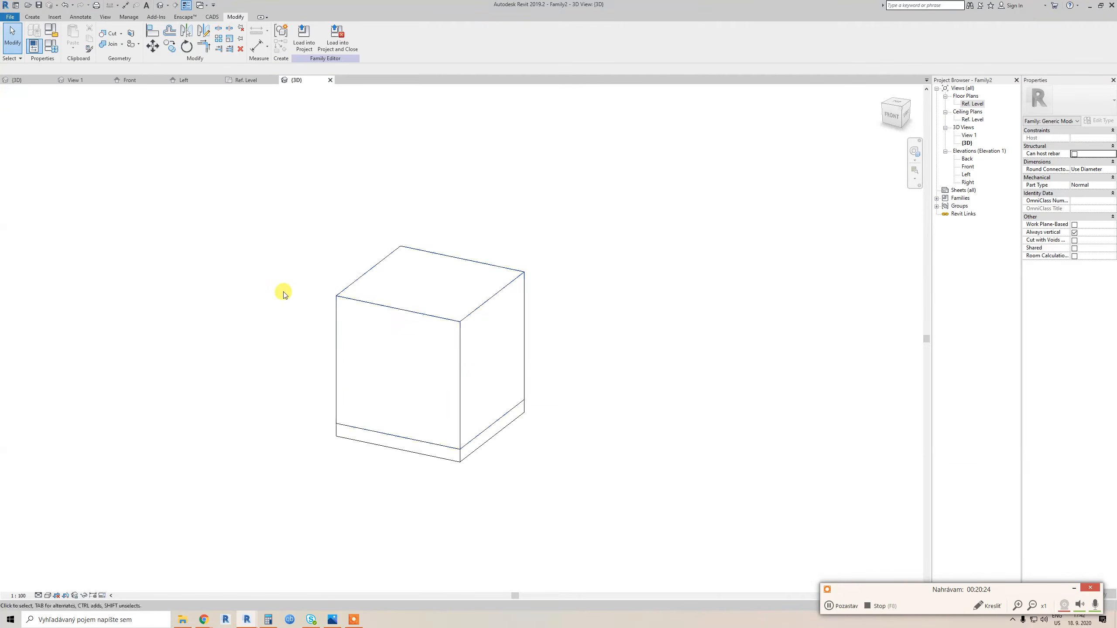
pyautogui.doubleClick(967, 167)
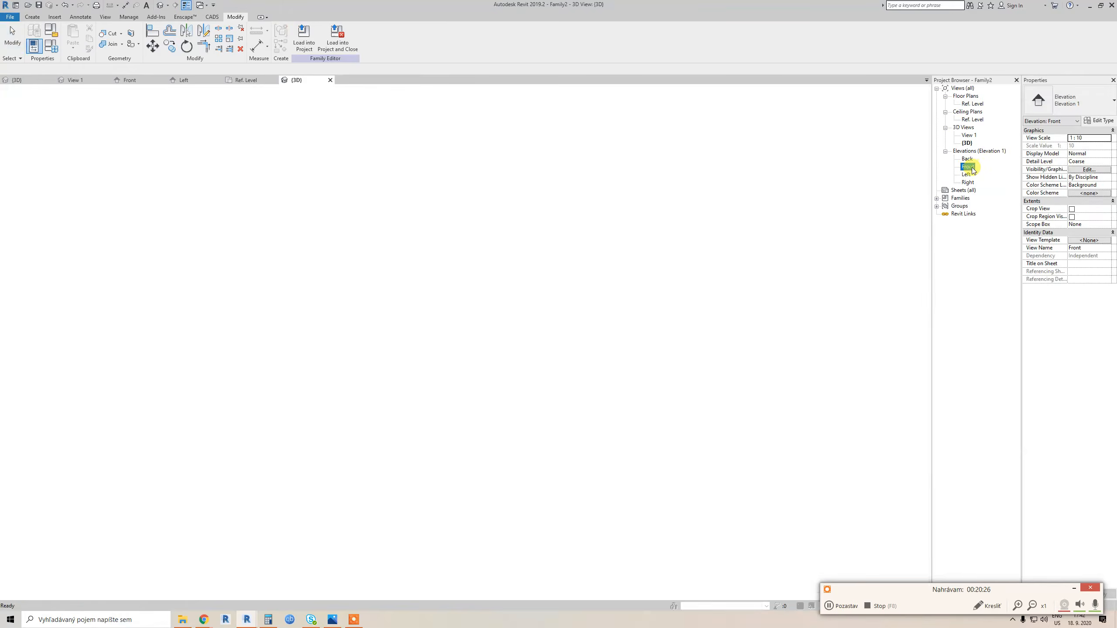
pyautogui.scroll(2, 393, 262)
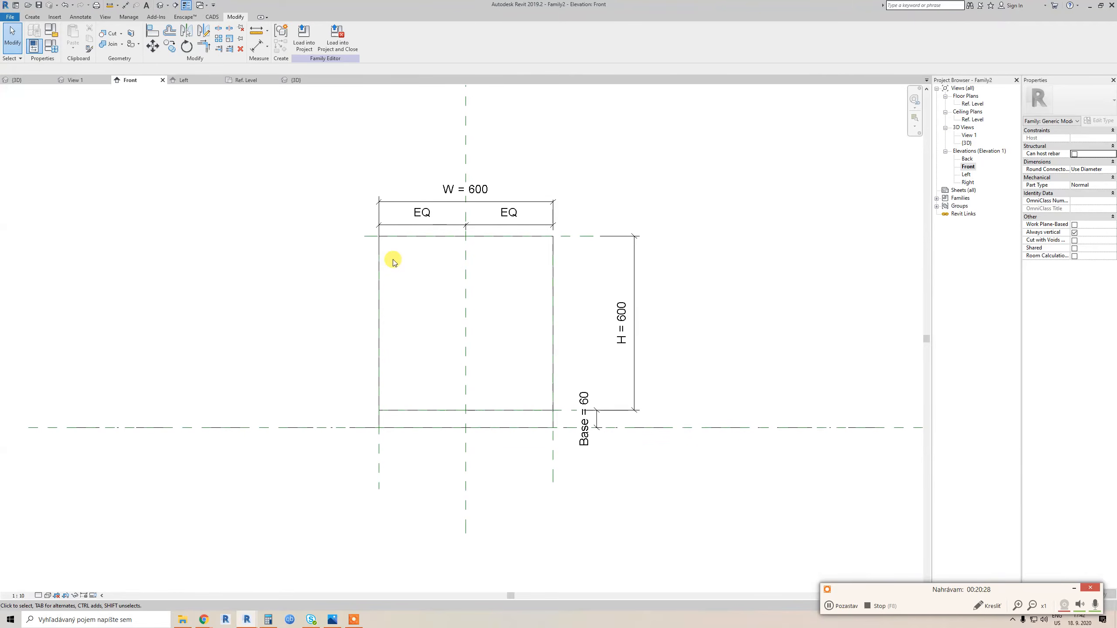
pyautogui.scroll(-1, 493, 354)
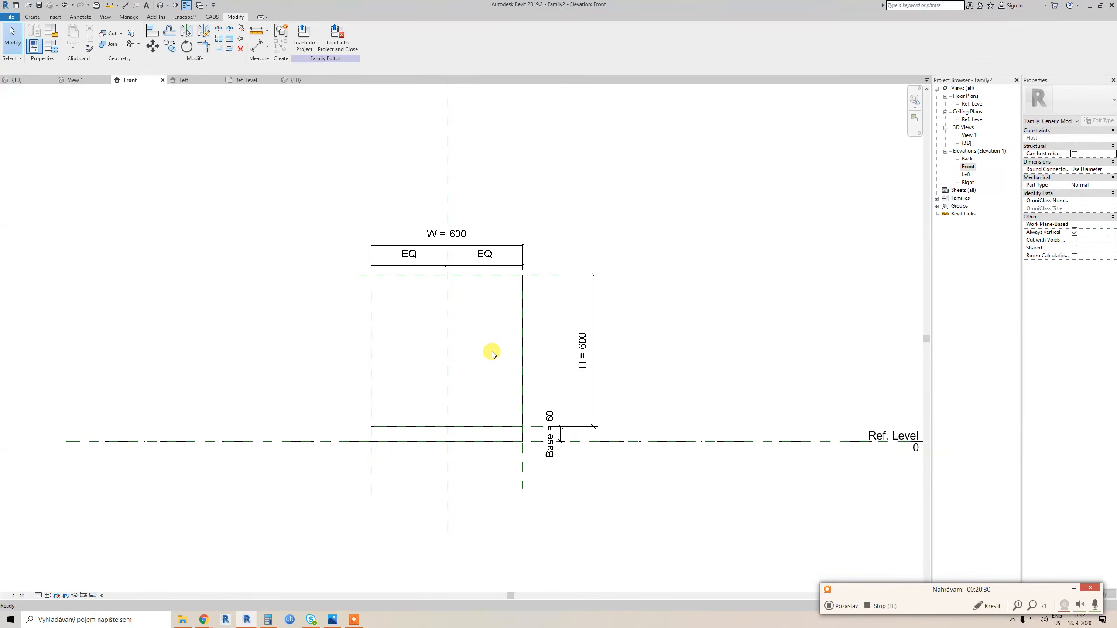
# Set the parameters D, H and W to 400 in Family Types and accept
pyautogui.press('f')
pyautogui.press('t')
pyautogui.click(745, 189)
pyautogui.write('40')
pyautogui.click(748, 196)
pyautogui.write('4')
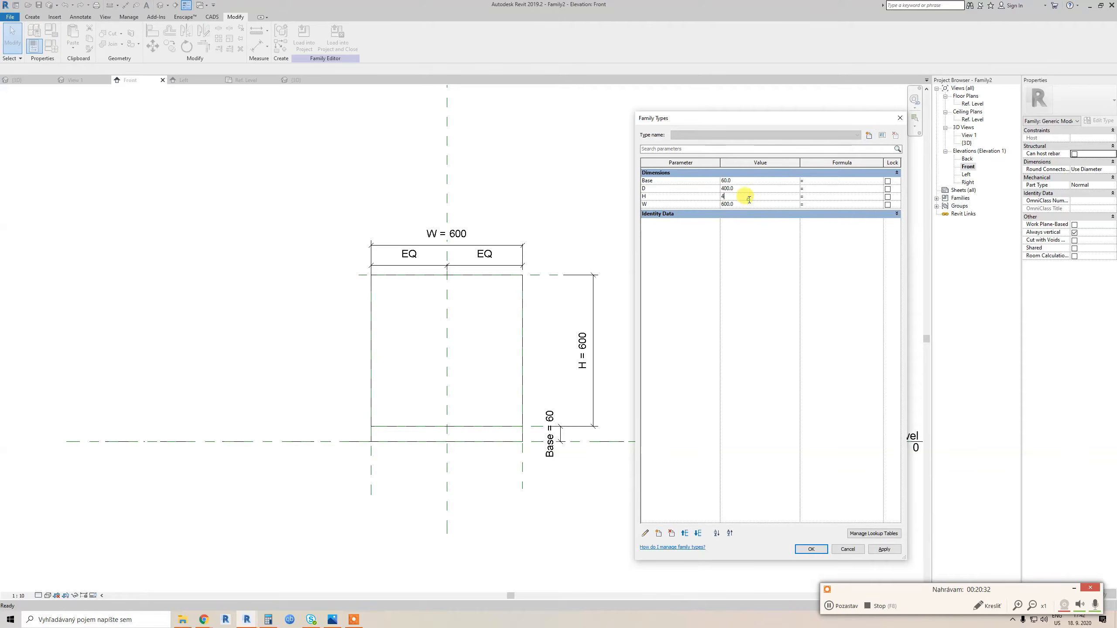
pyautogui.write('00')
pyautogui.click(747, 205)
pyautogui.write('400')
pyautogui.click(884, 549)
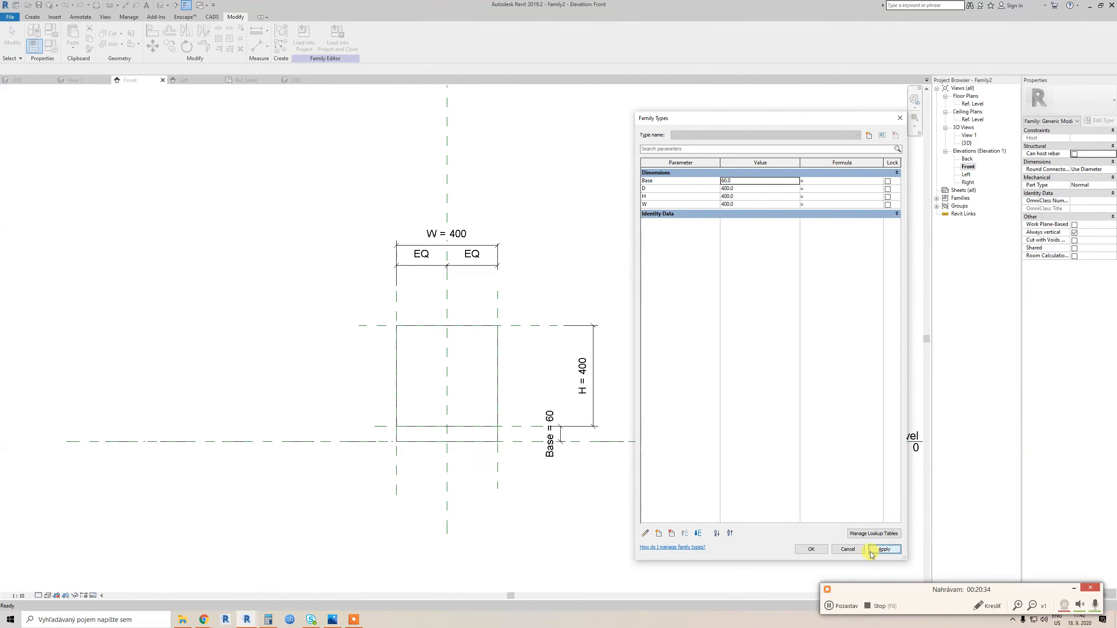
pyautogui.click(812, 549)
# Start a void extrusion and sketch a rectangle offset 25 mm inside the upper box's outline in the Front elevation
pyautogui.click(29, 16)
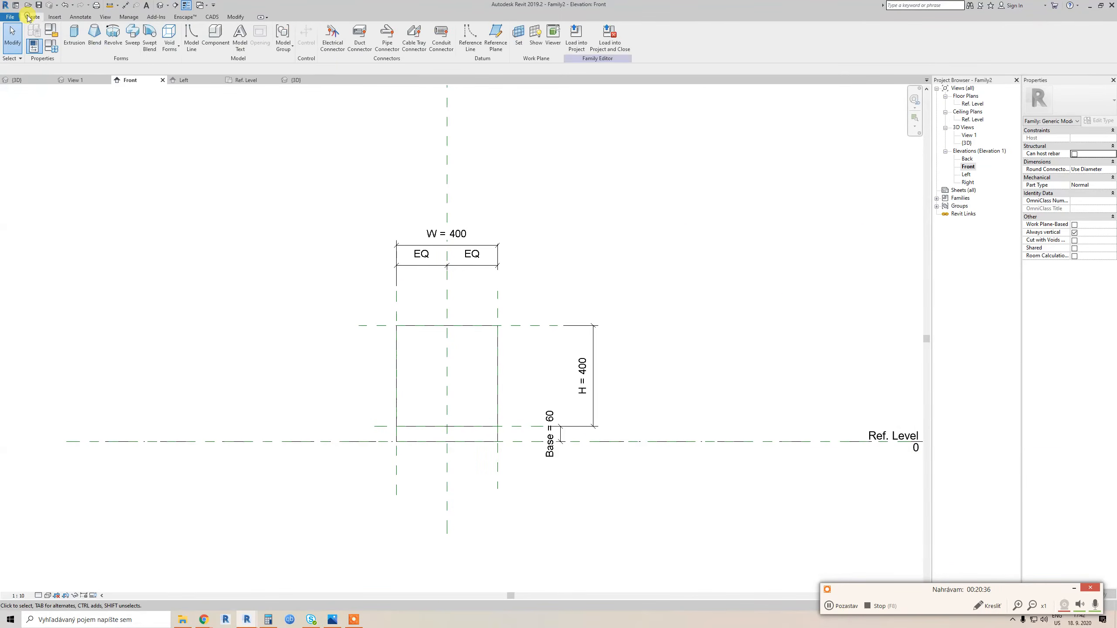
pyautogui.click(170, 40)
pyautogui.click(202, 66)
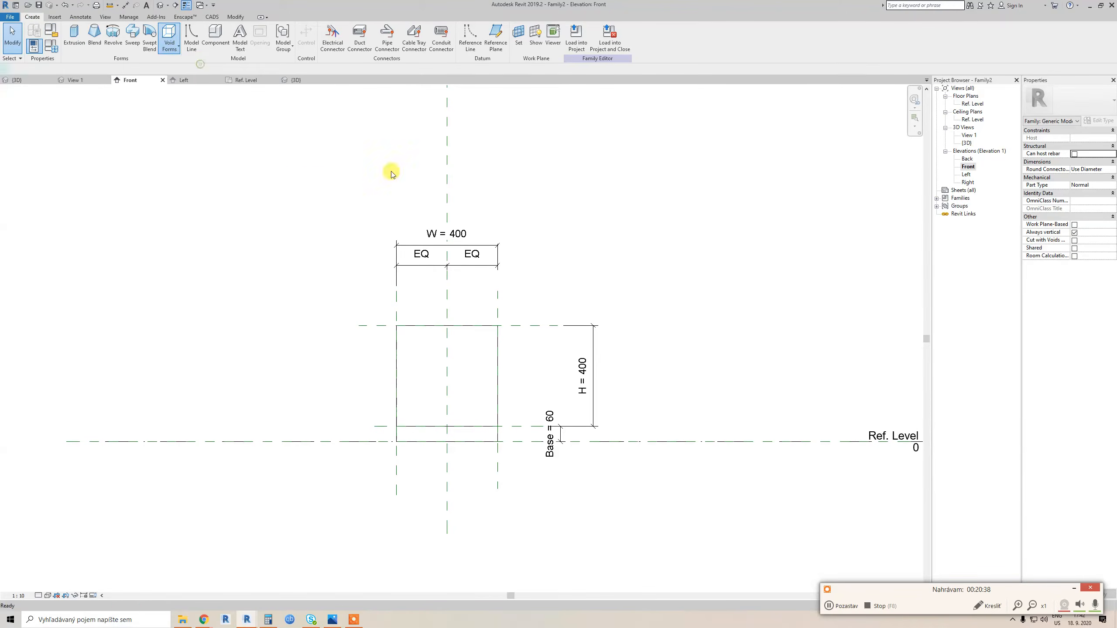
pyautogui.click(329, 29)
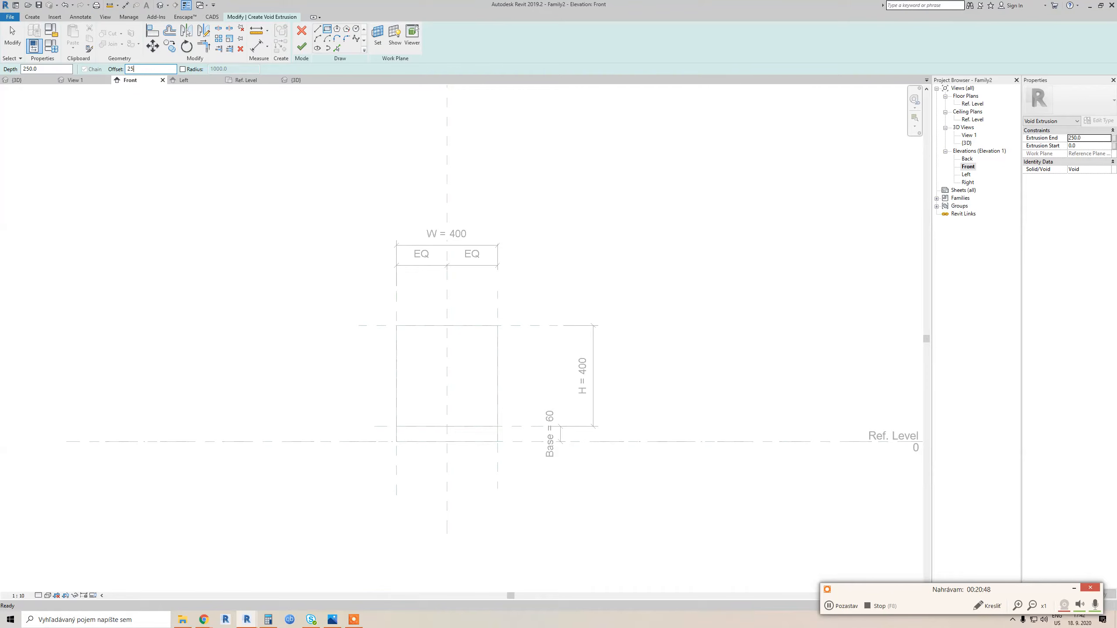
pyautogui.press('Return')
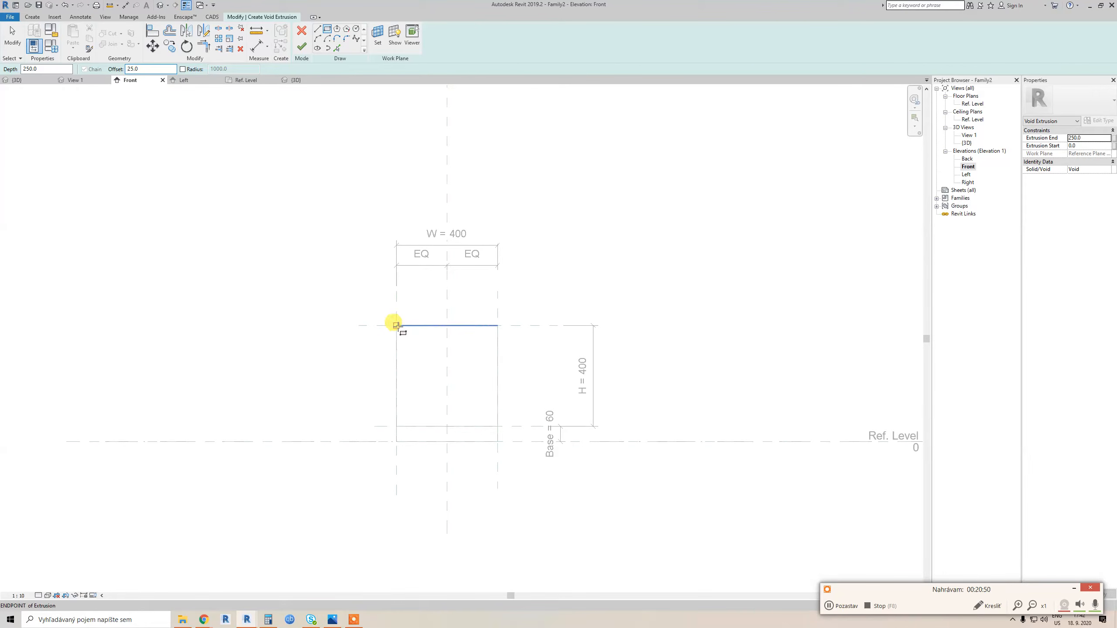
pyautogui.click(396, 326)
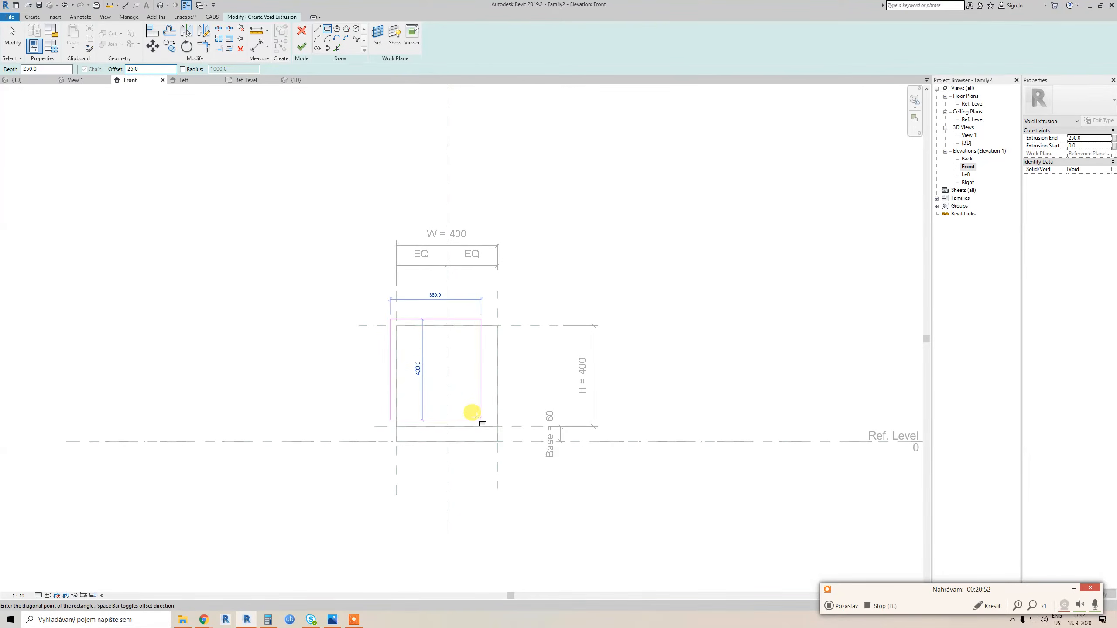
pyautogui.click(497, 426)
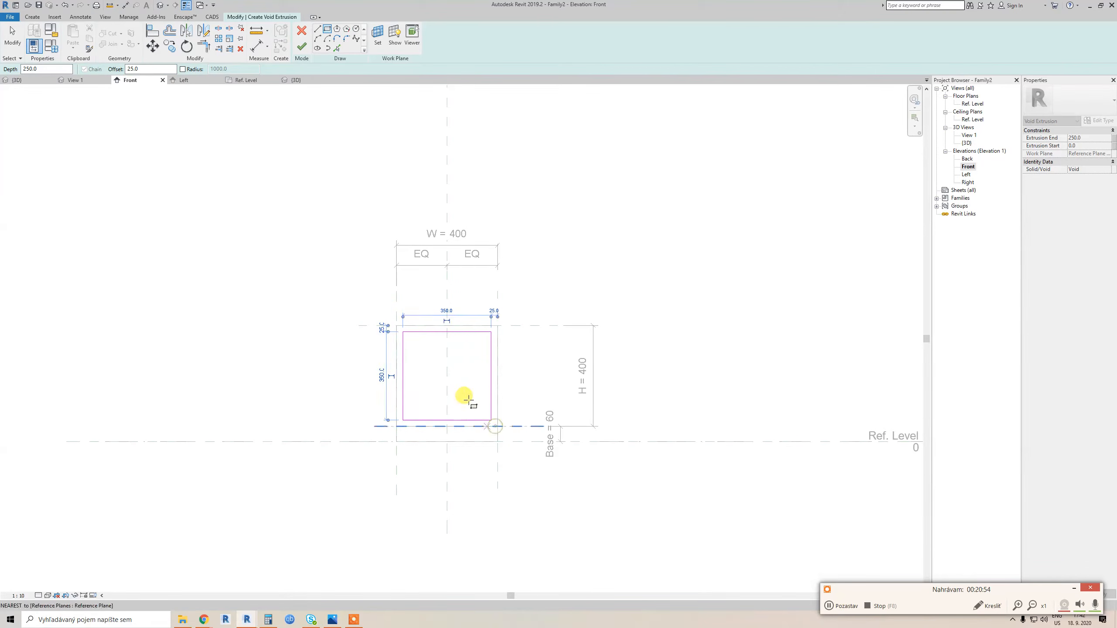
pyautogui.press('Escape')
# Dimension the void rectangle's top and right edges to the adjacent reference planes
pyautogui.scroll(2, 475, 334)
pyautogui.press('d')
pyautogui.press('i')
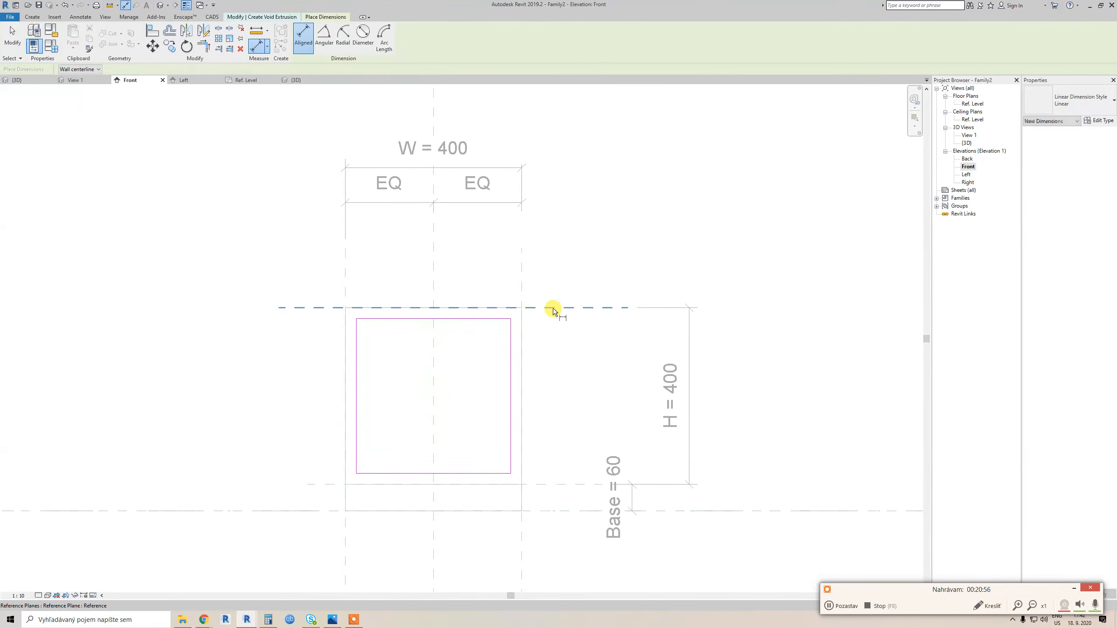
pyautogui.click(501, 318)
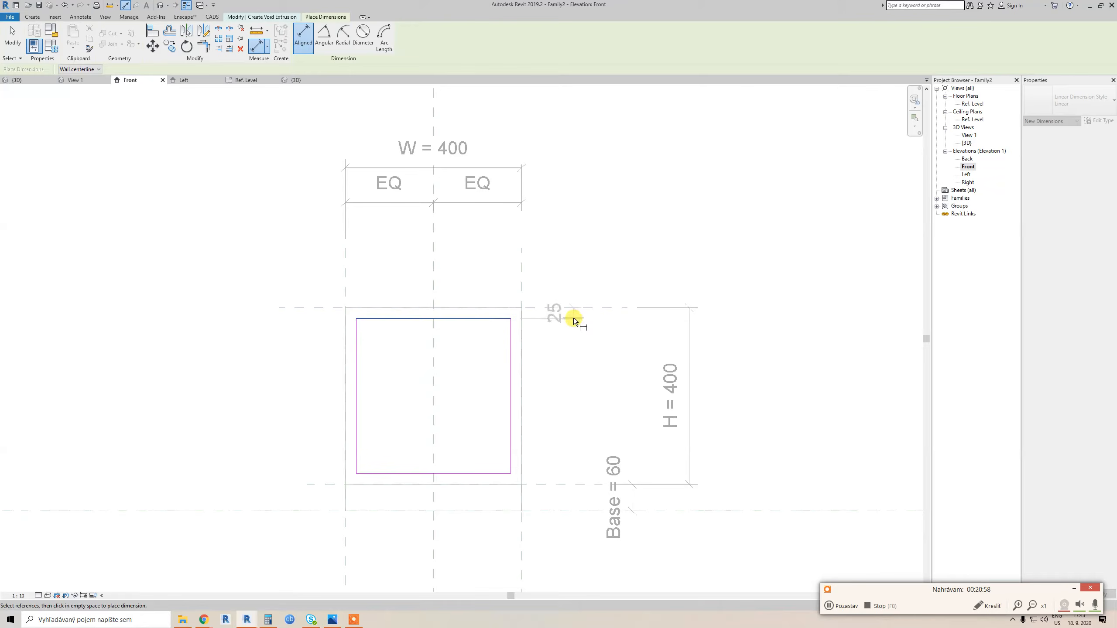
pyautogui.click(574, 319)
pyautogui.click(521, 270)
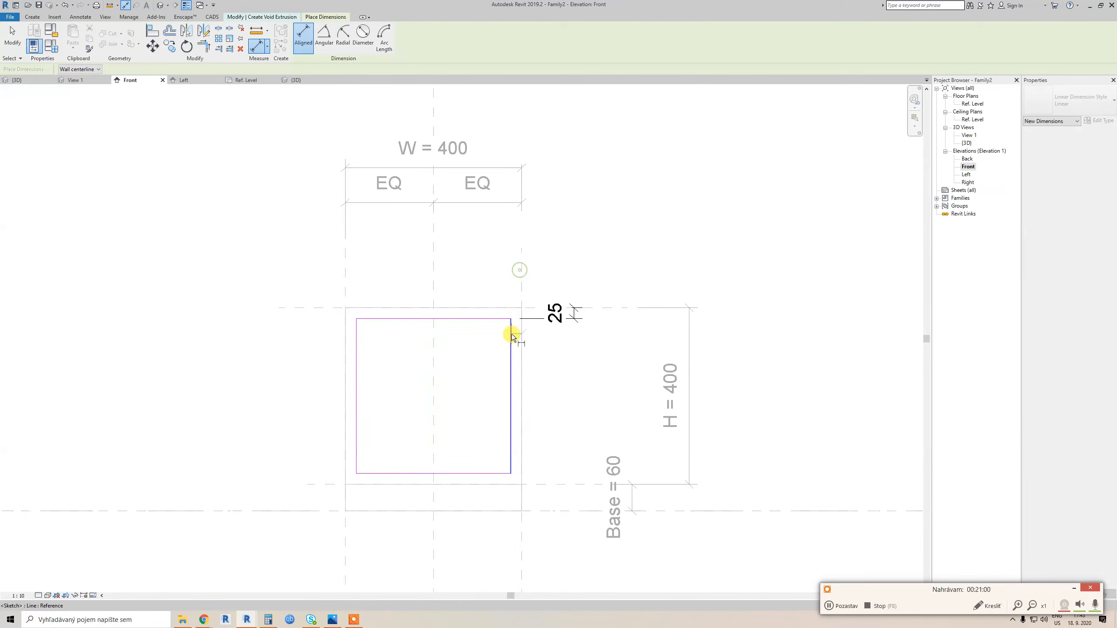
pyautogui.click(511, 333)
pyautogui.click(492, 265)
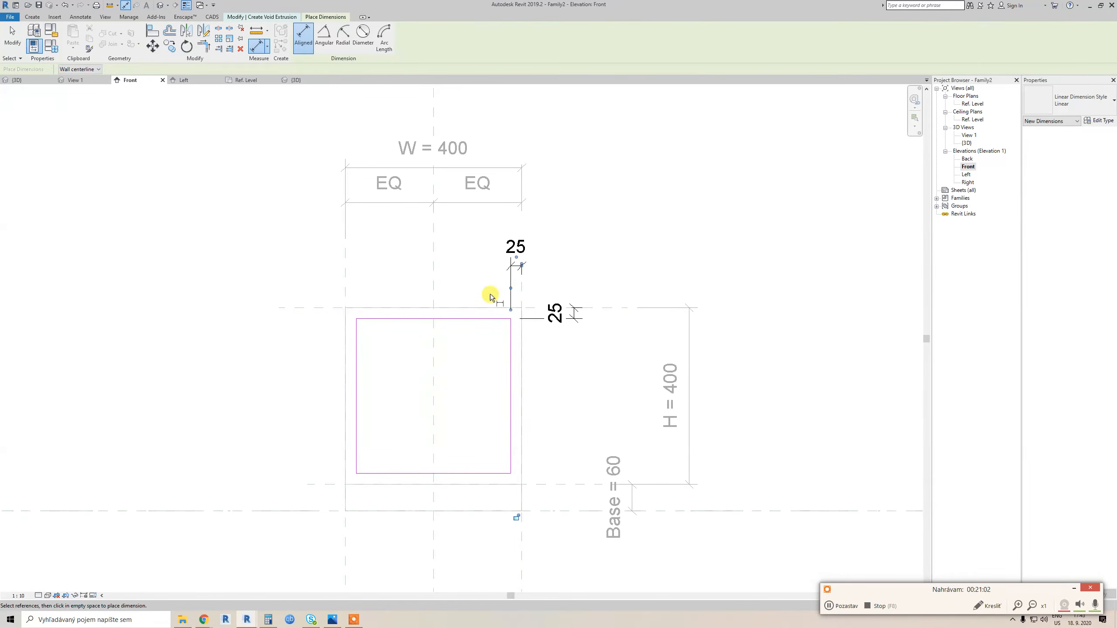
# Dimension the void rectangle's left and bottom edges to the adjacent reference planes
pyautogui.click(345, 274)
pyautogui.click(356, 323)
pyautogui.click(372, 270)
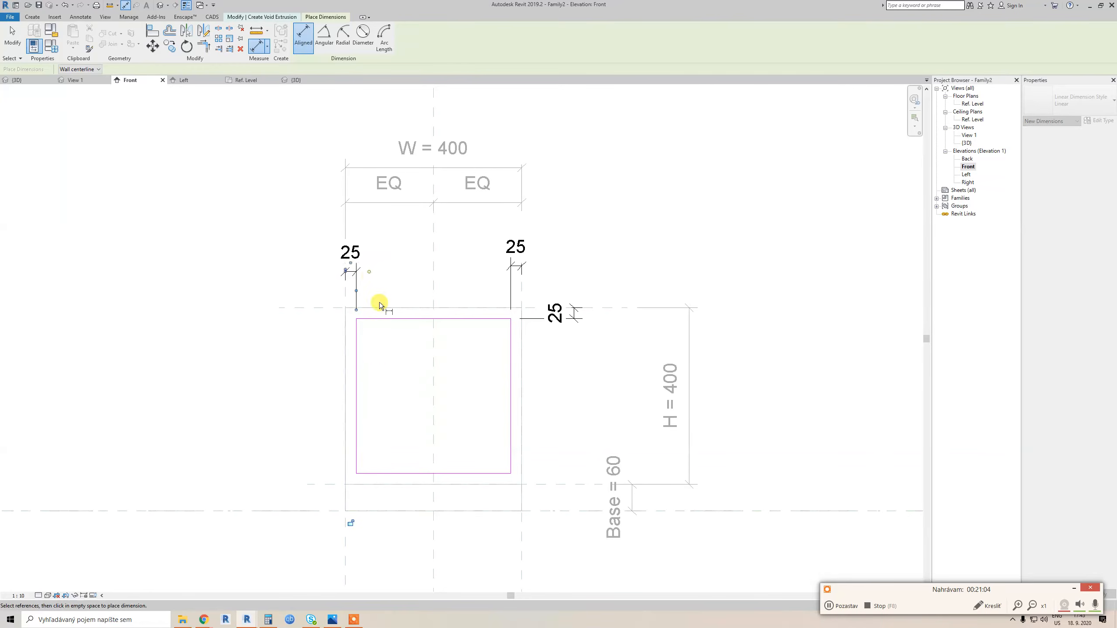
pyautogui.click(549, 484)
pyautogui.click(490, 474)
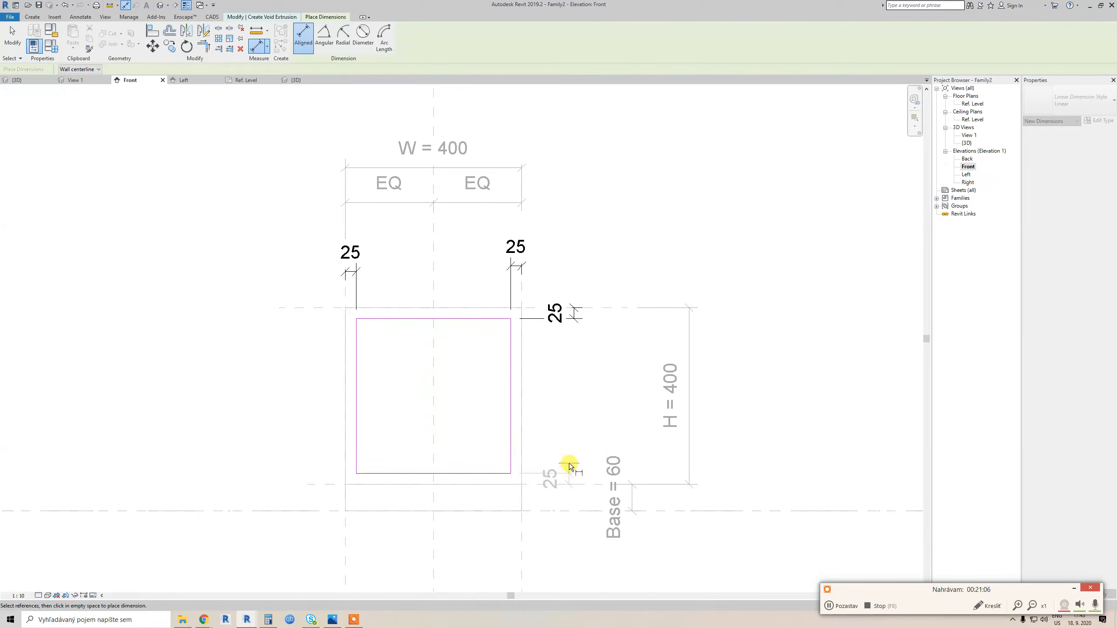
pyautogui.click(569, 460)
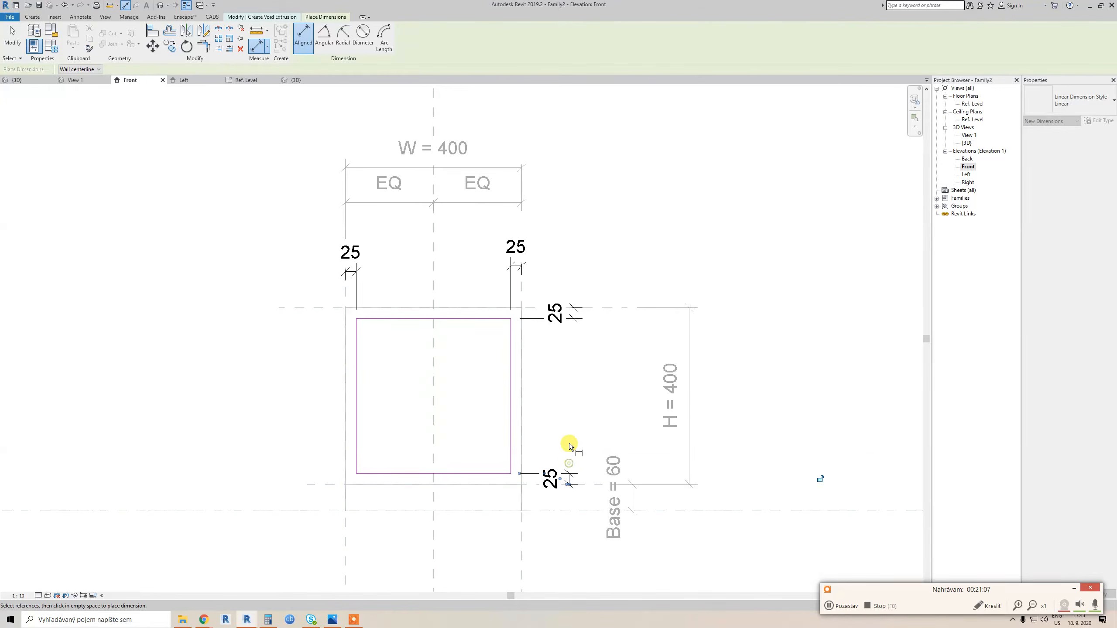
pyautogui.press('Escape')
# Lock the four 25 mm dimensions around the void rectangle and finish the void sketch
pyautogui.click(557, 479)
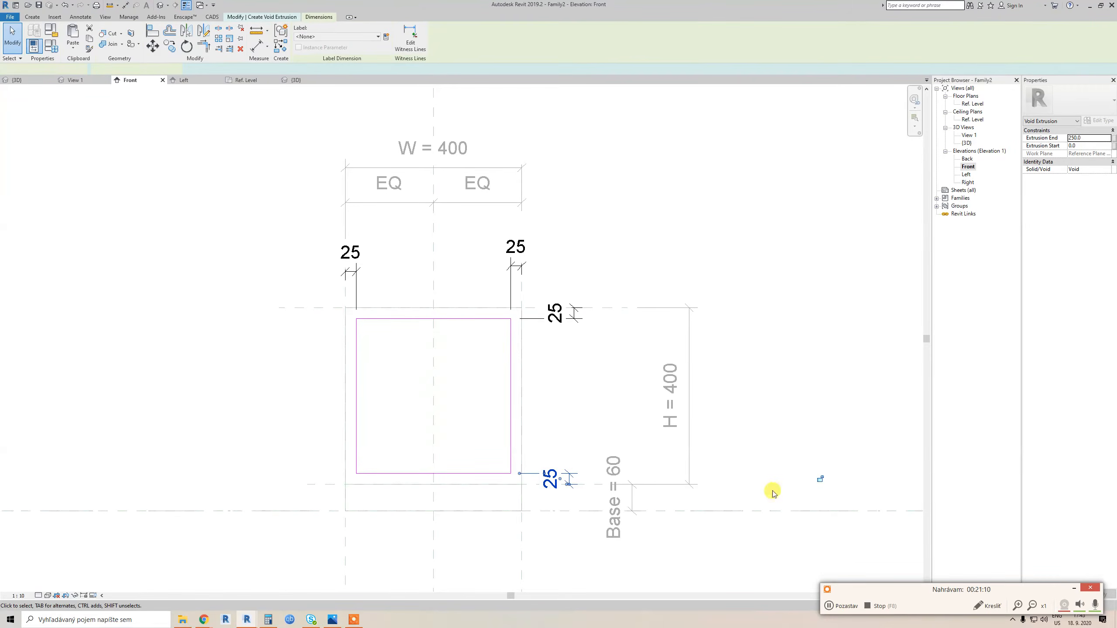
pyautogui.click(567, 314)
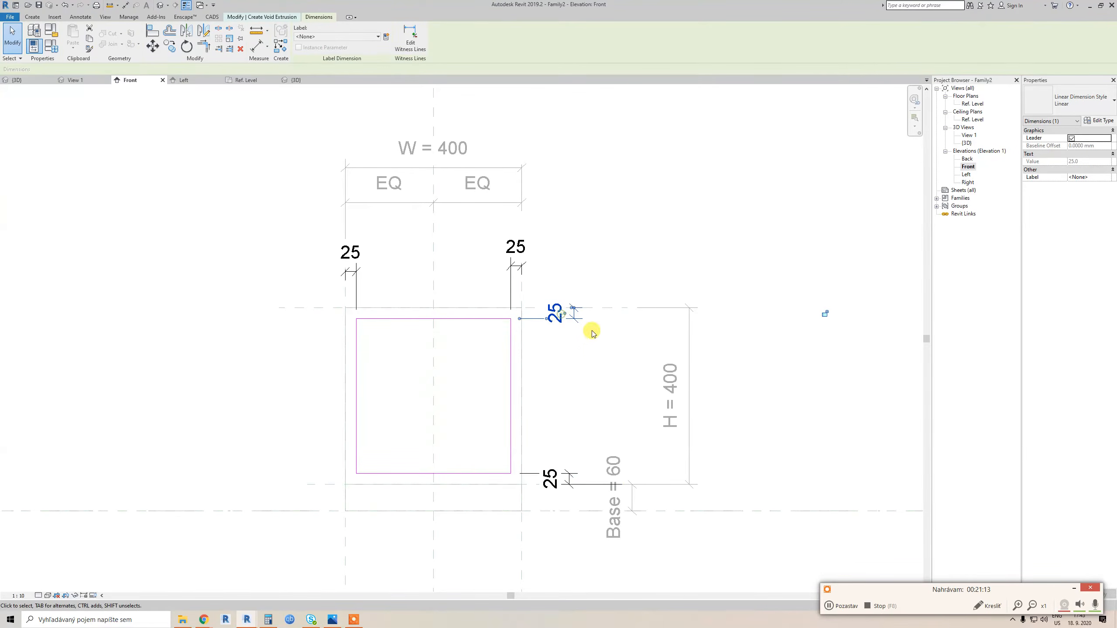
pyautogui.click(516, 249)
pyautogui.click(356, 259)
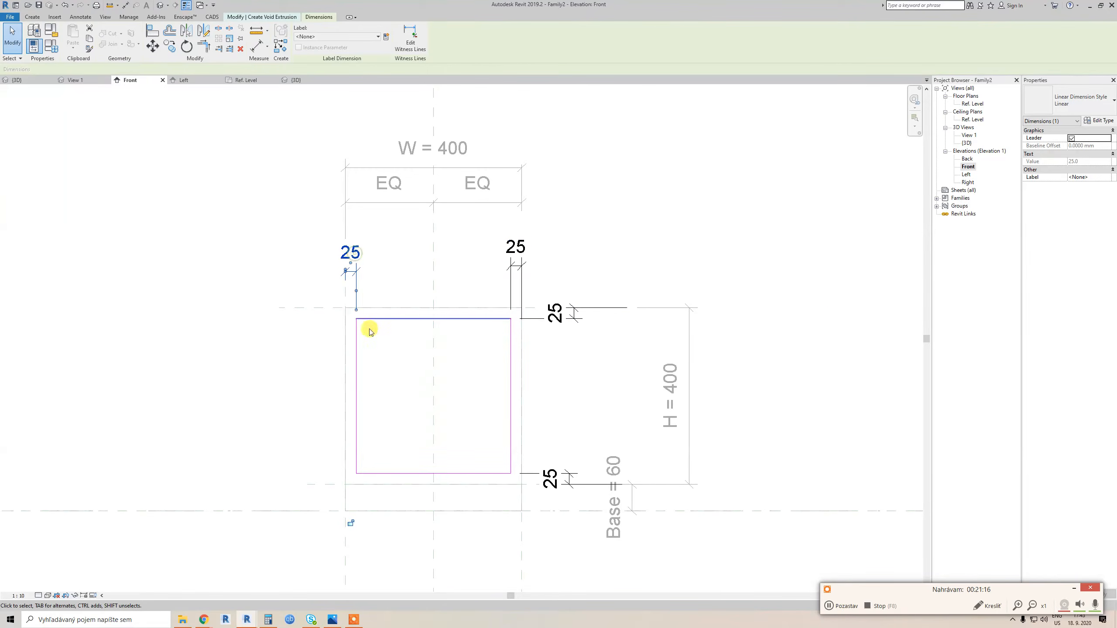
pyautogui.scroll(-1, 366, 369)
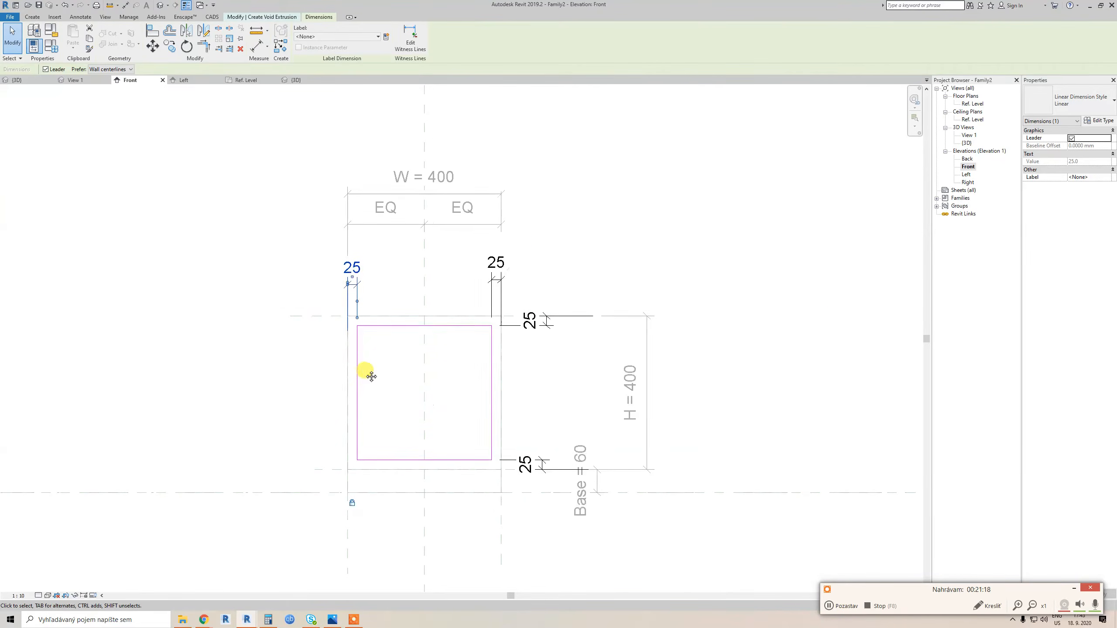
pyautogui.click(267, 17)
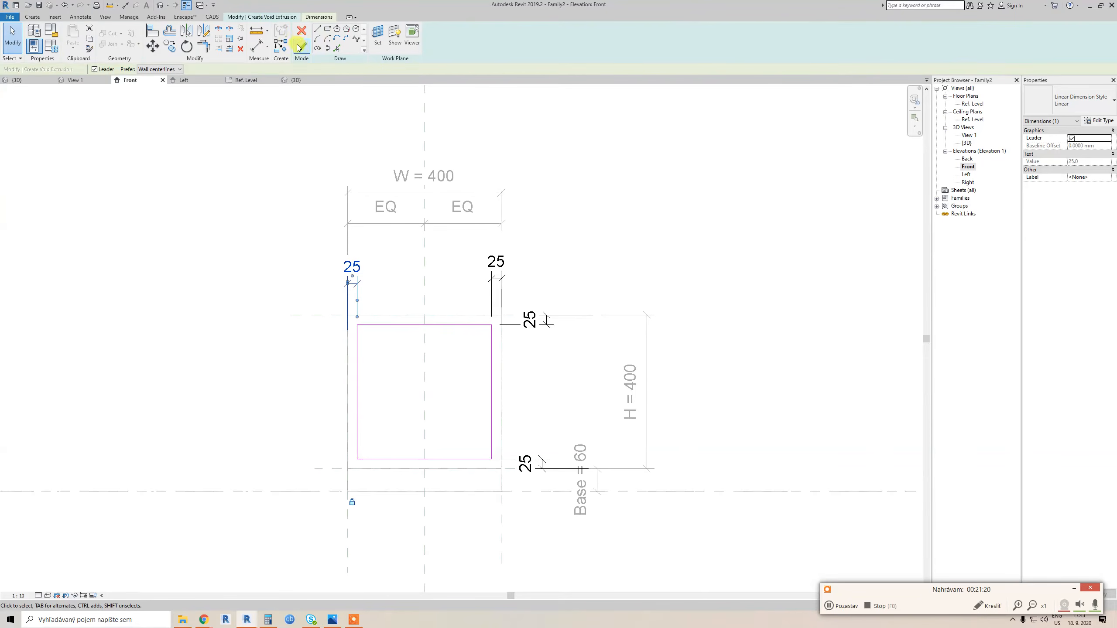
pyautogui.click(302, 47)
pyautogui.scroll(-1, 361, 281)
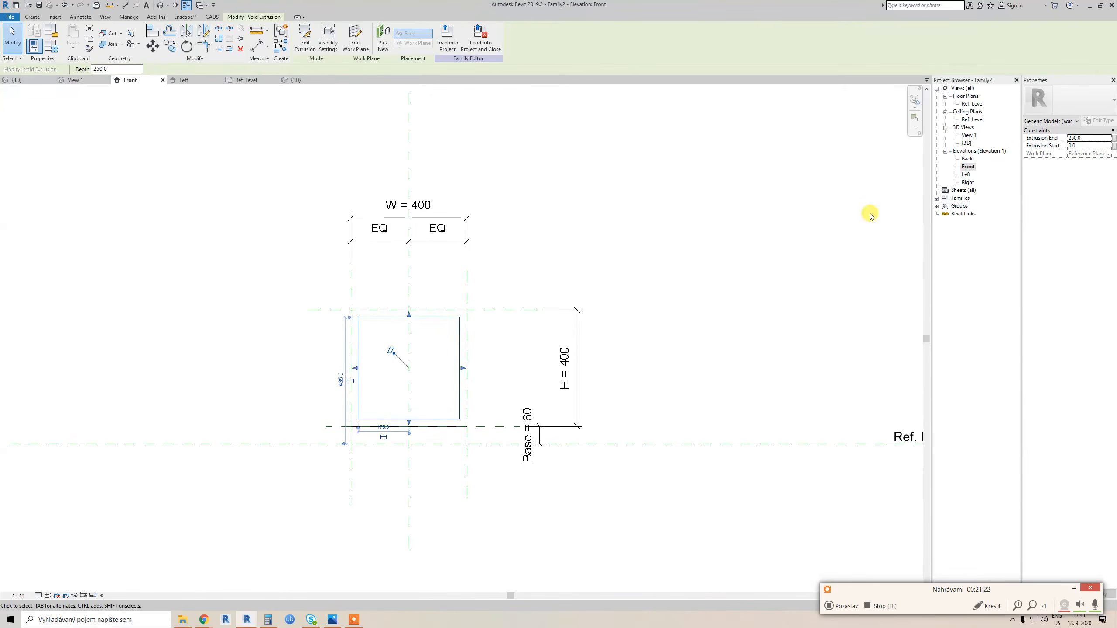
# Draw a horizontal reference plane just inside the box's back edge in the Ref. Level floor plan
pyautogui.doubleClick(972, 103)
pyautogui.click(473, 351)
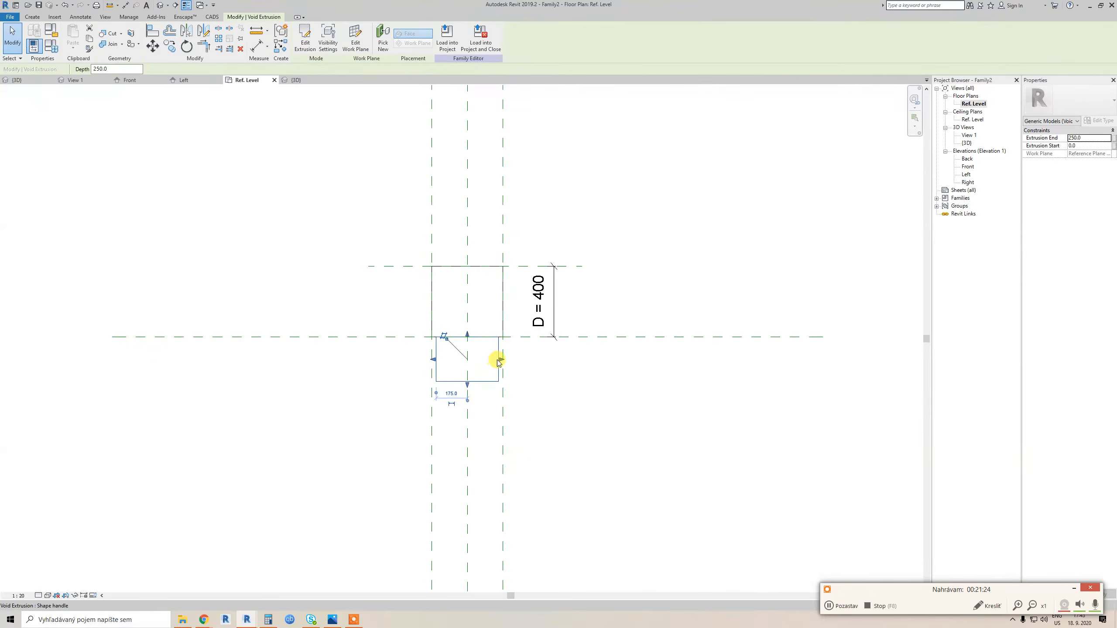
pyautogui.click(422, 288)
pyautogui.press('r')
pyautogui.press('p')
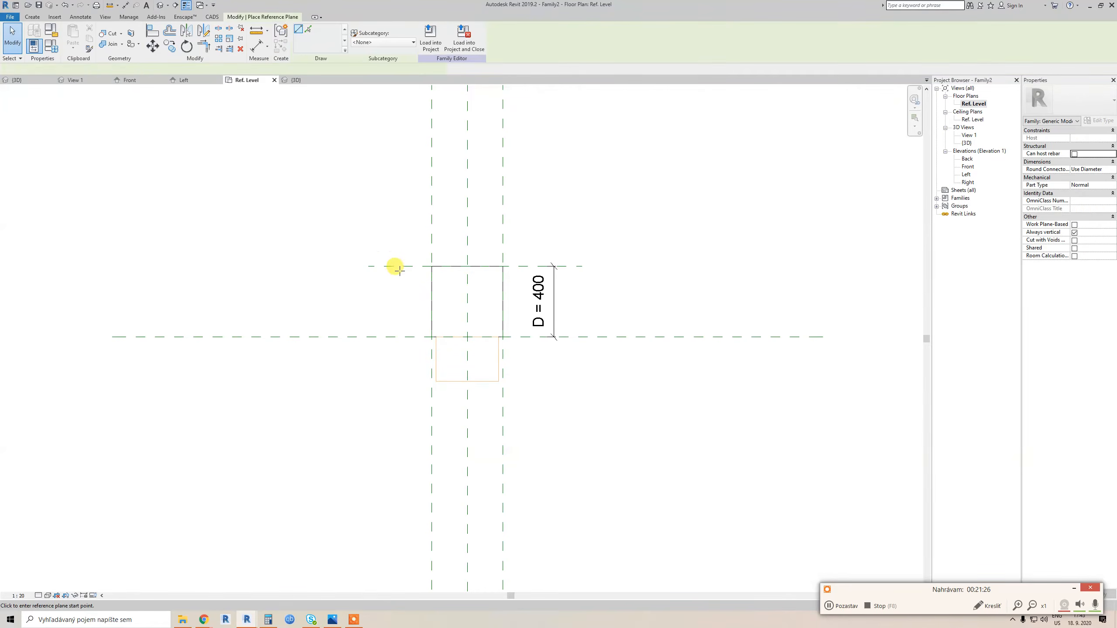
pyautogui.click(393, 273)
pyautogui.click(576, 275)
pyautogui.scroll(2, 504, 268)
pyautogui.press('Escape')
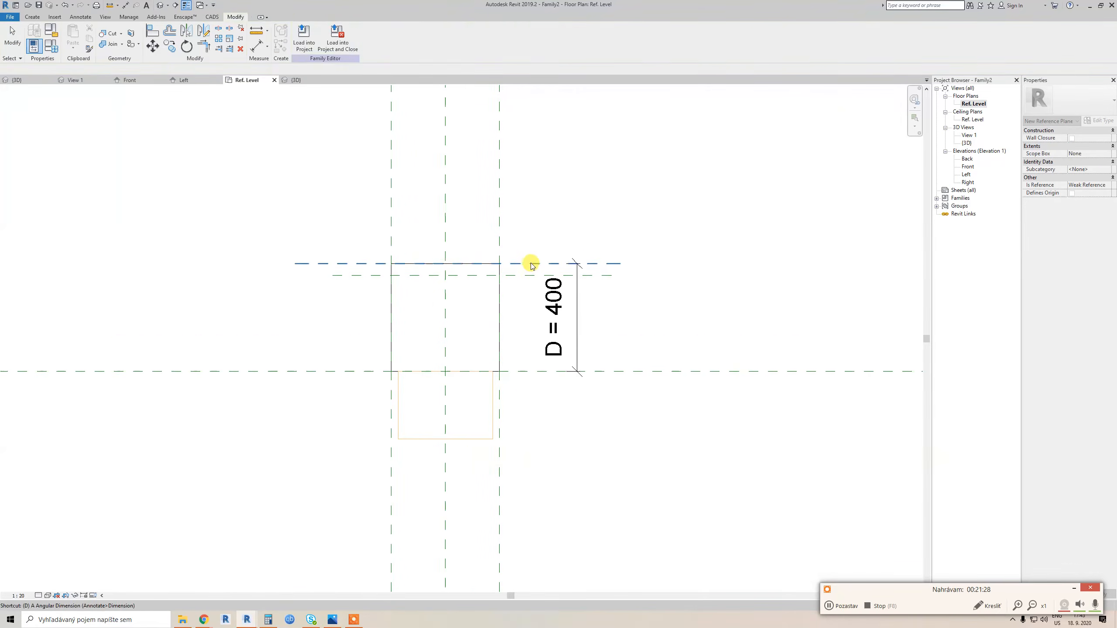
# Dimension the gap between the box's back reference plane and the new plane, and set it to 25 mm
pyautogui.press('d')
pyautogui.press('i')
pyautogui.click(529, 264)
pyautogui.click(529, 275)
pyautogui.press('Escape')
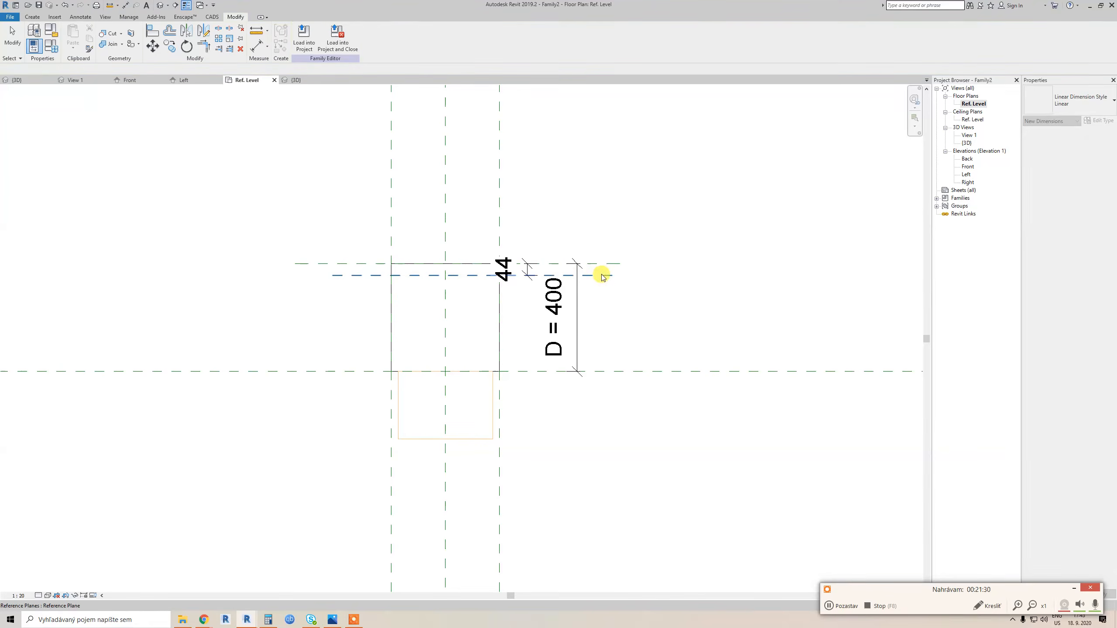
pyautogui.click(601, 275)
pyautogui.click(510, 269)
pyautogui.write('25')
pyautogui.press('Return')
pyautogui.press('Escape')
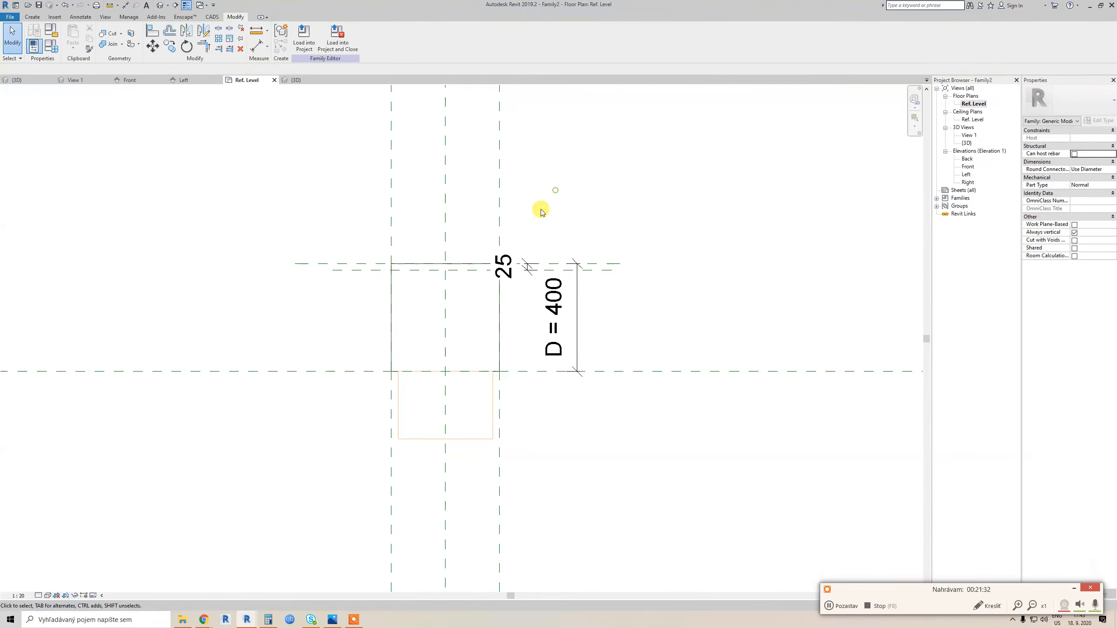
# Lock the 25 mm plane offset dimension and move its text clear of the reference planes
pyautogui.click(512, 264)
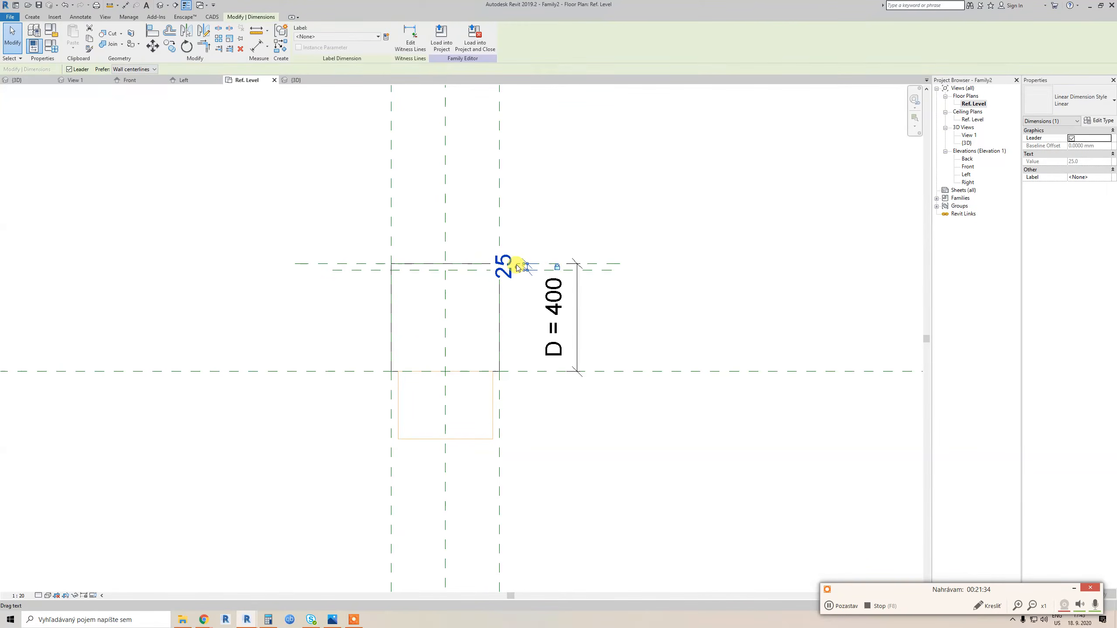
pyautogui.moveTo(517, 267); pyautogui.dragTo(524, 230)
pyautogui.press('Escape')
# Stretch the void's back face to the reference plane 25 mm inside the box's back and lock it there
pyautogui.click(487, 415)
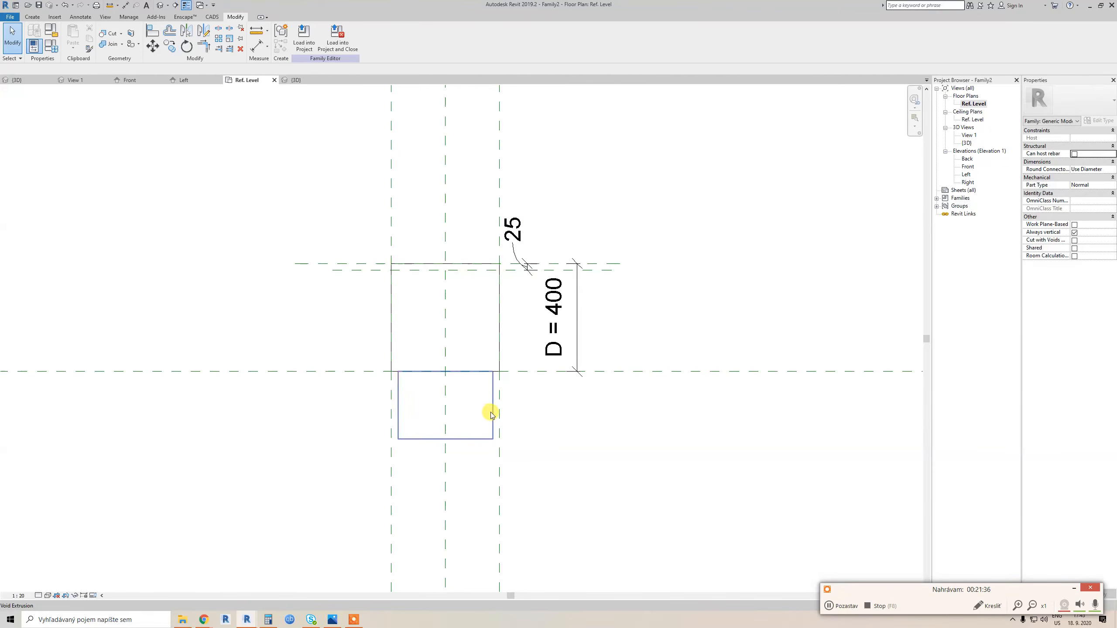
pyautogui.moveTo(446, 370); pyautogui.dragTo(446, 269)
pyautogui.click(494, 254)
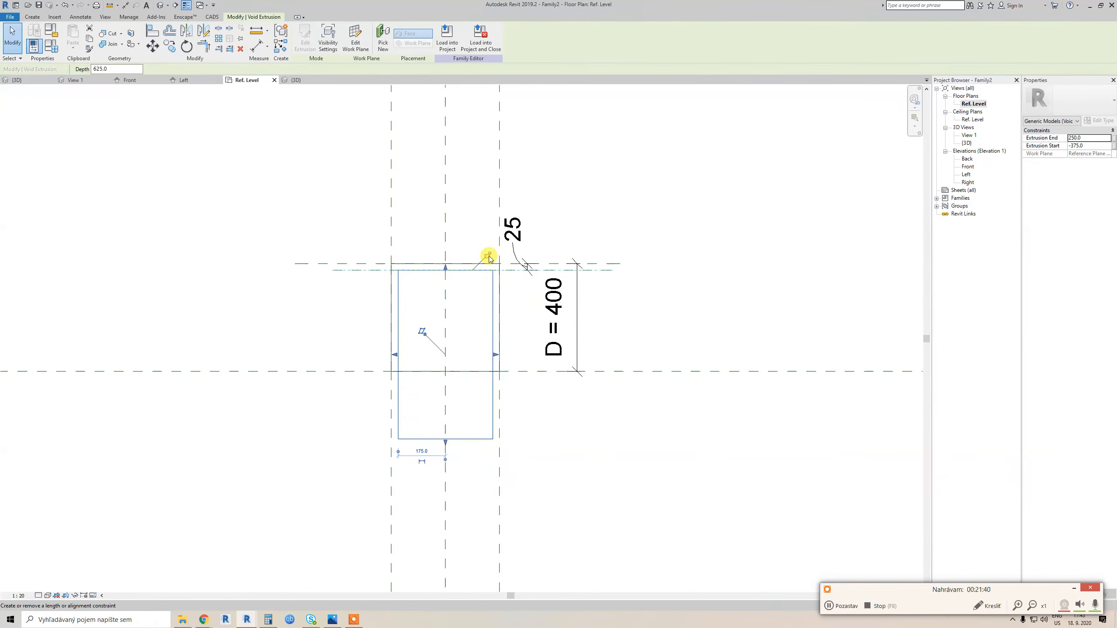
# Pull the void's front face back to the Center (Front/Back) reference plane and lock it there
pyautogui.click(523, 372)
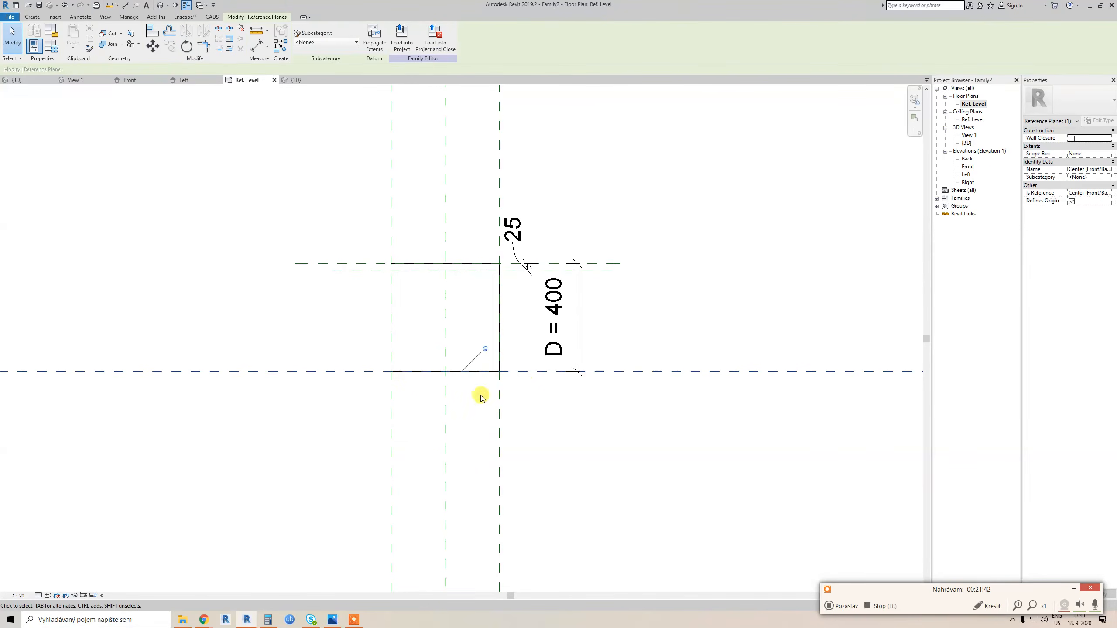
pyautogui.click(491, 304)
pyautogui.moveTo(446, 441); pyautogui.dragTo(445, 372)
pyautogui.click(446, 388)
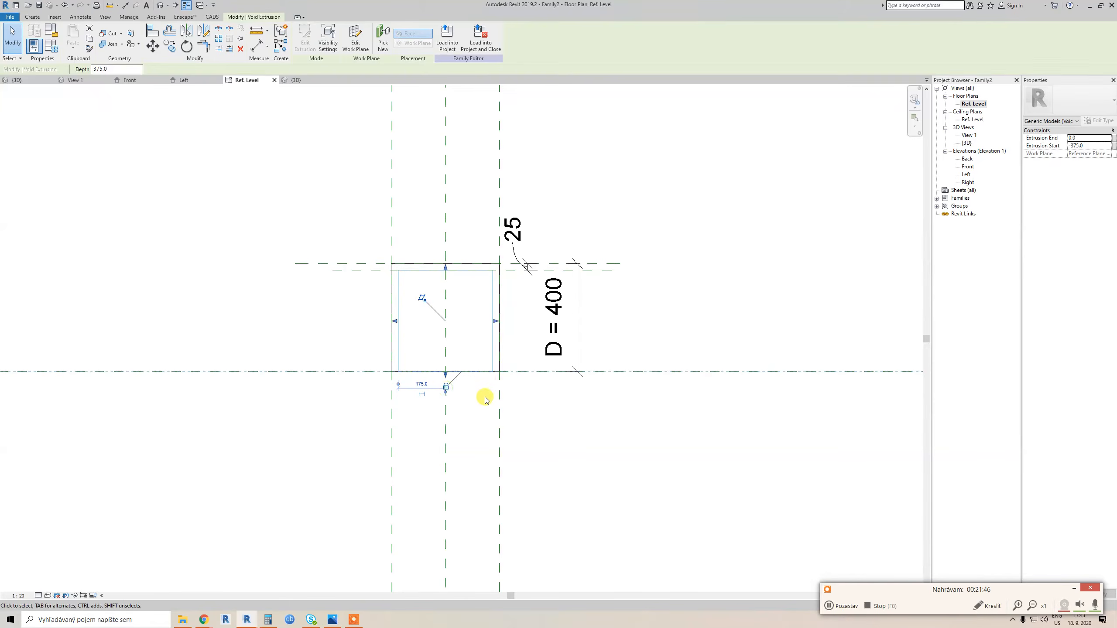
pyautogui.click(486, 398)
# Inspect the hollowed box from the front in the 3D view and compare it with the furniture reference photo
pyautogui.hotkey('ctrl', 'Tab')
pyautogui.scroll(-1, 414, 417)
pyautogui.keyDown('shift'); pyautogui.moveTo(372, 479); pyautogui.dragTo(407, 432, button='middle'); pyautogui.keyUp('shift')
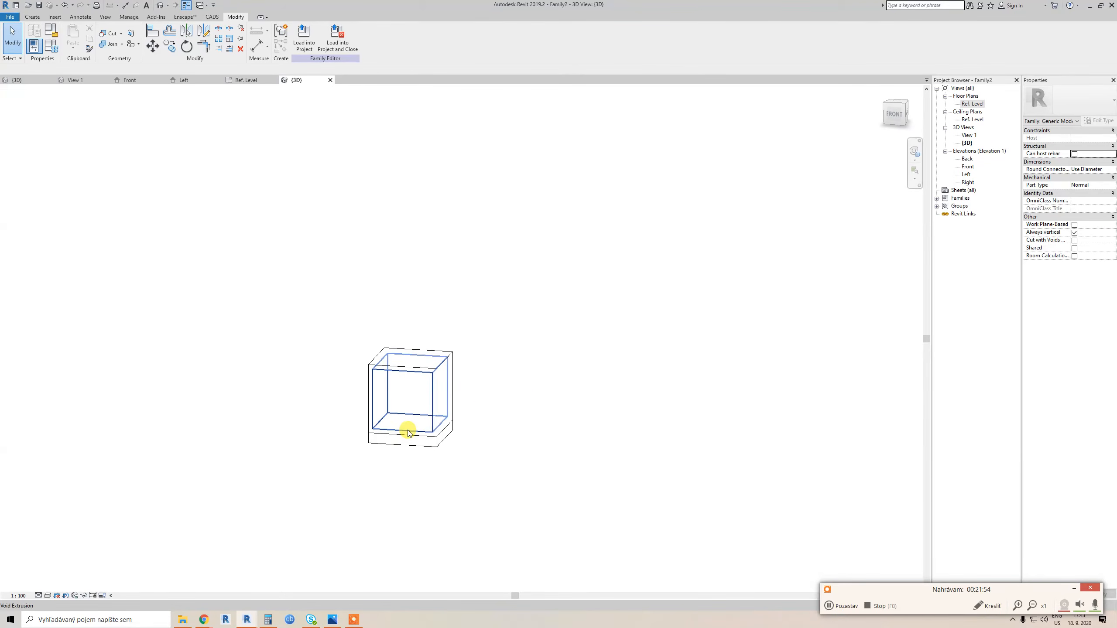
pyautogui.scroll(2, 405, 433)
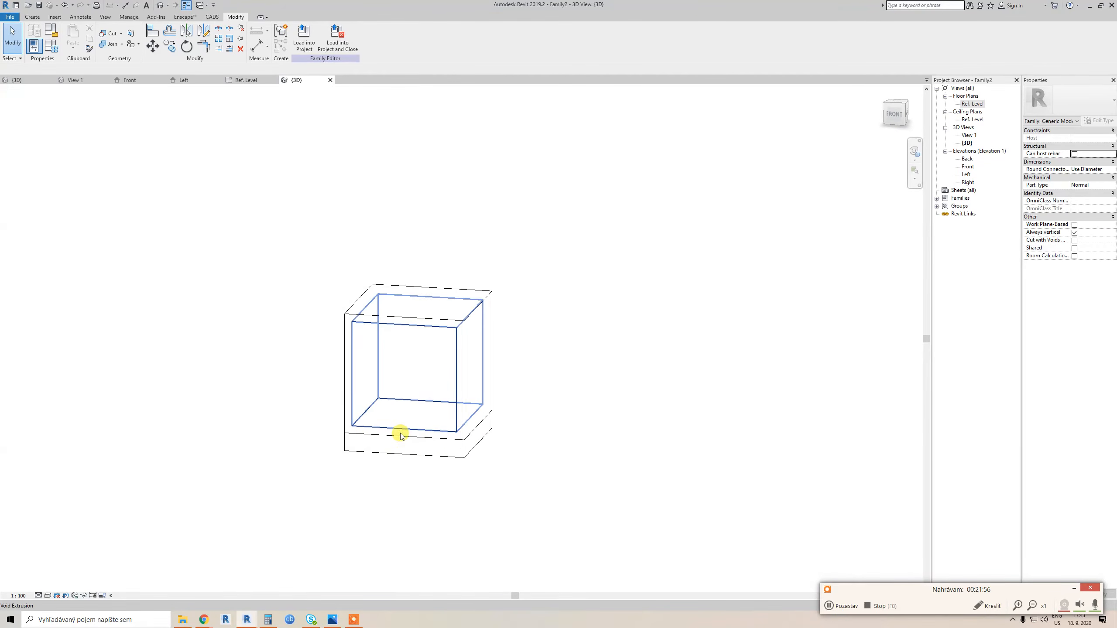
pyautogui.scroll(2, 388, 399)
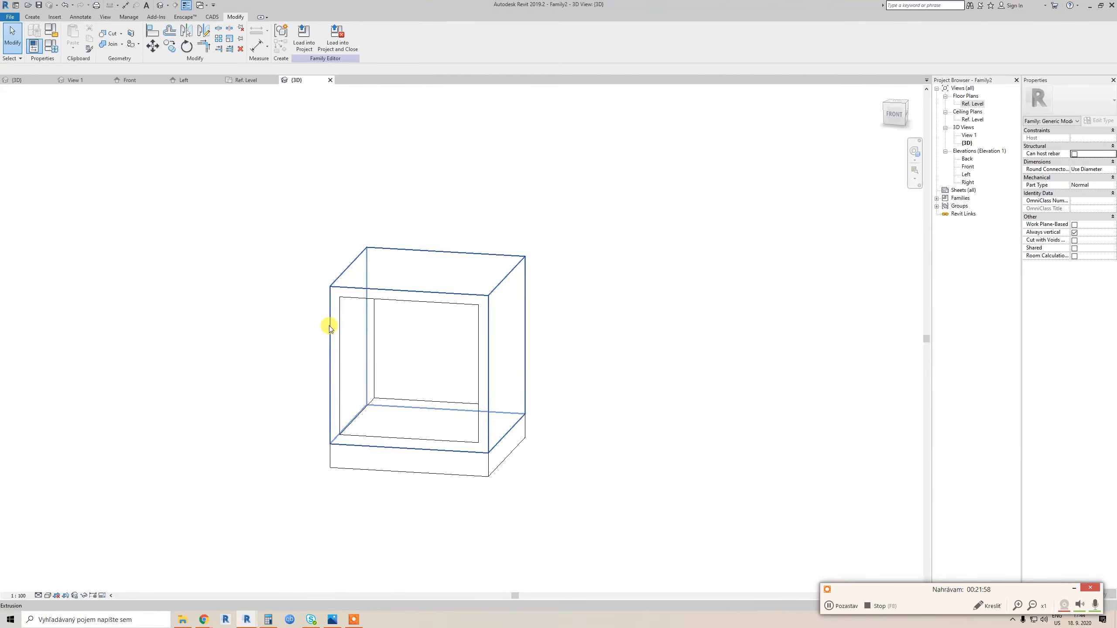
pyautogui.click(342, 620)
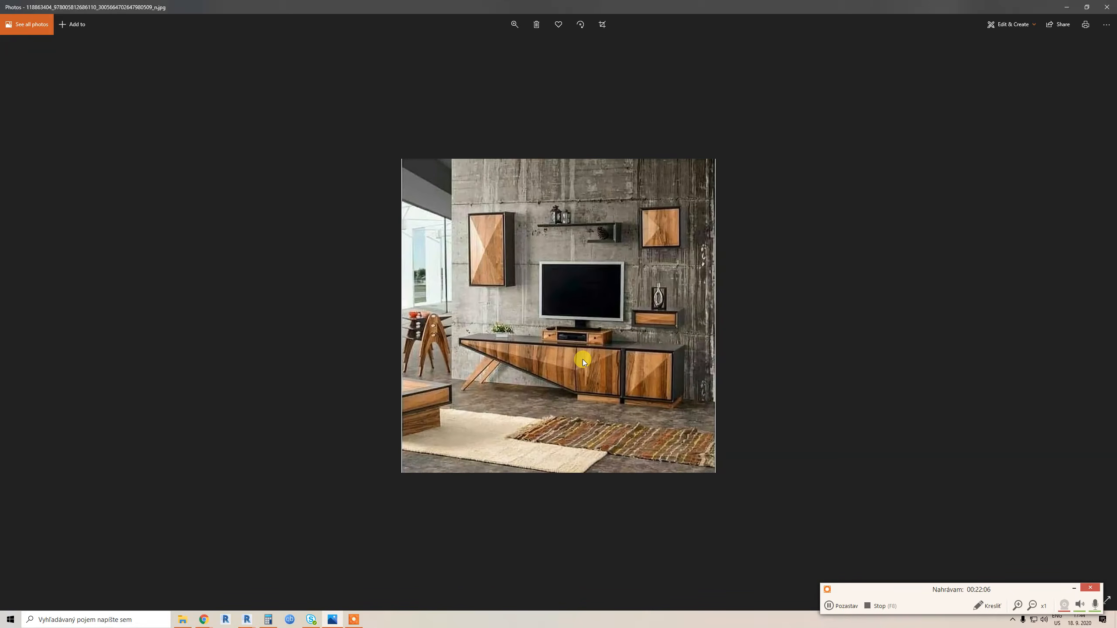
pyautogui.click(1060, 7)
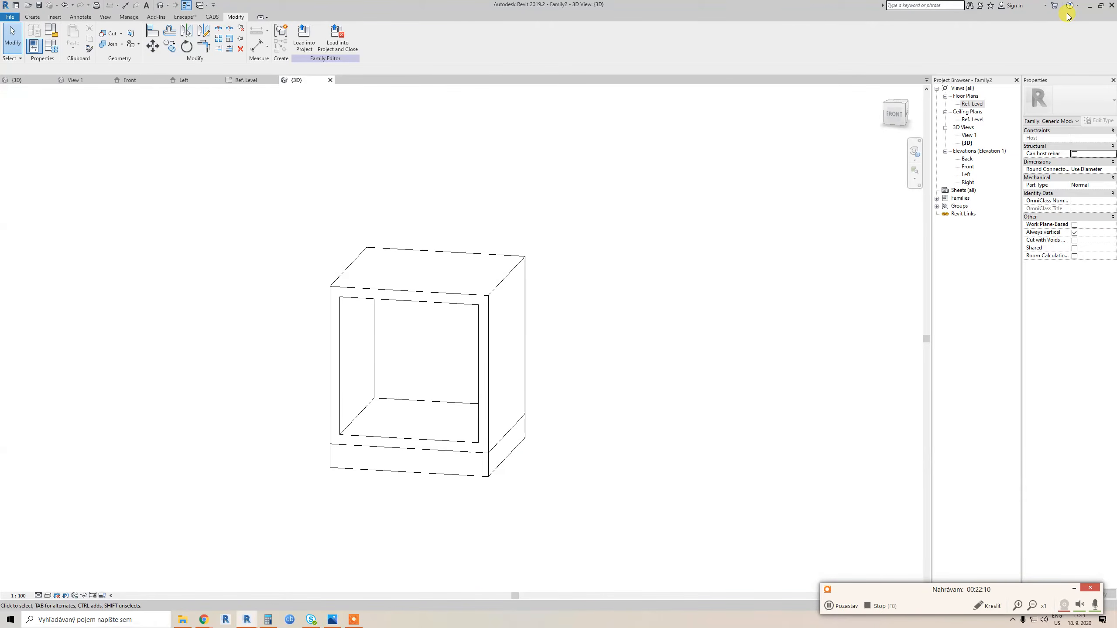
pyautogui.keyDown('shift'); pyautogui.moveTo(626, 294); pyautogui.dragTo(527, 393, button='middle'); pyautogui.keyUp('shift')
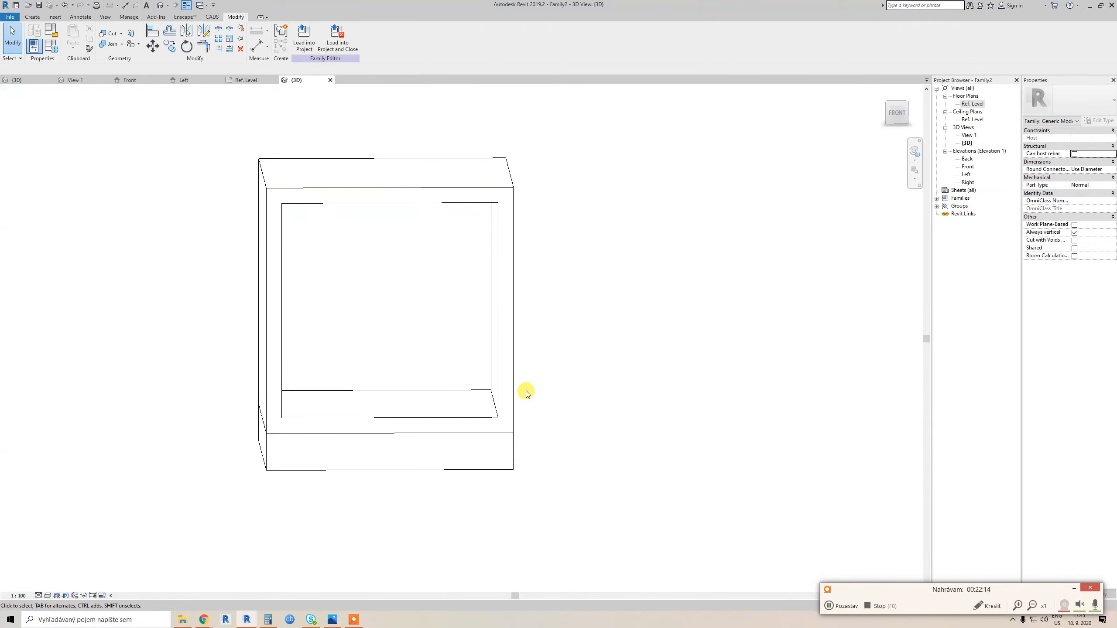
# Edit the void extrusion's sketch in the Front elevation and delete its left and right 25 mm dimensions
pyautogui.click(967, 168)
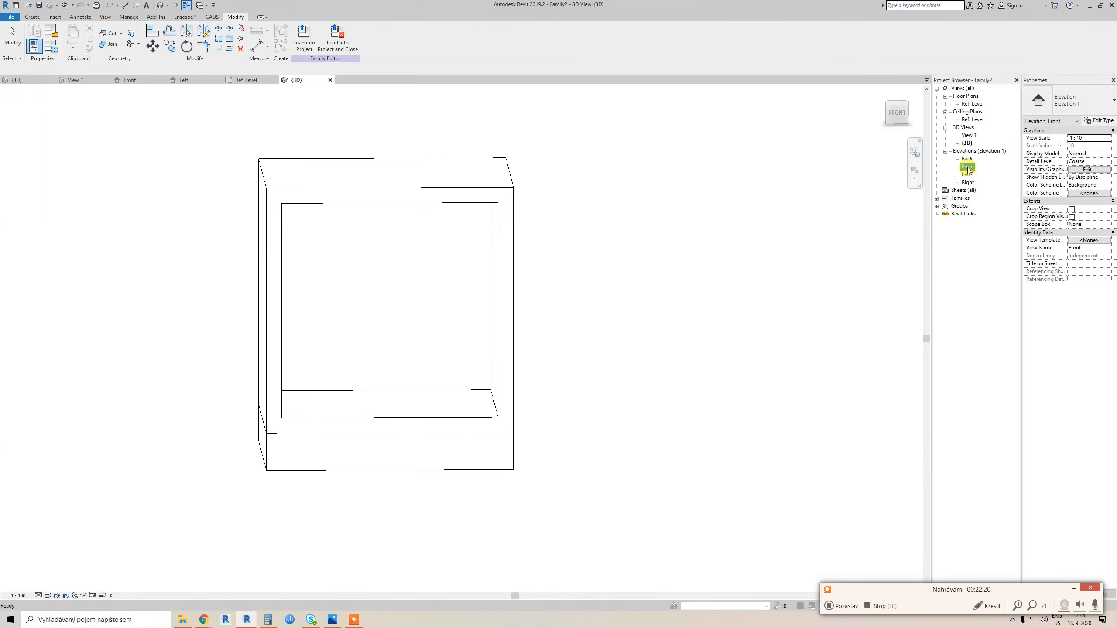
pyautogui.doubleClick(967, 167)
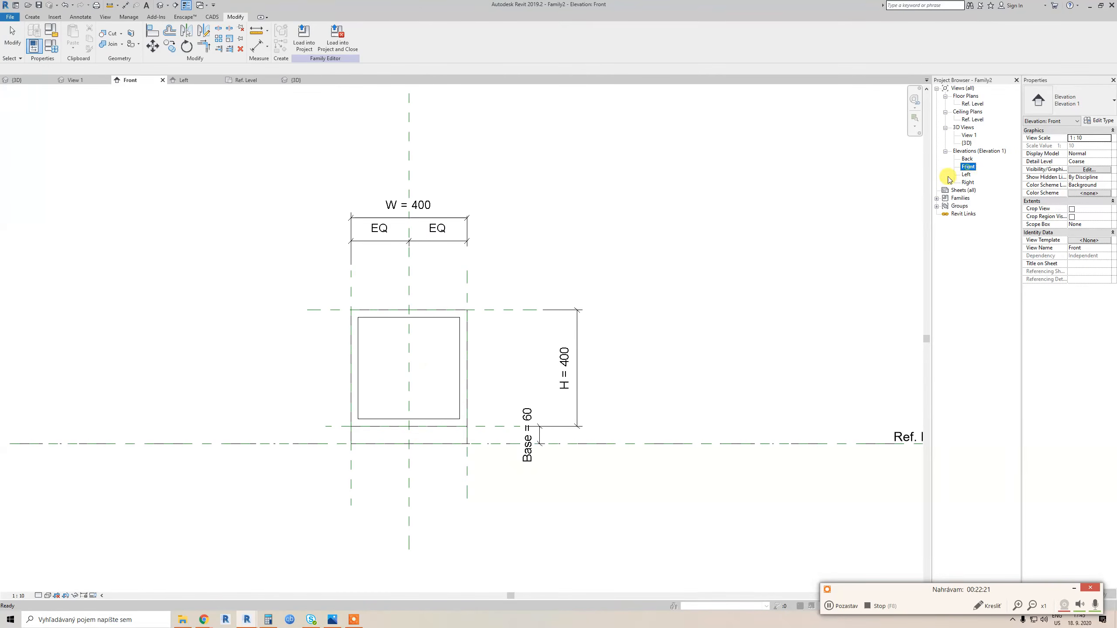
pyautogui.doubleClick(457, 341)
pyautogui.scroll(2, 458, 346)
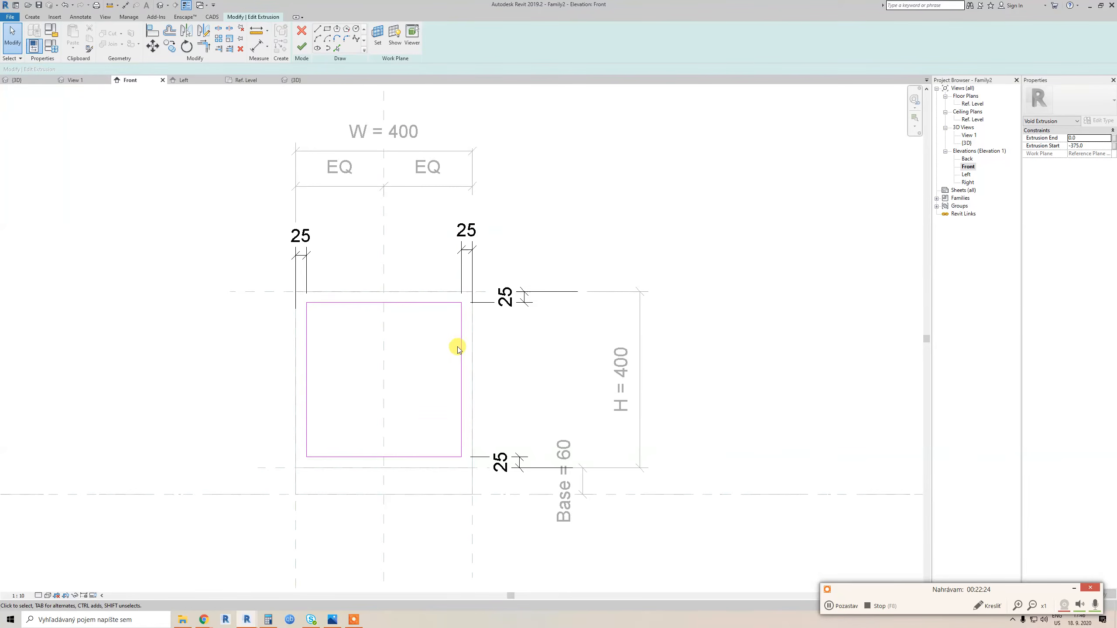
pyautogui.click(466, 245)
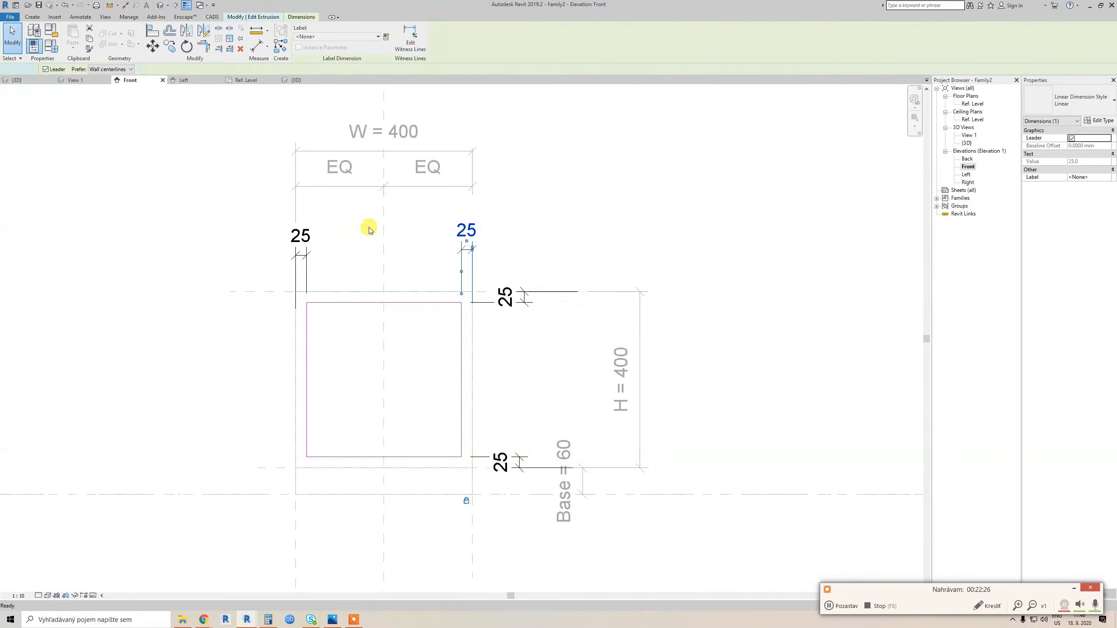
pyautogui.press('Delete')
pyautogui.click(311, 238)
pyautogui.press('Delete')
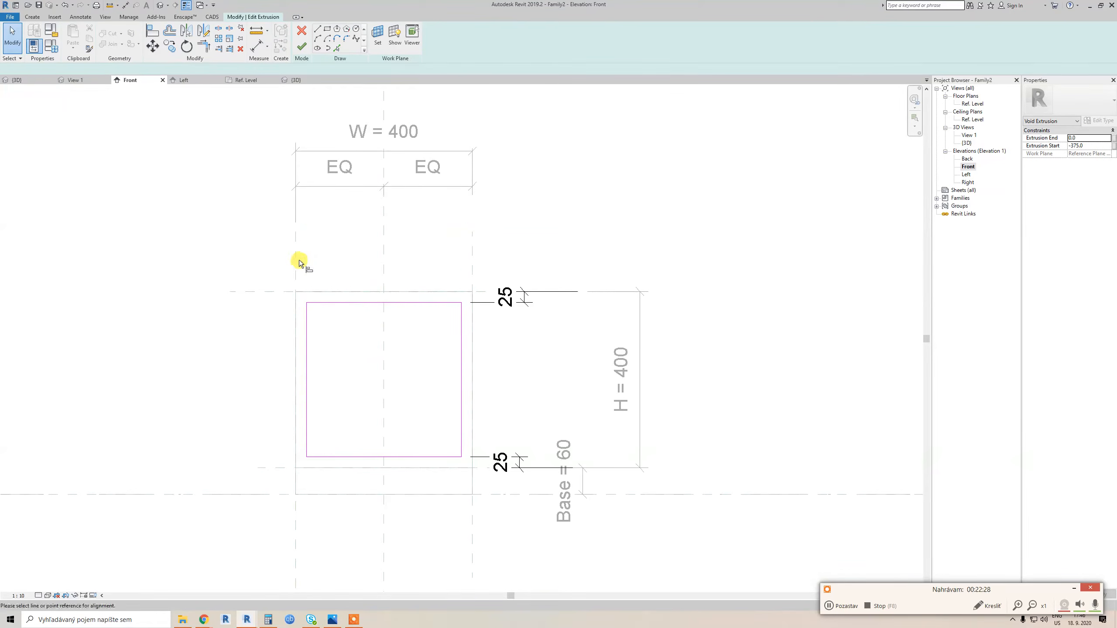
# Align and lock the void's left and right edges to the box's side reference planes, then finish the sketch
pyautogui.press('a')
pyautogui.press('l')
pyautogui.click(296, 259)
pyautogui.click(307, 317)
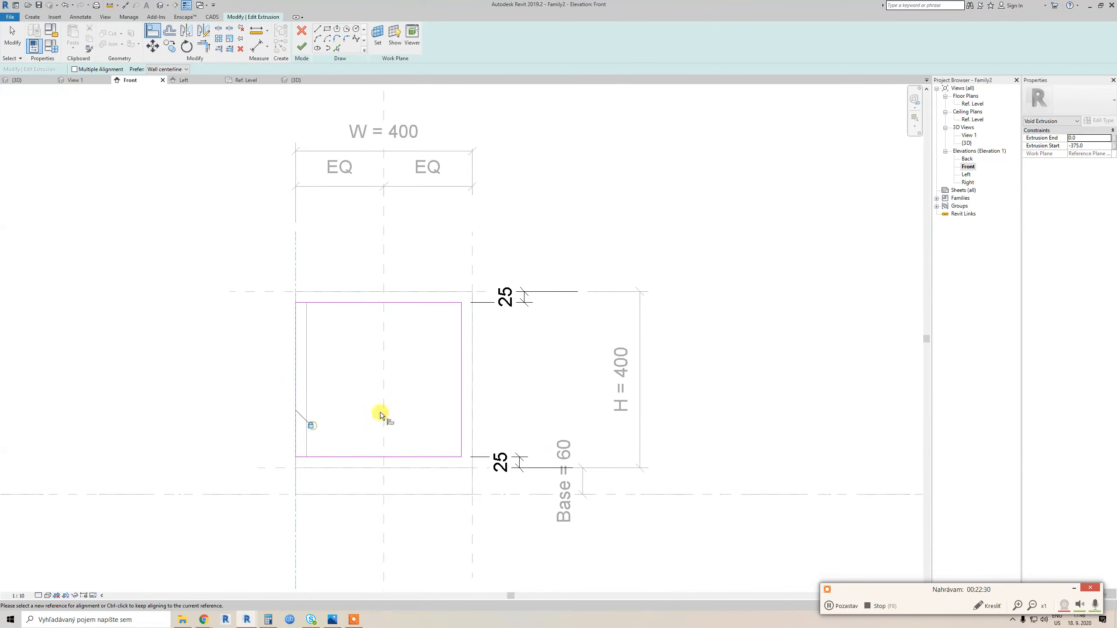
pyautogui.click(473, 264)
pyautogui.click(462, 326)
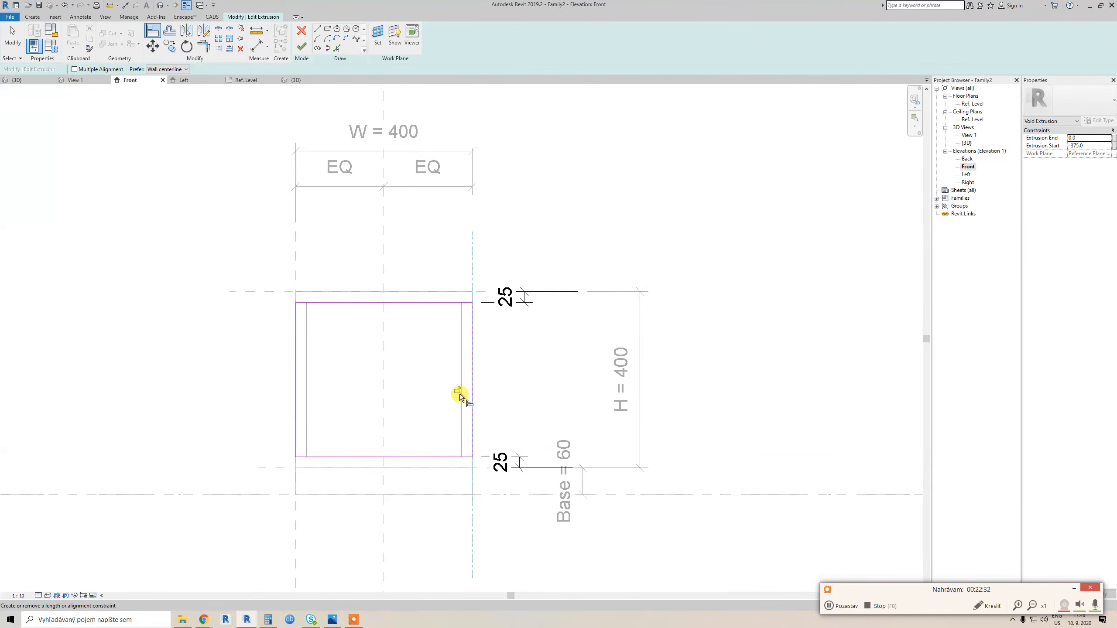
pyautogui.press('f')
pyautogui.press('f')
pyautogui.scroll(-1, 381, 372)
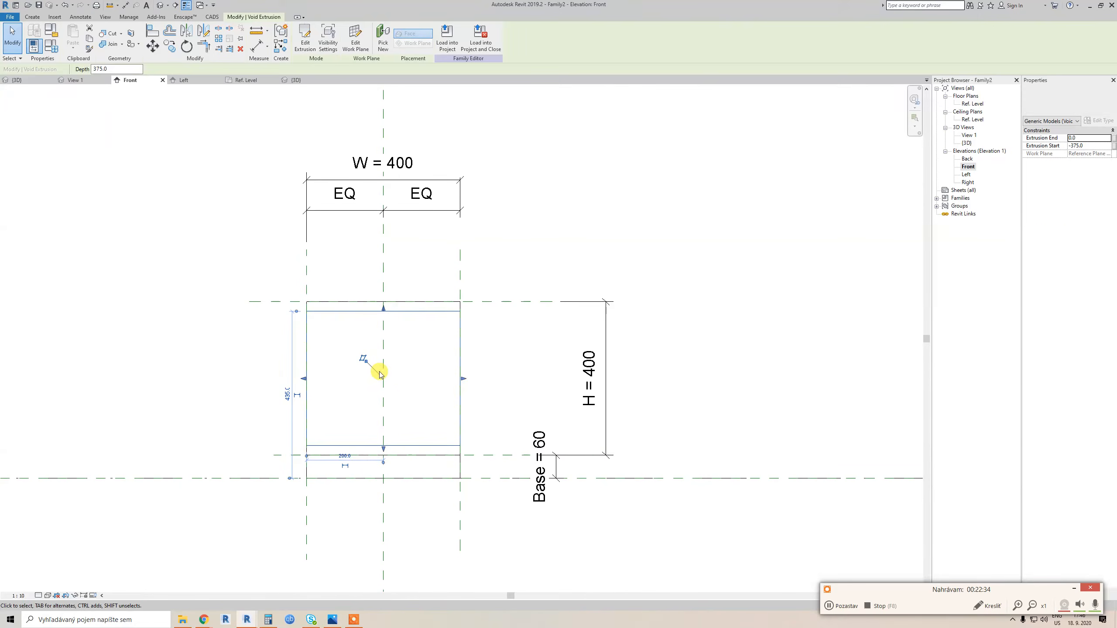
# Check the widened void cut through the box's sides in the 3D view
pyautogui.press('Escape')
pyautogui.press('3')
pyautogui.press('d')
pyautogui.keyDown('shift'); pyautogui.moveTo(531, 381); pyautogui.dragTo(456, 414, button='middle'); pyautogui.keyUp('shift')
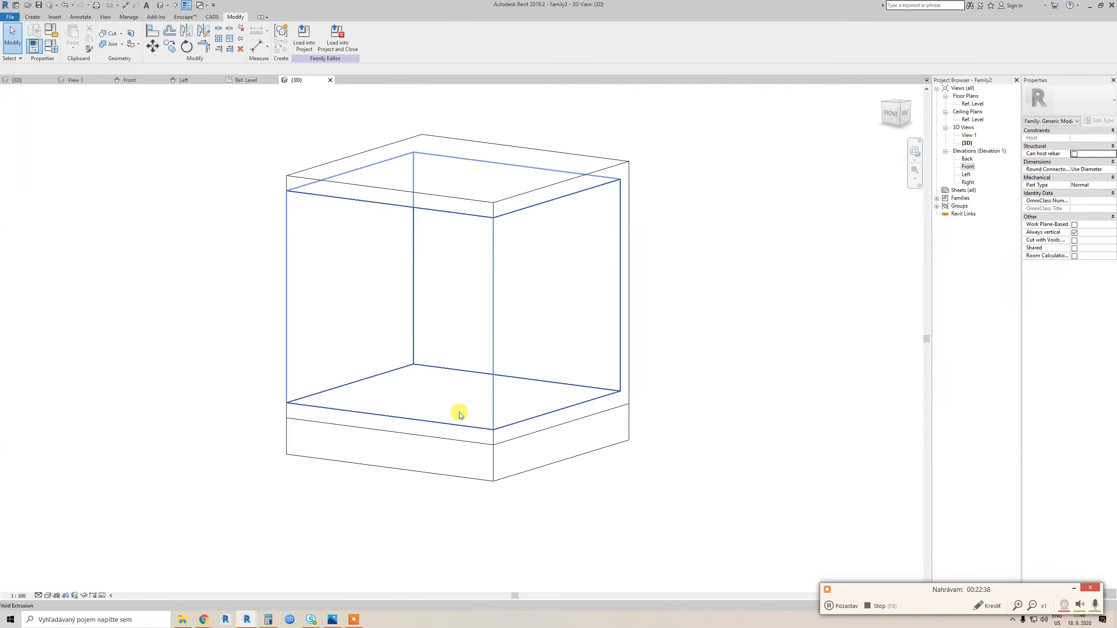
# Start a solid extrusion in the Front elevation and sketch a rectangle about 23 by 350 mm inside the opening's left side
pyautogui.doubleClick(967, 167)
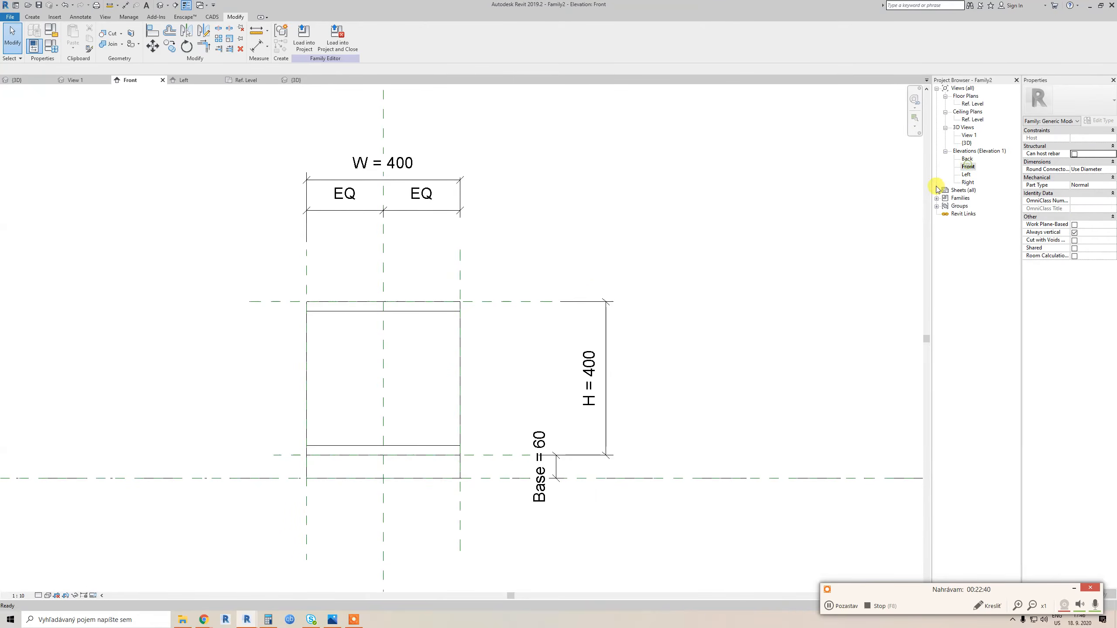
pyautogui.scroll(-2, 399, 312)
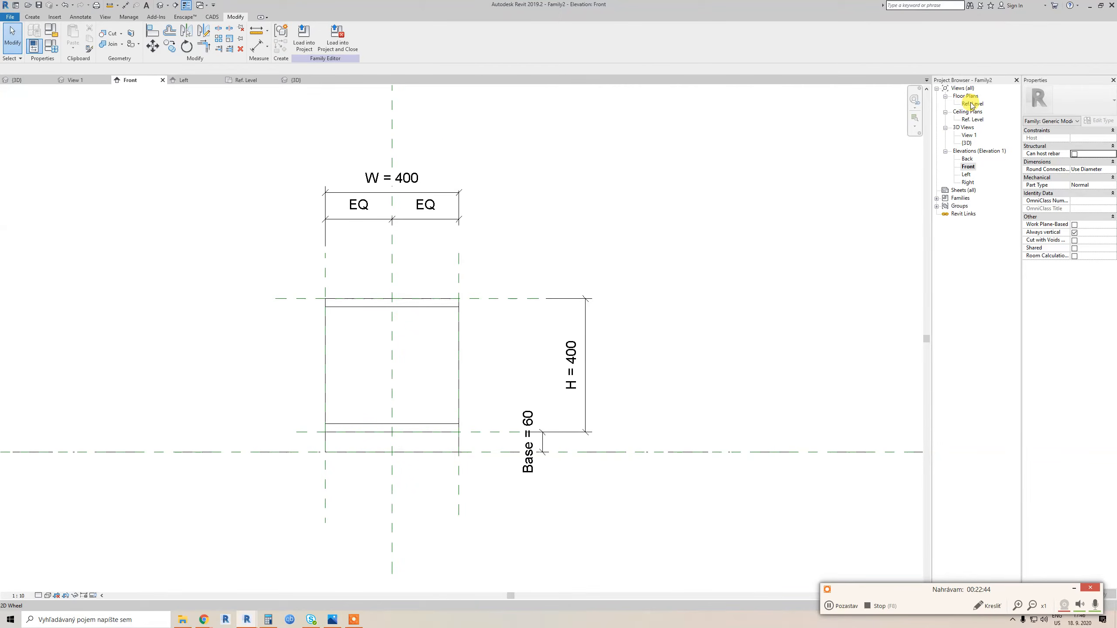
pyautogui.click(33, 17)
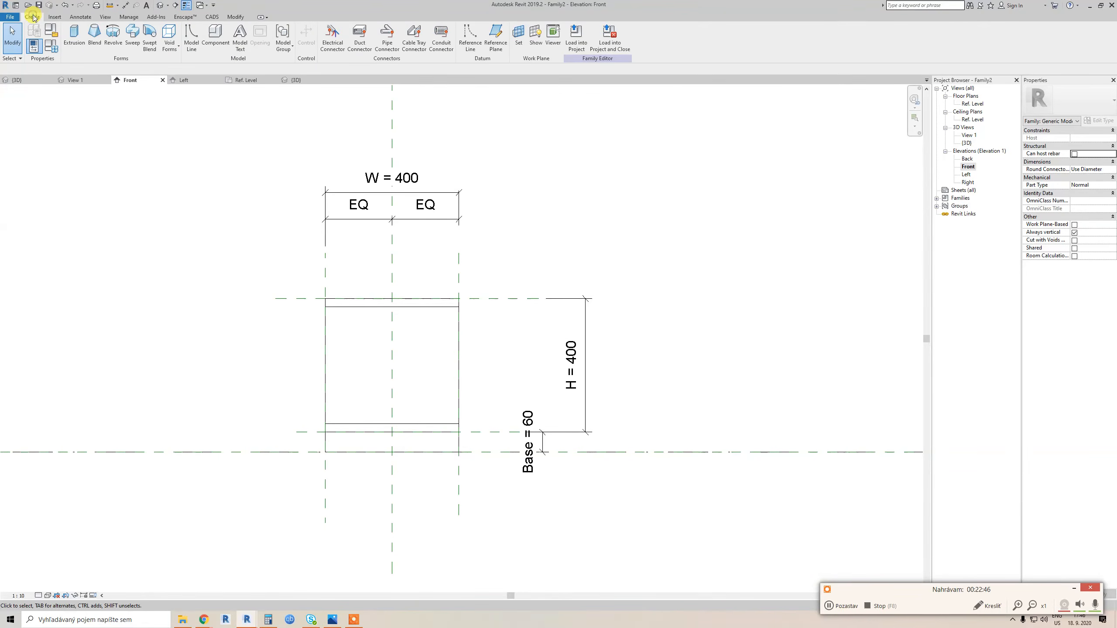
pyautogui.click(73, 39)
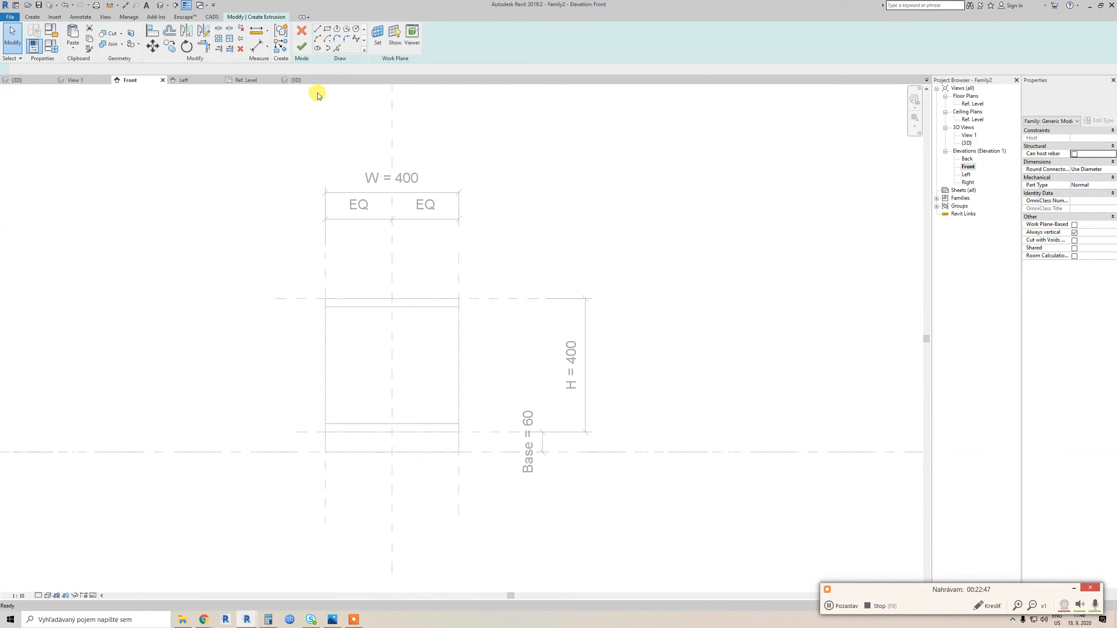
pyautogui.click(327, 30)
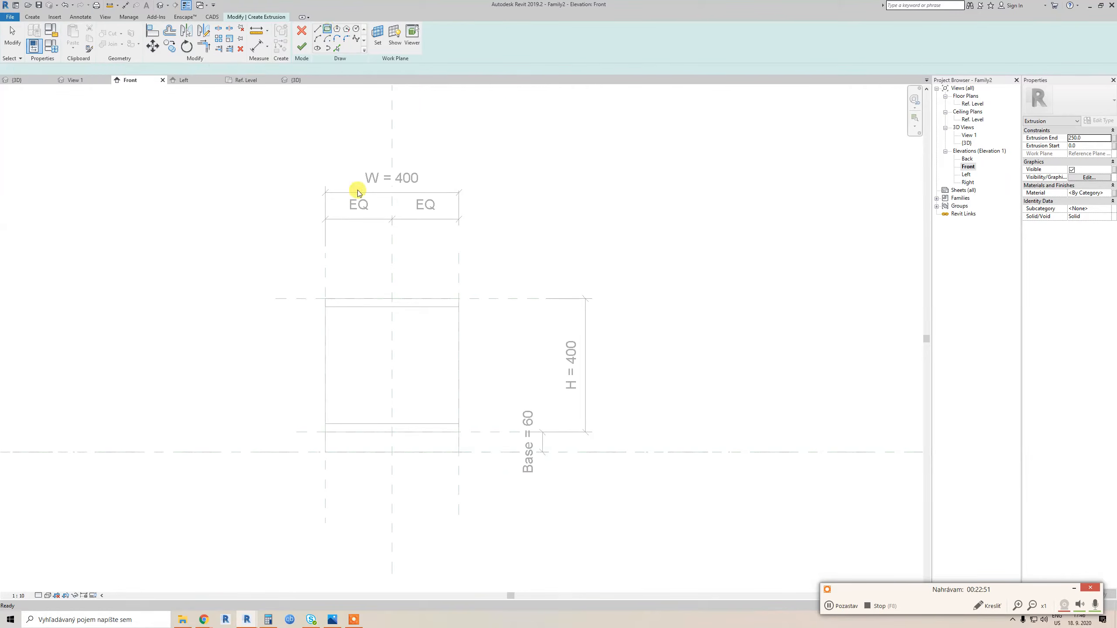
pyautogui.click(326, 307)
pyautogui.click(333, 424)
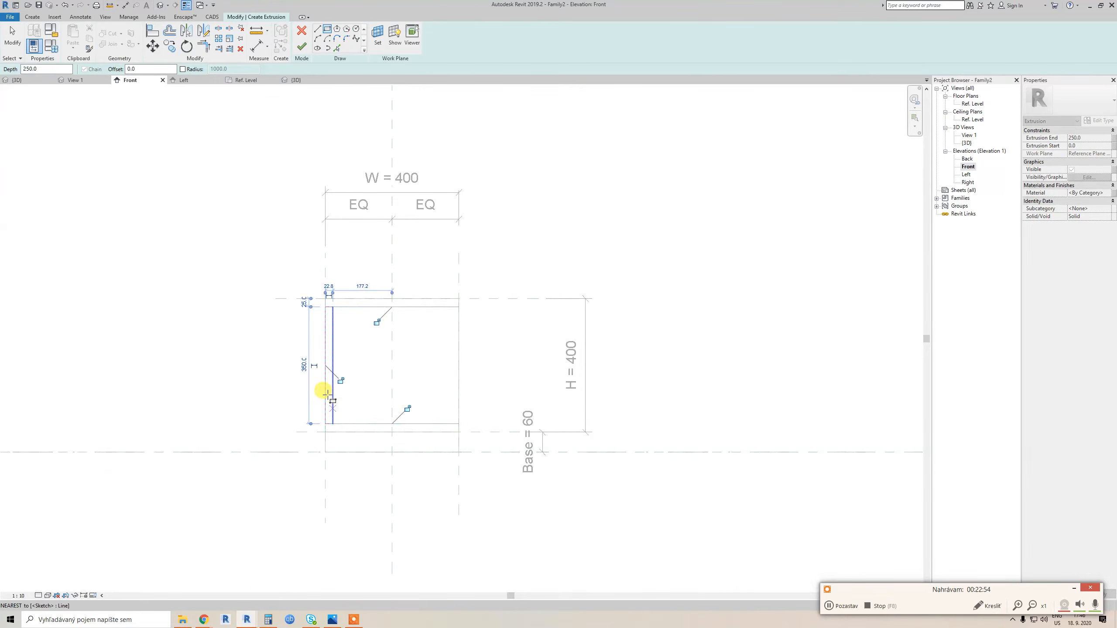
# Align the rectangle's left edge to the box's left reference plane and lock it
pyautogui.scroll(2, 323, 340)
pyautogui.press('a')
pyautogui.press('l')
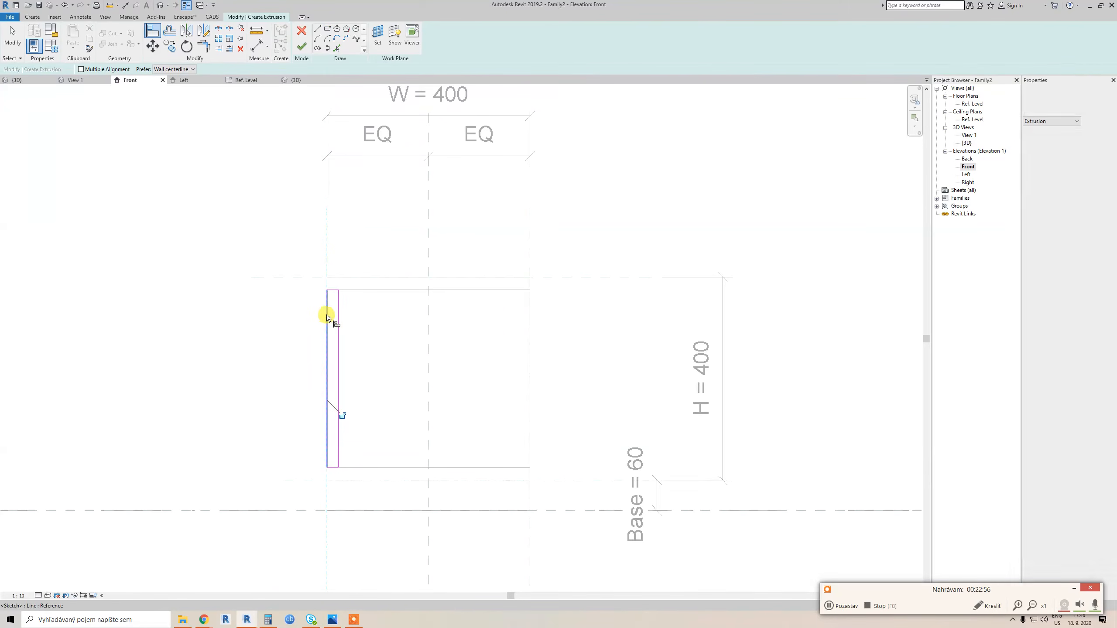
pyautogui.click(345, 416)
# Dimension the rectangle's top and bottom edges from the box's upper and lower reference planes and lock both offsets
pyautogui.scroll(2, 312, 292)
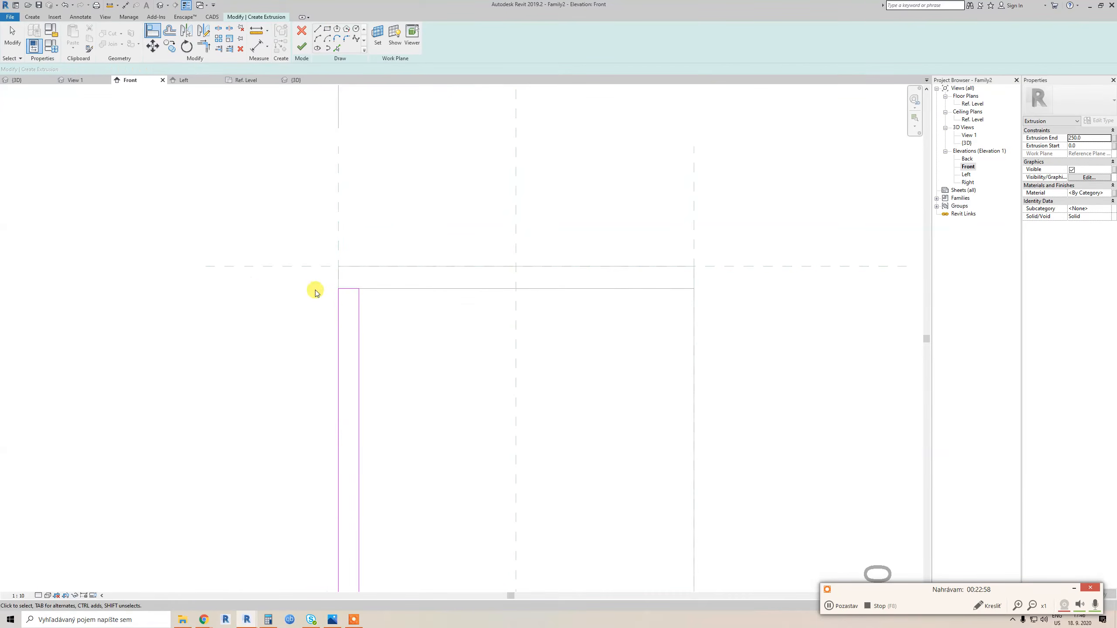
pyautogui.press('Escape')
pyautogui.press('d')
pyautogui.press('i')
pyautogui.click(329, 267)
pyautogui.click(348, 288)
pyautogui.click(274, 293)
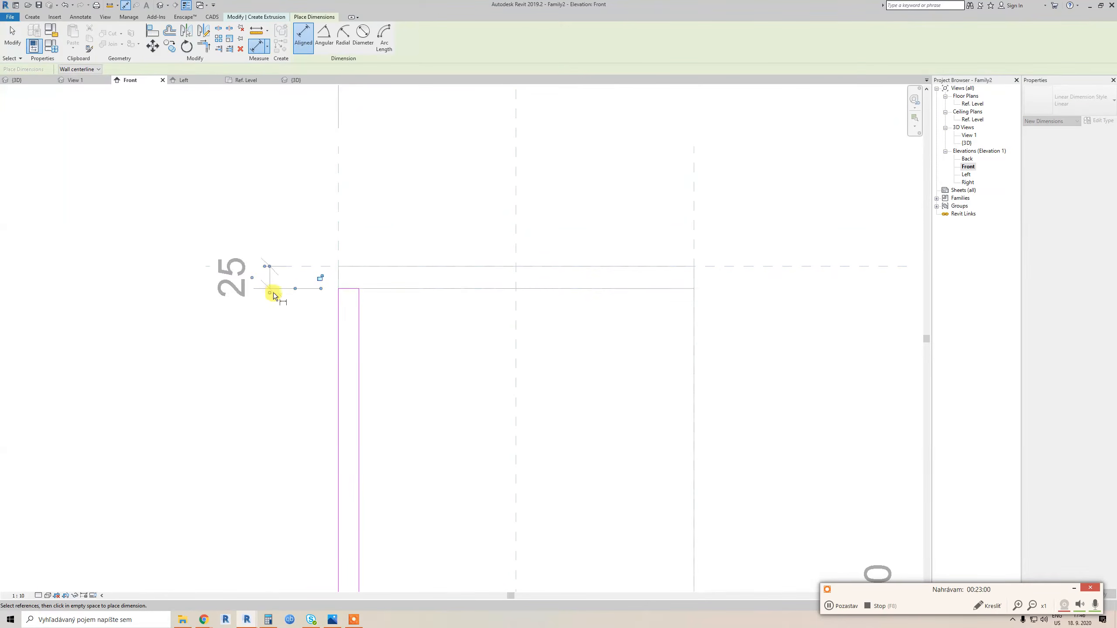
pyautogui.scroll(-2, 314, 291)
pyautogui.moveTo(346, 406); pyautogui.dragTo(369, 276, button='middle')
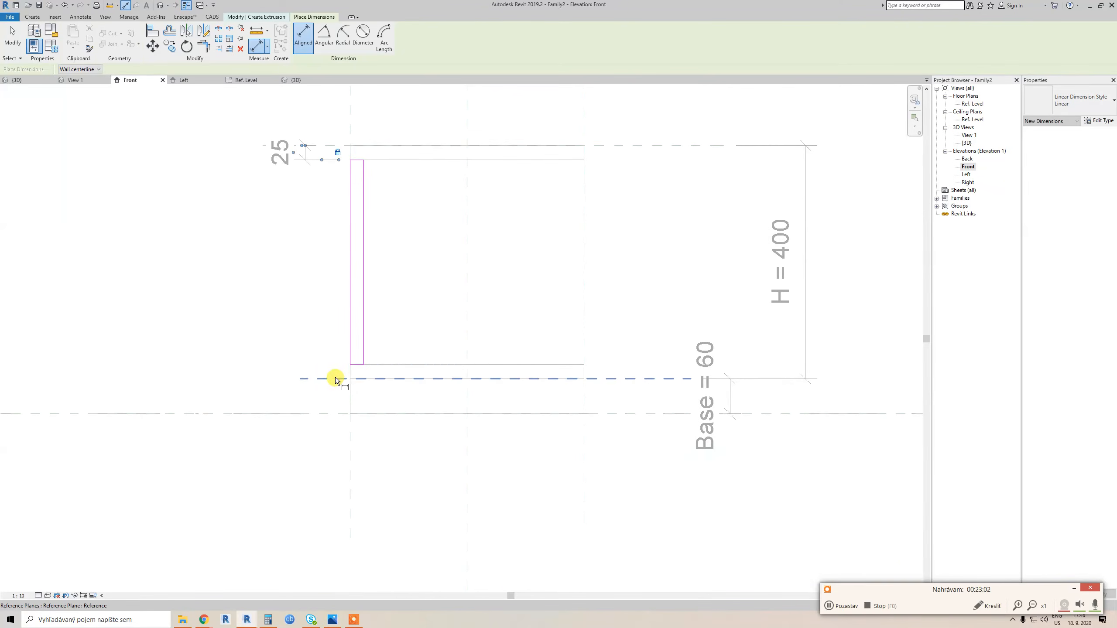
pyautogui.click(335, 377)
pyautogui.click(357, 363)
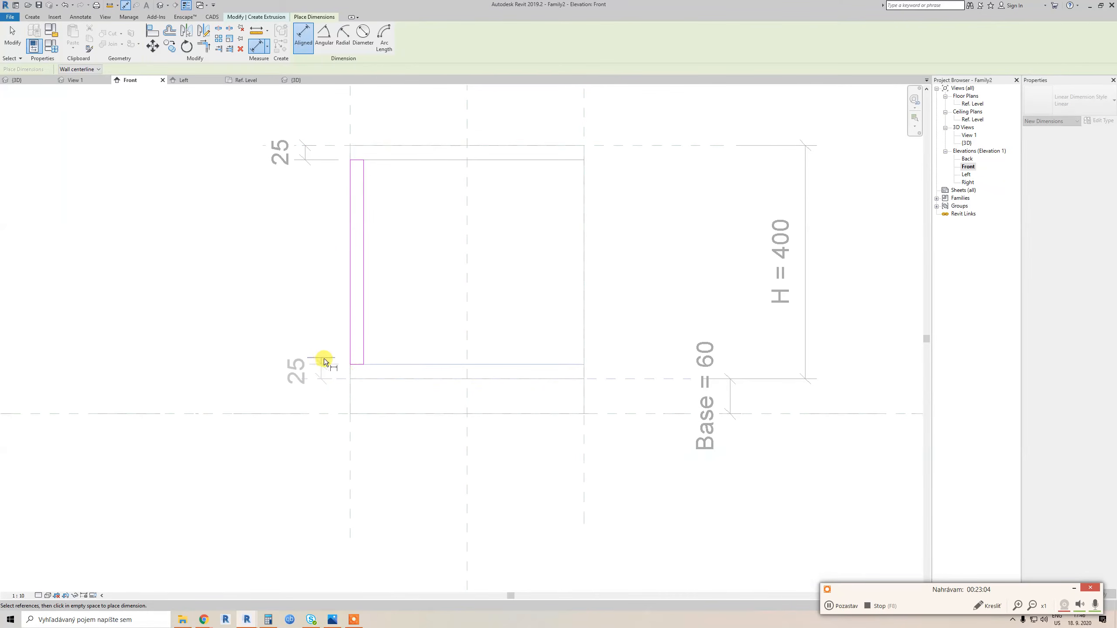
pyautogui.click(305, 327)
pyautogui.click(353, 335)
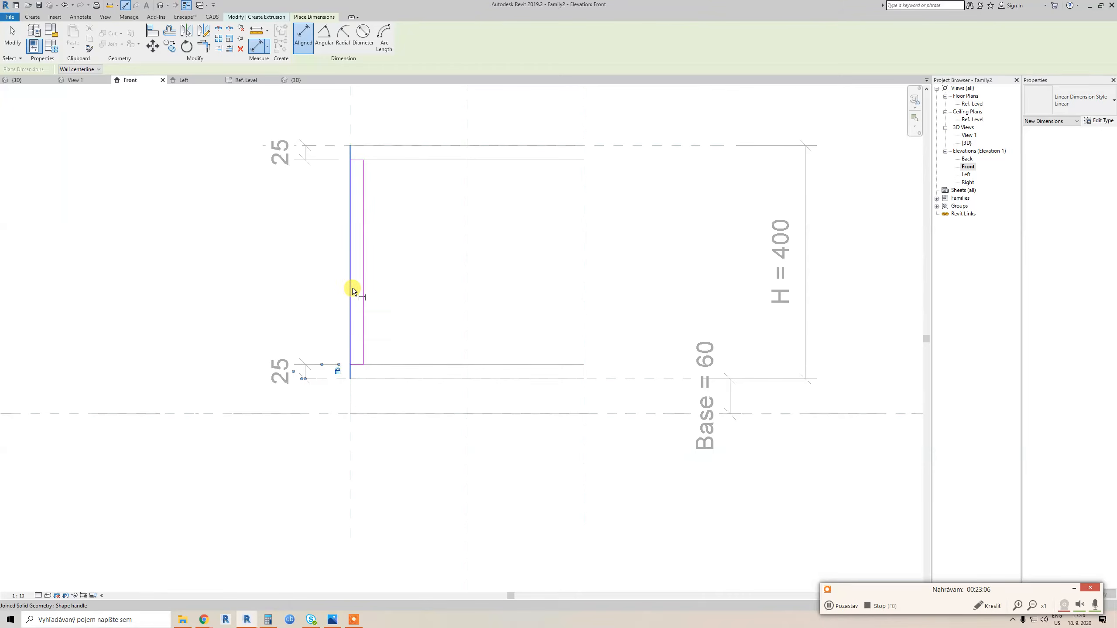
# Dimension the rectangle's width from the left reference plane and set it to 25 mm
pyautogui.click(362, 285)
pyautogui.click(392, 276)
pyautogui.press('Escape')
pyautogui.press('Escape')
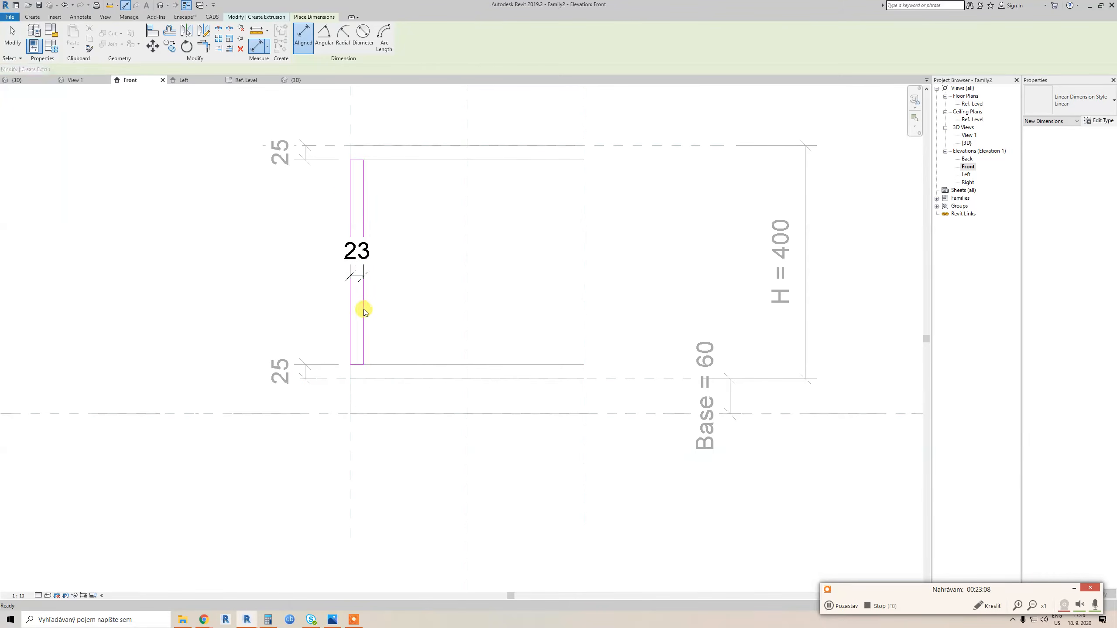
pyautogui.click(363, 269)
pyautogui.click(357, 259)
pyautogui.write('25')
pyautogui.press('Return')
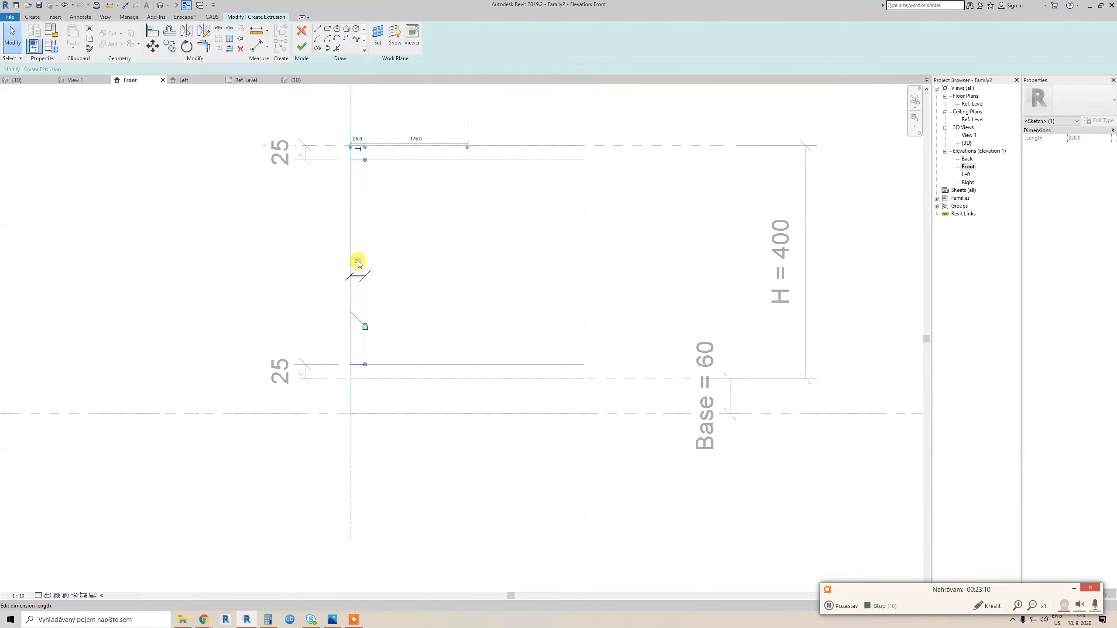
# Lock the rectangle's 25 mm width dimension and finish the side panel extrusion
pyautogui.click(368, 281)
pyautogui.scroll(-2, 368, 260)
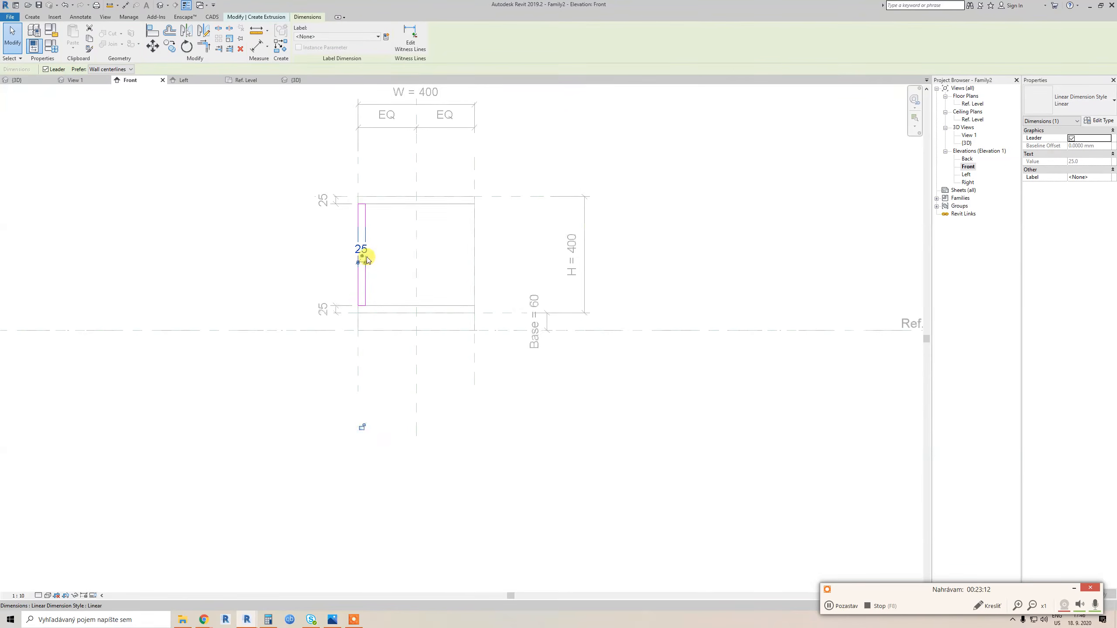
pyautogui.click(361, 427)
pyautogui.scroll(1, 364, 241)
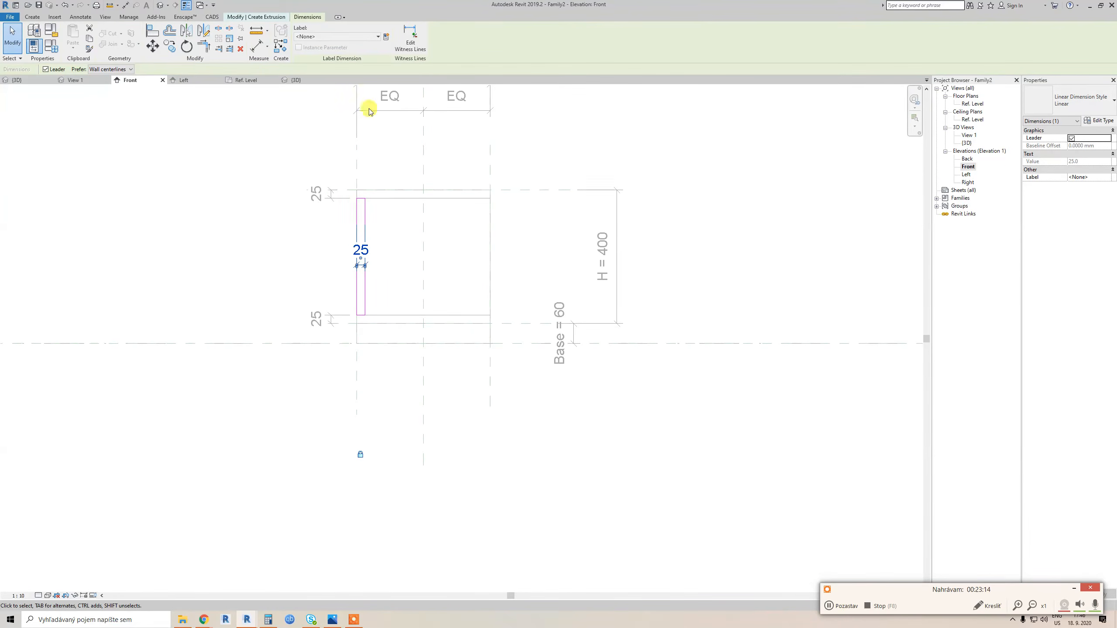
pyautogui.click(262, 17)
pyautogui.click(301, 44)
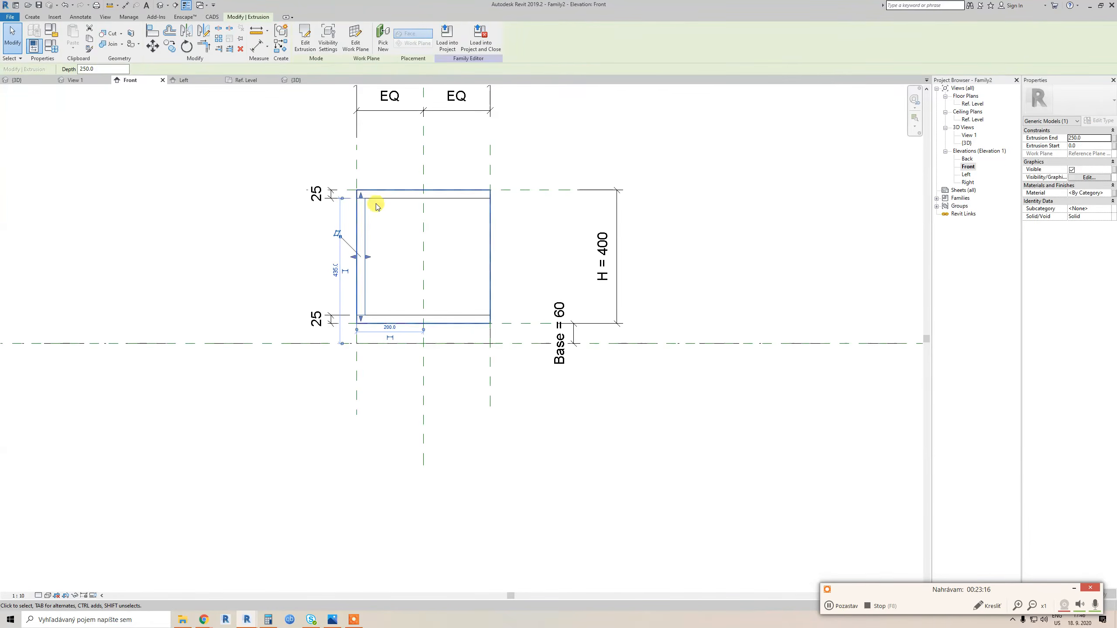
# Mirror a copy of the side panel extrusion about the vertical center reference plane
pyautogui.click(366, 229)
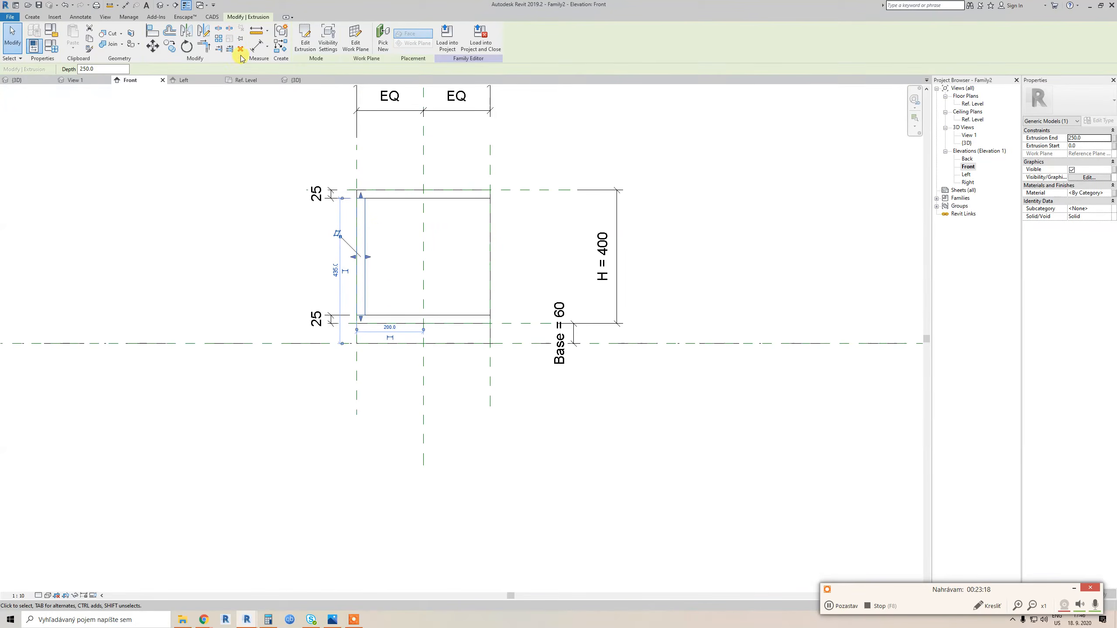
pyautogui.click(203, 31)
pyautogui.click(421, 219)
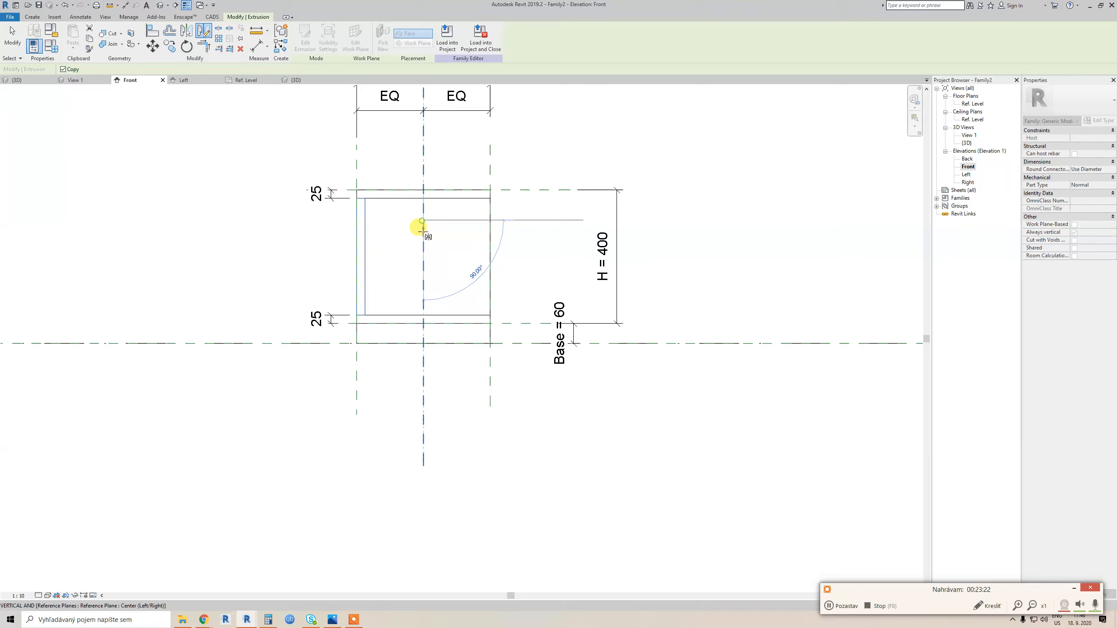
pyautogui.click(428, 256)
pyautogui.scroll(-2, 460, 259)
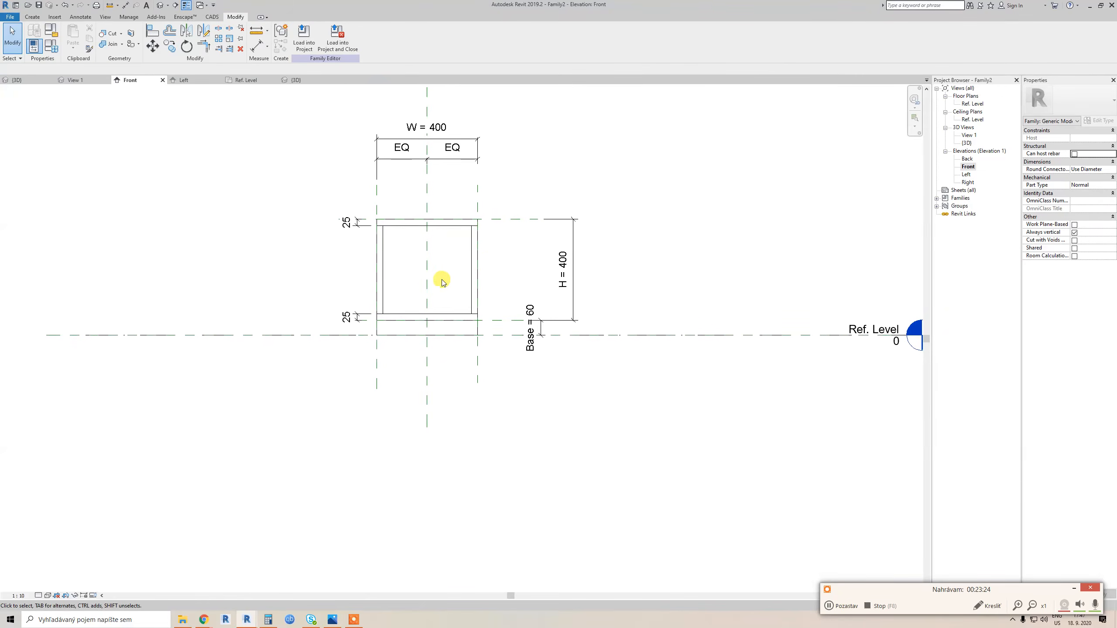
# Test the family by applying a W parameter of 500, restoring it to 400 and closing the family types
pyautogui.press('f')
pyautogui.press('t')
pyautogui.click(752, 204)
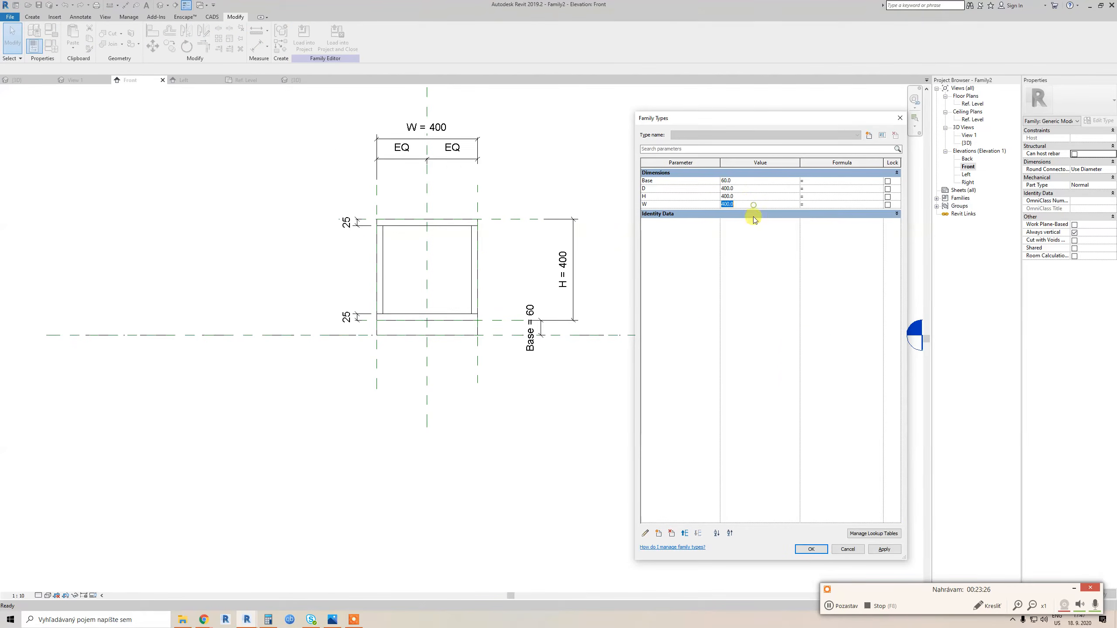
pyautogui.write('500')
pyautogui.click(884, 549)
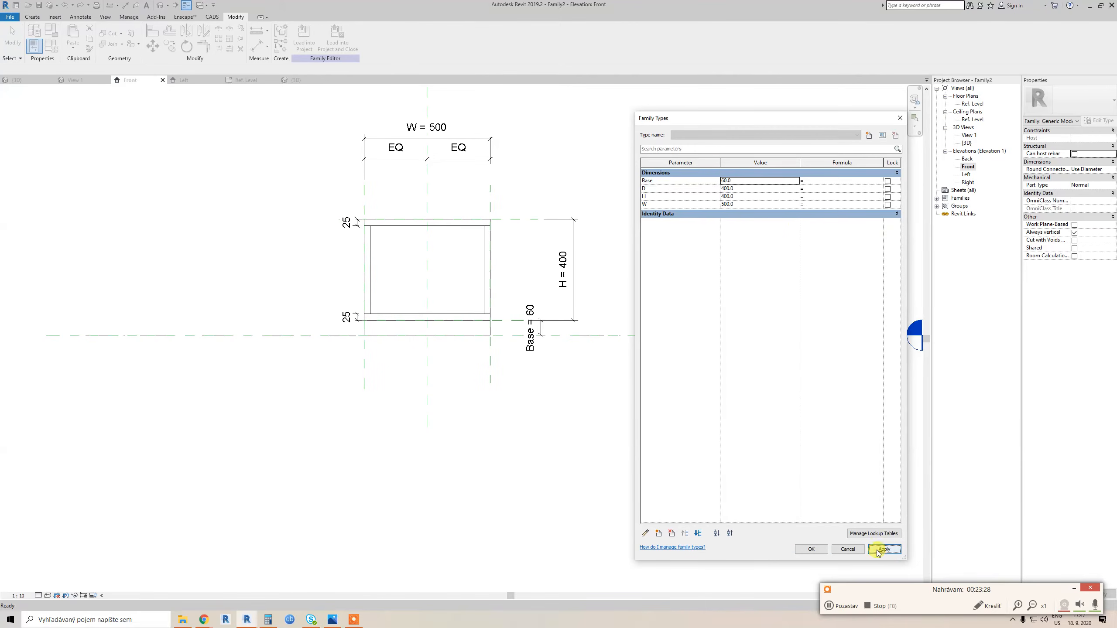
pyautogui.click(752, 204)
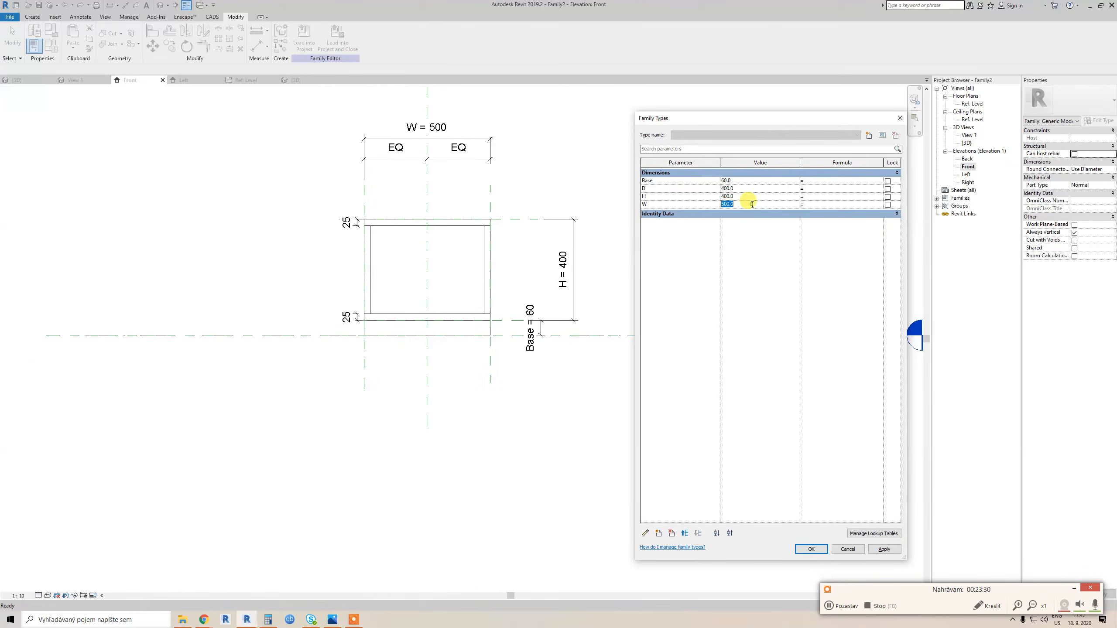
pyautogui.click(883, 549)
pyautogui.click(811, 549)
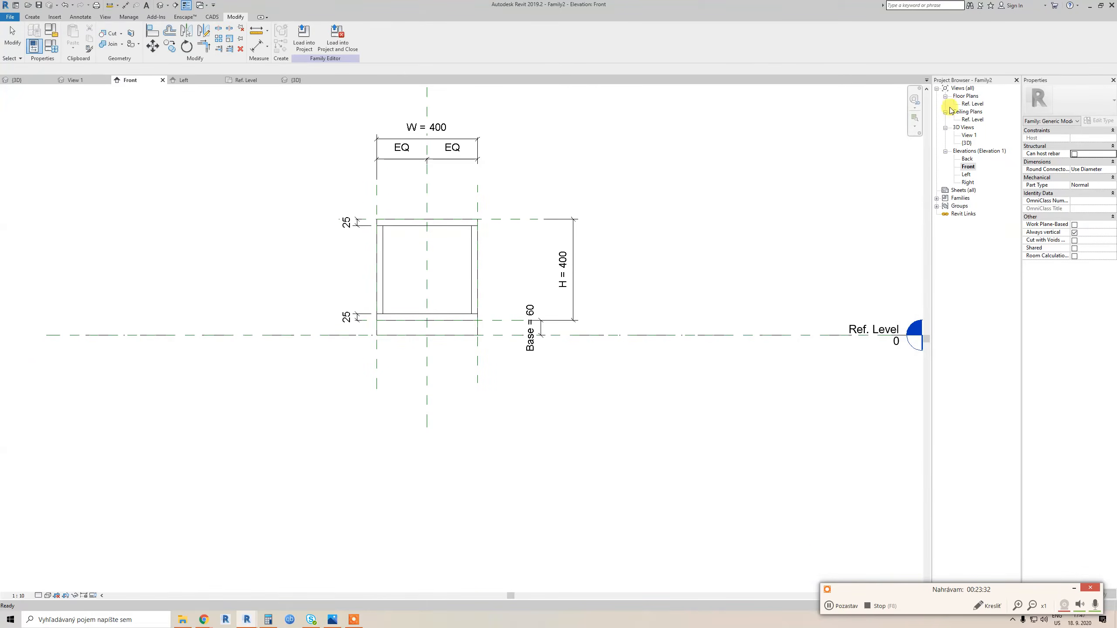
# Open the Ref. Level floor plan
pyautogui.doubleClick(969, 97)
pyautogui.click(945, 96)
pyautogui.doubleClick(973, 104)
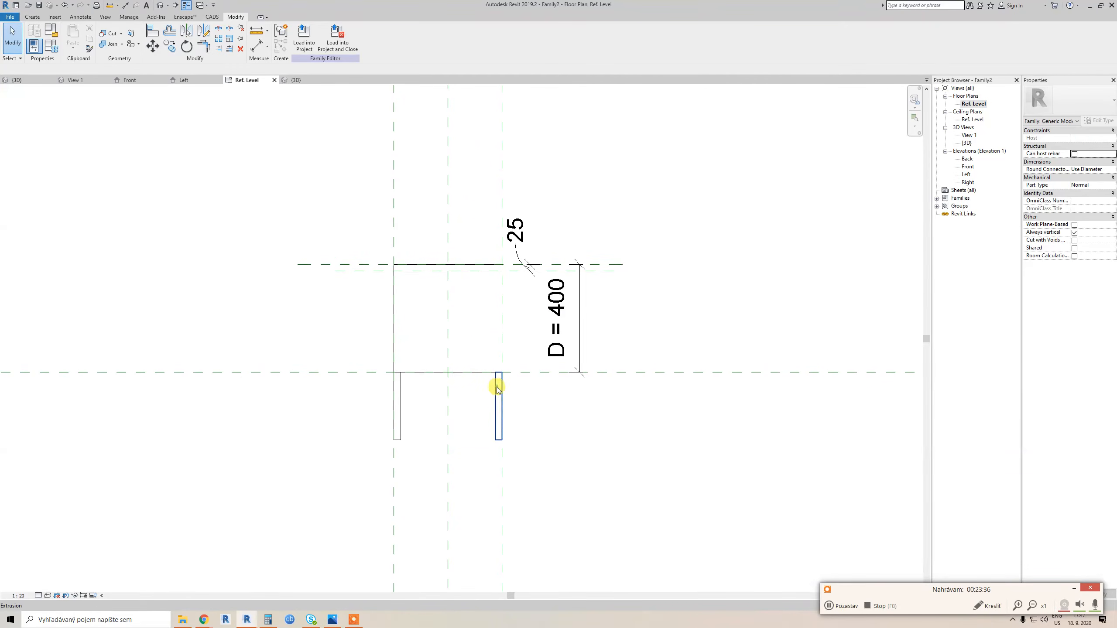
pyautogui.click(497, 385)
pyautogui.moveTo(510, 282); pyautogui.dragTo(513, 274)
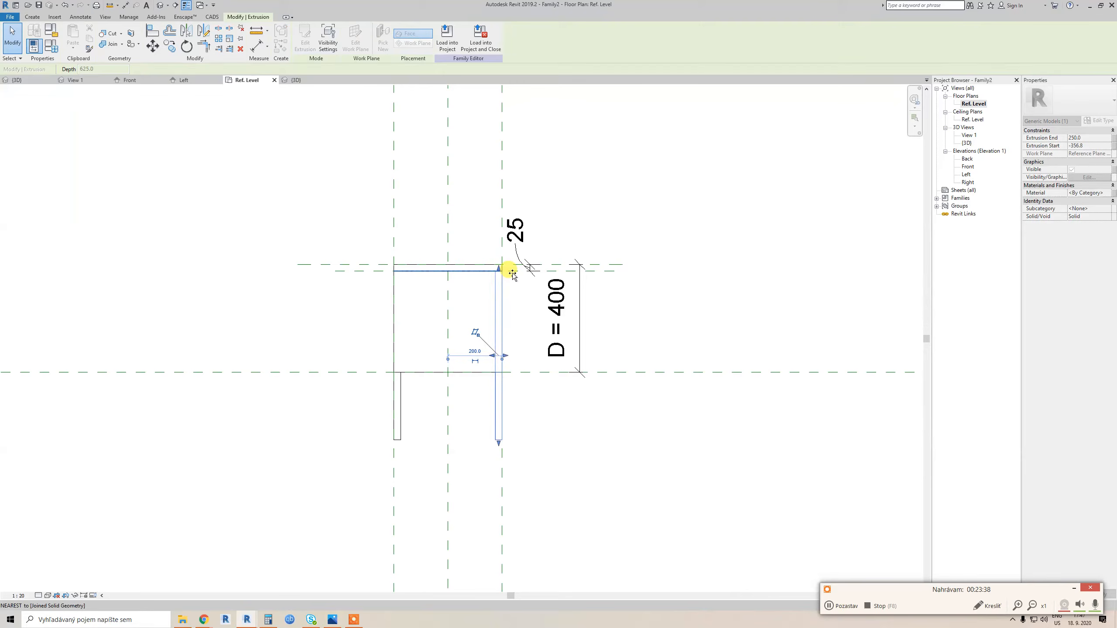
pyautogui.press('Escape')
# Align and lock the right side panel's ends to the inner back reference plane and the front reference plane
pyautogui.press('a')
pyautogui.press('l')
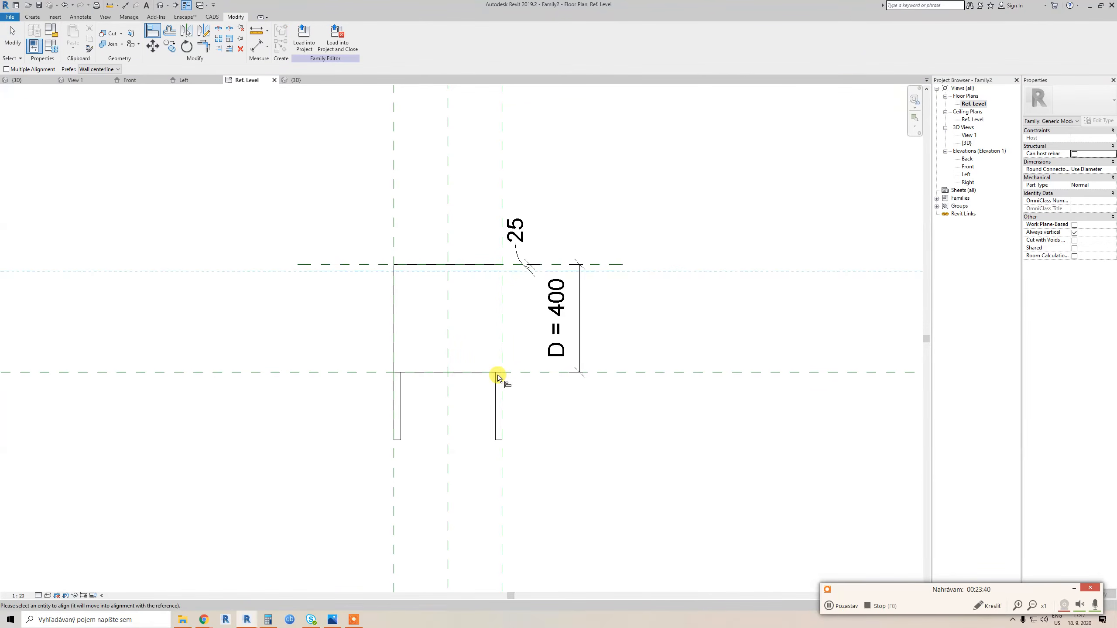
pyautogui.scroll(3, 498, 374)
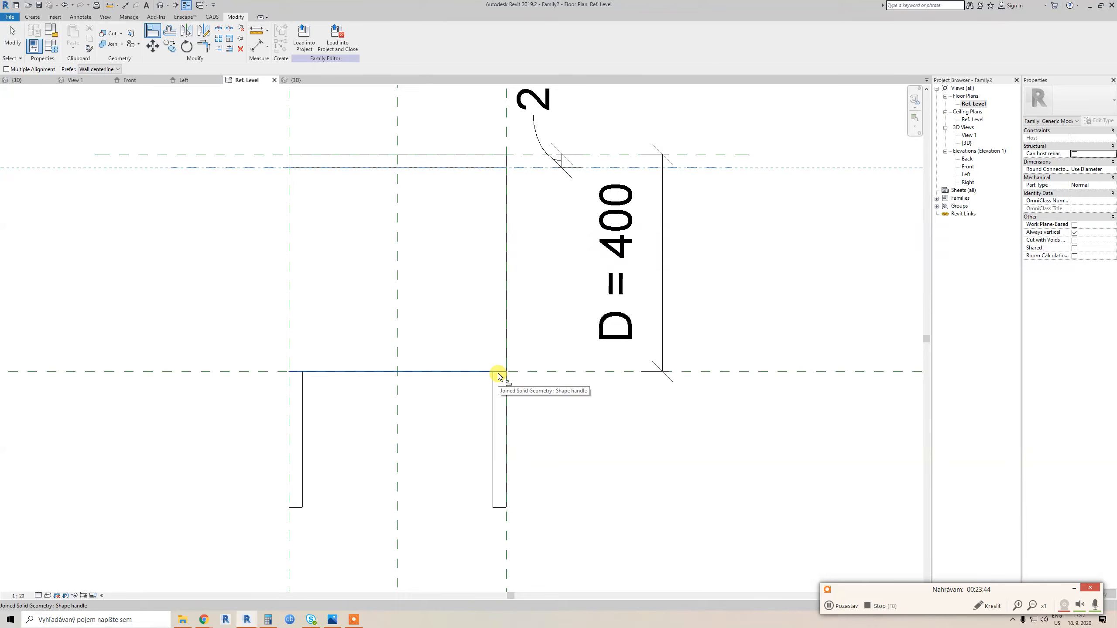
pyautogui.click(497, 373)
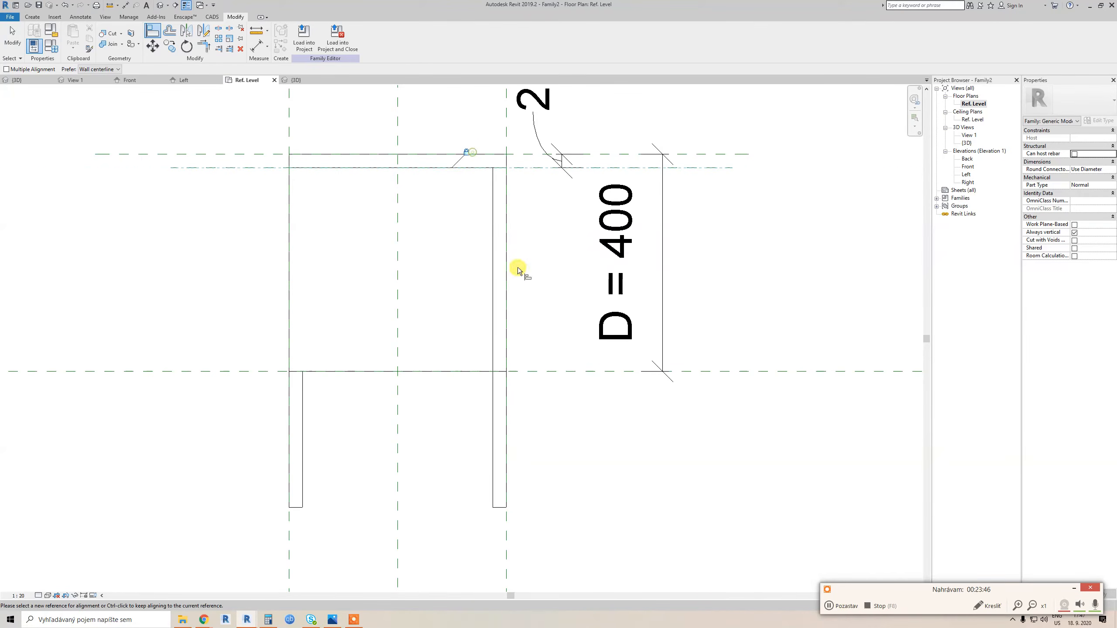
pyautogui.click(543, 371)
pyautogui.click(453, 373)
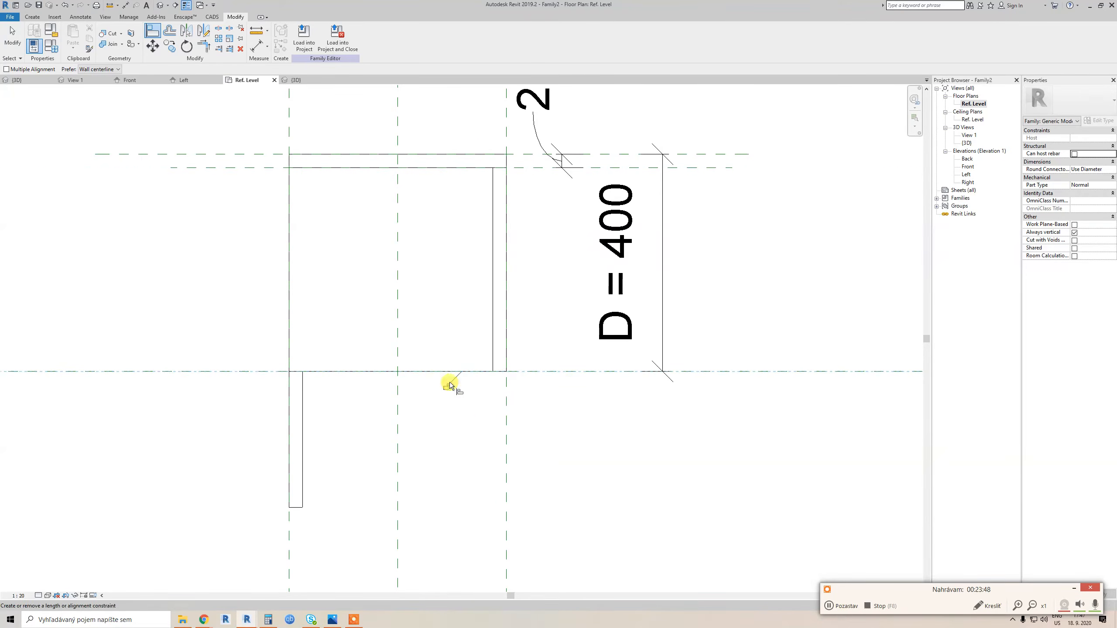
pyautogui.press('Escape')
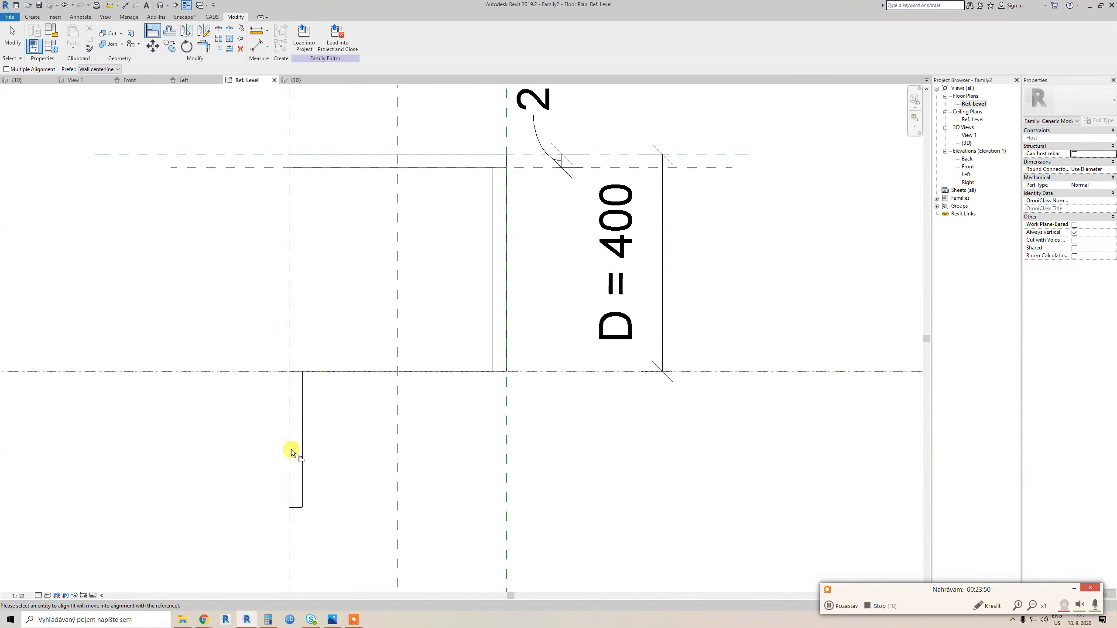
pyautogui.press('Escape')
# Align and lock the left side panel's ends to the inner back reference plane and the front reference plane
pyautogui.press('a')
pyautogui.press('l')
pyautogui.click(266, 171)
pyautogui.click(292, 372)
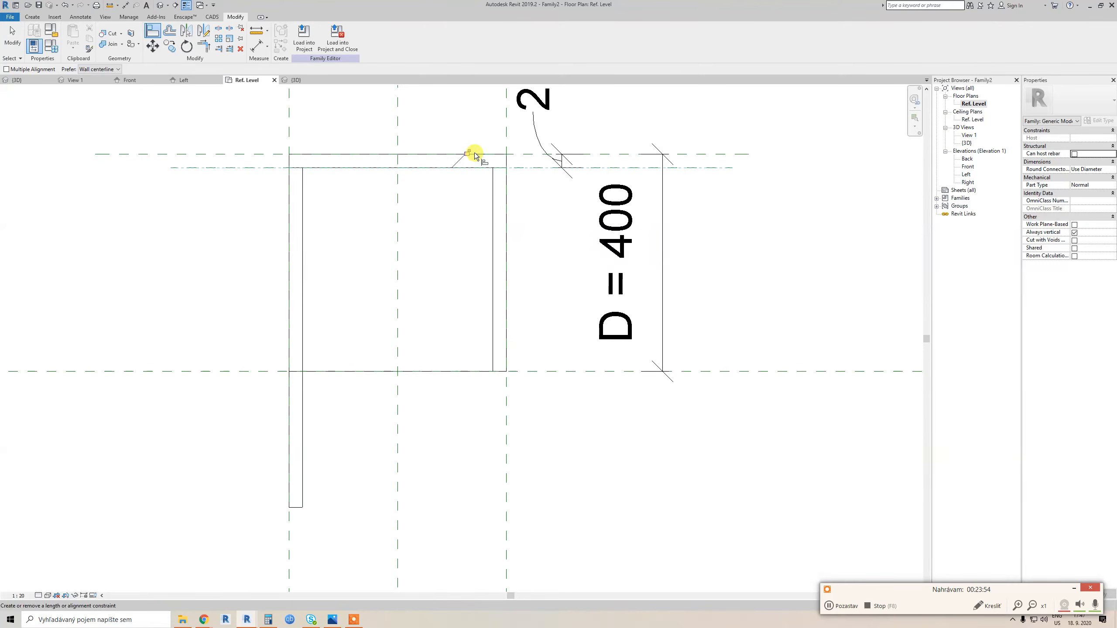
pyautogui.click(262, 372)
pyautogui.click(295, 507)
pyautogui.scroll(-1, 387, 373)
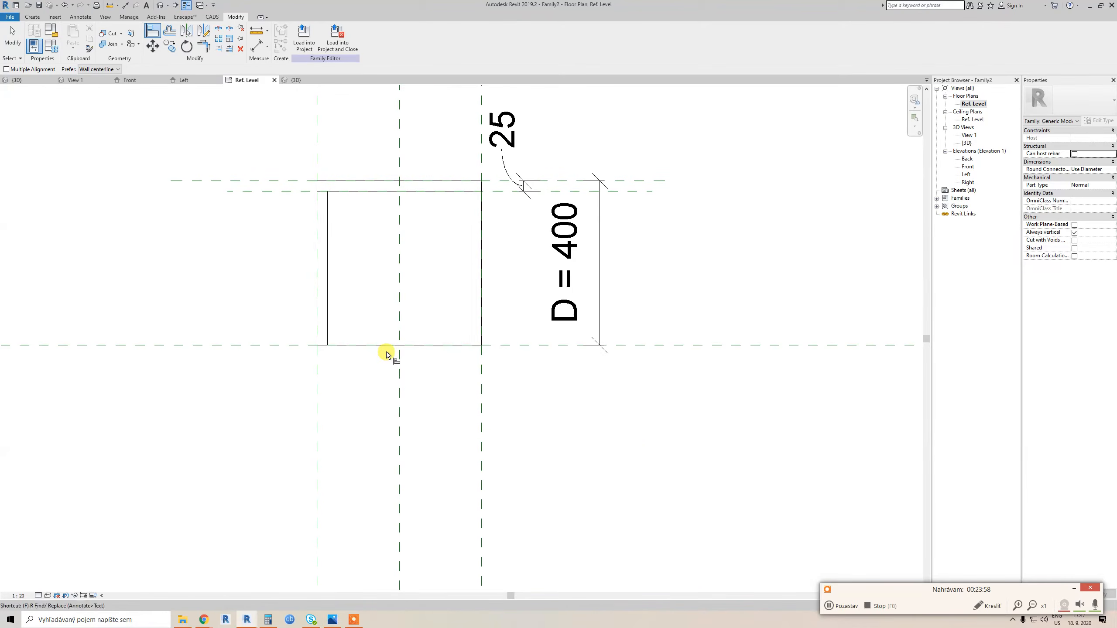
pyautogui.scroll(-1, 386, 354)
pyautogui.press('Escape')
pyautogui.scroll(-1, 377, 308)
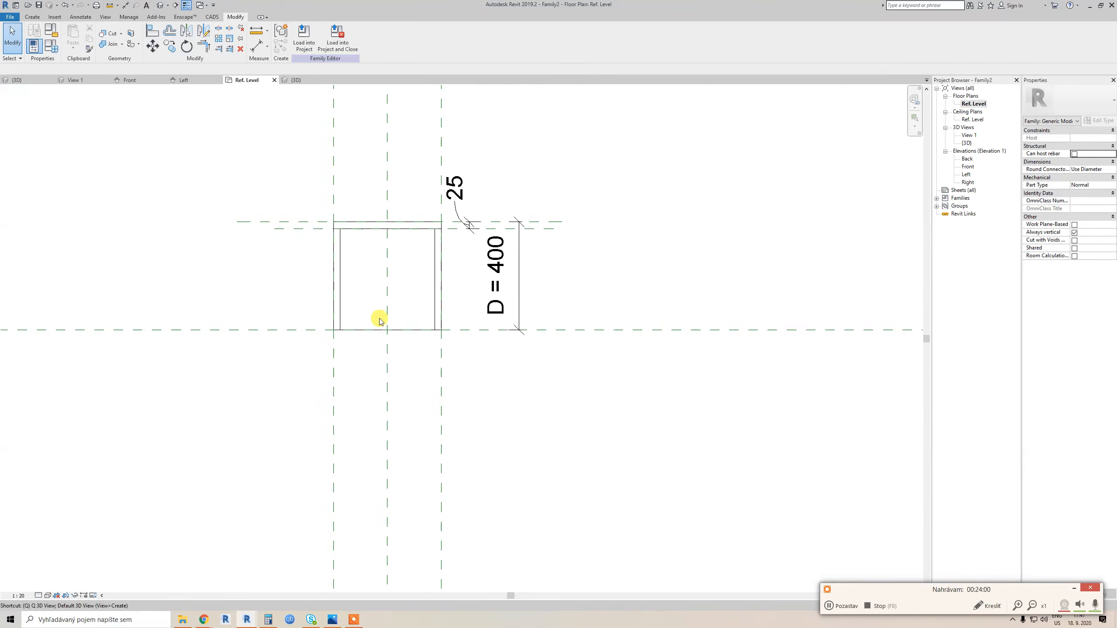
# Inspect the box with its two side panels from the front in the 3D view
pyautogui.press('q')
pyautogui.keyDown('shift'); pyautogui.moveTo(380, 321); pyautogui.dragTo(349, 431, button='middle'); pyautogui.keyUp('shift')
pyautogui.keyDown('shift'); pyautogui.moveTo(332, 506); pyautogui.dragTo(401, 504, button='middle'); pyautogui.keyUp('shift')
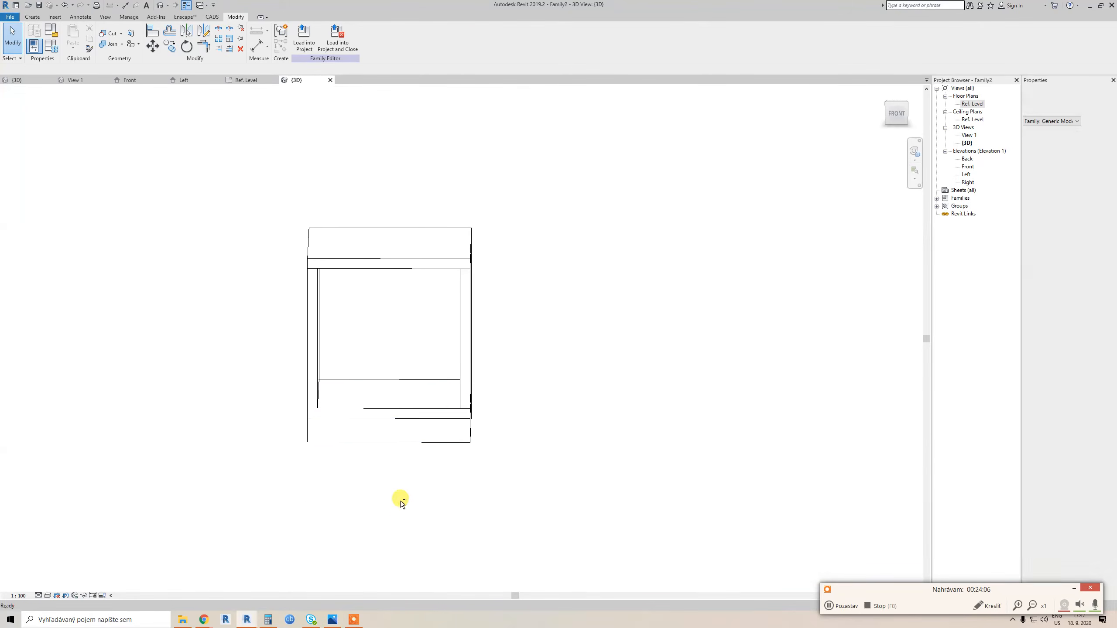
# Switch the 3D view of the box to the Shaded visual style and check it from the front and side
pyautogui.keyDown('shift'); pyautogui.moveTo(366, 416); pyautogui.dragTo(340, 465, button='middle'); pyautogui.keyUp('shift')
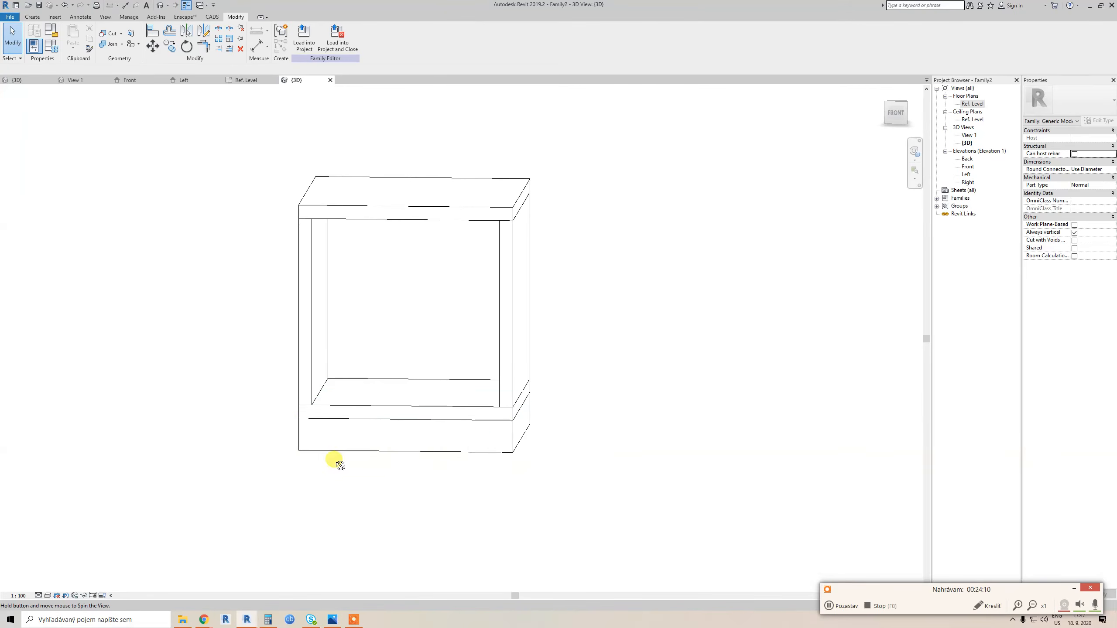
pyautogui.click(47, 595)
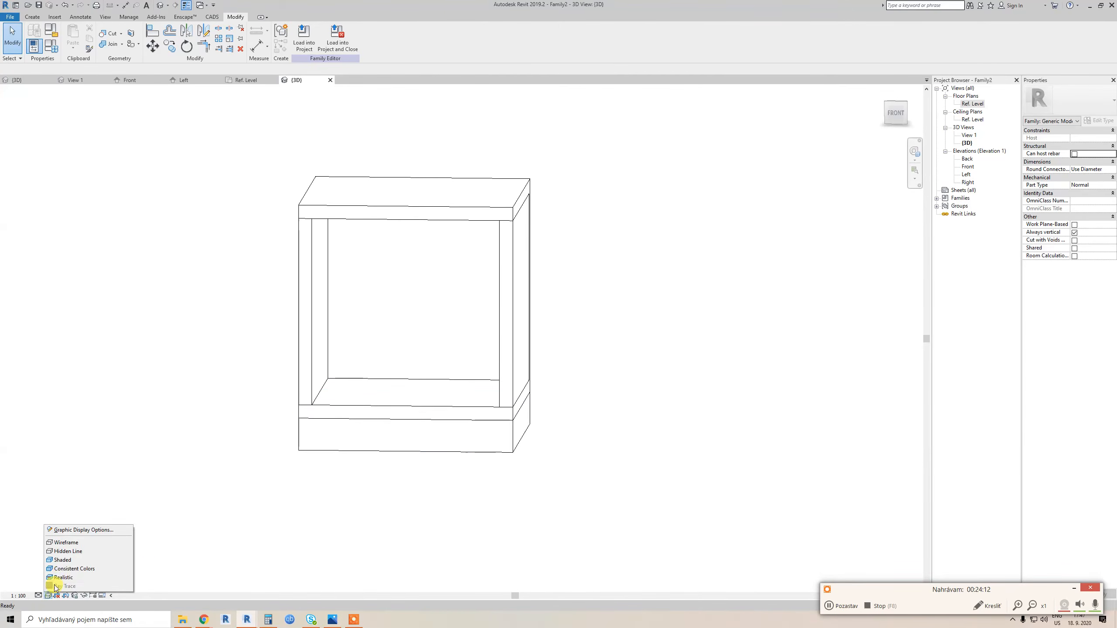
pyautogui.click(64, 561)
pyautogui.moveTo(479, 464)
pyautogui.keyDown('shift'); pyautogui.mouseDown(button='middle')
pyautogui.moveTo(291, 524)
pyautogui.moveTo(470, 526)
pyautogui.moveTo(496, 478)
pyautogui.mouseUp(button='middle'); pyautogui.keyUp('shift')
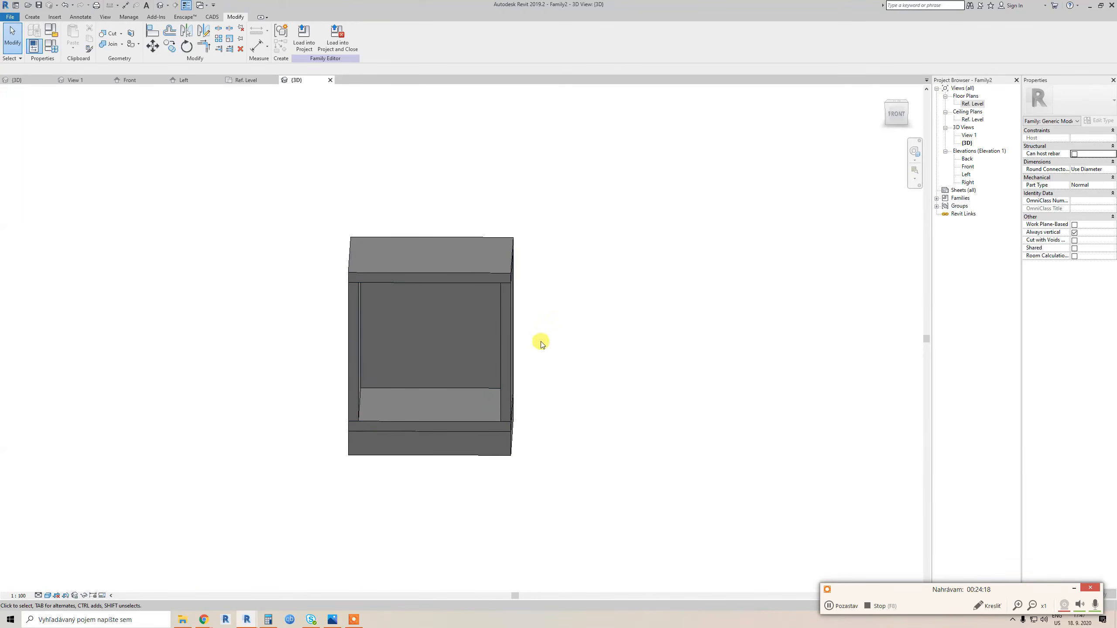
pyautogui.keyDown('shift'); pyautogui.moveTo(622, 412); pyautogui.dragTo(577, 425, button='middle'); pyautogui.keyUp('shift')
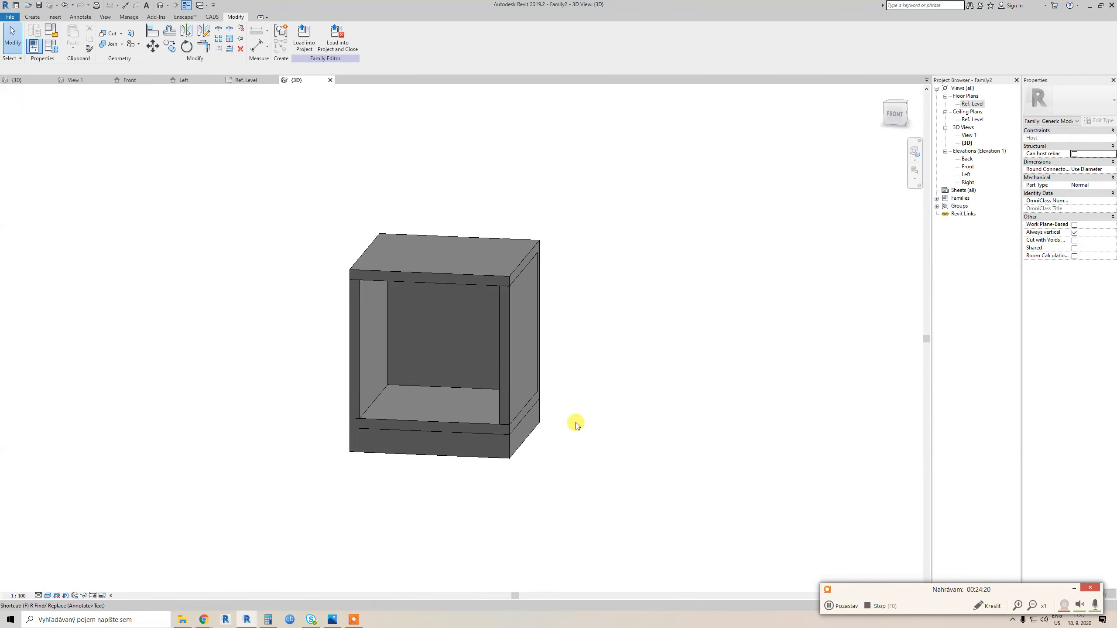
pyautogui.press('t')
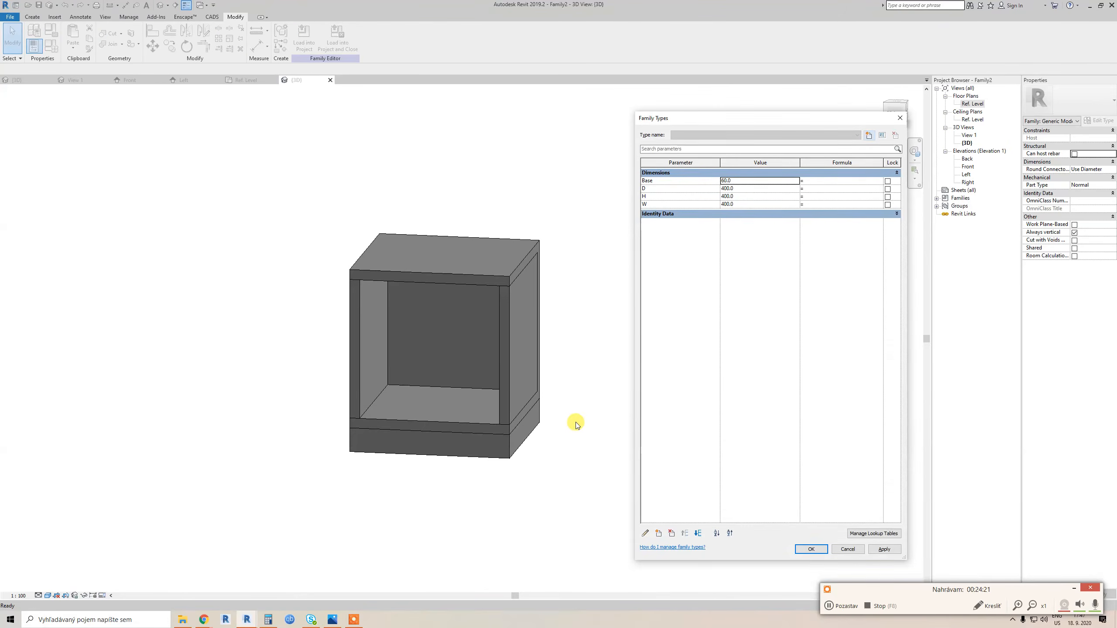
pyautogui.click(757, 181)
pyautogui.press('Return')
# Associate the base extrusion's material with a new type-based family parameter named Bottom under Materials and Finishes
pyautogui.scroll(2, 511, 453)
pyautogui.click(510, 457)
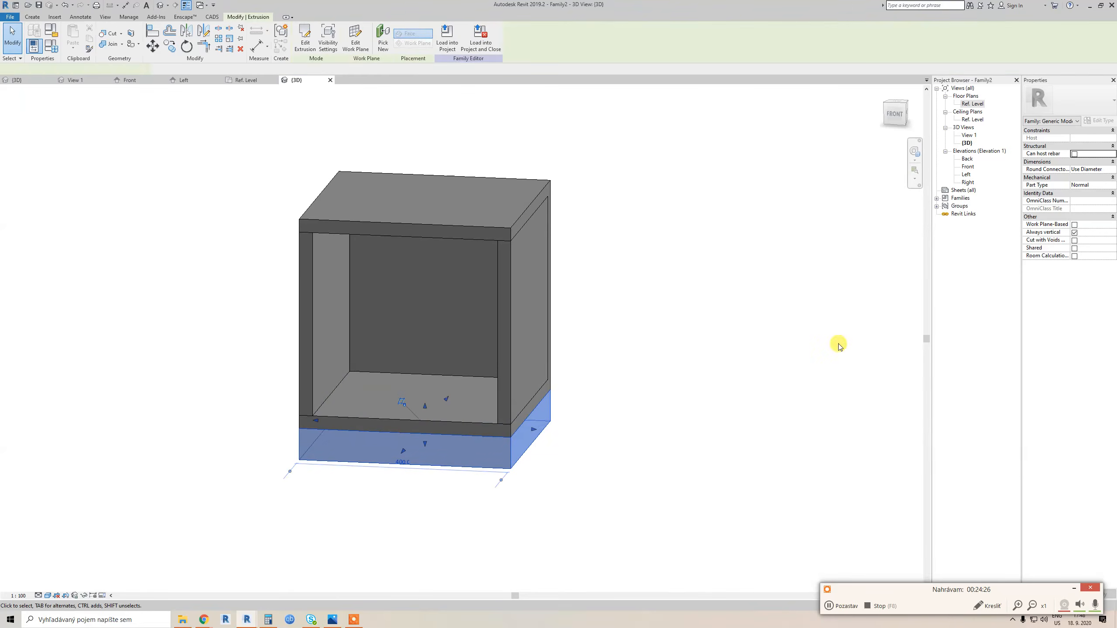
pyautogui.click(1113, 193)
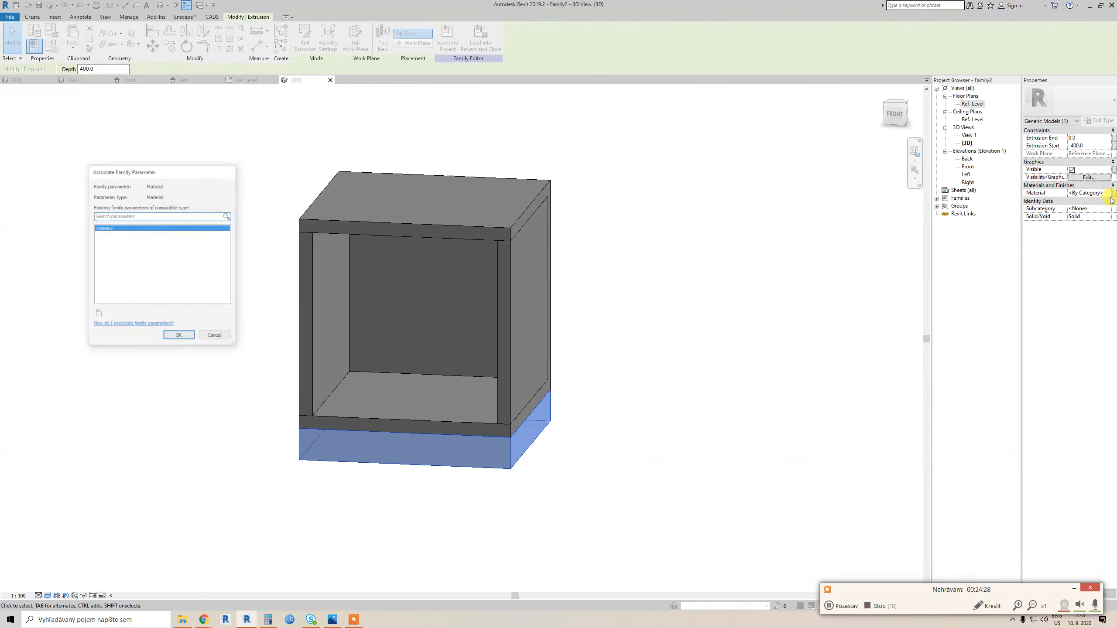
pyautogui.press('Escape')
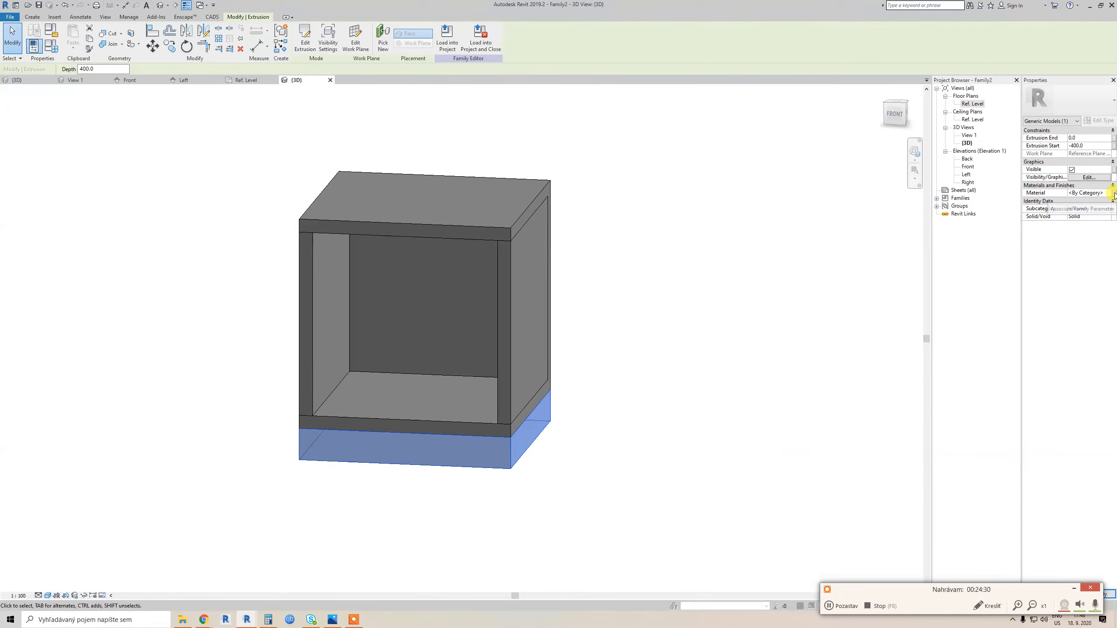
pyautogui.click(1114, 193)
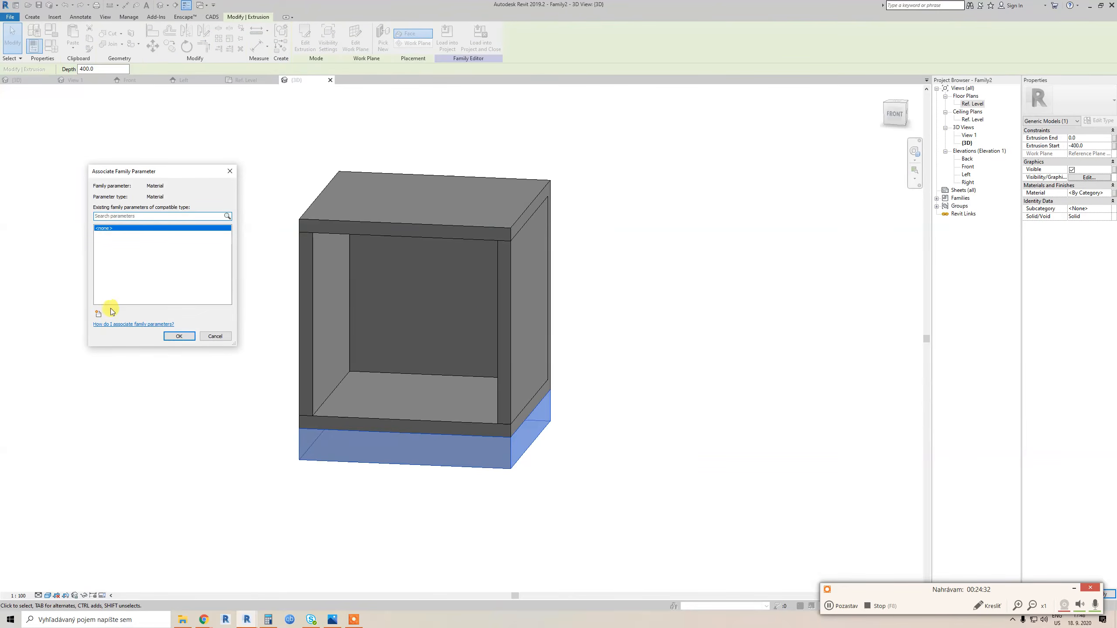
pyautogui.click(99, 314)
pyautogui.write('B')
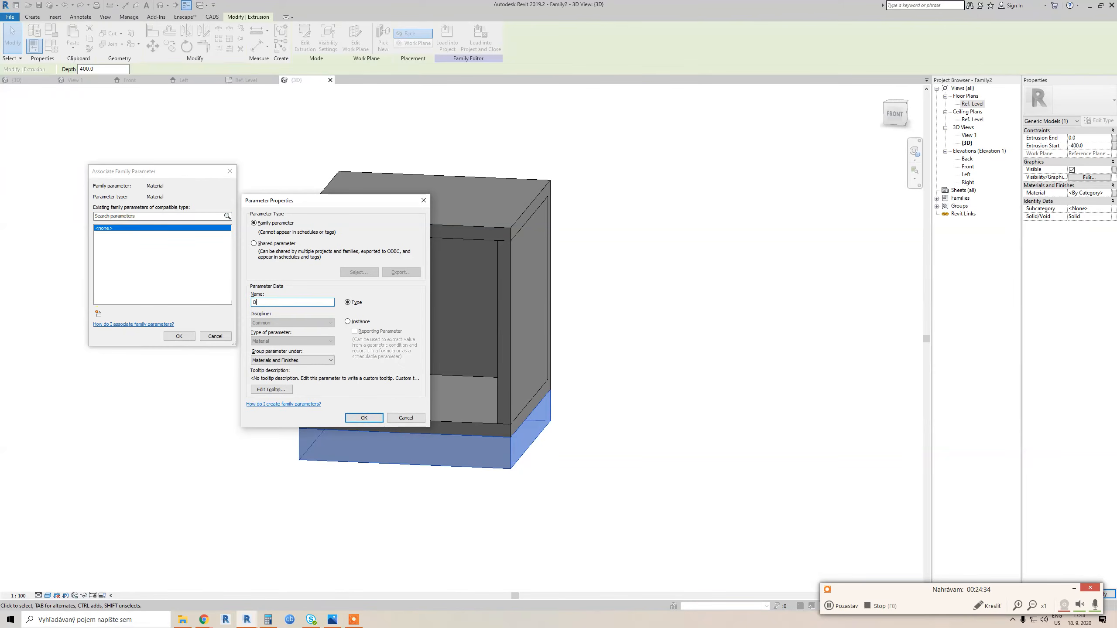
pyautogui.write('ottom')
pyautogui.press('Return')
pyautogui.click(179, 336)
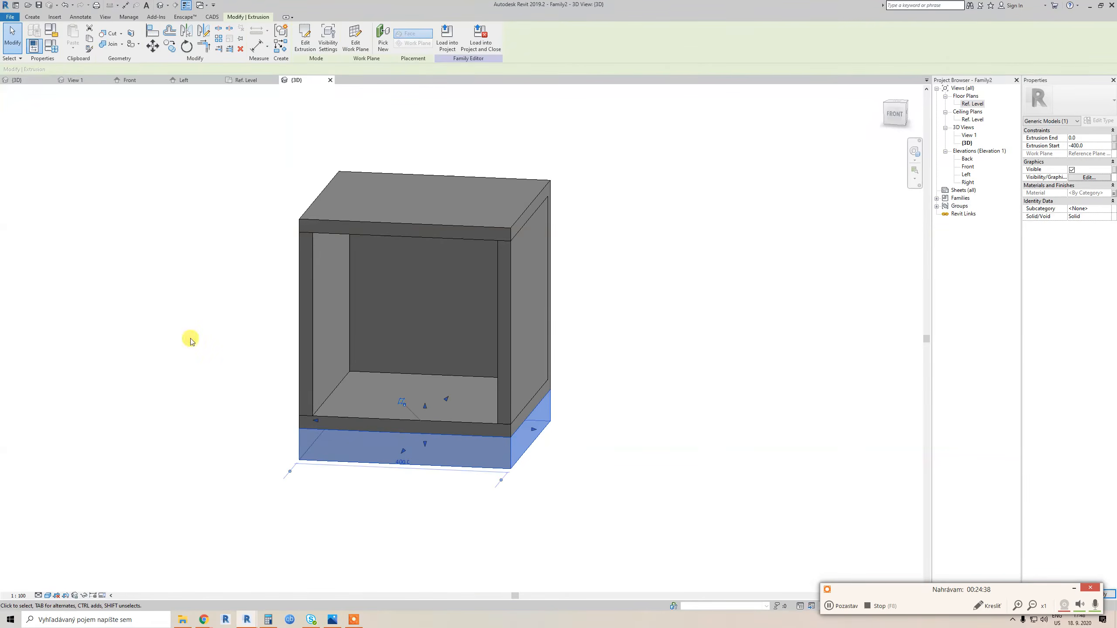
pyautogui.press('Escape')
# Try to create a type-based material parameter named Base for the box extrusion
pyautogui.click(344, 425)
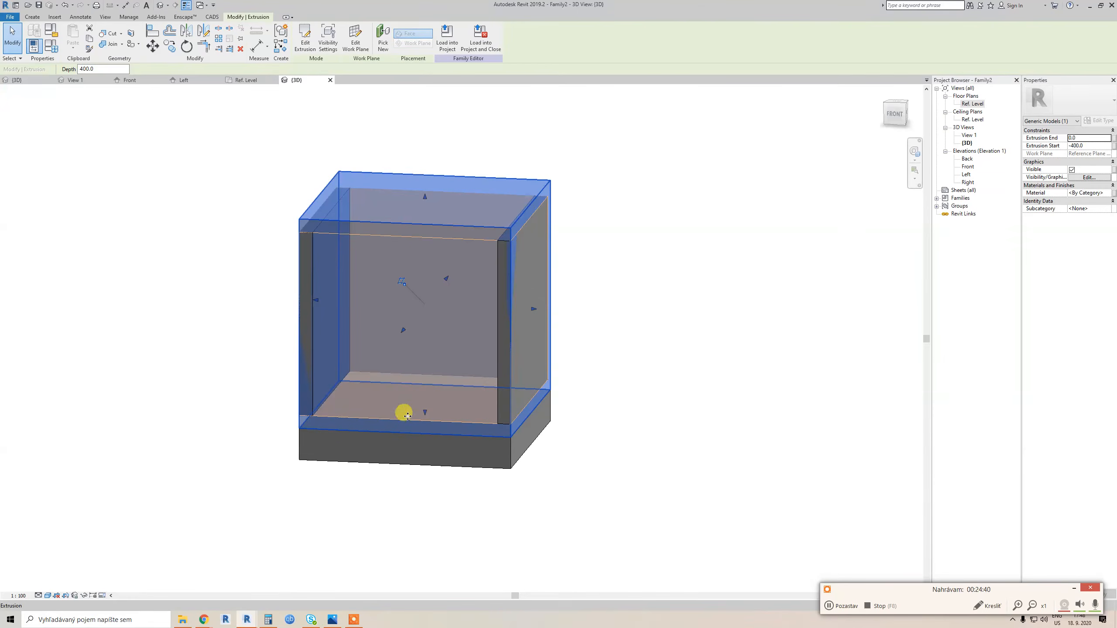
pyautogui.keyDown('shift'); pyautogui.moveTo(504, 276); pyautogui.dragTo(401, 367, button='middle'); pyautogui.keyUp('shift')
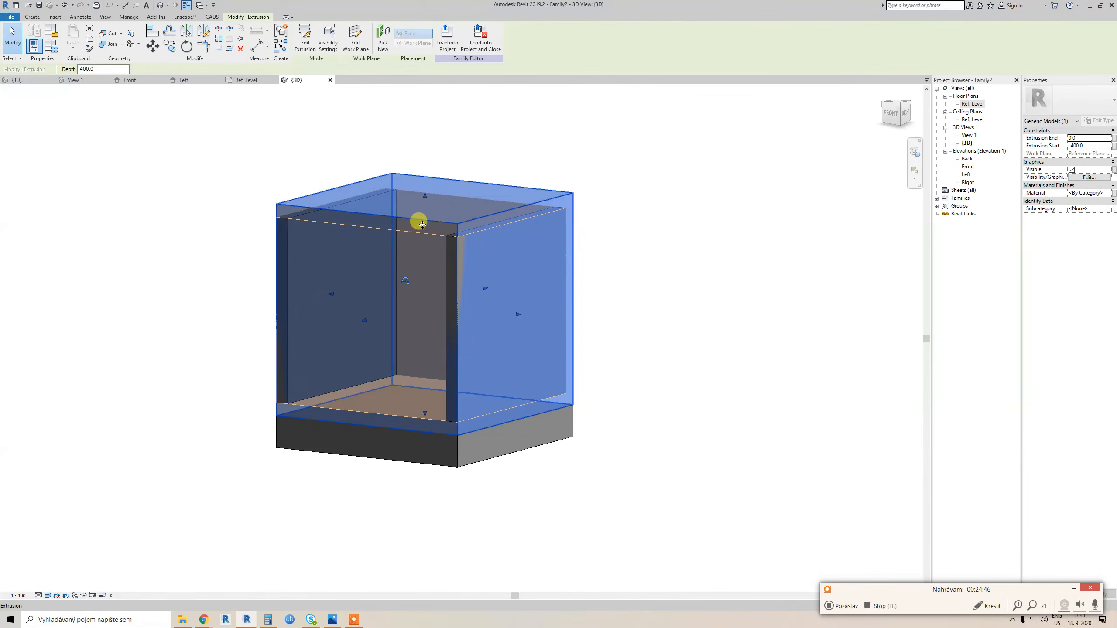
pyautogui.click(1114, 193)
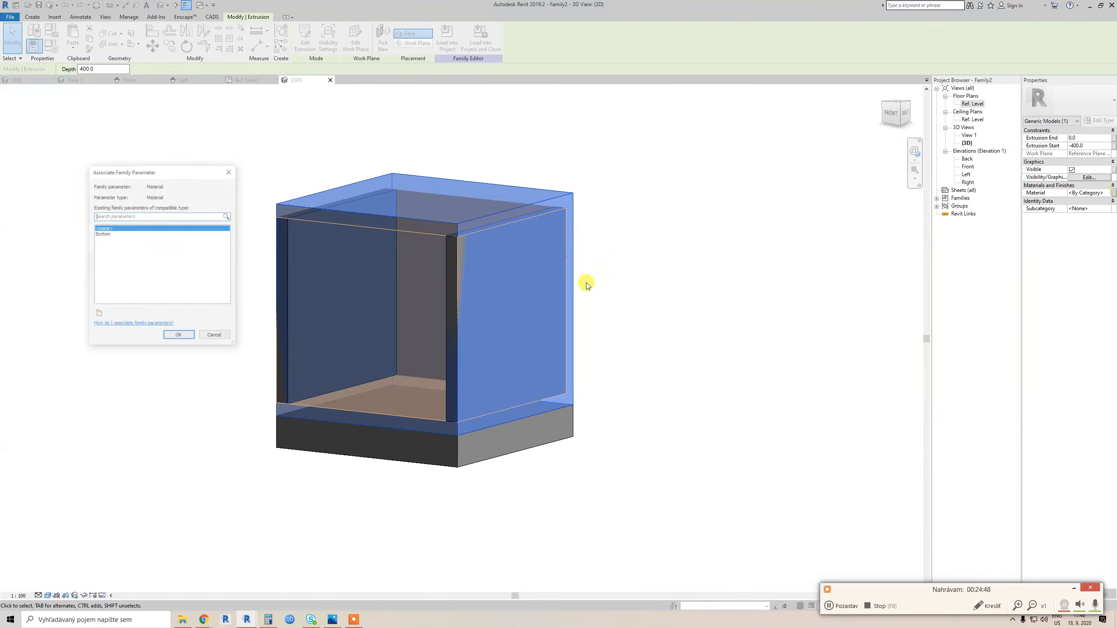
pyautogui.click(99, 315)
pyautogui.write('Bas')
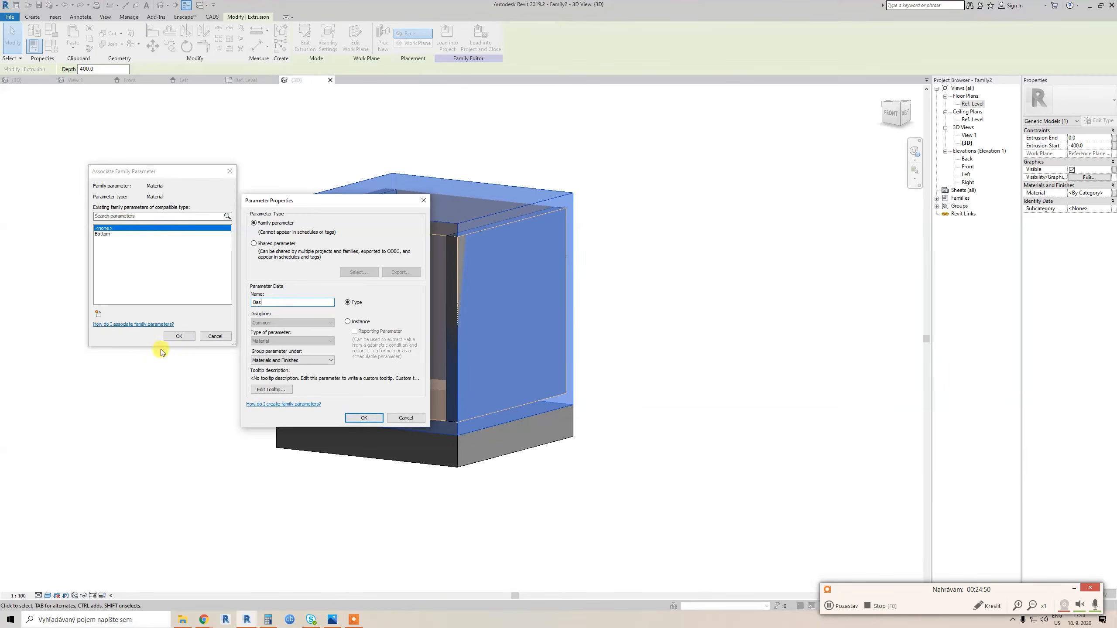
pyautogui.write('e')
pyautogui.click(352, 418)
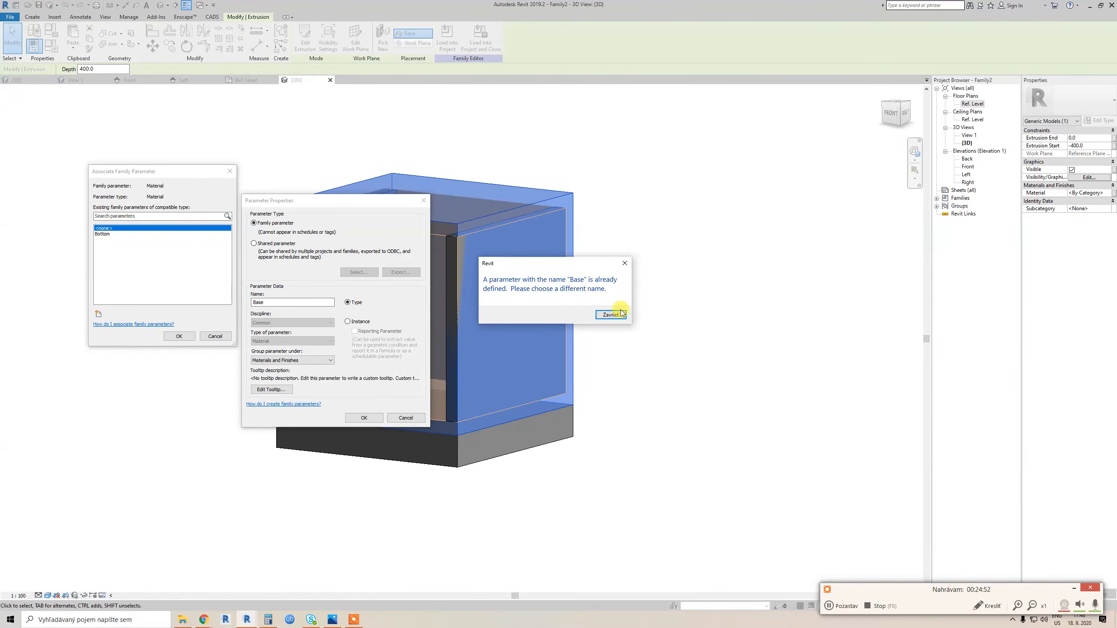
pyautogui.click(614, 316)
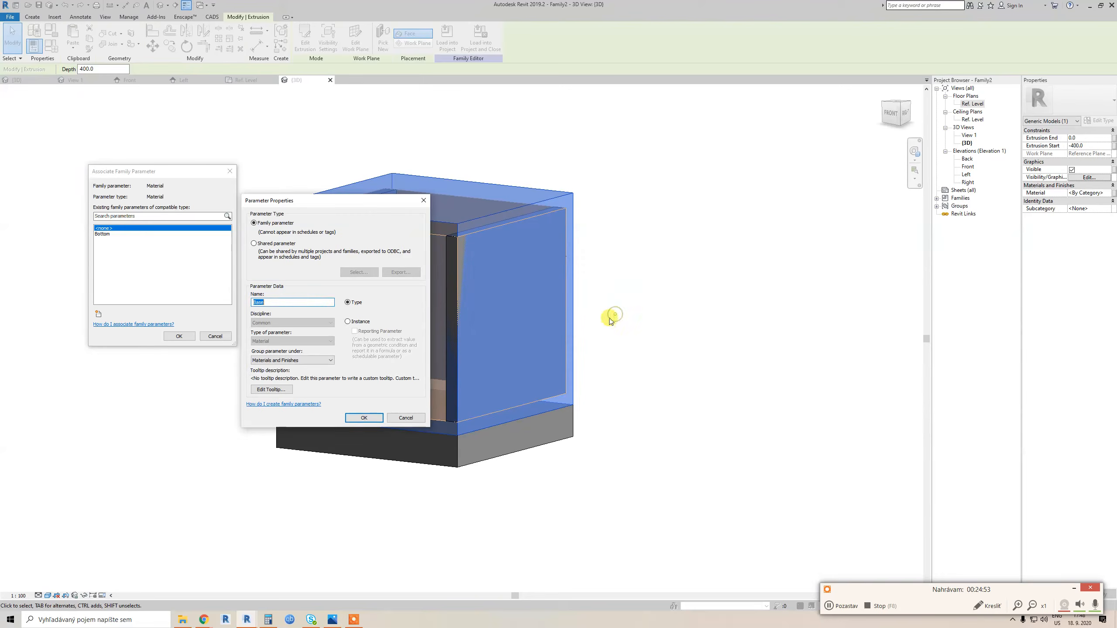
pyautogui.click(368, 418)
pyautogui.click(606, 317)
# Name the new material parameter wardrobe and associate the box extrusion's material with it
pyautogui.press('Return')
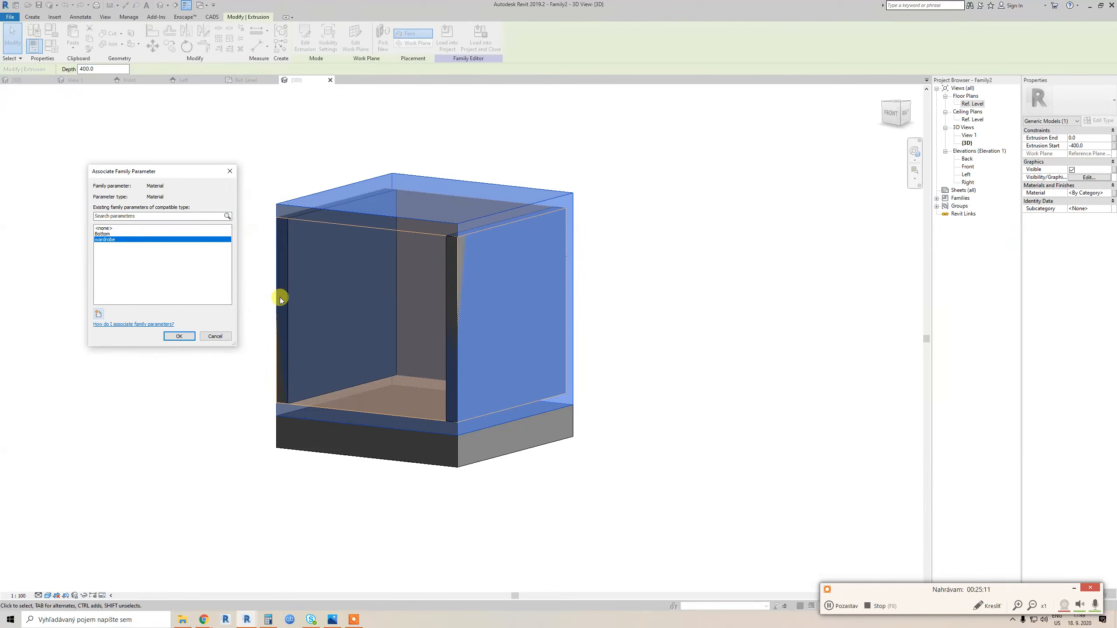
pyautogui.click(180, 336)
pyautogui.press('Escape')
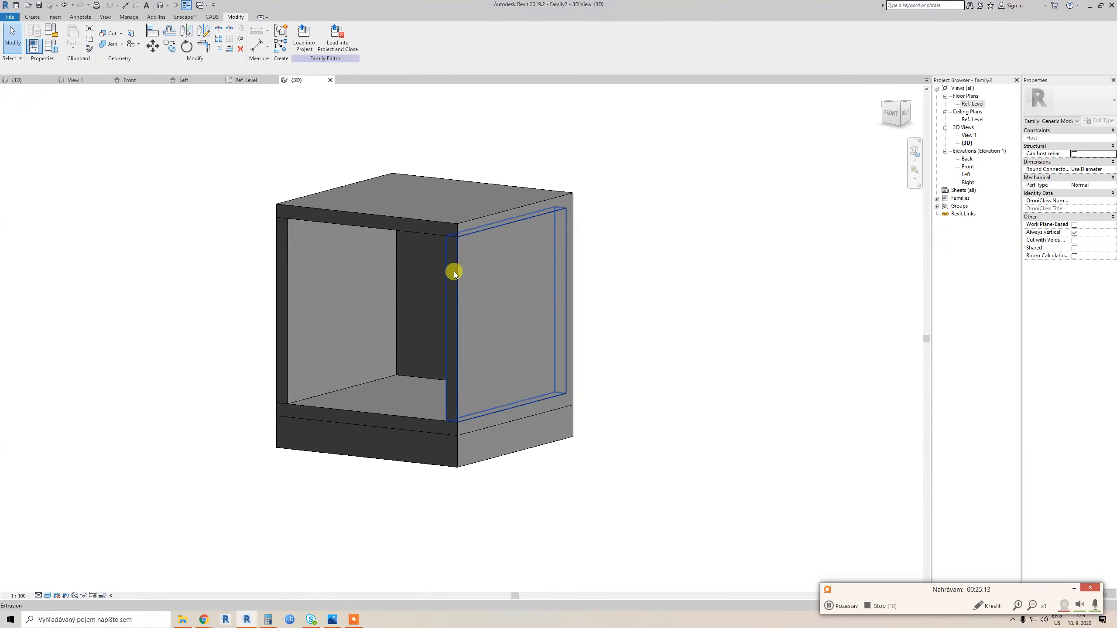
# Associate the material of both side panel extrusions with the existing wardrobe parameter
pyautogui.click(450, 272)
pyautogui.keyDown('ctrl'); pyautogui.click(291, 271); pyautogui.keyUp('ctrl')
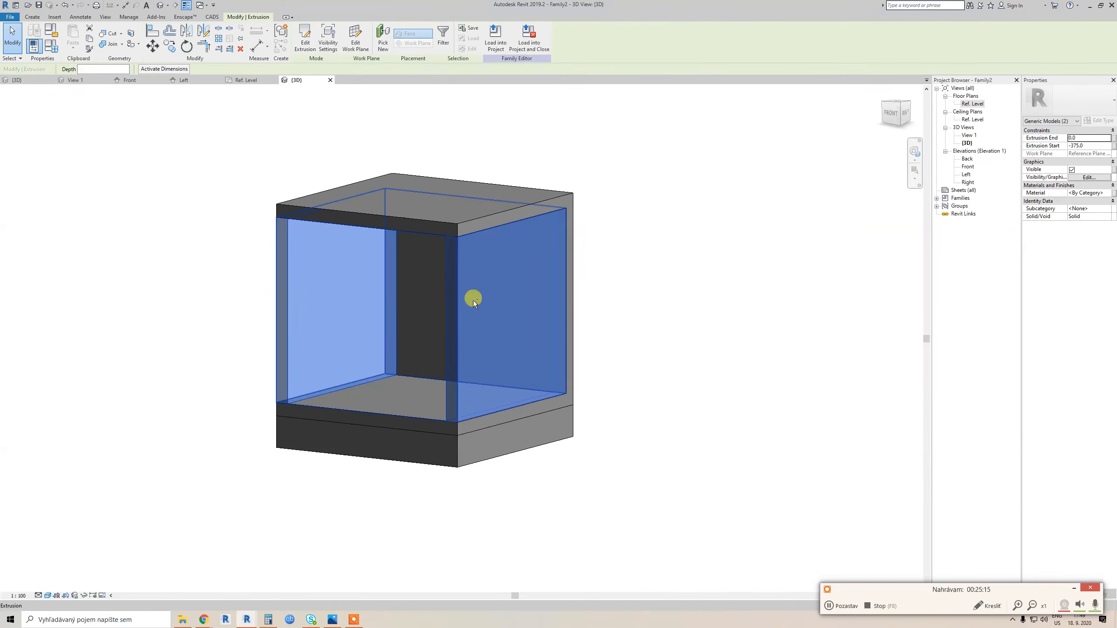
pyautogui.click(1113, 194)
pyautogui.click(105, 239)
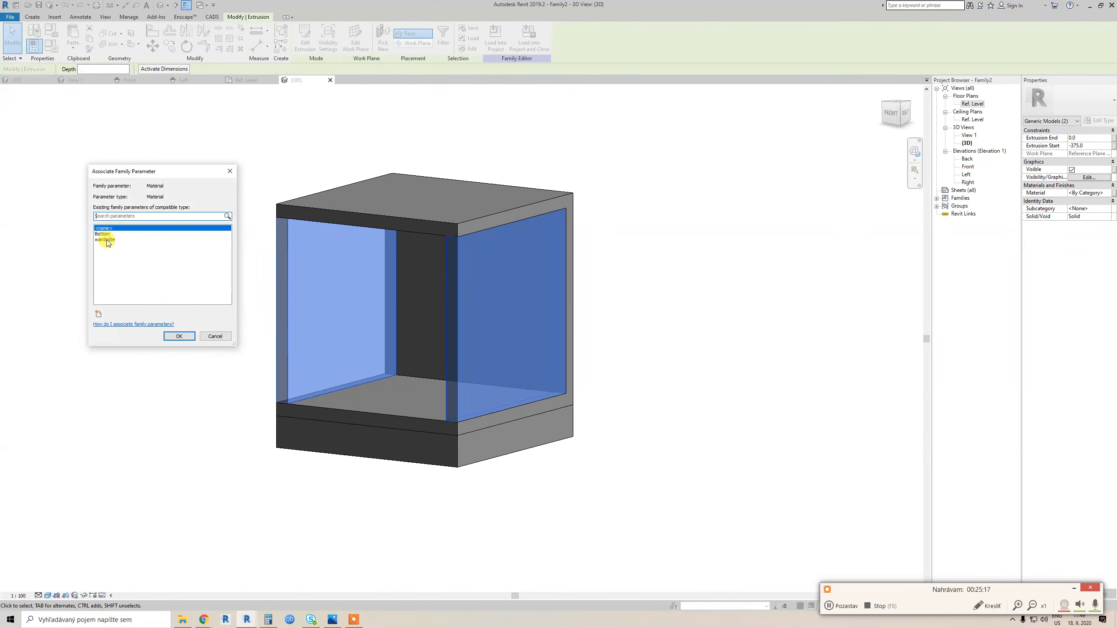
pyautogui.click(196, 336)
pyautogui.keyDown('shift'); pyautogui.moveTo(411, 371); pyautogui.dragTo(387, 418, button='middle'); pyautogui.keyUp('shift')
pyautogui.press('Escape')
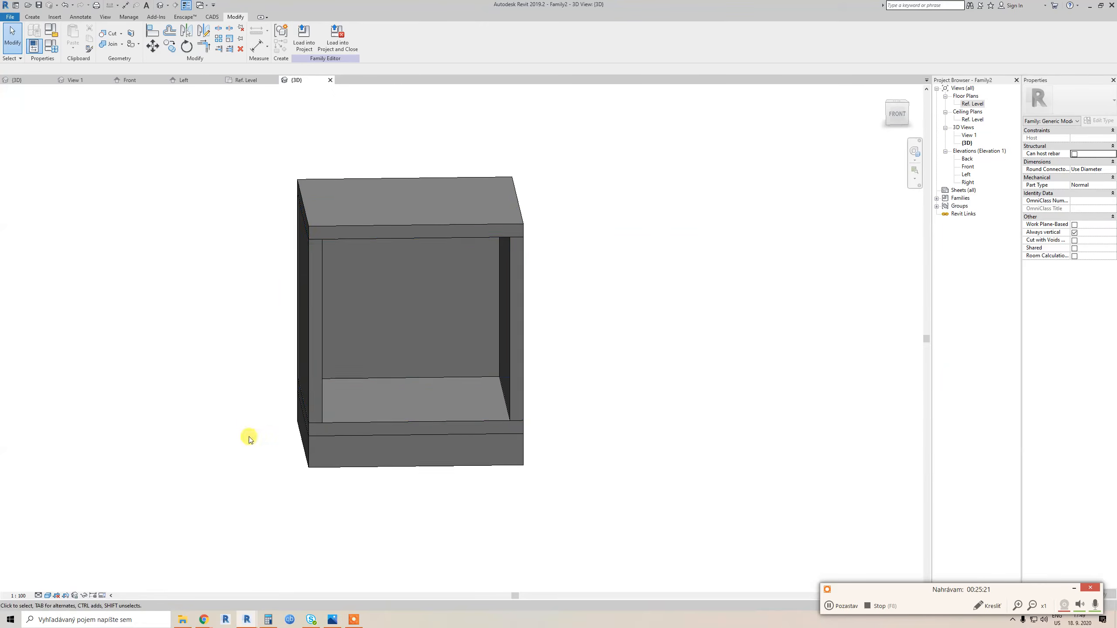
# Set the Bottom material parameter to Birch, added from the AEC Materials wood library, and apply the family type change
pyautogui.press('t')
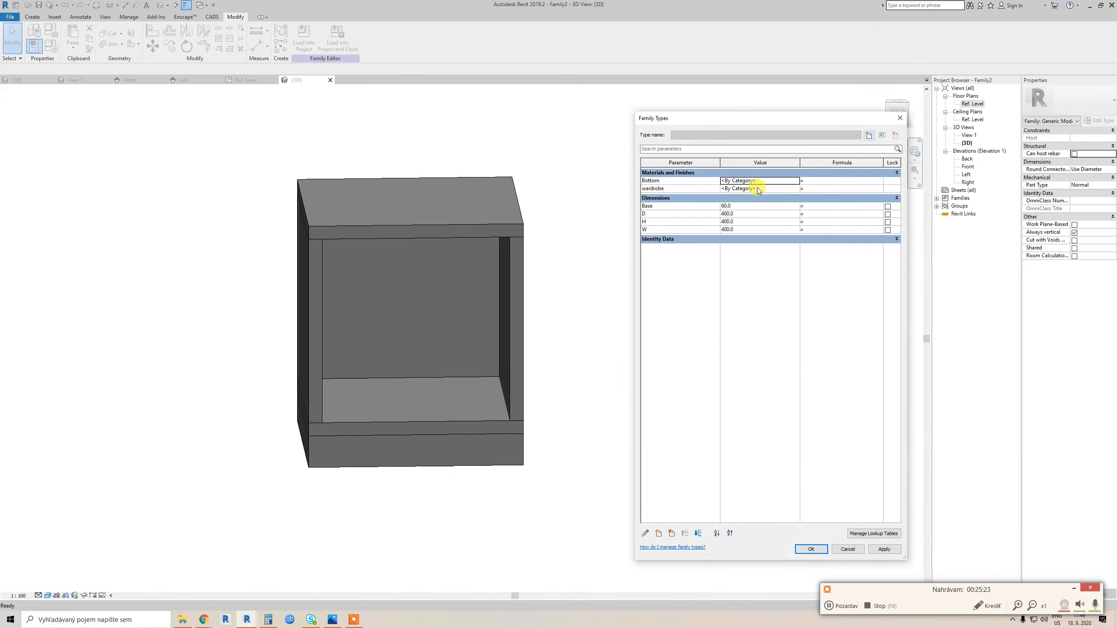
pyautogui.click(796, 180)
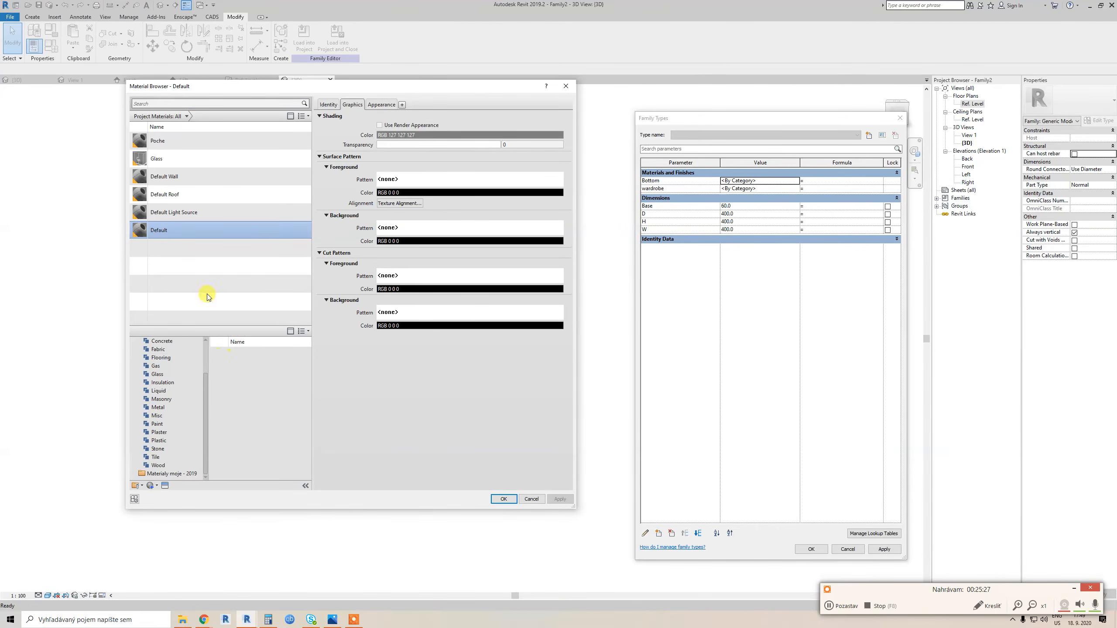
pyautogui.click(171, 105)
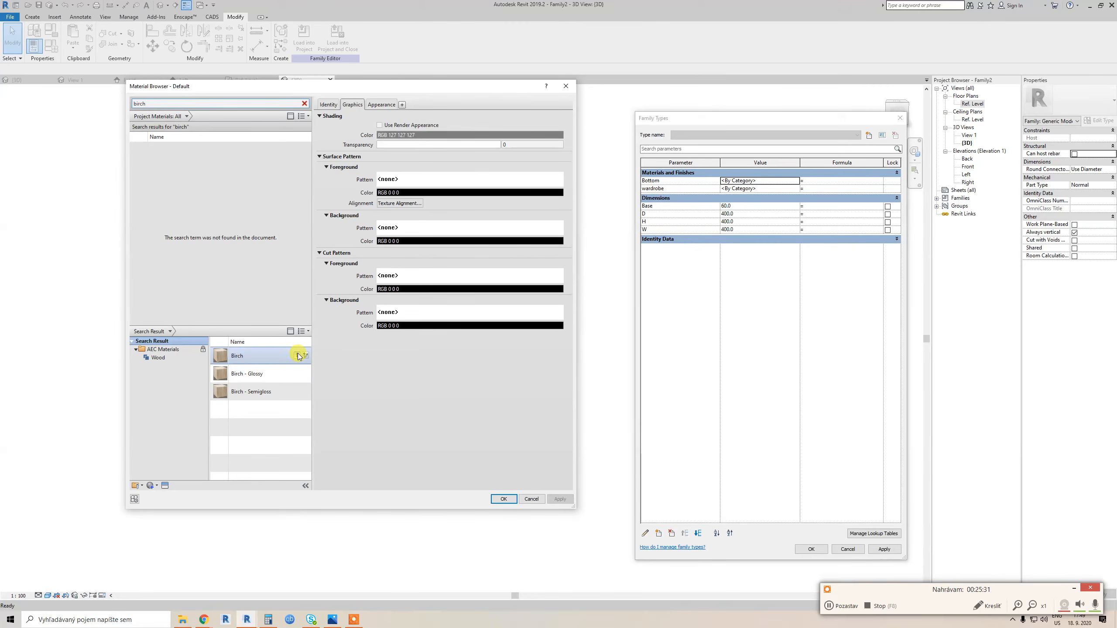
pyautogui.click(299, 353)
pyautogui.doubleClick(182, 151)
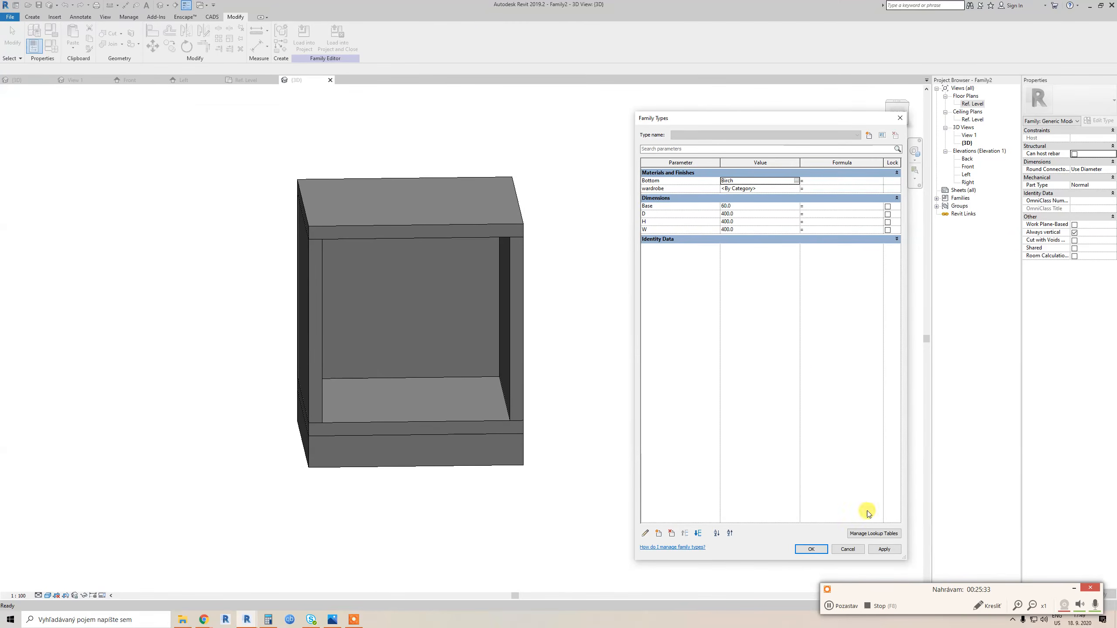
pyautogui.click(883, 548)
pyautogui.click(812, 548)
# Switch the 3D view to the Realistic visual style and inspect the base's wood grain
pyautogui.scroll(6, 483, 495)
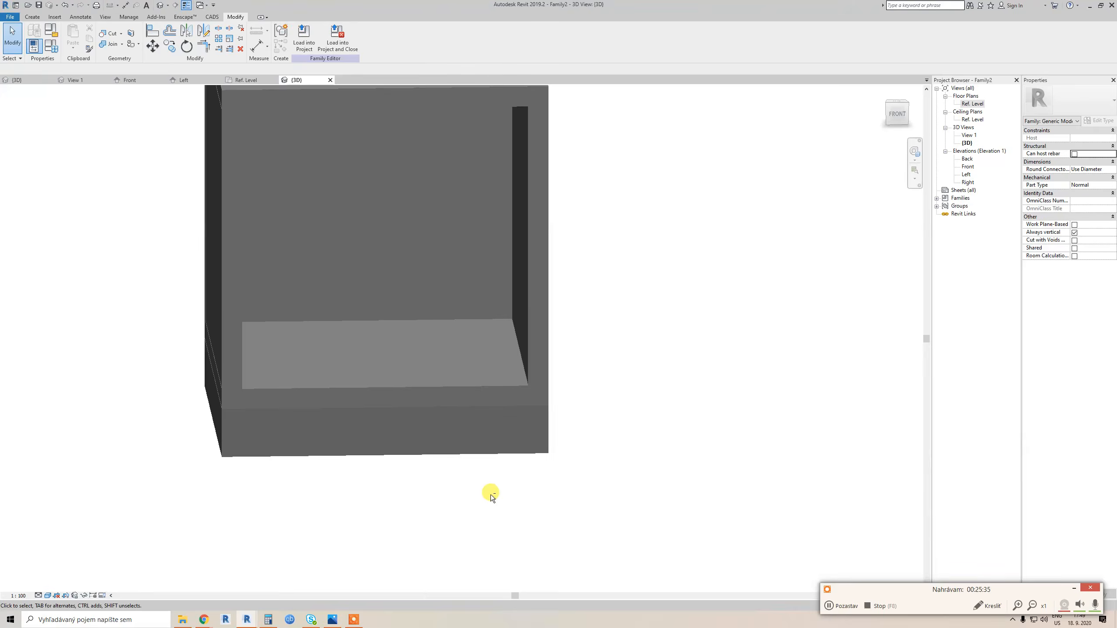
pyautogui.click(48, 595)
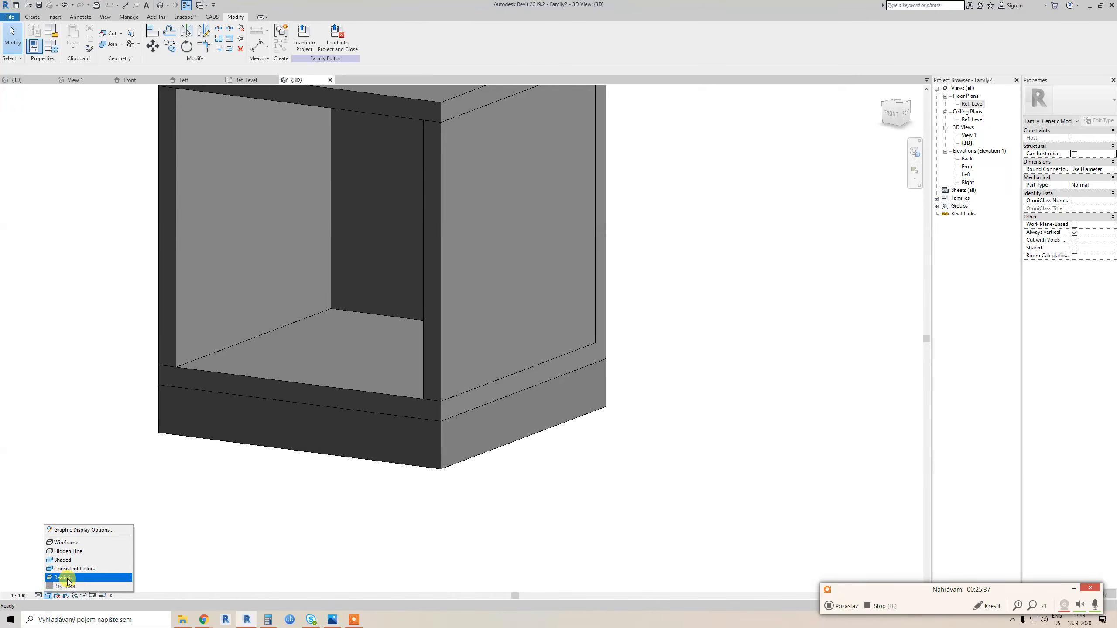
pyautogui.click(68, 579)
pyautogui.scroll(-2, 281, 491)
pyautogui.keyDown('shift'); pyautogui.moveTo(282, 492); pyautogui.dragTo(369, 492, button='middle'); pyautogui.keyUp('shift')
# Switch to Photos to compare the base's wood grain with the furniture reference picture, then return to the Revit model
pyautogui.click(331, 620)
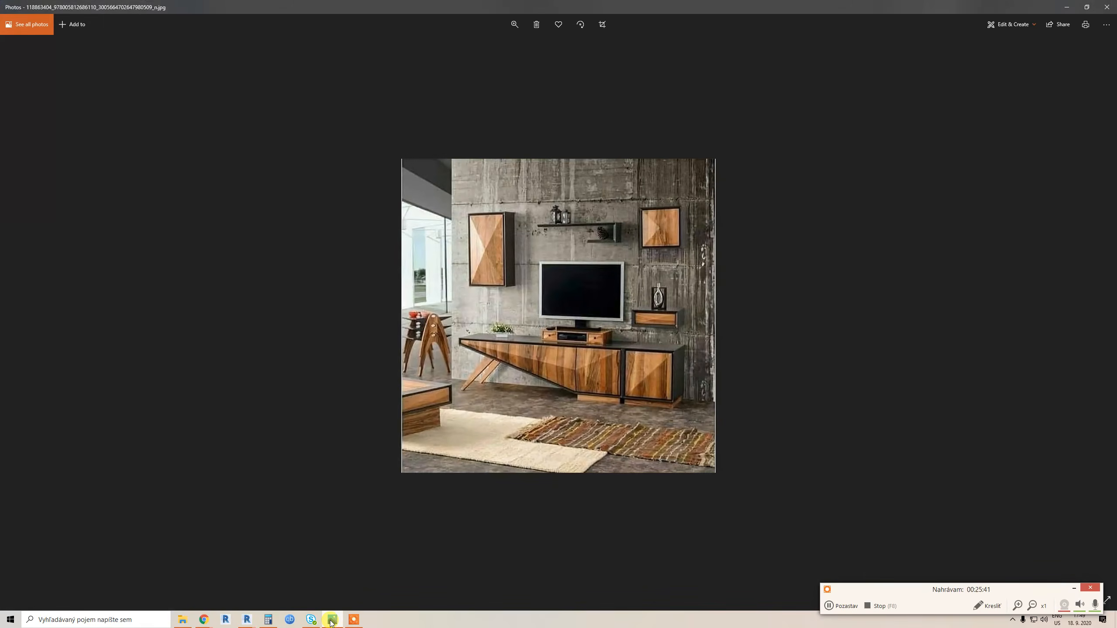
pyautogui.click(331, 620)
pyautogui.keyDown('shift'); pyautogui.moveTo(343, 507); pyautogui.dragTo(399, 514, button='middle'); pyautogui.keyUp('shift')
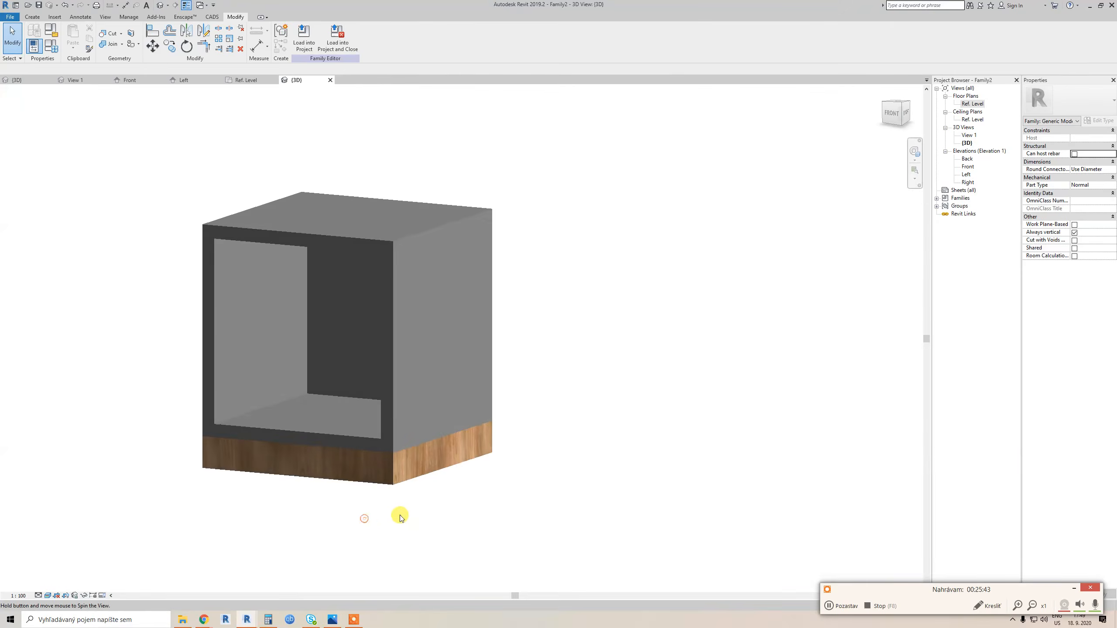
# Duplicate the Birch material used for the Bottom parameter and name the copy Birch 90
pyautogui.press('t')
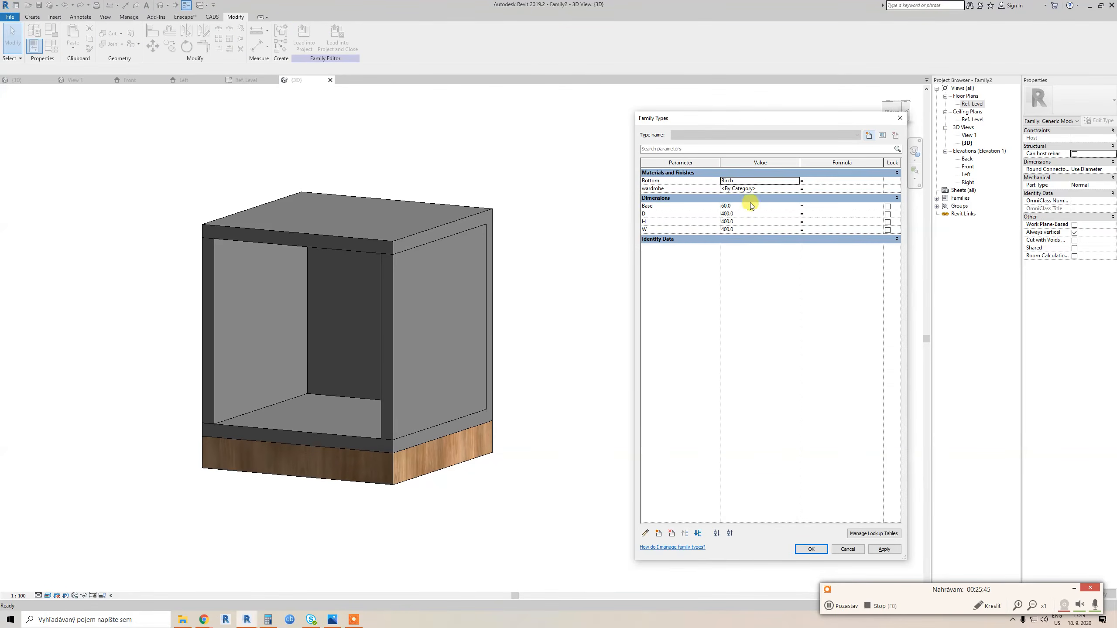
pyautogui.click(797, 180)
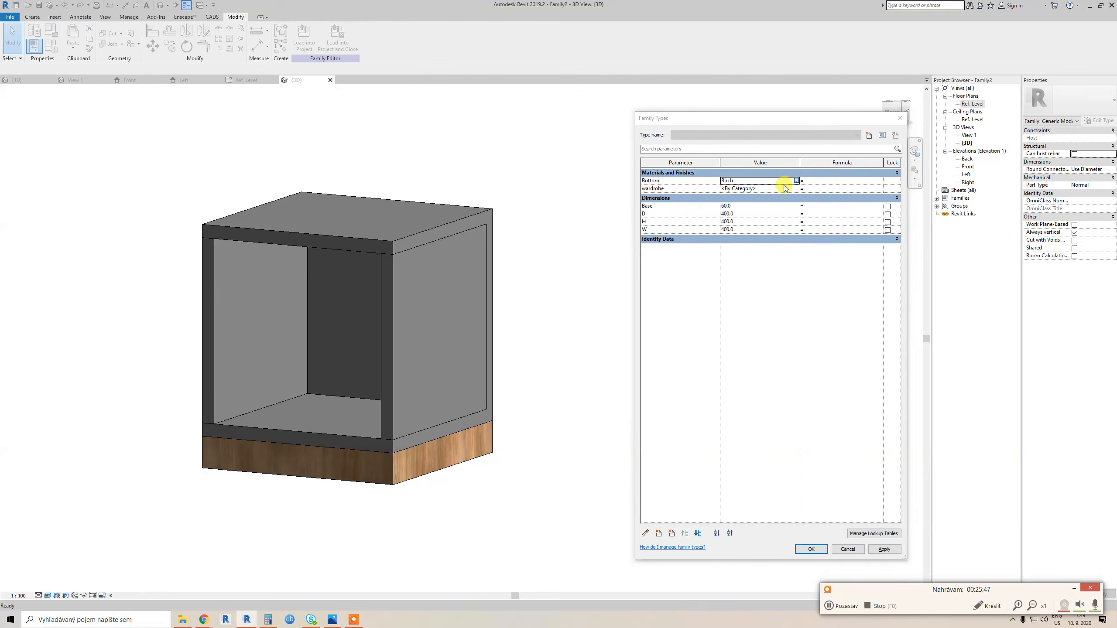
pyautogui.rightClick(175, 248)
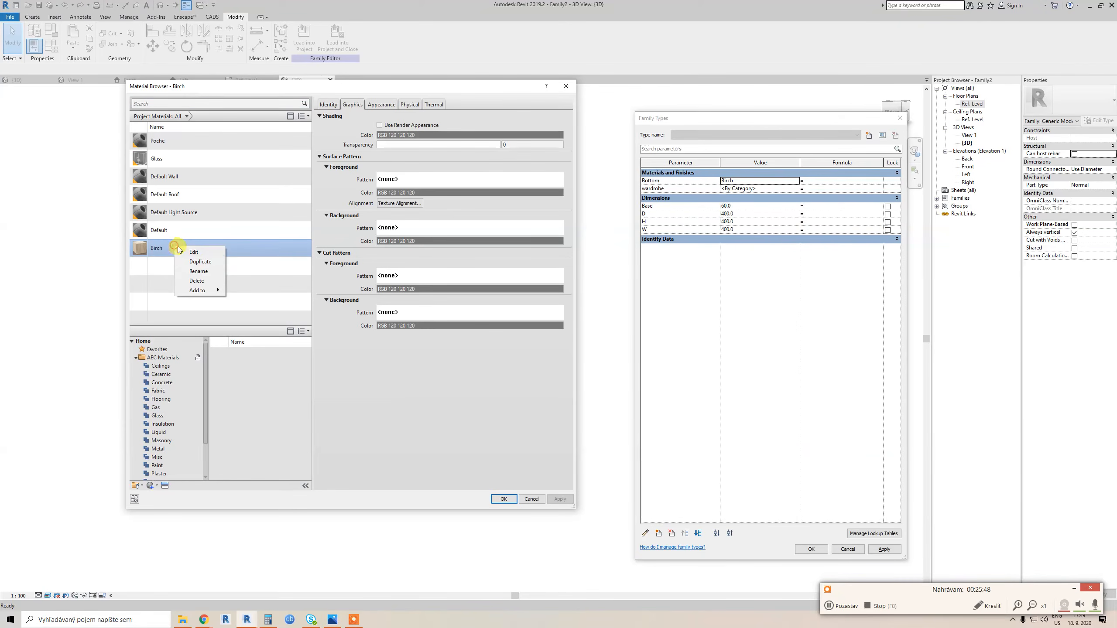
pyautogui.click(209, 261)
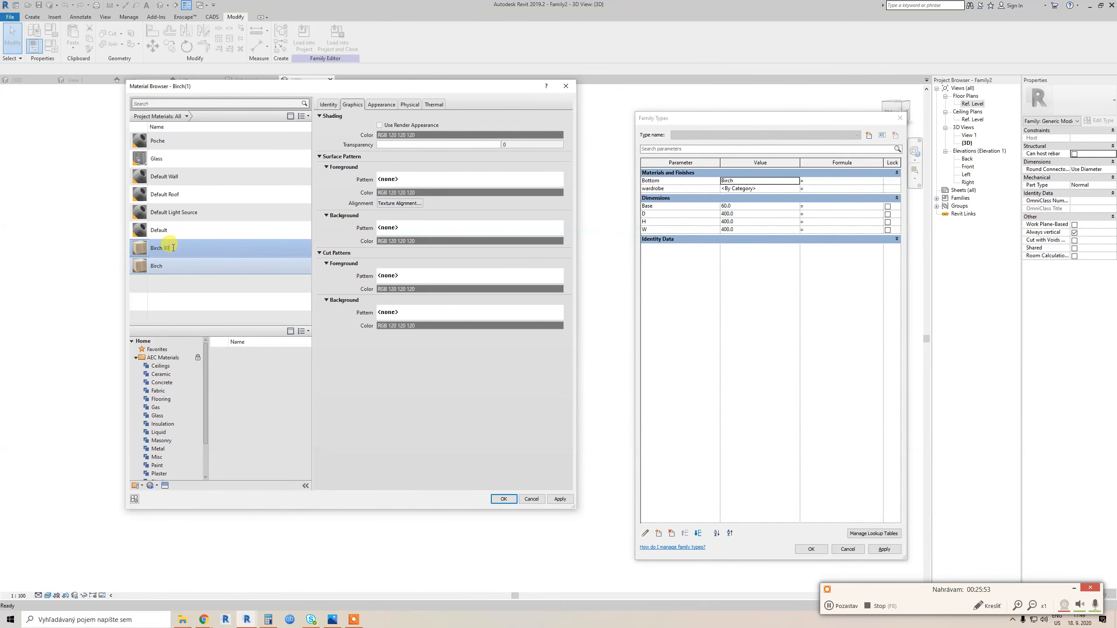
pyautogui.press('Return')
# Duplicate the Birch 90 material's appearance asset, link its texture transforms, and rotate the wood_birch_color.jpg texture to 90°
pyautogui.click(382, 104)
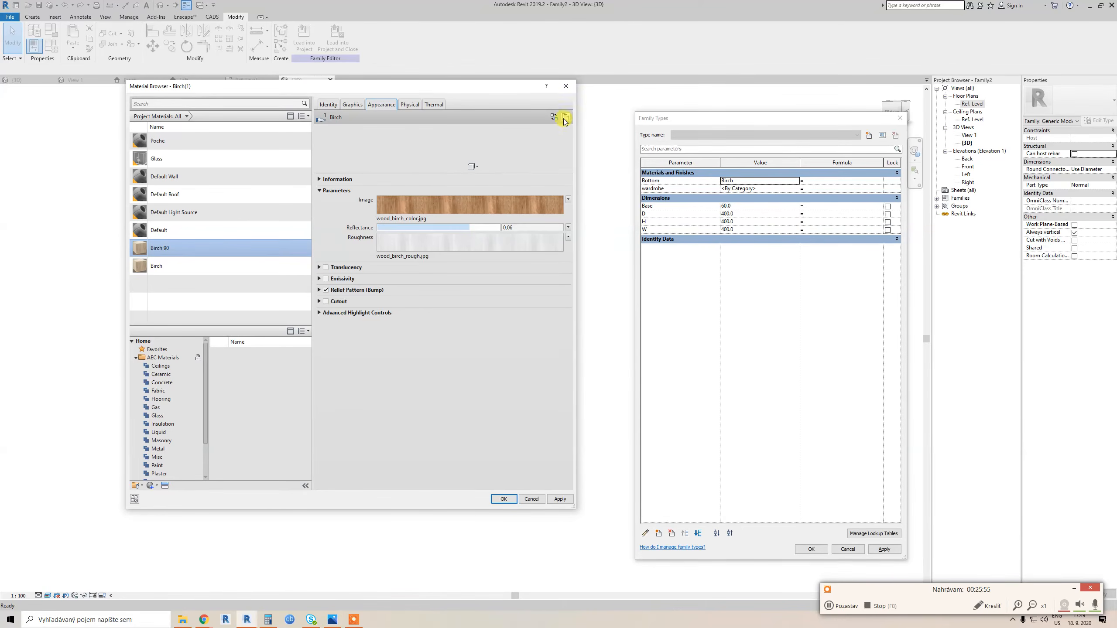
pyautogui.click(566, 117)
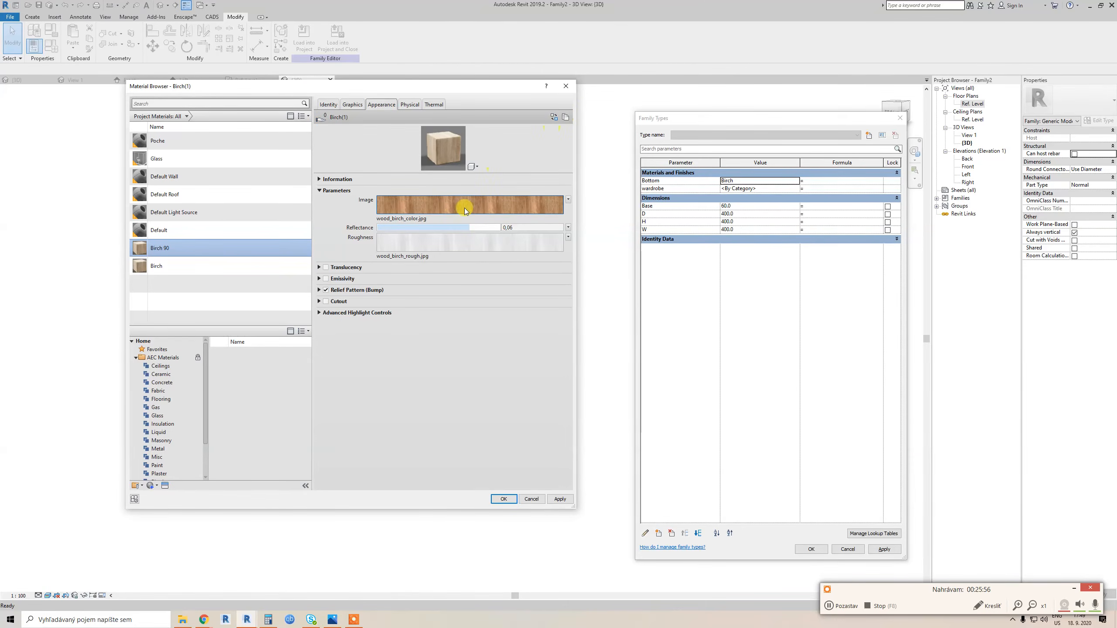
pyautogui.click(428, 203)
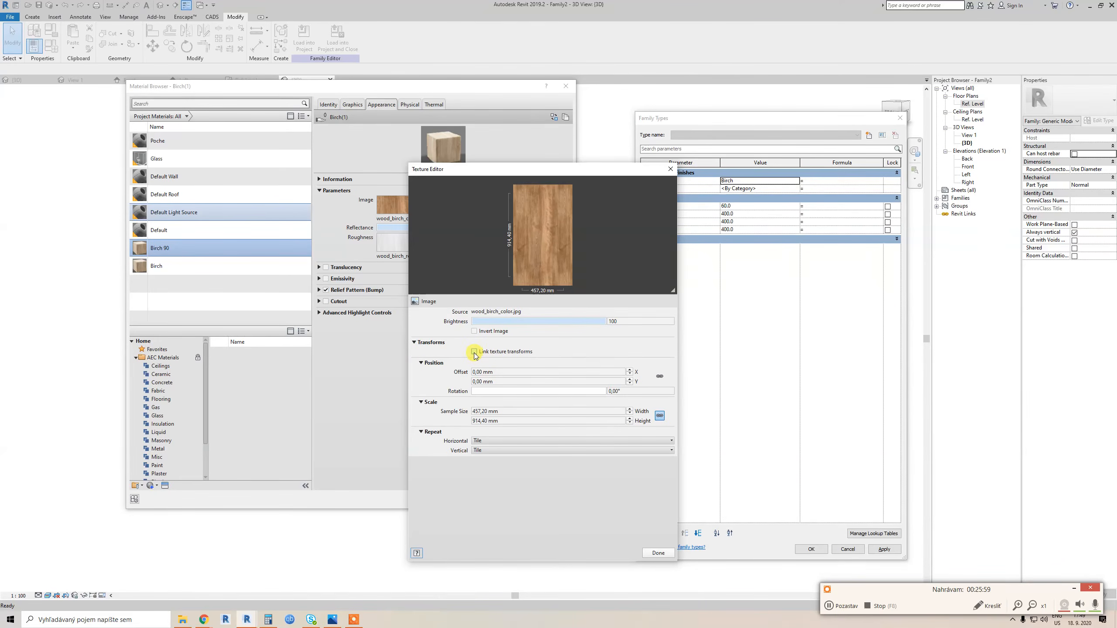
pyautogui.click(474, 352)
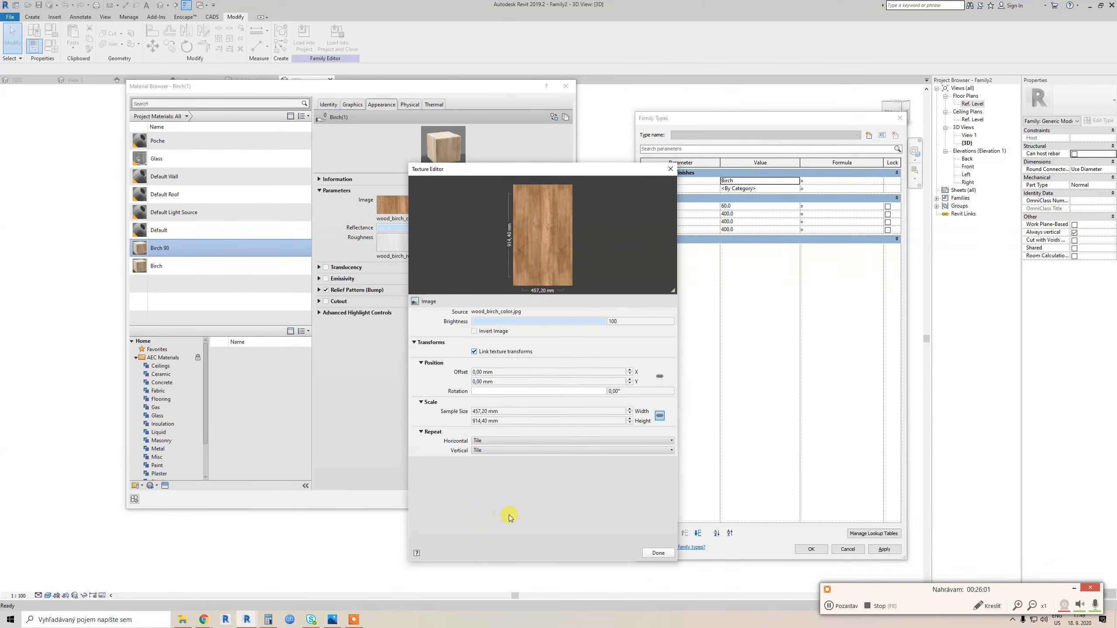
pyautogui.click(635, 390)
pyautogui.write('90')
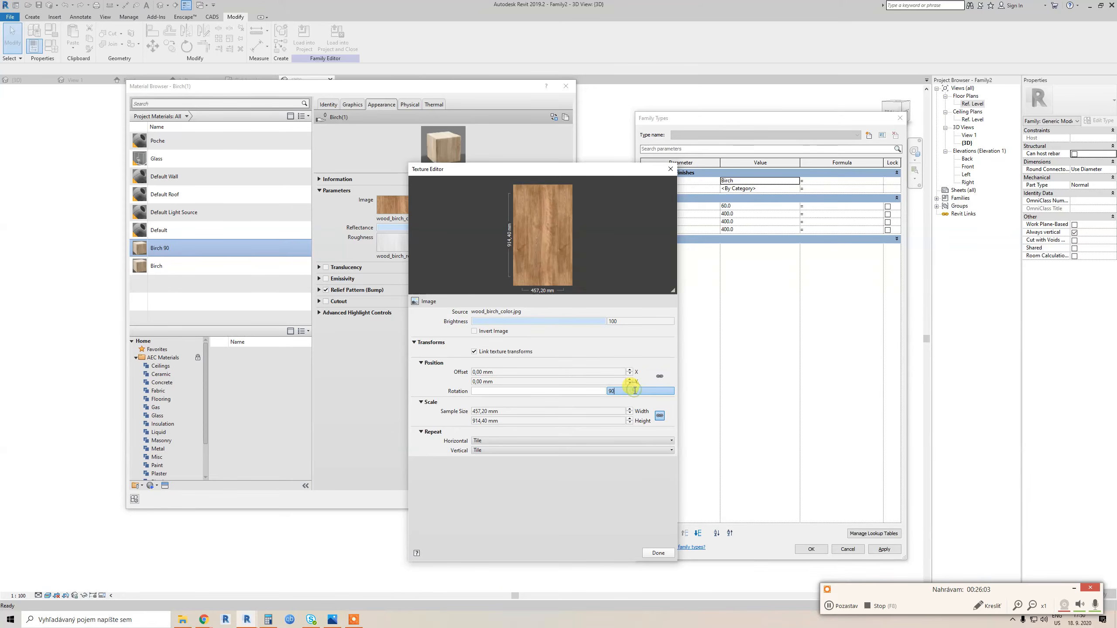
pyautogui.click(664, 554)
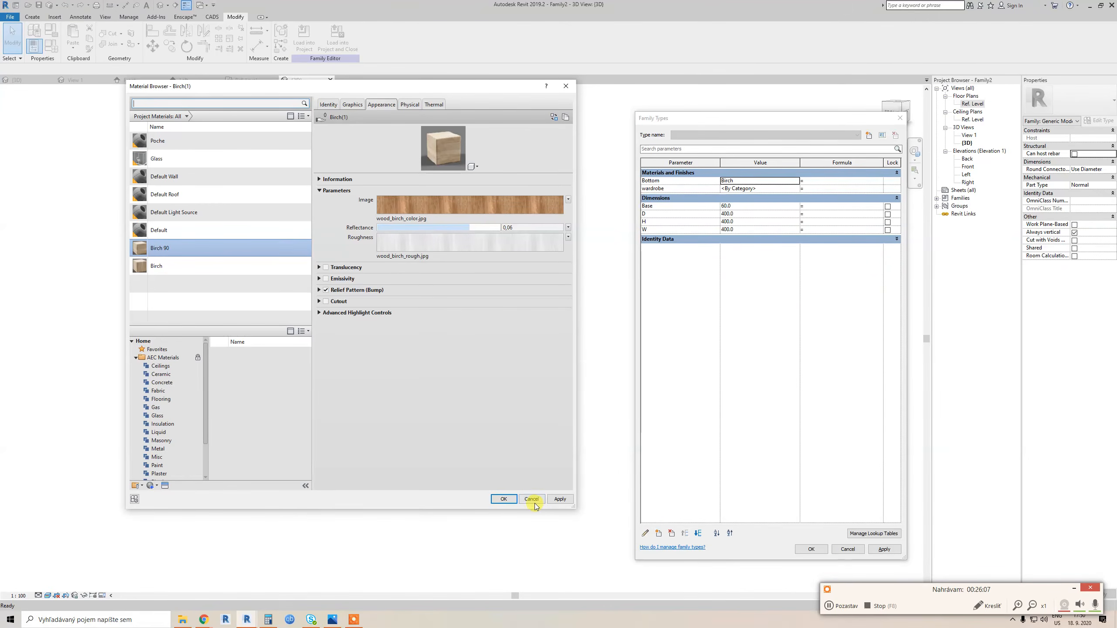
# Assign Birch 90 to the Bottom material parameter, apply the family type change, and view the base's wood grain
pyautogui.click(524, 500)
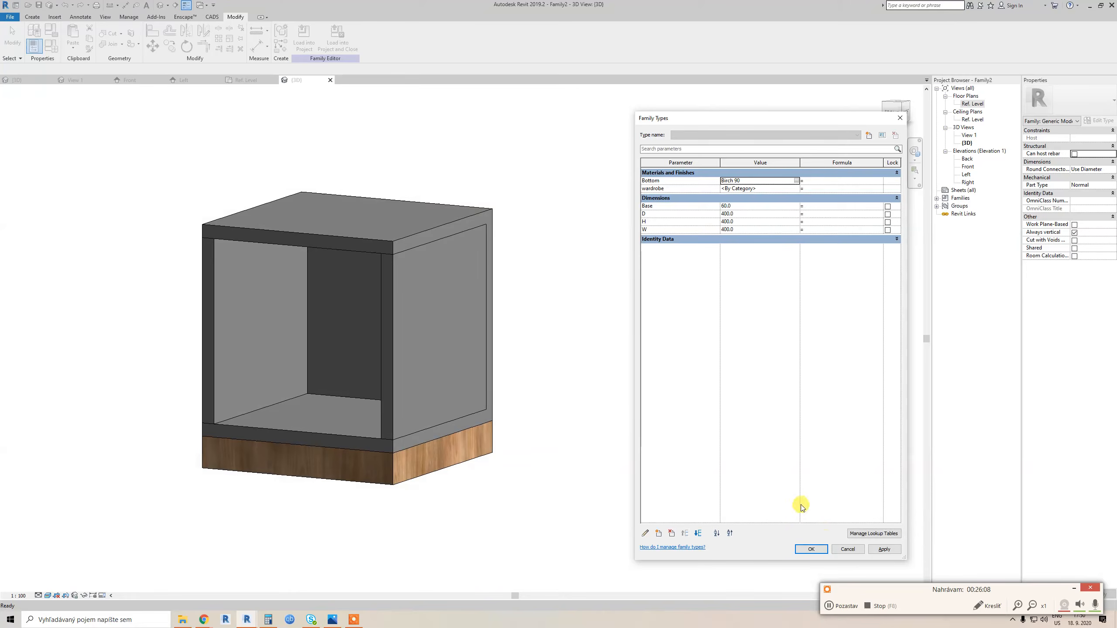
pyautogui.click(883, 549)
pyautogui.click(812, 549)
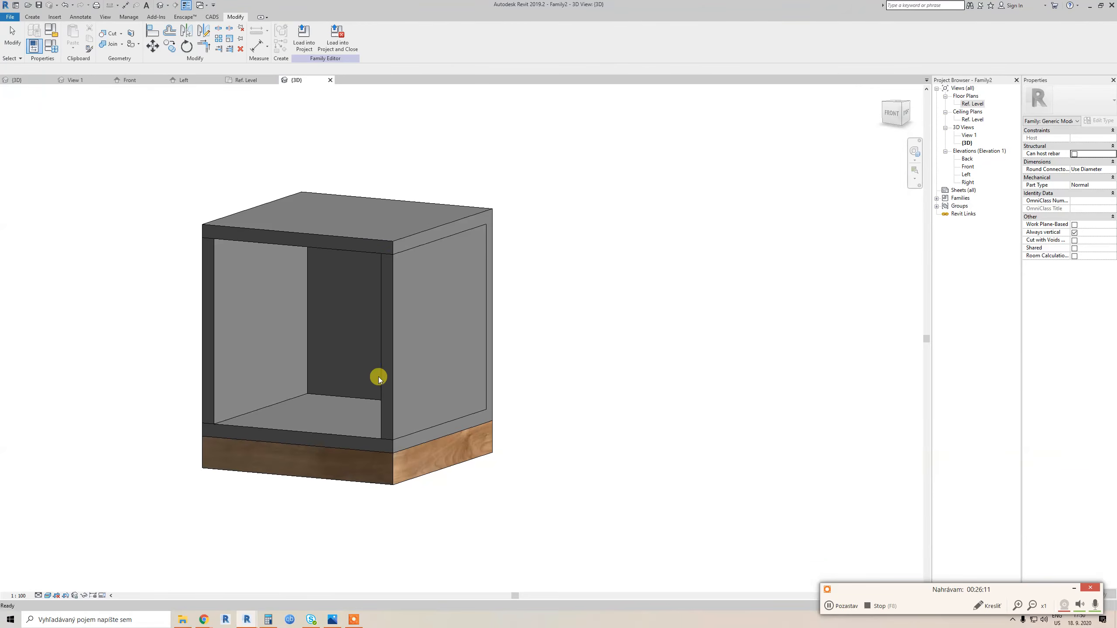
pyautogui.keyDown('shift'); pyautogui.moveTo(362, 457); pyautogui.dragTo(318, 480, button='middle'); pyautogui.keyUp('shift')
# Set the wardrobe material parameter to the Birch material and apply the family type change
pyautogui.press('f')
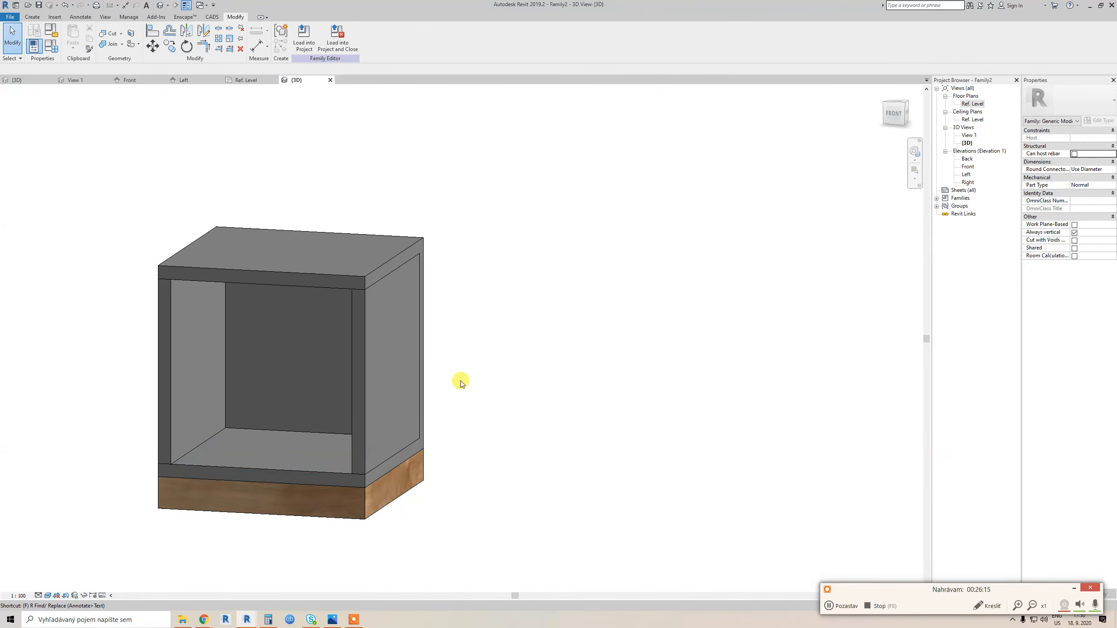
pyautogui.press('t')
pyautogui.click(797, 190)
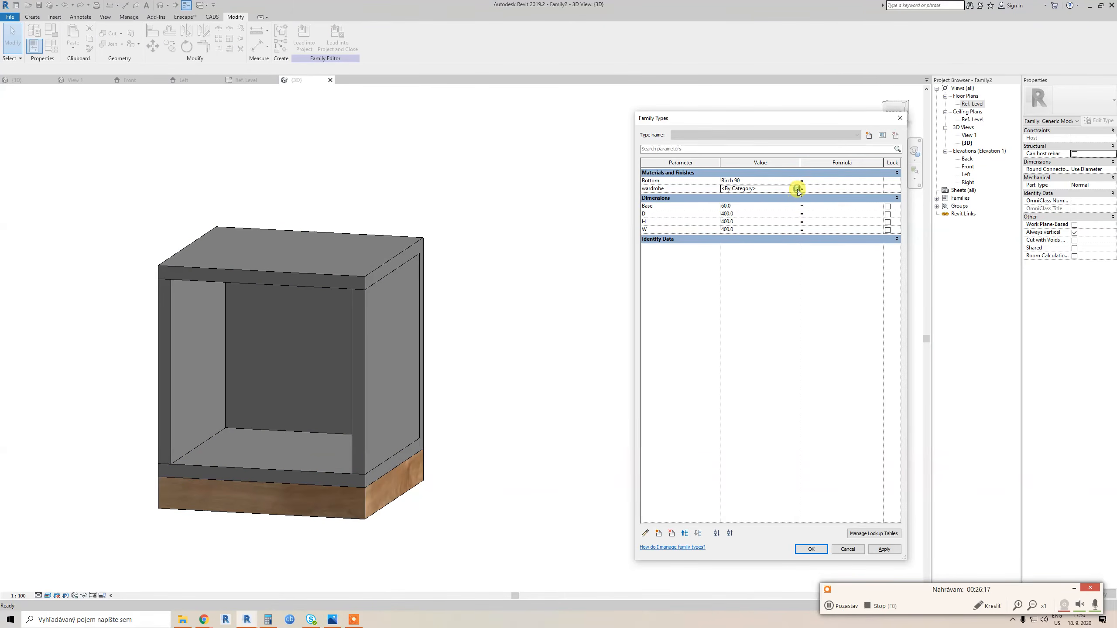
pyautogui.click(797, 189)
pyautogui.click(196, 265)
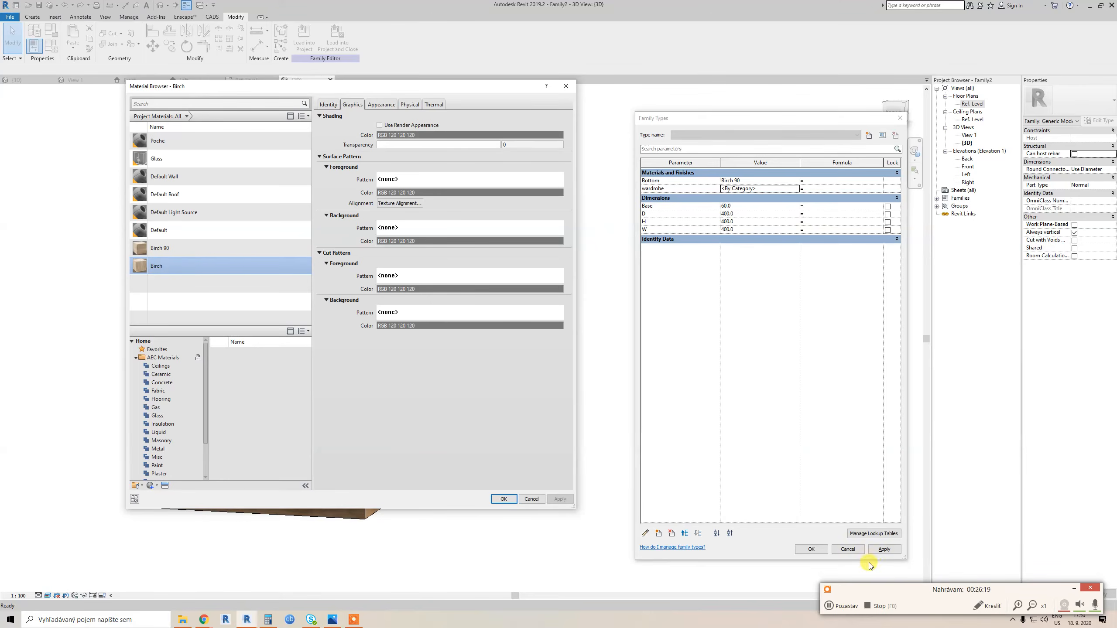
pyautogui.click(504, 499)
pyautogui.click(884, 549)
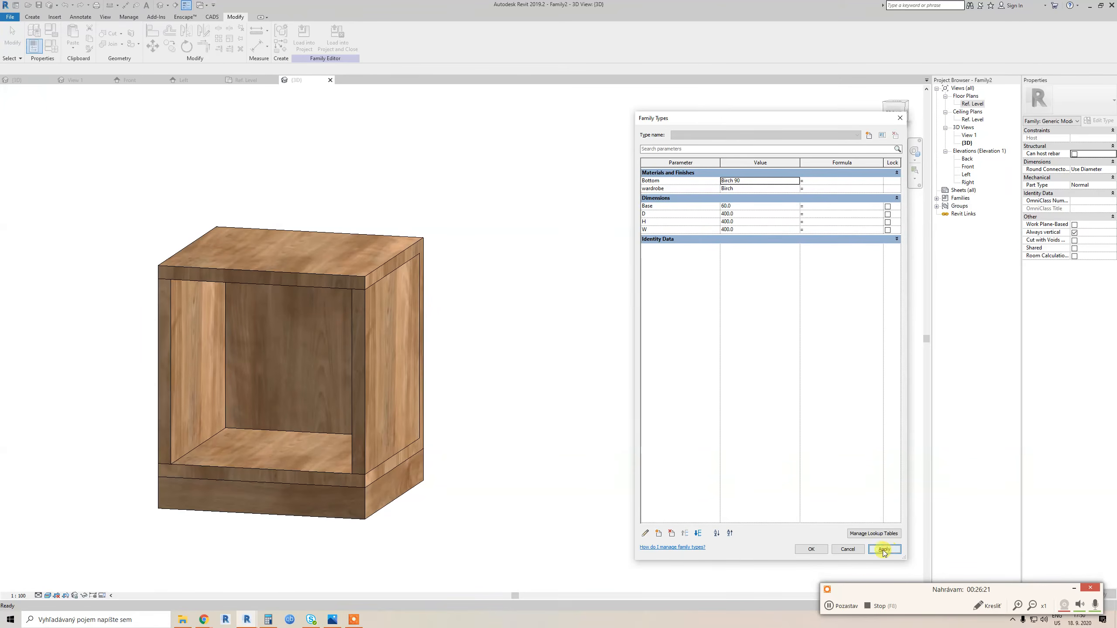
pyautogui.click(811, 549)
# Examine the wood grain direction on the hollow box and its two side panels
pyautogui.keyDown('shift'); pyautogui.moveTo(324, 389); pyautogui.dragTo(488, 424, button='middle'); pyautogui.keyUp('shift')
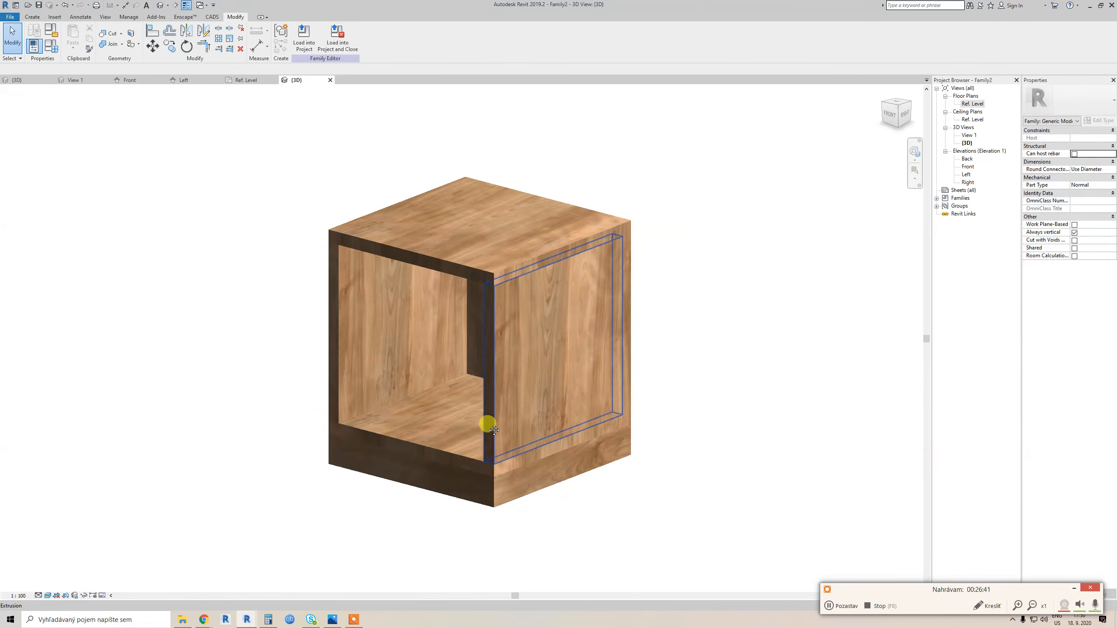
pyautogui.click(480, 223)
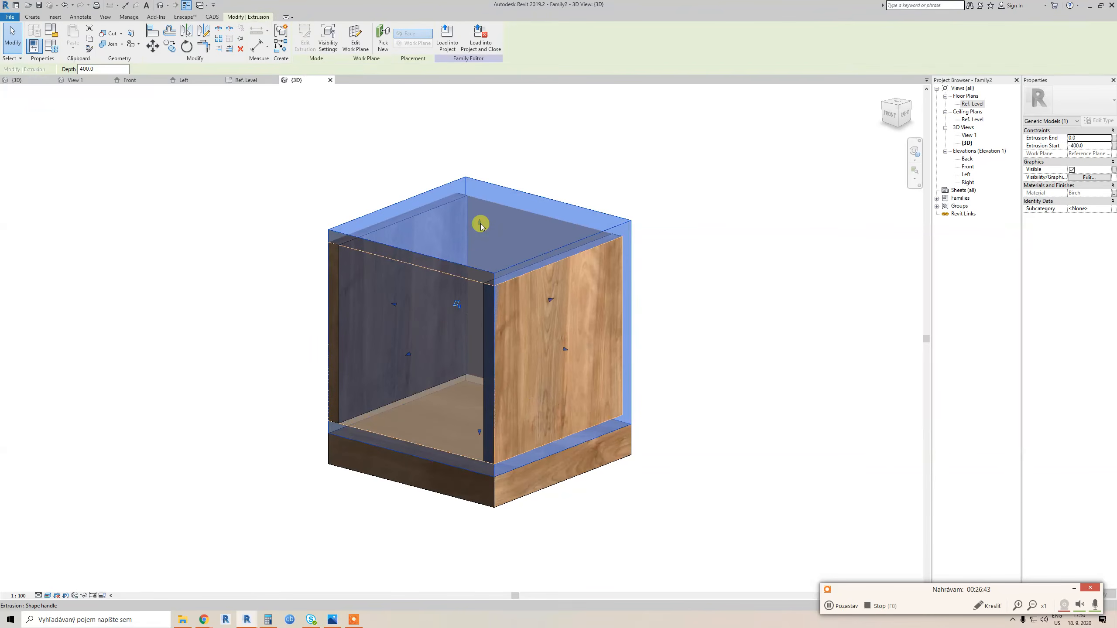
pyautogui.press('Escape')
pyautogui.click(554, 346)
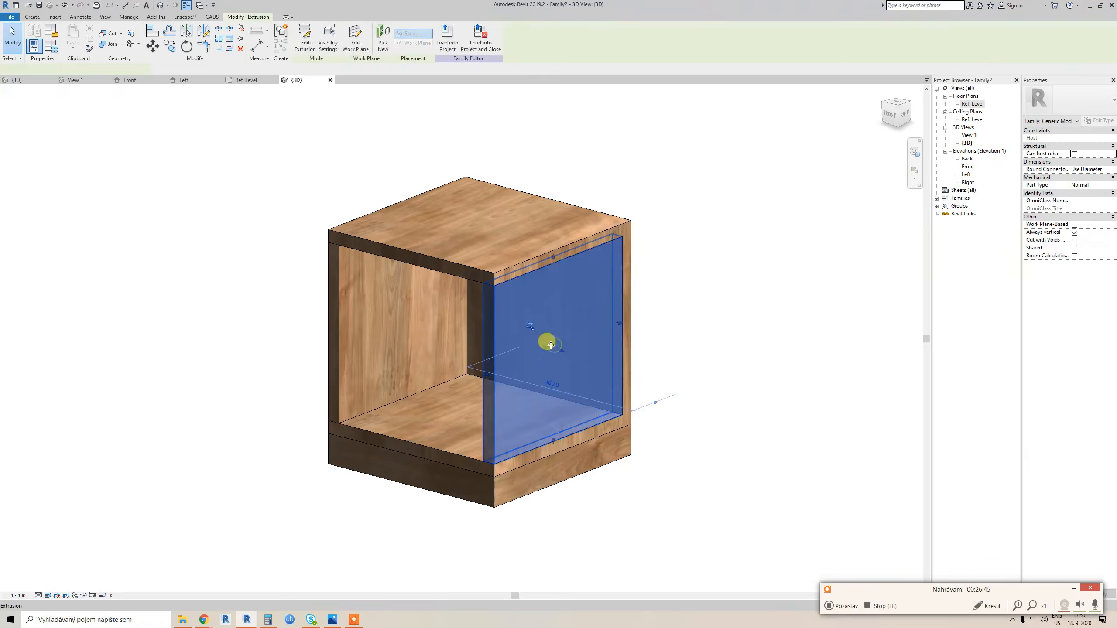
pyautogui.keyDown('ctrl'); pyautogui.click(394, 318); pyautogui.keyUp('ctrl')
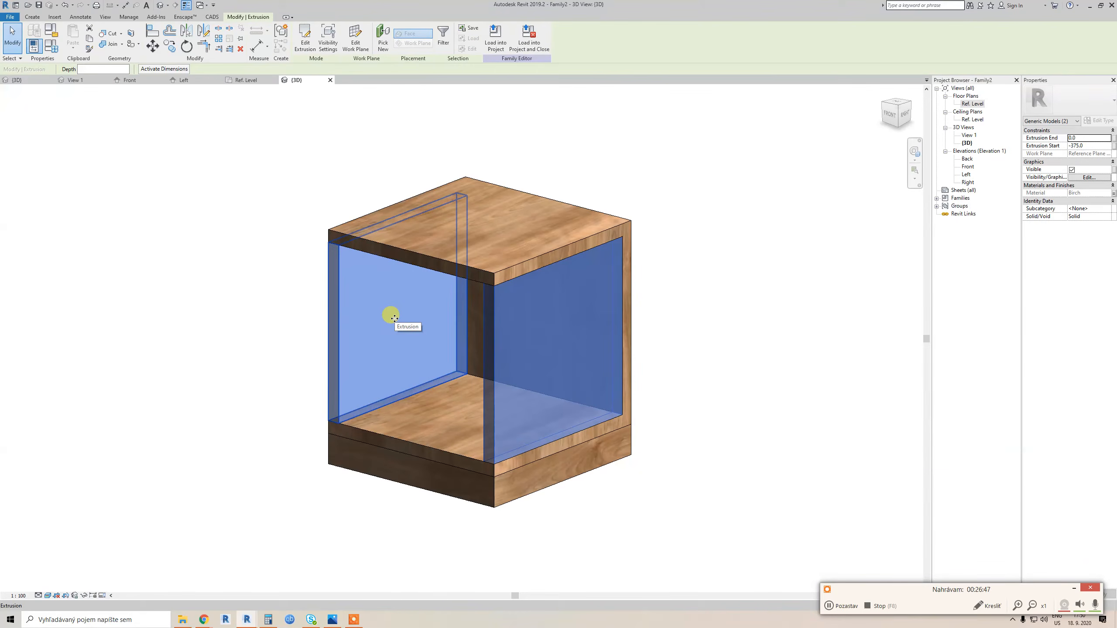
pyautogui.press('Escape')
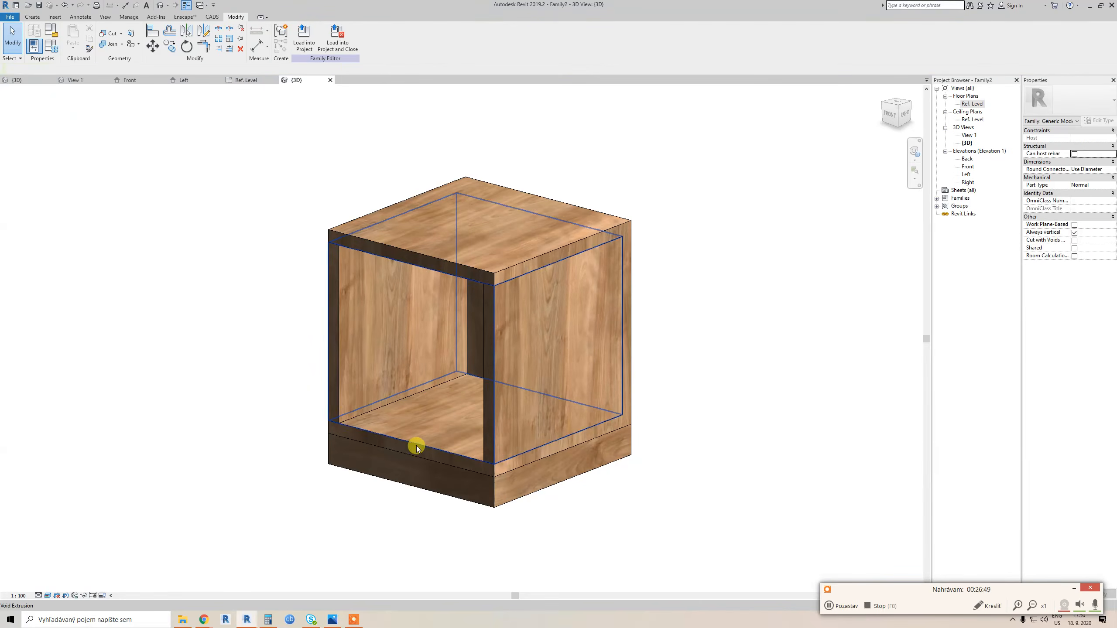
pyautogui.keyDown('shift'); pyautogui.moveTo(416, 449); pyautogui.dragTo(492, 449, button='middle'); pyautogui.keyUp('shift')
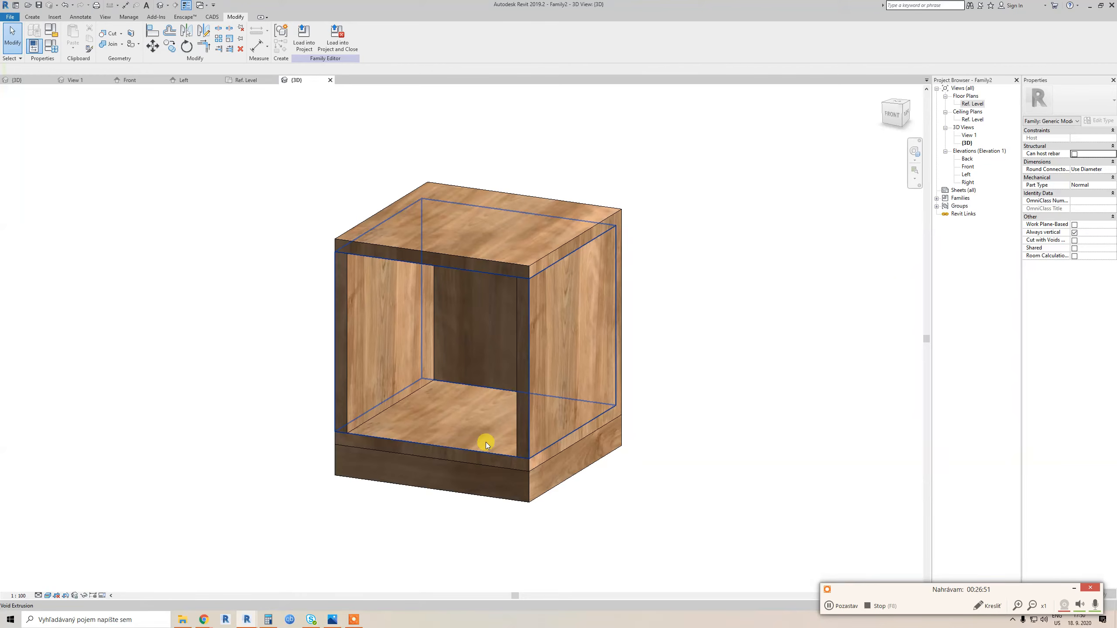
# Add a family type parameter named wardrobe 90 of type Material, grouped under Materials and Finishes
pyautogui.press('f')
pyautogui.press('t')
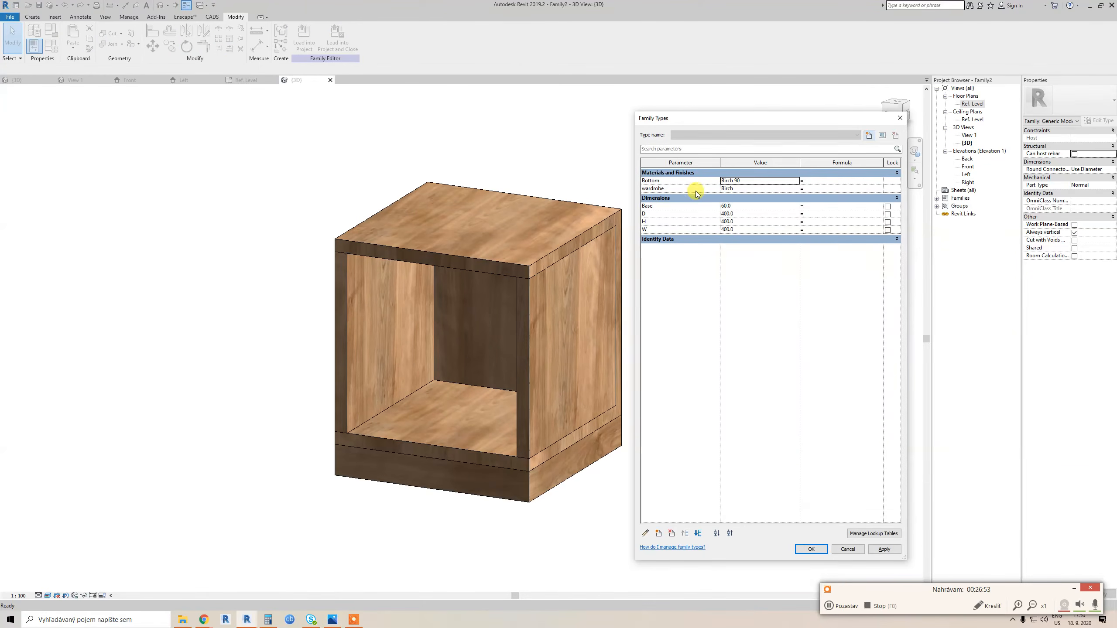
pyautogui.click(698, 189)
pyautogui.click(658, 533)
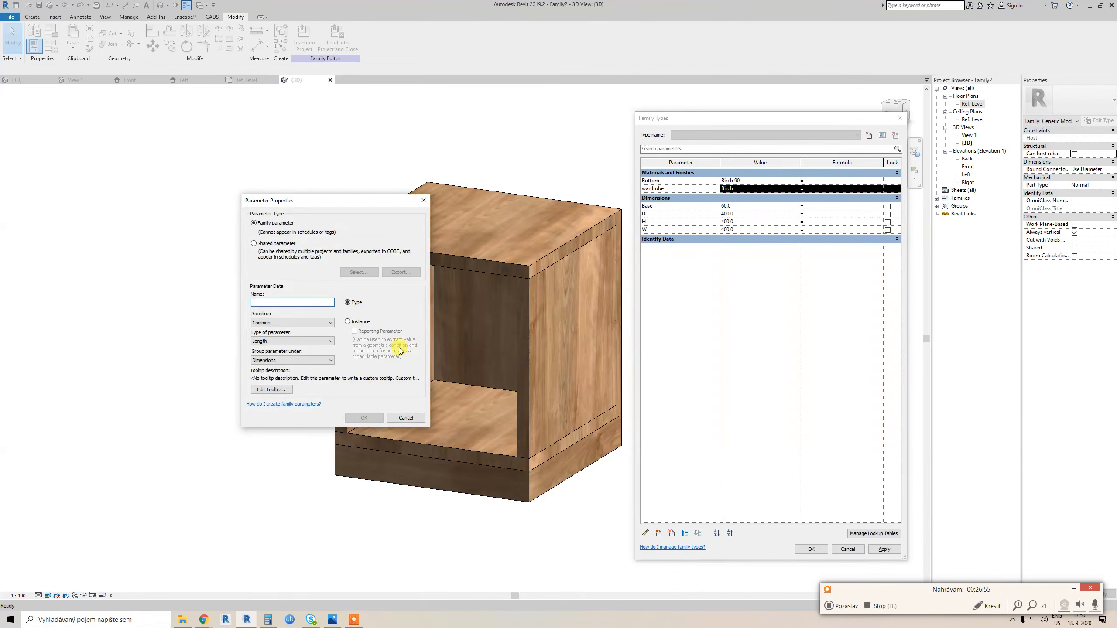
pyautogui.click(288, 344)
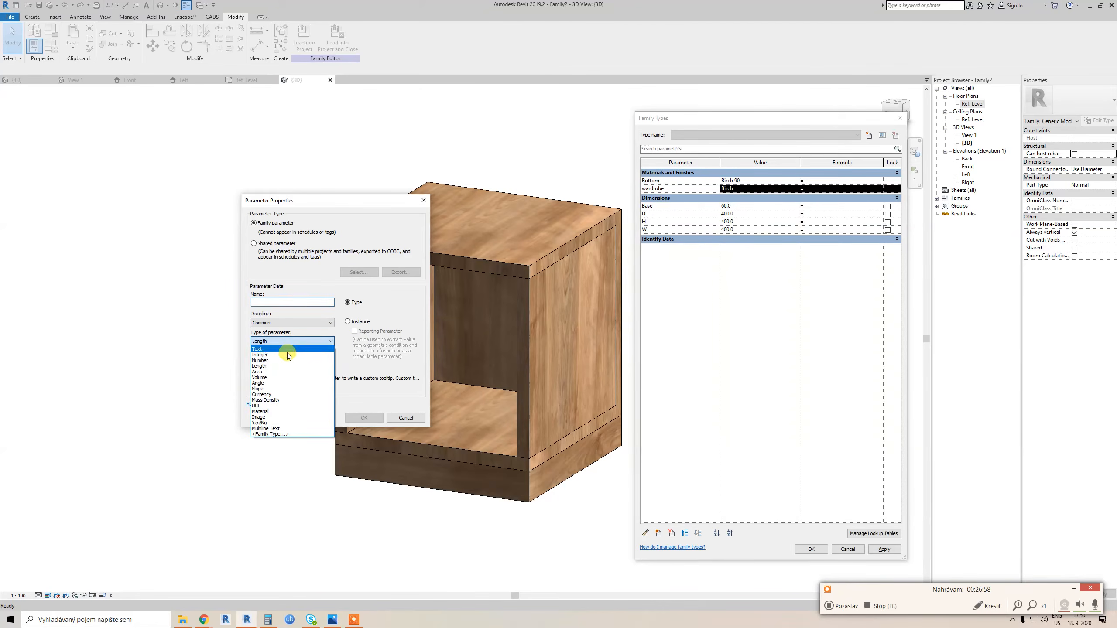
pyautogui.click(273, 412)
pyautogui.click(277, 302)
pyautogui.write('w')
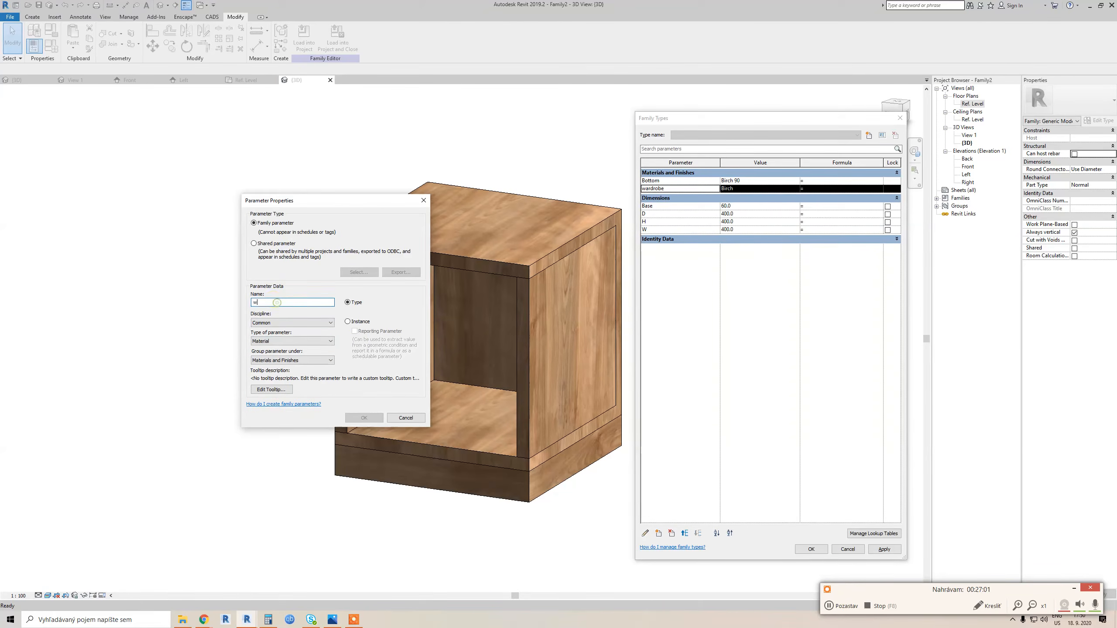
pyautogui.write('ardrobe 90')
pyautogui.click(353, 420)
# Copy the Bottom parameter's Birch 90 value into the wardrobe 90 parameter and confirm the family types
pyautogui.click(762, 180)
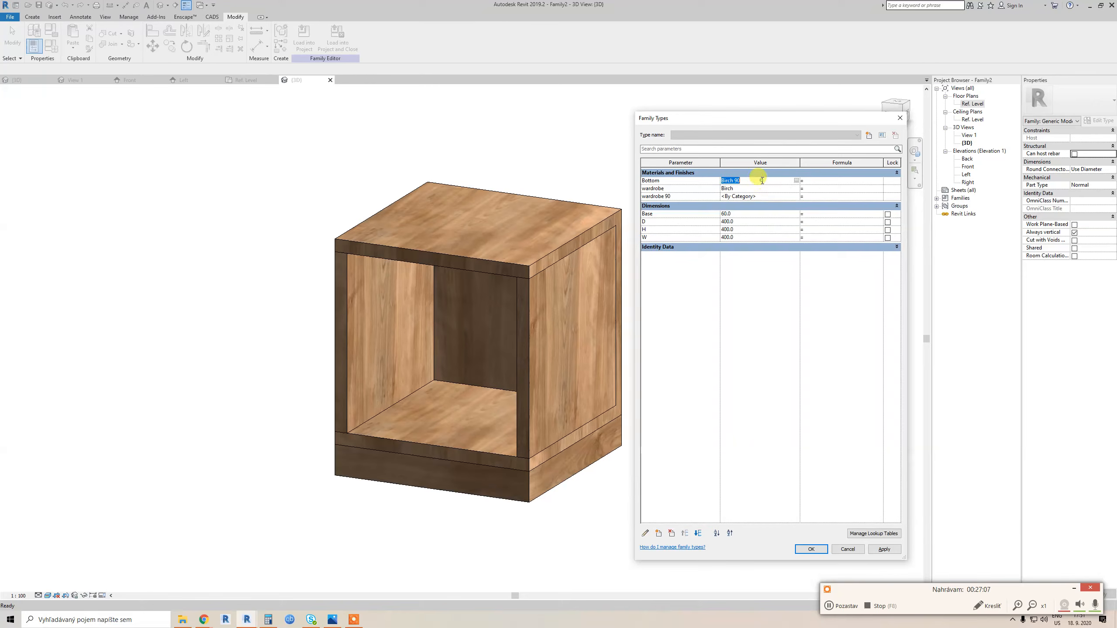
pyautogui.hotkey('ctrl', 'c')
pyautogui.click(770, 196)
pyautogui.hotkey('ctrl', 'v')
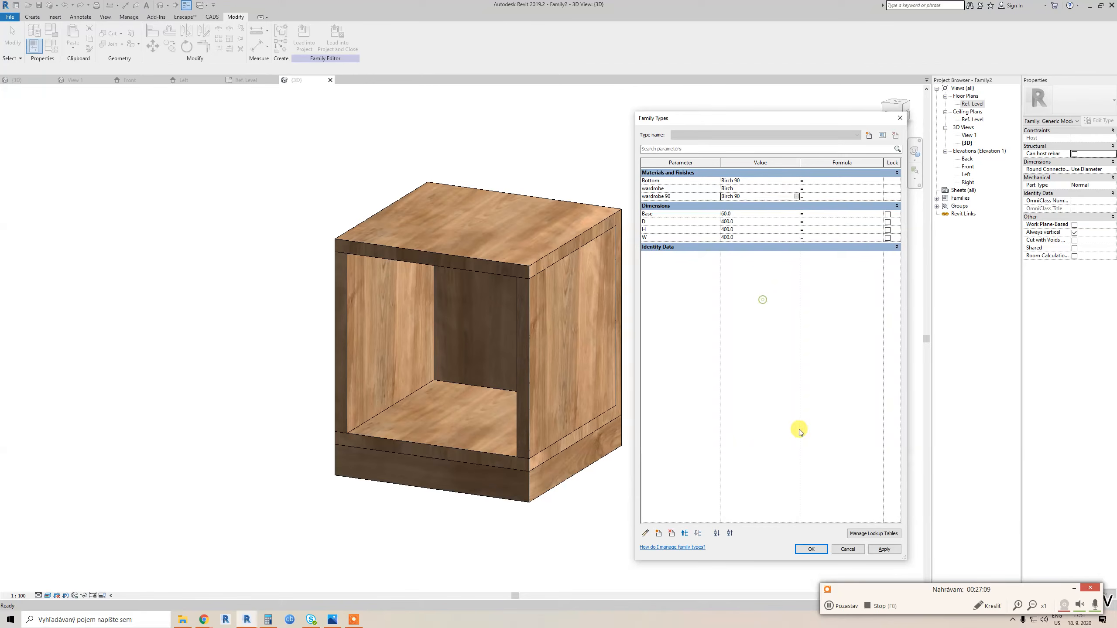
pyautogui.click(818, 551)
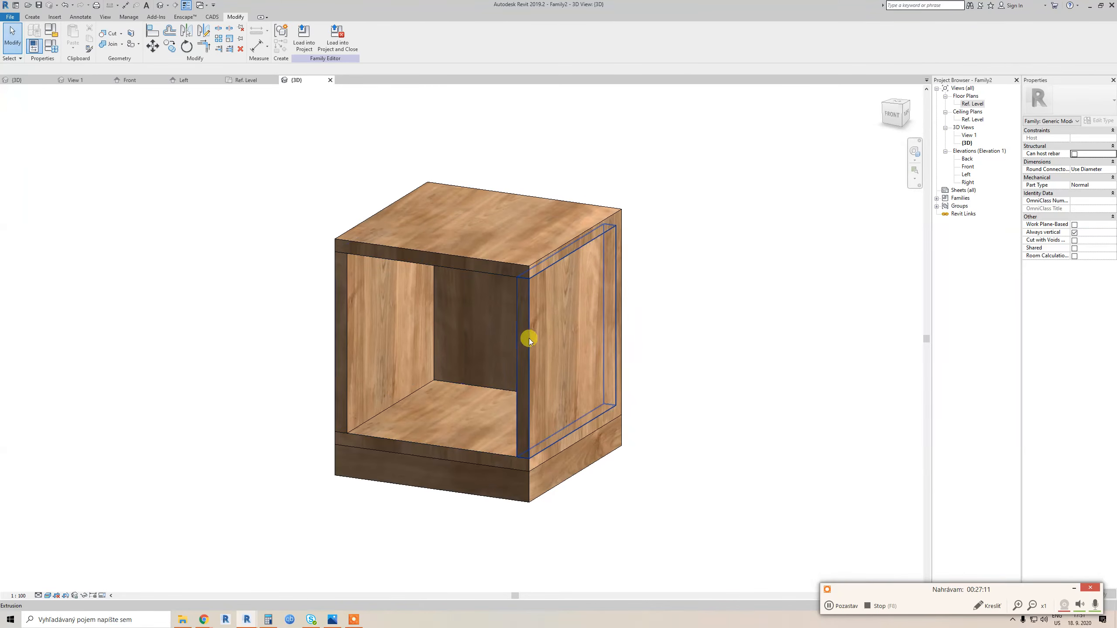
# Associate the hollow box extrusion's material with the wardrobe 90 family parameter and view the model from its front corner
pyautogui.click(527, 248)
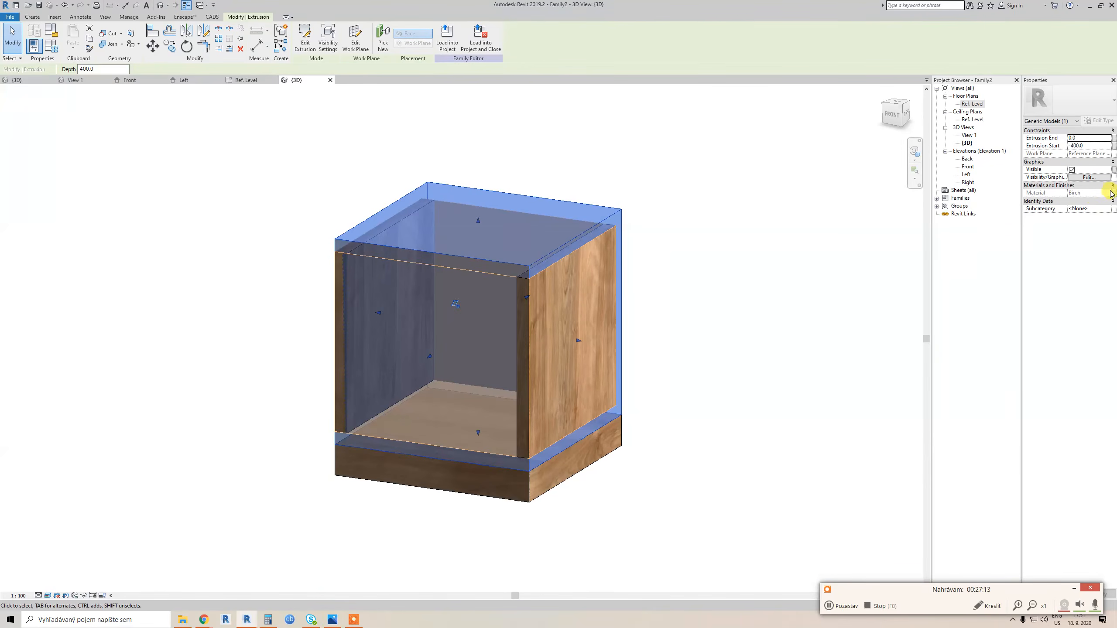
pyautogui.click(1114, 195)
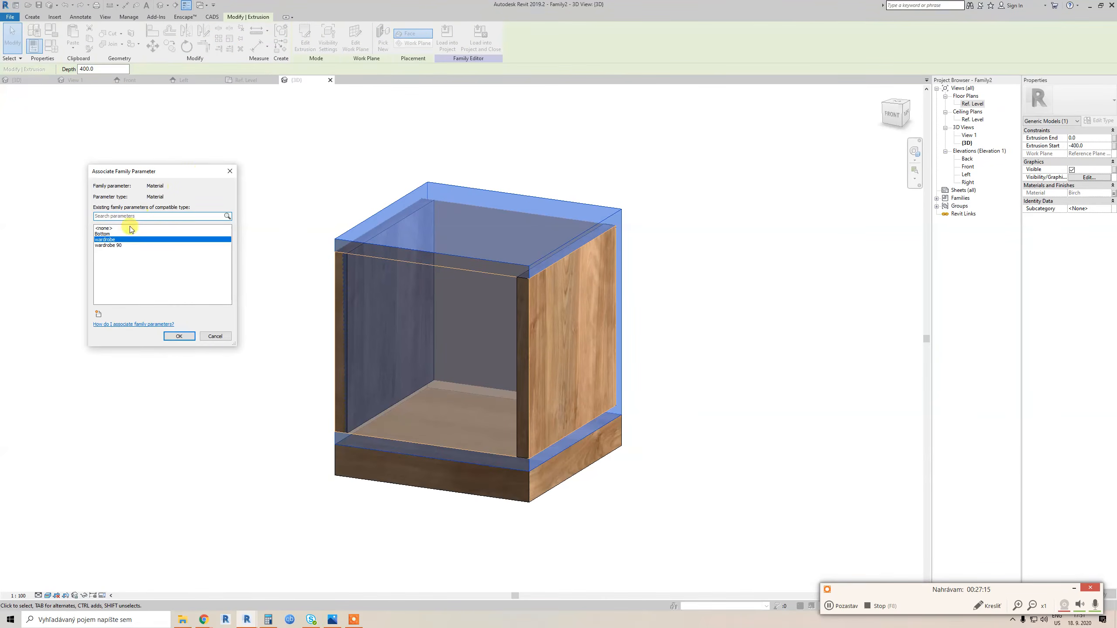
pyautogui.click(119, 246)
pyautogui.click(179, 336)
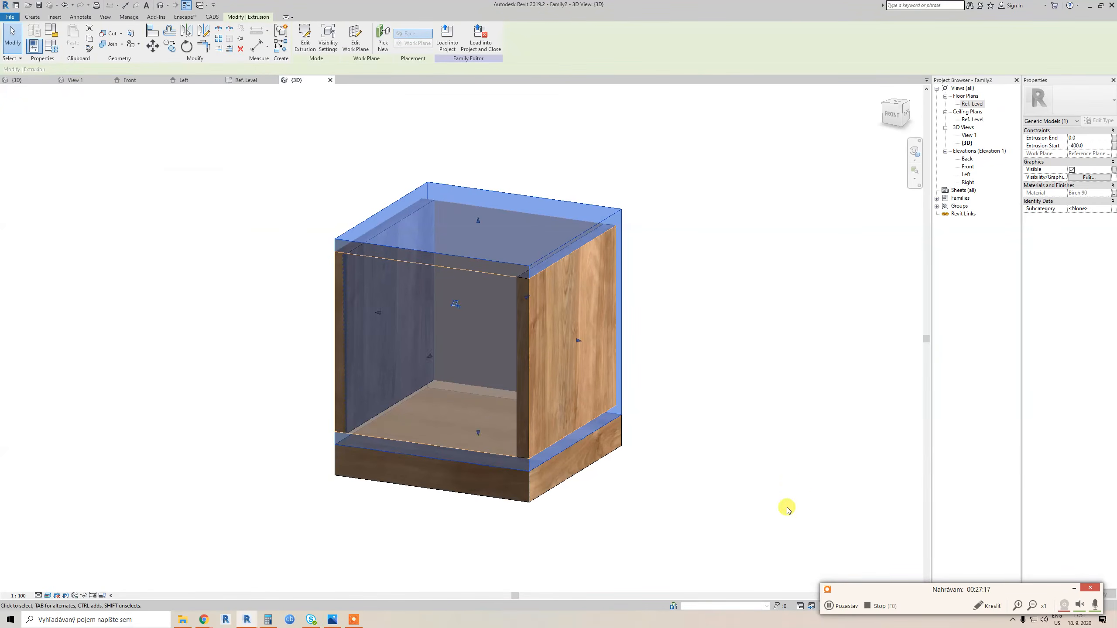
pyautogui.press('Escape')
pyautogui.keyDown('shift'); pyautogui.moveTo(532, 456); pyautogui.dragTo(580, 434, button='middle'); pyautogui.keyUp('shift')
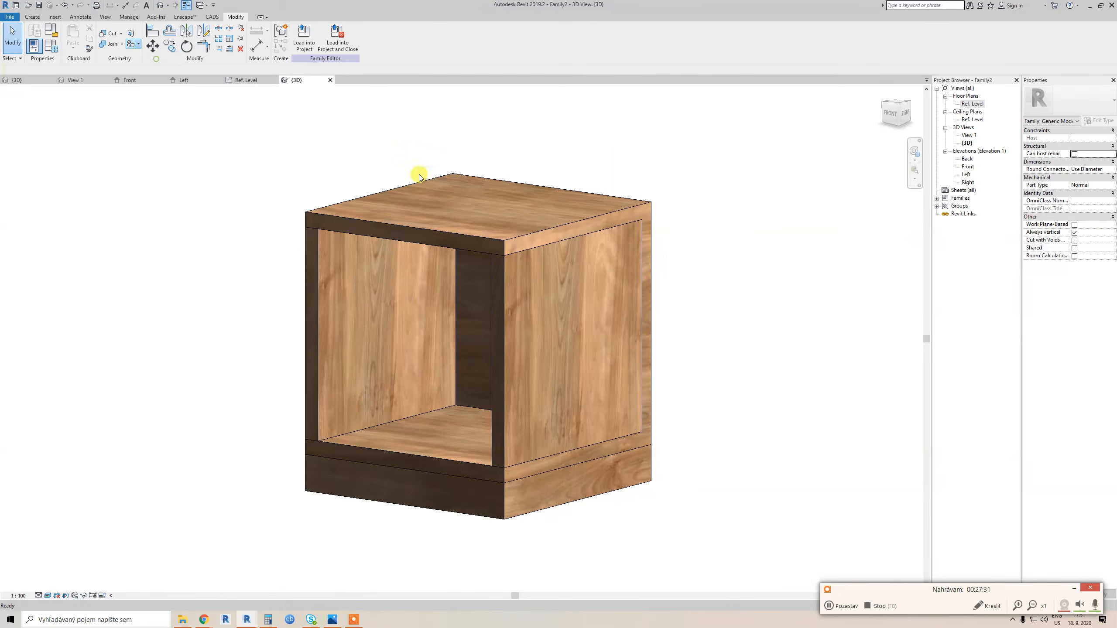
# Paint the hollow box's outer right and left side faces with the wardrobe (param) material, then finish painting
pyautogui.press('p')
pyautogui.press('t')
pyautogui.moveTo(507, 241)
pyautogui.keyDown('shift'); pyautogui.mouseDown(button='middle')
pyautogui.moveTo(461, 257)
pyautogui.moveTo(493, 260)
pyautogui.mouseUp(button='middle'); pyautogui.keyUp('shift')
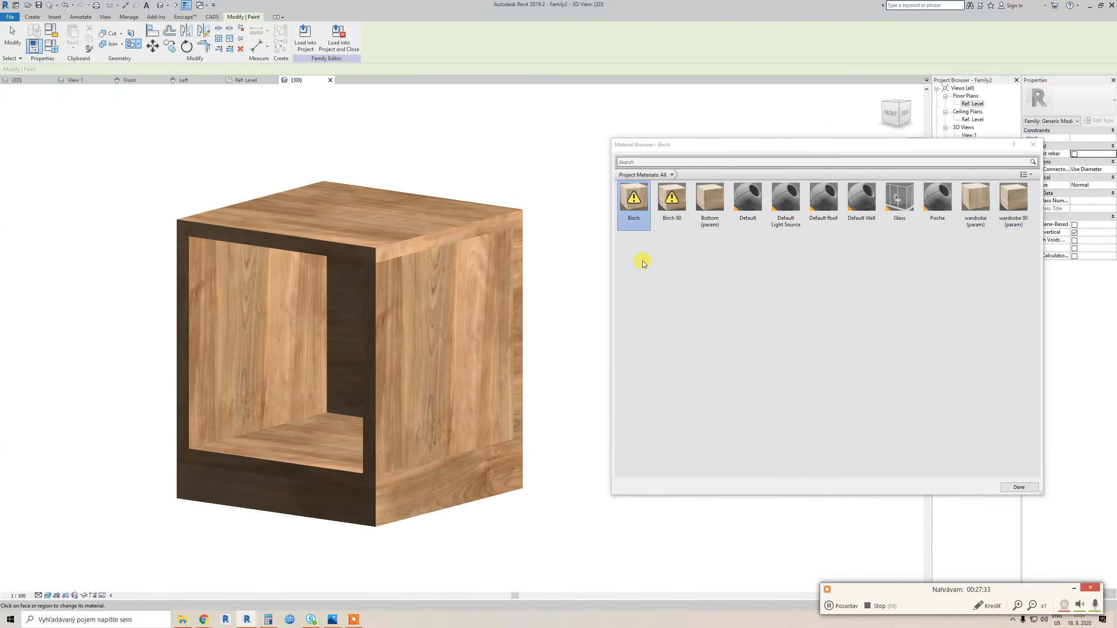
pyautogui.click(977, 207)
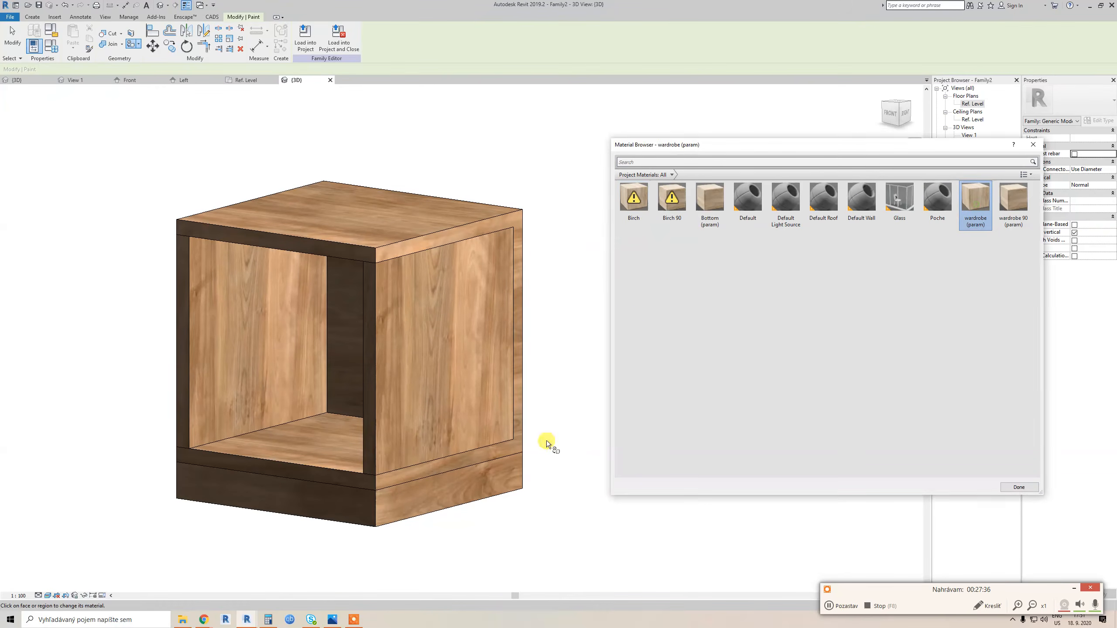
pyautogui.click(444, 467)
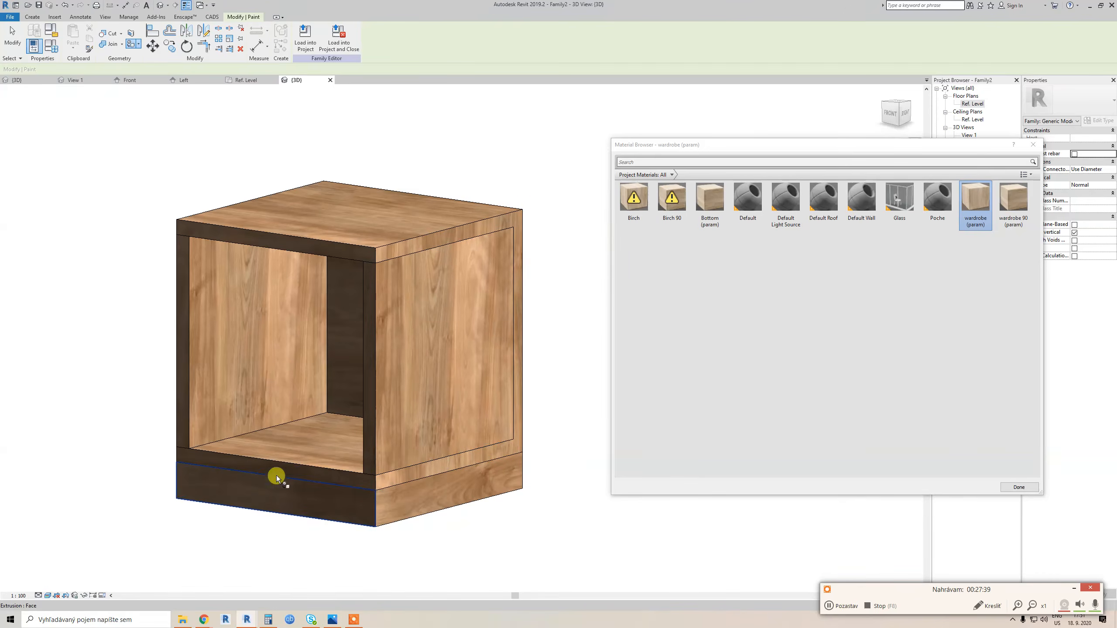
pyautogui.moveTo(280, 469)
pyautogui.keyDown('shift'); pyautogui.mouseDown(button='middle')
pyautogui.moveTo(368, 474)
pyautogui.moveTo(606, 456)
pyautogui.moveTo(332, 467)
pyautogui.mouseUp(button='middle'); pyautogui.keyUp('shift')
pyautogui.click(335, 470)
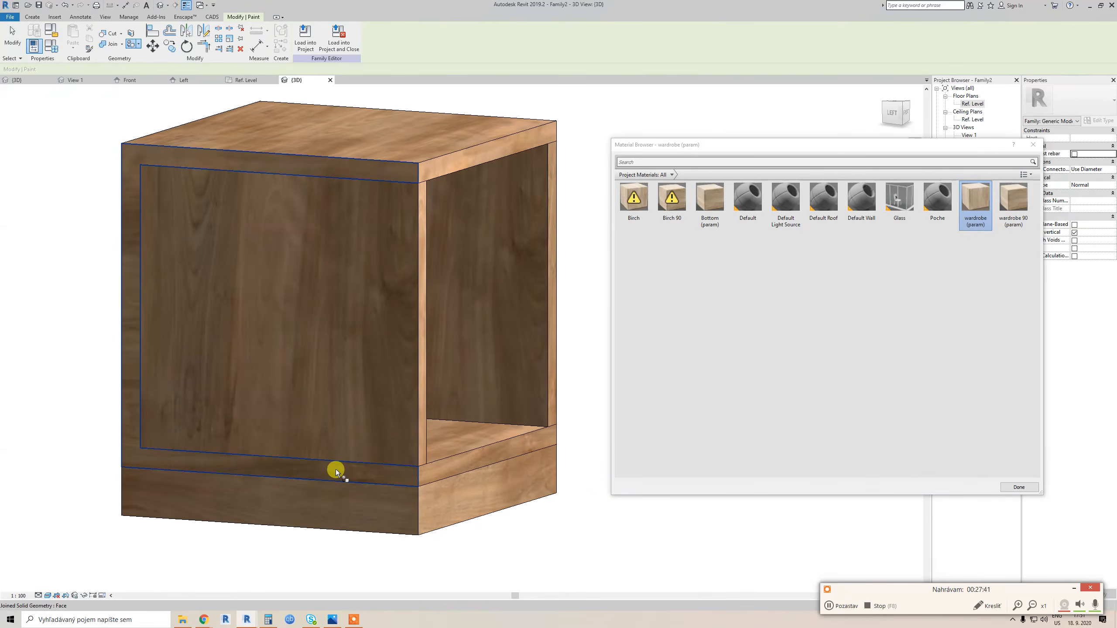
pyautogui.keyDown('shift'); pyautogui.moveTo(393, 494); pyautogui.dragTo(511, 479, button='middle'); pyautogui.keyUp('shift')
pyautogui.scroll(-3, 398, 455)
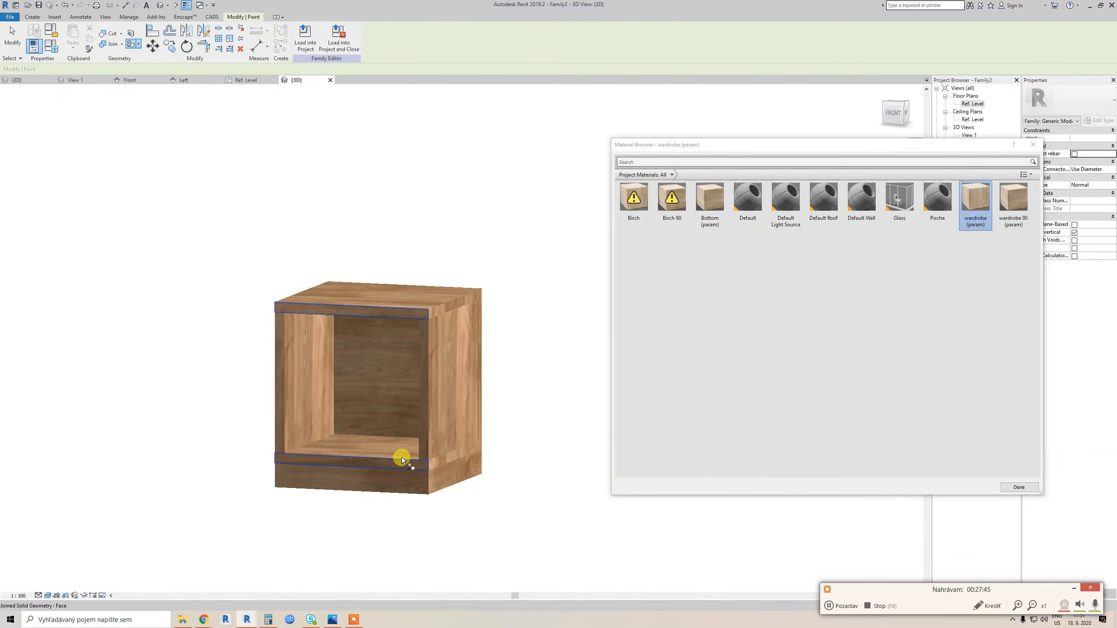
pyautogui.click(1032, 146)
pyautogui.scroll(2, 398, 377)
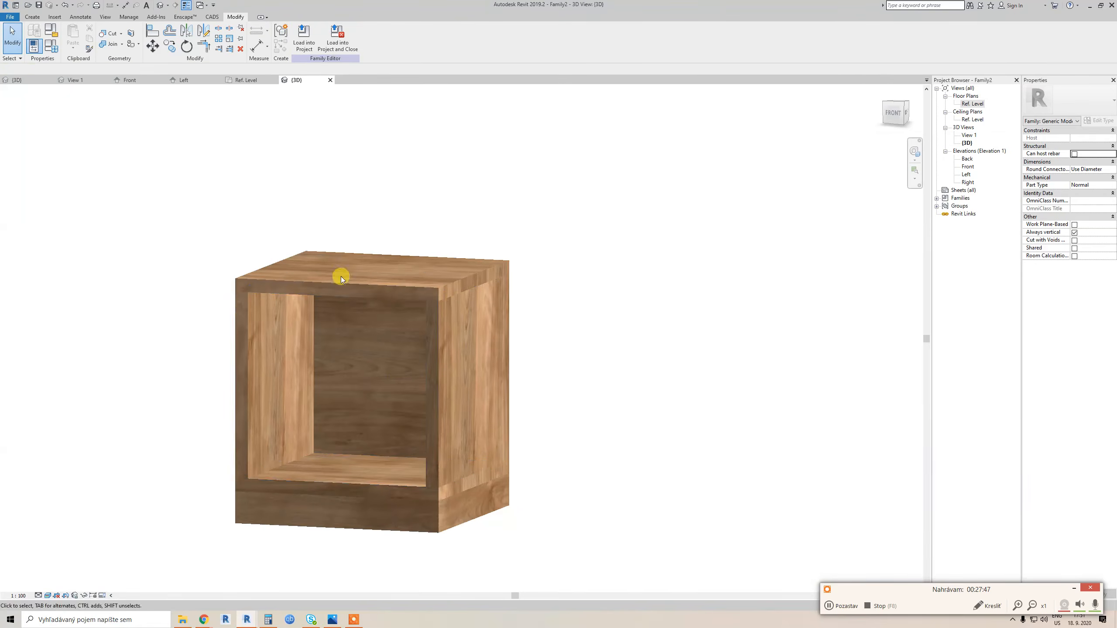
# Switch to the Photos app to examine the cabinet design in the reference picture, and return to the Revit model
pyautogui.scroll(-1, 348, 320)
pyautogui.moveTo(348, 320)
pyautogui.mouseDown(button='middle')
pyautogui.moveTo(342, 294)
pyautogui.moveTo(320, 283)
pyautogui.mouseUp(button='middle')
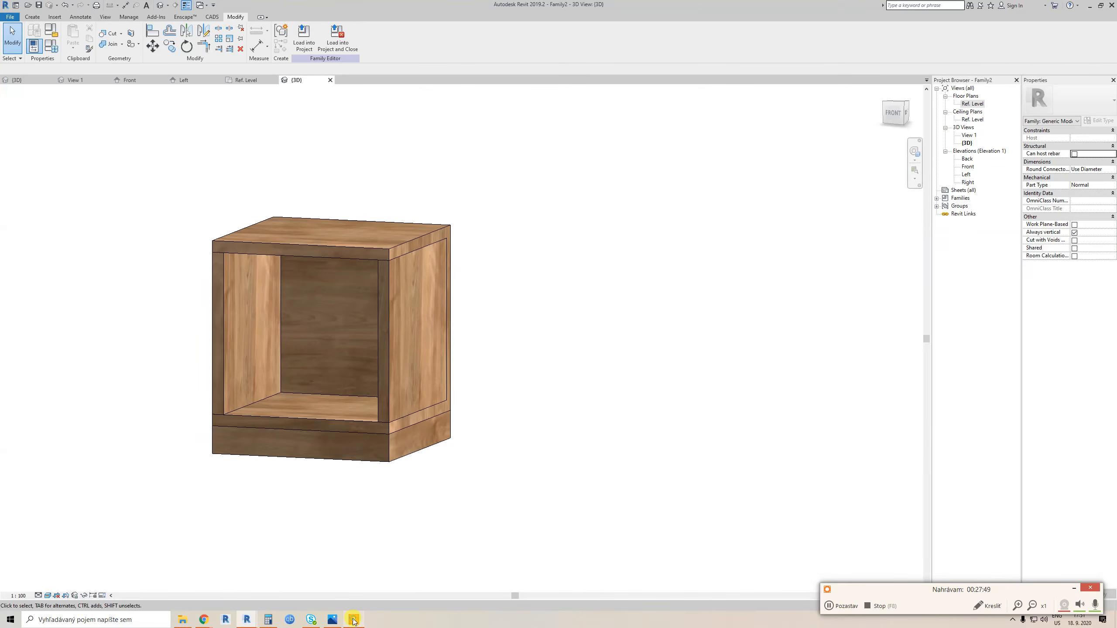
pyautogui.click(333, 620)
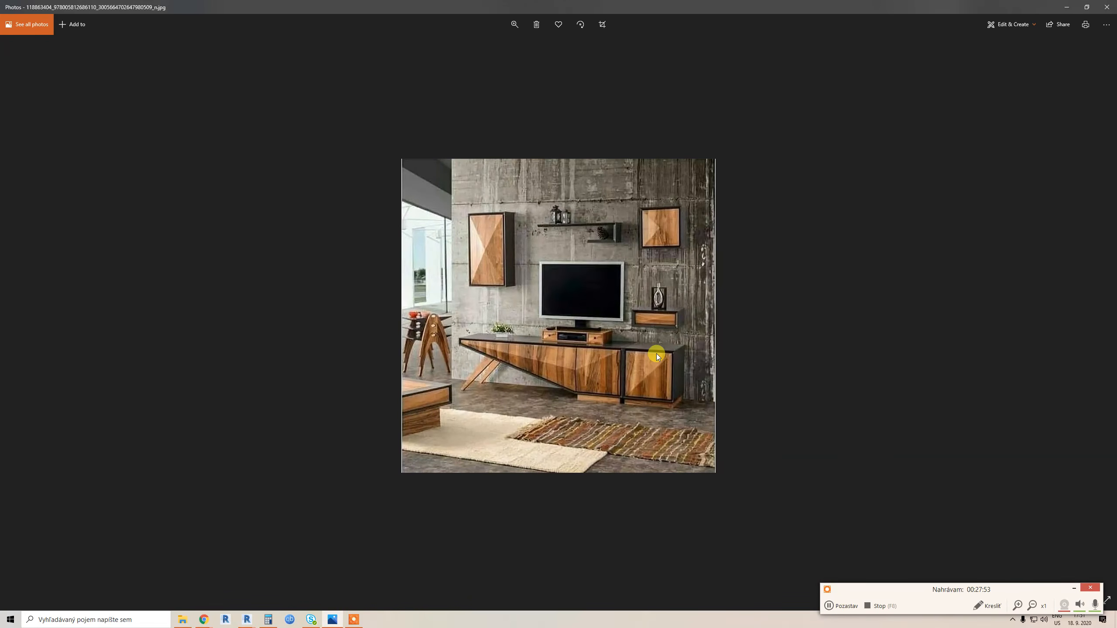
pyautogui.click(1070, 591)
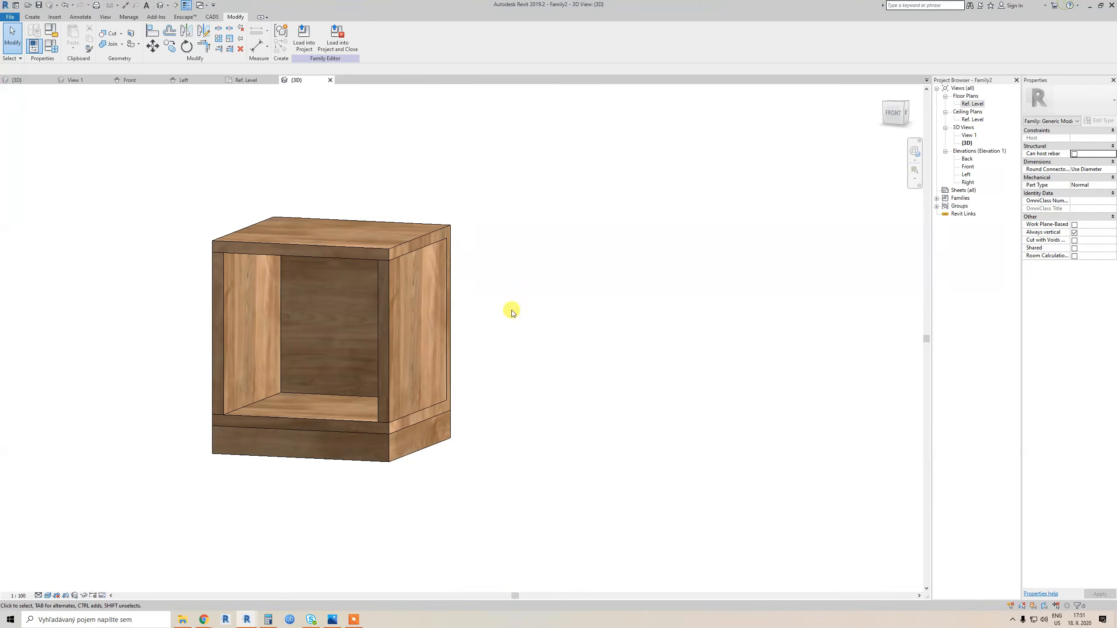
pyautogui.click(1066, 6)
# Search the material library for alumi from the wardrobe parameter's material value and add Aluminum to the family's materials
pyautogui.press('f')
pyautogui.press('t')
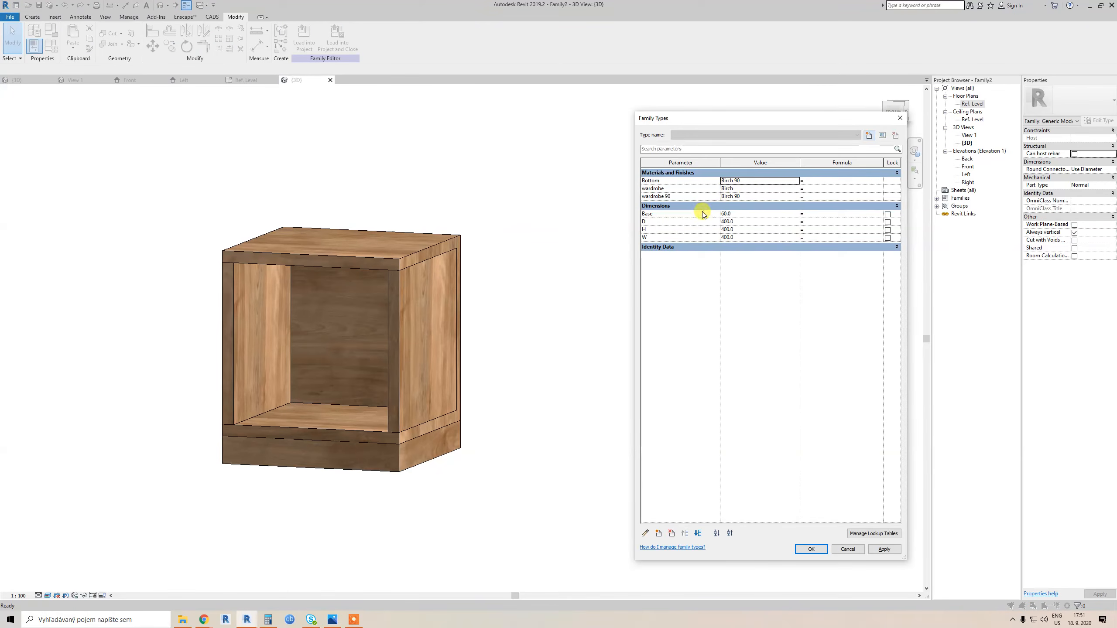
pyautogui.click(798, 190)
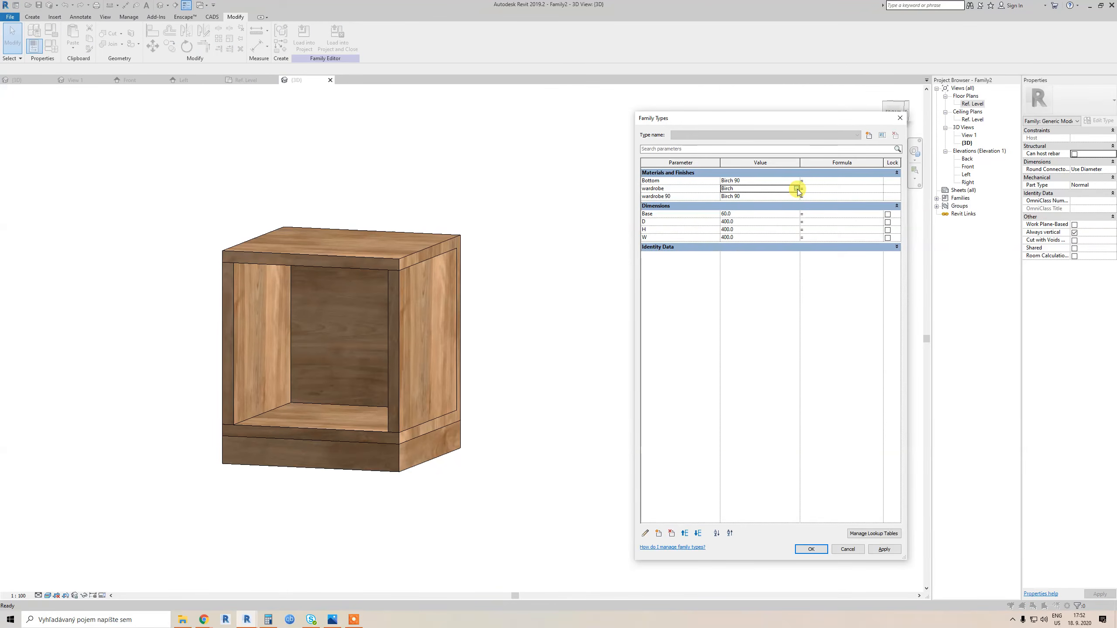
pyautogui.click(797, 189)
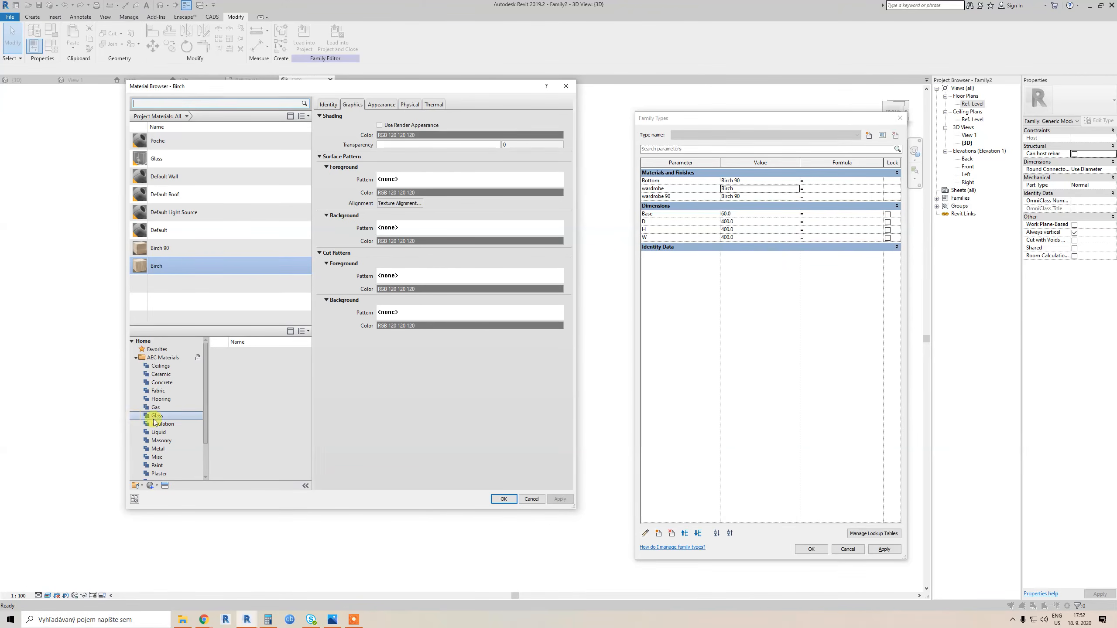
pyautogui.click(152, 103)
pyautogui.write('alumi')
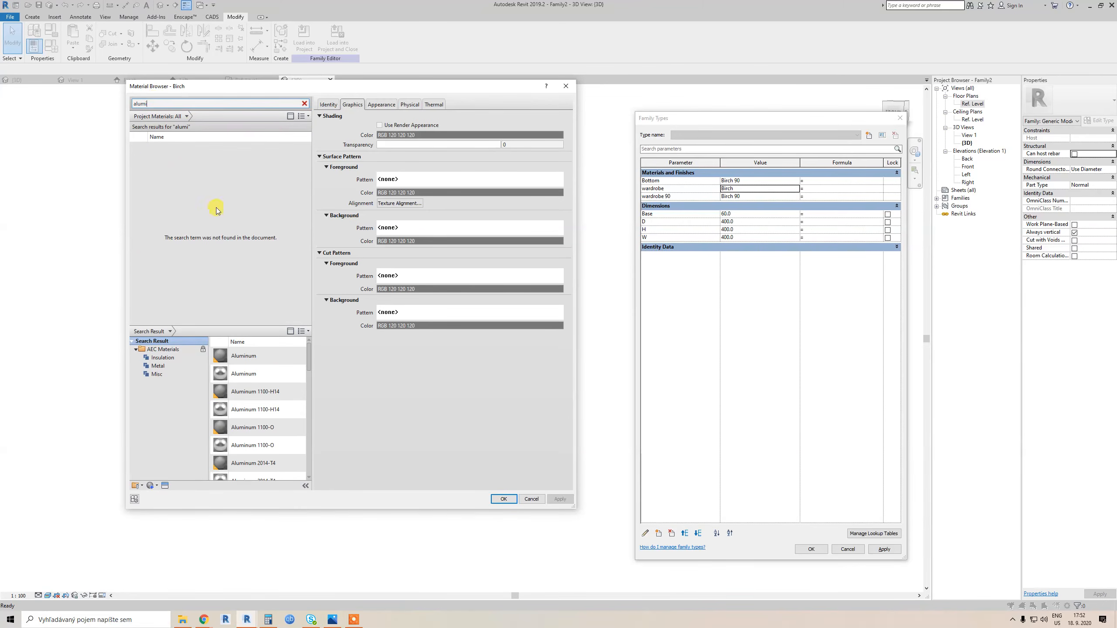
pyautogui.click(294, 373)
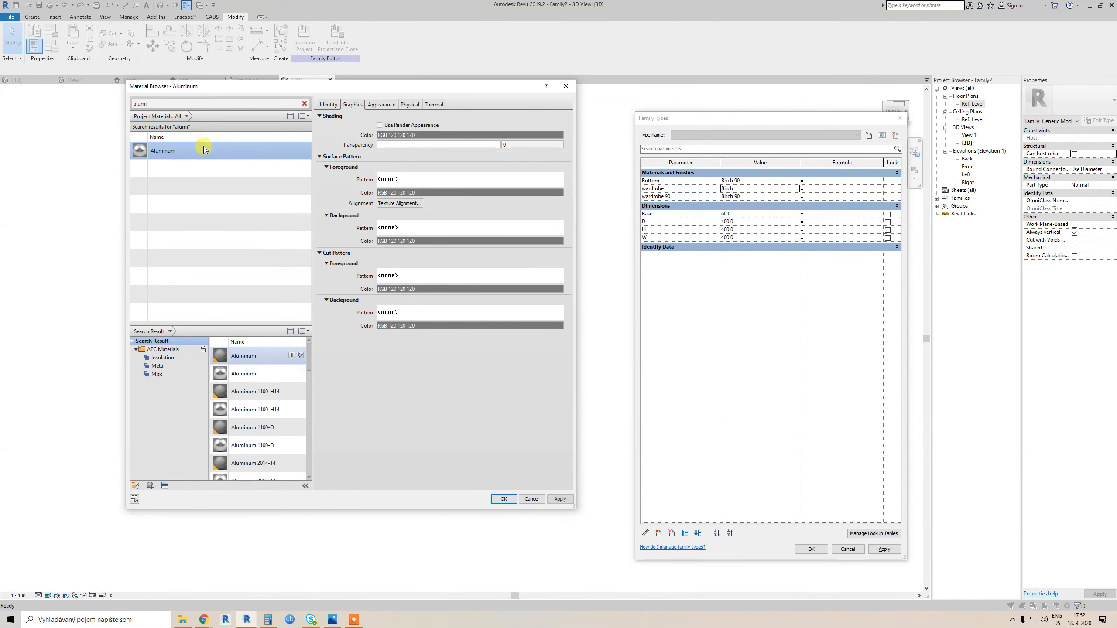
# Set the Aluminum appearance to colour RGB 12 12 14 with roughness 0,42 and assign it to the wardrobe parameter
pyautogui.click(382, 104)
pyautogui.click(425, 200)
pyautogui.moveTo(445, 265); pyautogui.dragTo(449, 308)
pyautogui.click(398, 372)
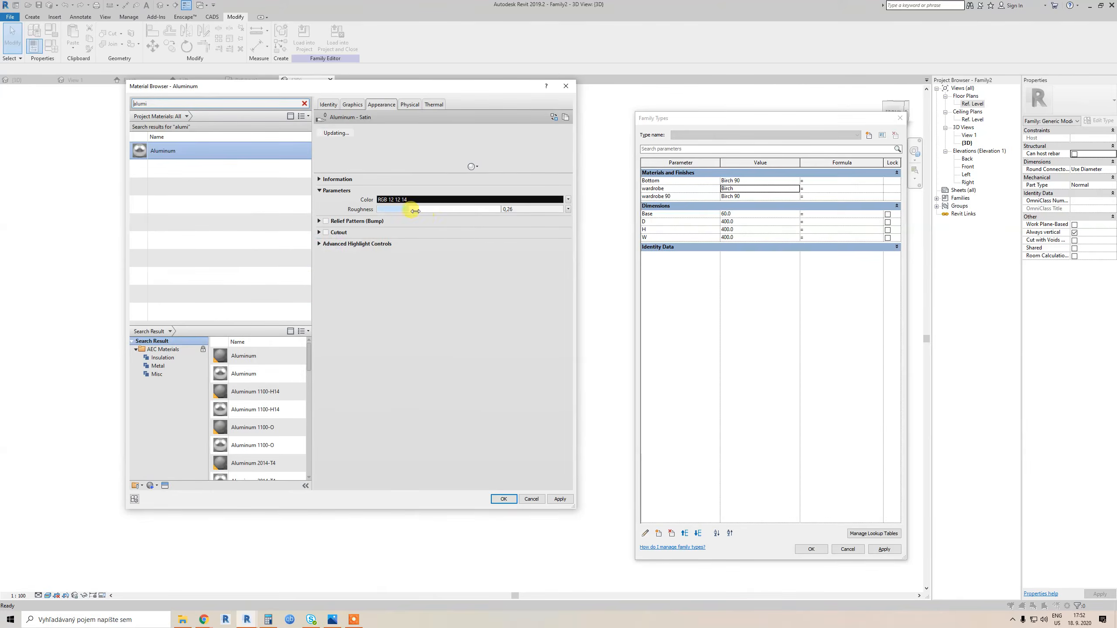
pyautogui.moveTo(411, 209)
pyautogui.mouseDown()
pyautogui.moveTo(460, 211)
pyautogui.moveTo(427, 210)
pyautogui.mouseUp()
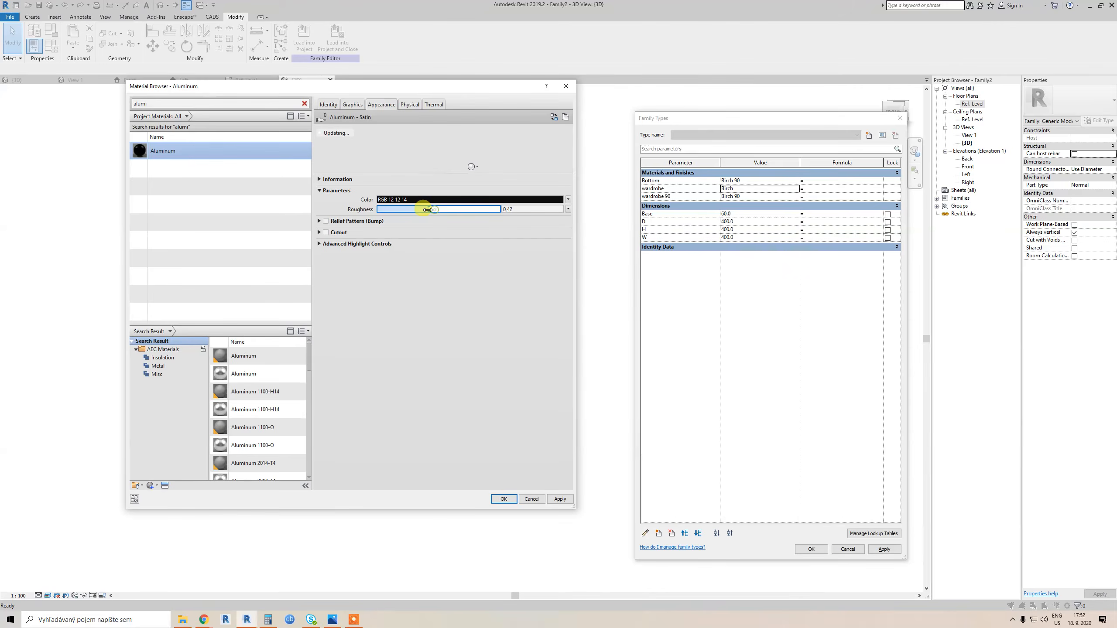
pyautogui.click(504, 499)
# Copy the wardrobe parameter's Aluminum value into wardrobe 90 and confirm the family types
pyautogui.click(749, 197)
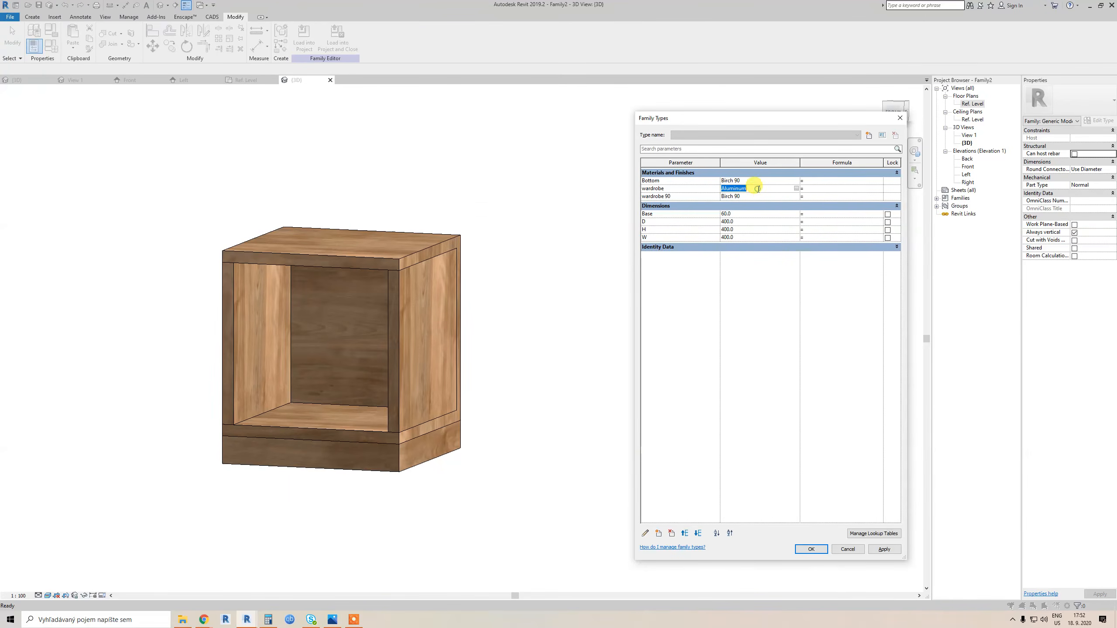
pyautogui.hotkey('ctrl', 'c')
pyautogui.hotkey('ctrl', 'v')
pyautogui.click(885, 549)
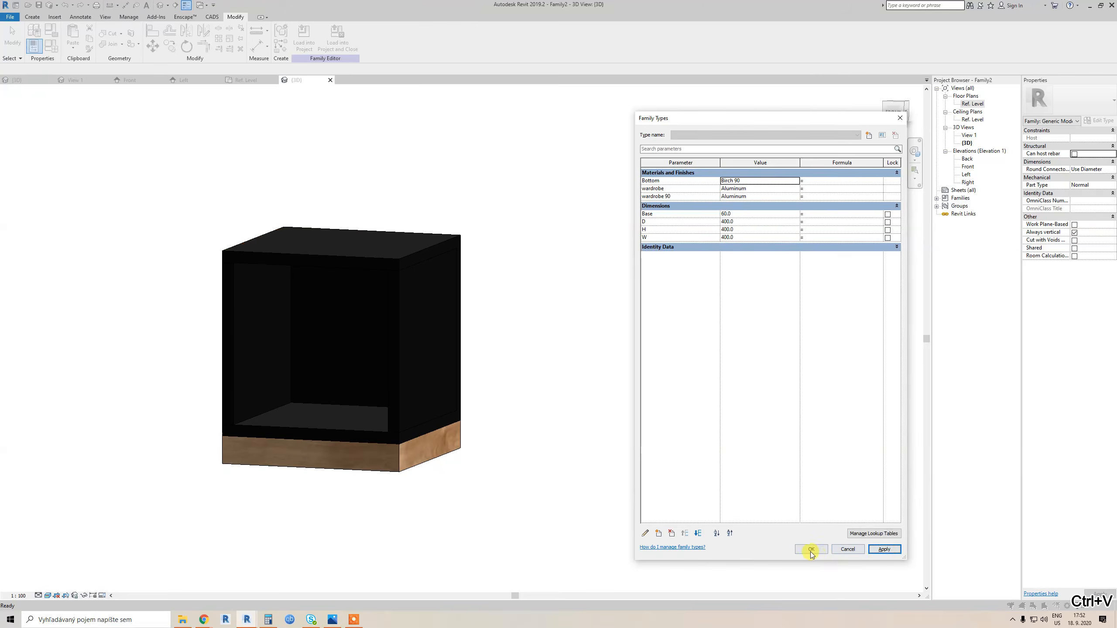
pyautogui.click(811, 549)
# Inspect the box and base from several angles in 3D and close the inactive views
pyautogui.keyDown('shift'); pyautogui.moveTo(445, 450); pyautogui.dragTo(227, 426, button='middle'); pyautogui.keyUp('shift')
pyautogui.scroll(-3, 227, 425)
pyautogui.keyDown('shift'); pyautogui.moveTo(227, 426); pyautogui.dragTo(403, 465, button='middle'); pyautogui.keyUp('shift')
pyautogui.click(356, 451)
pyautogui.scroll(-1, 356, 451)
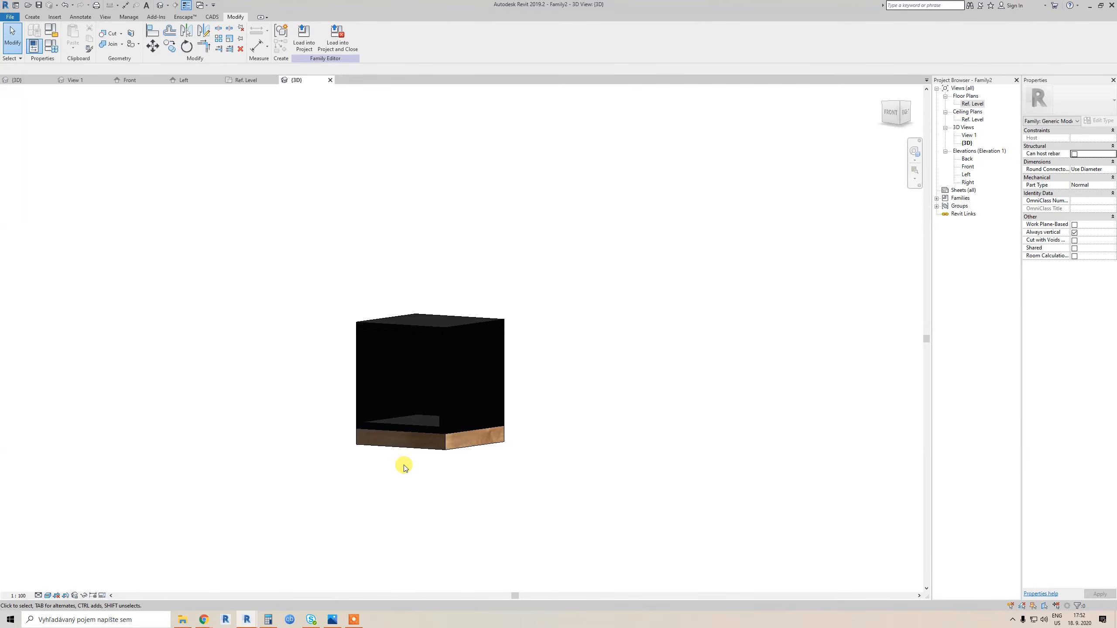
pyautogui.scroll(2, 403, 465)
pyautogui.moveTo(374, 429); pyautogui.dragTo(400, 453, button='middle')
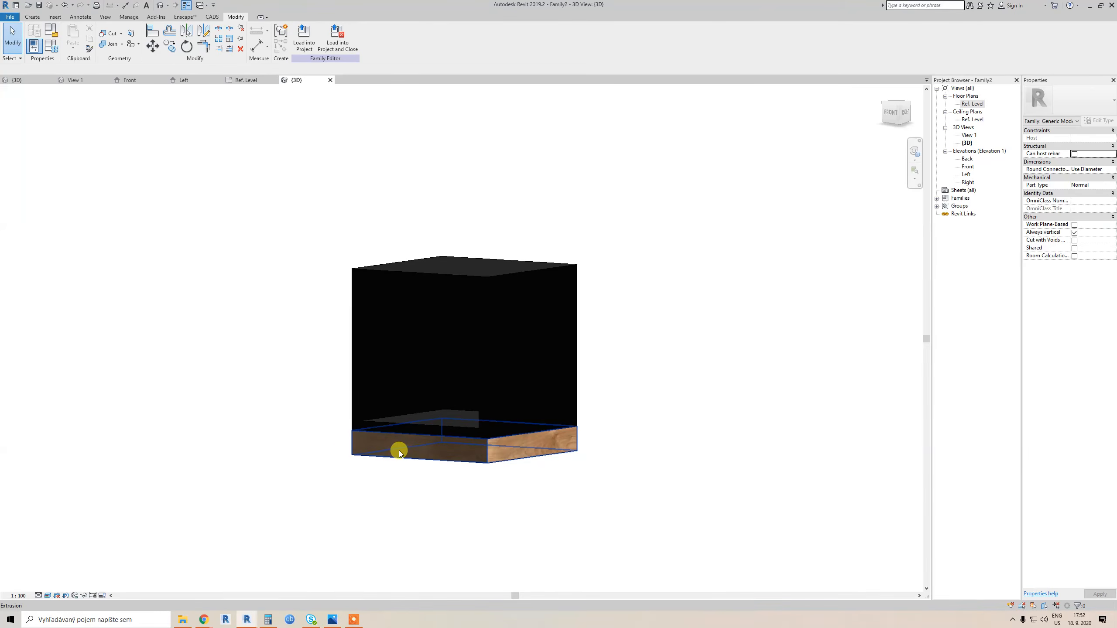
pyautogui.press('c')
pyautogui.press('w')
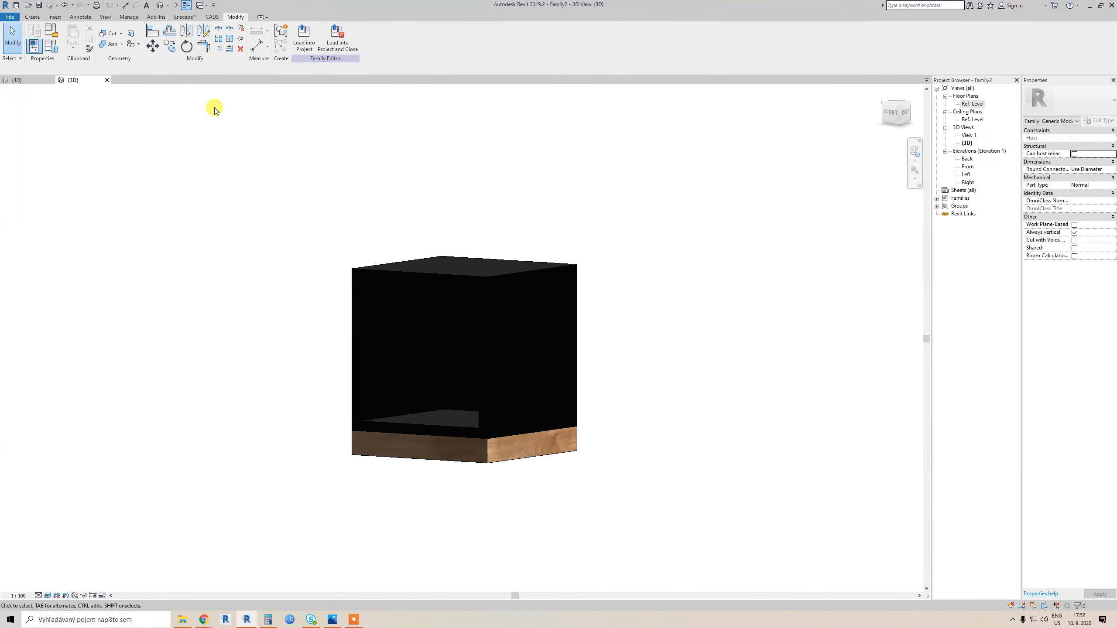
pyautogui.keyDown('shift'); pyautogui.moveTo(259, 284); pyautogui.dragTo(281, 319, button='middle'); pyautogui.keyUp('shift')
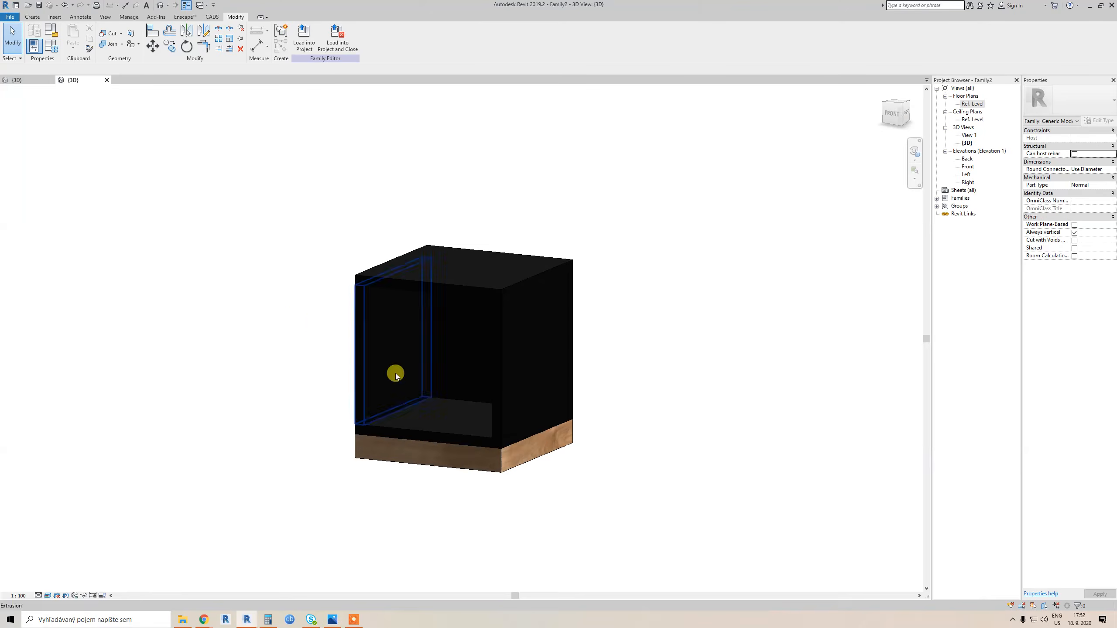
pyautogui.scroll(1, 394, 374)
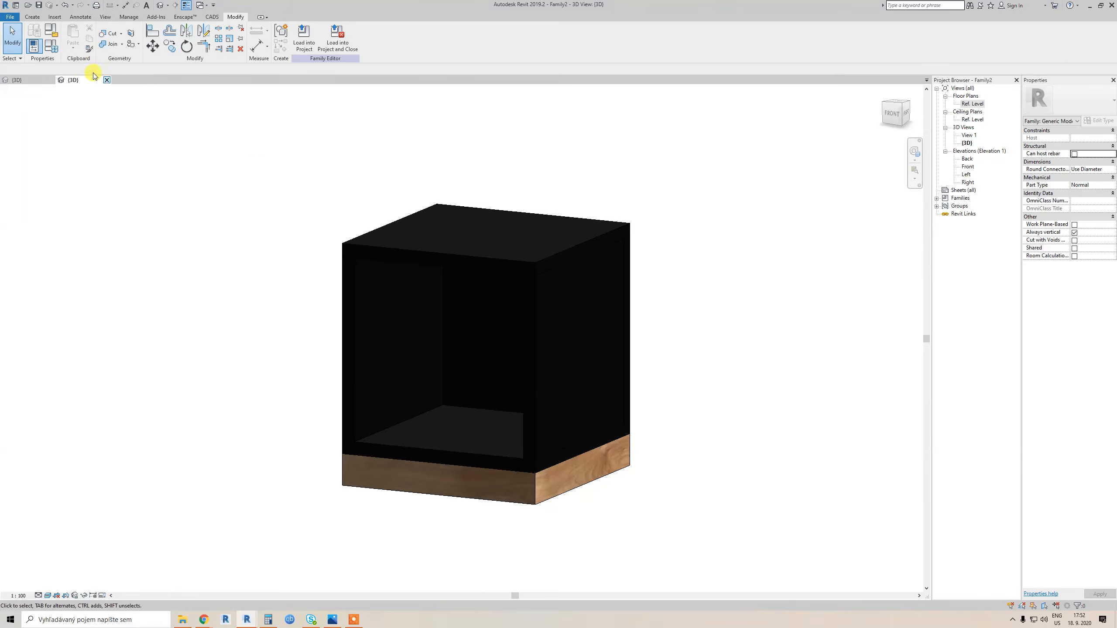
# In the pyramid panel family Family1, turn off Always vertical and turn on Work Plane-Based
pyautogui.click(36, 83)
pyautogui.scroll(3, 440, 396)
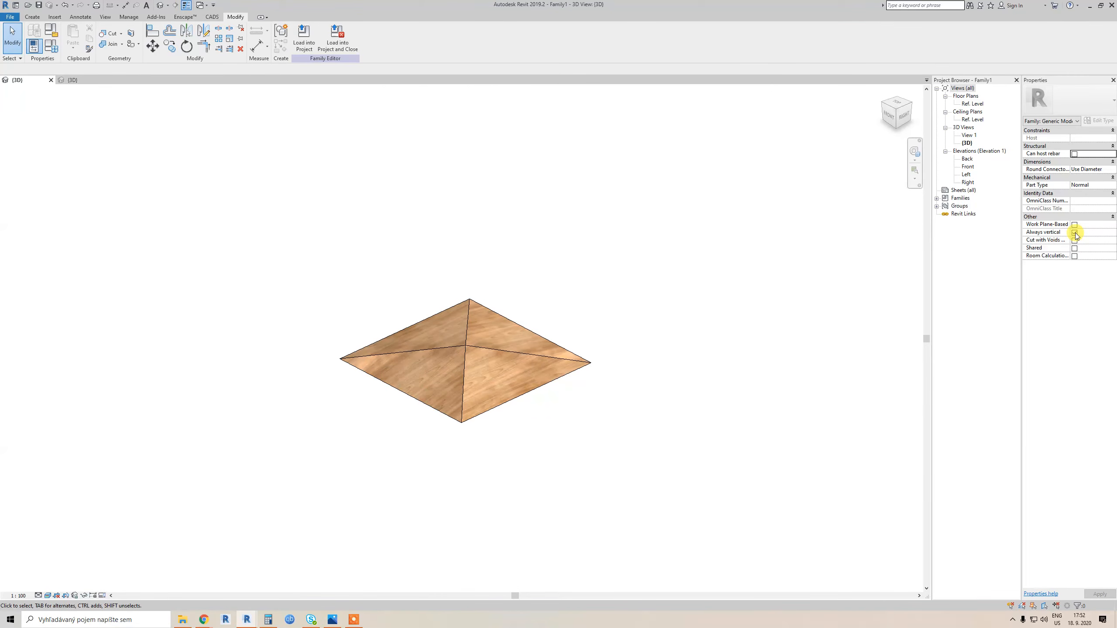
pyautogui.click(1075, 232)
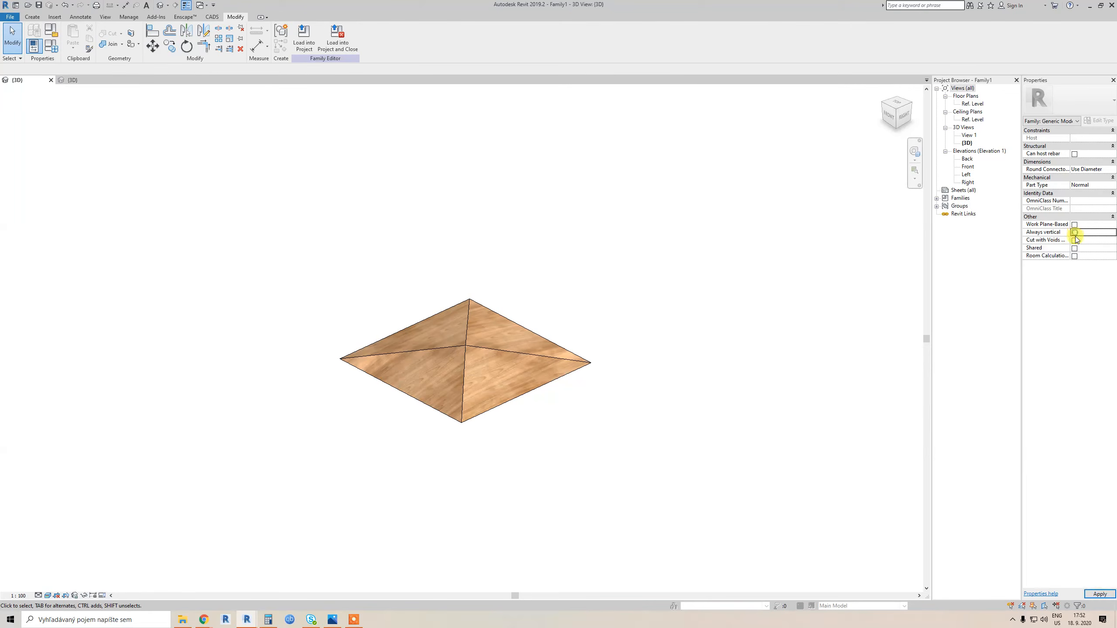
pyautogui.click(1067, 225)
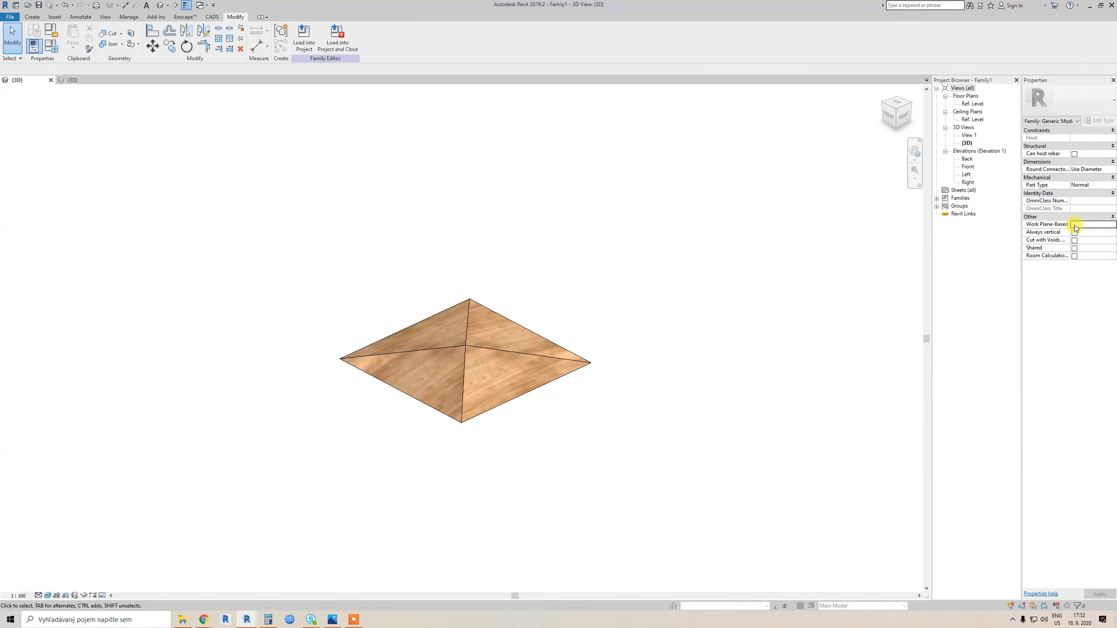
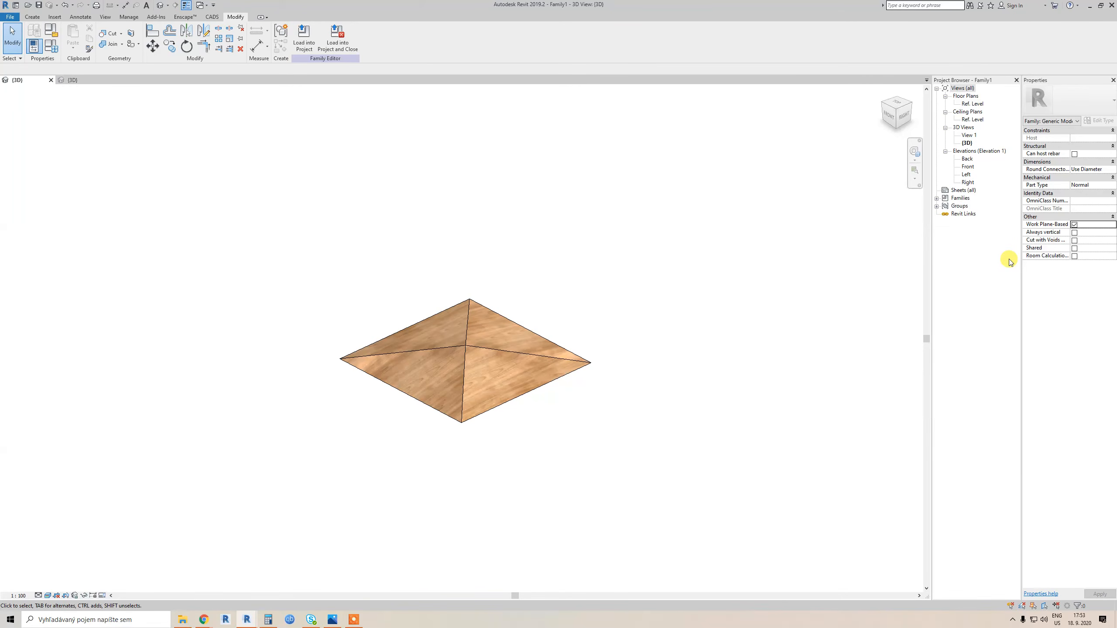
# Load the pyramid panel family into the box family and place one instance on the box's front face
pyautogui.click(304, 37)
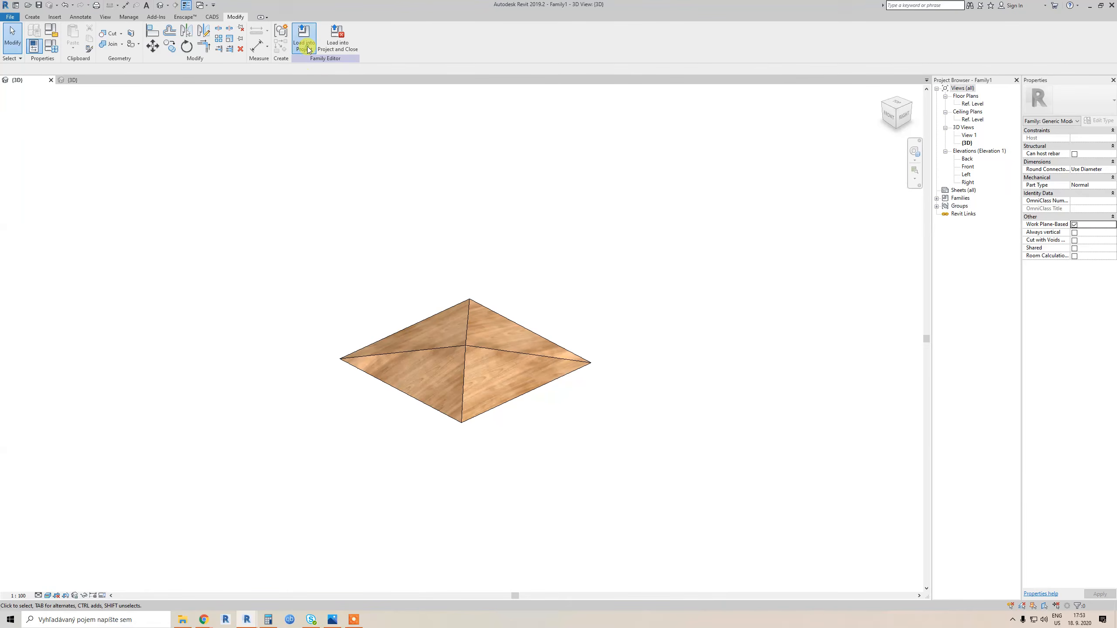
pyautogui.click(492, 286)
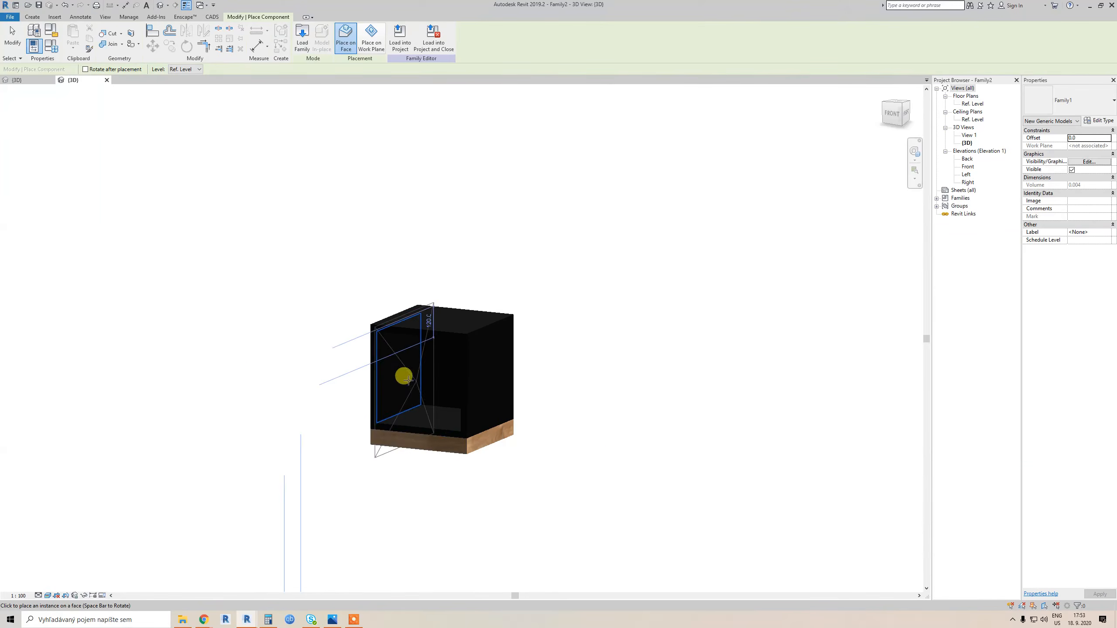
pyautogui.click(421, 433)
pyautogui.keyDown('shift'); pyautogui.moveTo(489, 512); pyautogui.dragTo(434, 466, button='middle'); pyautogui.keyUp('shift')
pyautogui.keyDown('shift'); pyautogui.moveTo(496, 489); pyautogui.dragTo(548, 457, button='middle'); pyautogui.keyUp('shift')
pyautogui.press('Escape')
pyautogui.click(436, 485)
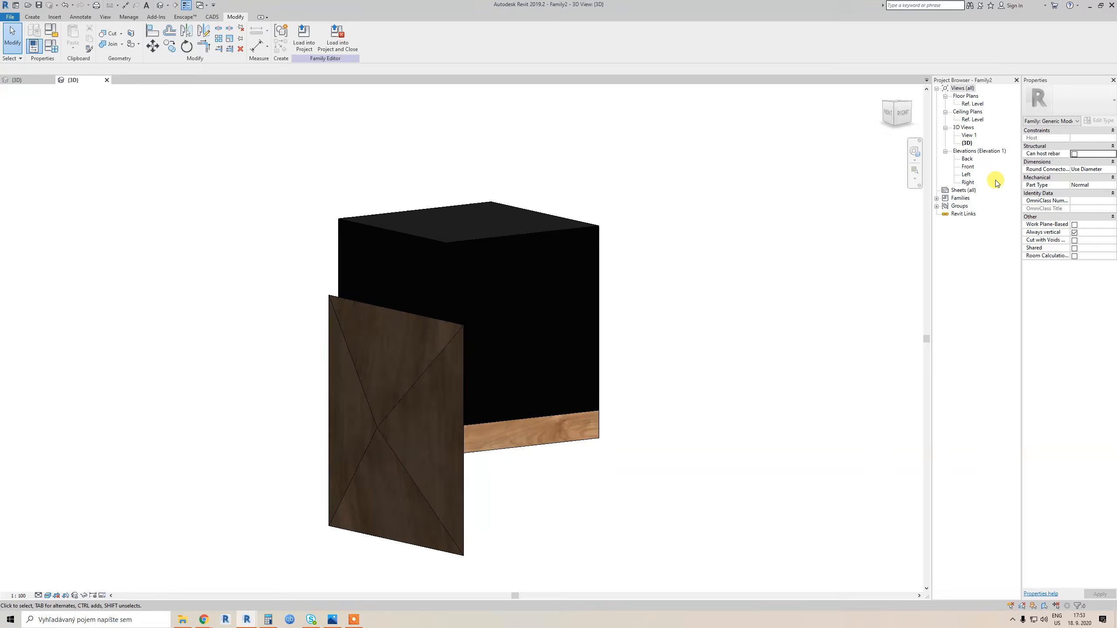
# Open the Front elevation to view the placed panel against the box
pyautogui.doubleClick(967, 166)
pyautogui.scroll(2, 405, 482)
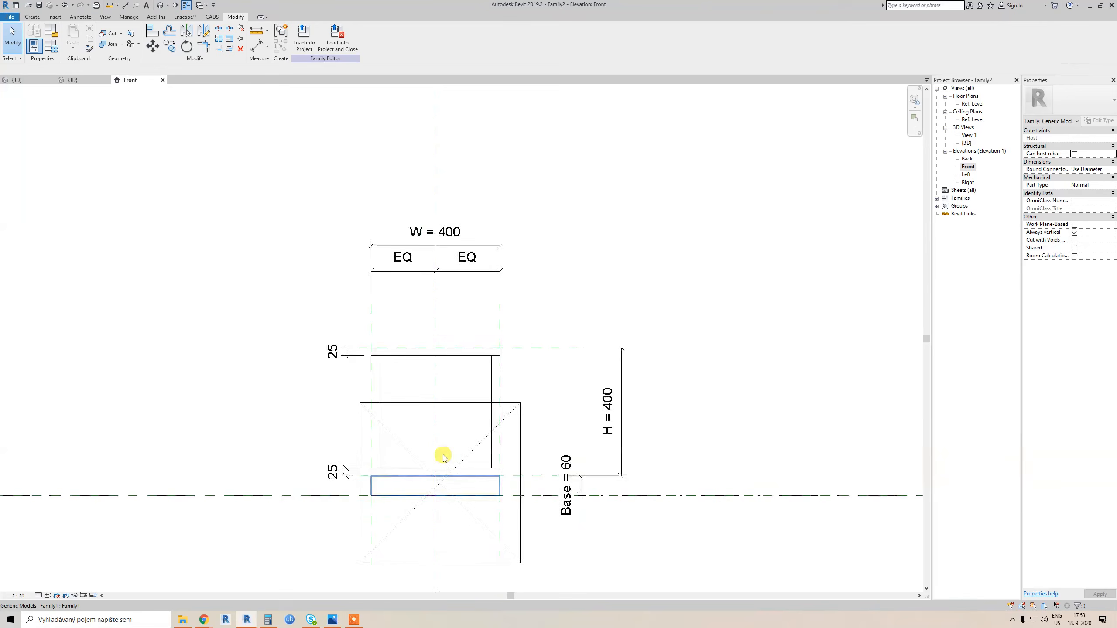
pyautogui.moveTo(445, 456); pyautogui.dragTo(477, 396, button='middle')
pyautogui.moveTo(441, 325); pyautogui.dragTo(422, 316, button='middle')
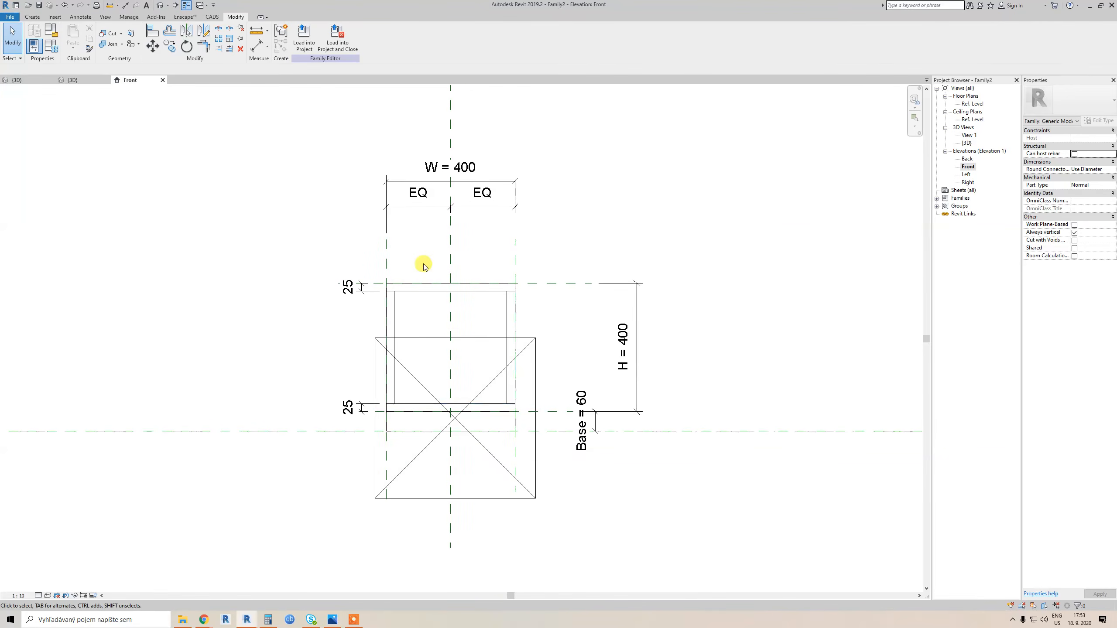
pyautogui.scroll(-2, 405, 267)
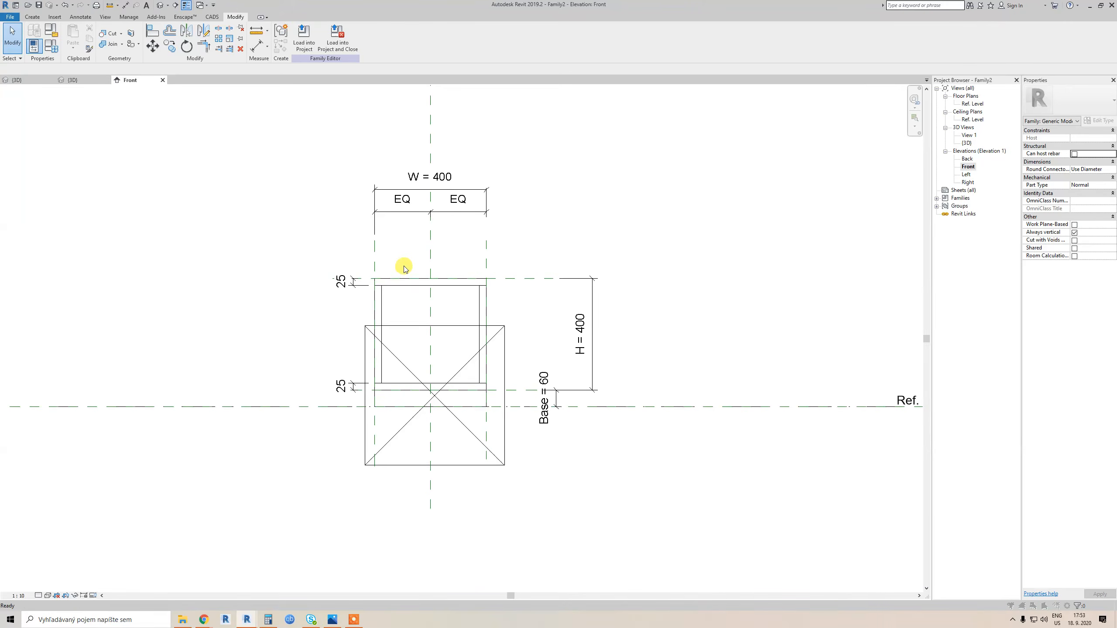
# Add two Length type parameters named wdata and hdata, grouped under Dimensions
pyautogui.press('f')
pyautogui.press('t')
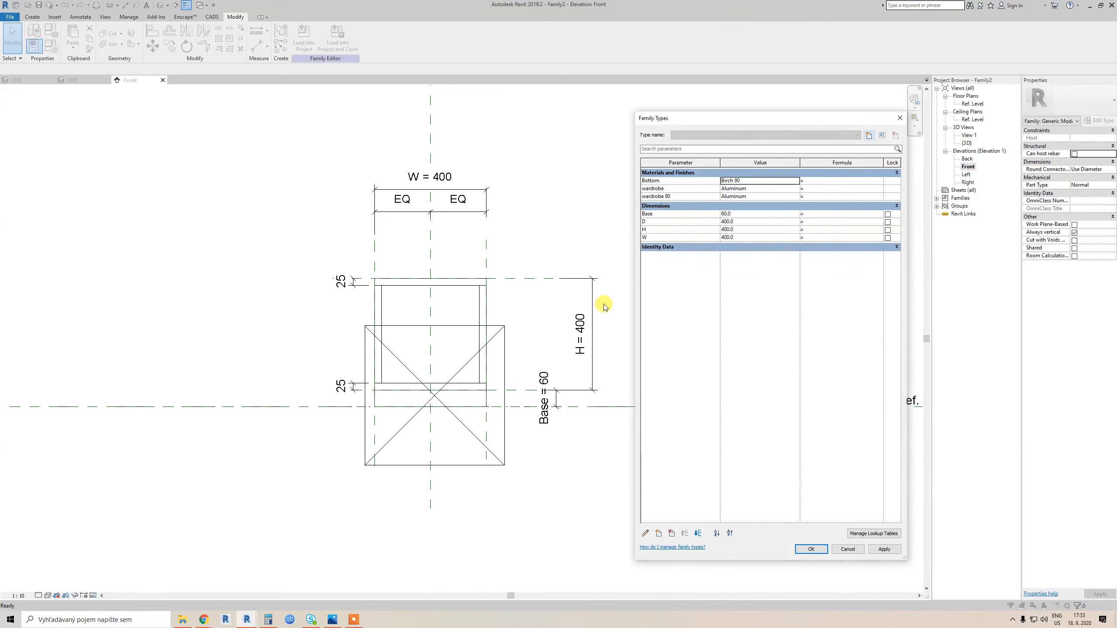
pyautogui.click(658, 533)
pyautogui.write('wdata')
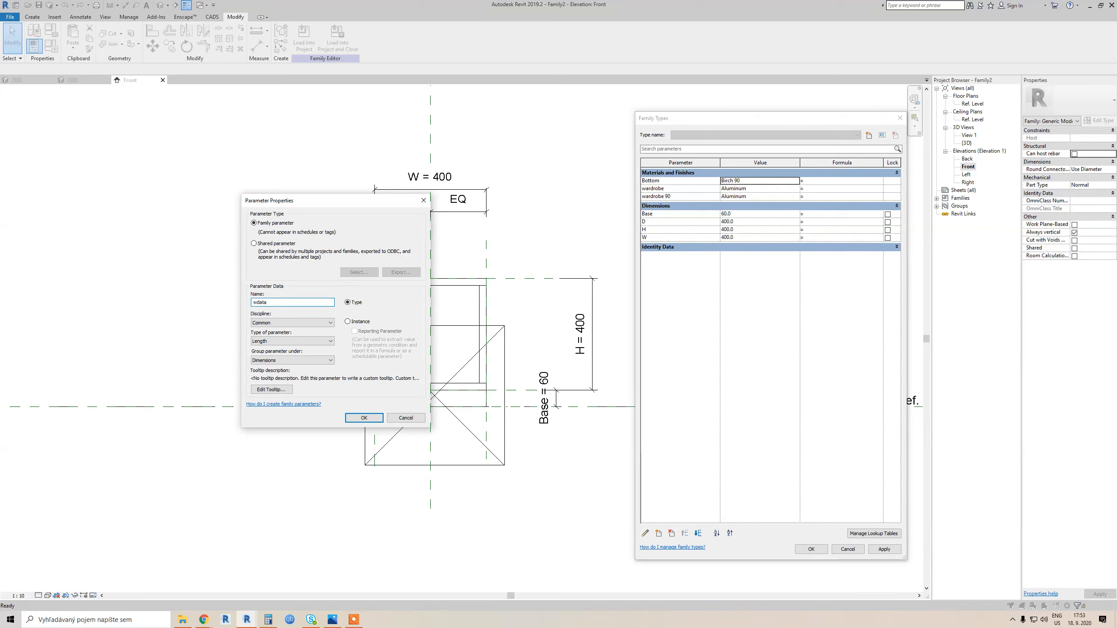
pyautogui.press('Return')
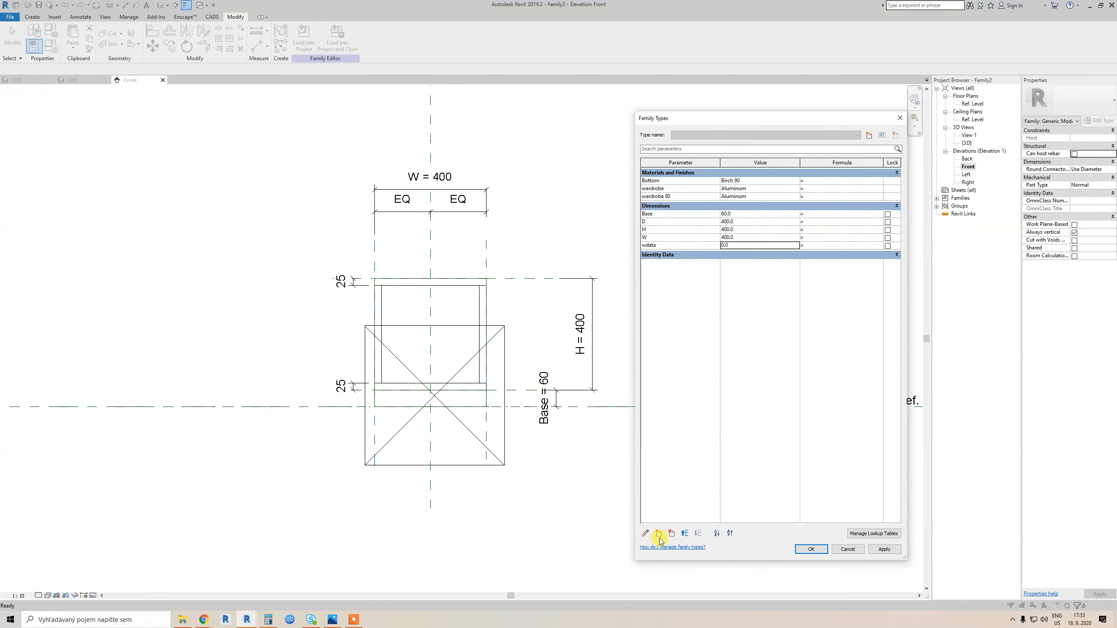
pyautogui.click(658, 533)
pyautogui.write('hdata')
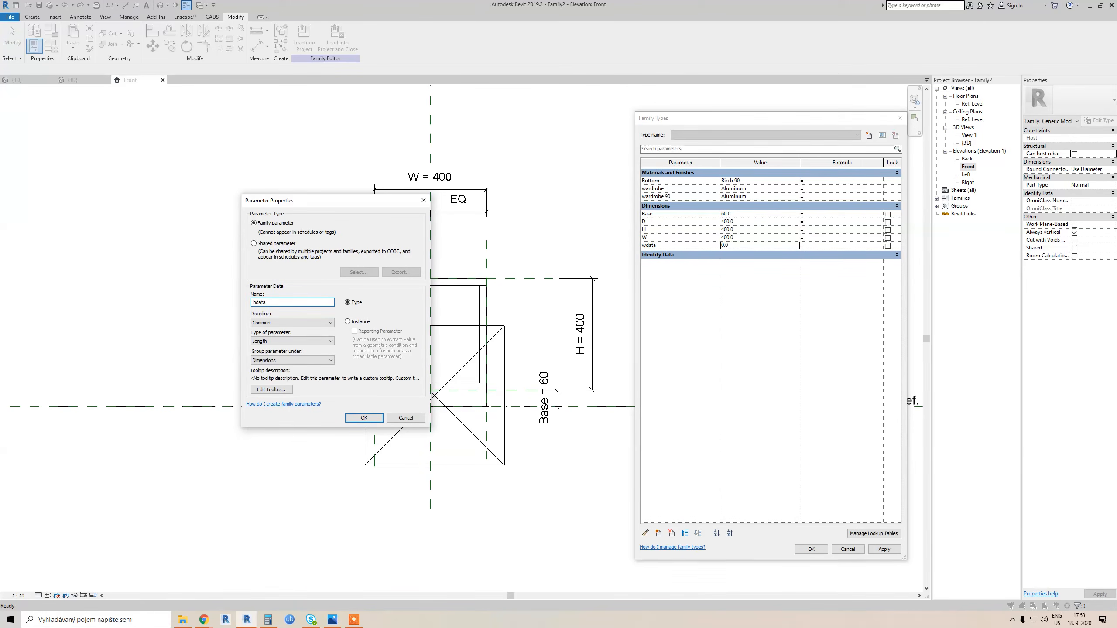
pyautogui.press('Return')
# Set the formulas wdata = W - 50 mm and hdata = H - 50 mm, and confirm the family types
pyautogui.click(817, 254)
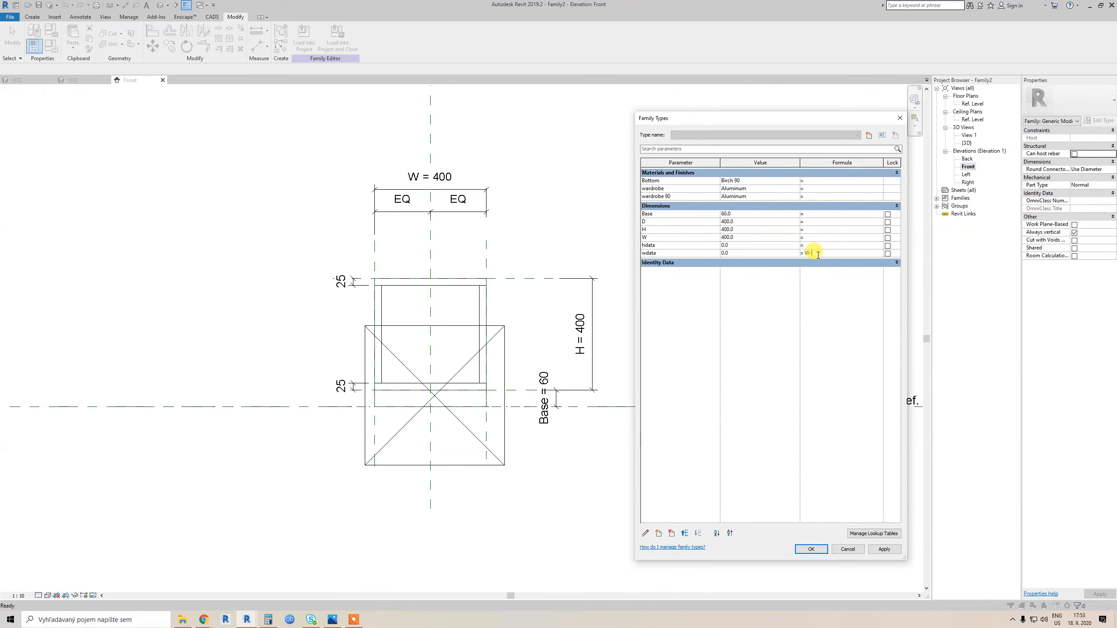
pyautogui.write('W-50mm')
pyautogui.press('Return')
pyautogui.write('H - 50 mm')
pyautogui.click(838, 334)
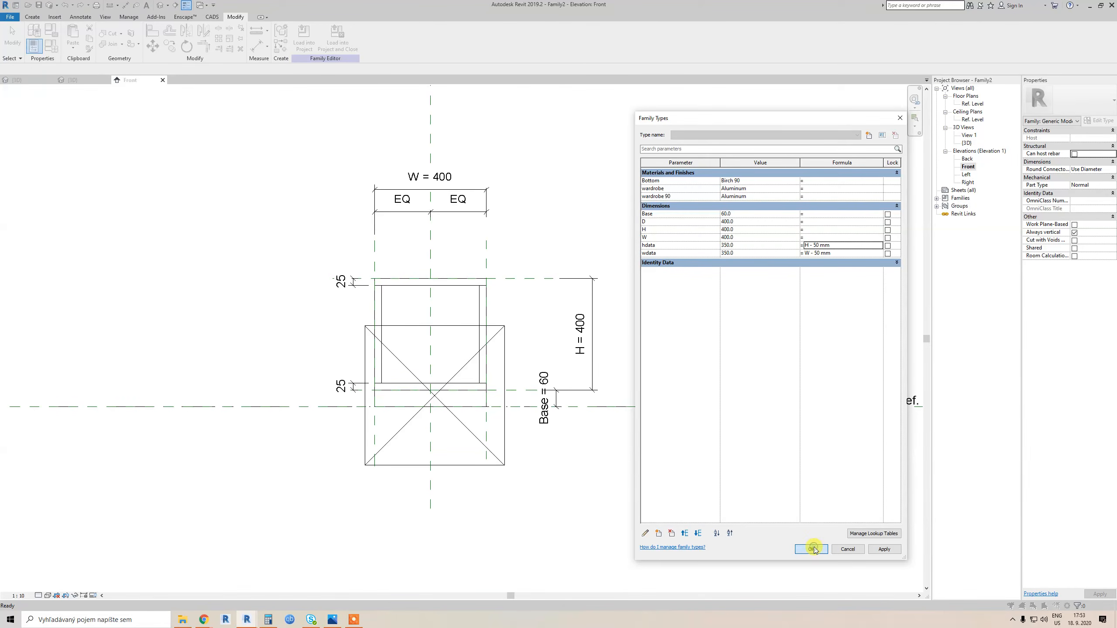
pyautogui.click(812, 549)
# Associate the nested pyramid panel's W type parameter with the wdata family parameter
pyautogui.click(503, 339)
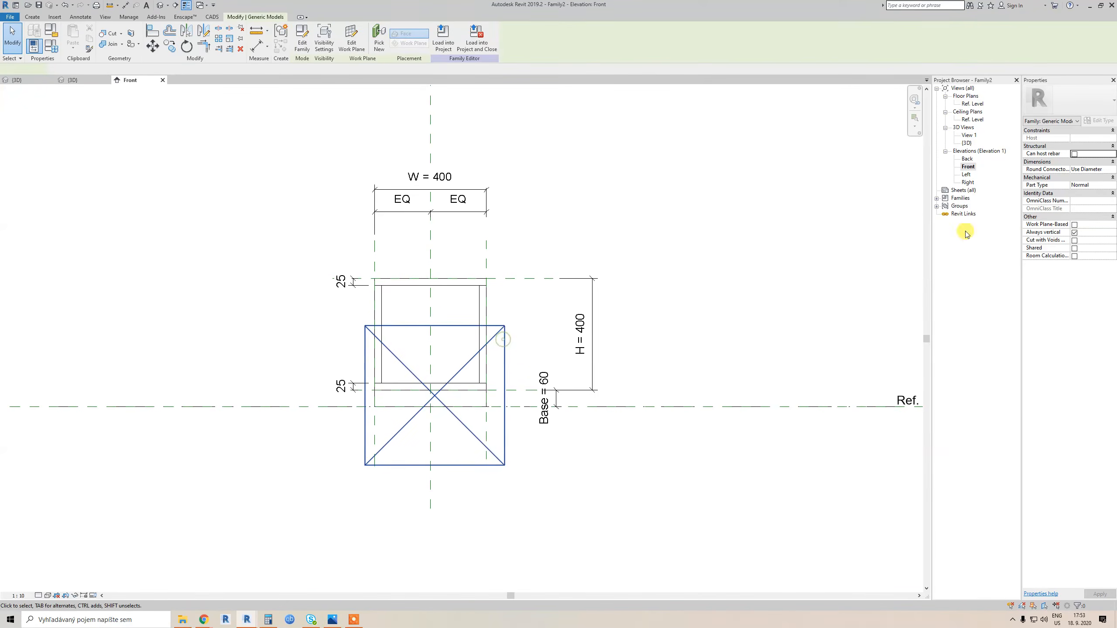
pyautogui.click(1103, 122)
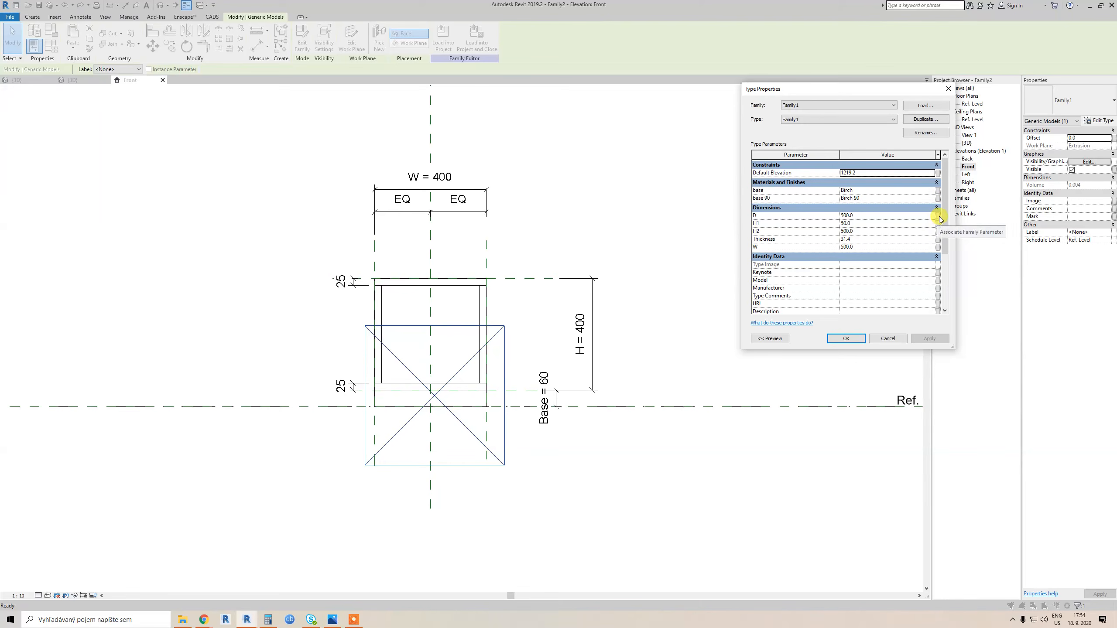
pyautogui.click(937, 247)
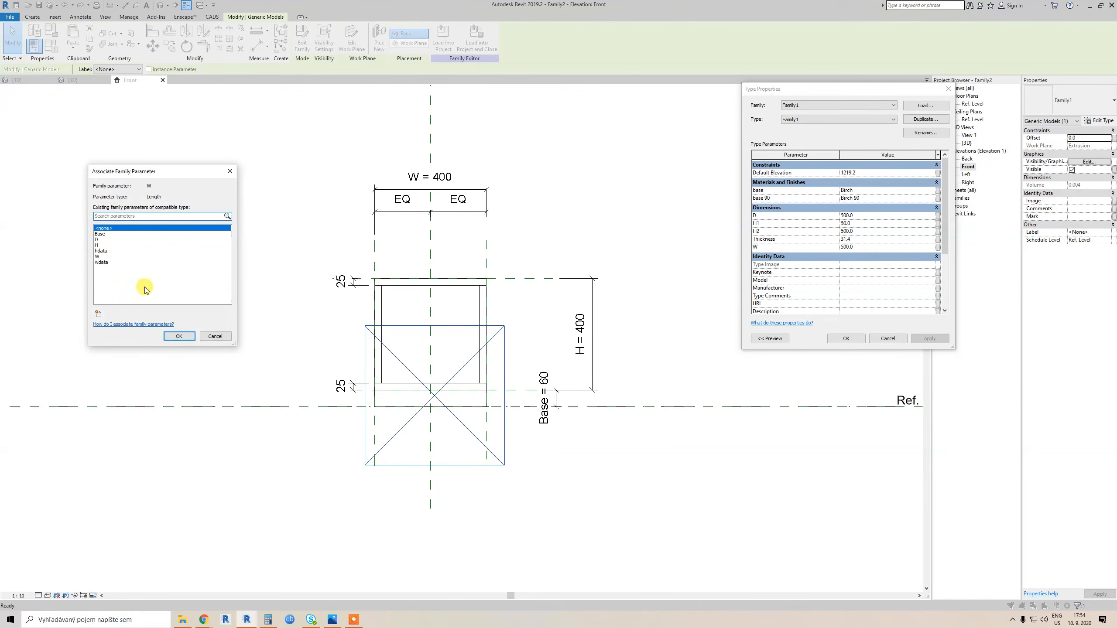
pyautogui.click(102, 263)
pyautogui.click(178, 336)
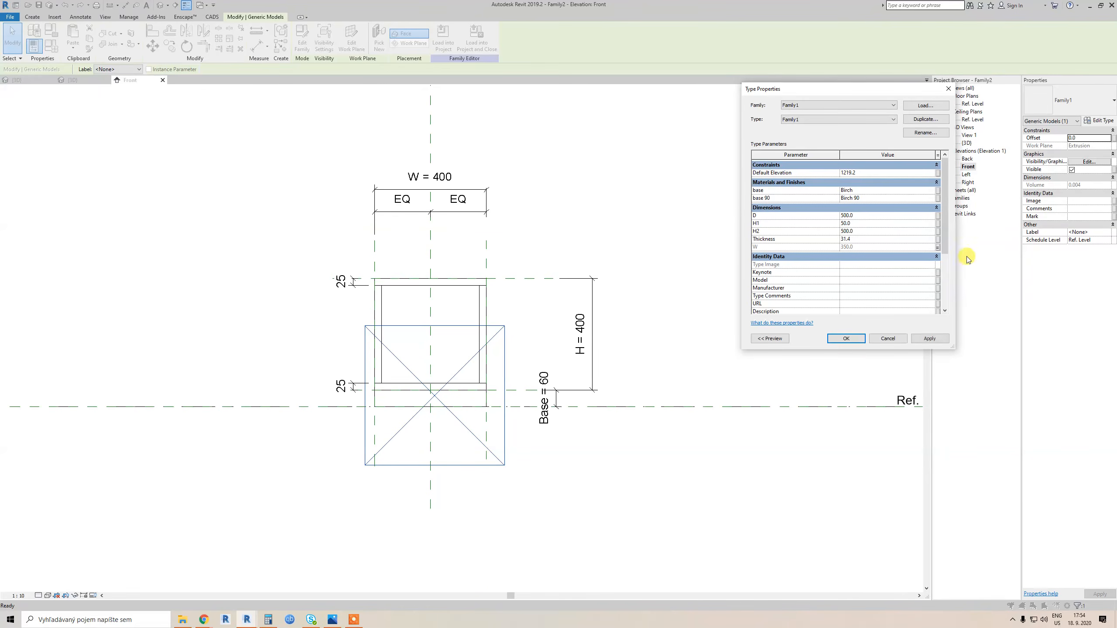
# Try associating the panel's H2 type parameter with hdata and apply it
pyautogui.click(939, 229)
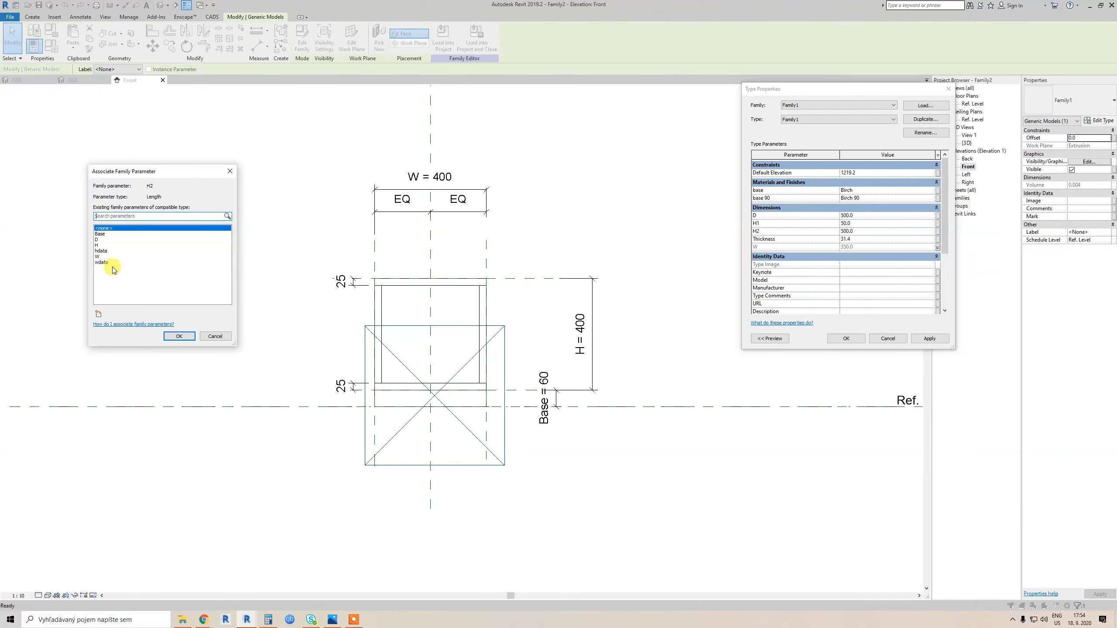
pyautogui.click(102, 251)
pyautogui.click(179, 336)
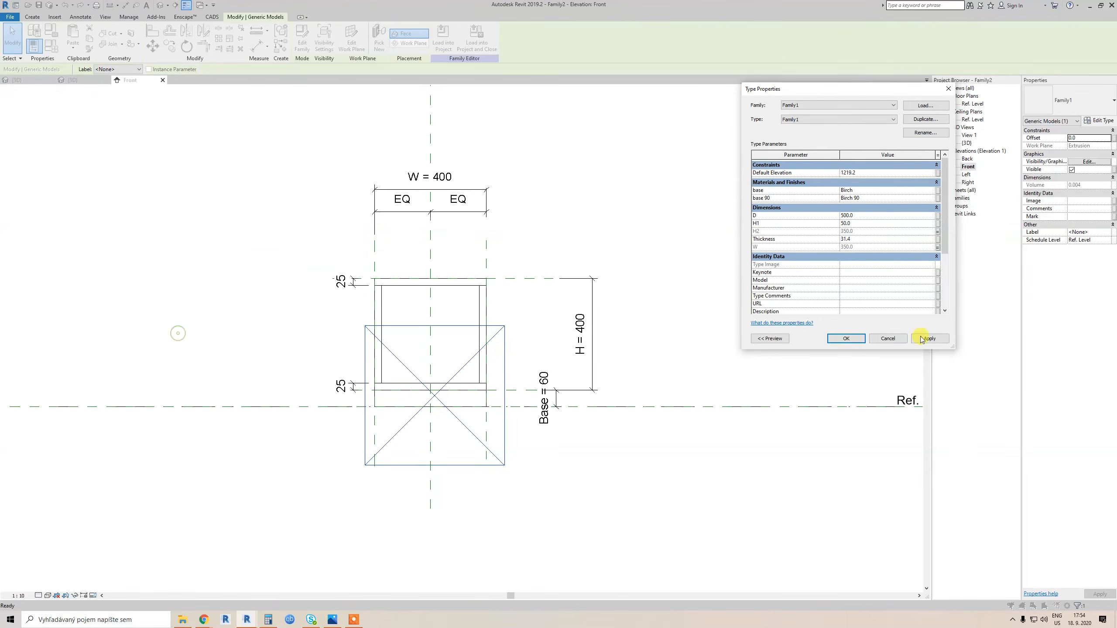
pyautogui.click(928, 338)
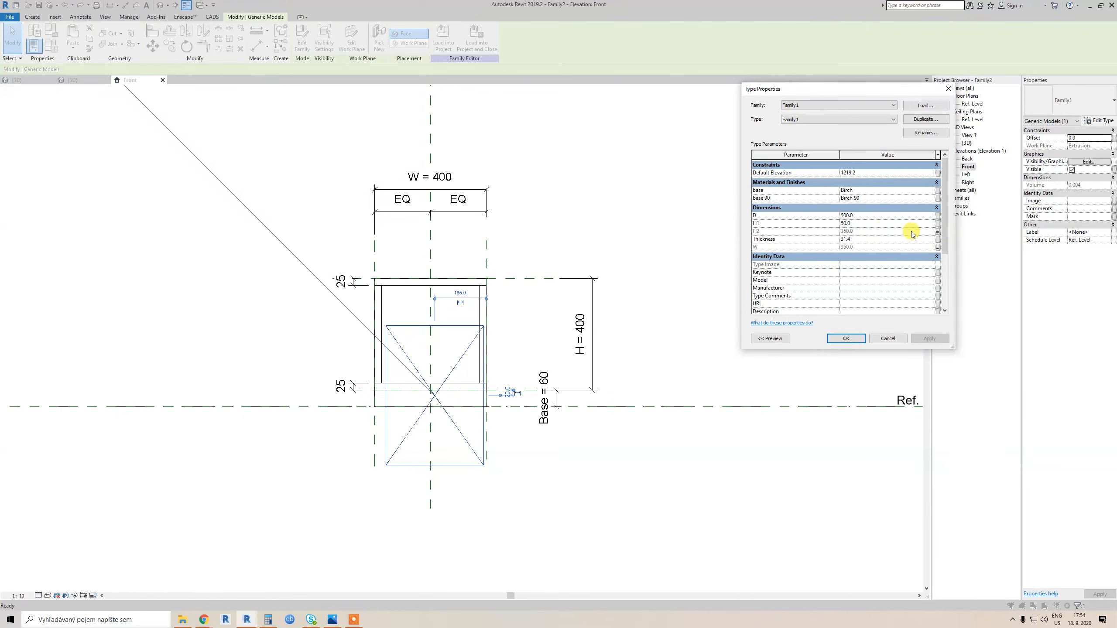
# Remove the family parameter association from the panel's H2 parameter
pyautogui.click(938, 232)
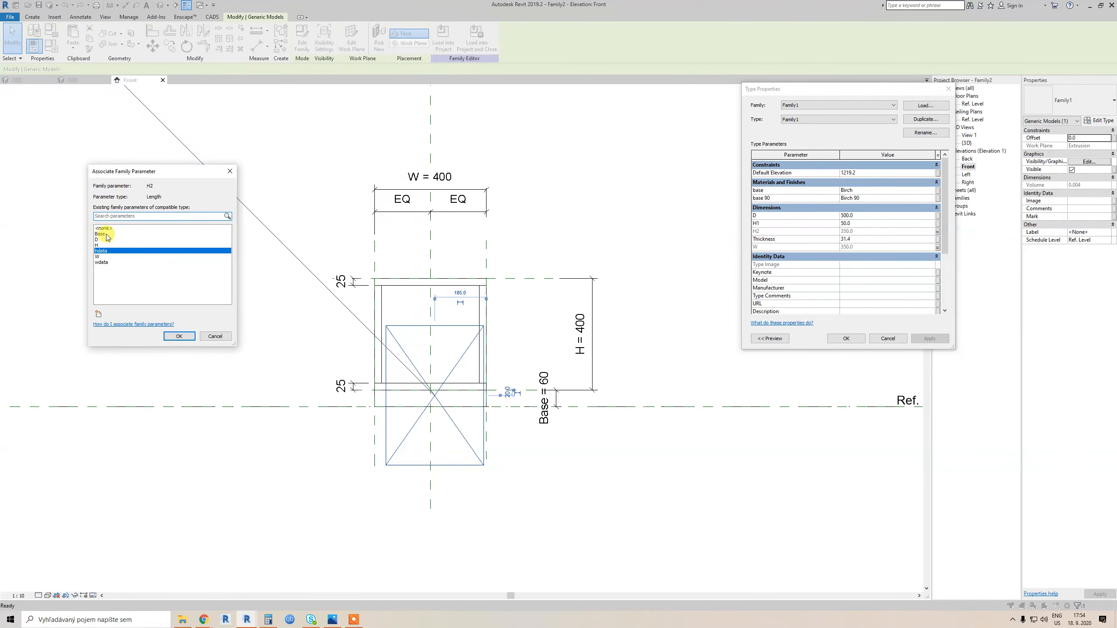
pyautogui.click(104, 227)
pyautogui.click(179, 336)
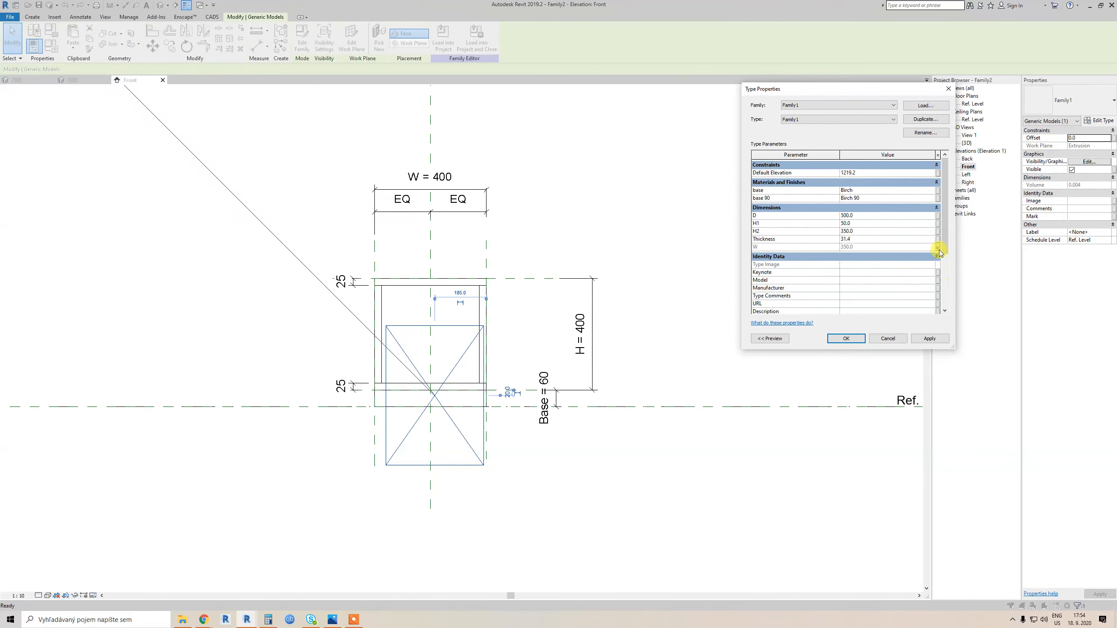
# Associate the panel's D type parameter with hdata, apply the change and confirm the type properties
pyautogui.click(938, 215)
pyautogui.click(102, 251)
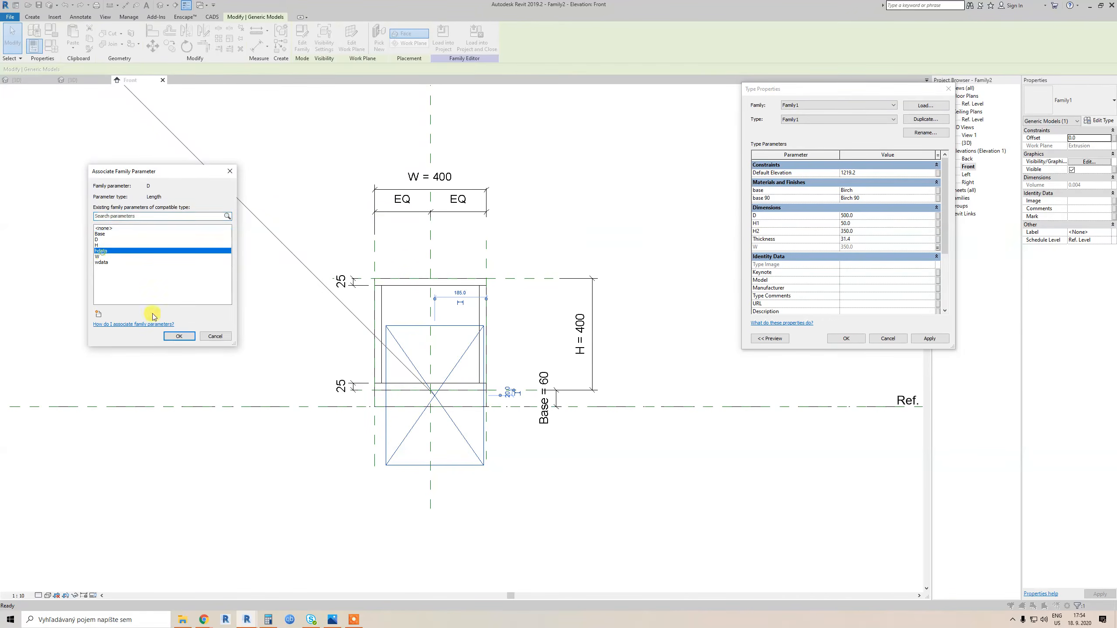
pyautogui.click(179, 336)
pyautogui.click(931, 338)
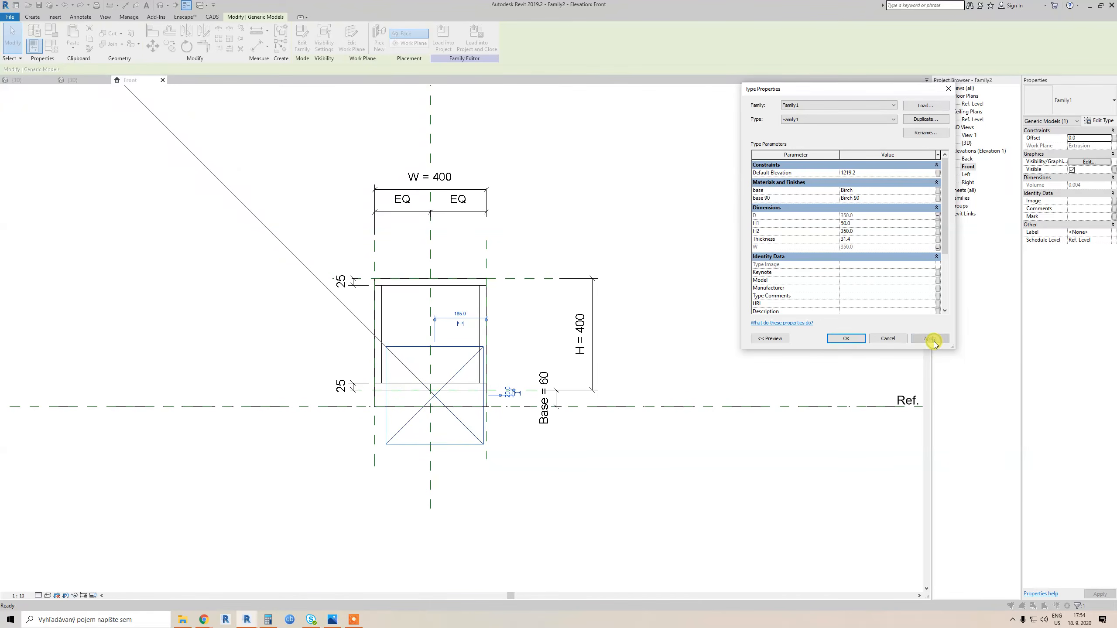
pyautogui.click(854, 340)
pyautogui.moveTo(454, 374); pyautogui.dragTo(459, 377, button='middle')
pyautogui.press('Escape')
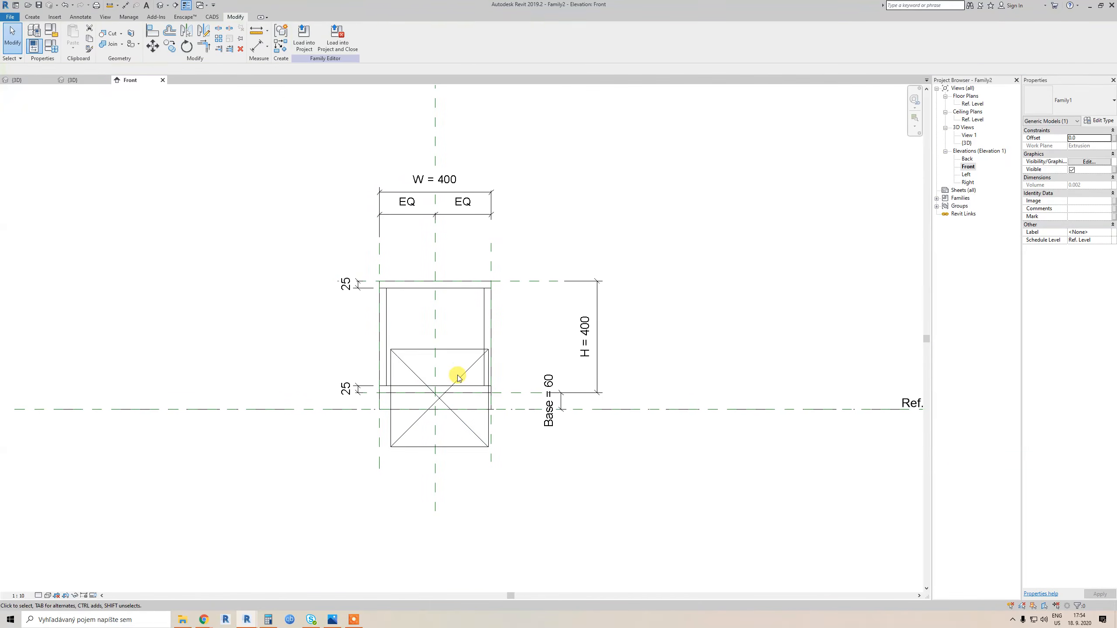
# Move the pyramid panel out of the box to the empty area on its left side
pyautogui.click(460, 377)
pyautogui.moveTo(455, 374); pyautogui.dragTo(291, 324)
pyautogui.press('Escape')
pyautogui.press('a')
pyautogui.press('l')
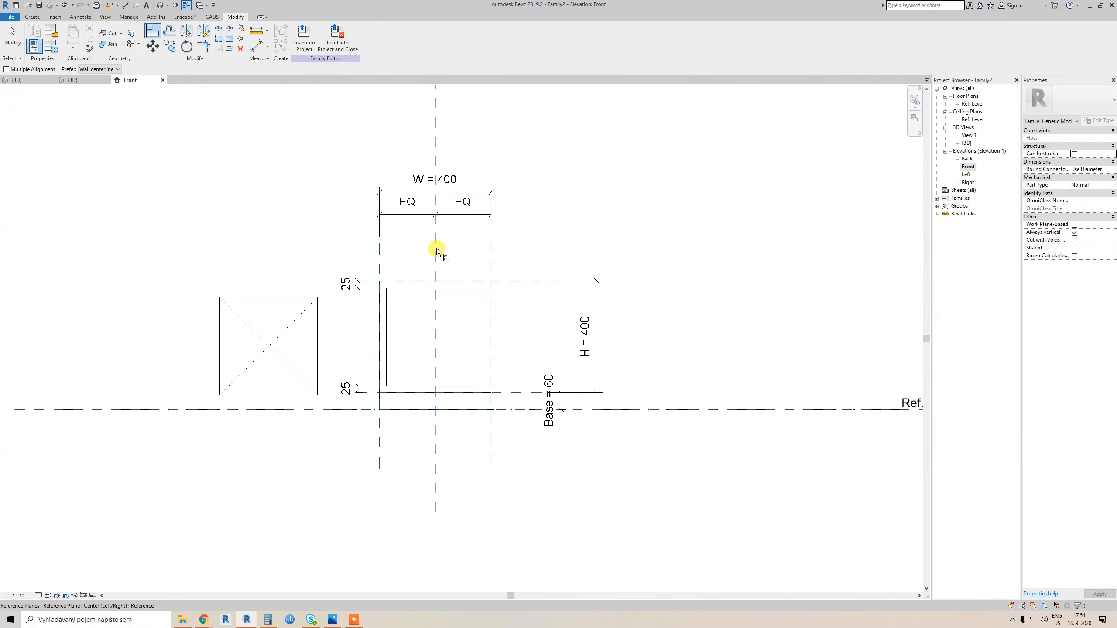
pyautogui.click(436, 248)
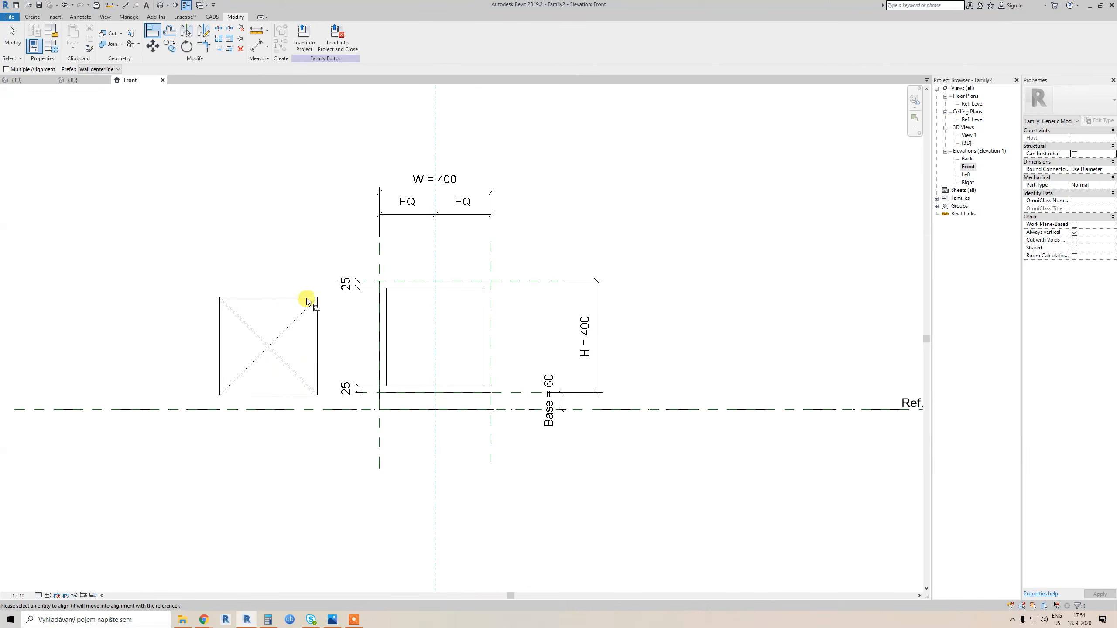
pyautogui.press('Escape')
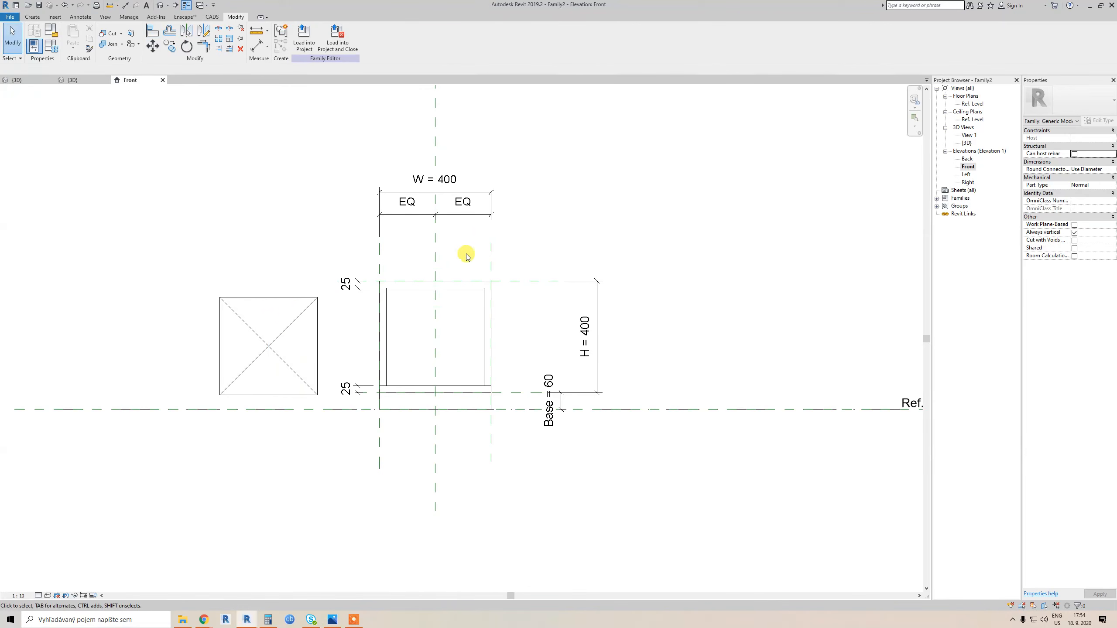
# Align the panel's vertical centre to the box's Center (Left/Right) reference plane
pyautogui.press('a')
pyautogui.press('l')
pyautogui.click(436, 252)
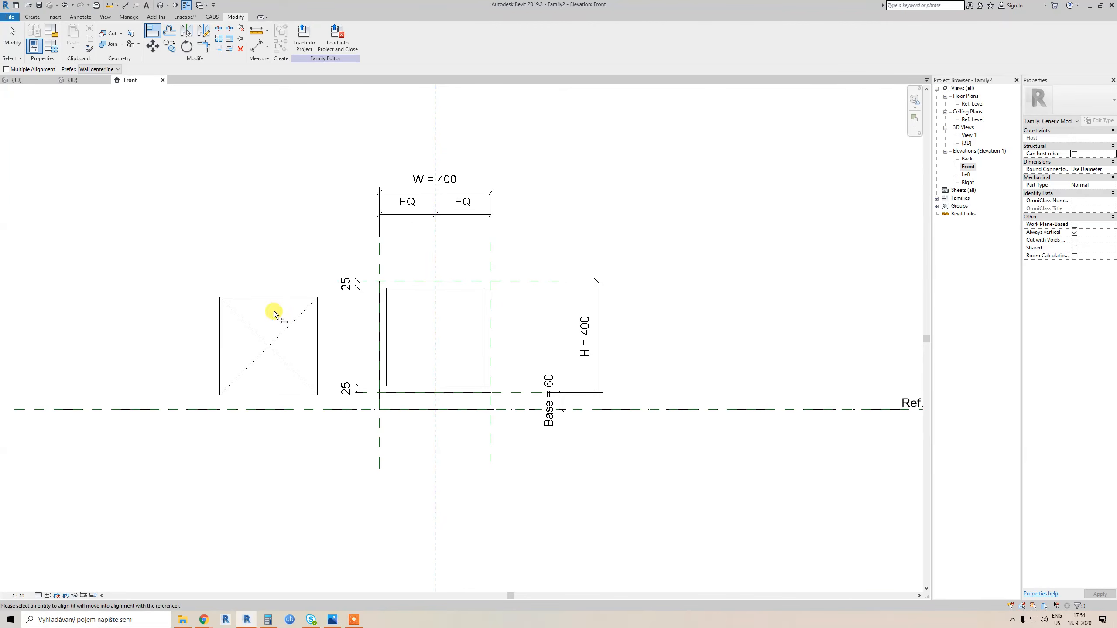
pyautogui.click(269, 311)
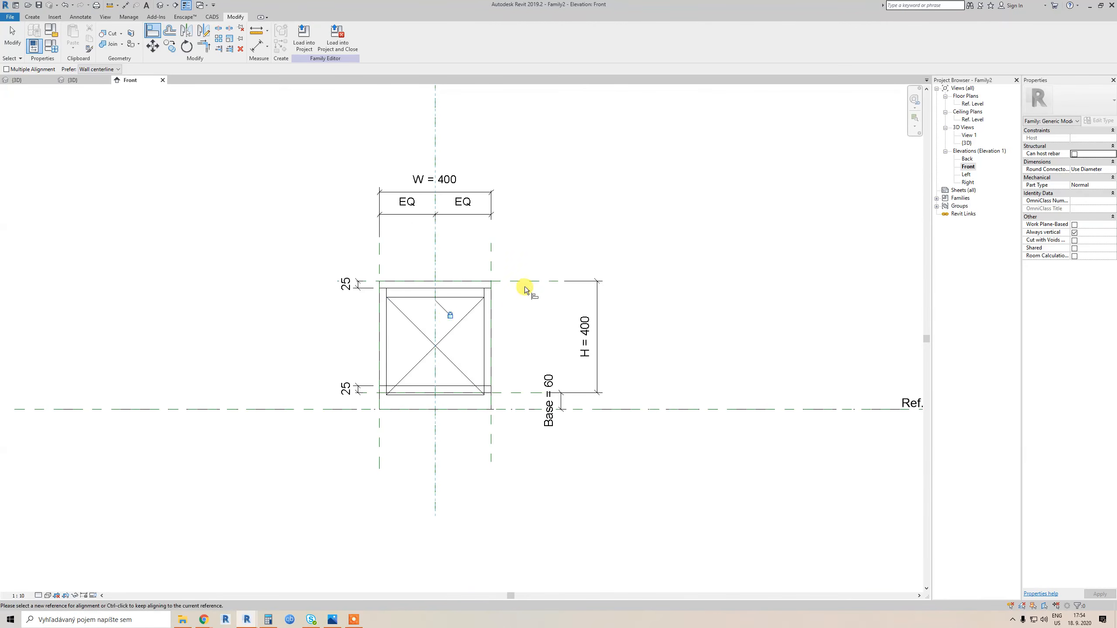
pyautogui.press('Escape')
# Draw a horizontal reference plane across the box, about 220 mm below its top reference plane
pyautogui.scroll(-1, 460, 331)
pyautogui.press('r')
pyautogui.press('p')
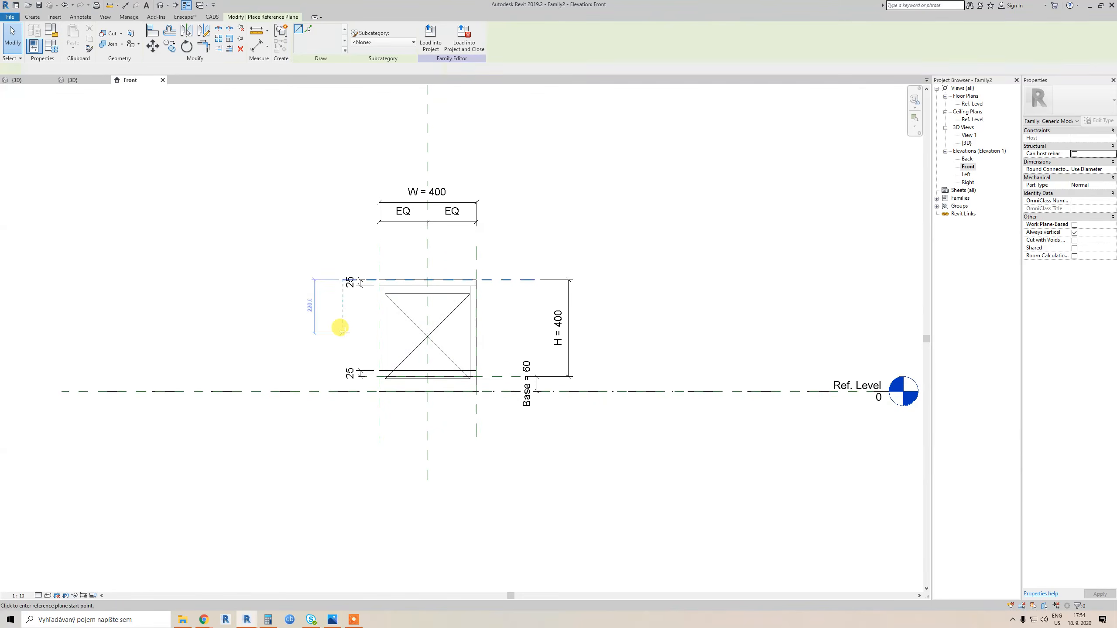
pyautogui.click(342, 333)
pyautogui.click(530, 333)
# Dimension the box's top, middle and bottom horizontal reference planes in one string and make the segments equal (EQ)
pyautogui.scroll(2, 508, 305)
pyautogui.press('d')
pyautogui.press('i')
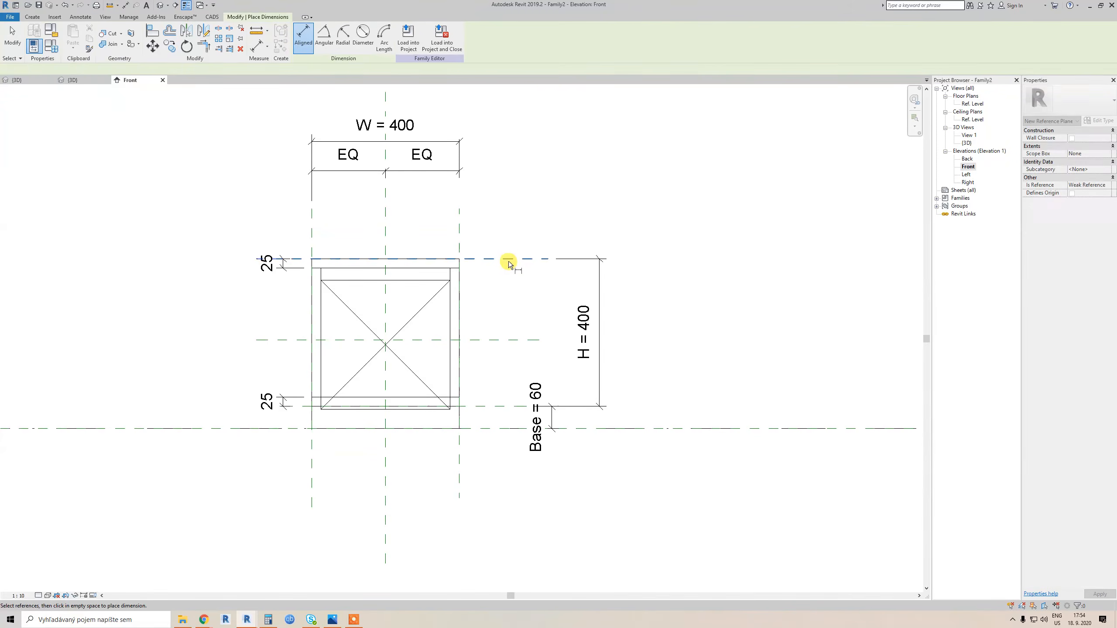
pyautogui.click(506, 259)
pyautogui.click(501, 341)
pyautogui.click(506, 405)
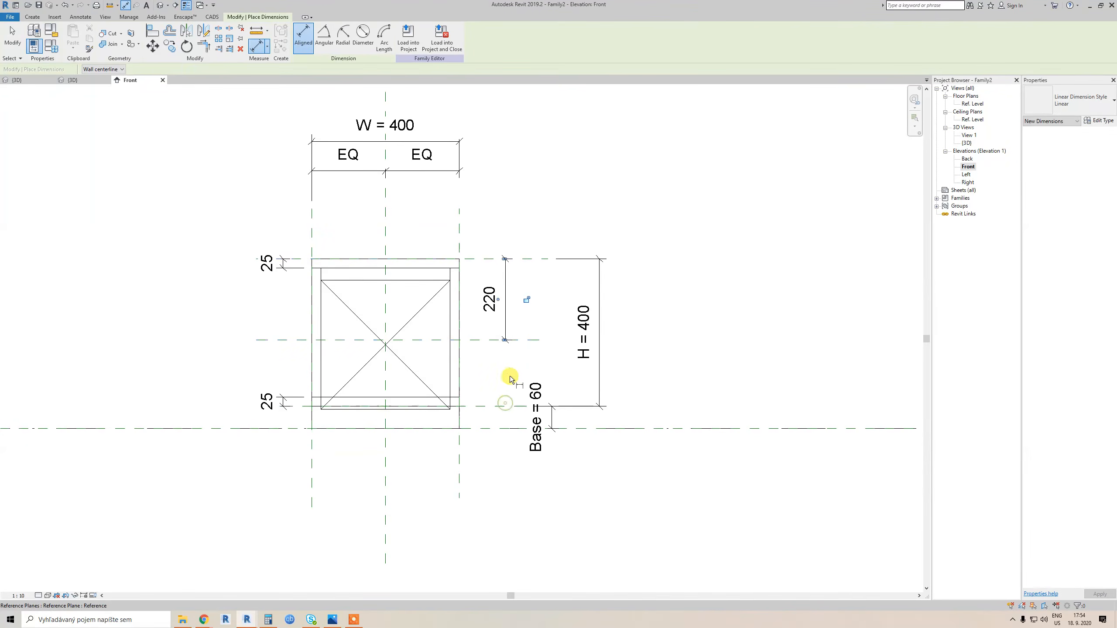
pyautogui.press('Escape')
pyautogui.press('Escape')
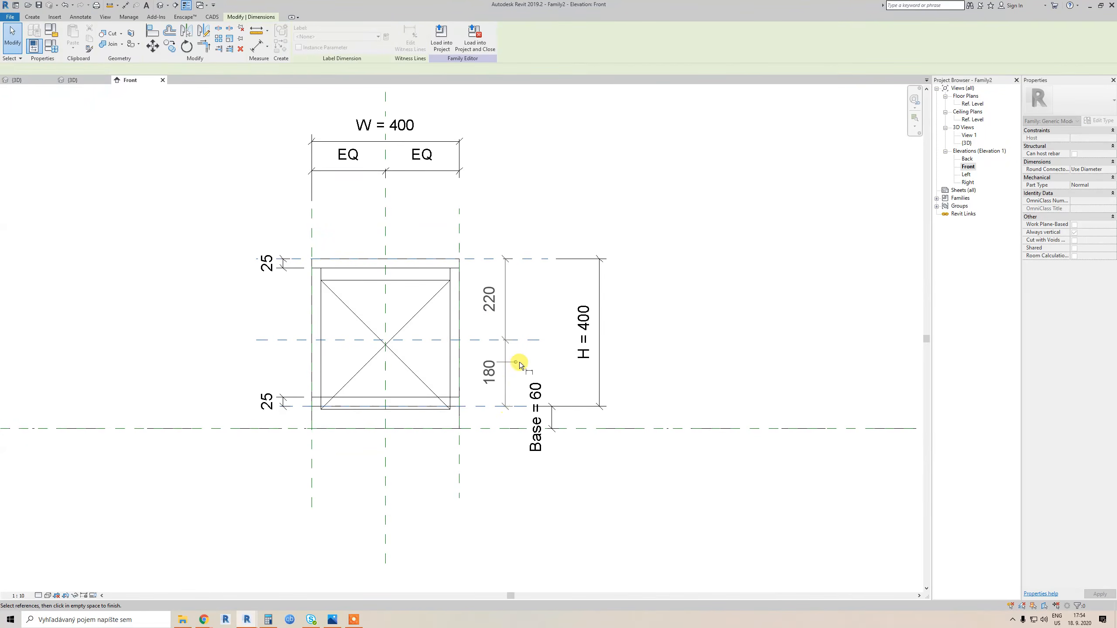
pyautogui.click(529, 328)
pyautogui.press('Escape')
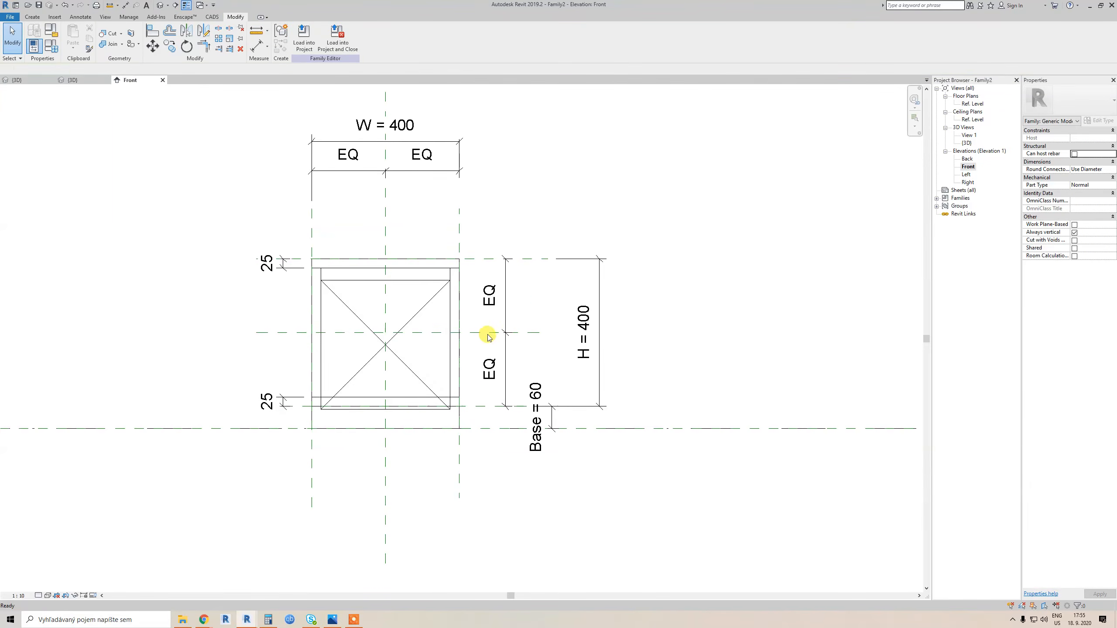
# Align the panel's horizontal centre to the middle reference plane halfway up the box
pyautogui.press('a')
pyautogui.press('l')
pyautogui.click(487, 333)
pyautogui.click(409, 344)
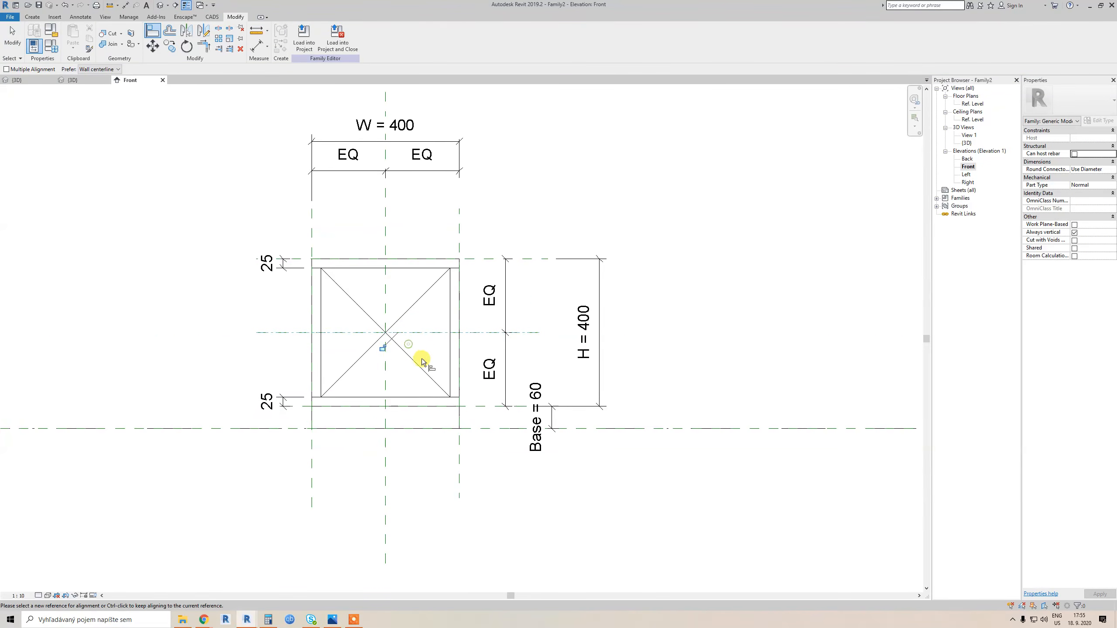
pyautogui.scroll(-2, 385, 348)
pyautogui.press('Escape')
pyautogui.press('Escape')
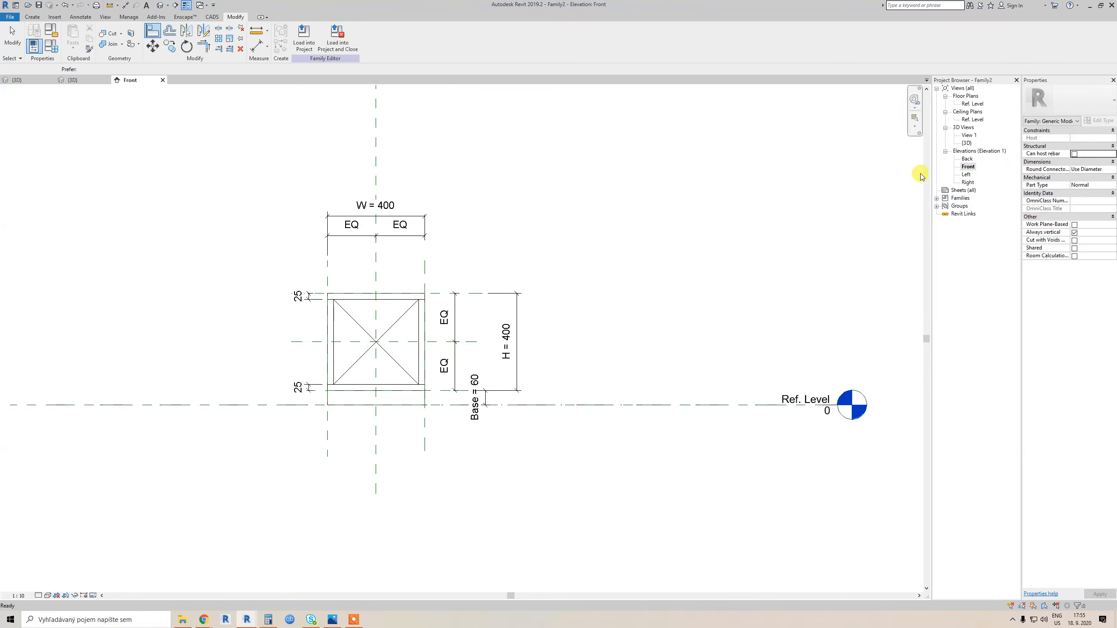
# In the Ref. Level floor plan, align the panel's back reference to the box's front reference plane
pyautogui.doubleClick(972, 104)
pyautogui.scroll(3, 457, 315)
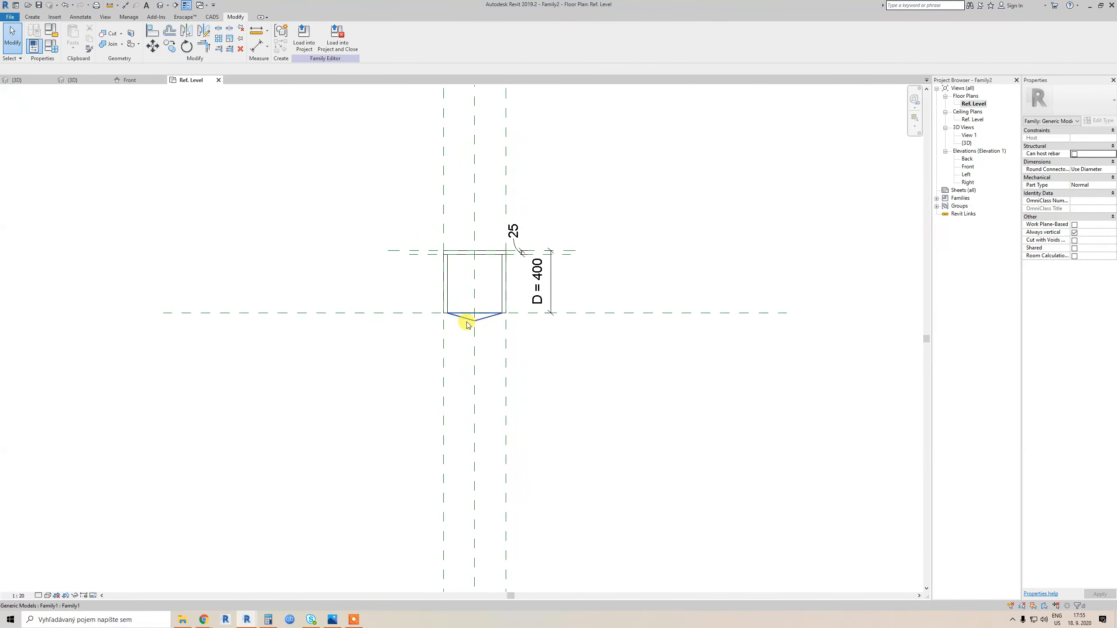
pyautogui.press('a')
pyautogui.press('l')
pyautogui.click(490, 304)
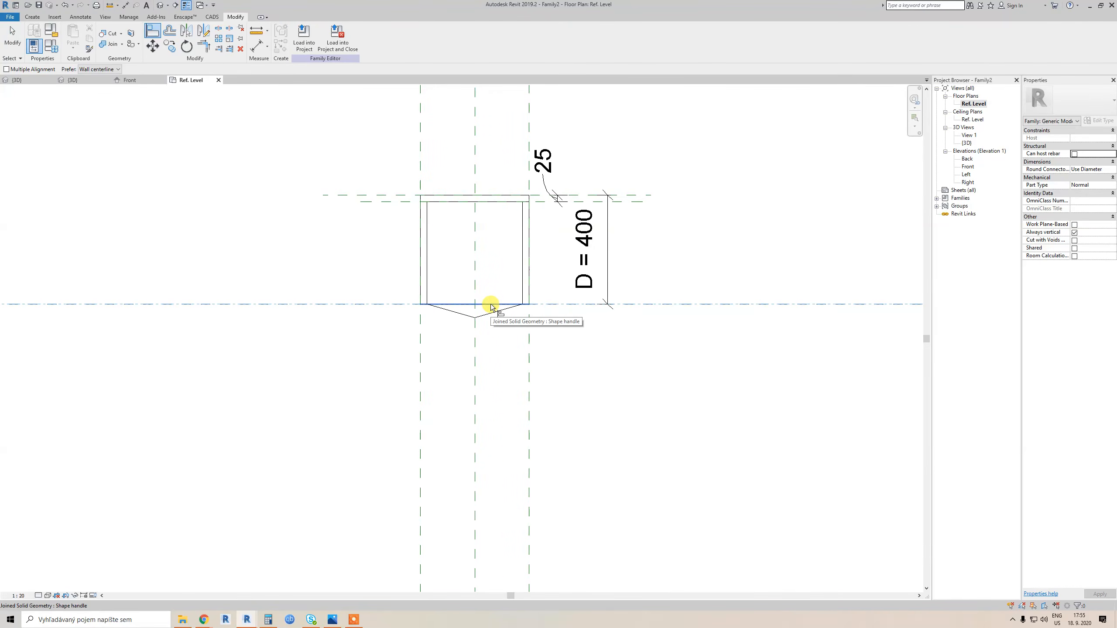
pyautogui.press('Tab')
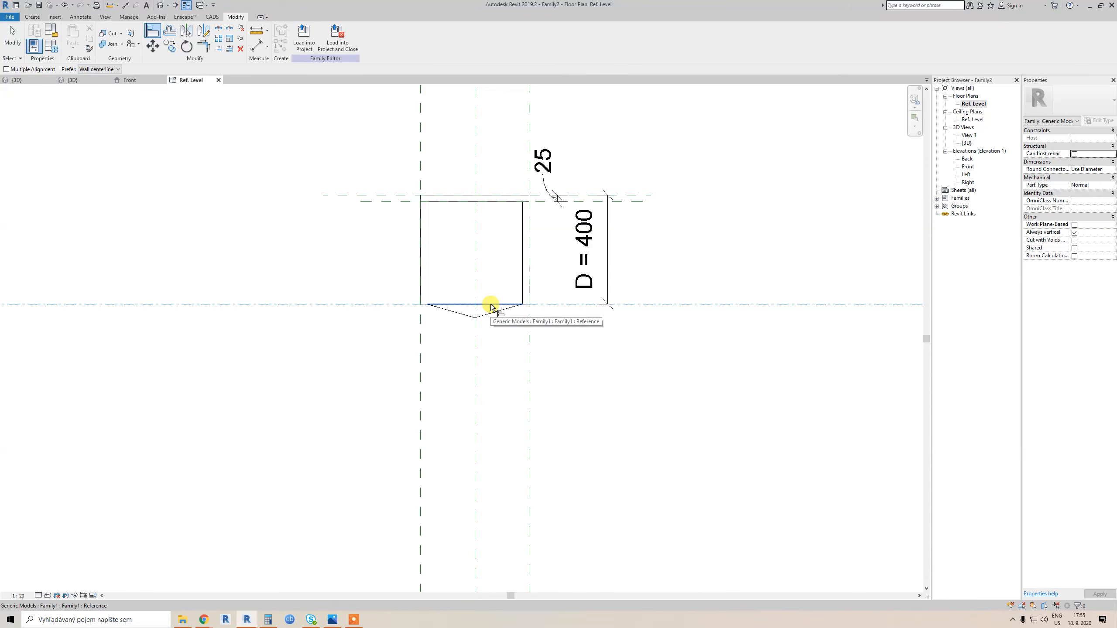
pyautogui.click(491, 304)
pyautogui.scroll(-2, 482, 288)
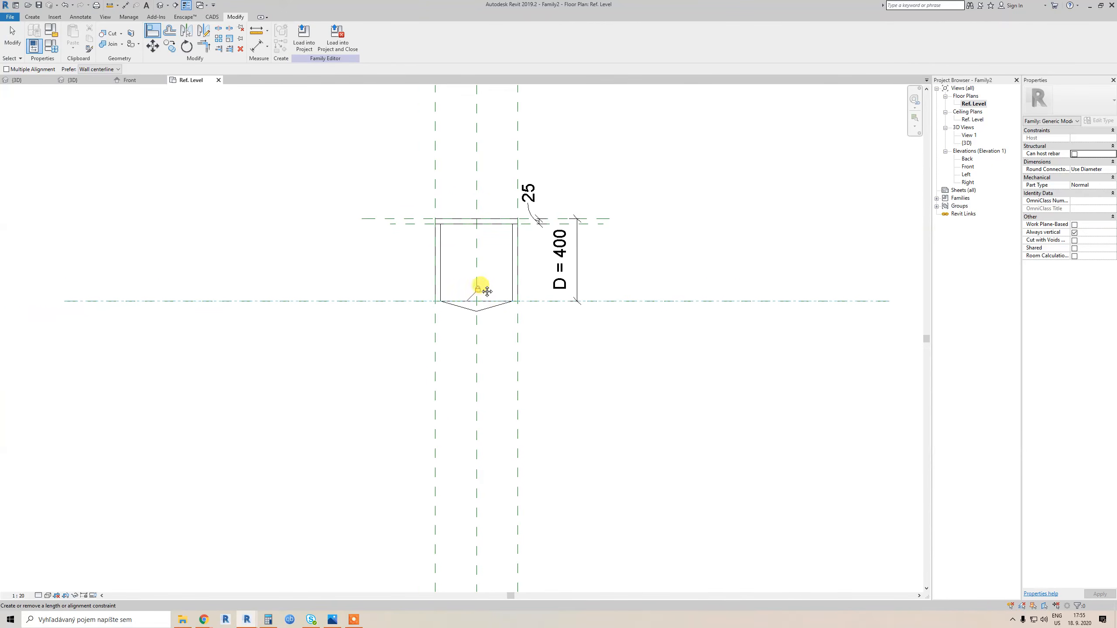
# Set the panel's H1 type parameter to 30, apply it and confirm the type properties
pyautogui.scroll(2, 524, 279)
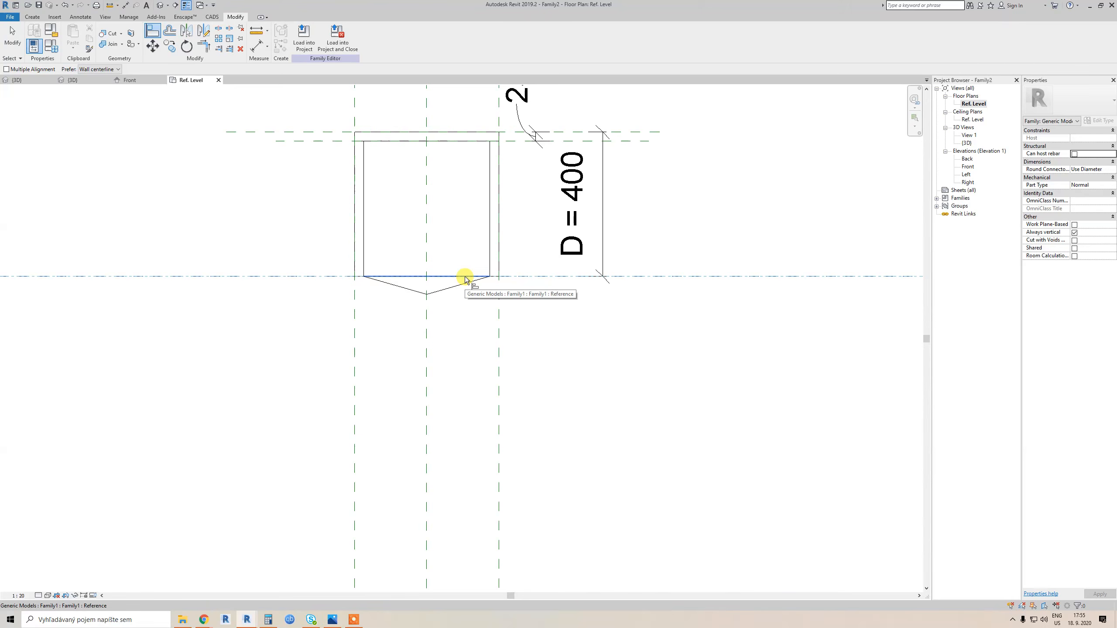
pyautogui.click(447, 292)
pyautogui.click(1097, 121)
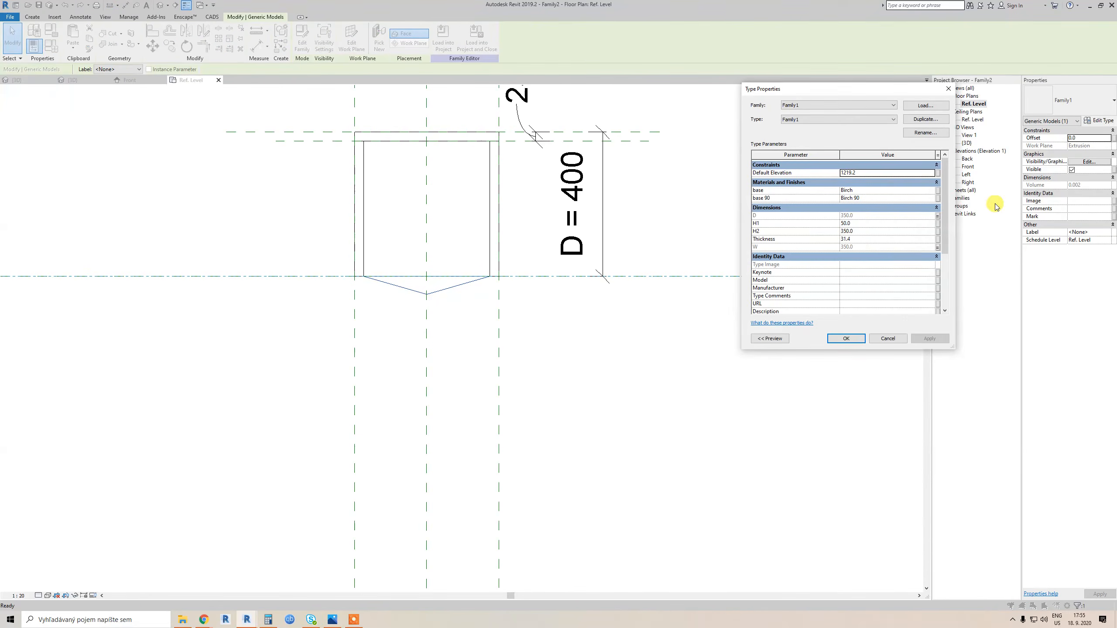
pyautogui.click(915, 224)
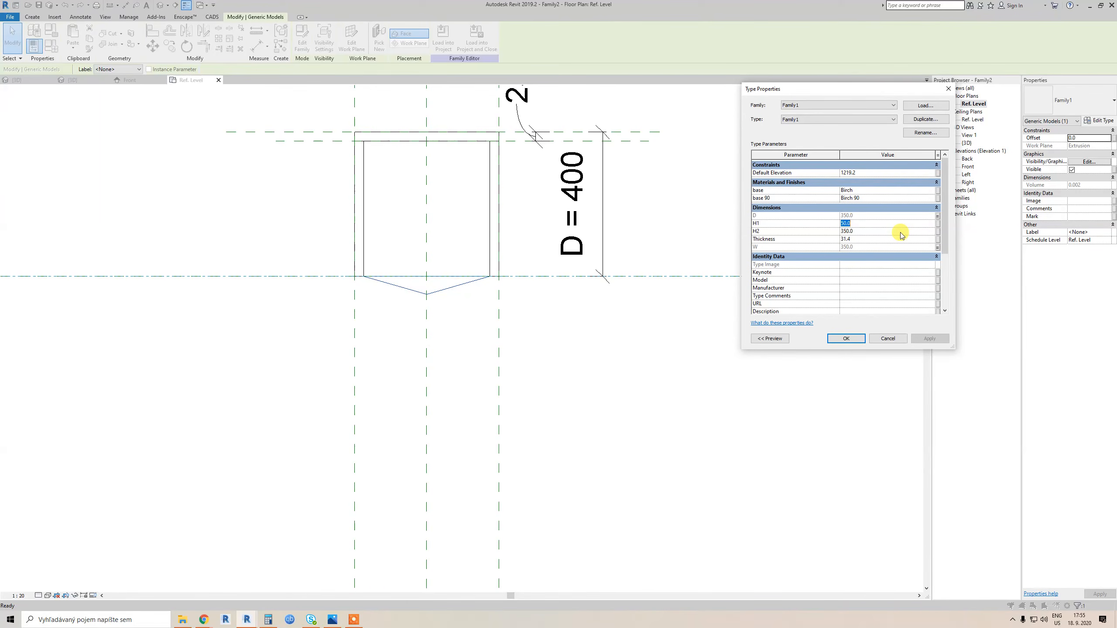
pyautogui.write('30')
pyautogui.click(930, 338)
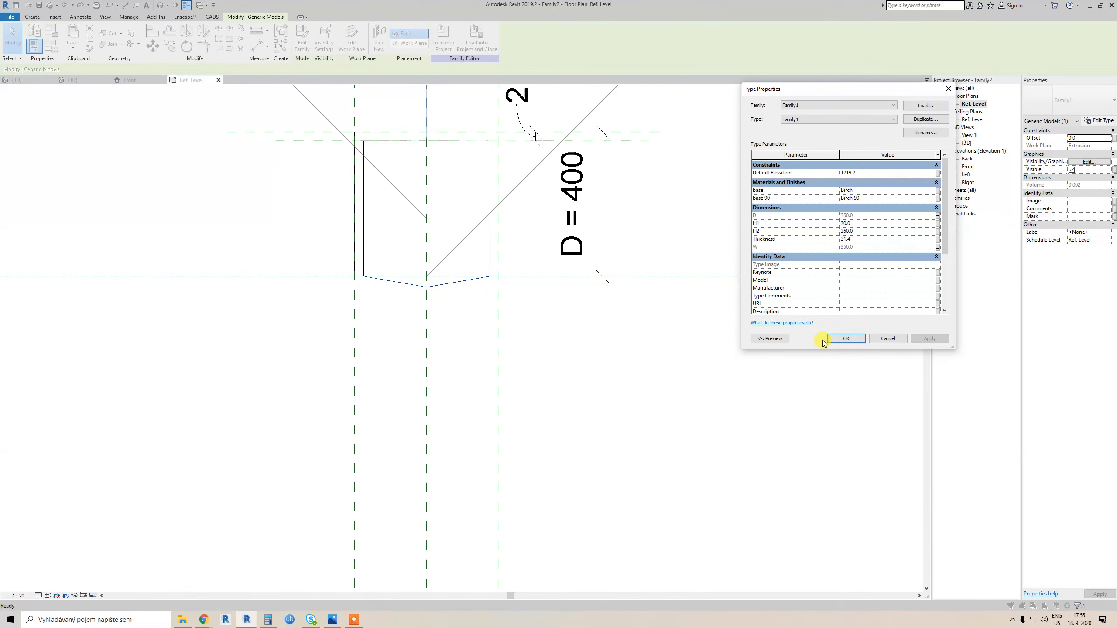
pyautogui.click(845, 339)
# Switch to the 3D view and examine how the pyramid panel fits the box's front
pyautogui.scroll(-1, 514, 312)
pyautogui.hotkey('ctrl', 'Tab')
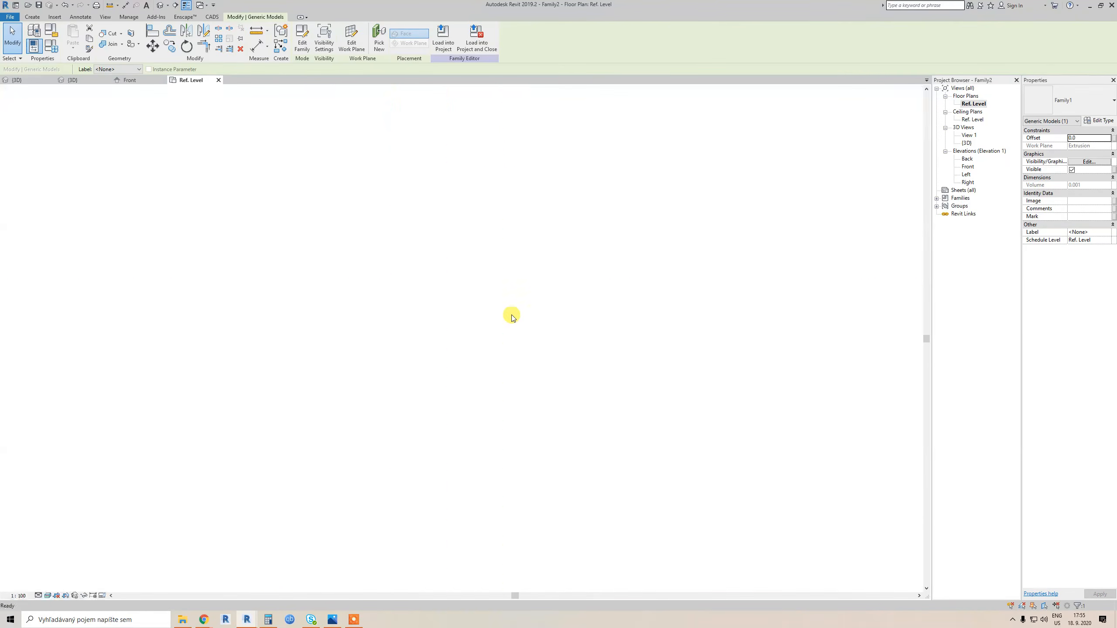
pyautogui.keyDown('shift'); pyautogui.moveTo(428, 417); pyautogui.dragTo(494, 403, button='middle'); pyautogui.keyUp('shift')
pyautogui.moveTo(454, 361); pyautogui.dragTo(471, 379, button='middle')
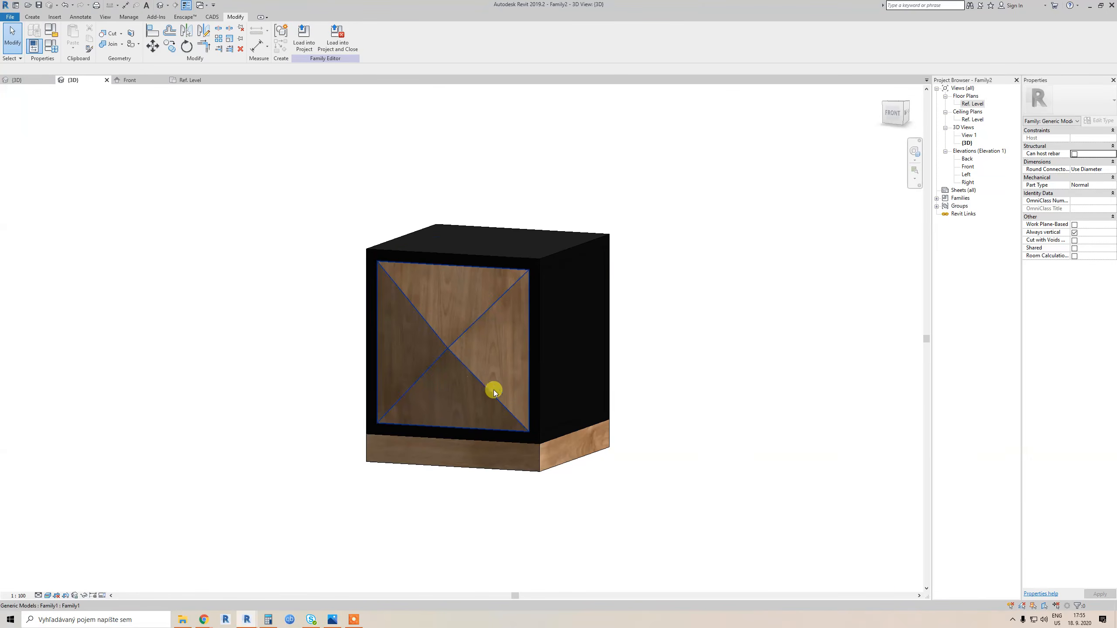
pyautogui.keyDown('shift'); pyautogui.moveTo(504, 453); pyautogui.dragTo(536, 464, button='middle'); pyautogui.keyUp('shift')
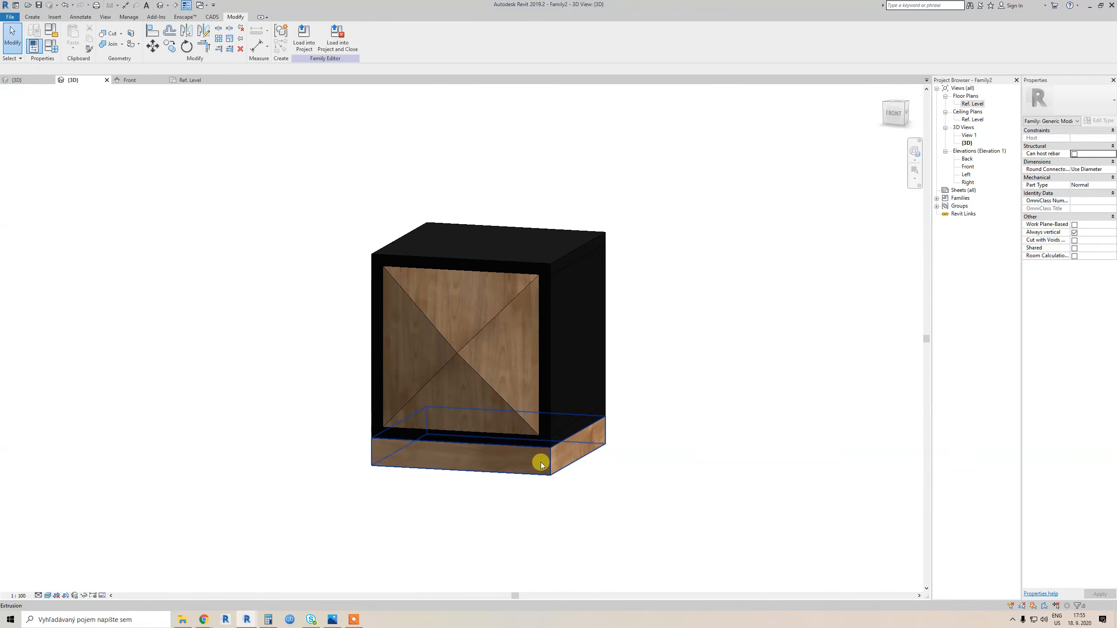
# Associate the pyramid panel's H1 type parameter with a new family type parameter named Triangel H
pyautogui.click(467, 348)
pyautogui.click(1098, 121)
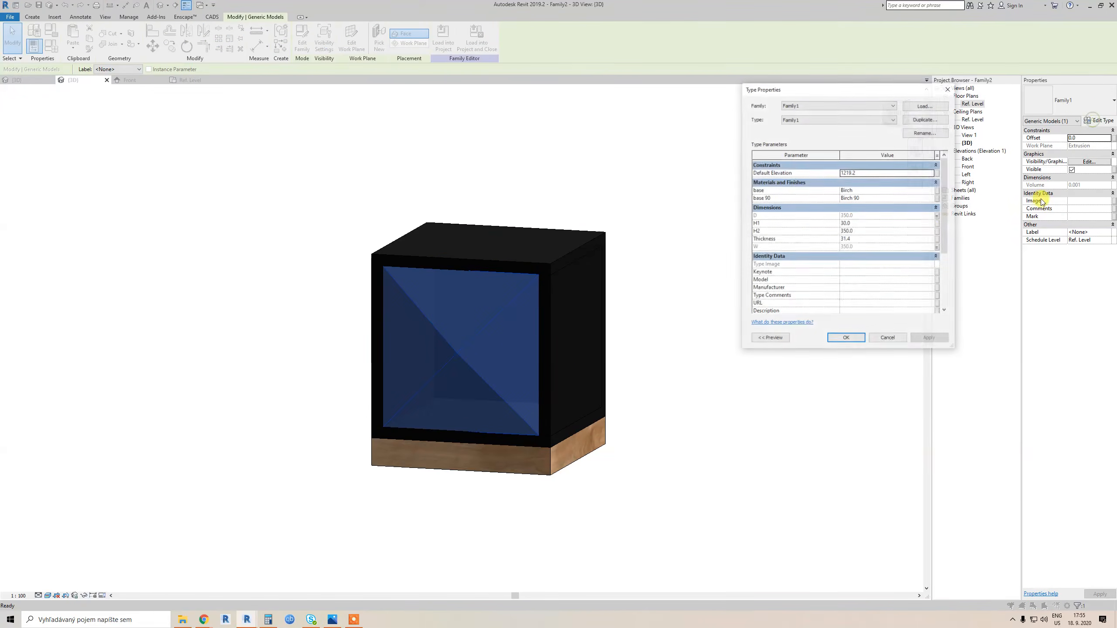
pyautogui.click(938, 225)
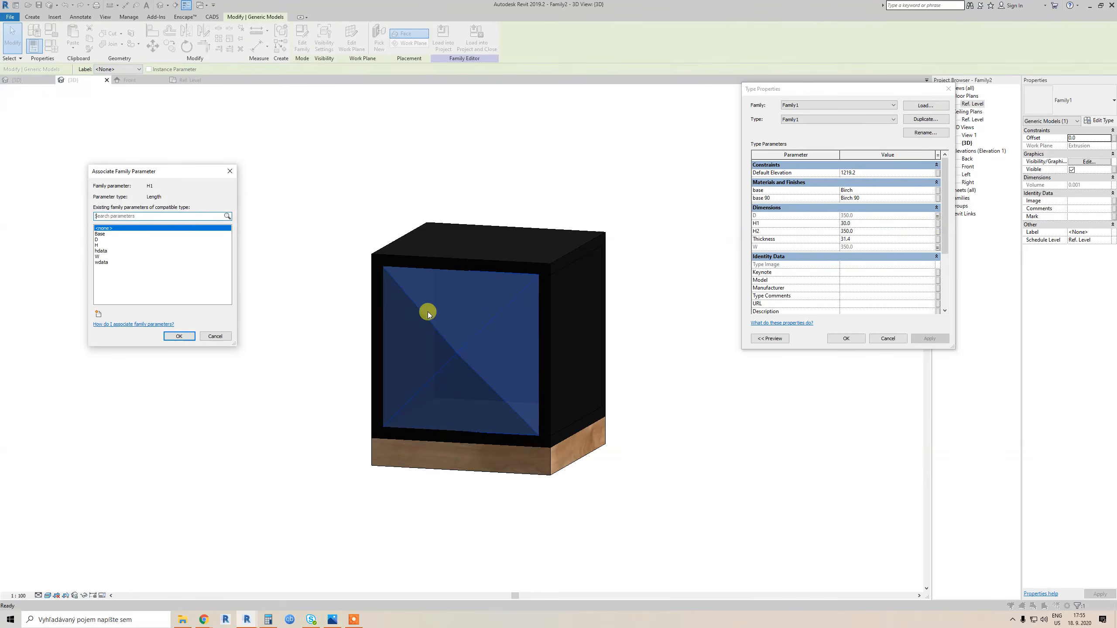
pyautogui.click(98, 314)
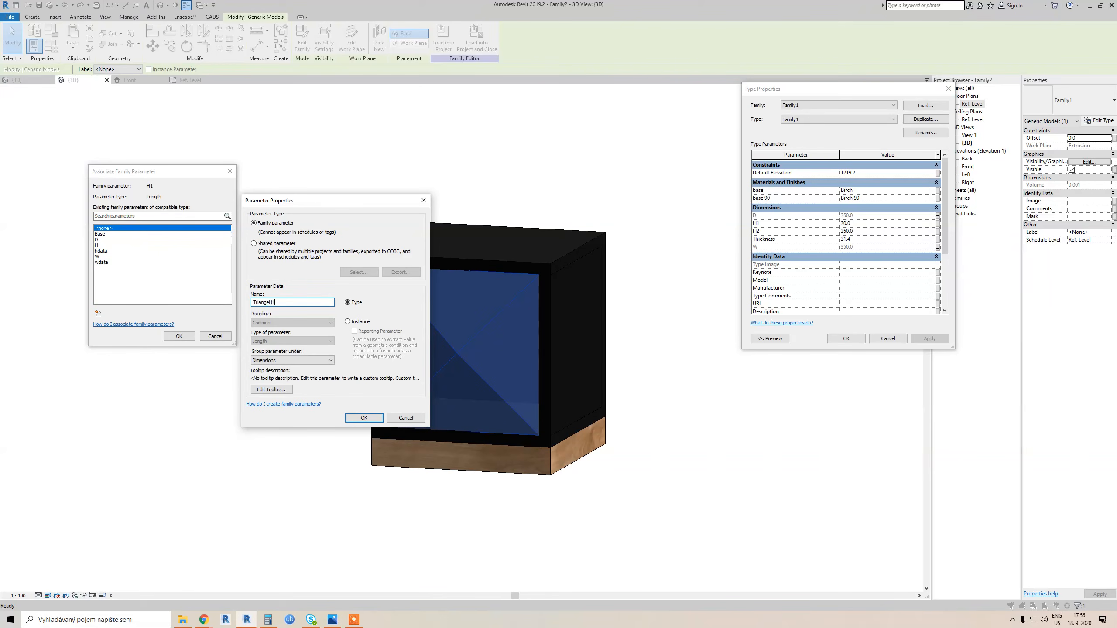
pyautogui.press('Return')
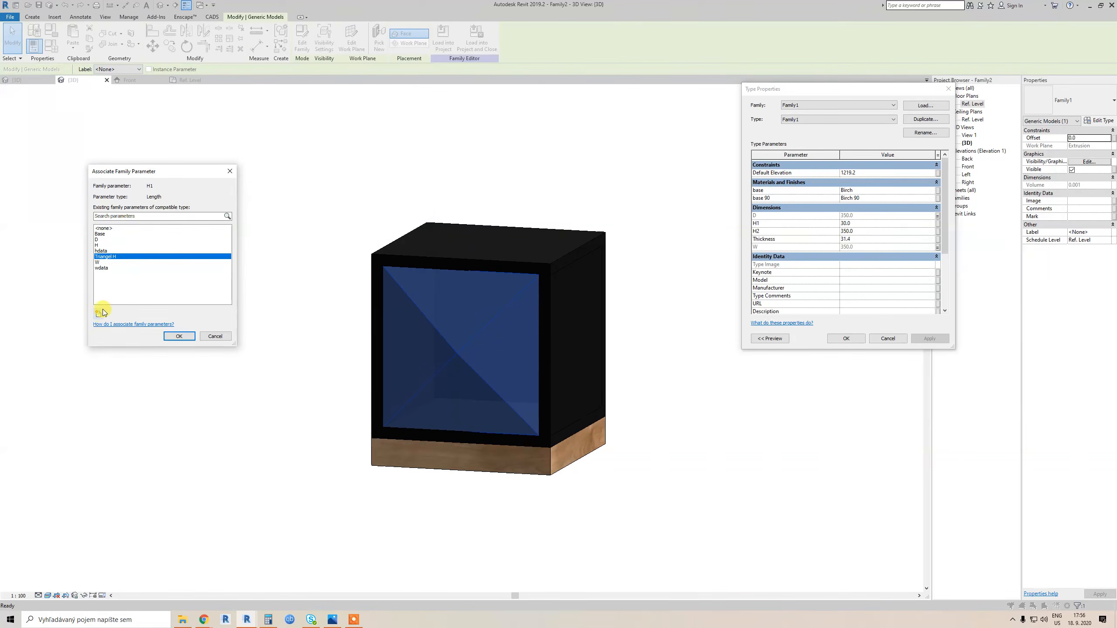
pyautogui.click(179, 336)
pyautogui.click(845, 338)
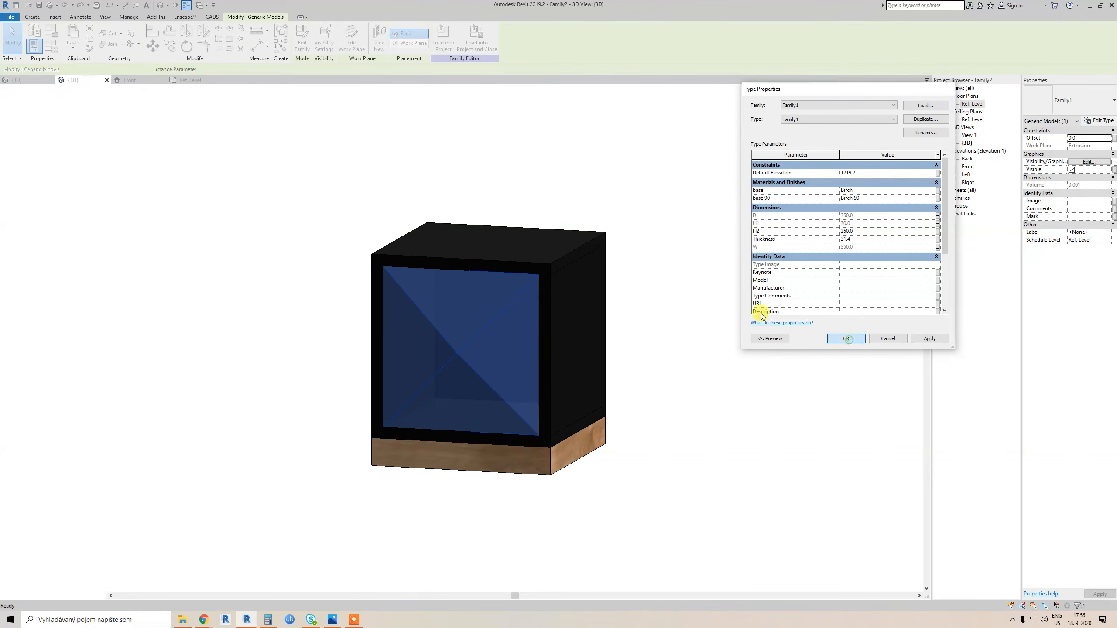
# In the family types, regroup the hdata parameter under Data
pyautogui.keyDown('shift'); pyautogui.moveTo(561, 456); pyautogui.dragTo(507, 414, button='middle'); pyautogui.keyUp('shift')
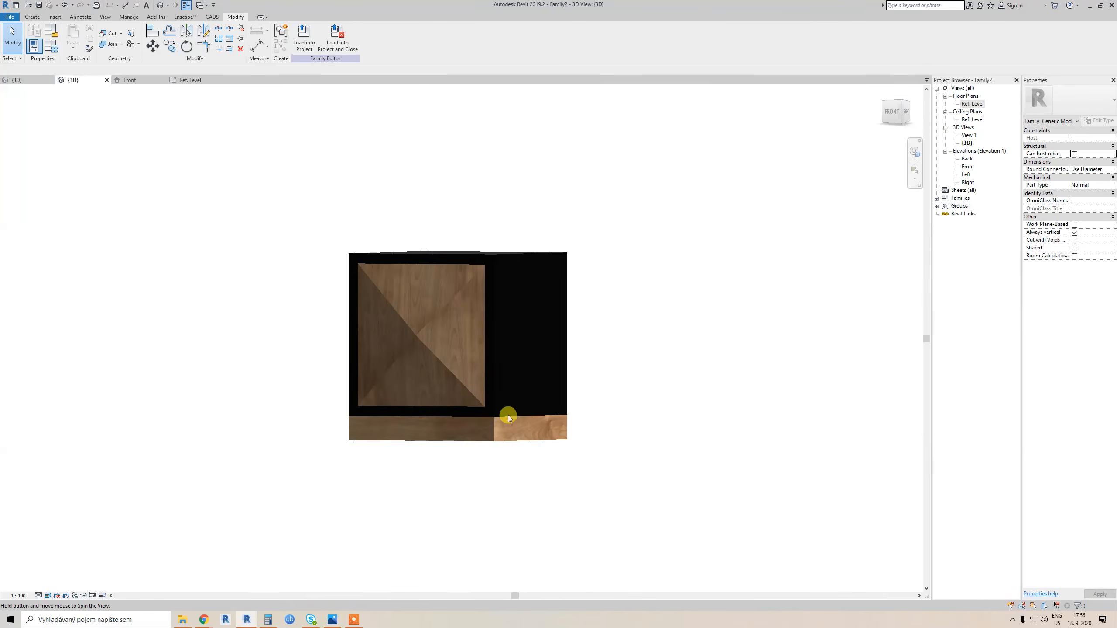
pyautogui.press('f')
pyautogui.press('t')
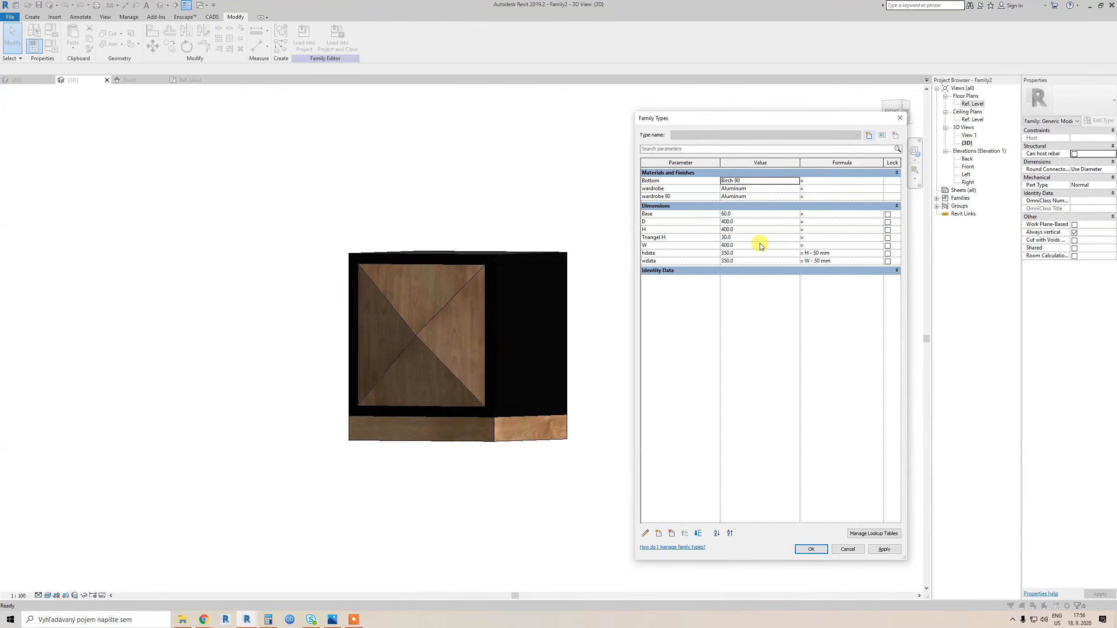
pyautogui.click(689, 253)
pyautogui.click(644, 534)
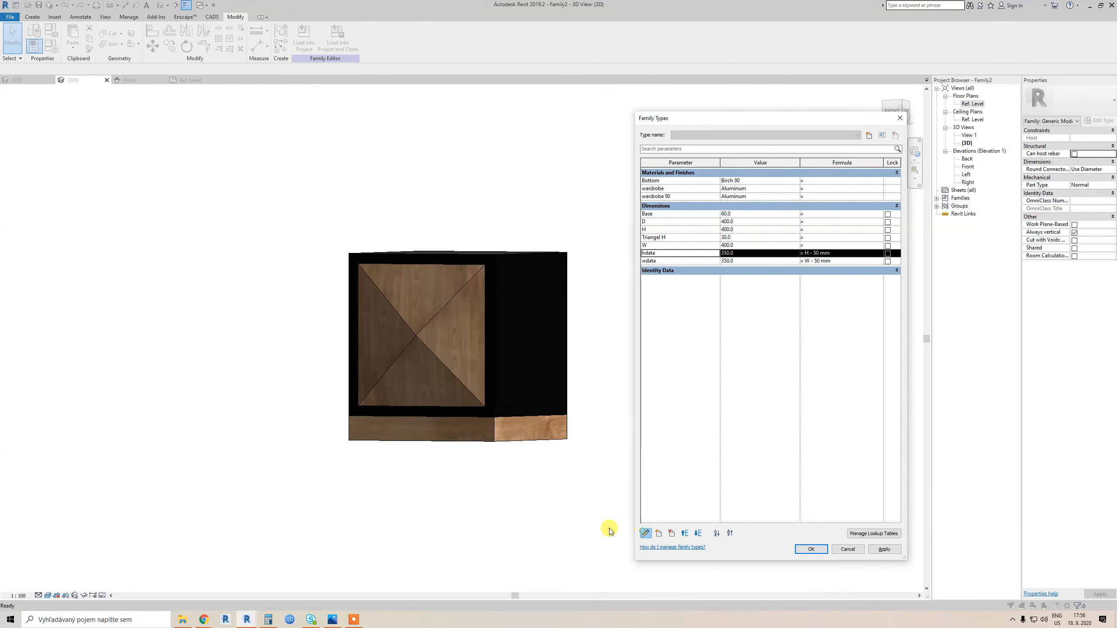
pyautogui.click(269, 360)
pyautogui.scroll(1, 273, 370)
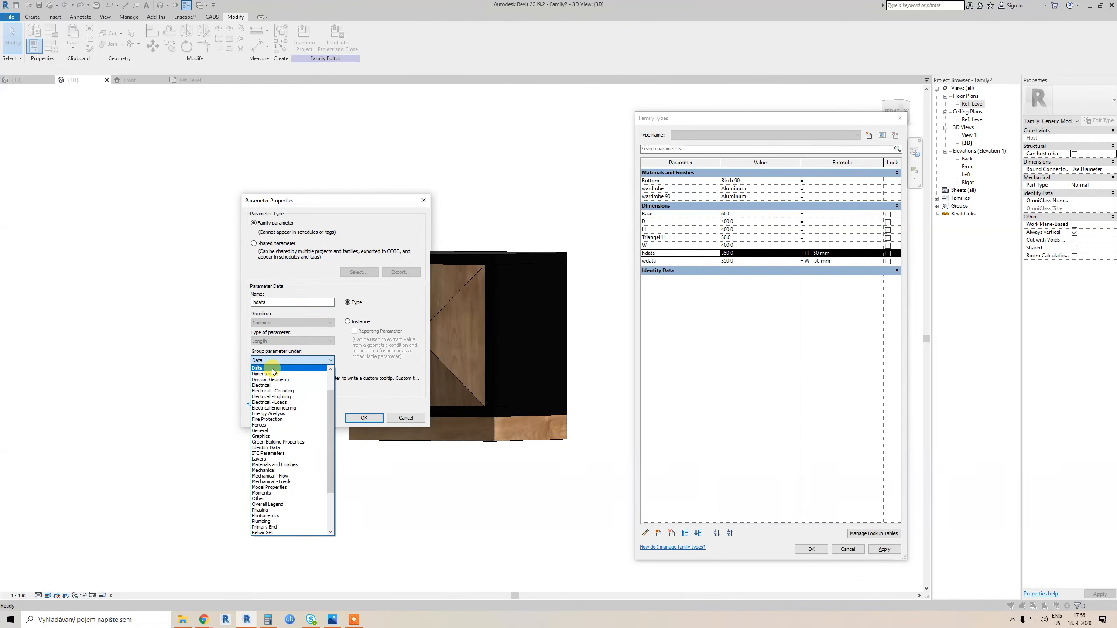
pyautogui.click(269, 368)
pyautogui.click(366, 417)
# Regroup the wdata parameter under Data as well
pyautogui.click(681, 253)
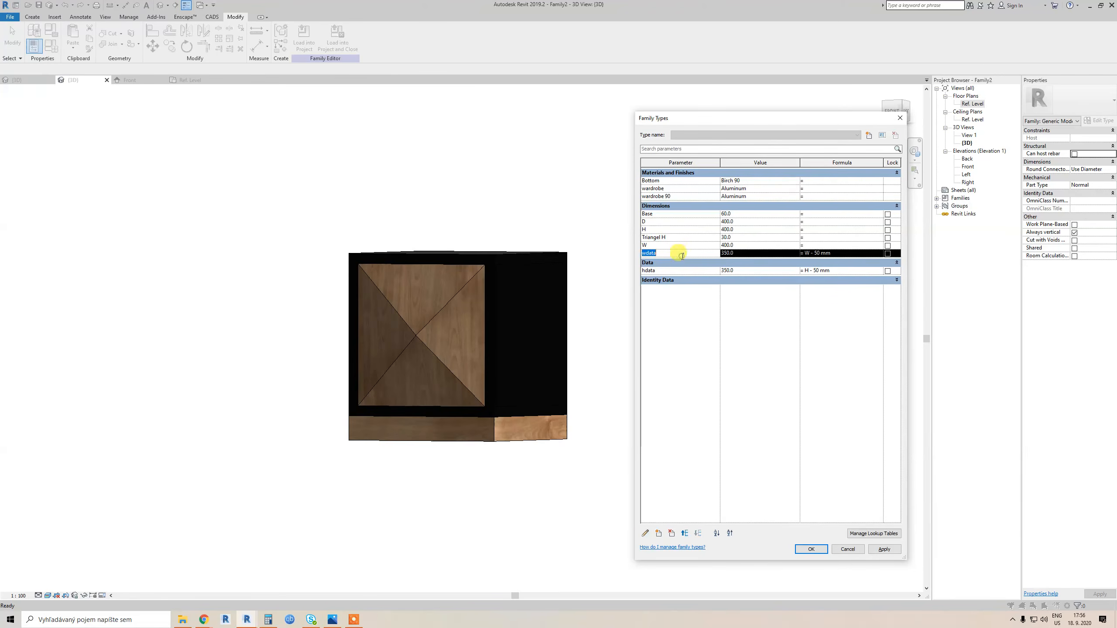
pyautogui.click(645, 533)
pyautogui.click(270, 361)
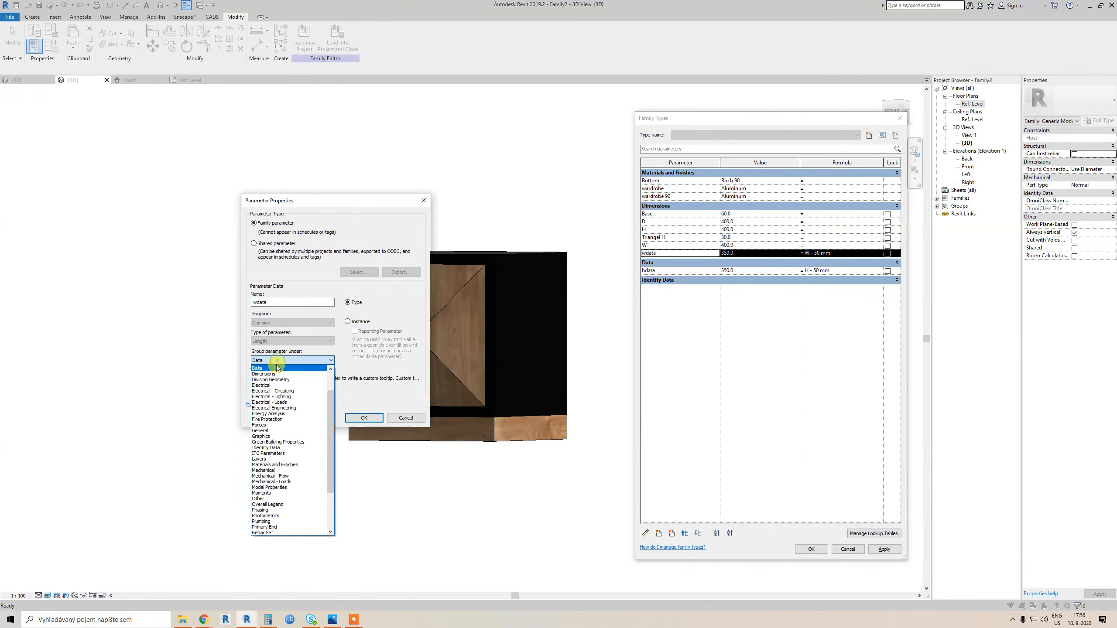
pyautogui.click(271, 369)
pyautogui.click(365, 418)
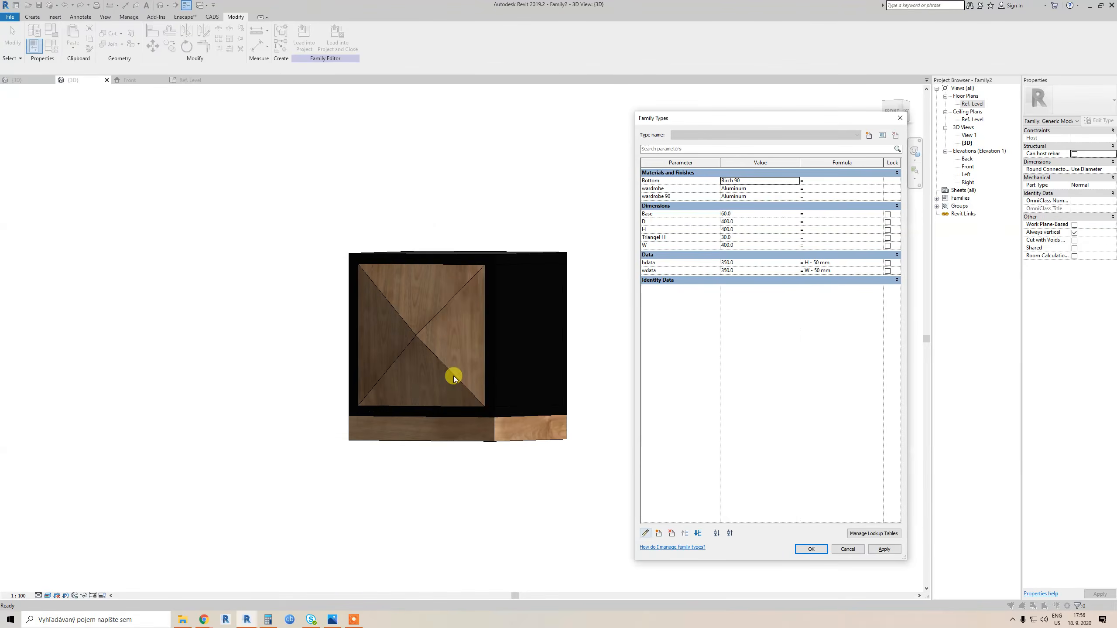
# Reorder the dimension parameters to D, H, W, Base, Triangel H and apply the family types changes
pyautogui.click(674, 214)
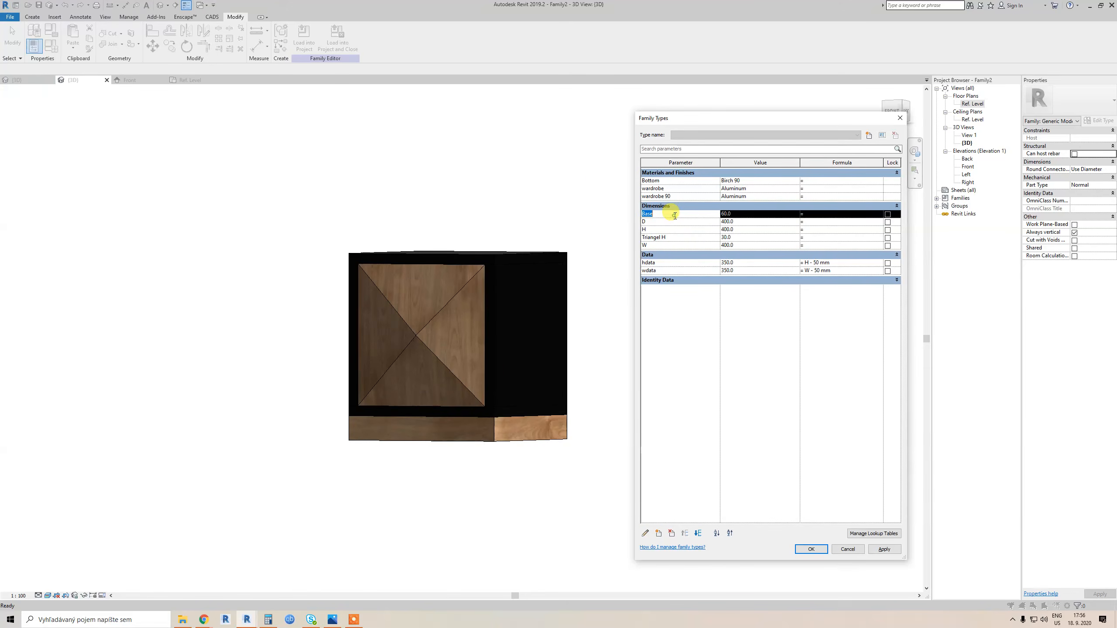
pyautogui.click(698, 533)
pyautogui.click(698, 533)
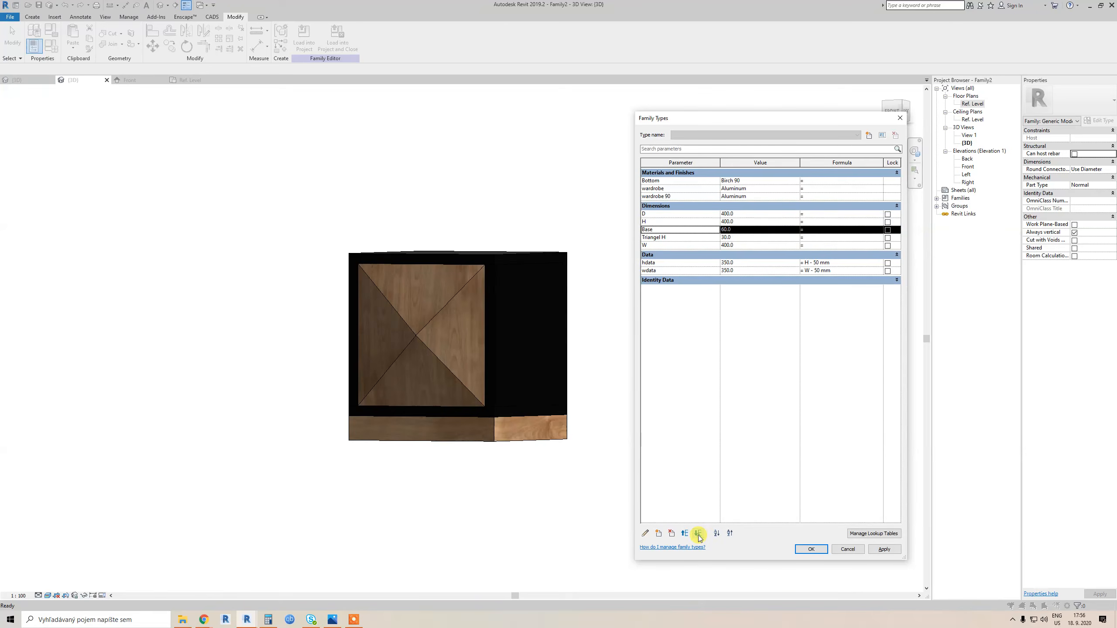
pyautogui.click(678, 237)
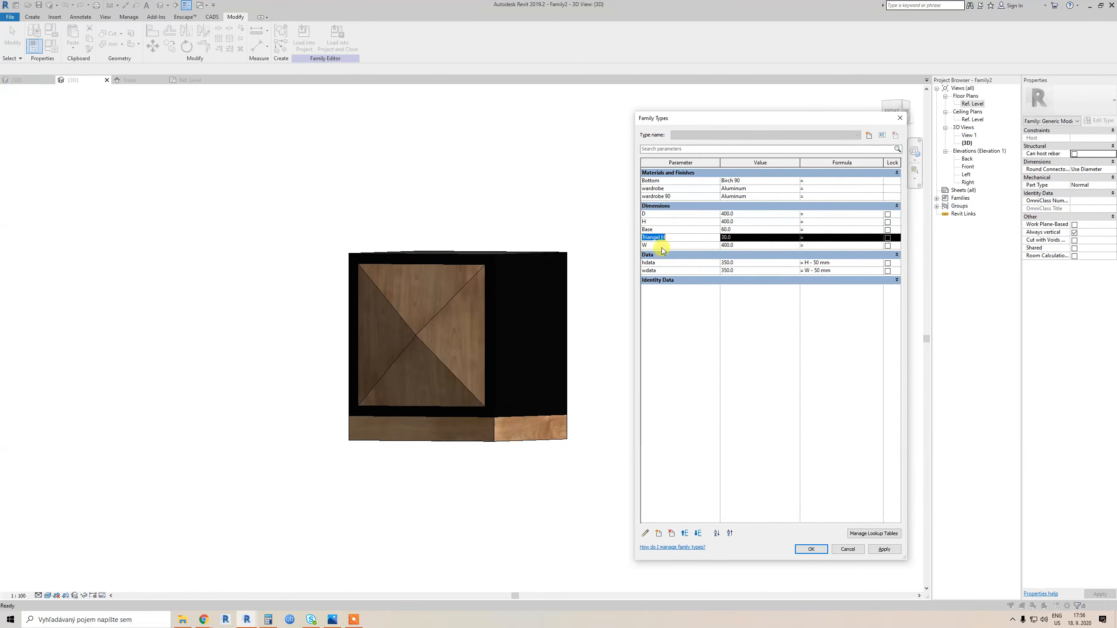
pyautogui.click(661, 246)
pyautogui.click(685, 533)
pyautogui.click(685, 533)
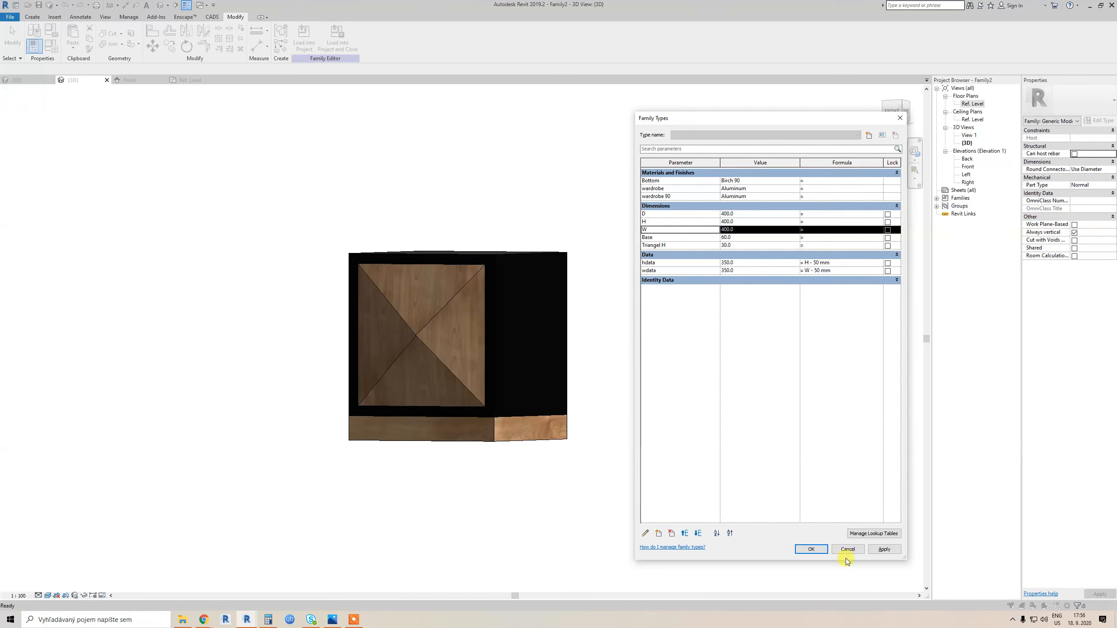
pyautogui.click(884, 548)
pyautogui.click(811, 549)
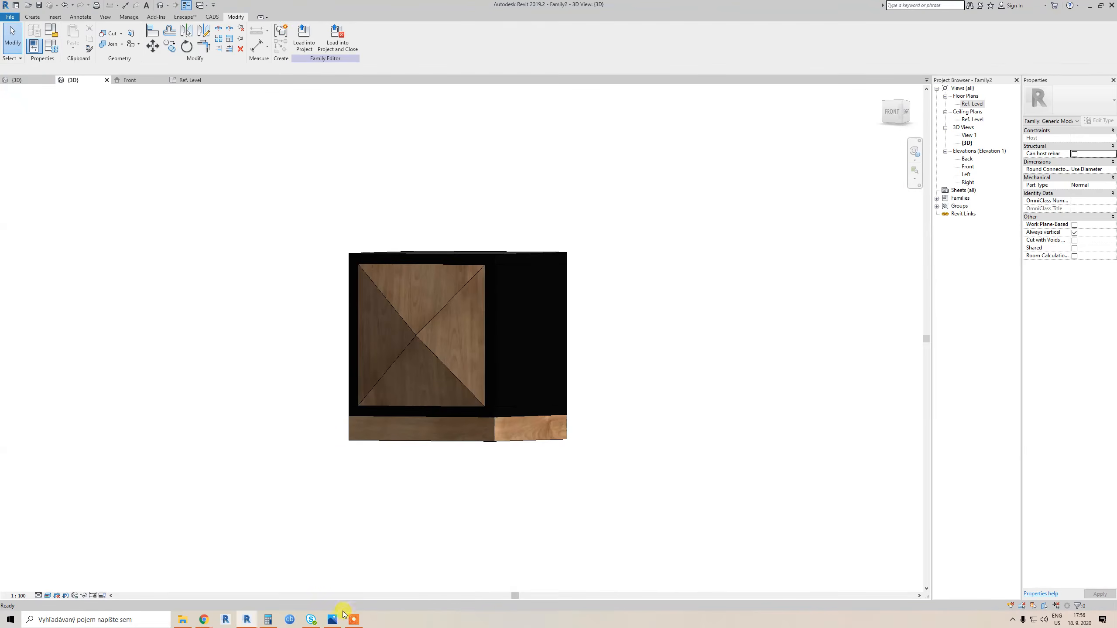
# Check the furniture reference photo in Photos and, back in Revit, link the base extrusion's visibility to a new type parameter Base vis
pyautogui.click(342, 616)
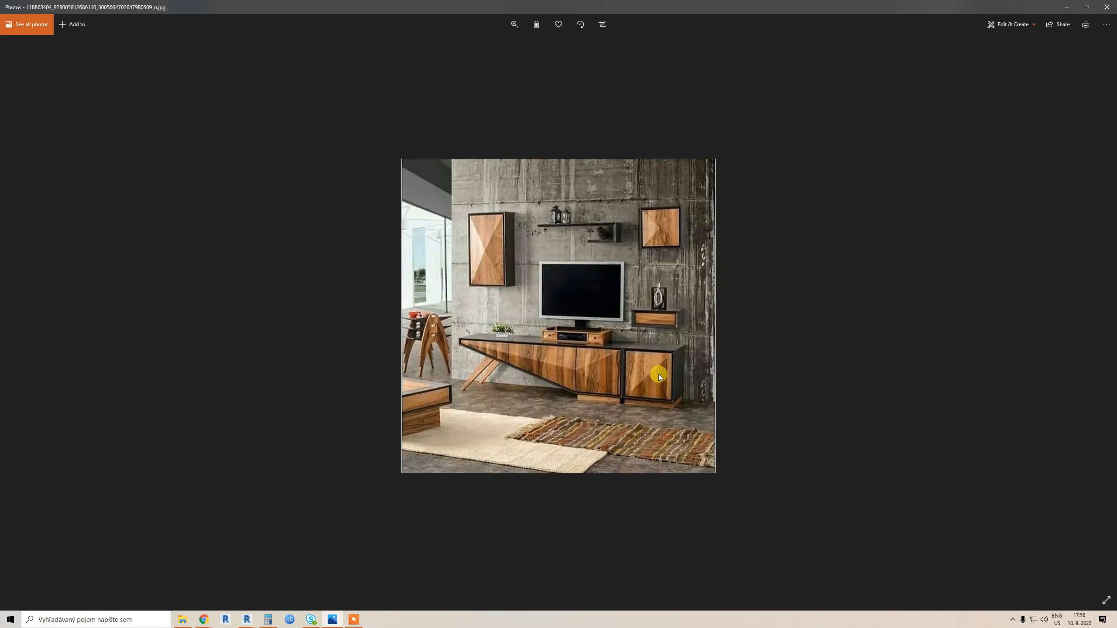
pyautogui.click(1066, 7)
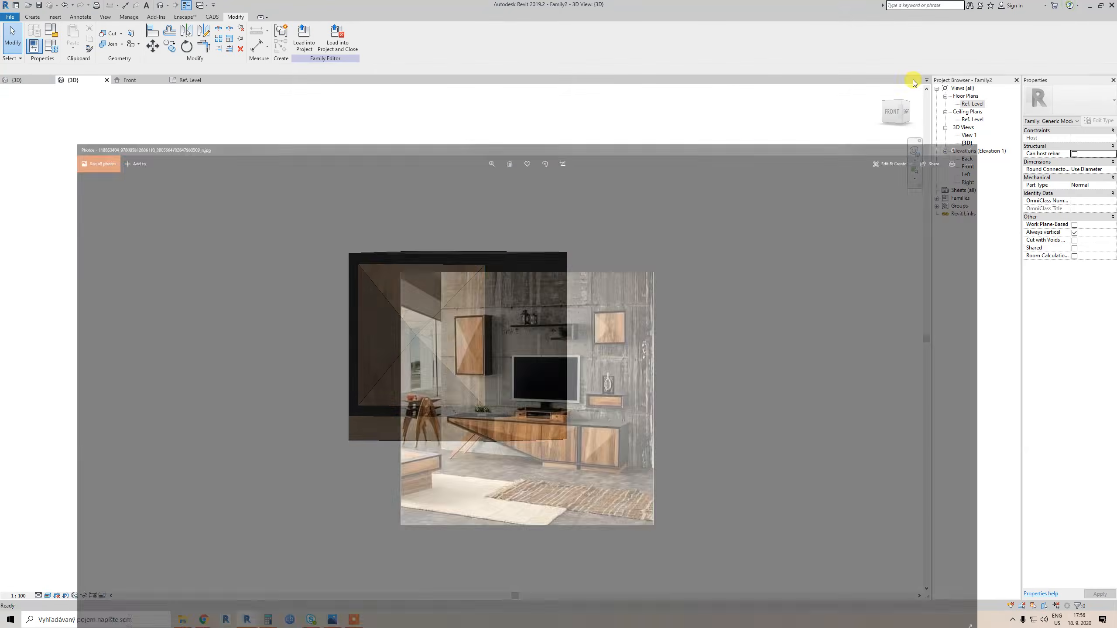
pyautogui.keyDown('shift'); pyautogui.moveTo(580, 377); pyautogui.dragTo(510, 494, button='middle'); pyautogui.keyUp('shift')
pyautogui.click(511, 449)
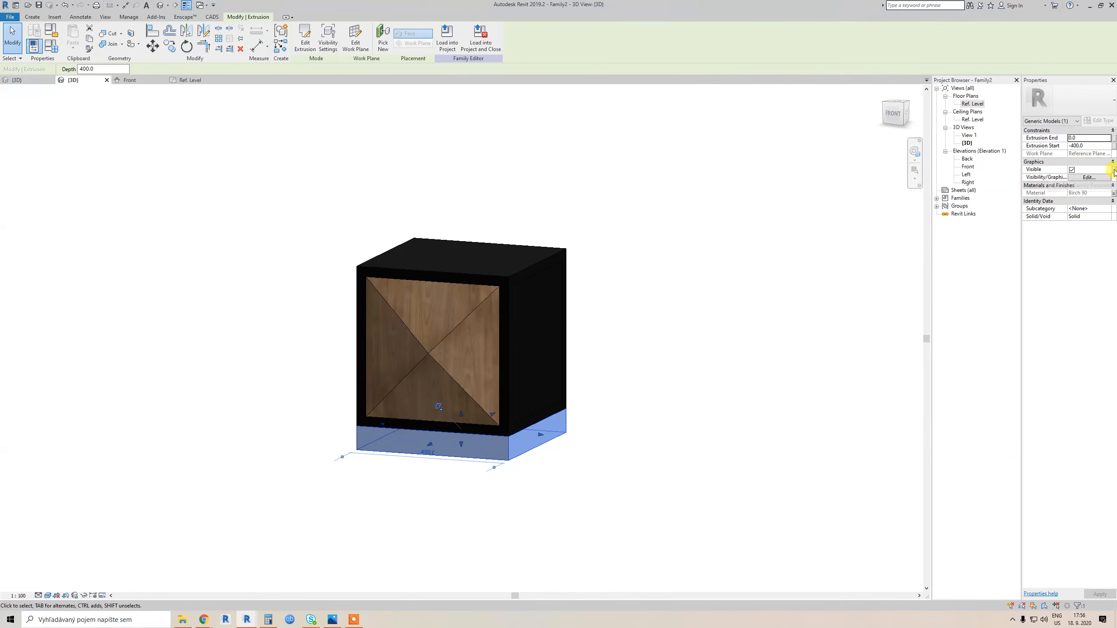
pyautogui.click(1114, 170)
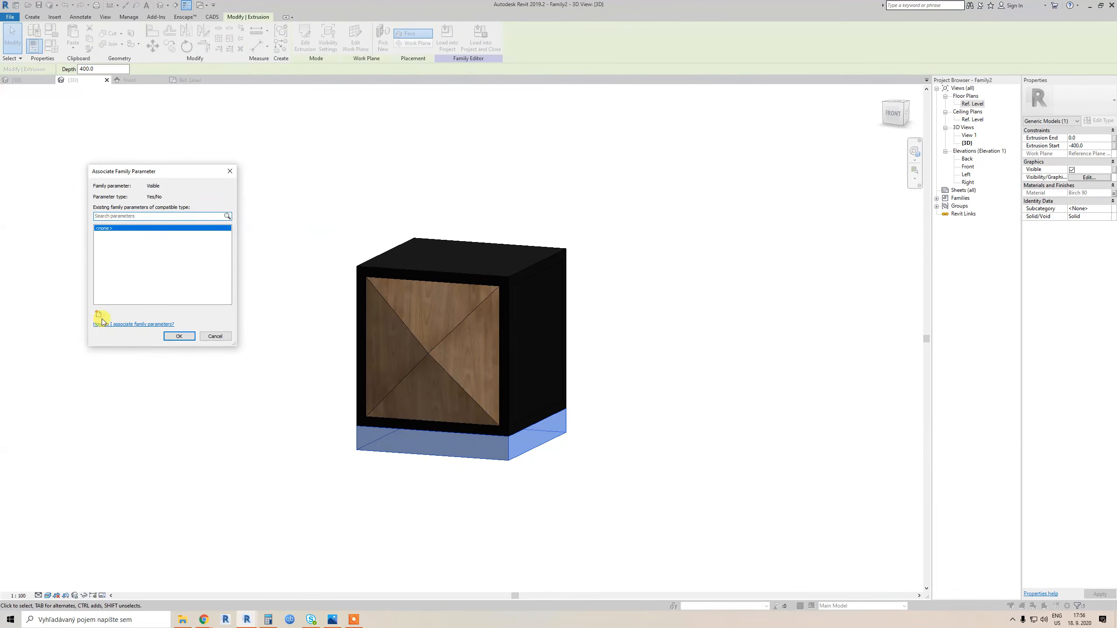
pyautogui.click(99, 315)
pyautogui.write('Base')
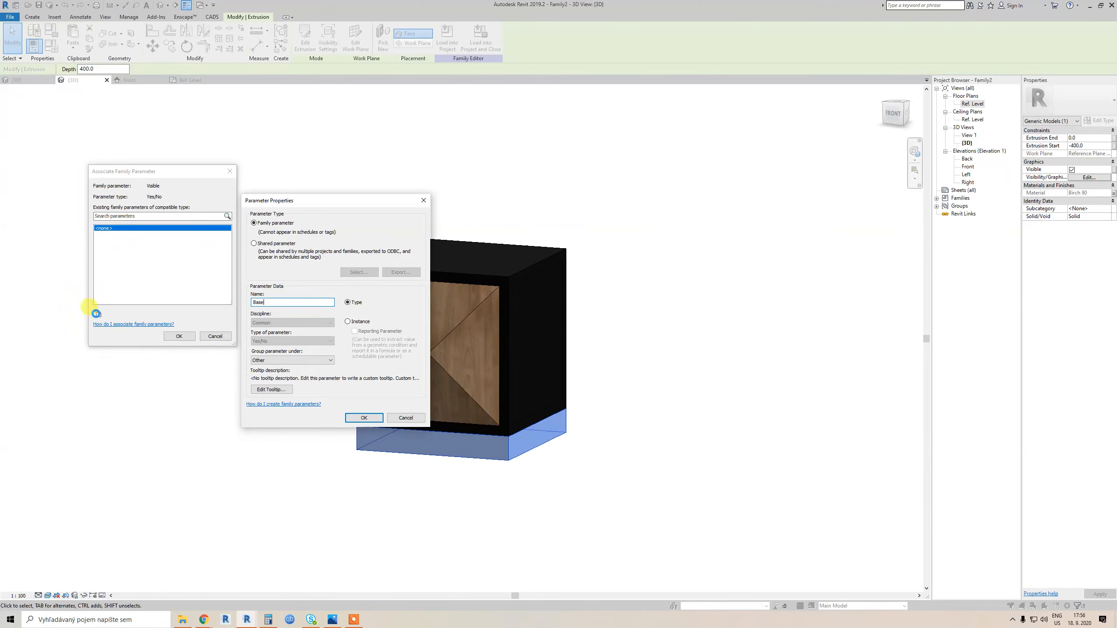
pyautogui.press('Return')
pyautogui.click(611, 315)
pyautogui.press('Return')
pyautogui.press('Return')
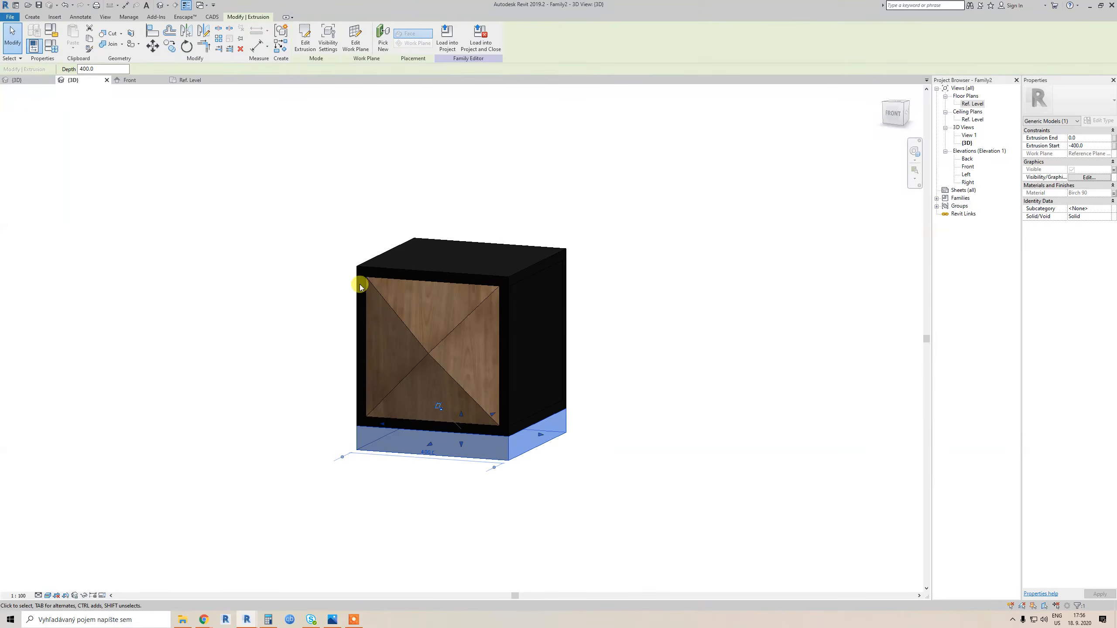
pyautogui.press('Escape')
# Link the visibility of the box's right side panel to a new type parameter named Right vis
pyautogui.click(477, 337)
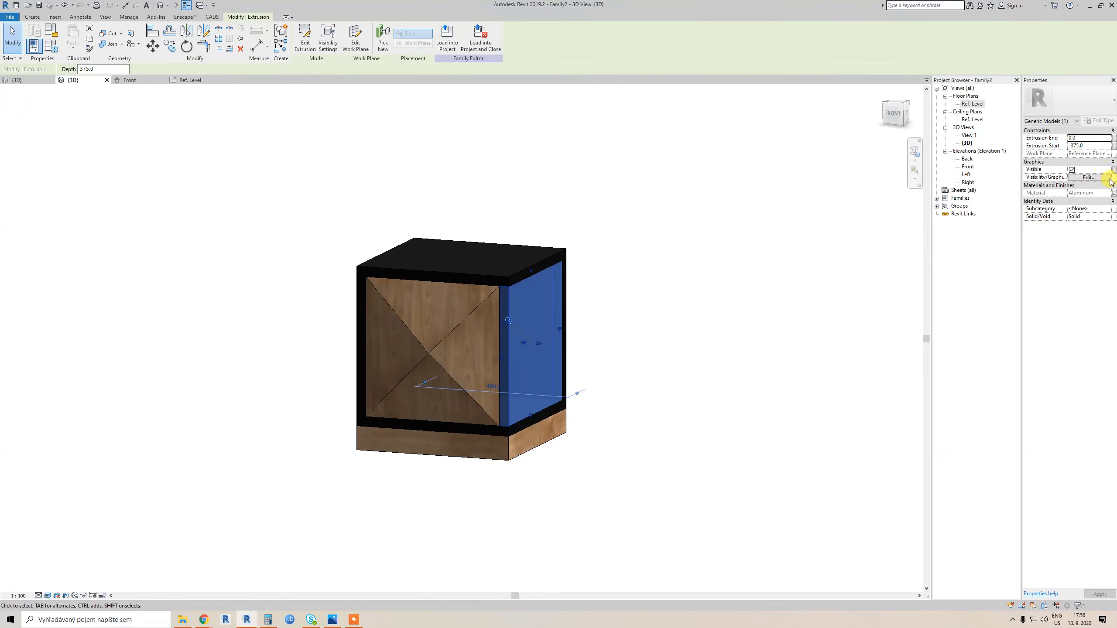
pyautogui.click(1114, 169)
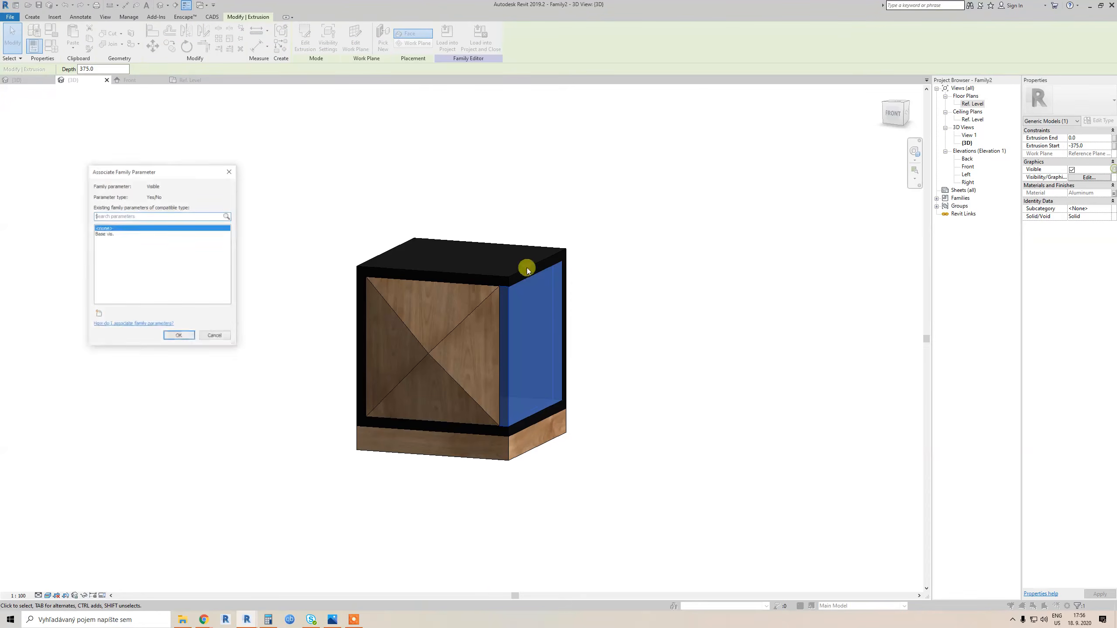
pyautogui.click(98, 314)
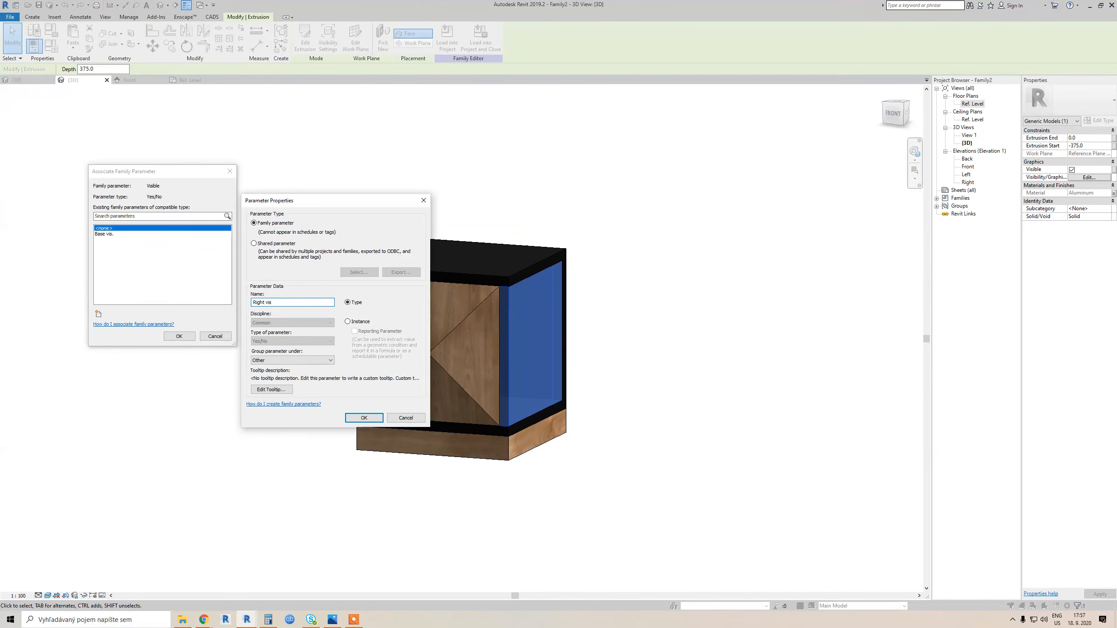
pyautogui.press('Return')
pyautogui.click(171, 343)
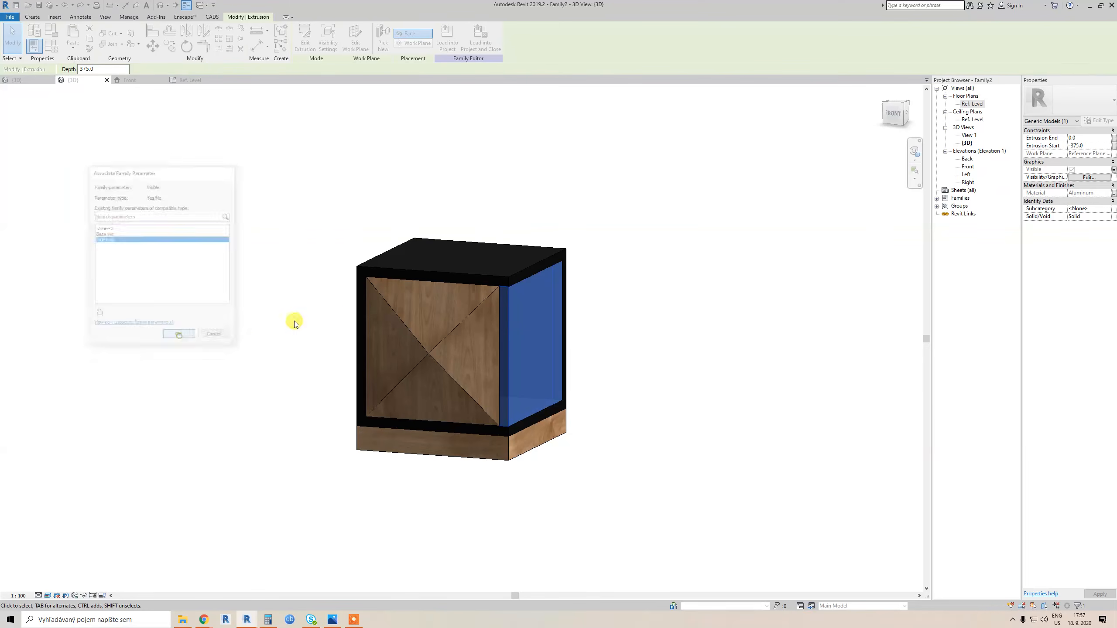
# Link the visibility of the box's left side panel to a new type parameter named Left vis
pyautogui.click(359, 314)
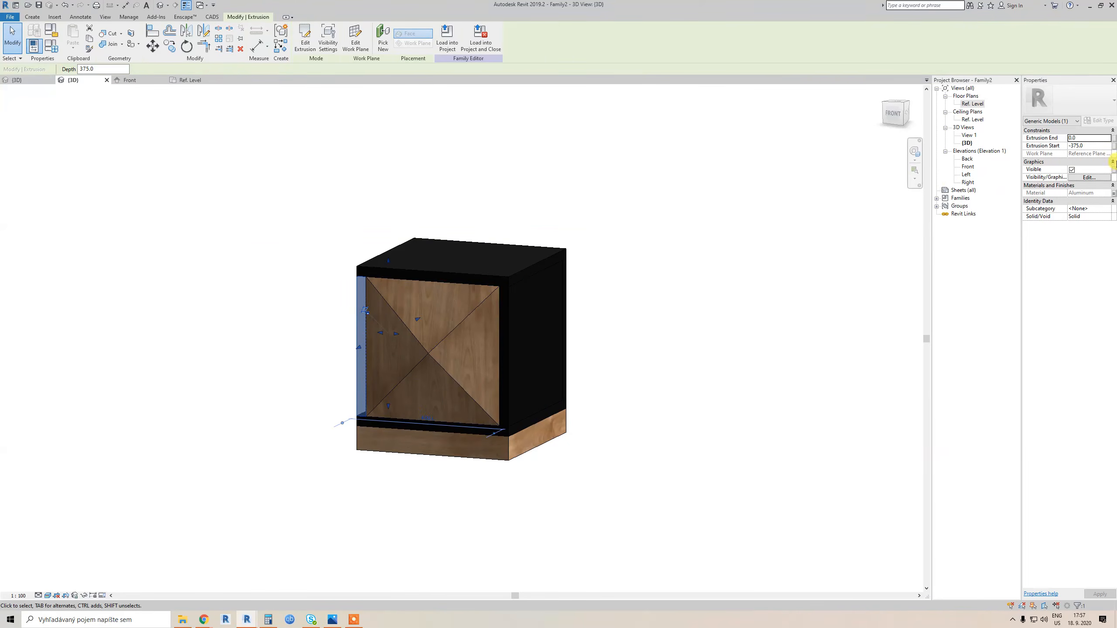
pyautogui.click(1113, 169)
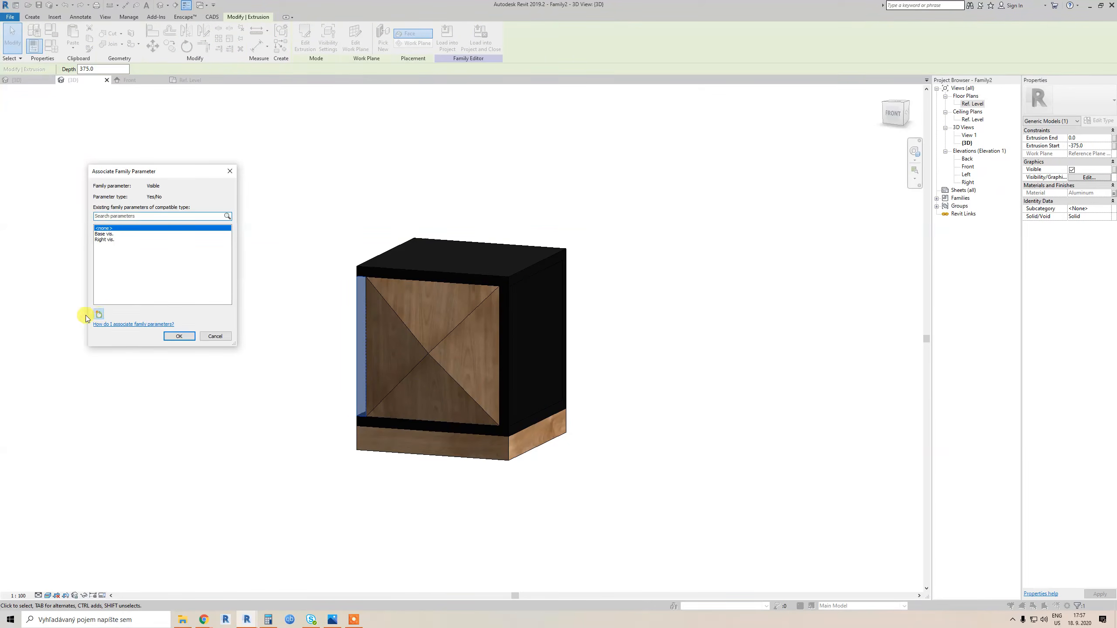
pyautogui.click(99, 313)
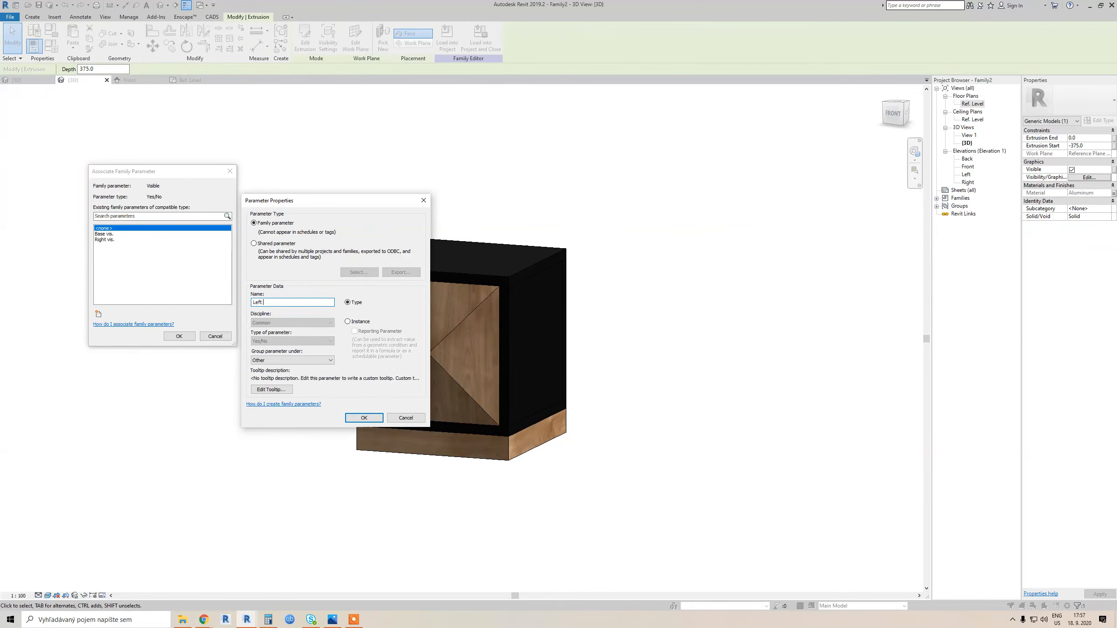
pyautogui.press('Return')
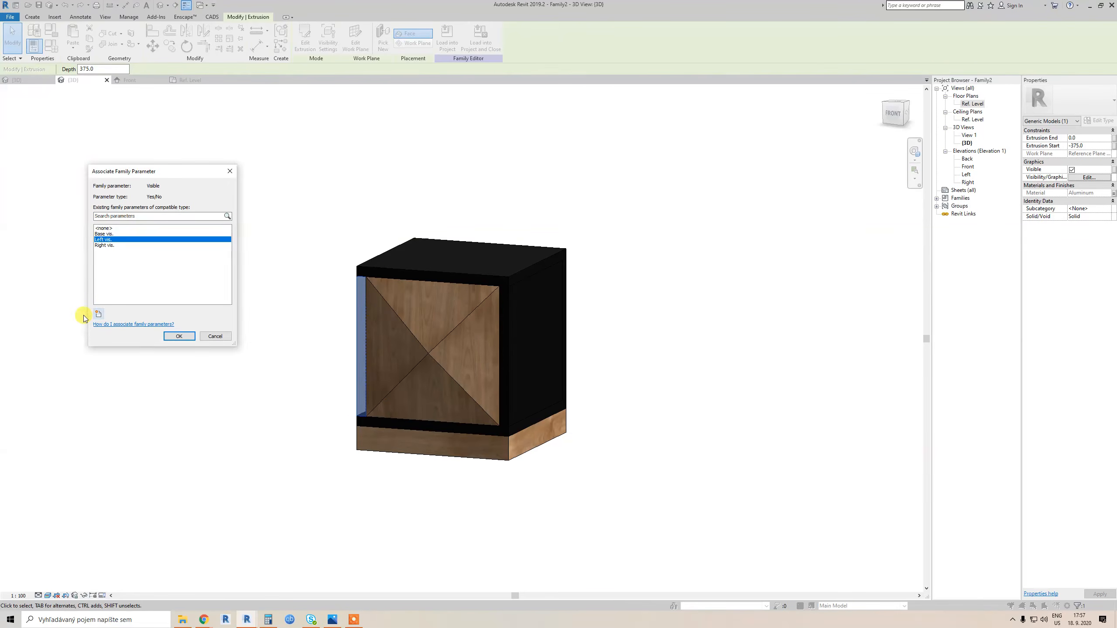
pyautogui.press('Return')
pyautogui.click(357, 458)
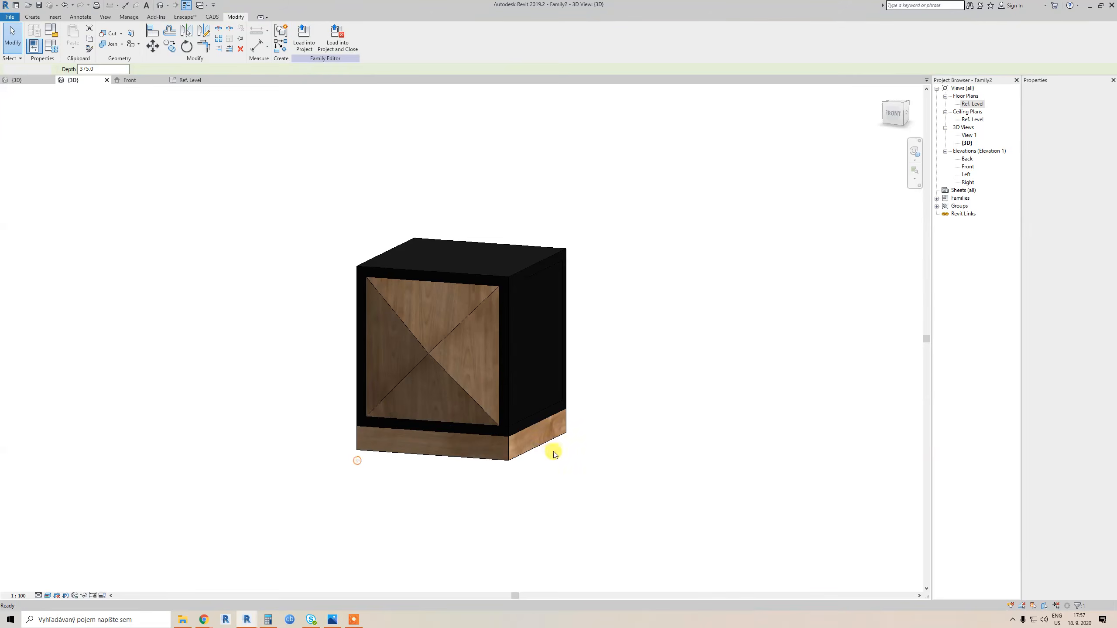
pyautogui.keyDown('shift'); pyautogui.moveTo(554, 452); pyautogui.dragTo(492, 491, button='middle'); pyautogui.keyUp('shift')
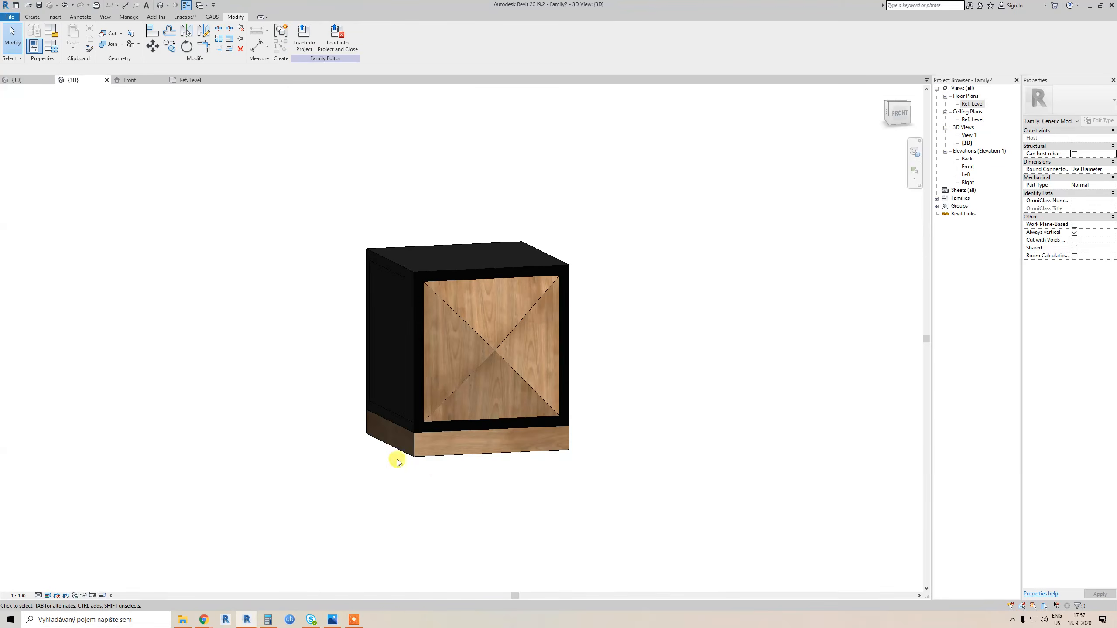
pyautogui.keyDown('shift'); pyautogui.moveTo(394, 456); pyautogui.dragTo(349, 441, button='middle'); pyautogui.keyUp('shift')
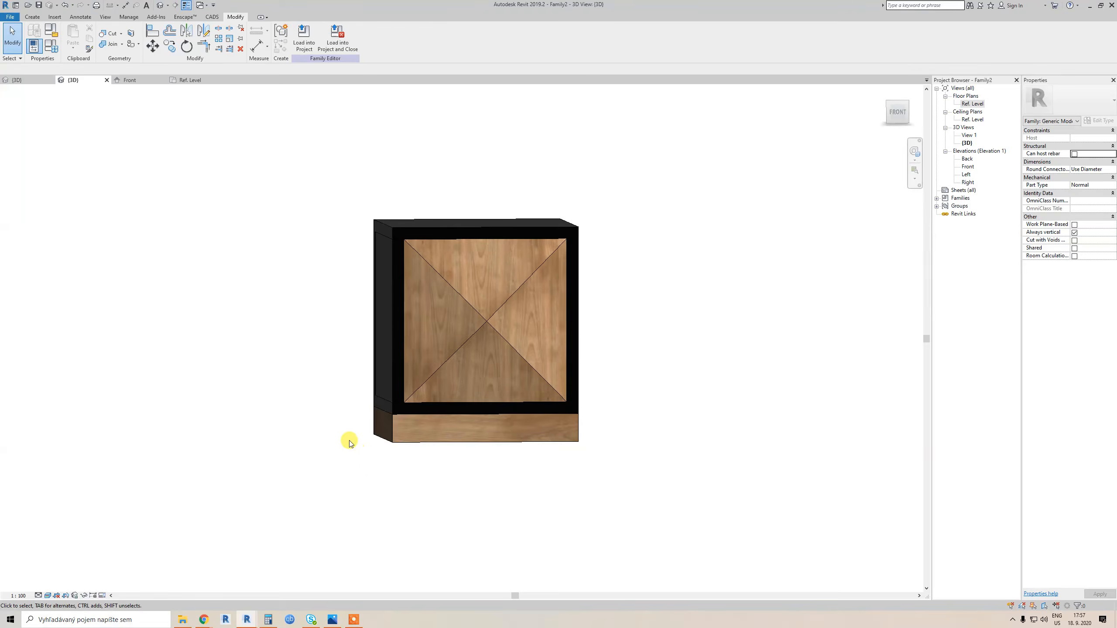
pyautogui.scroll(-3, 349, 441)
pyautogui.press('f')
pyautogui.press('t')
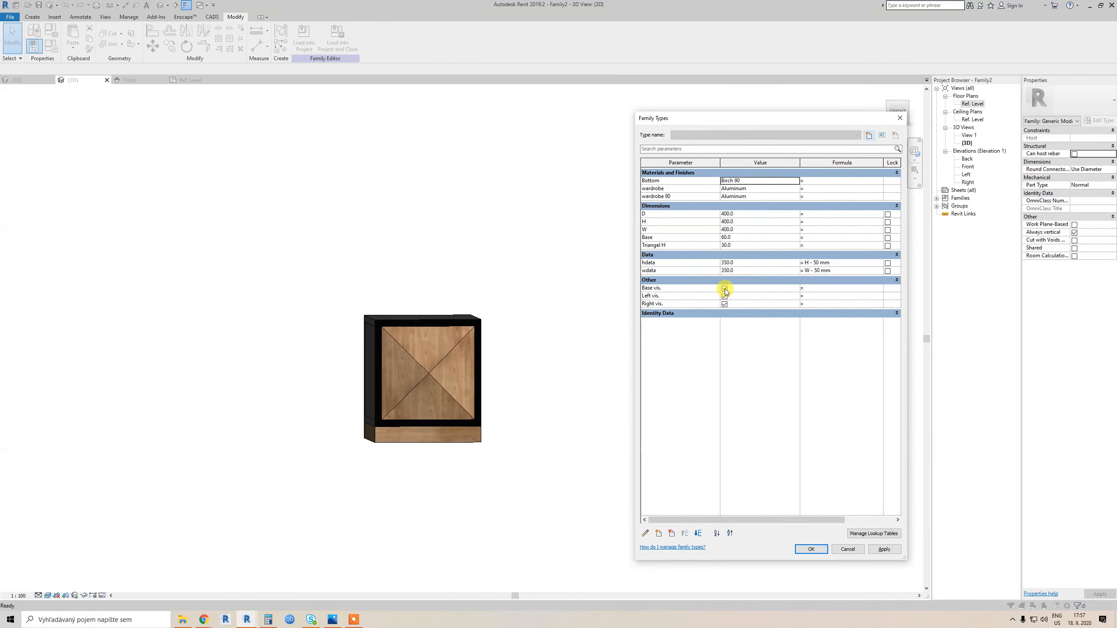
pyautogui.press('Escape')
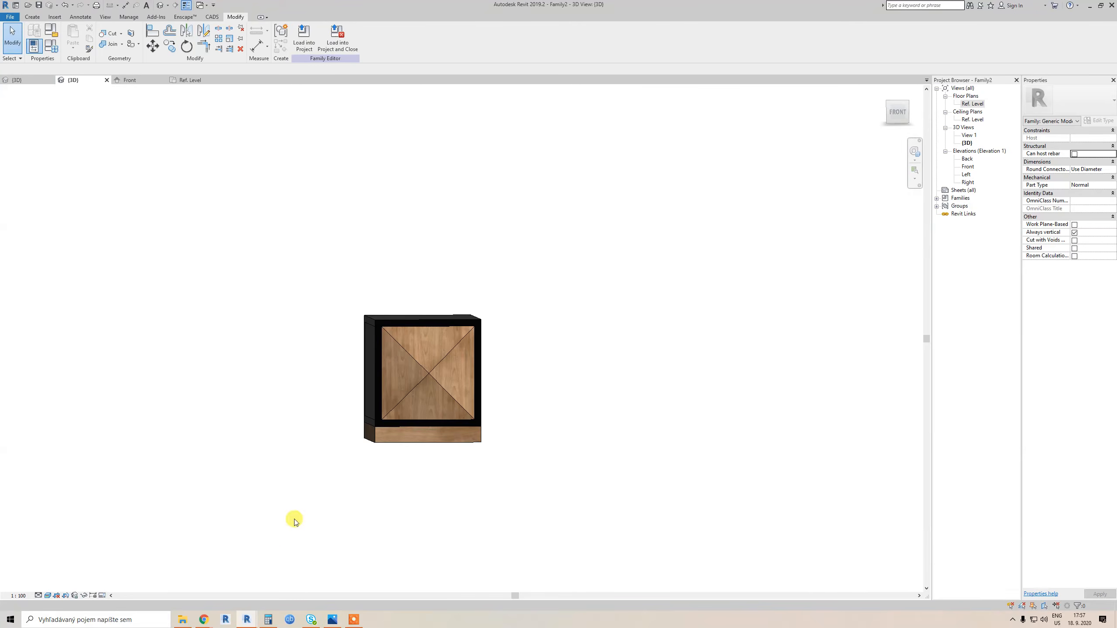
# Turn on Preview Visibility for the family's 3D view
pyautogui.click(103, 596)
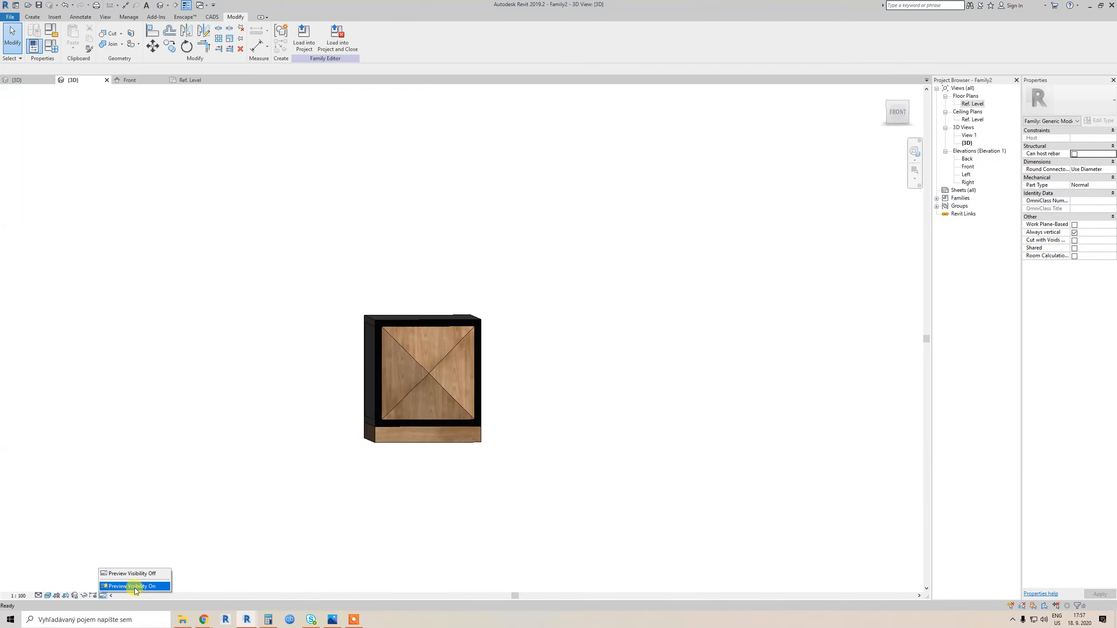
pyautogui.click(133, 587)
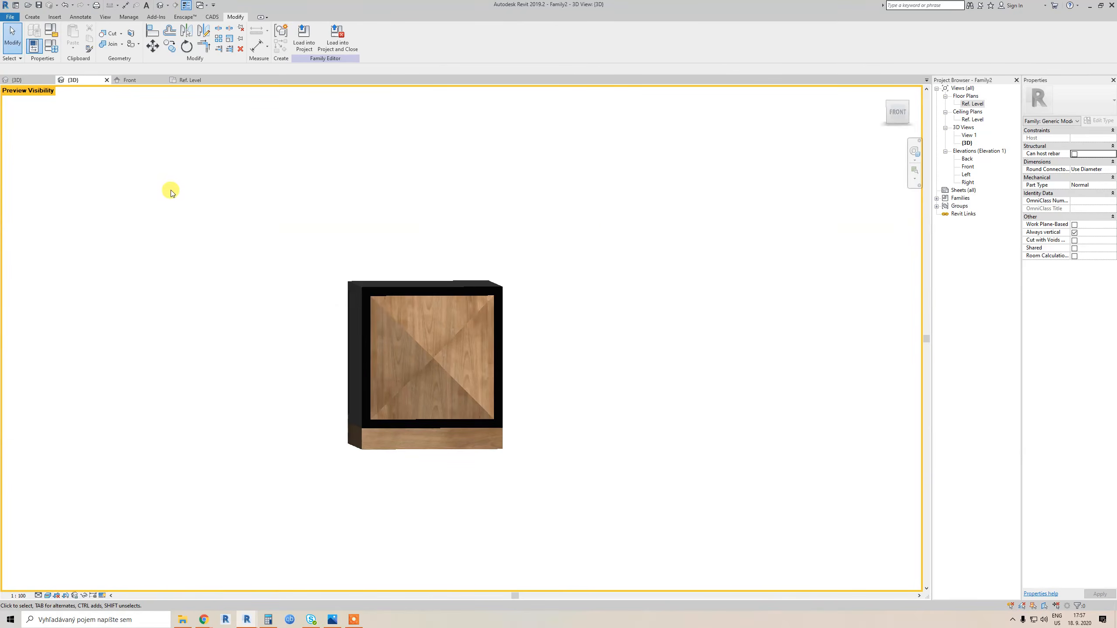
# Test the visibility parameters by switching off Base vis., Left vis. and Right vis. in the family types, applying each change separately
pyautogui.click(52, 46)
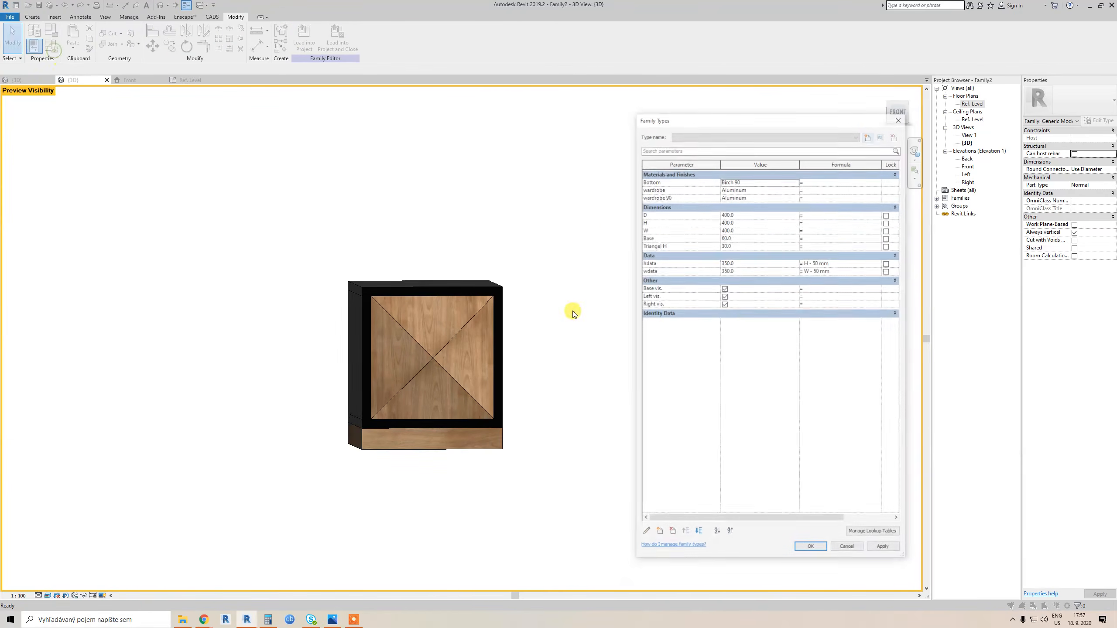
pyautogui.click(724, 288)
pyautogui.click(887, 549)
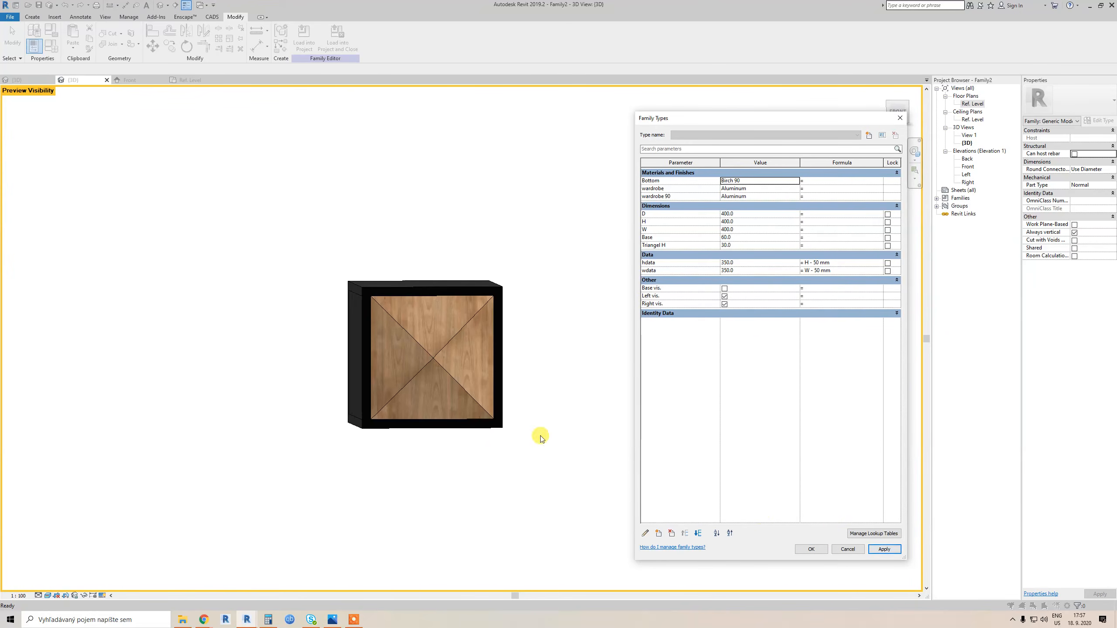
pyautogui.click(725, 296)
pyautogui.click(887, 551)
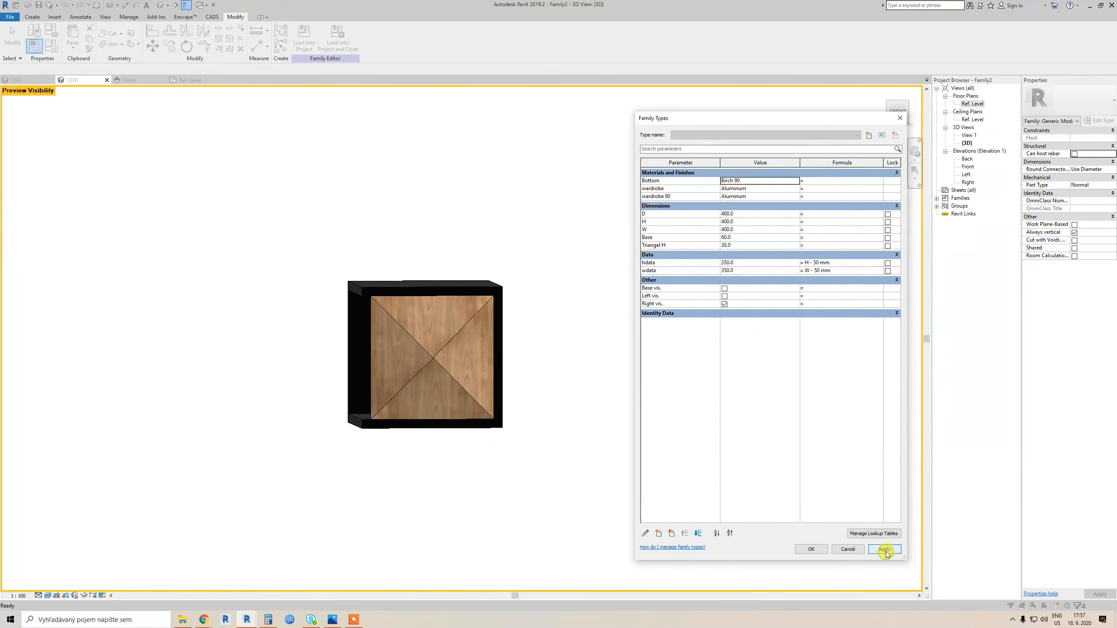
pyautogui.click(724, 304)
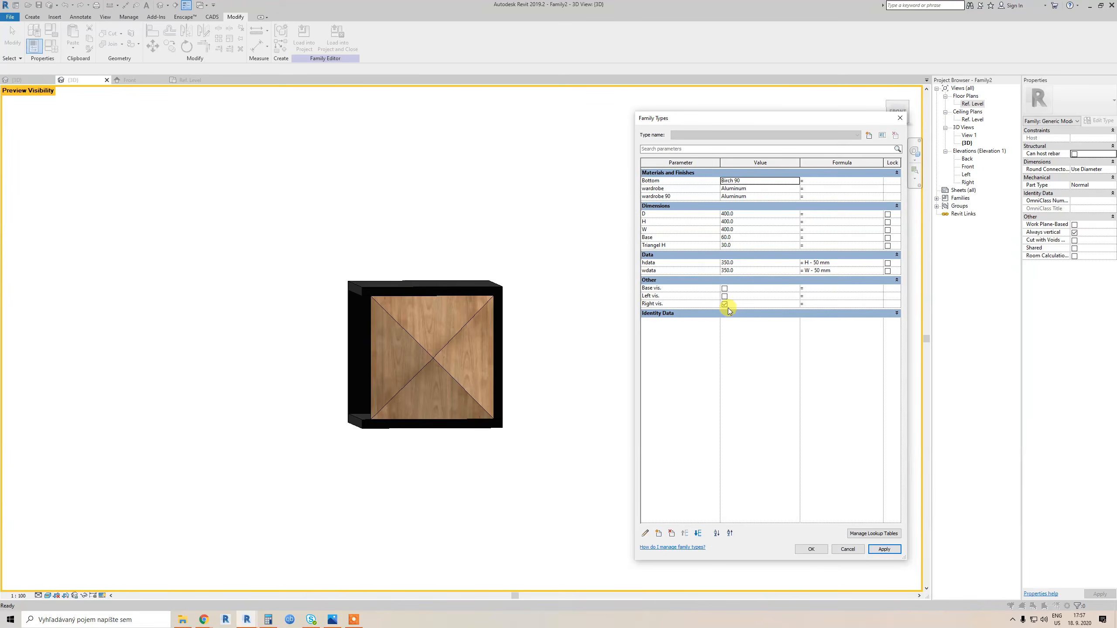
pyautogui.click(884, 550)
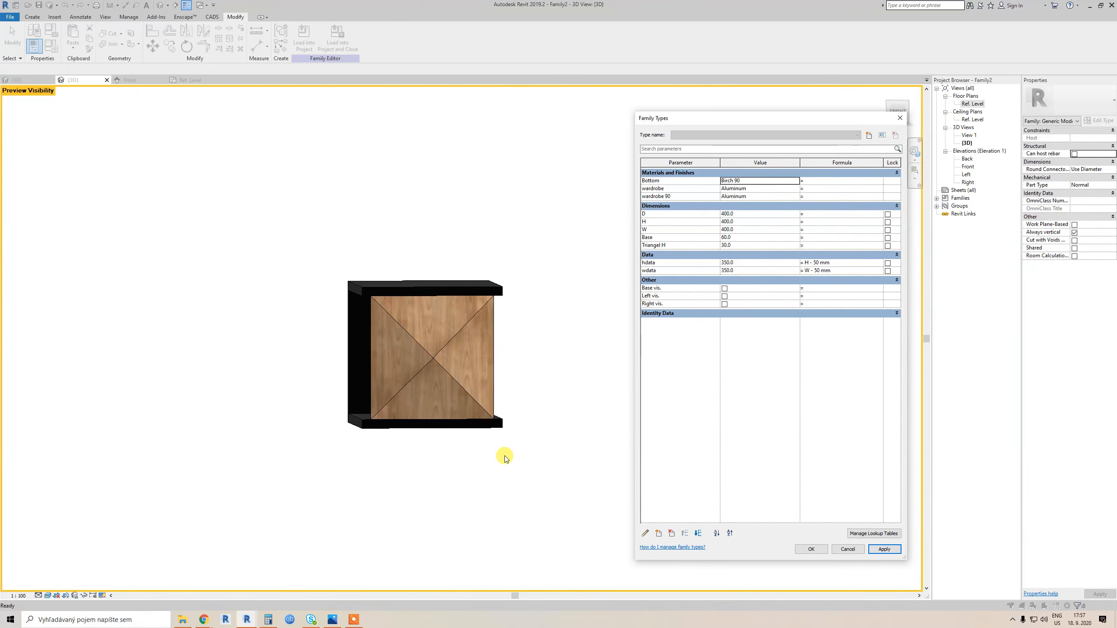
# Switch Left vis., Right vis. and Base vis. back on, apply the changes and close the family types
pyautogui.click(728, 298)
pyautogui.click(724, 296)
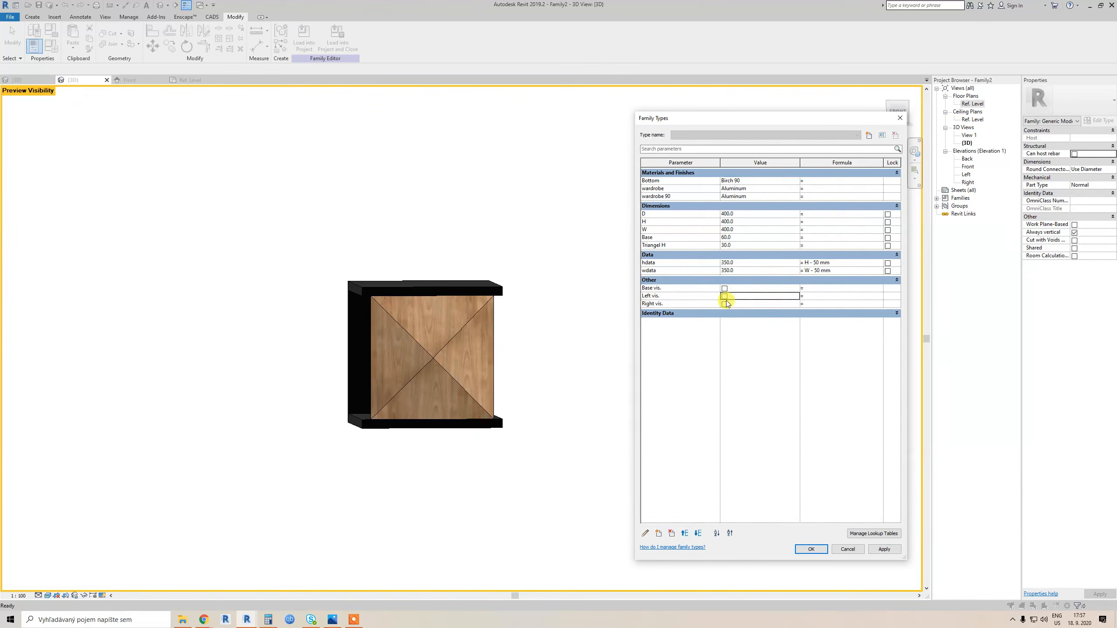
pyautogui.click(724, 304)
pyautogui.click(725, 289)
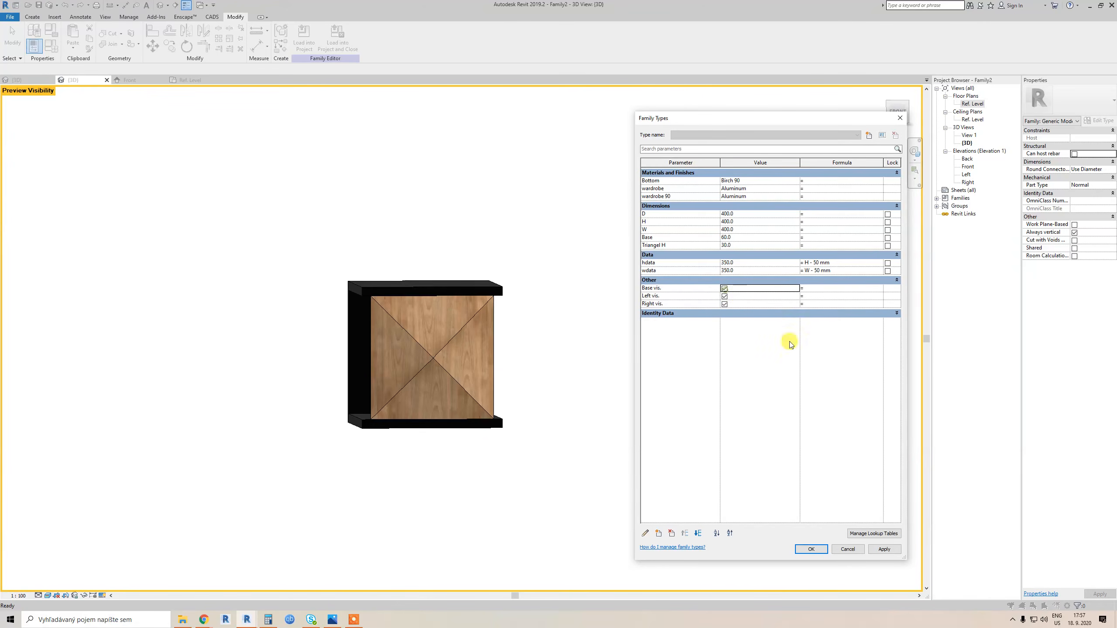
pyautogui.click(883, 549)
pyautogui.click(811, 549)
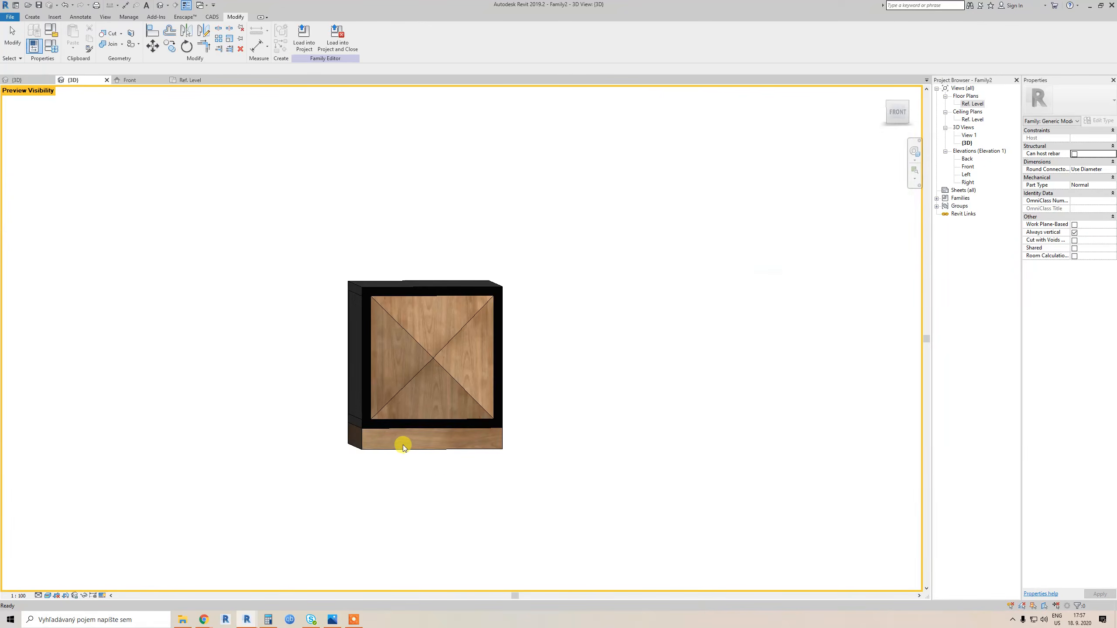
# Compare the cabinet and its base with the furniture reference photo in Photos, and return to Revit
pyautogui.keyDown('shift'); pyautogui.moveTo(401, 447); pyautogui.dragTo(442, 497, button='middle'); pyautogui.keyUp('shift')
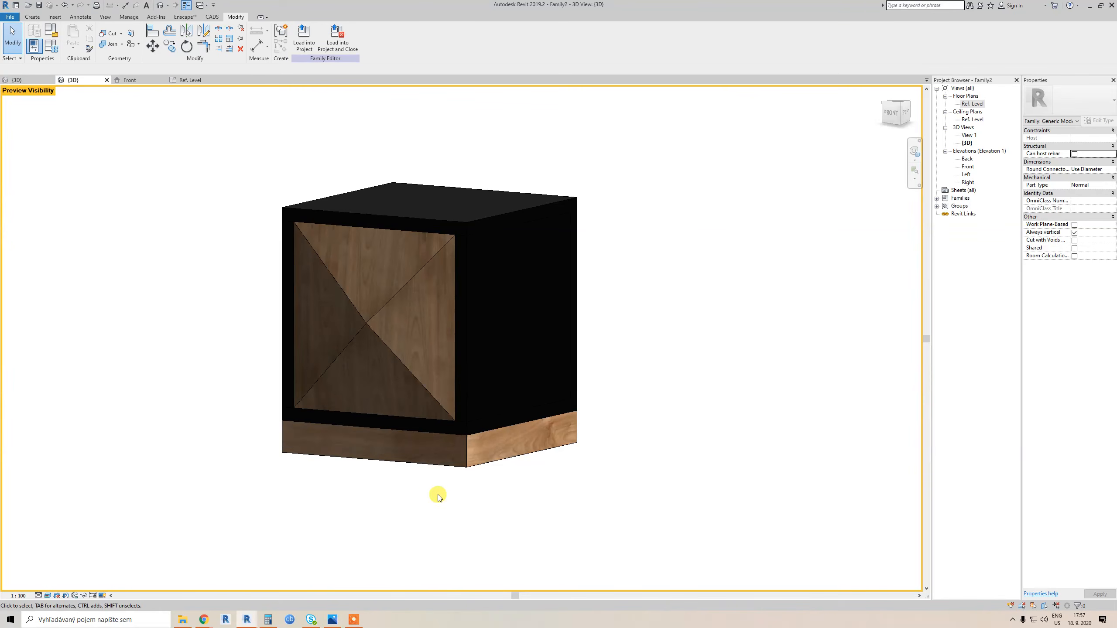
pyautogui.click(332, 619)
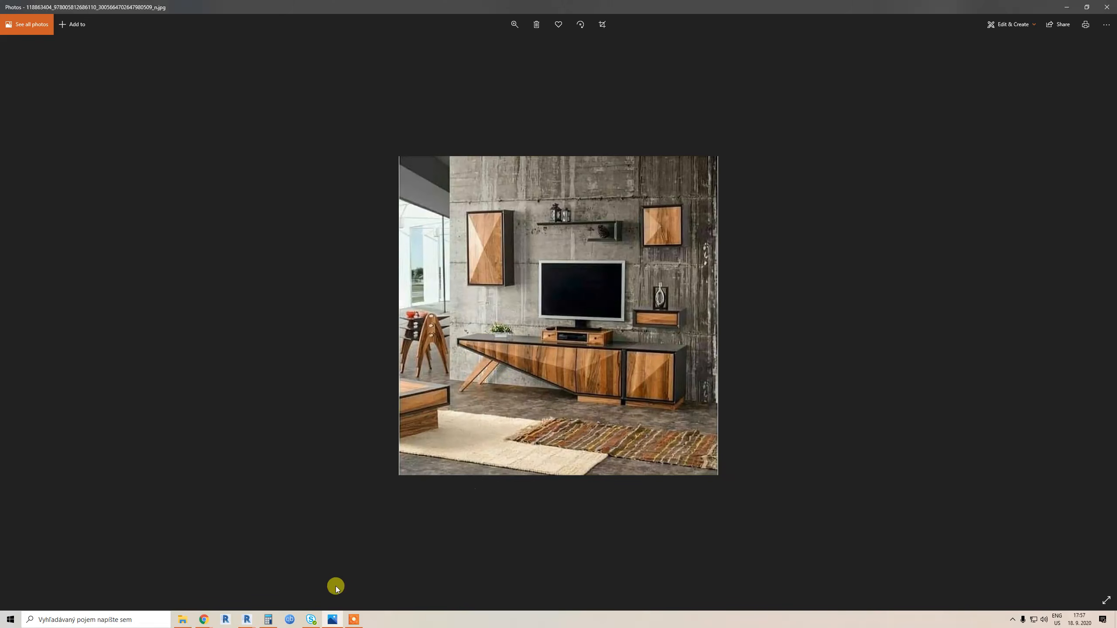
pyautogui.click(333, 619)
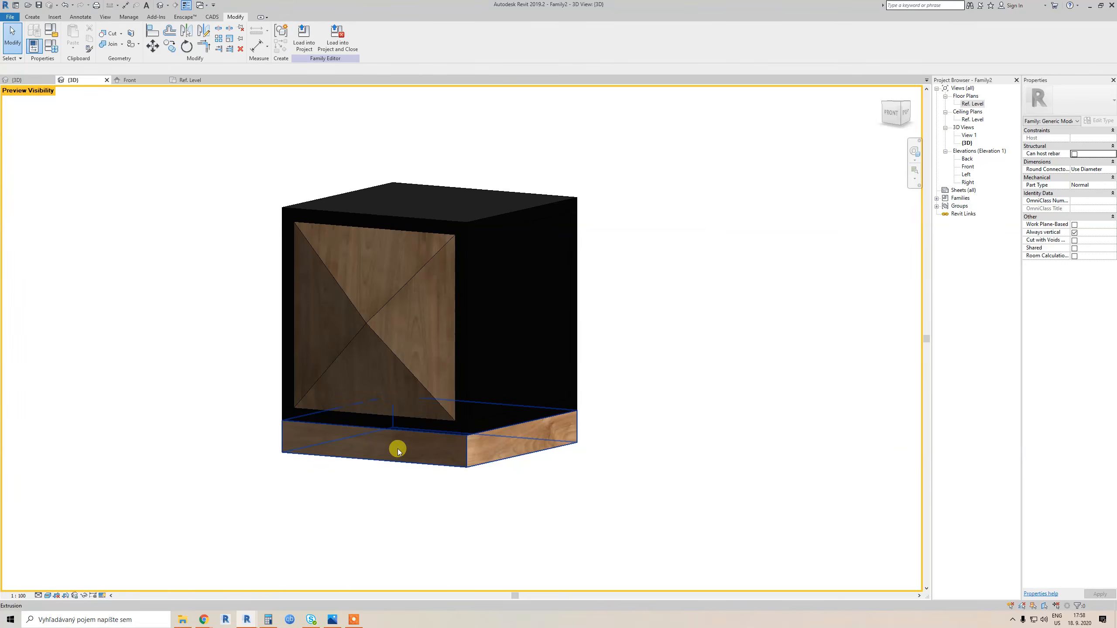